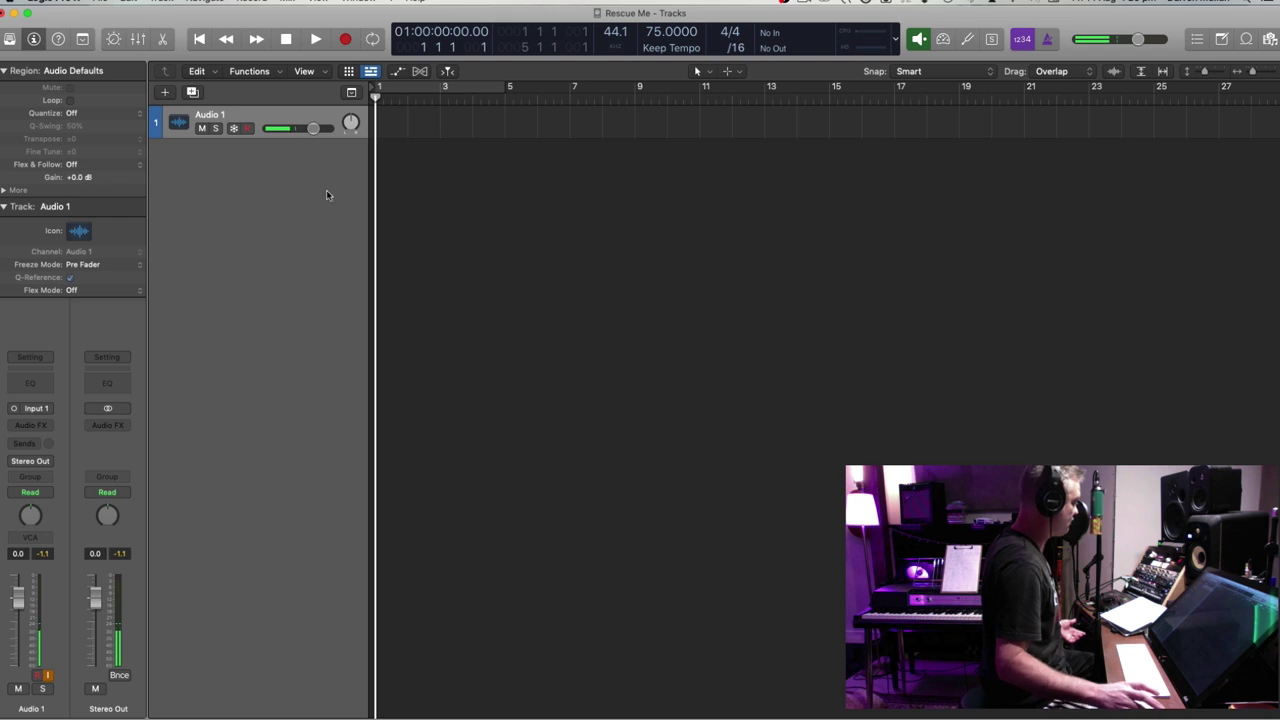
Hide the Audio 1 track and add a new Drummer track
right_click(321, 121)
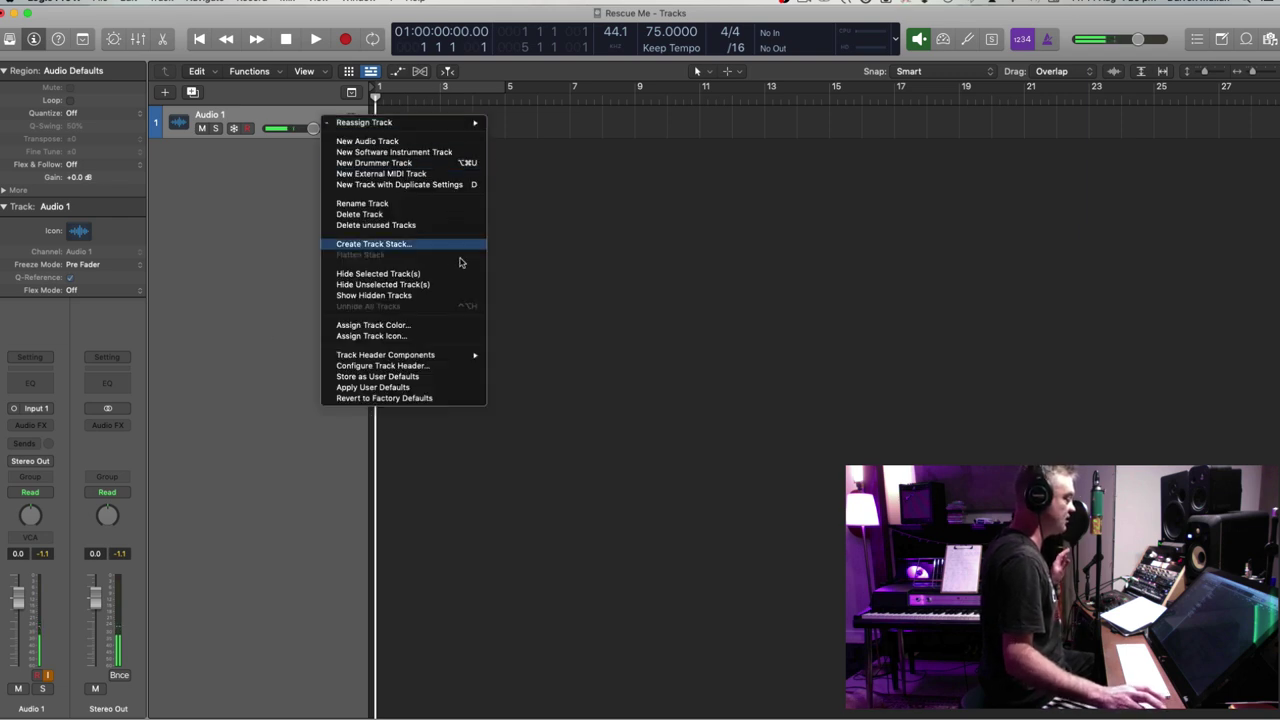
left_click(391, 274)
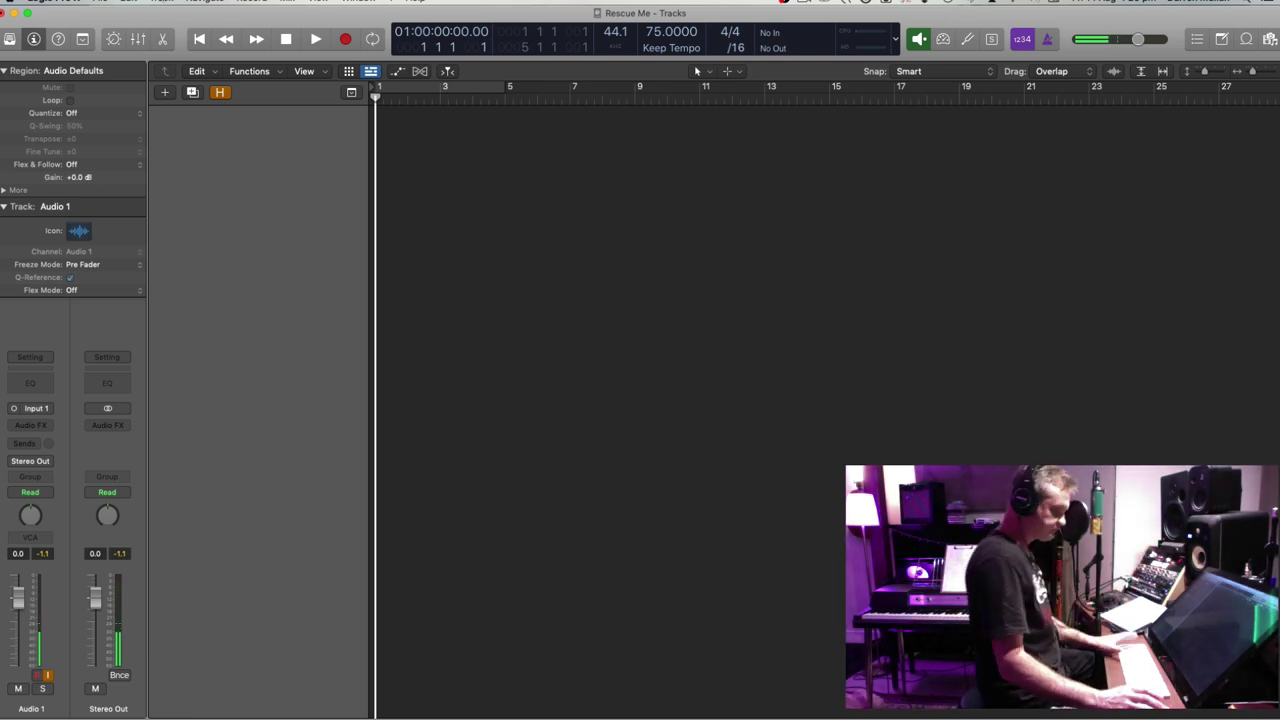
left_click(162, 1)
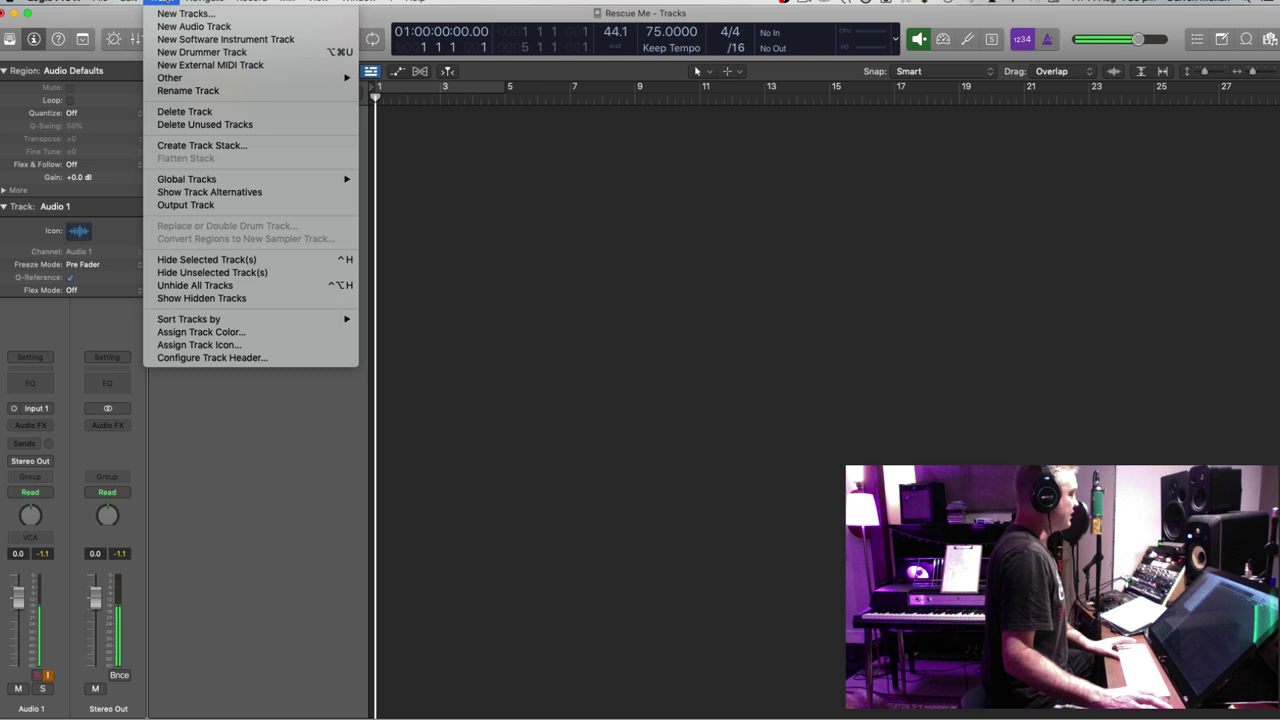
left_click(194, 55)
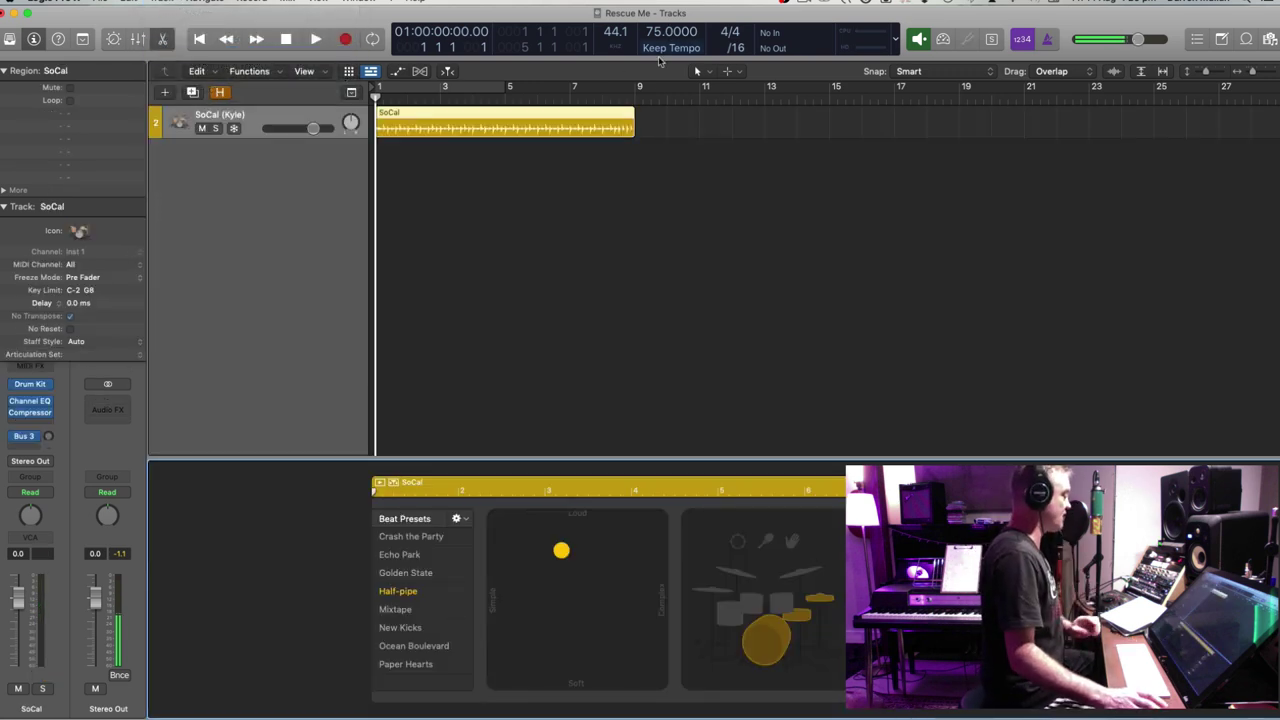
Enlarge the SoCal drummer track's height to inspect the region's waveform
left_click(689, 128)
left_click(503, 128)
key("super+Down")
key("super+Down")
key("super+Down")
key("super+Down")
key("super+Down")
key("super+Down")
key("super+Down")
key("super+Down")
key("super+Down")
key("super+Down")
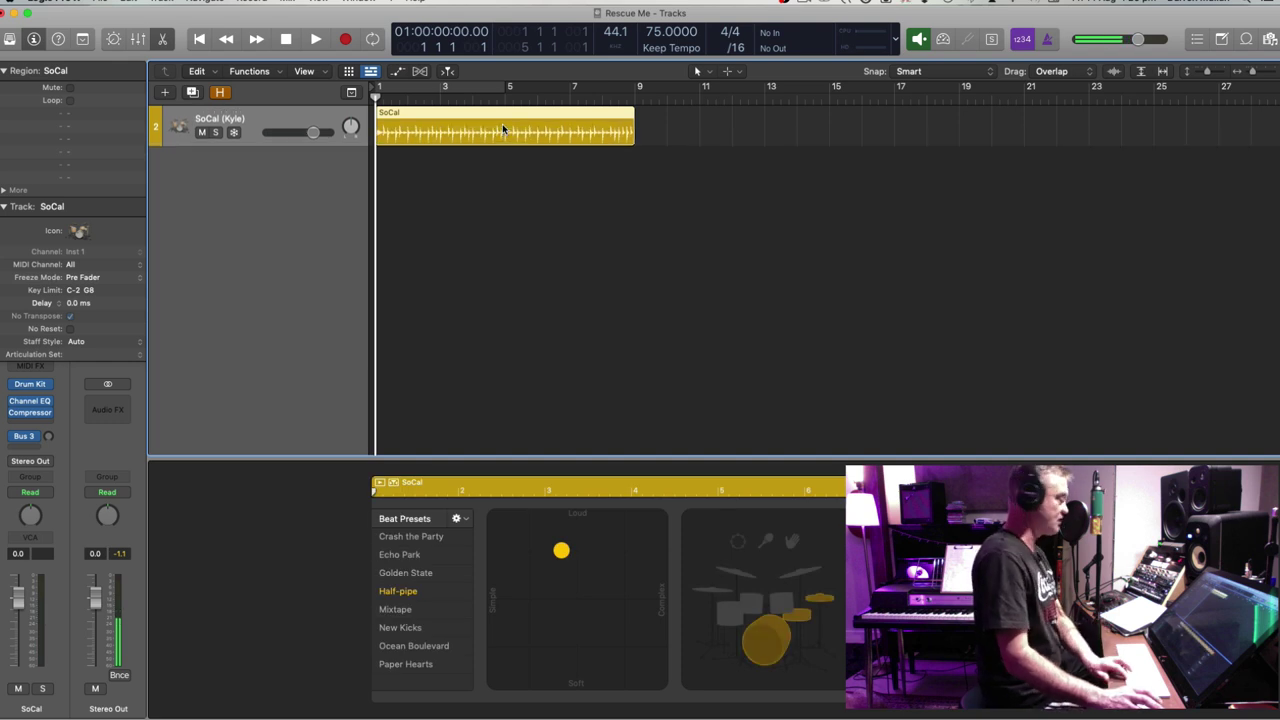
key("super+Down")
key("super+Down")
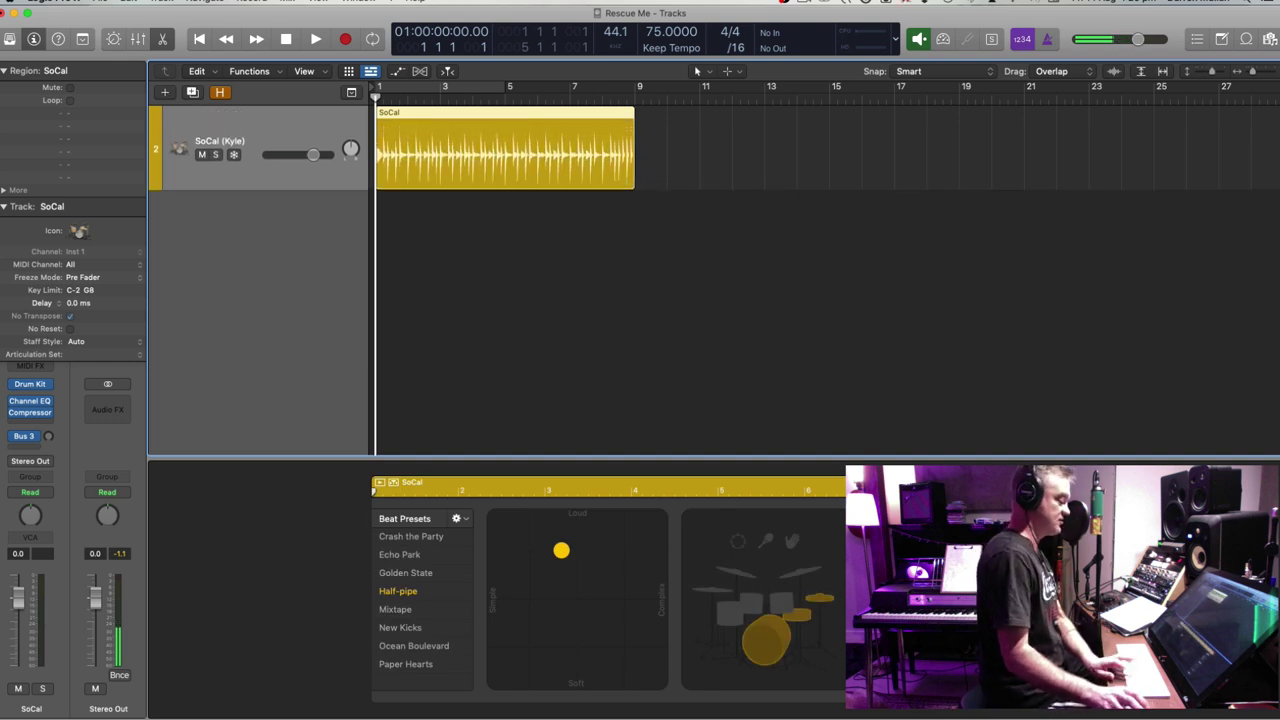
Play the SoCal drummer region from bar 1 and examine its kick, snare and cymbal waveforms at different magnifications
key("space")
left_click(725, 188)
left_click(482, 154)
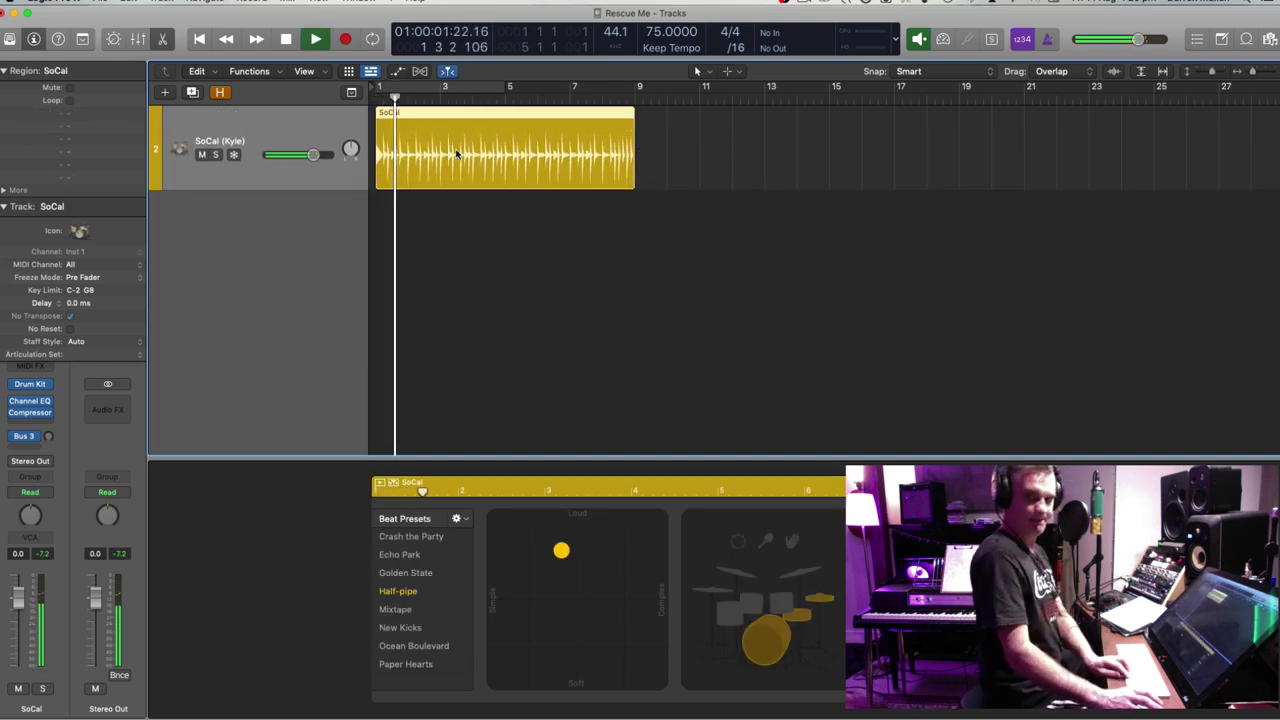
key("super+Down")
key("super+Down")
key("super+Down")
key("super+Down")
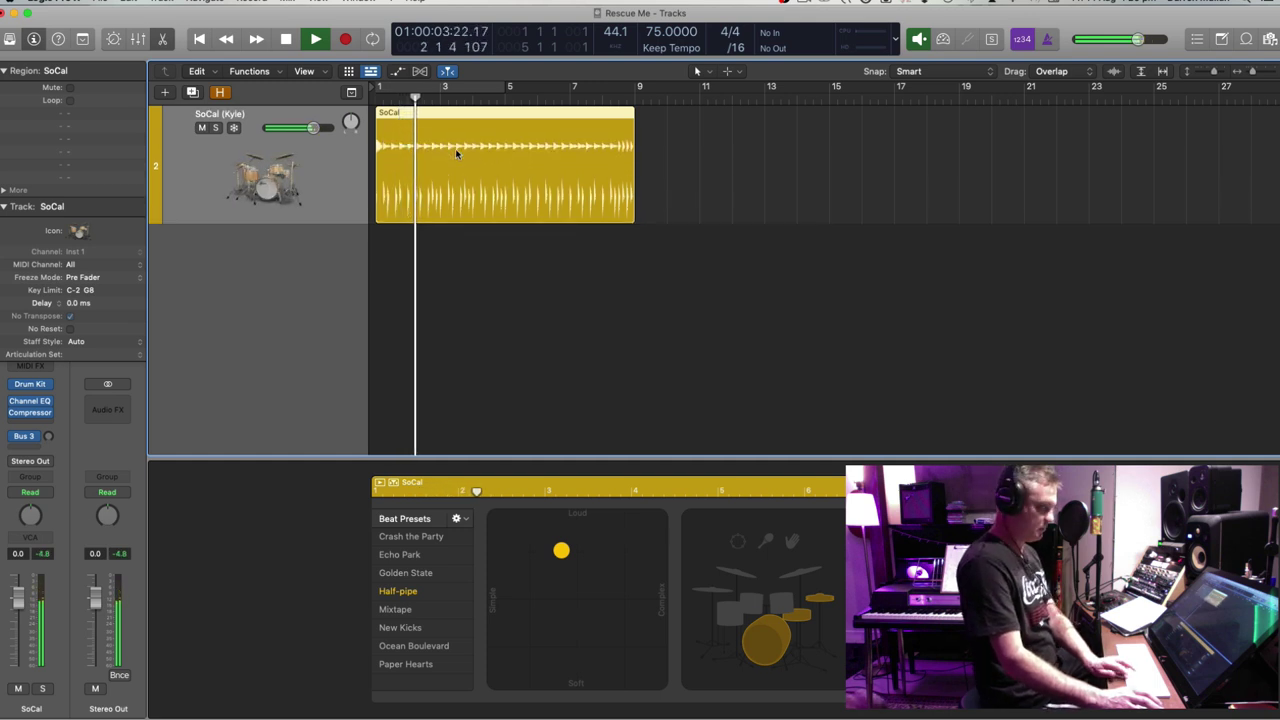
key("super+Right")
key("super+Right")
key("super+Right")
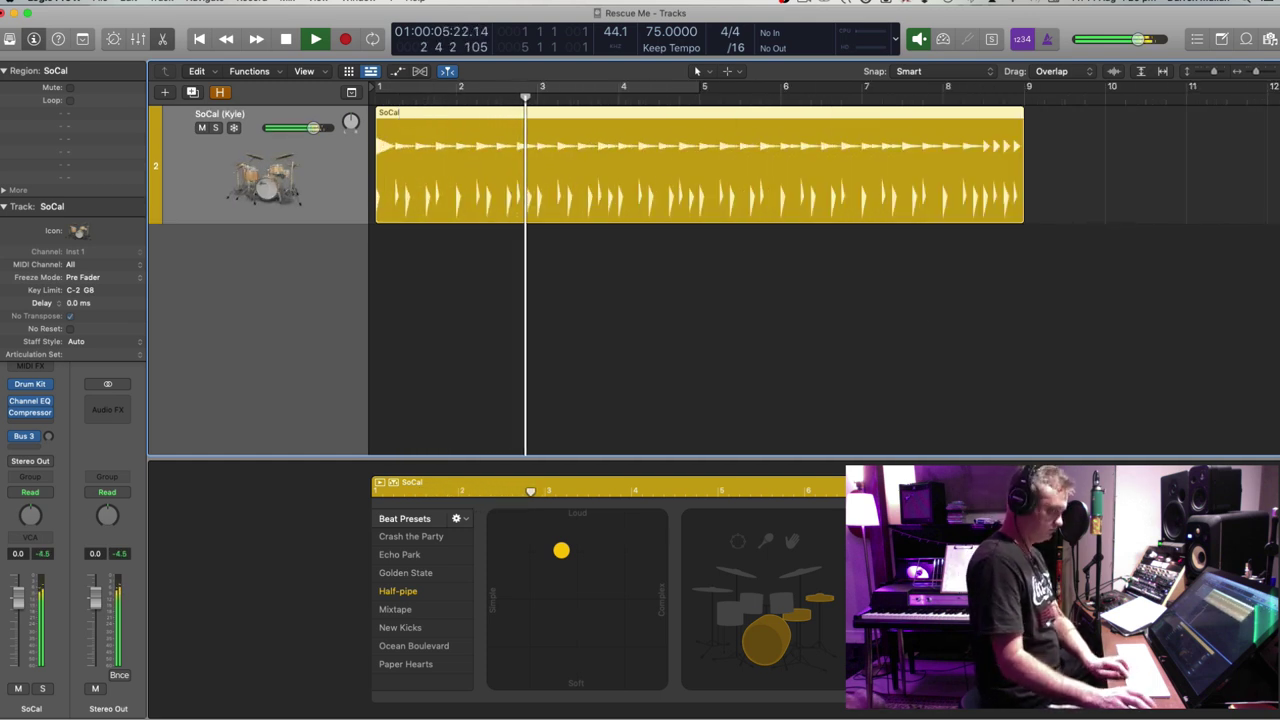
key("super+Left")
key("super+Left")
key("super+Left")
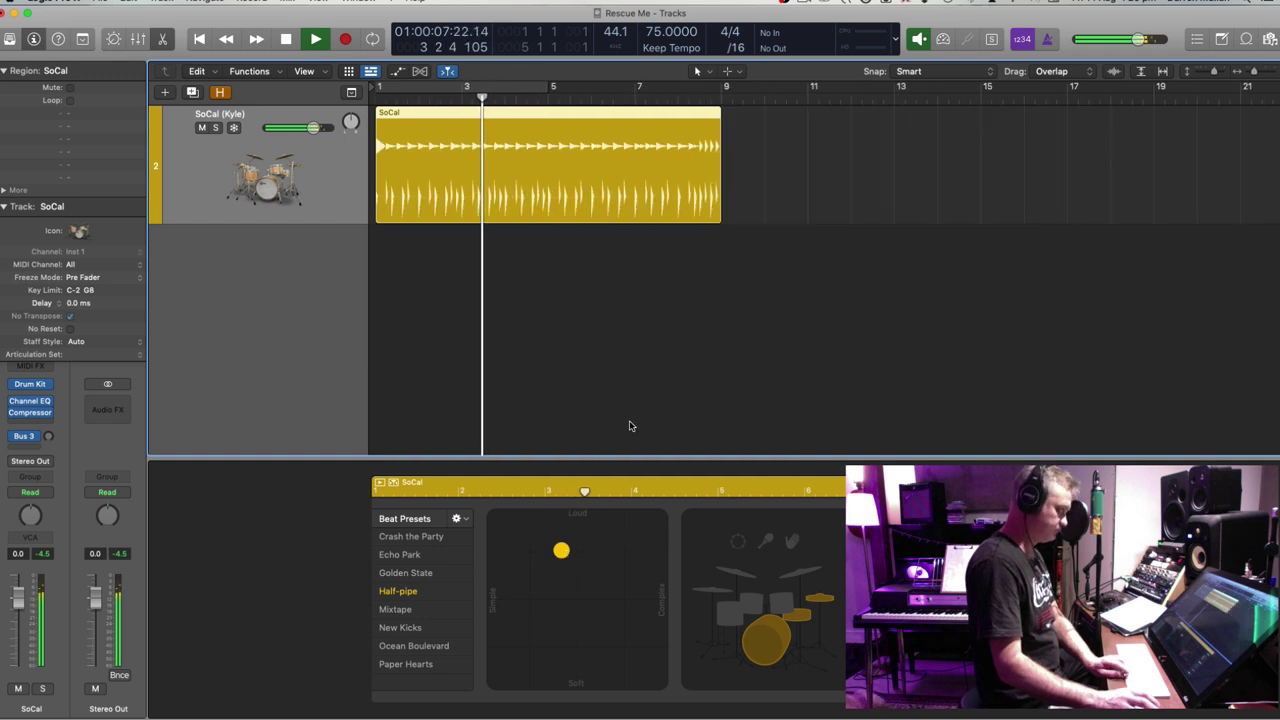
key("space")
Shorten the SoCal drummer region to four bars so it ends at bar 5
left_click(788, 180)
key("super+Right")
key("super+Right")
key("super+Right")
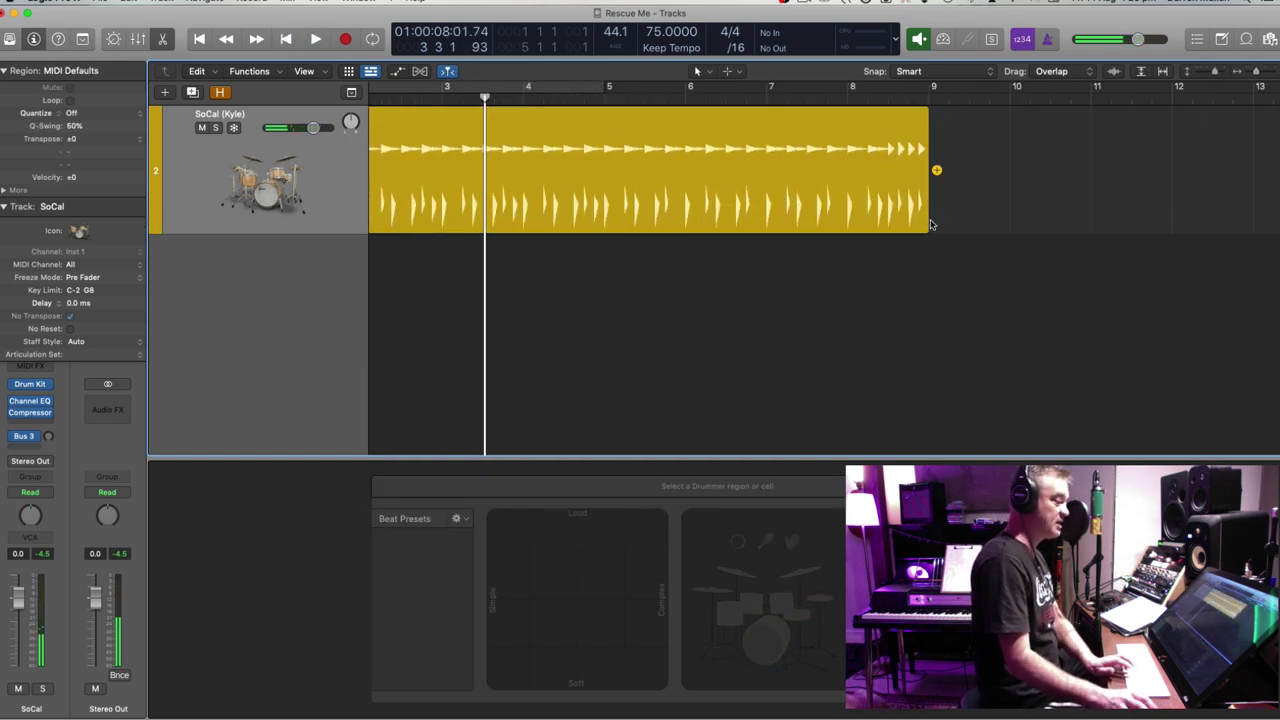
left_click_drag(926, 220, 612, 214)
key("super+Left")
key("super+Left")
mouse_move(447, 113)
left_mouse_down()
mouse_move(500, 113)
mouse_move(438, 113)
left_mouse_up()
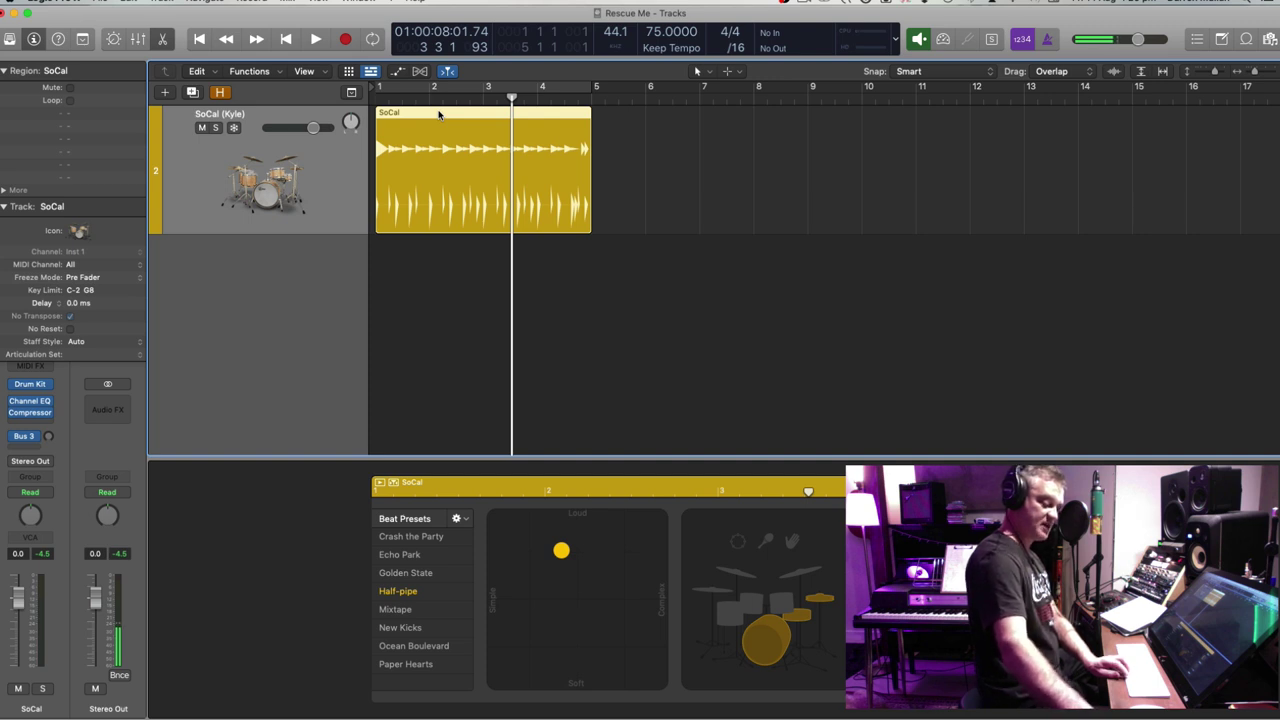
Step the playhead forward to bar 6 and back to bar 3
key("period")
key("period")
key("period")
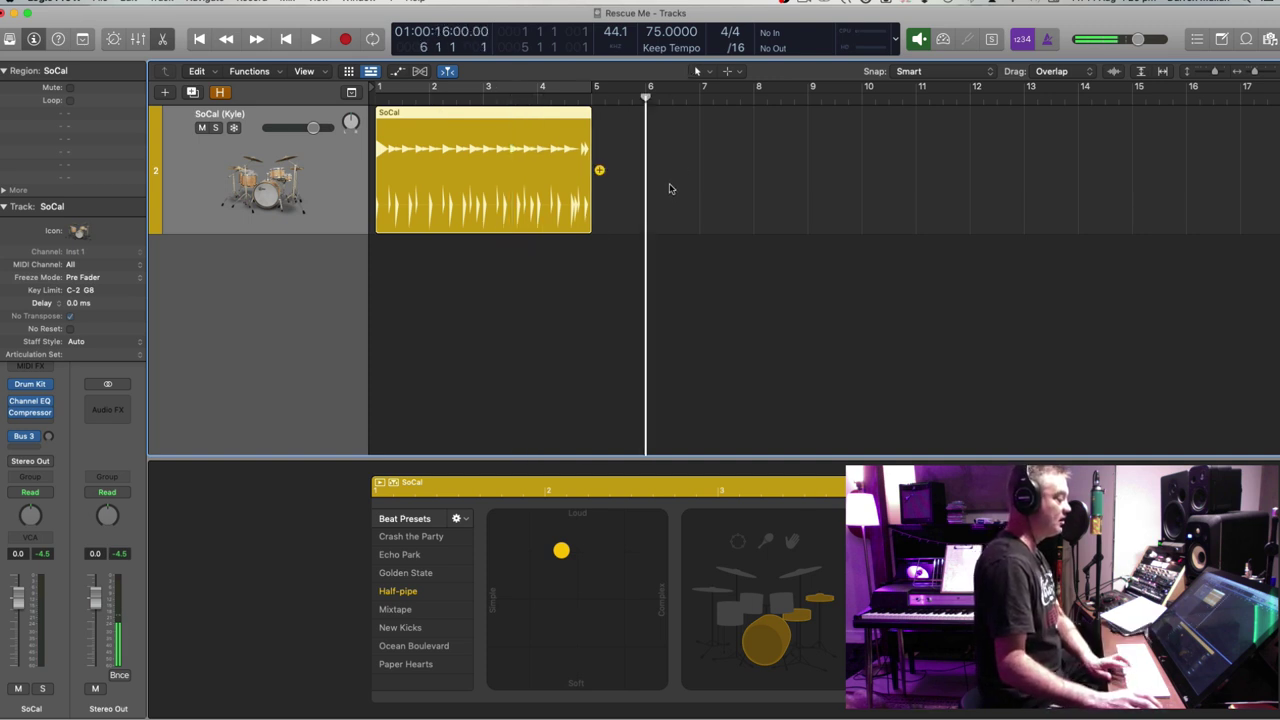
key("comma")
key("comma")
key("comma")
In the global tracks, add an Intro arrangement marker and shorten it to span bars 1 to 5
left_click(351, 92)
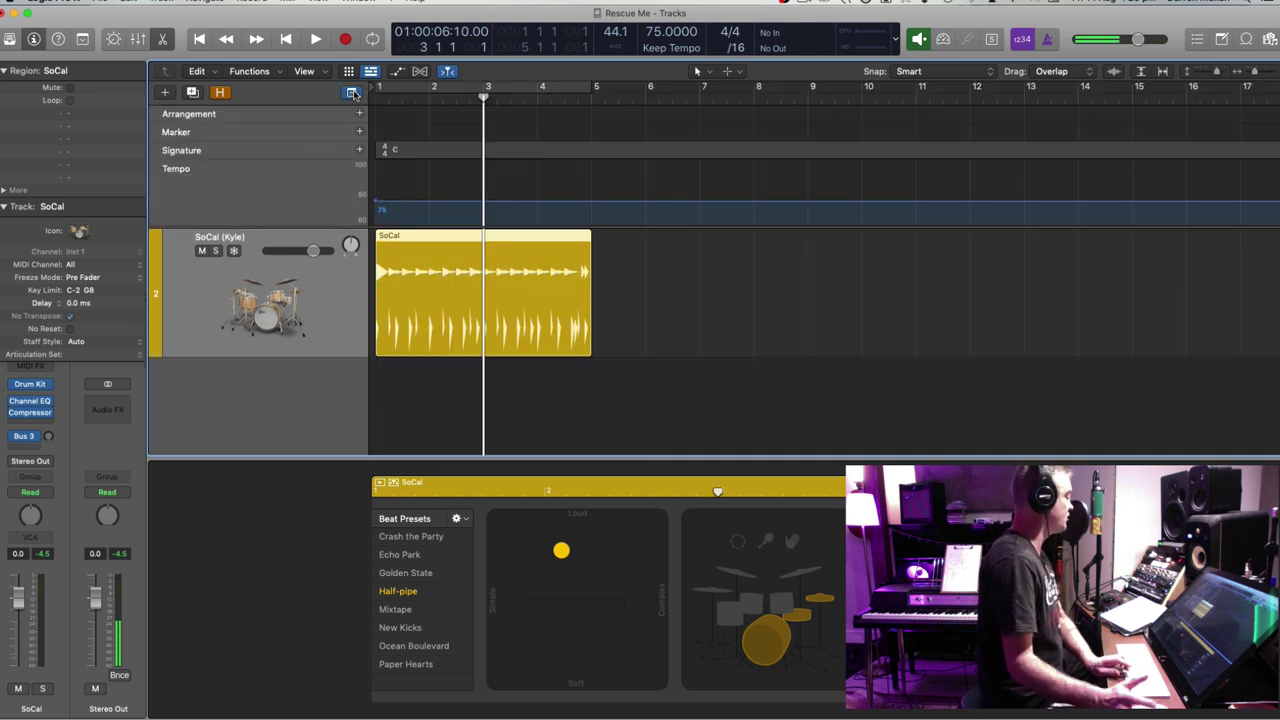
left_click(352, 92)
left_click(352, 92)
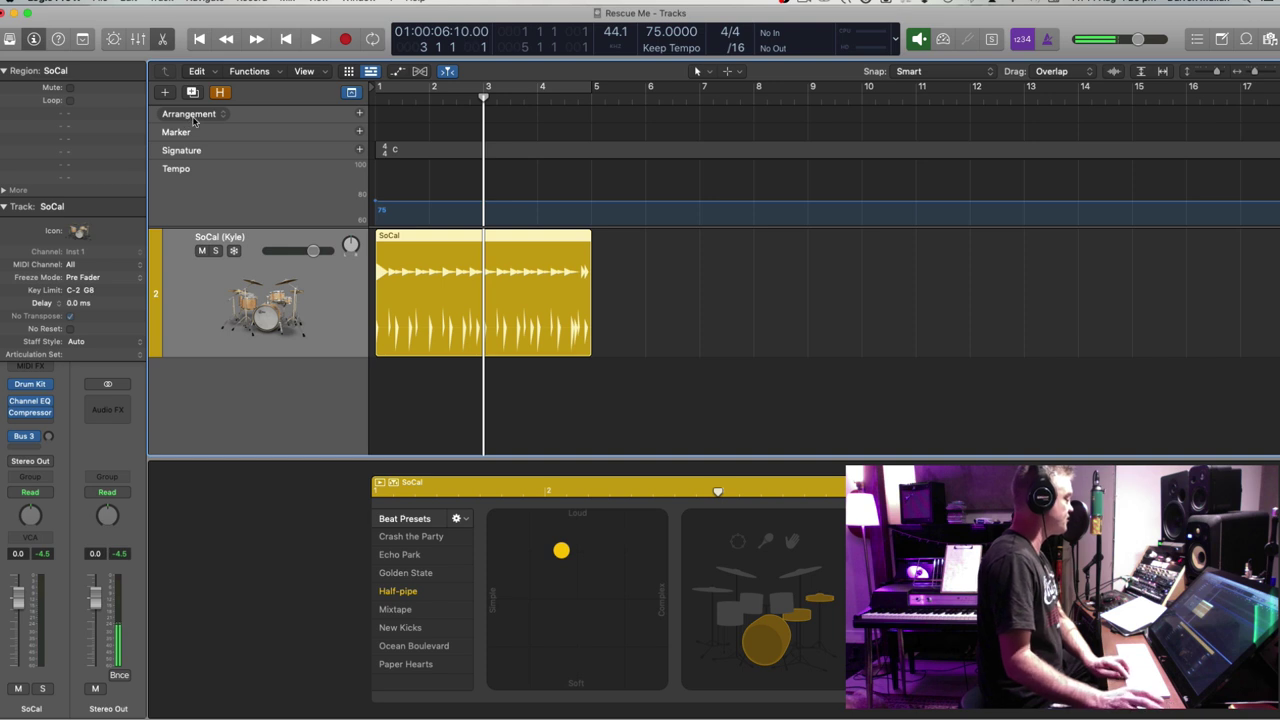
left_click(359, 116)
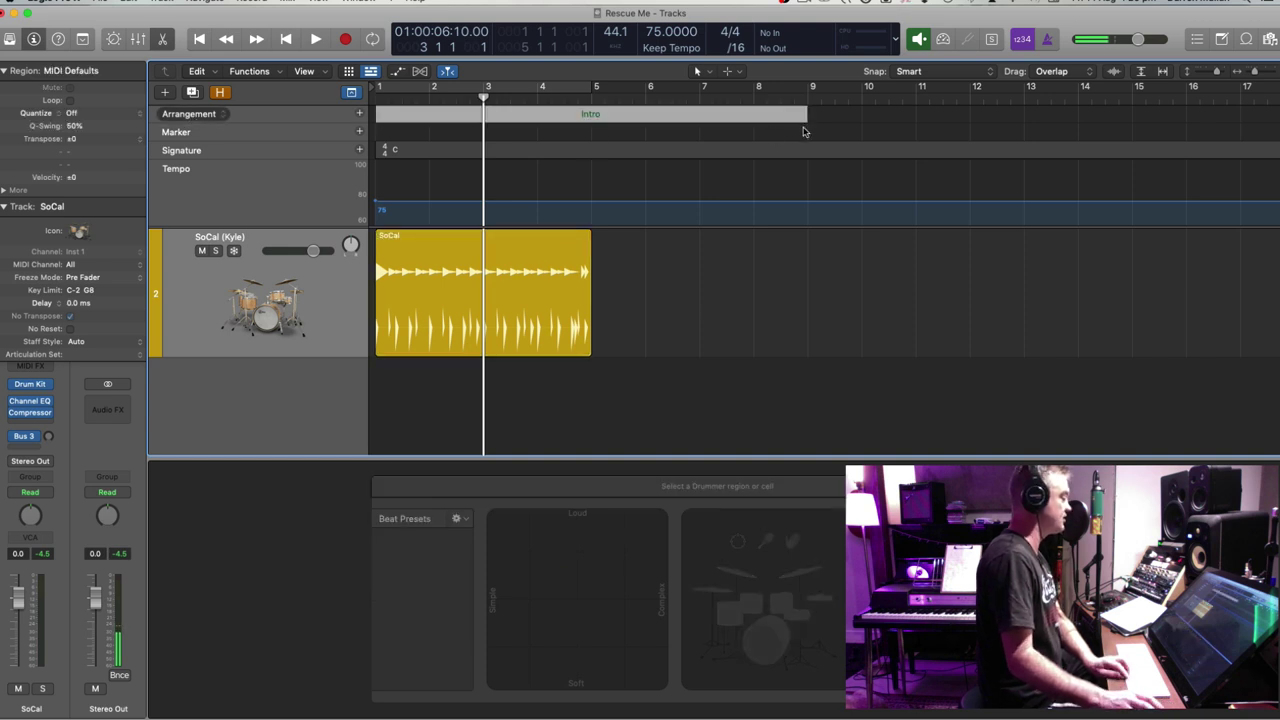
left_click_drag(810, 116, 590, 118)
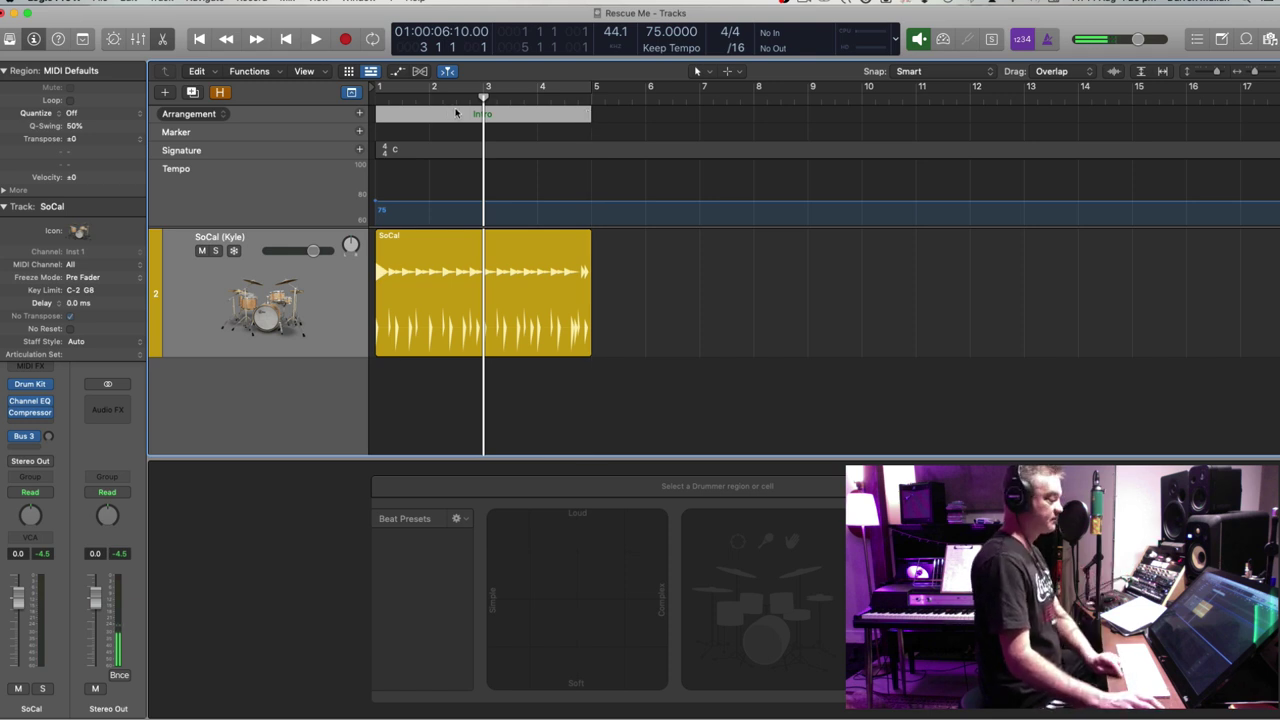
Add a Chorus arrangement section after the Intro and fill it with a new drummer region
left_click(359, 114)
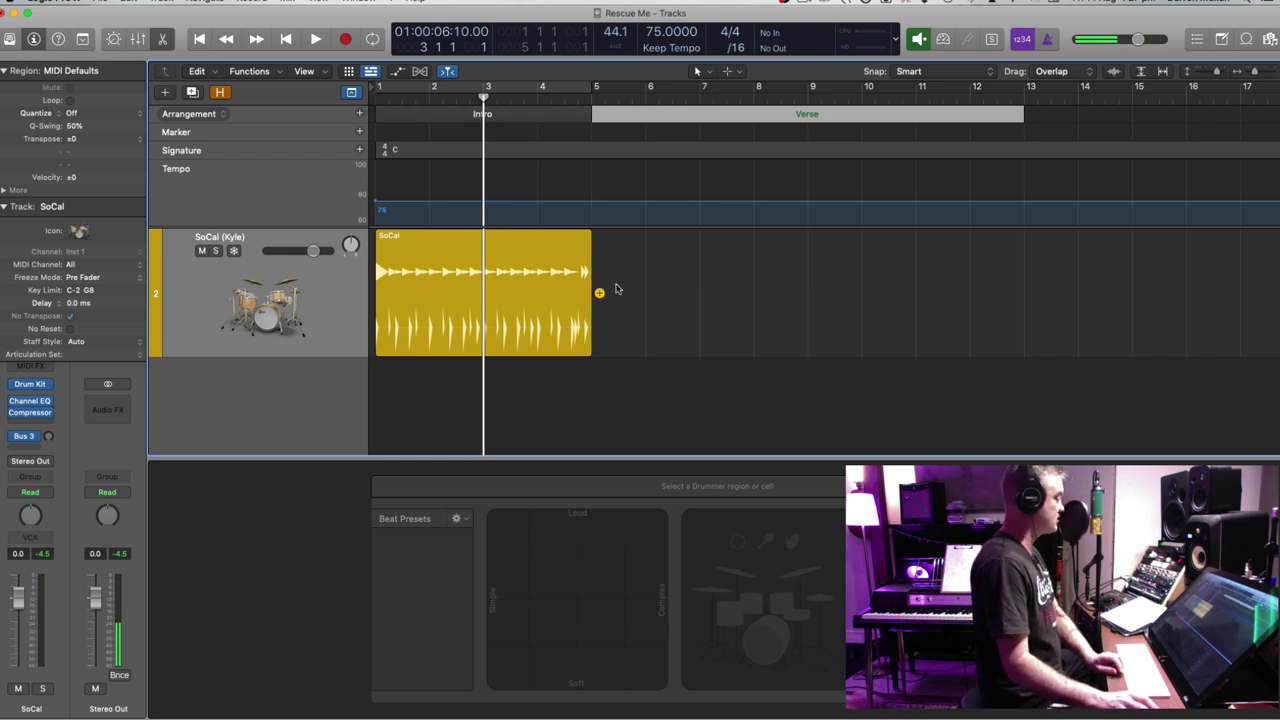
left_click(807, 115)
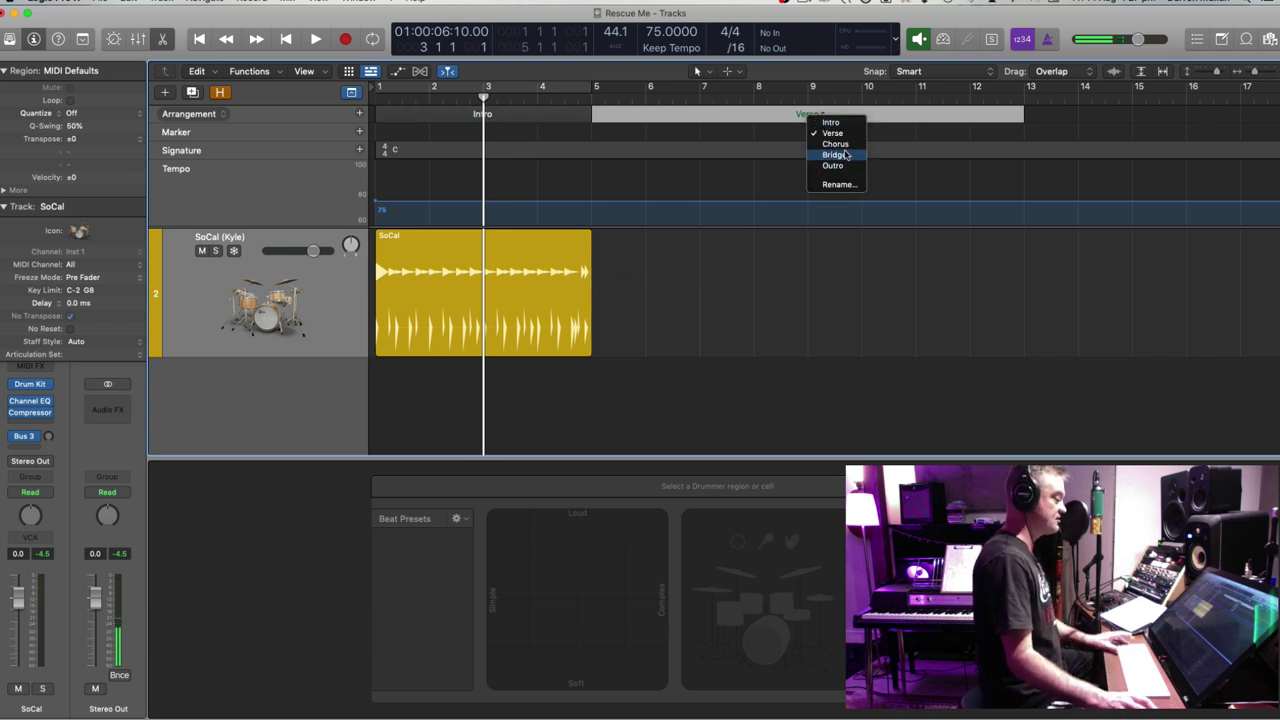
left_click(834, 144)
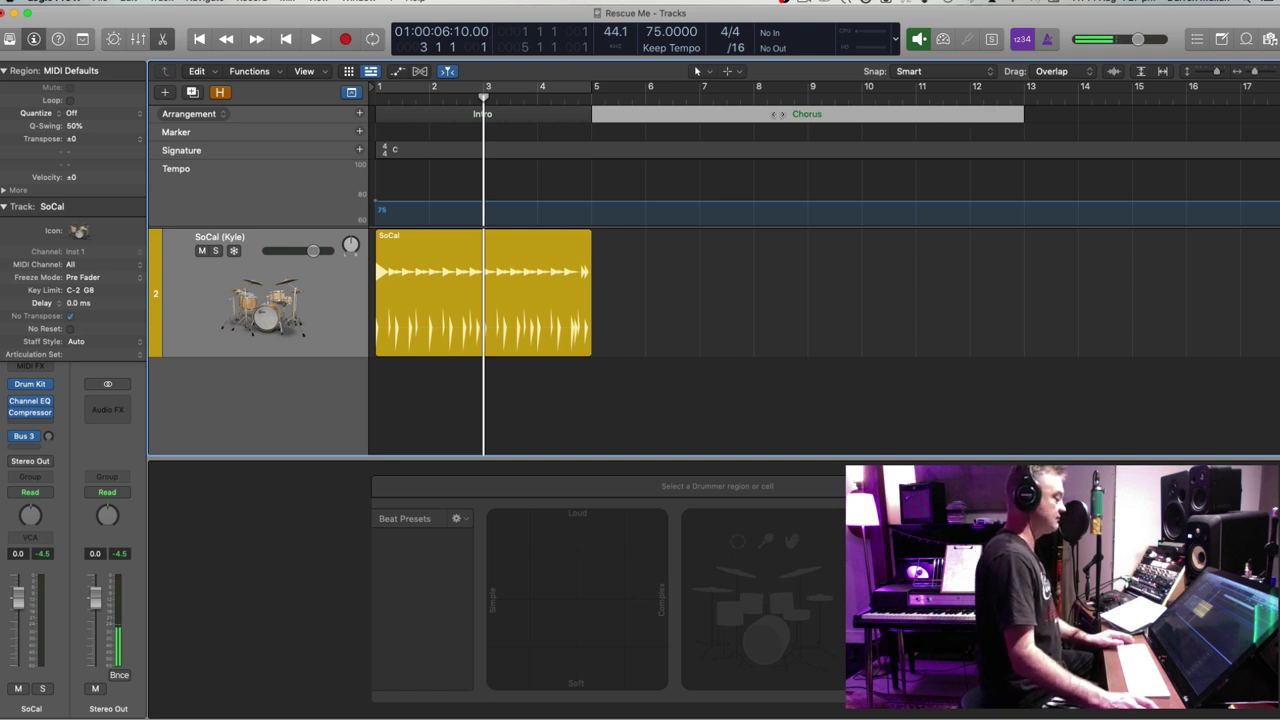
left_click(451, 286)
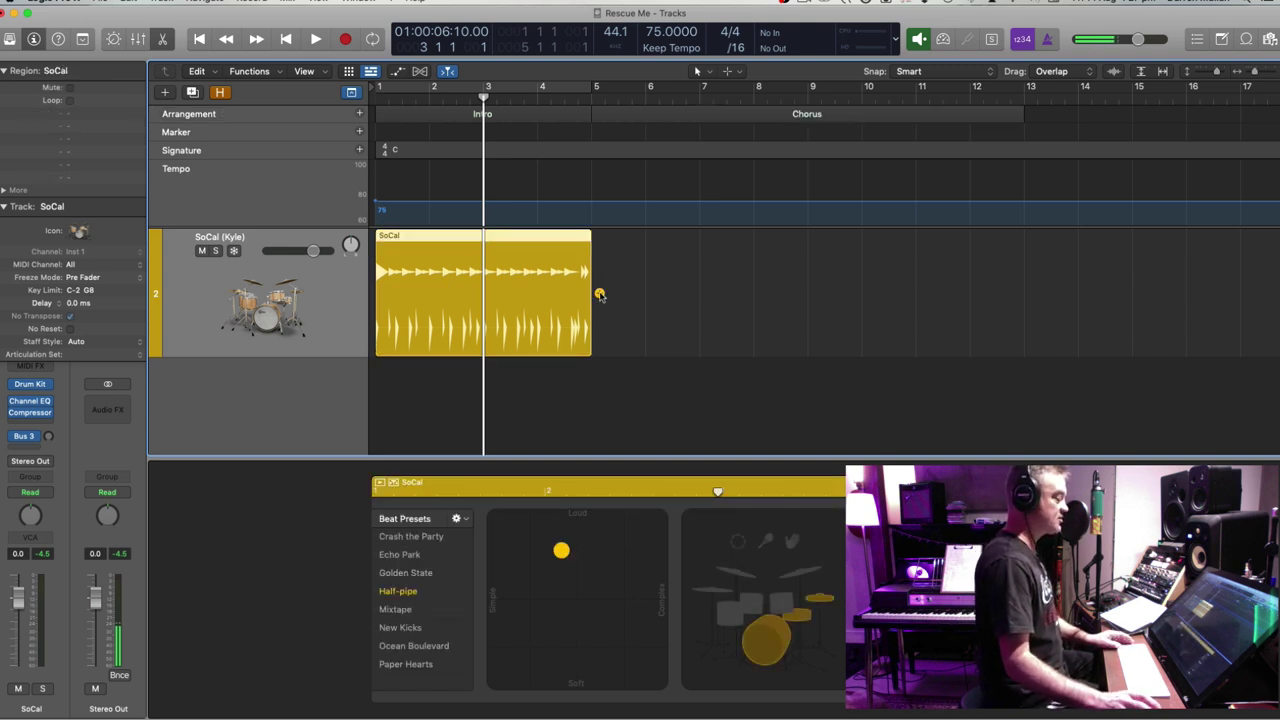
left_click(599, 294)
Play the transition from the Intro into the Chorus and compare the drummer settings of both regions
left_click(580, 96)
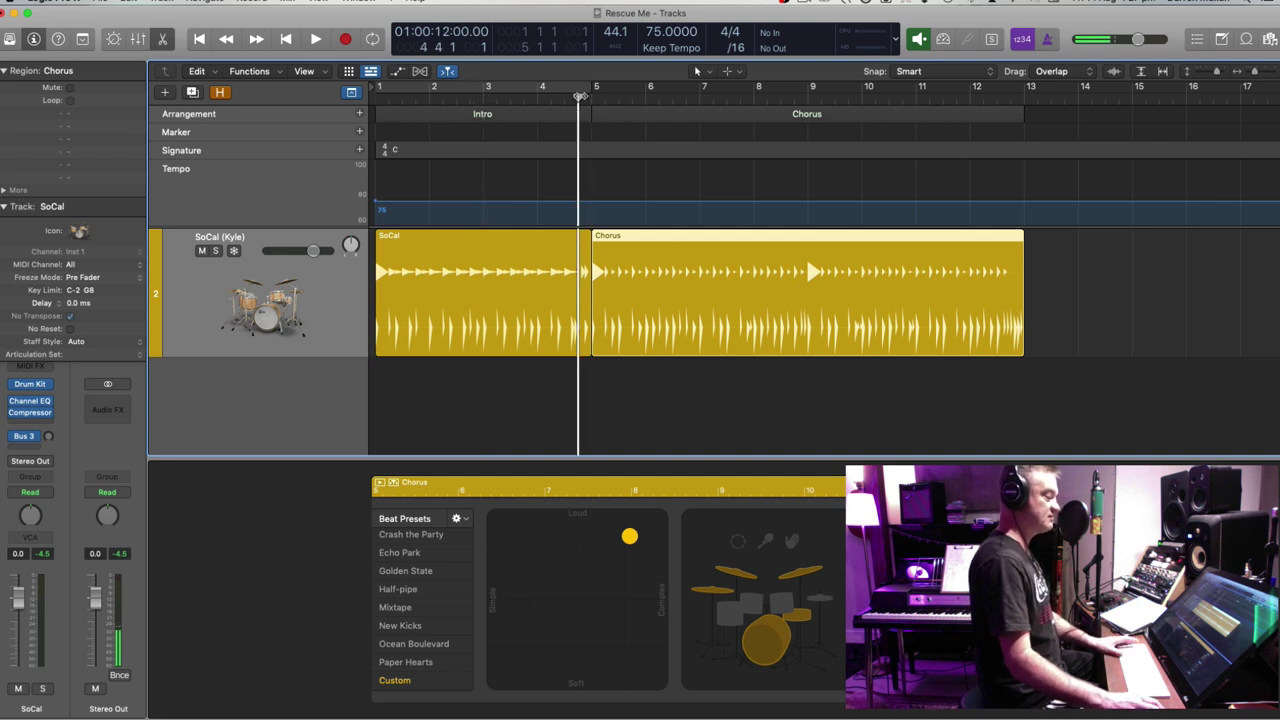
key("space")
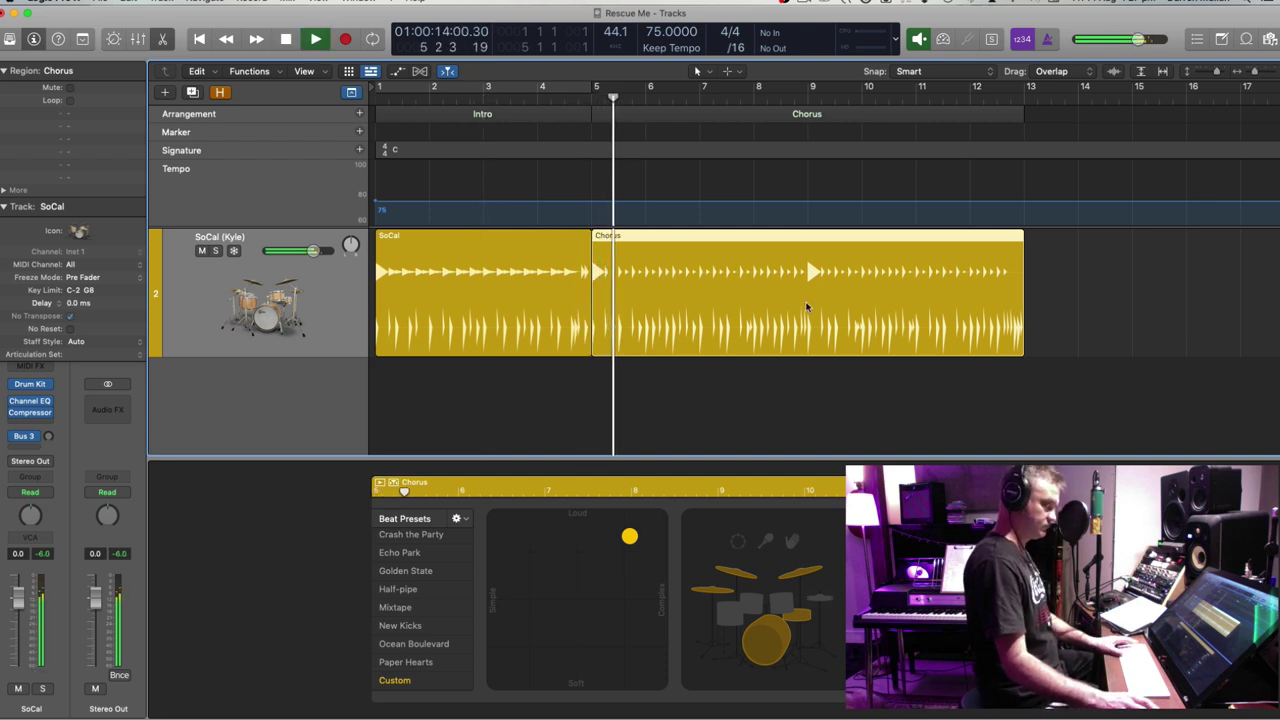
left_click(460, 289)
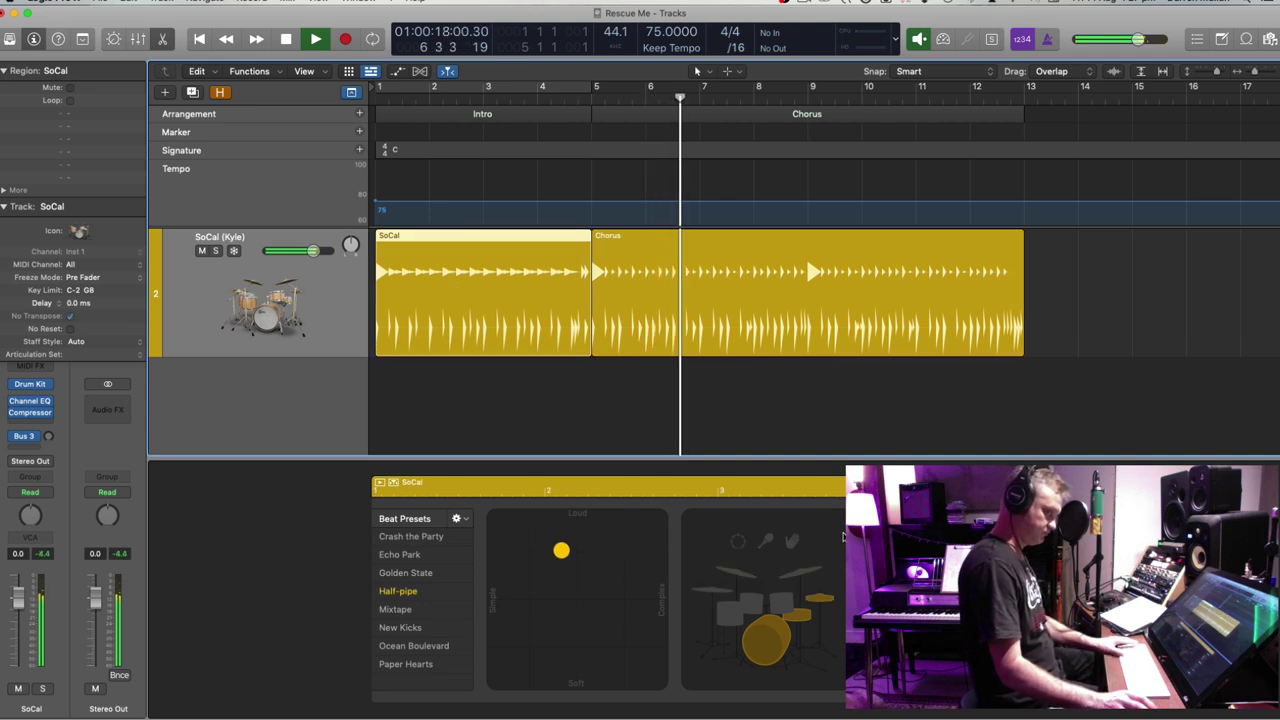
left_click(721, 291)
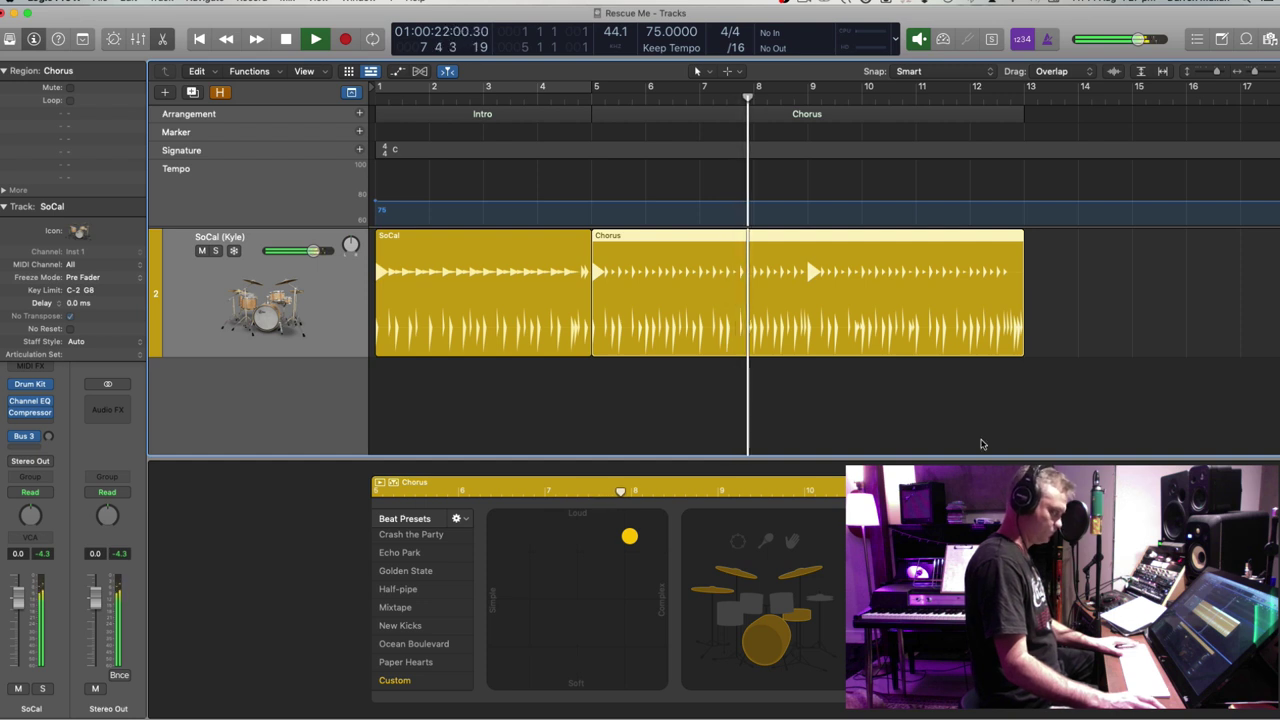
key("space")
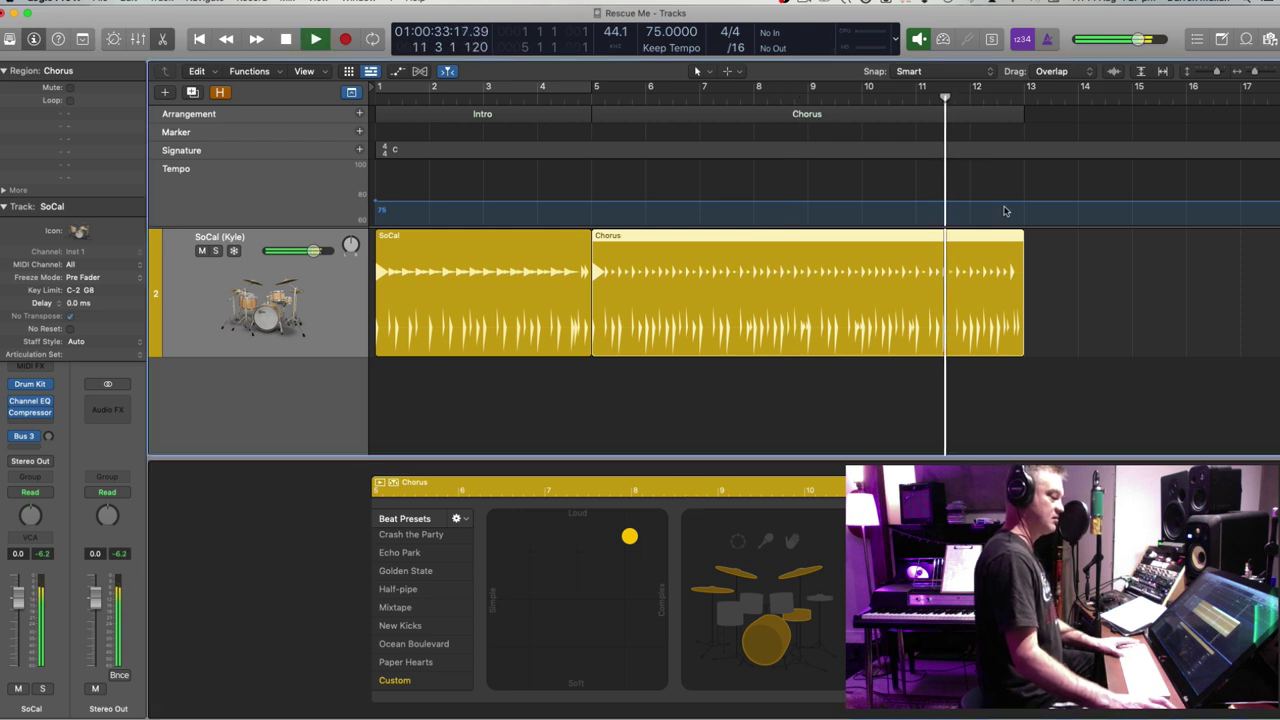
key("space")
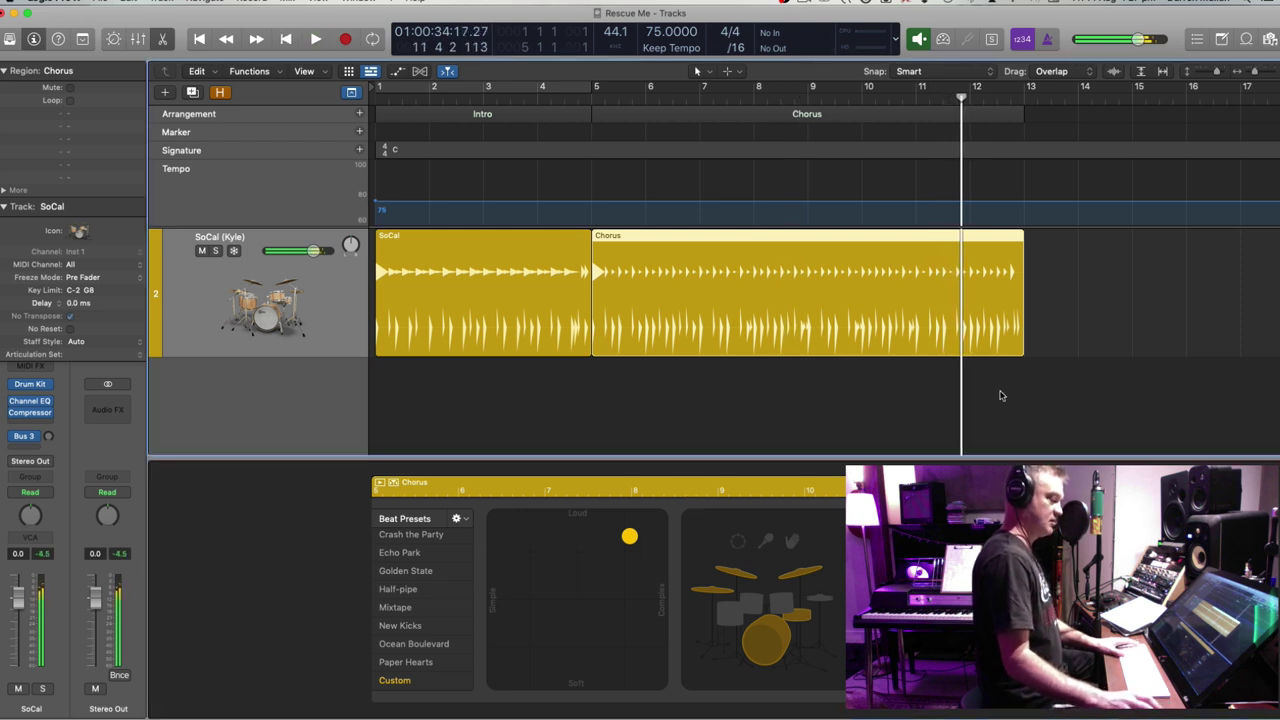
Add another drummer region directly after the Chorus, starting at bar 13
left_click(1032, 285)
left_click(911, 287)
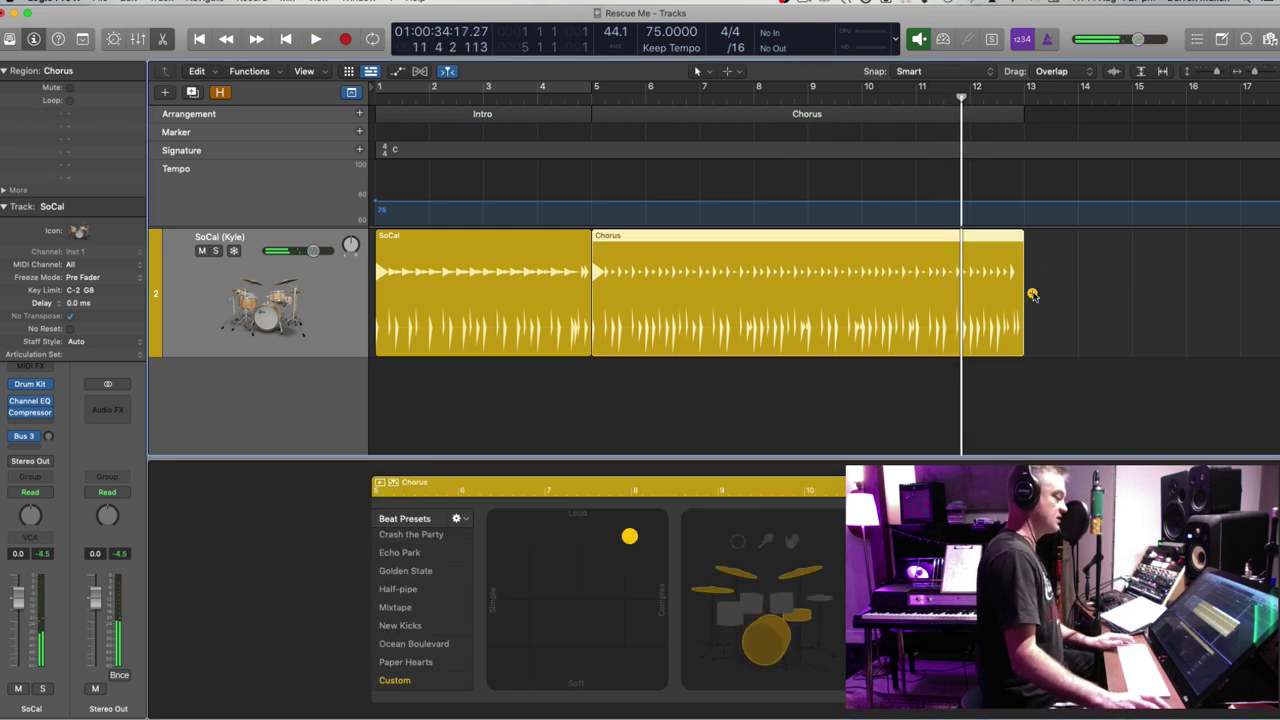
left_click(1032, 295)
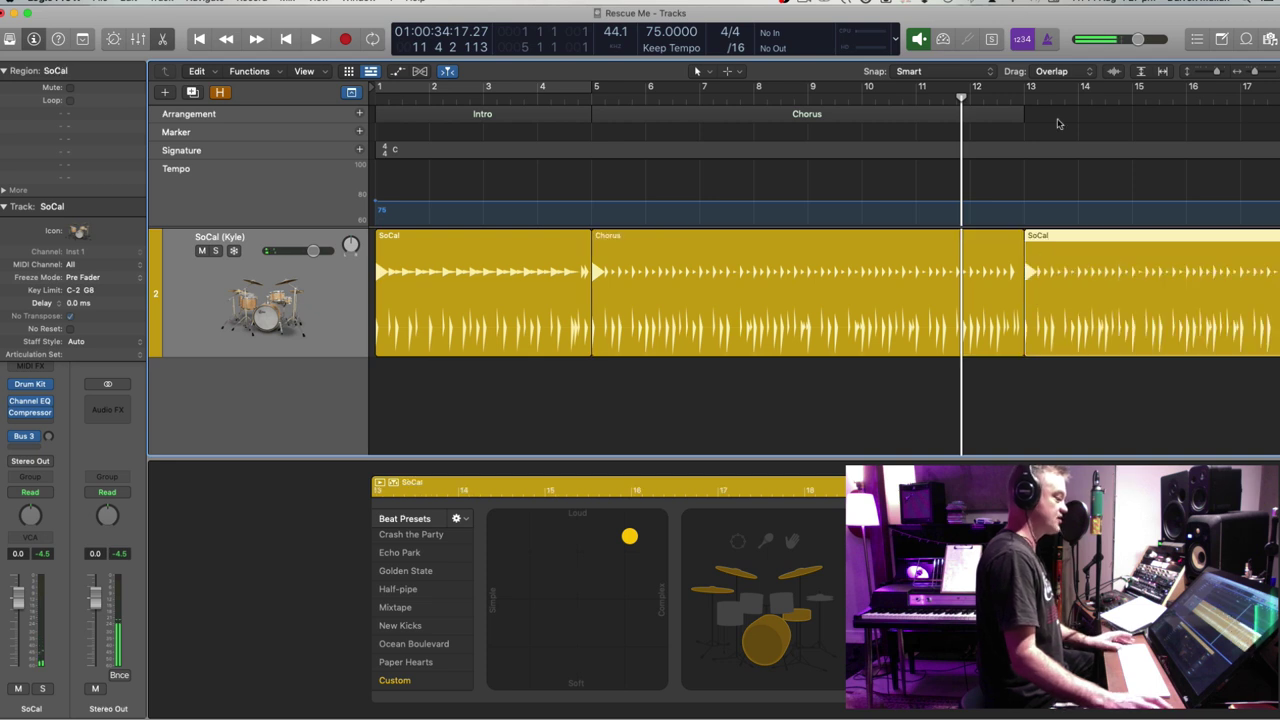
Add an arrangement marker over the new region after the Chorus and set it to Verse
left_click(828, 114)
left_click(359, 118)
left_click(359, 116)
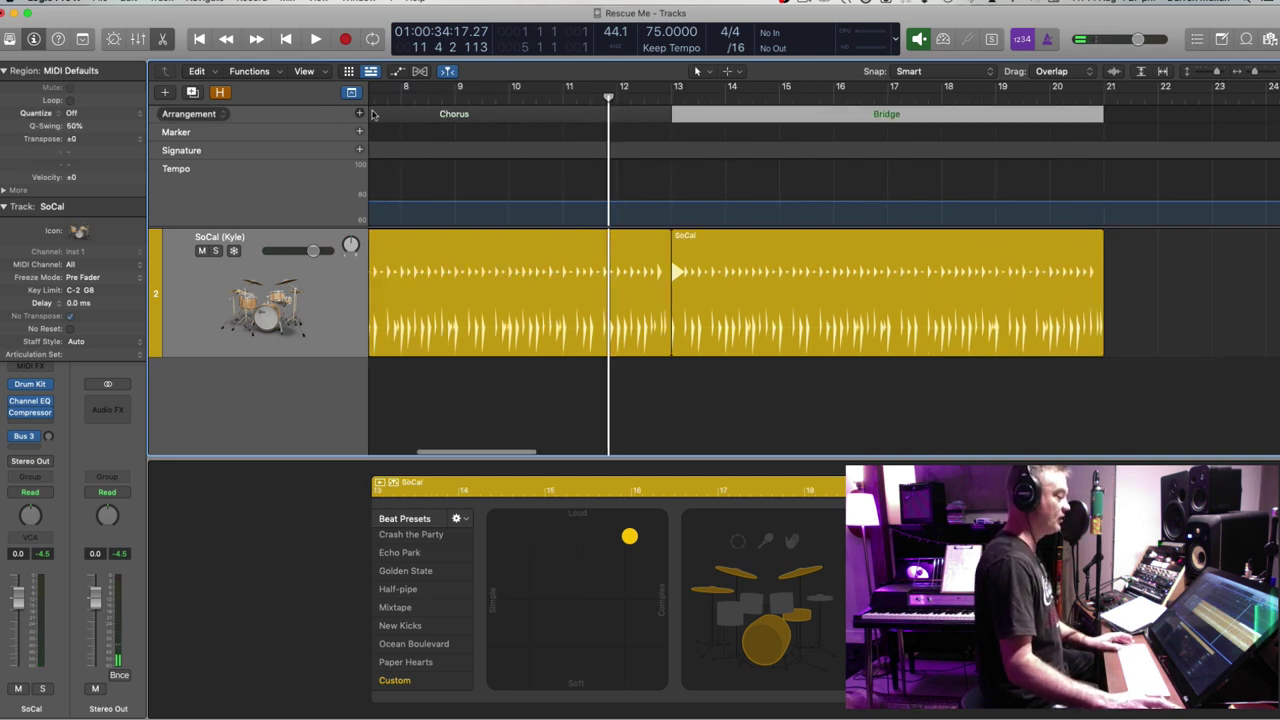
left_click(900, 115)
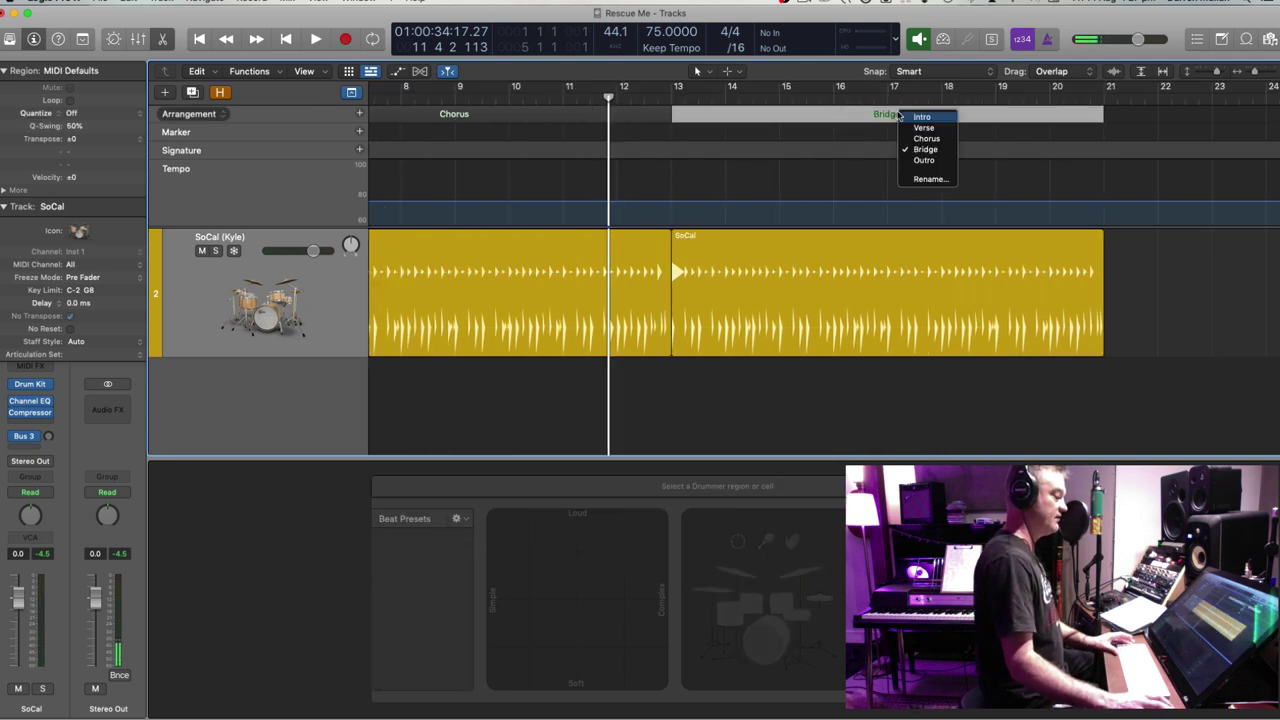
left_click(912, 127)
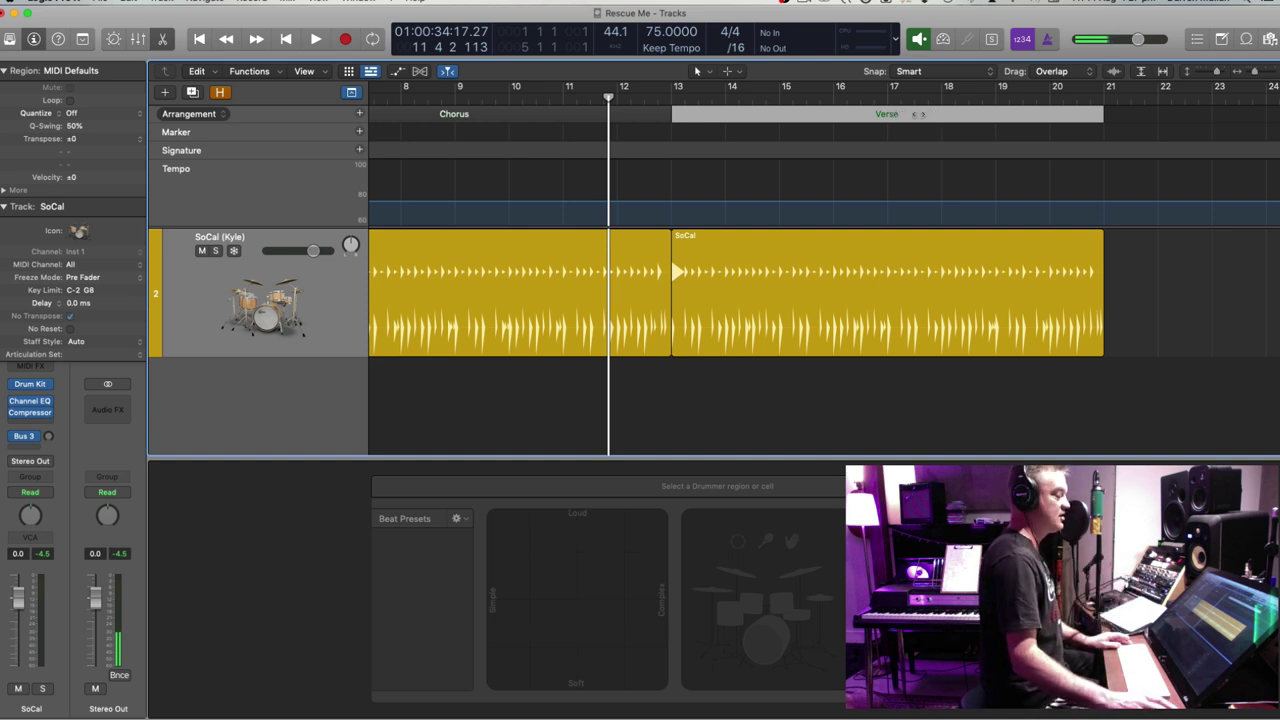
While playing into the Verse, switch its drummer region to the hi-hat and make the beat simpler and softer
left_click(882, 316)
double_click(648, 95)
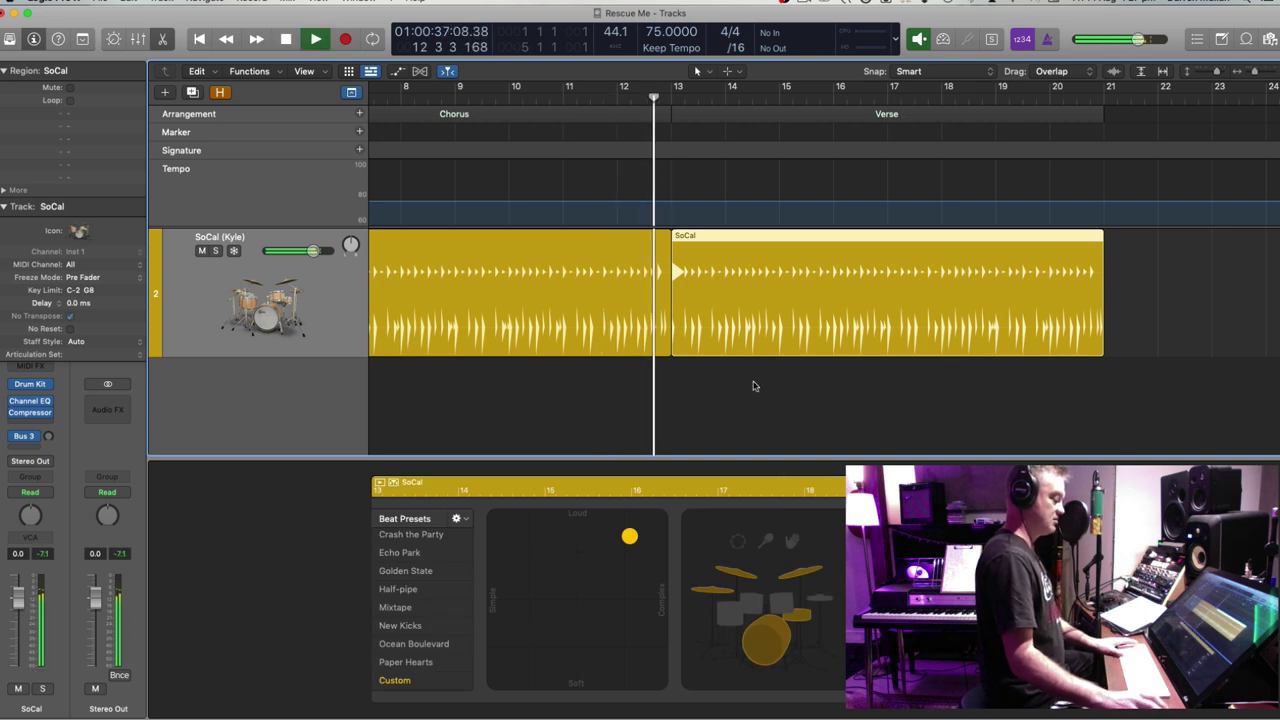
key("space")
left_click(817, 600)
key("space")
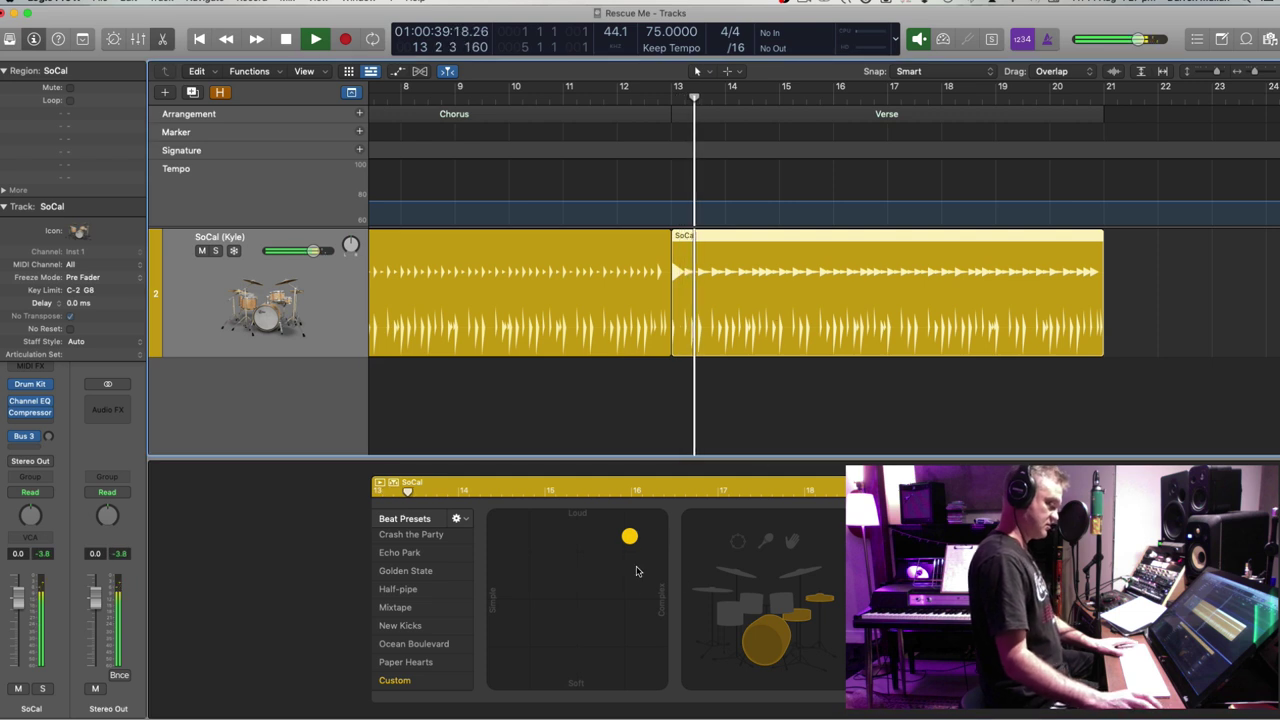
left_click_drag(630, 538, 578, 561)
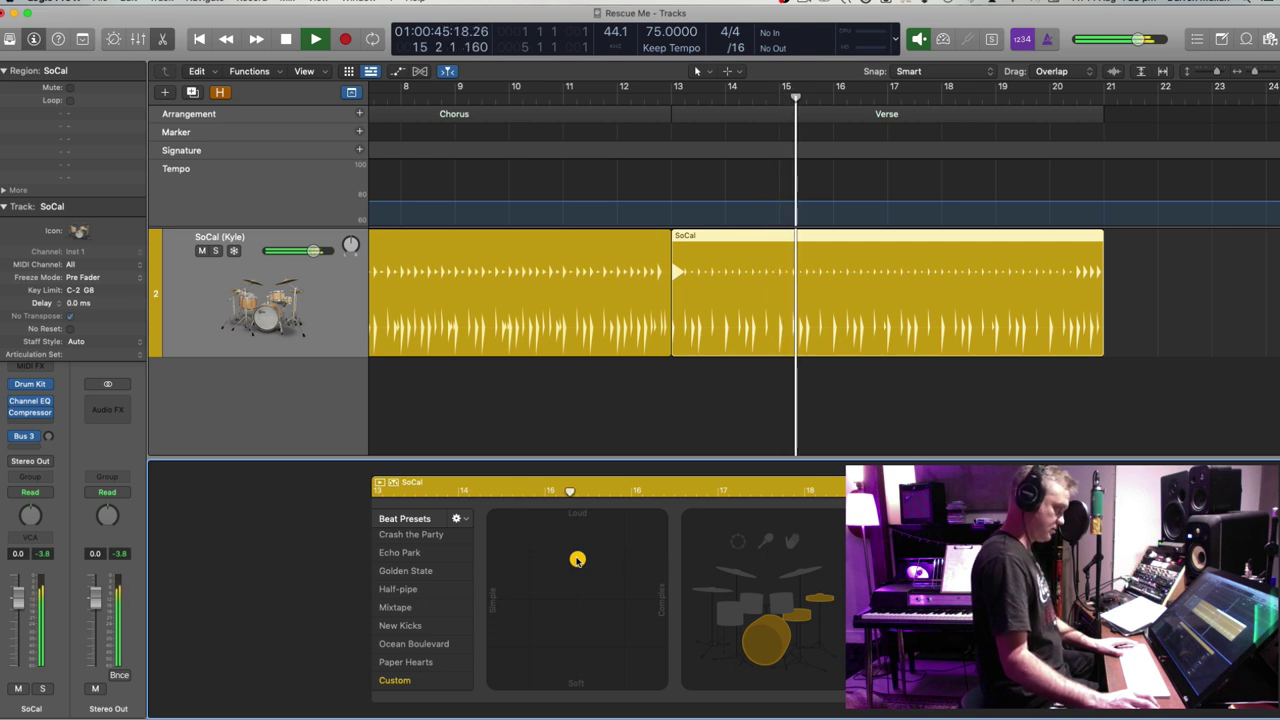
Soften the Verse drummer region's beat slightly and listen to the result
key("space")
mouse_move(577, 560)
left_mouse_down()
mouse_move(596, 553)
mouse_move(577, 564)
left_mouse_up()
key("space")
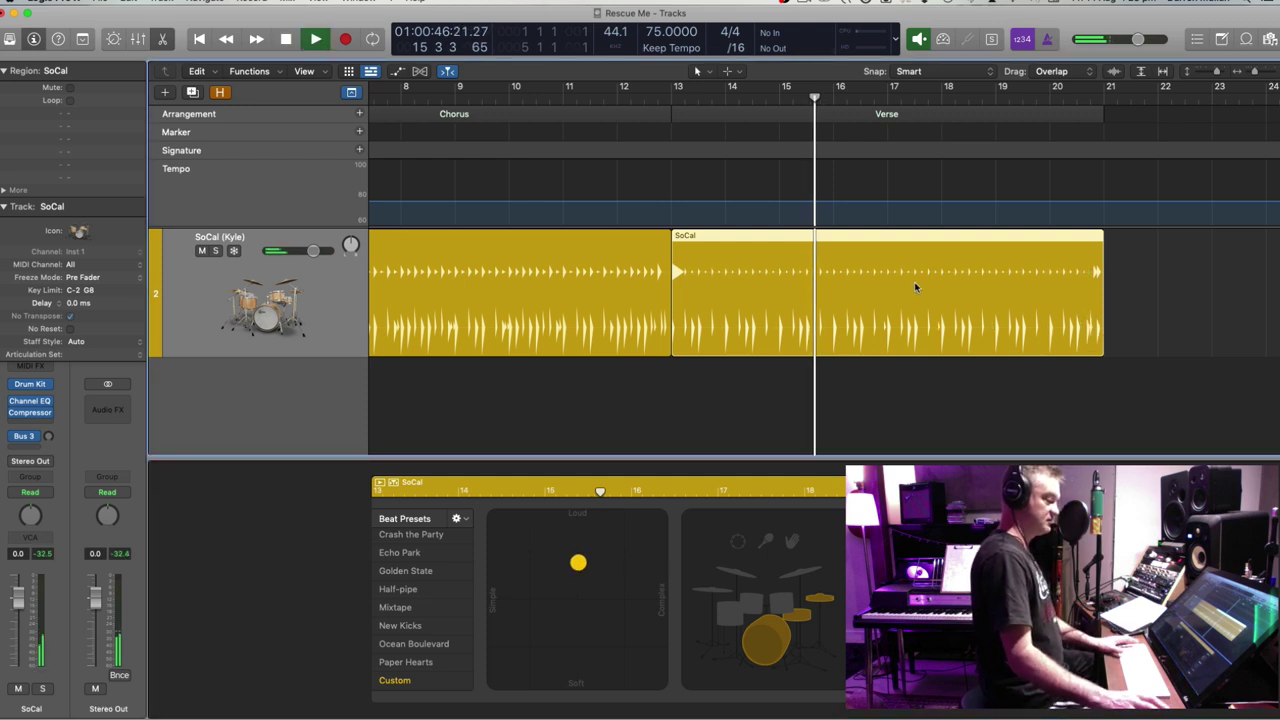
key("space")
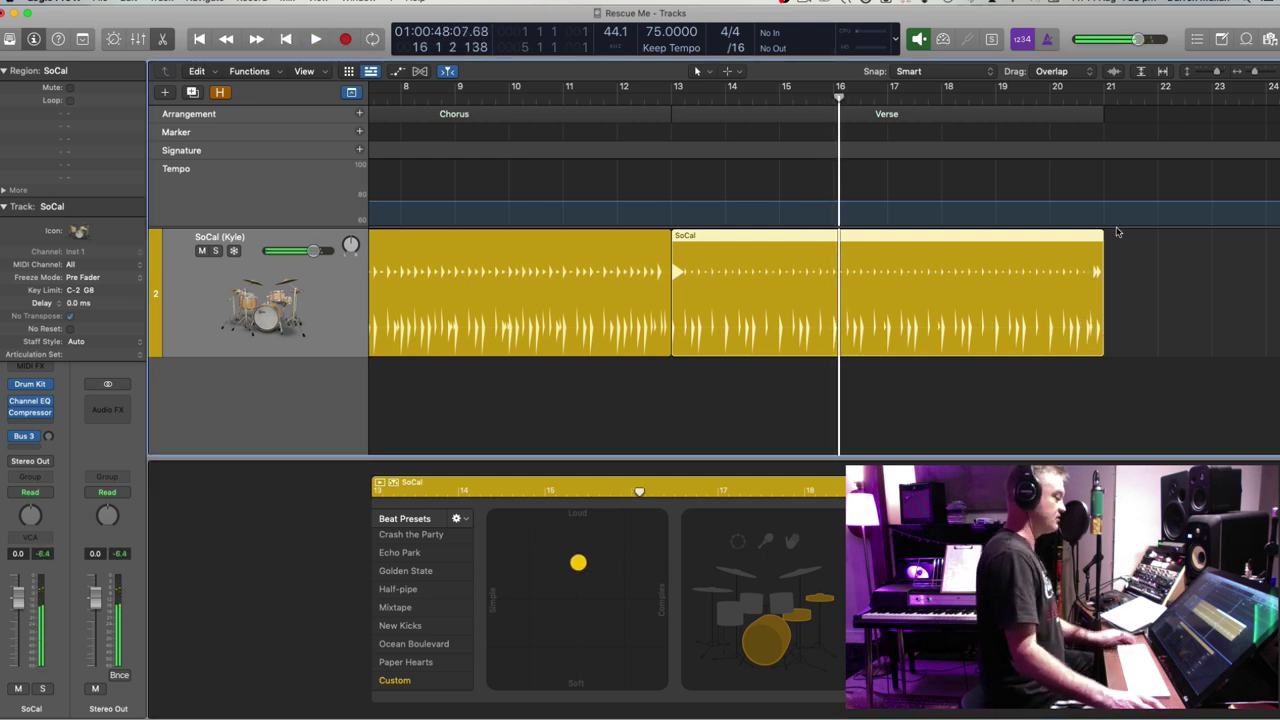
Loop the Verse drummer region out to bar 23 and extend the Verse arrangement marker to bar 23
scroll(1149, 264, "right", 3)
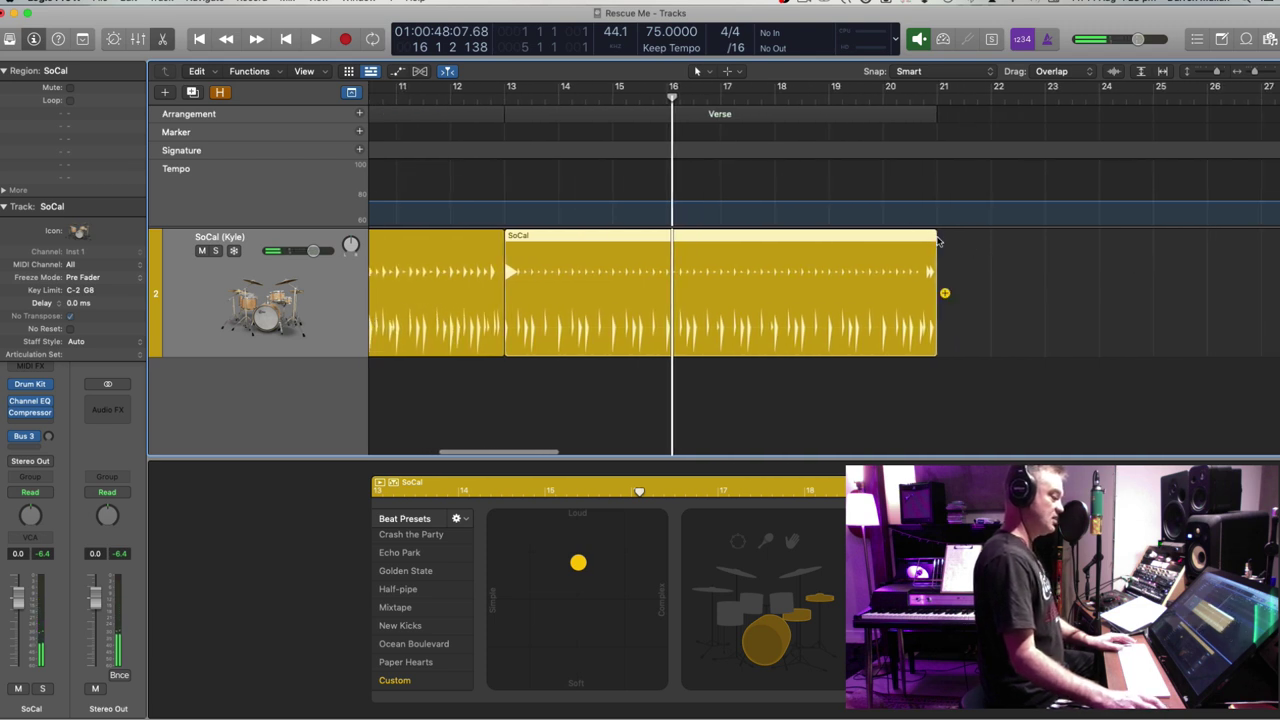
left_click_drag(937, 238, 1047, 240)
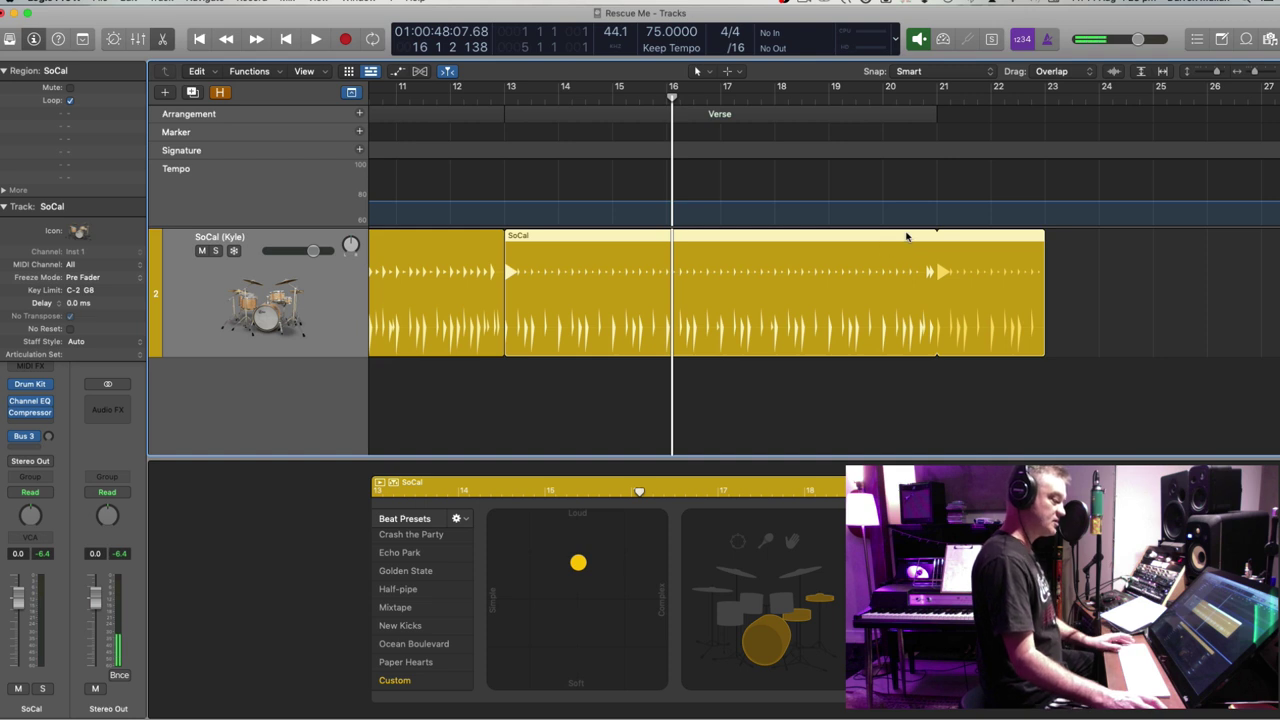
left_click_drag(937, 113, 1045, 113)
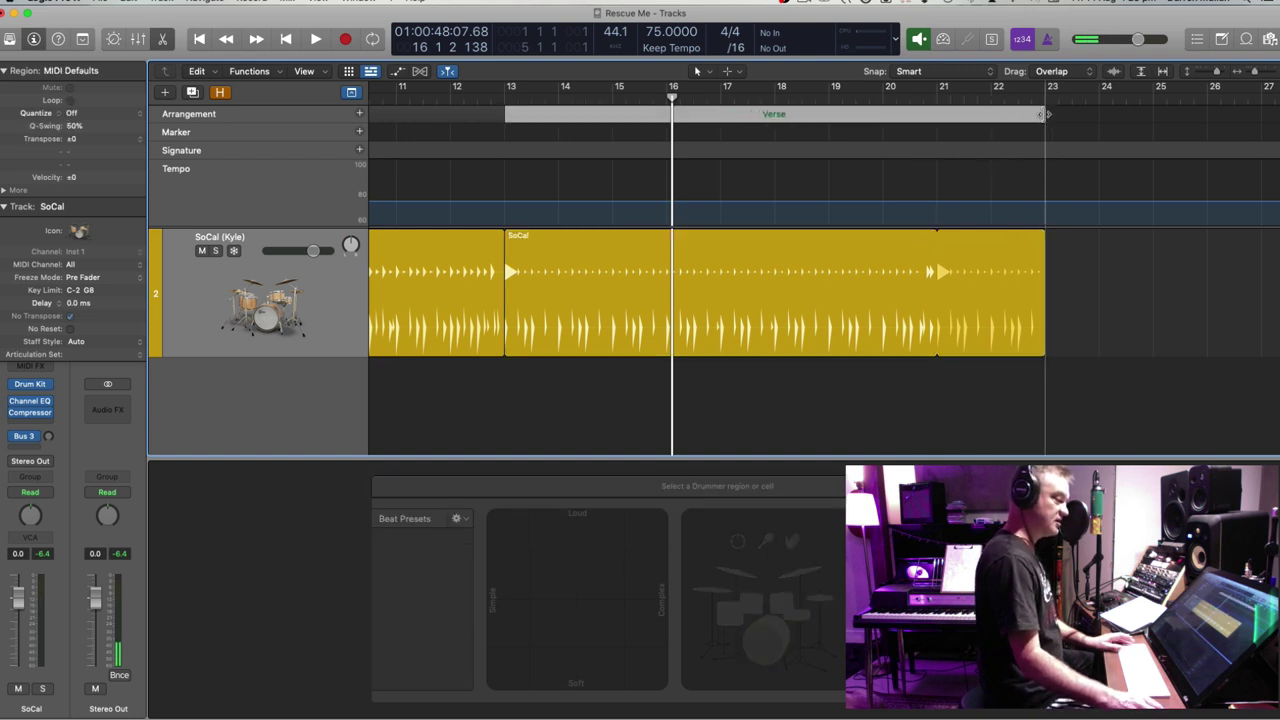
Remove the loop, delete the drummer region and create a new one filling the Verse section from bar 13 to 23
left_click_drag(1047, 240, 940, 245)
left_click(946, 294)
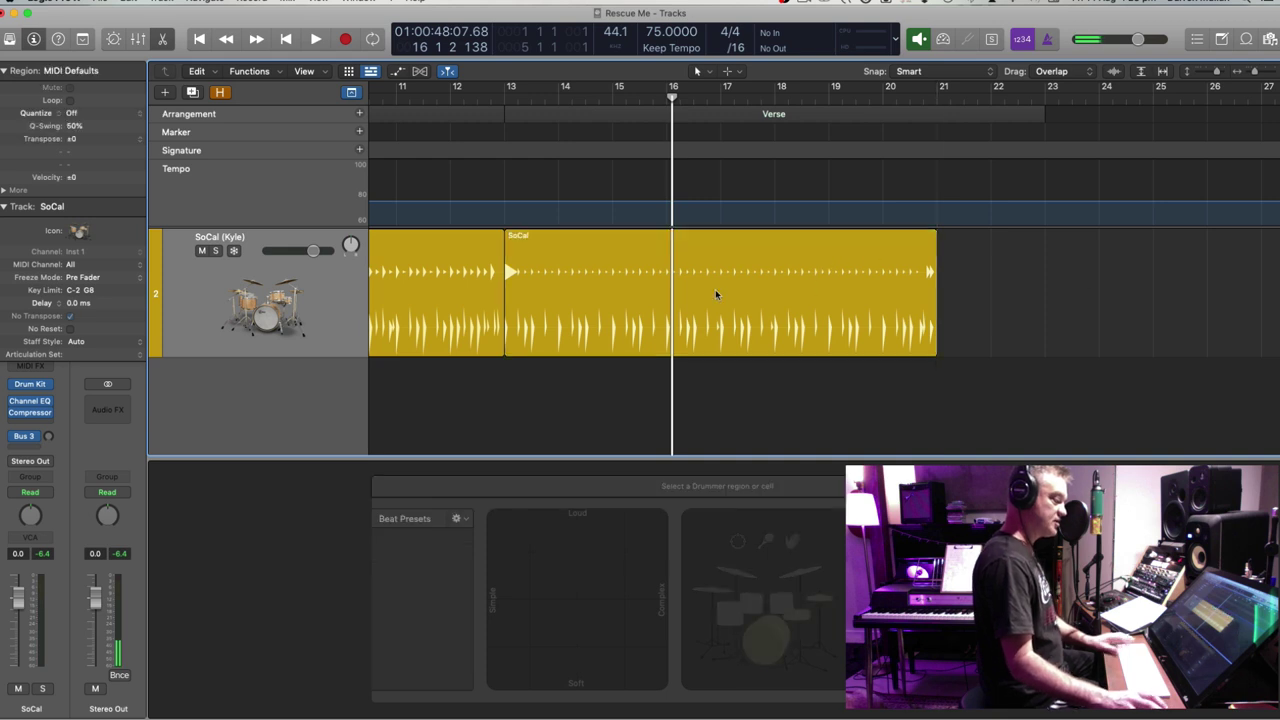
left_click(715, 289)
key("Delete")
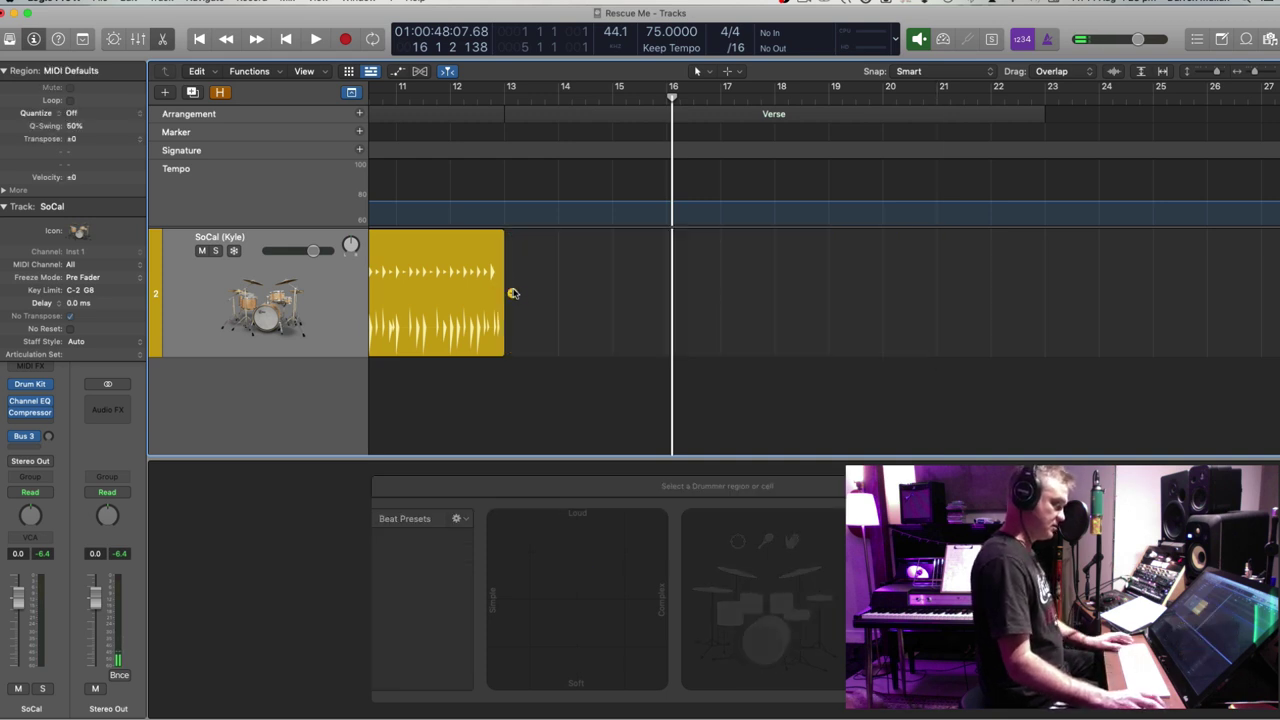
left_click(511, 289)
left_click(1114, 277)
left_click(886, 286)
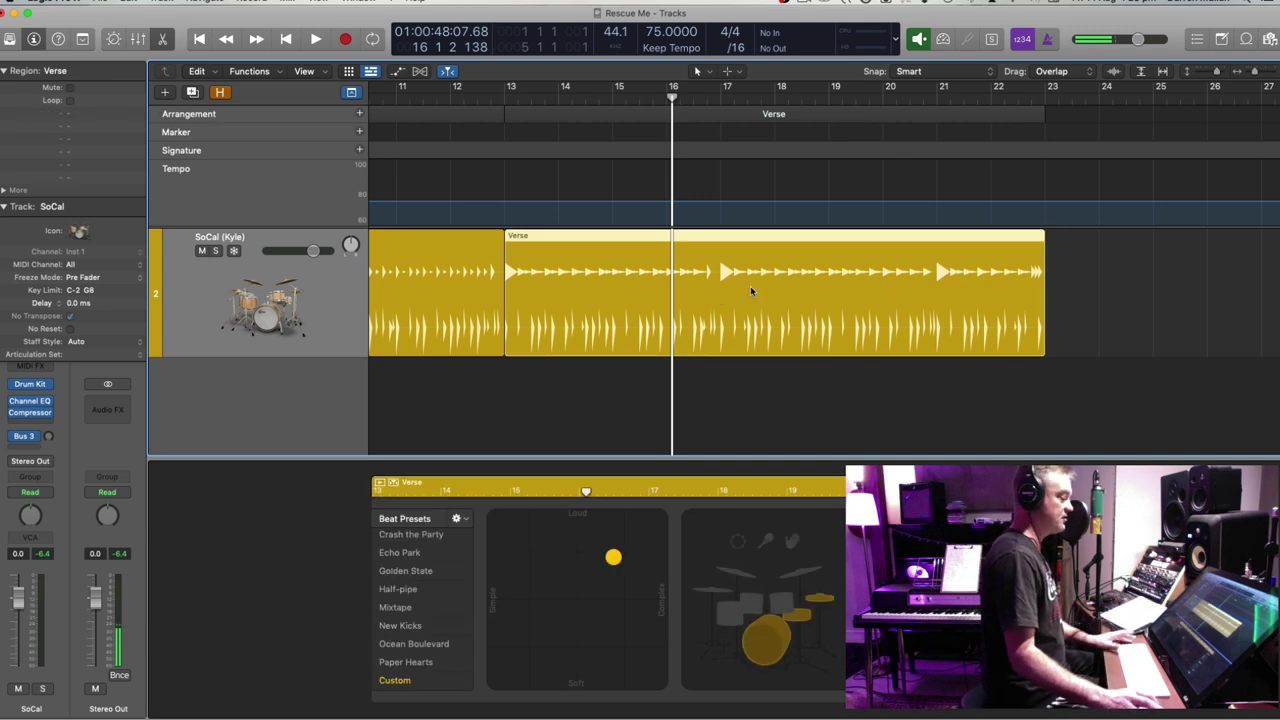
Make the new Verse drummer region simpler and softer, and listen to it around bar 21
left_click(1234, 294)
left_click(814, 314)
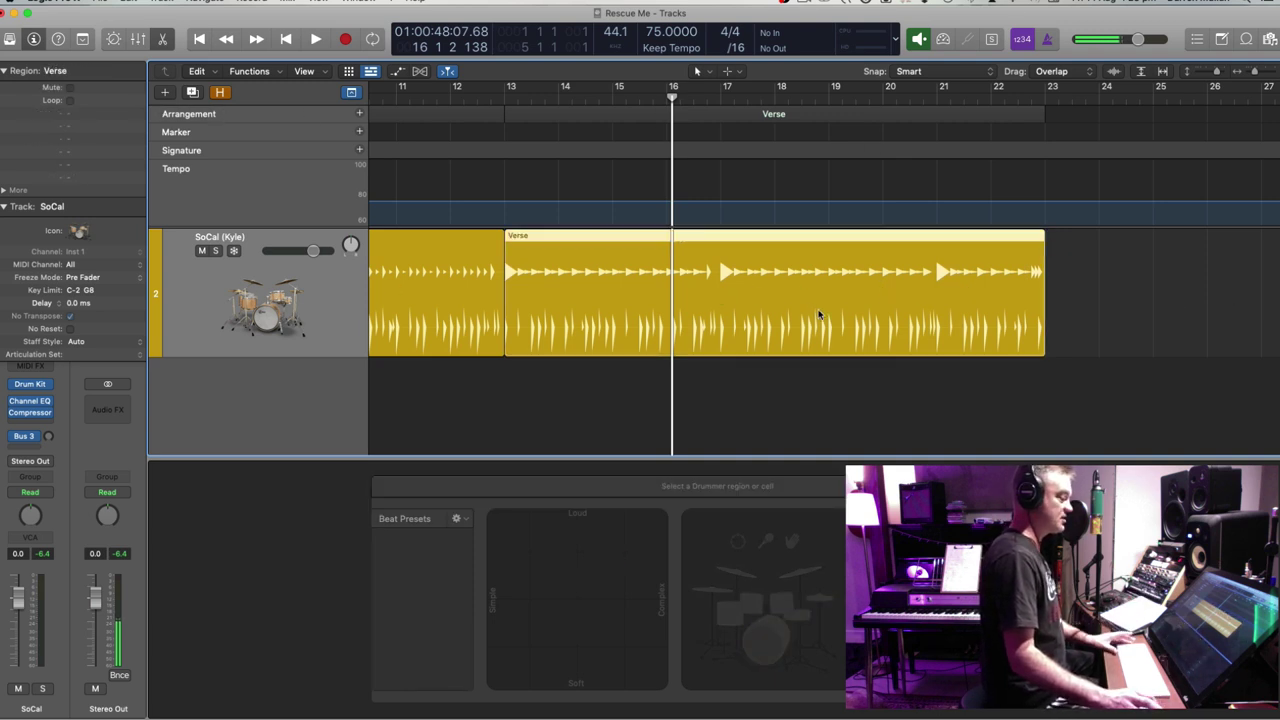
left_click_drag(613, 557, 579, 563)
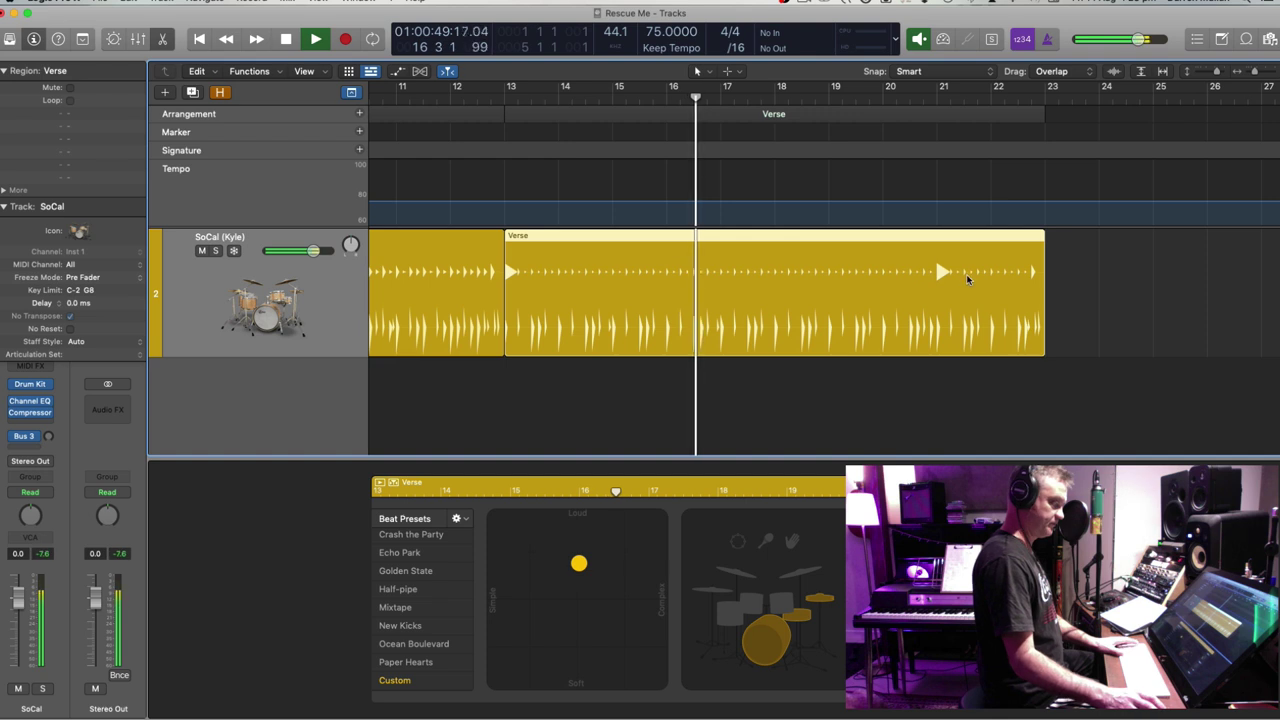
left_click(937, 96)
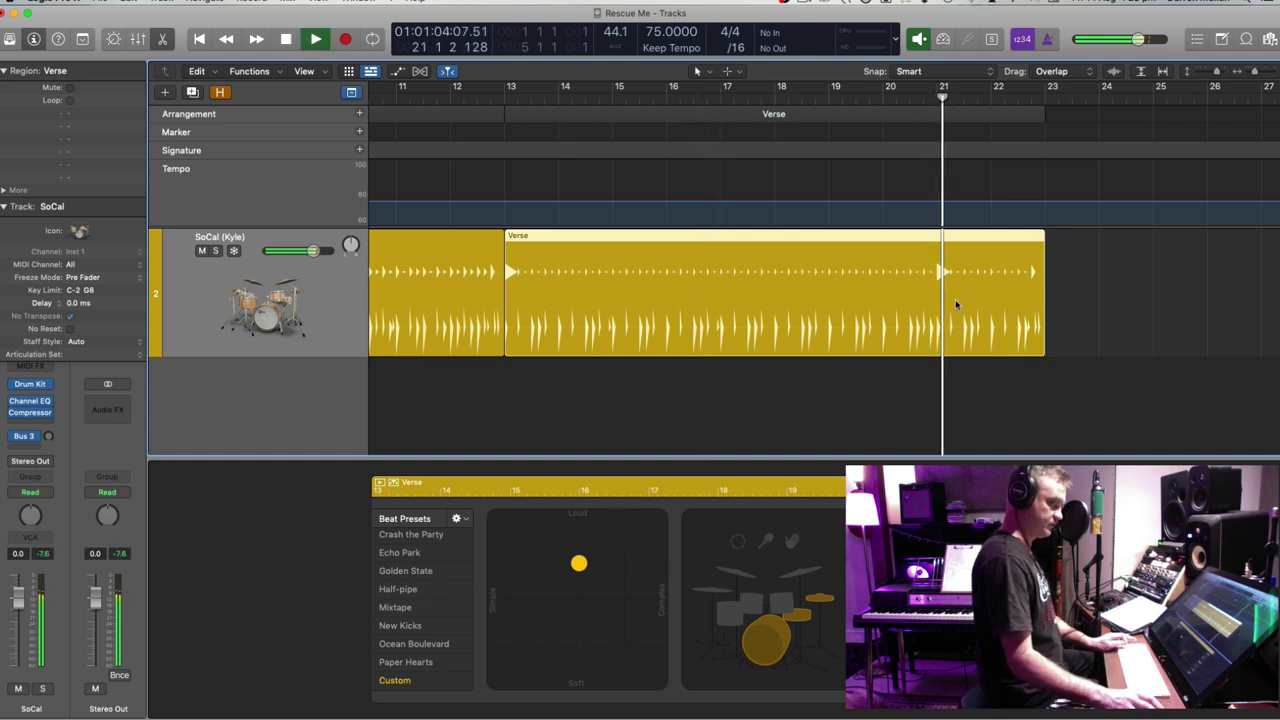
key("space")
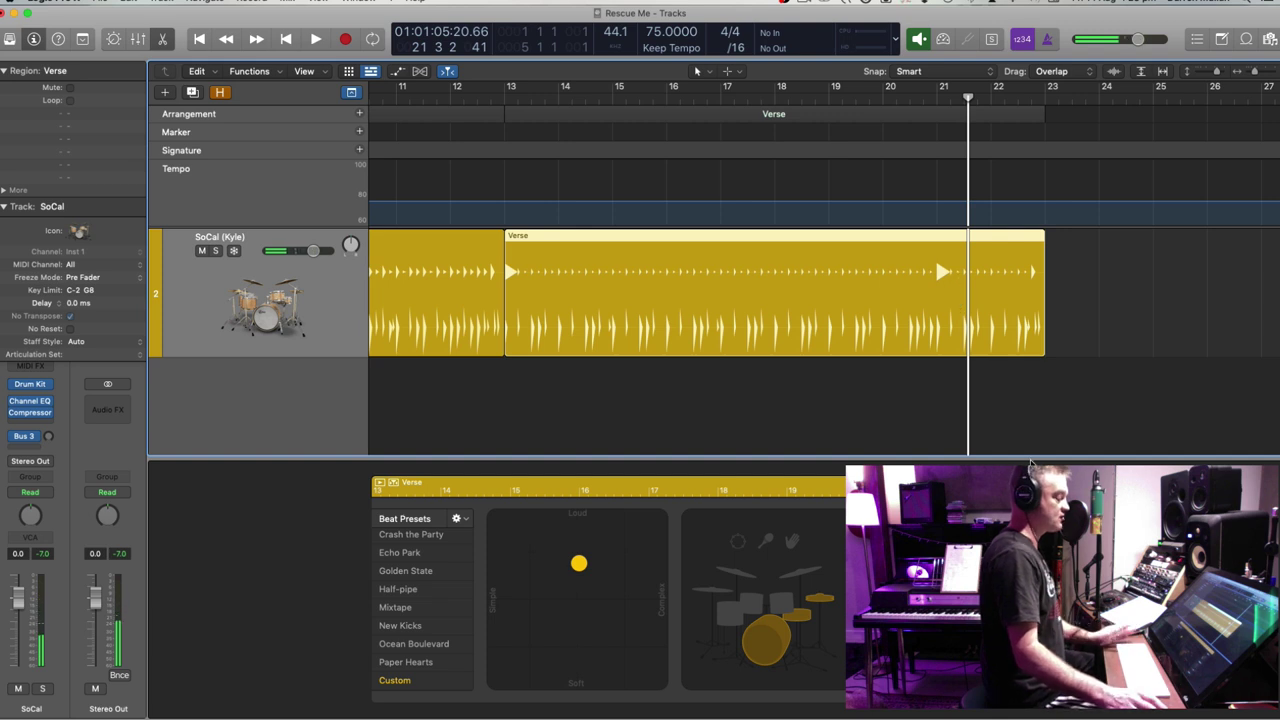
Bring the Intro, Chorus and Verse sections fully into view and return the playhead to the start of the song
mouse_move(1018, 560)
left_mouse_down()
mouse_move(1018, 540)
mouse_move(1018, 556)
left_mouse_up()
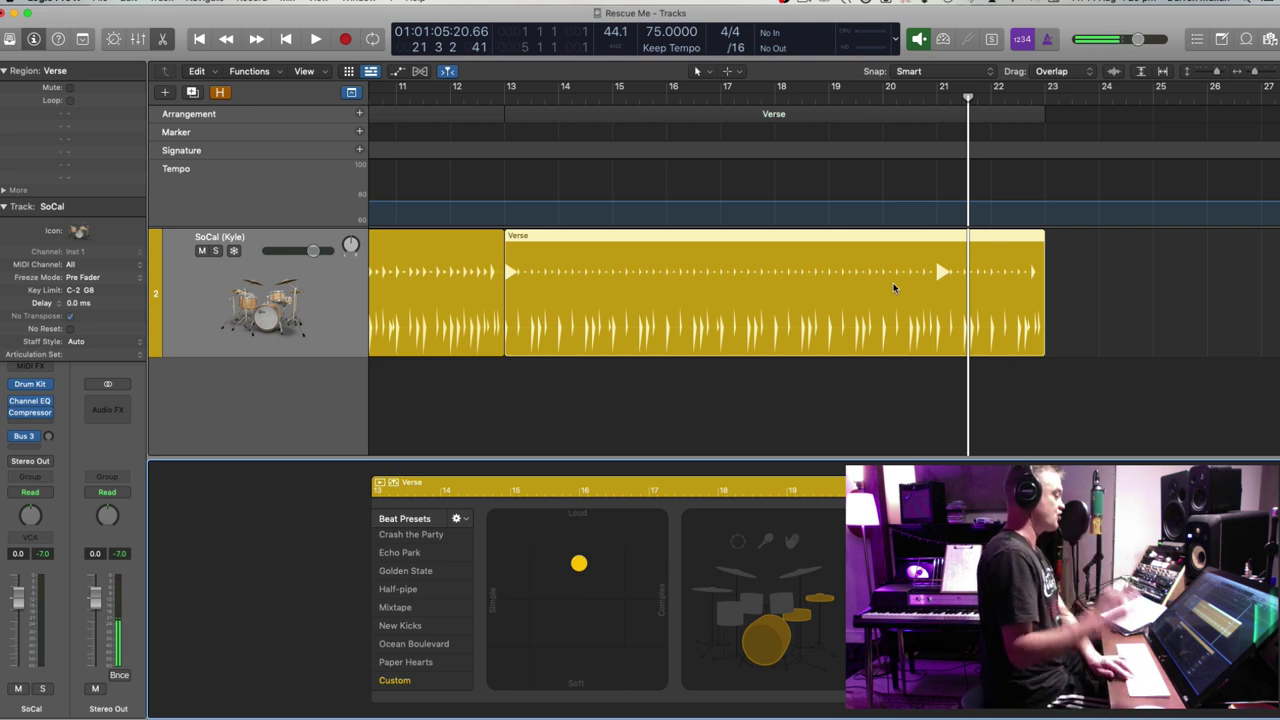
key("super+Up")
key("super+Up")
key("super+Up")
key("super+Up")
key("super+Up")
key("super+Up")
key("super+Up")
key("super+Left")
key("super+Left")
key("super+Left")
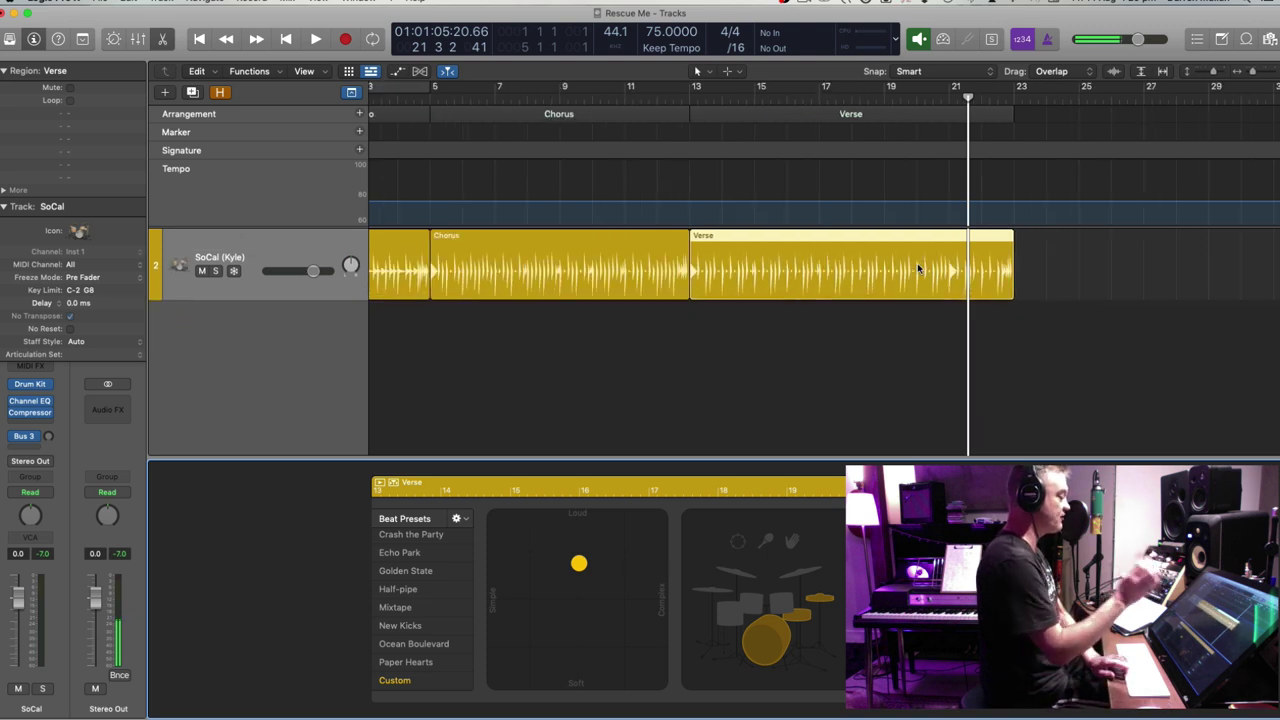
key("super+Up")
key("super+Up")
key("super+Left")
key("Return")
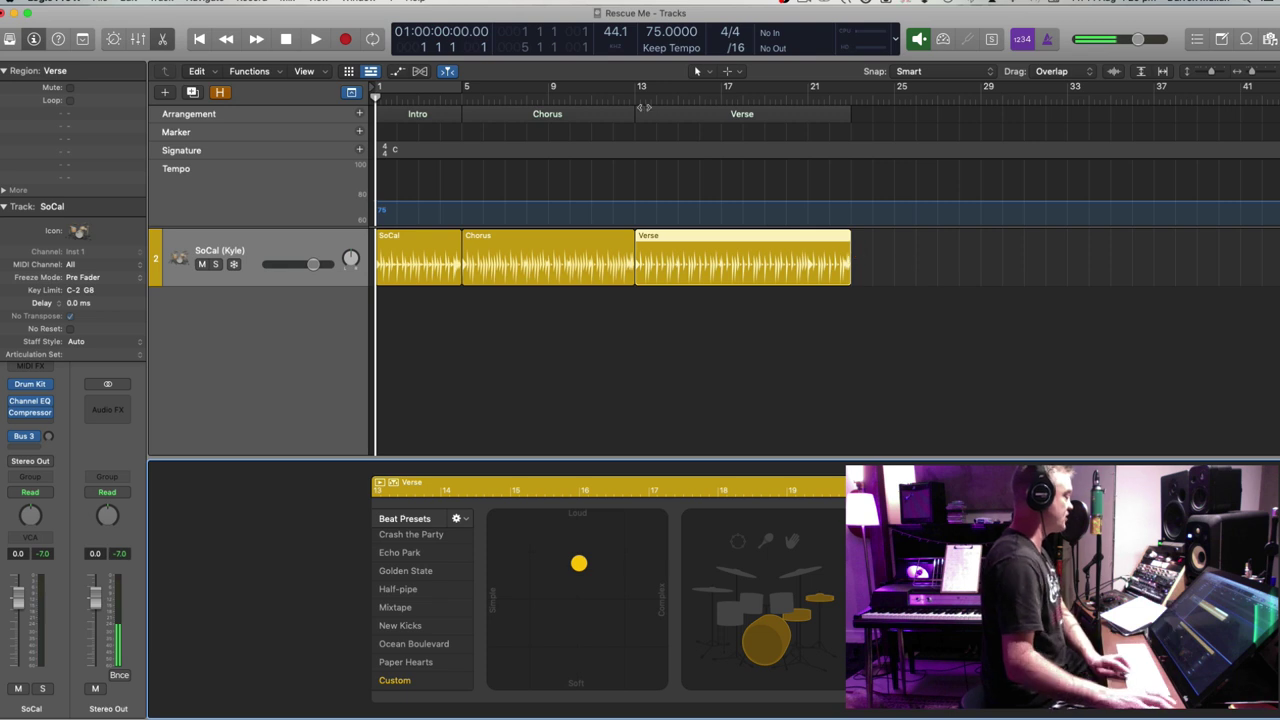
Create a new audio track below the drummer track and name it Wurli
left_click(163, 1)
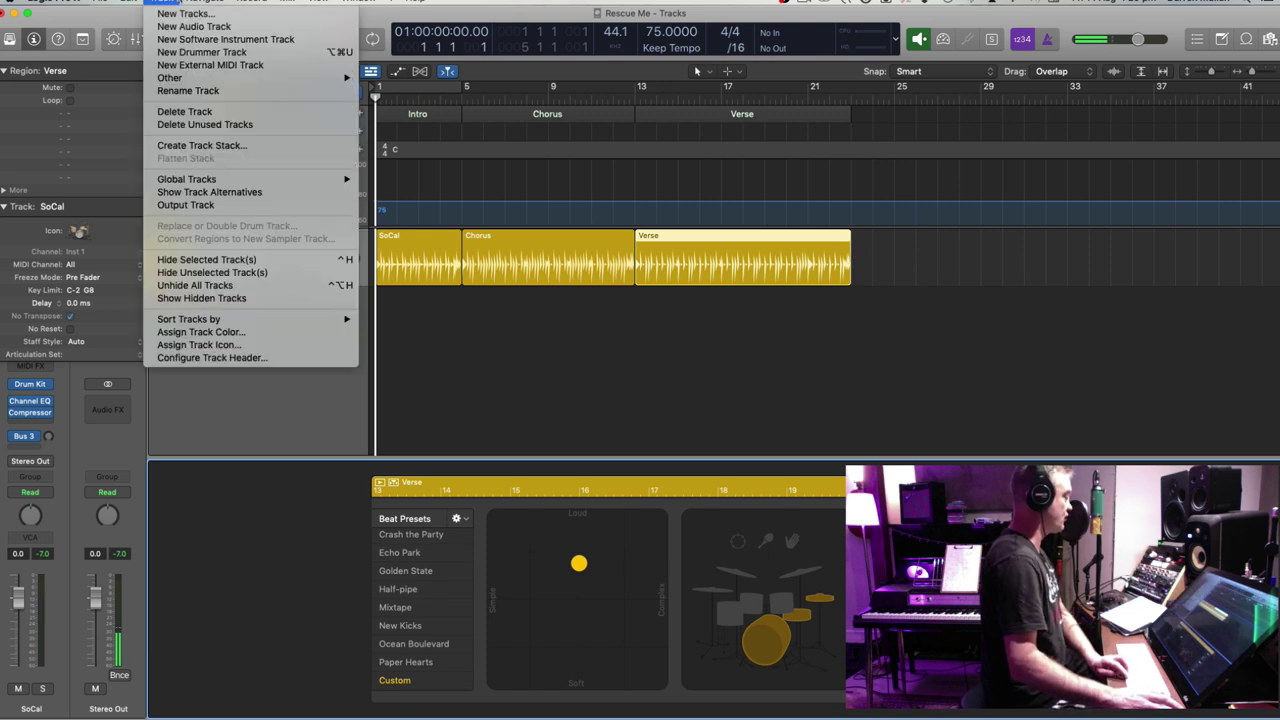
left_click(167, 27)
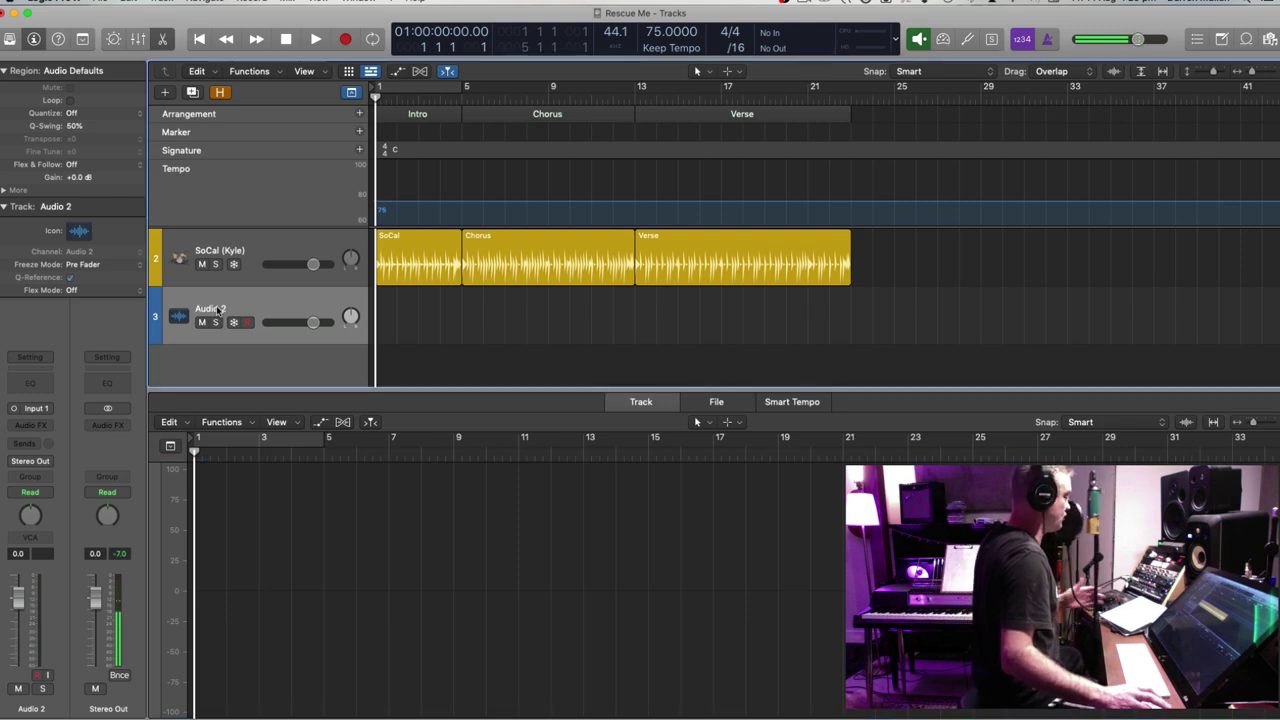
double_click(215, 308)
type("Wu")
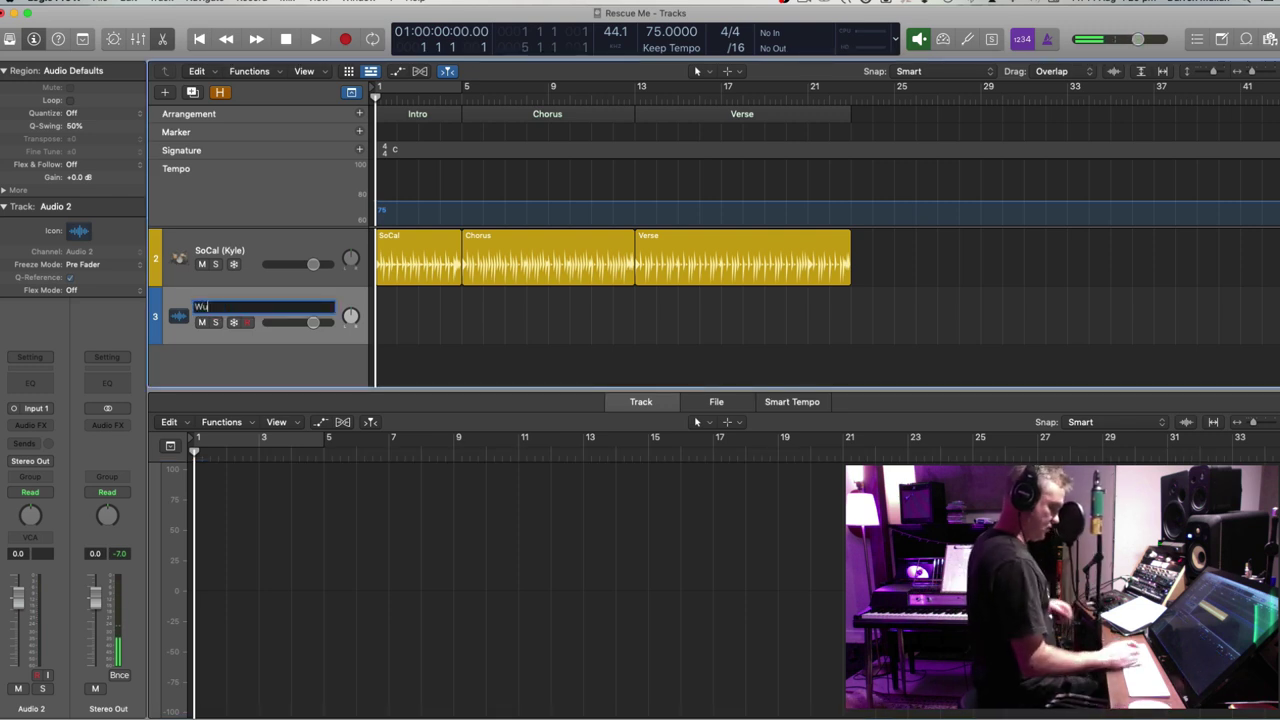
type("rli")
key("Return")
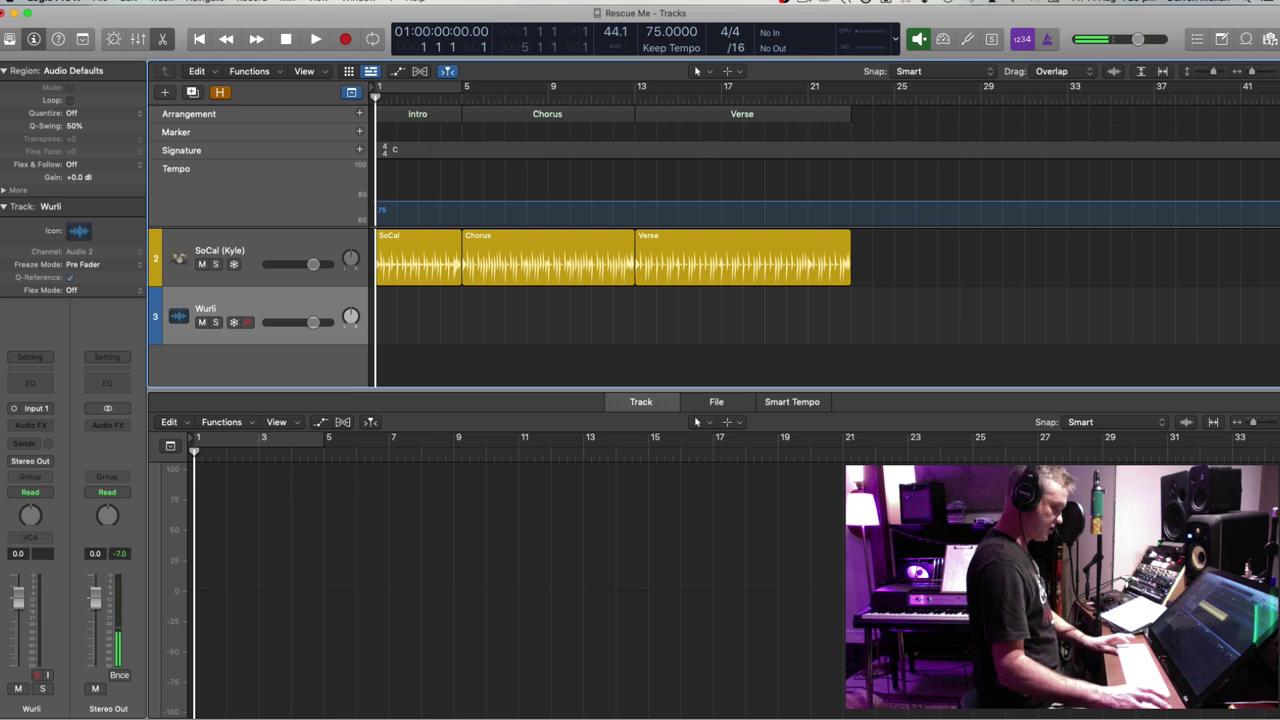
Assign a dark red colour to the Wurli track
key("alt+c")
left_click(443, 133)
key("alt+c")
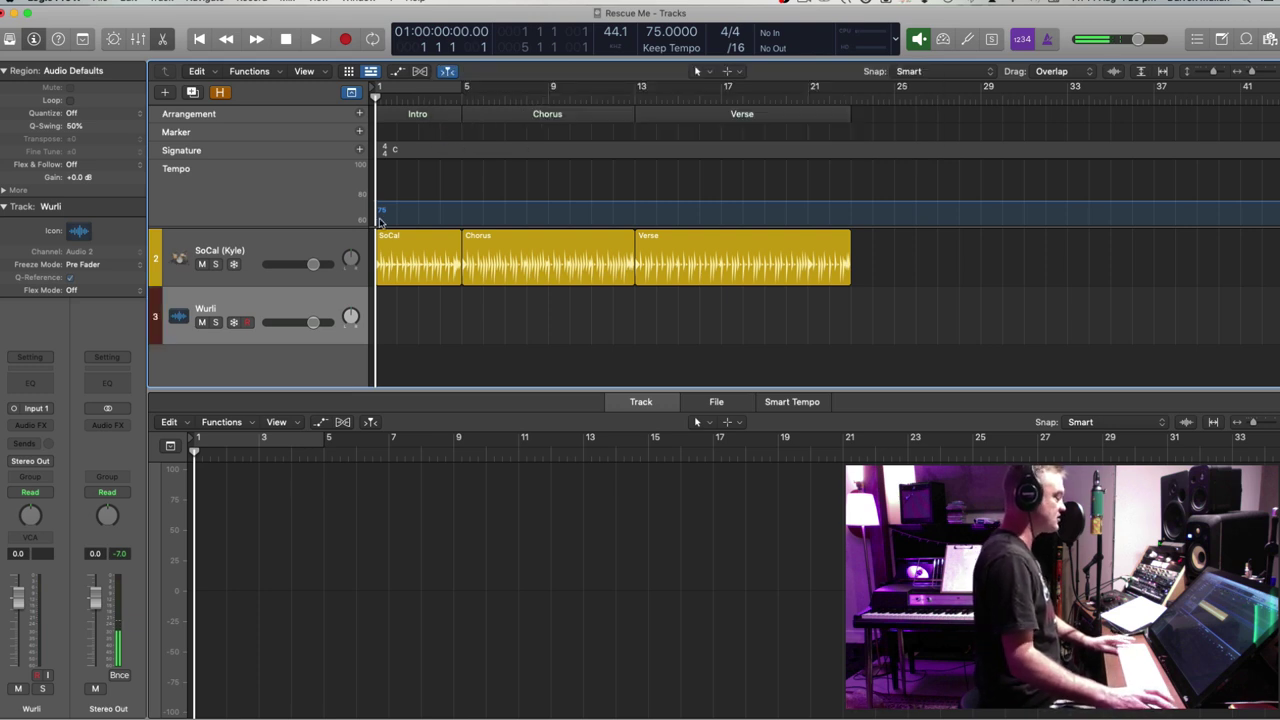
Set the Wurli track's audio input to Input 2 and enable its input monitoring
key("super+Down")
key("super+Down")
key("super+Down")
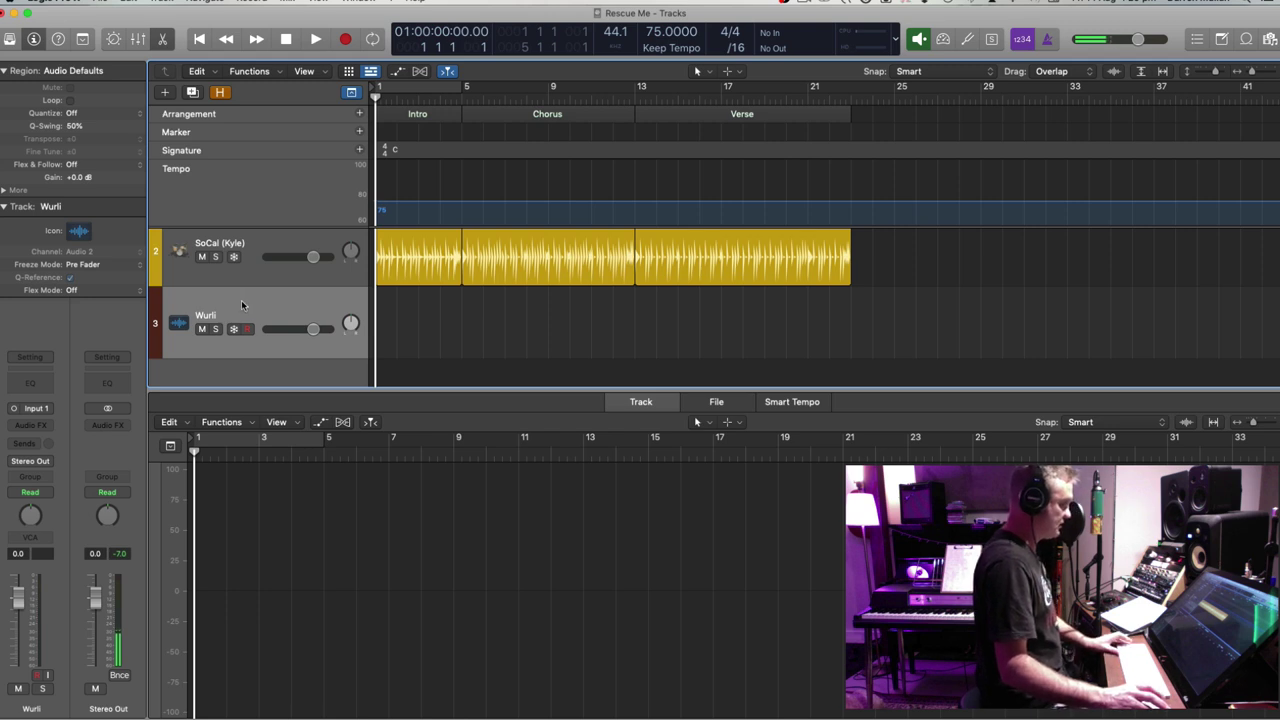
left_click(36, 408)
mouse_move(50, 445)
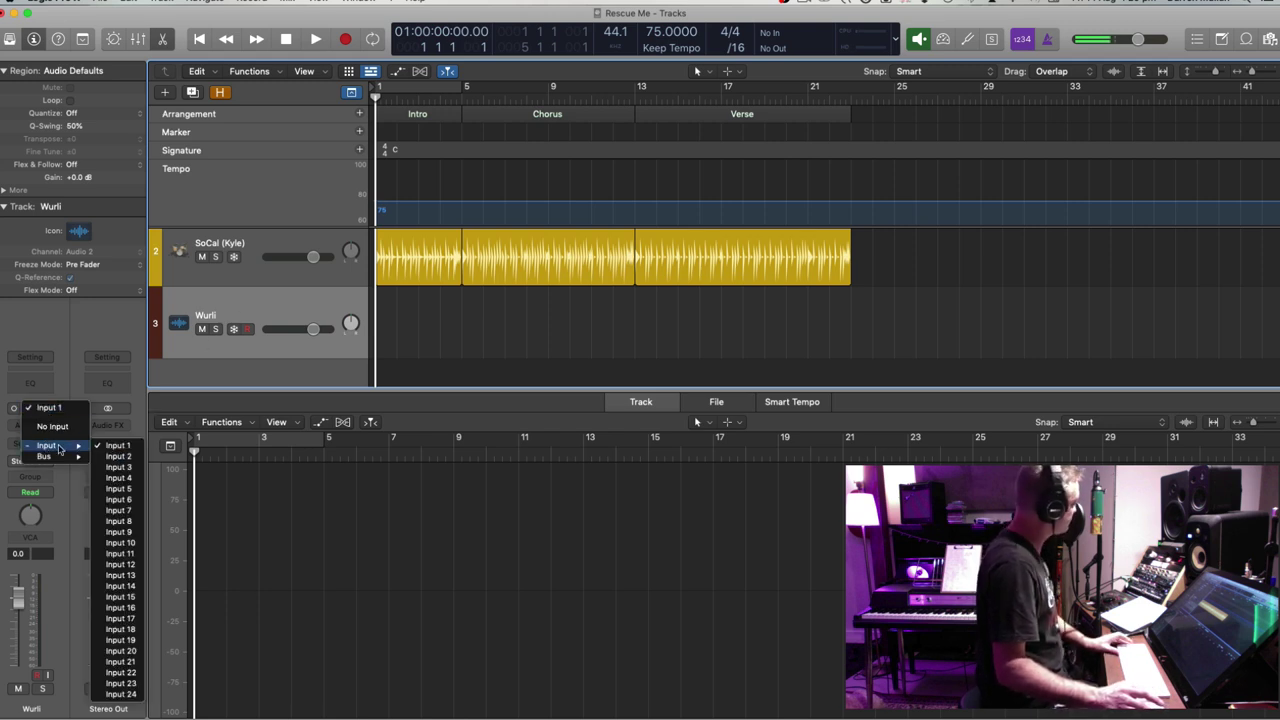
left_click(116, 457)
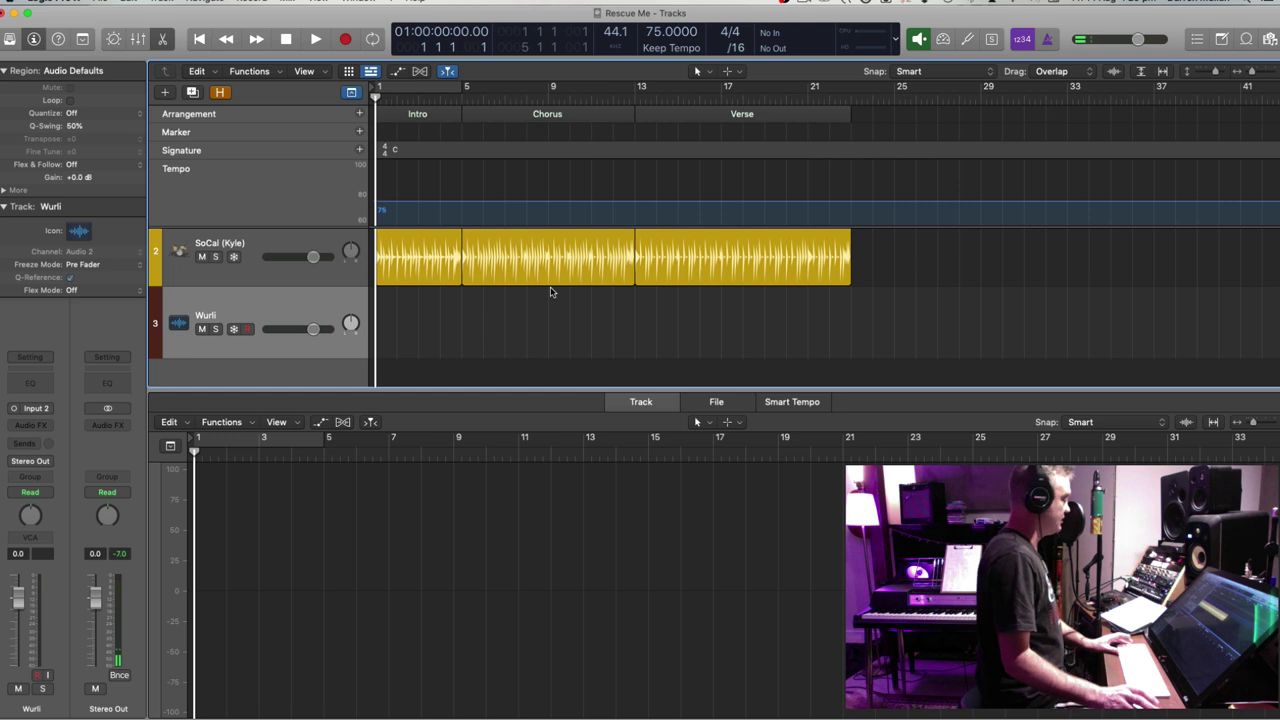
left_click(47, 677)
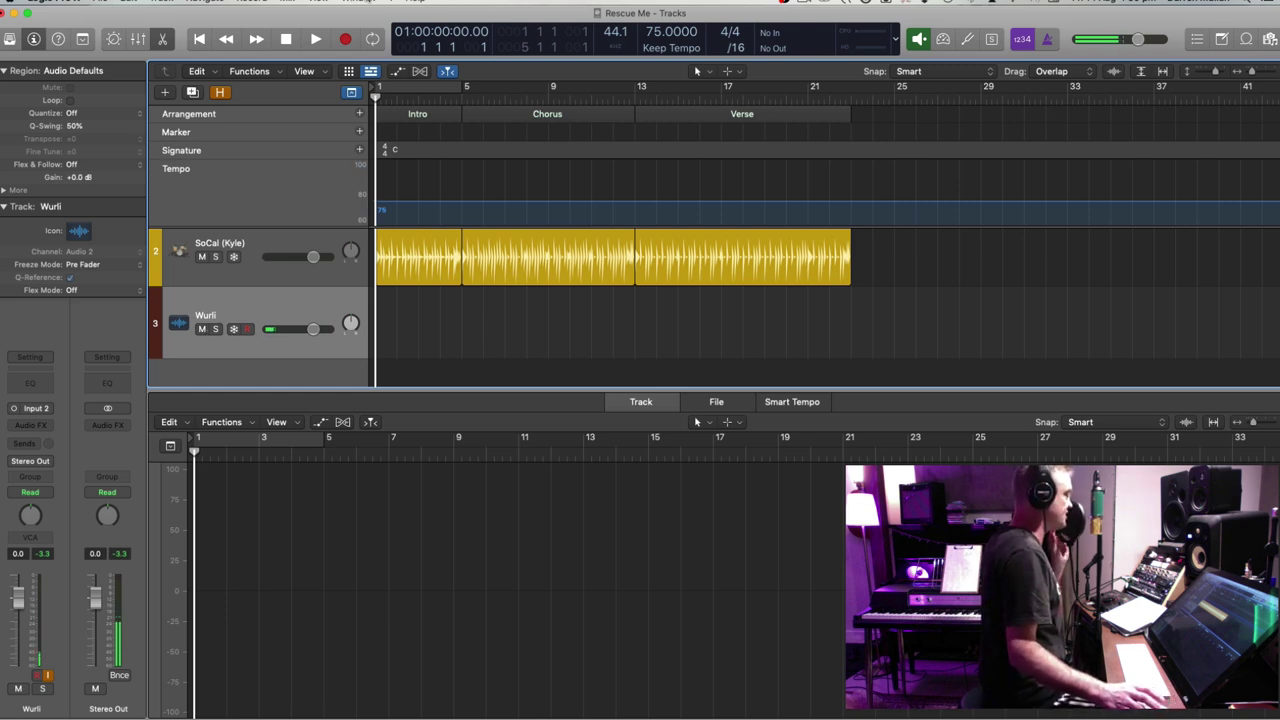
Open the MIDI Environment's Mixer layer and place a copy of the Wurli channel strip in the empty space
left_click(358, 3)
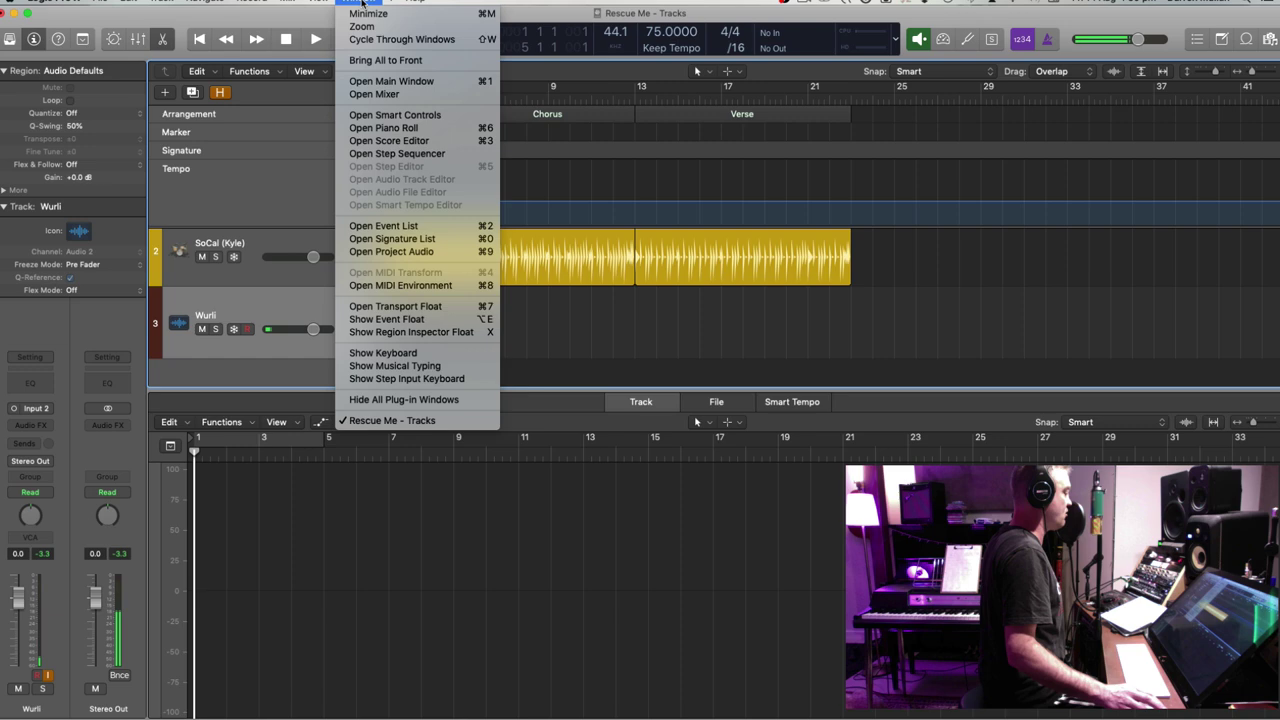
left_click(414, 287)
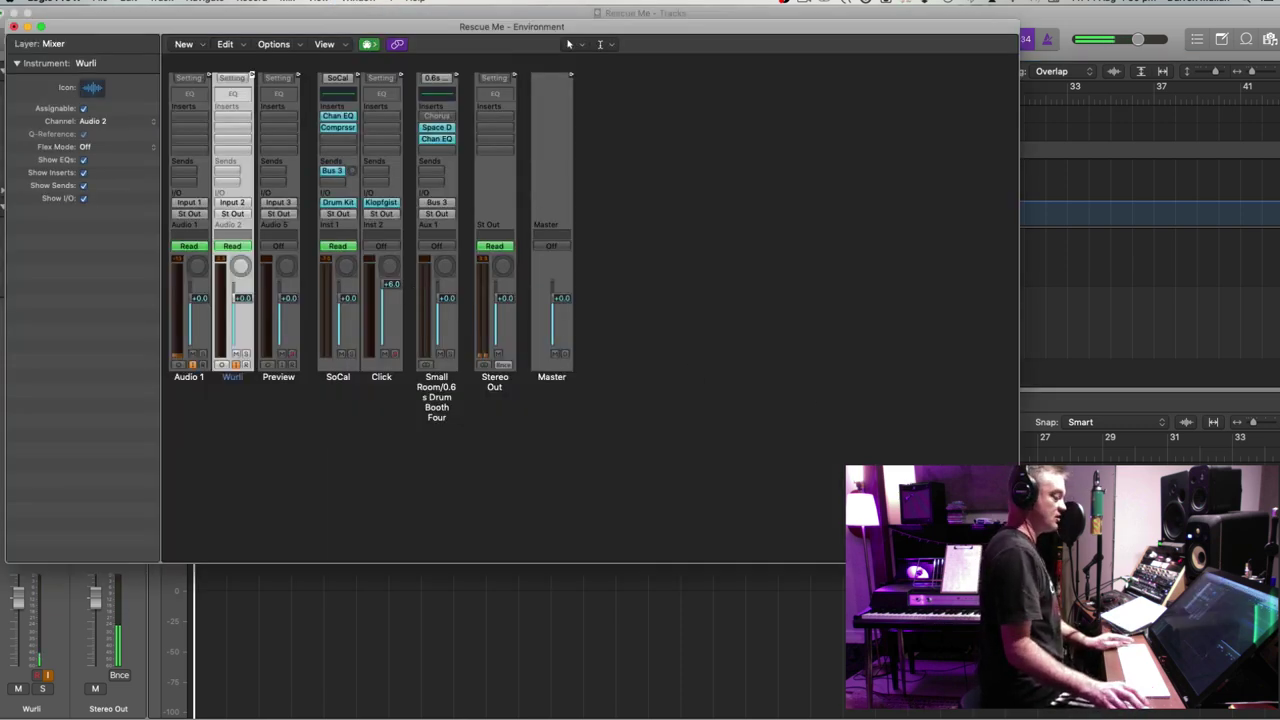
left_click_drag(1018, 562, 1110, 594)
left_click(249, 448)
left_click_drag(233, 431, 233, 346)
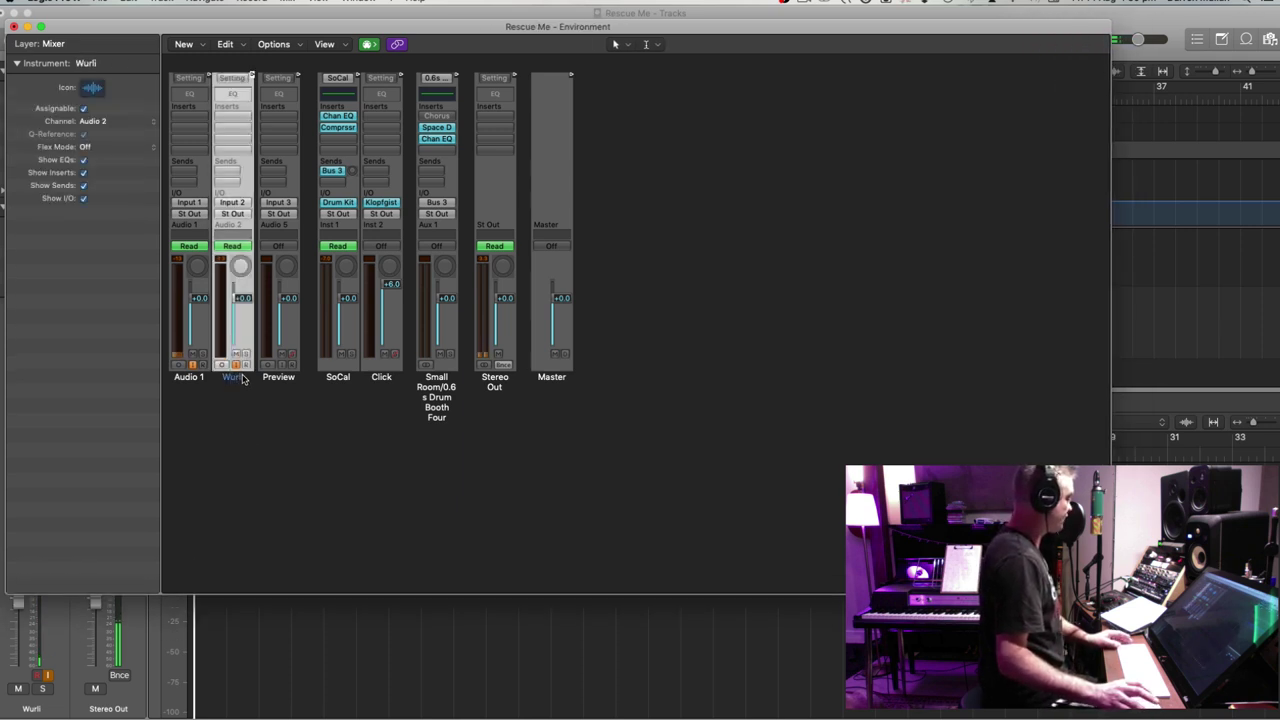
left_click_drag(233, 377, 643, 573)
left_click_drag(734, 506, 594, 588)
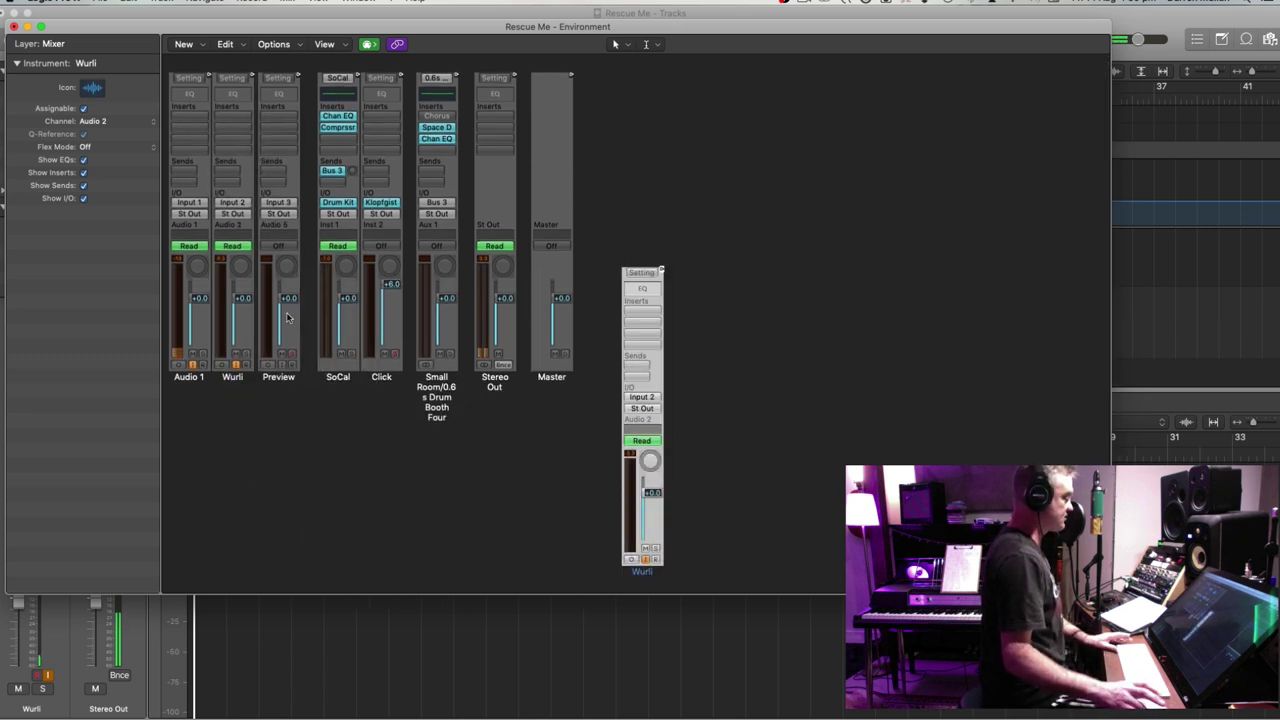
Assign the copied Wurli strip to the Input 2 channel and load the saved Wurli input setting from the user channel strip settings
left_click(96, 121)
mouse_move(112, 170)
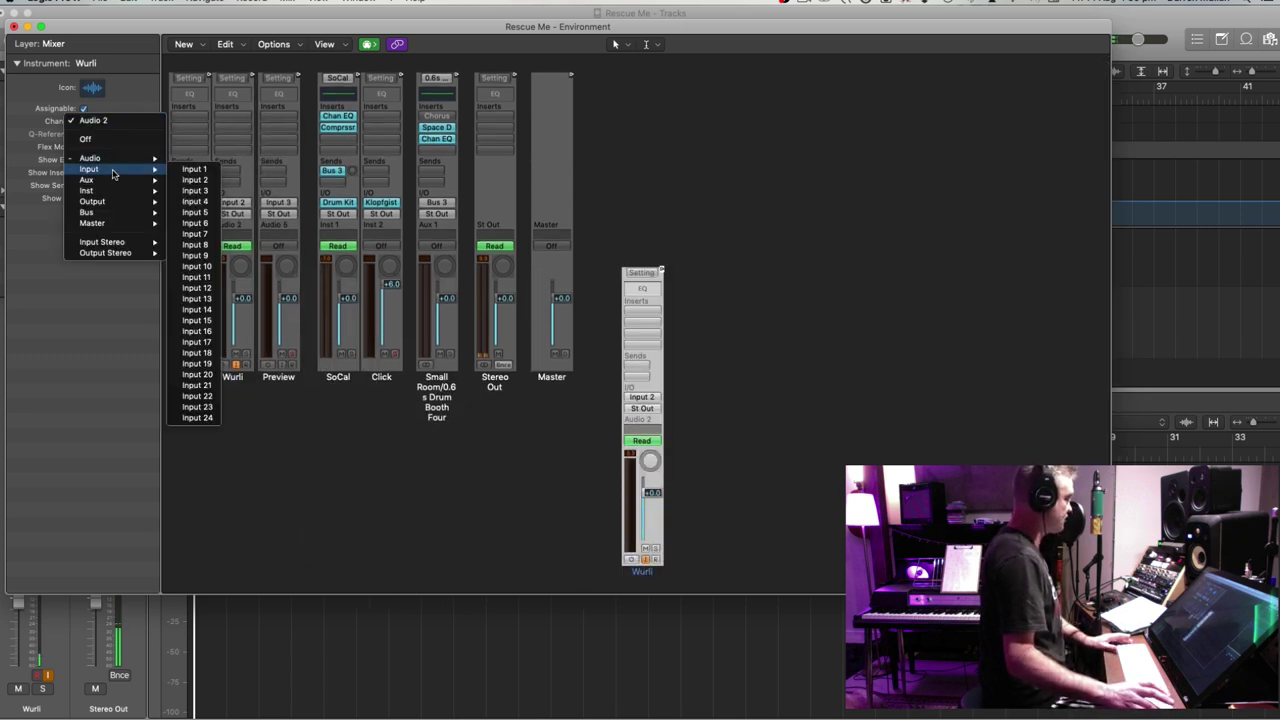
left_click(200, 183)
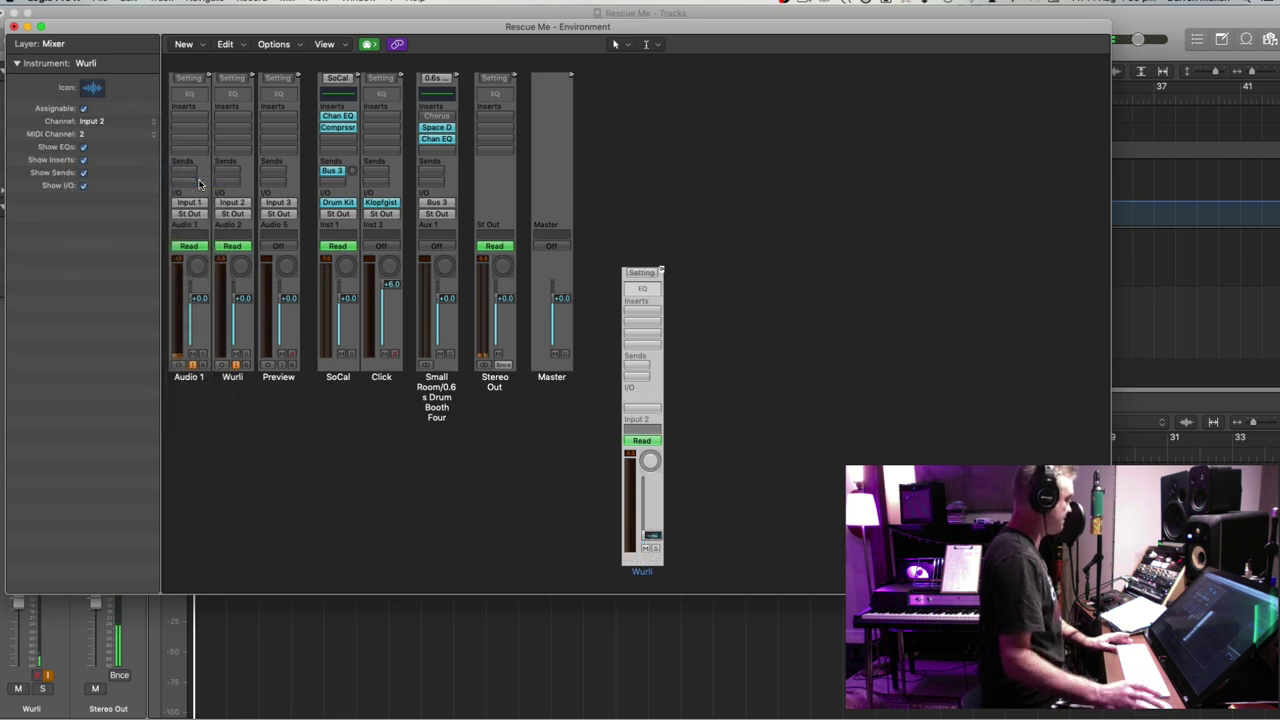
left_click(647, 273)
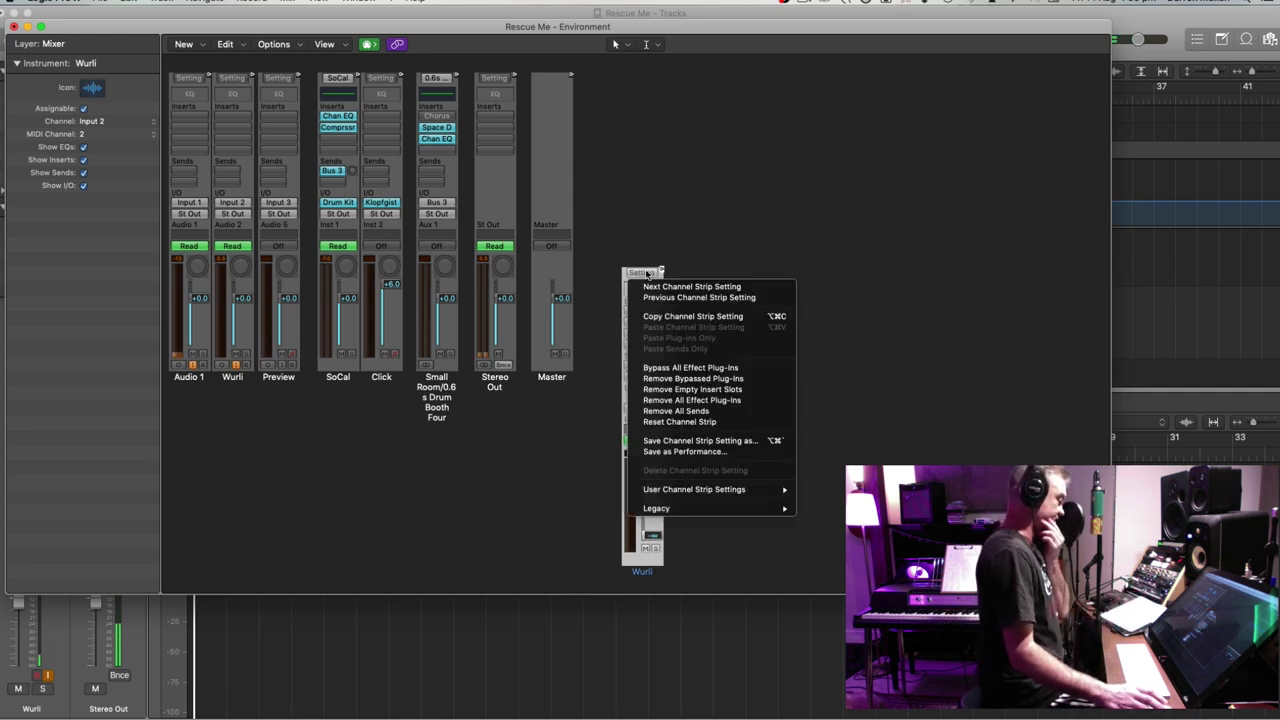
mouse_move(720, 489)
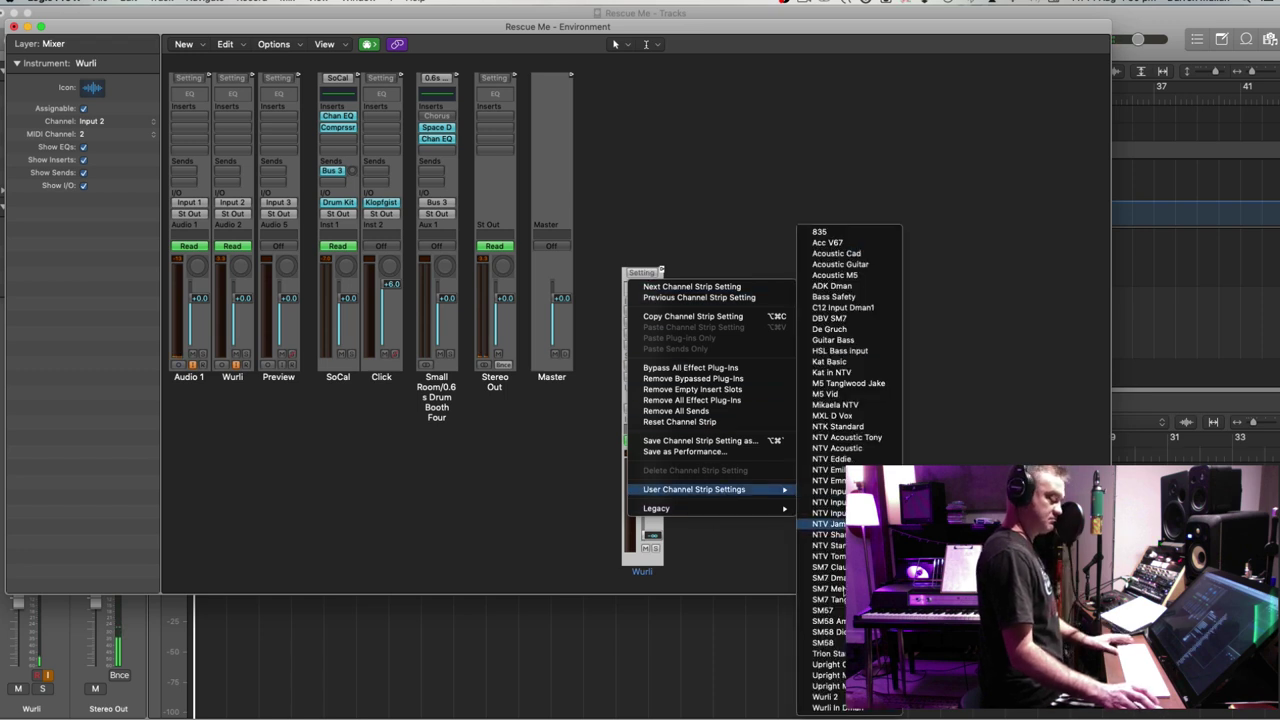
left_click(840, 708)
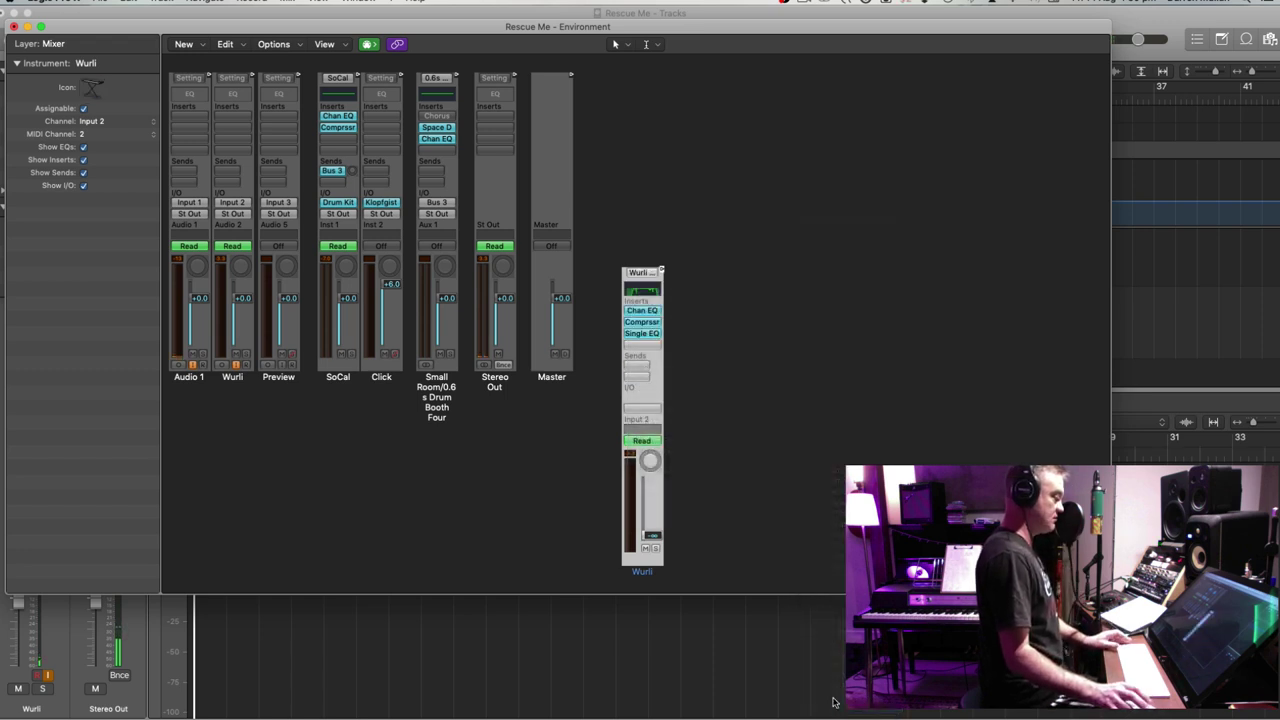
Open the Channel EQ on the Input 2 Wurli strip to examine its curve
left_click(643, 313)
left_click(688, 297)
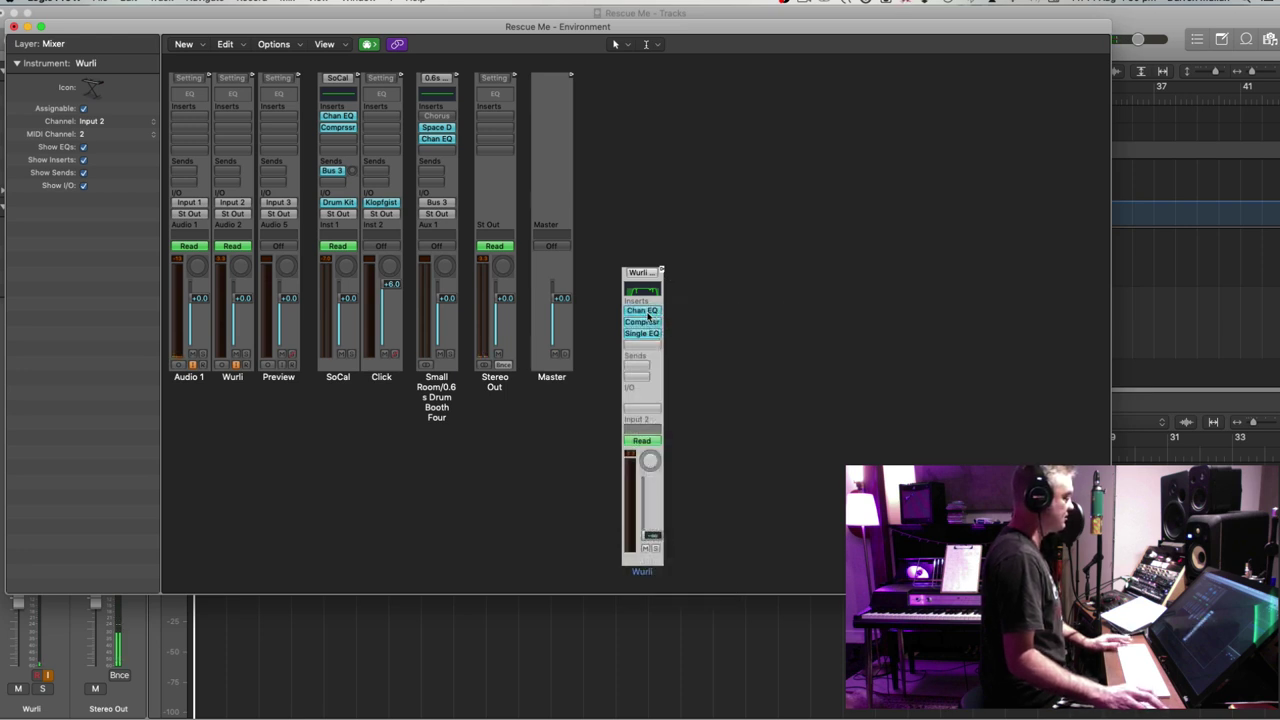
double_click(648, 315)
left_click(419, 205)
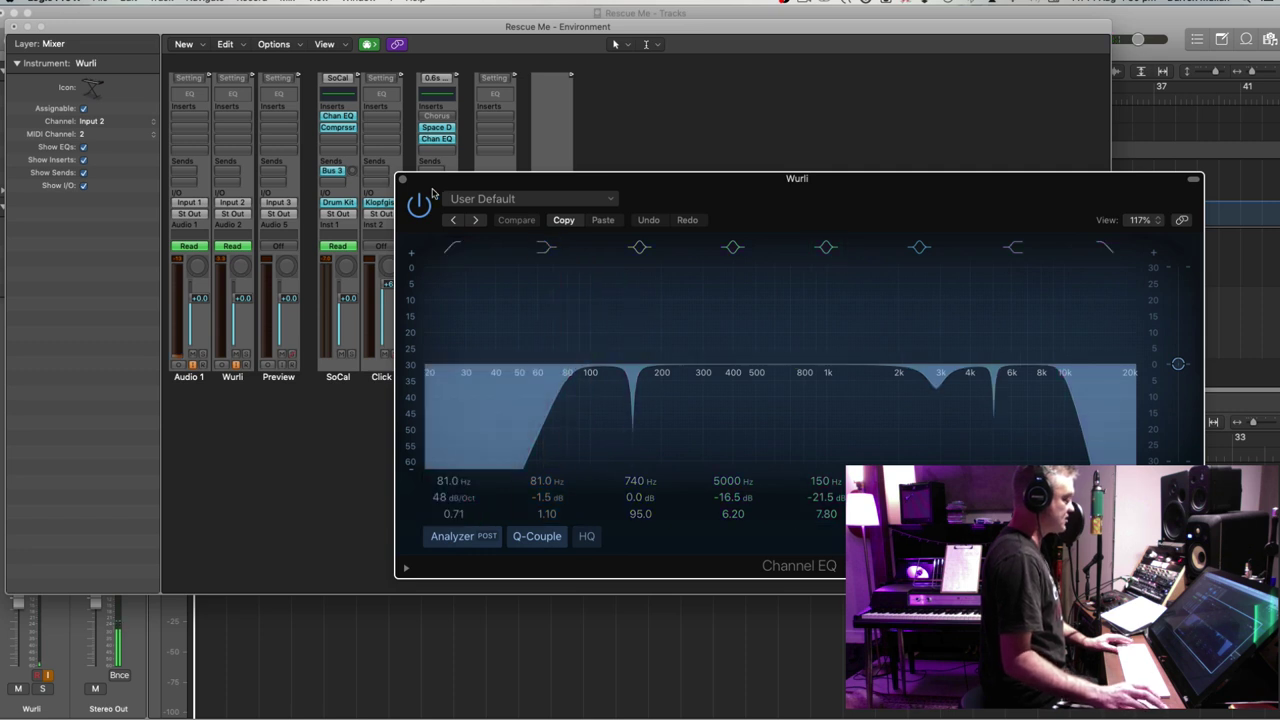
Compare the Wurli input strip's sound with its Channel EQ bypassed and active, and close the EQ window
left_click(419, 205)
left_click(419, 205)
left_click(419, 205)
left_click(419, 205)
left_click(419, 205)
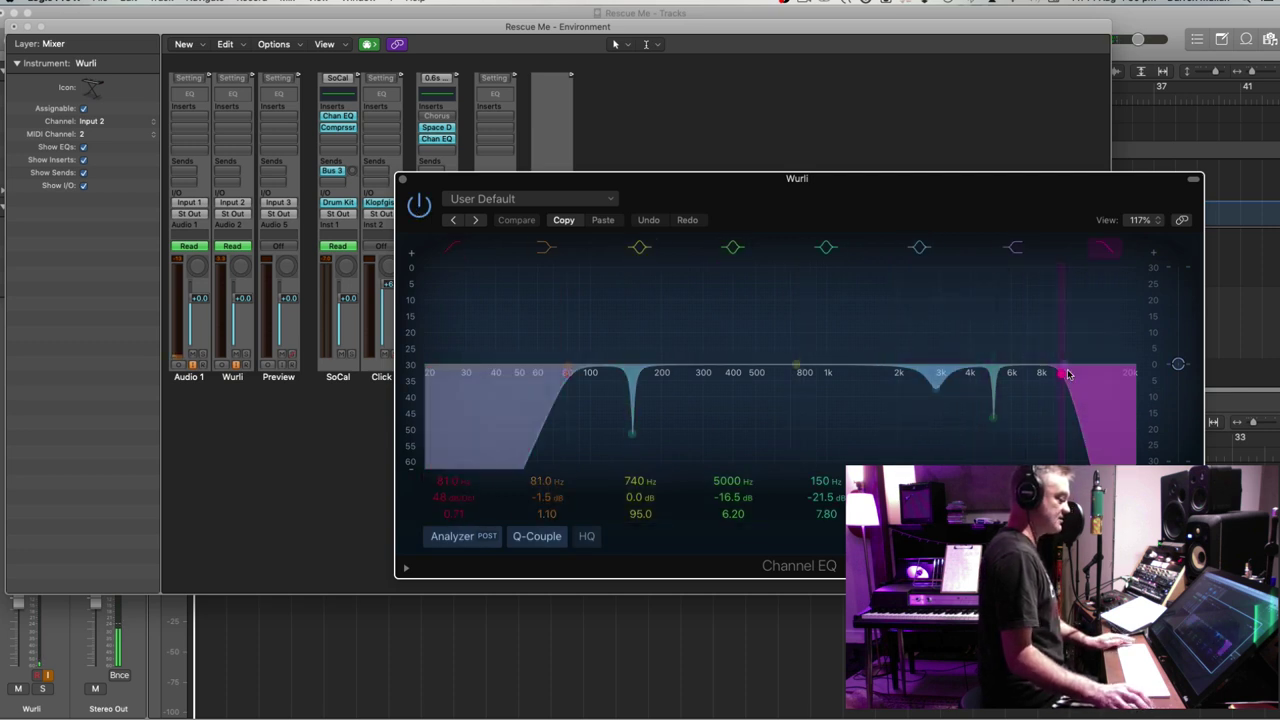
left_click(406, 180)
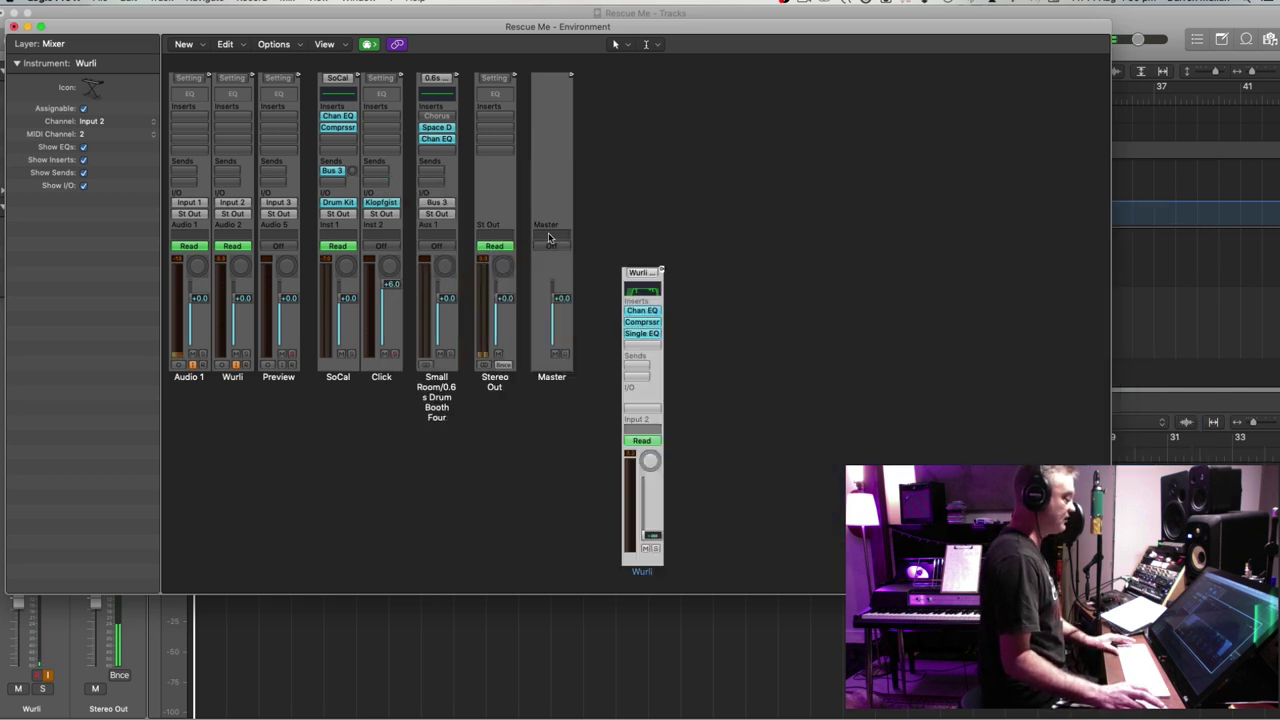
Examine the Compressor and the Single Band EQ settings on the Wurli input strip, closing each plug-in window
left_click(647, 323)
left_click_drag(449, 234, 365, 35)
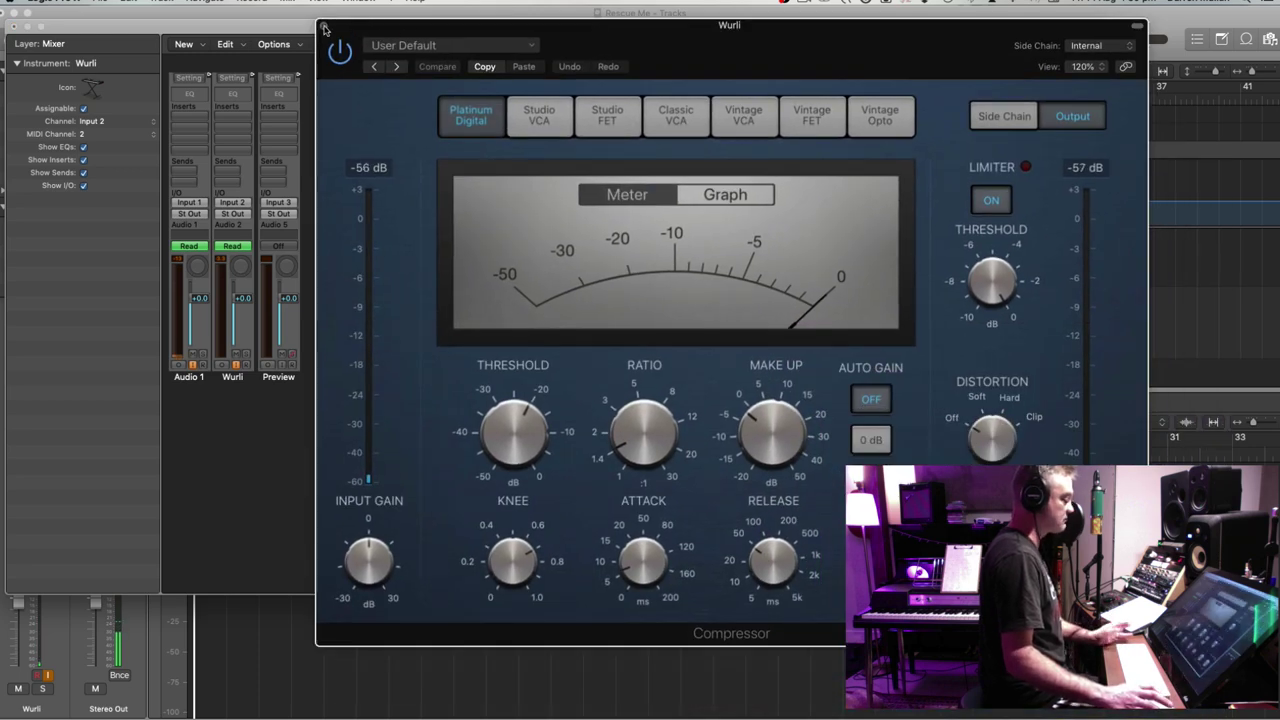
left_click(322, 27)
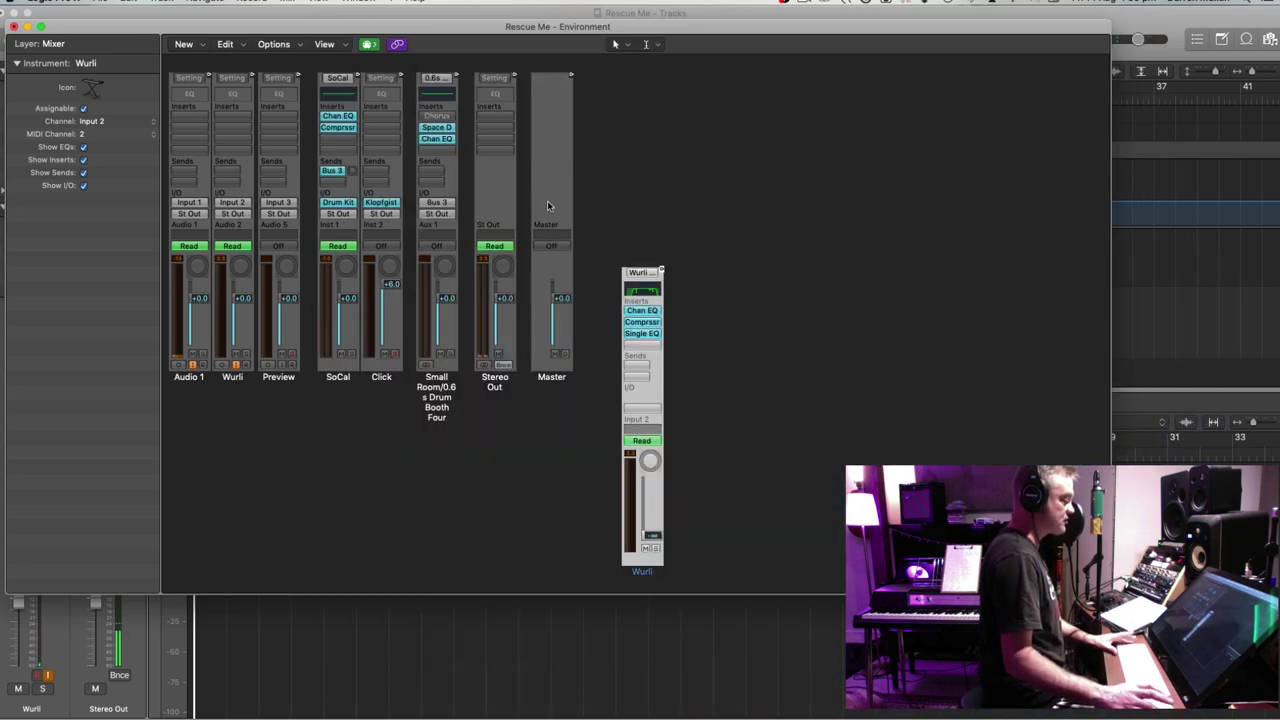
left_click(640, 335)
left_click(623, 278)
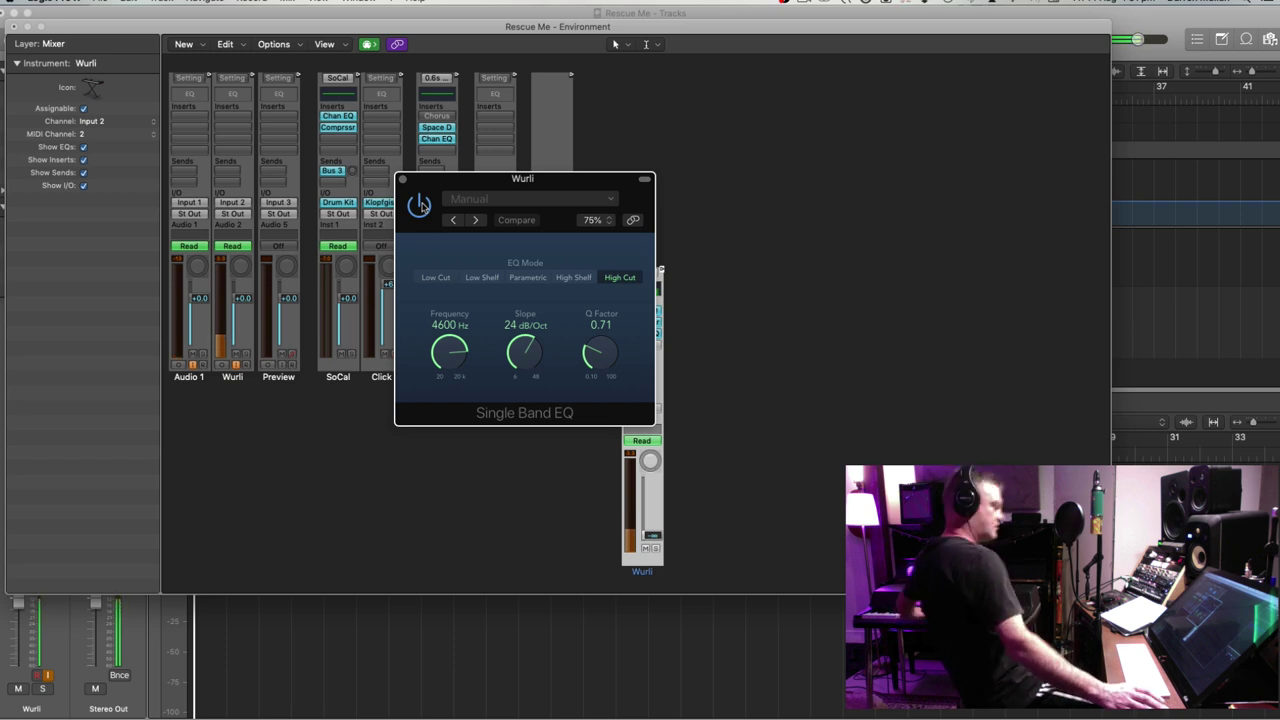
left_click(403, 179)
Clear the Wurli input strip's selection and close the Environment window to return to the Tracks window
left_click_drag(797, 308, 626, 488)
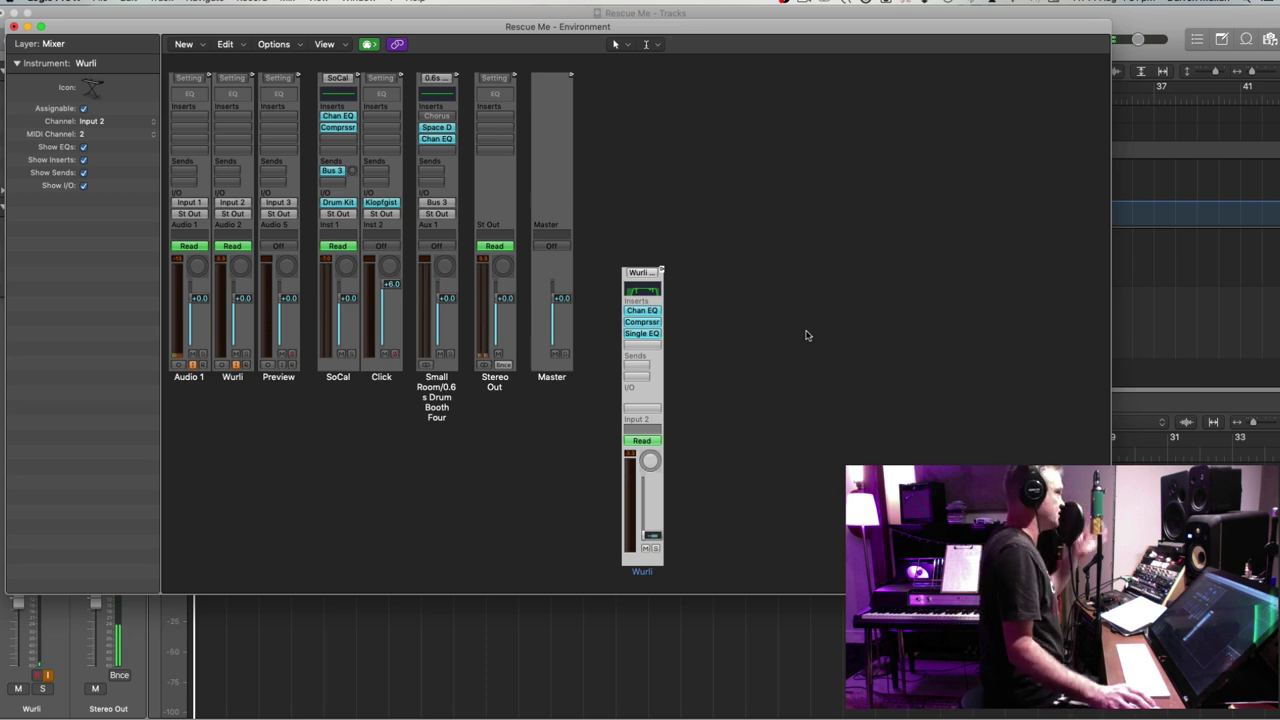
left_click(762, 386)
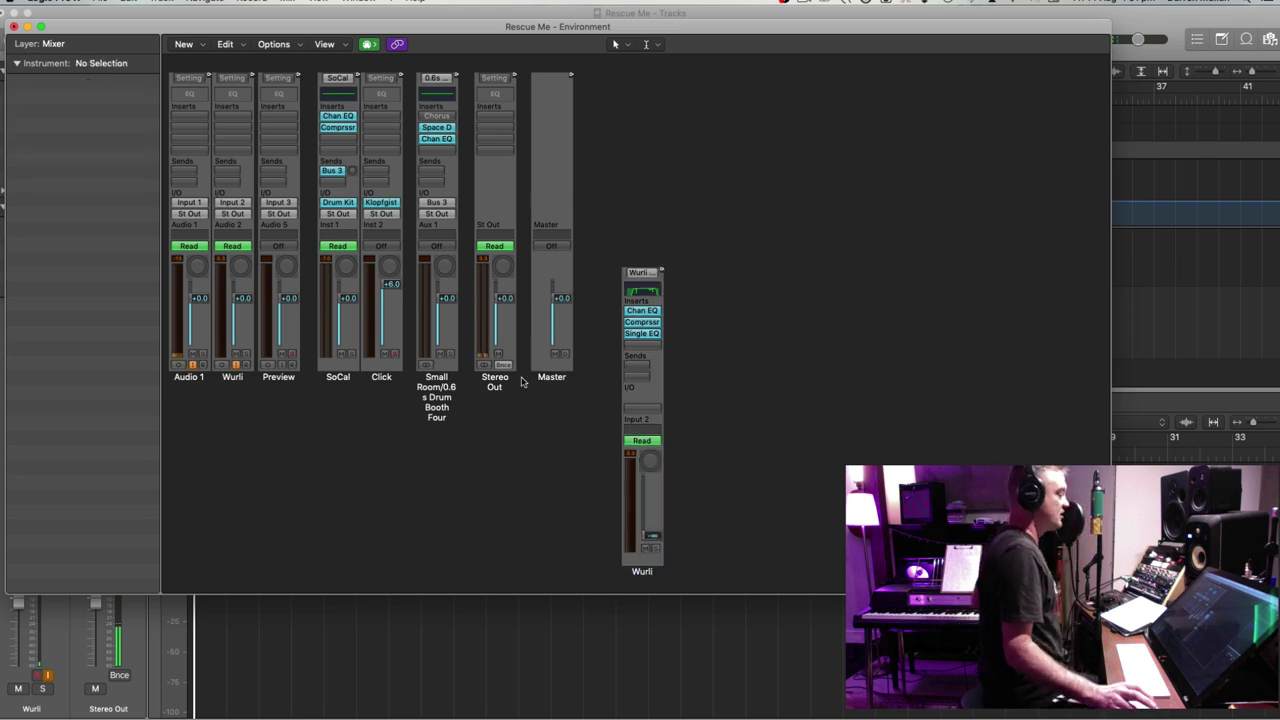
left_click(199, 374)
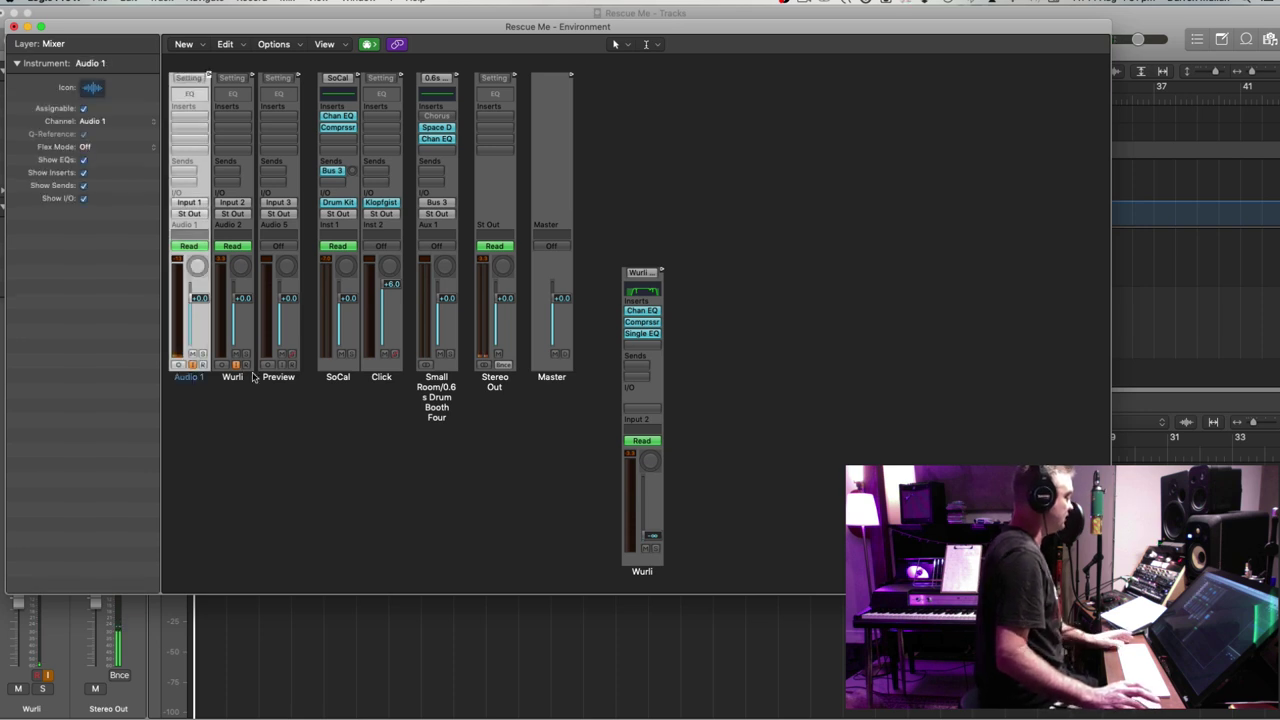
left_click(13, 27)
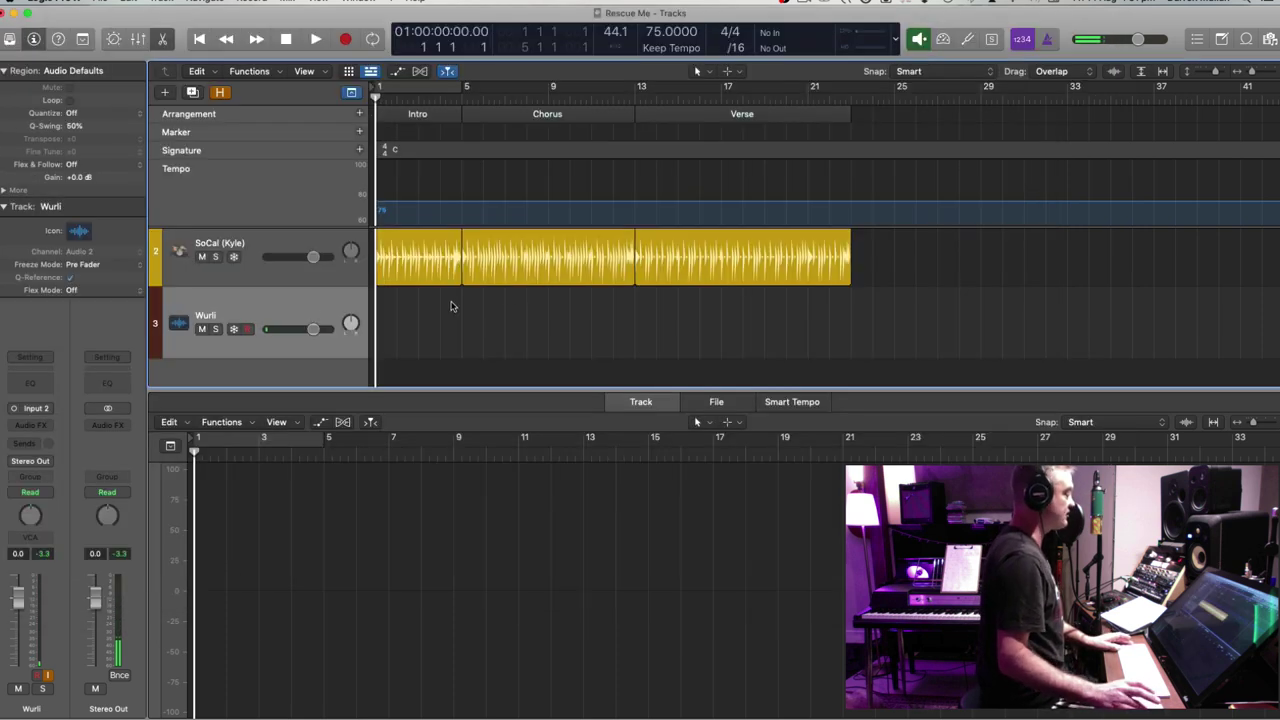
Mute the Wurli track and create a new audio track below it
left_click(163, 3)
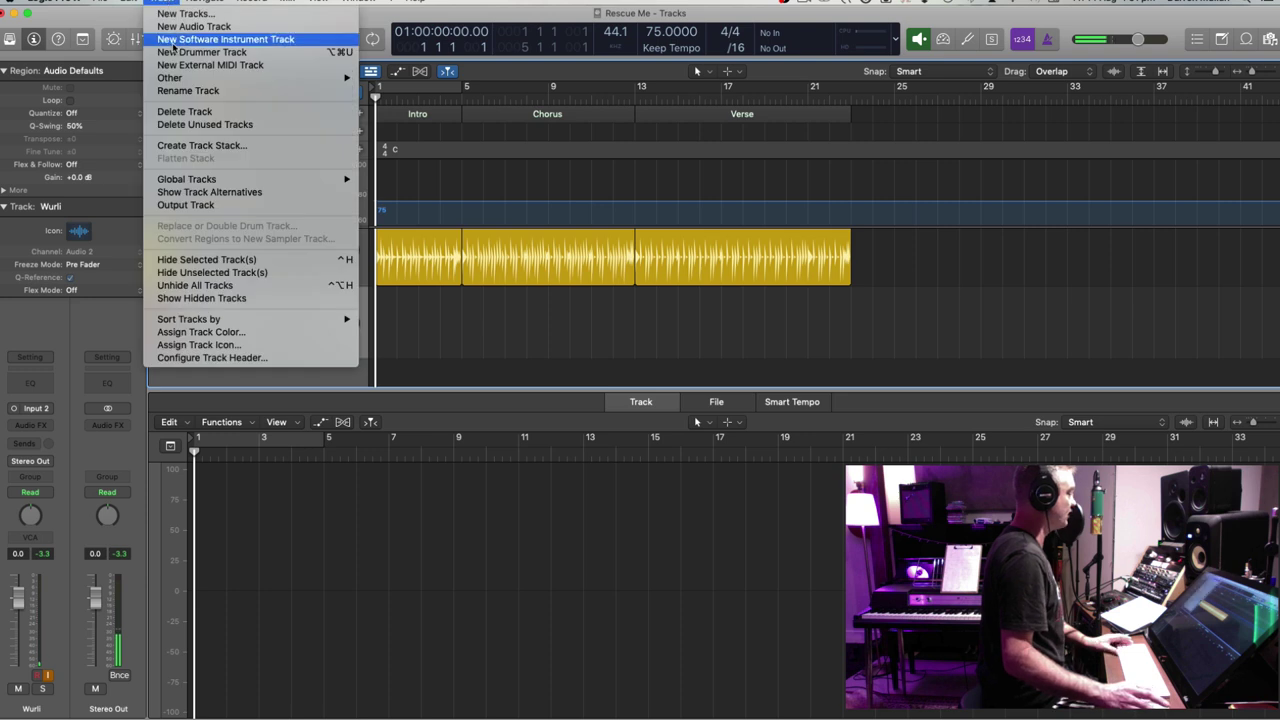
left_click(490, 309)
left_click(202, 329)
left_click(164, 3)
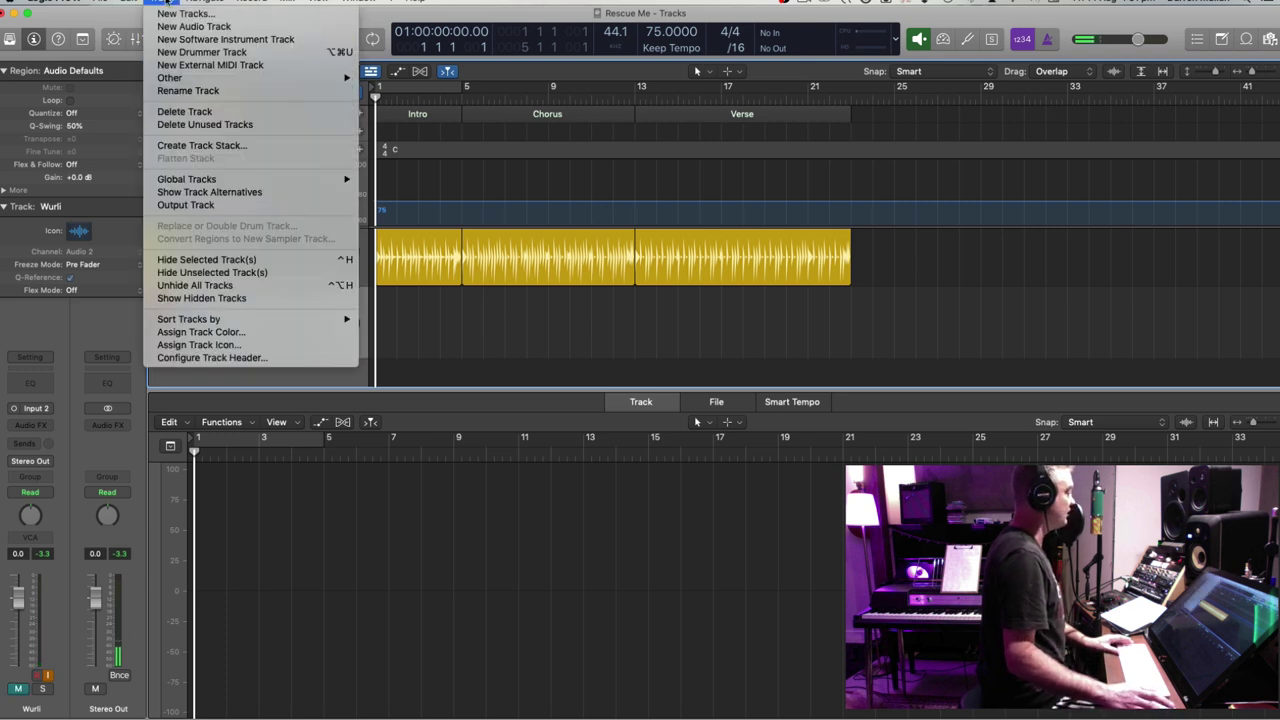
left_click(190, 27)
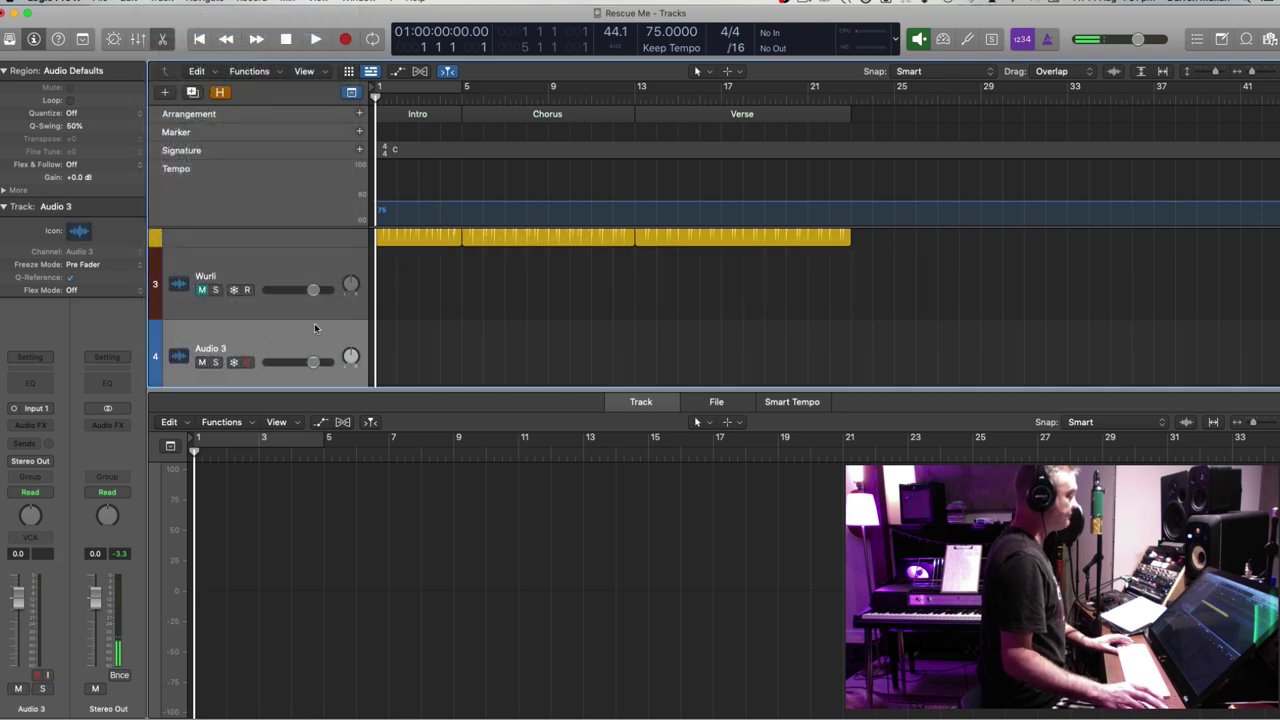
Rename the new audio track as Vocals
left_click(216, 349)
left_click(215, 349)
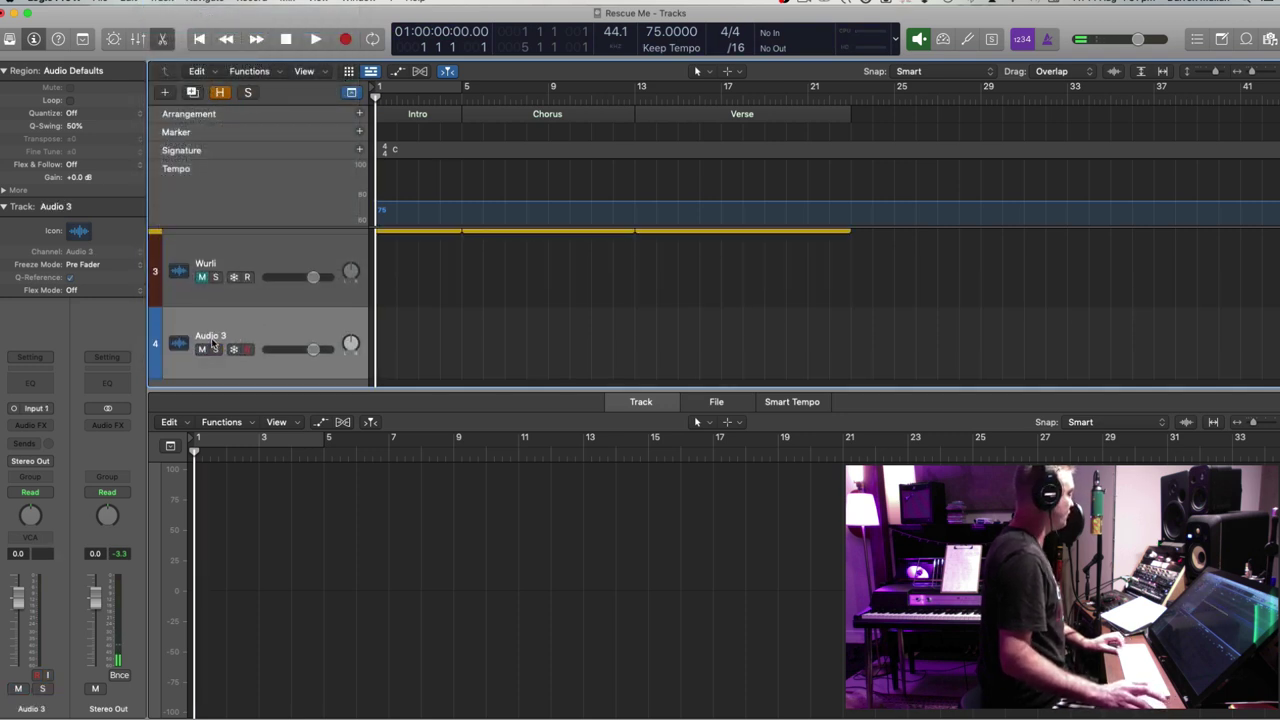
double_click(211, 335)
type("Vo")
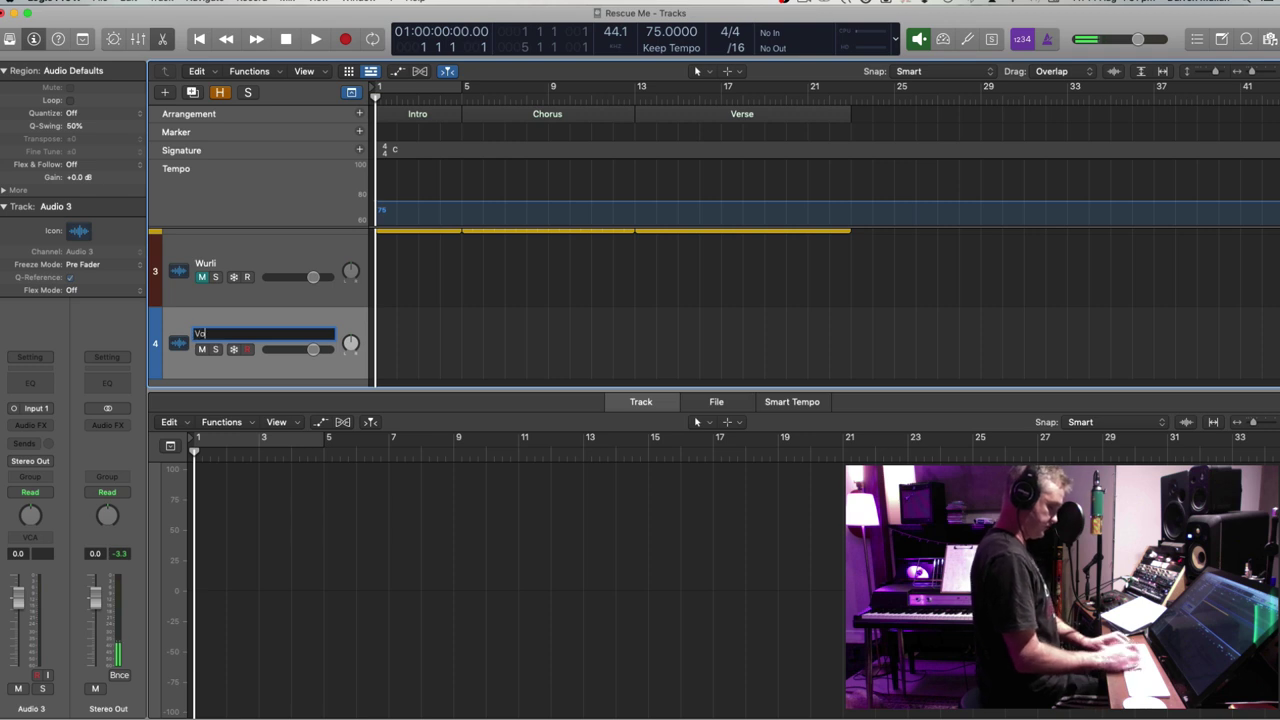
type("cals")
key("Return")
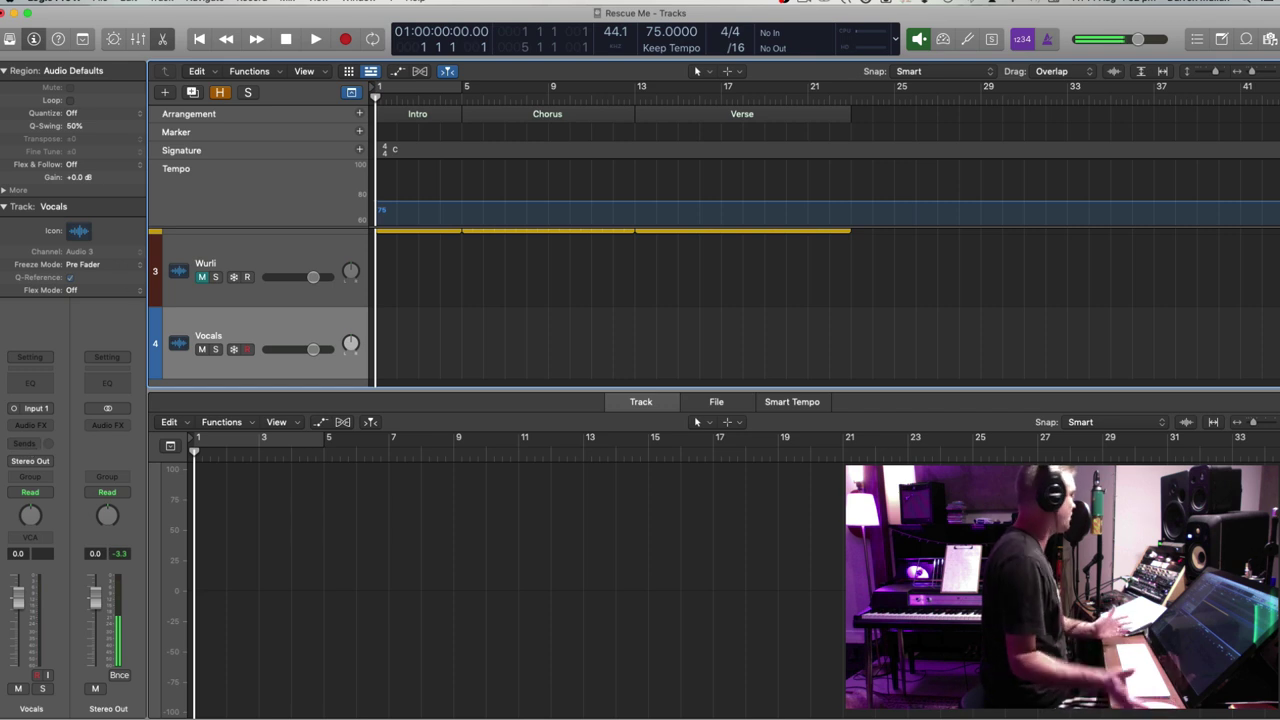
Open the MIDI Environment and place a copy of the Vocals channel strip beside the copied Wurli strip
left_click(358, 2)
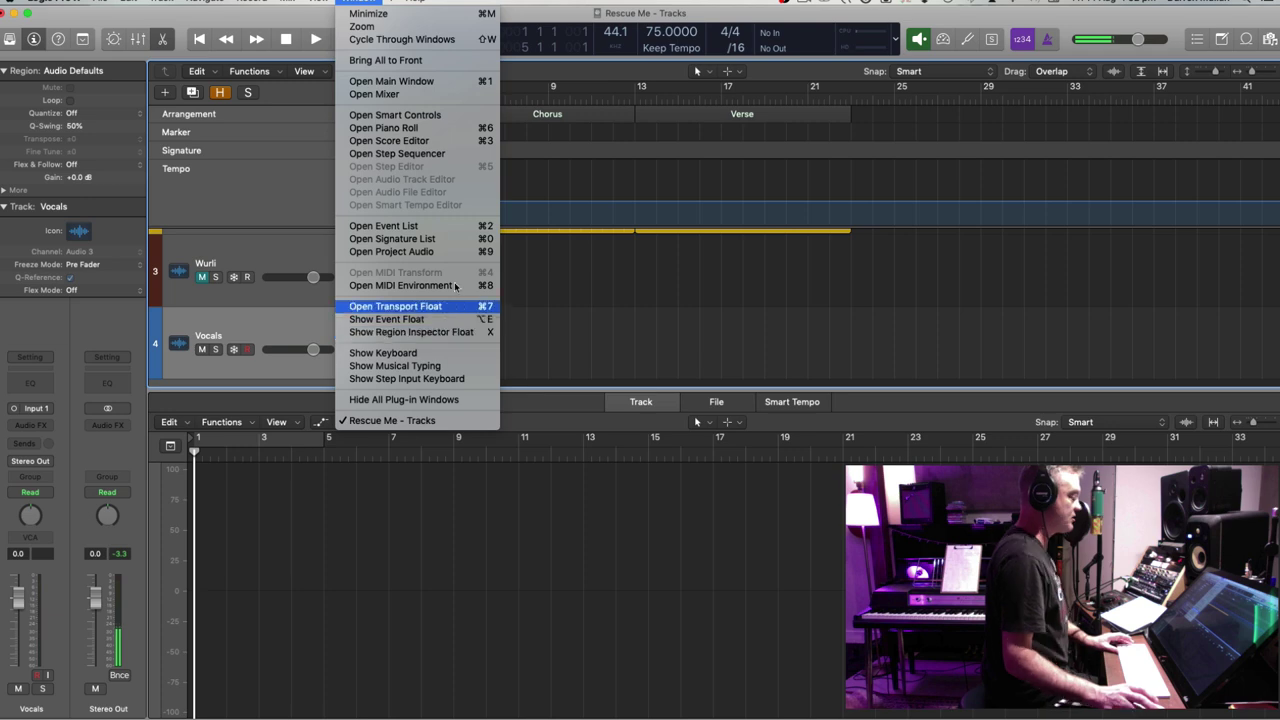
left_click(420, 285)
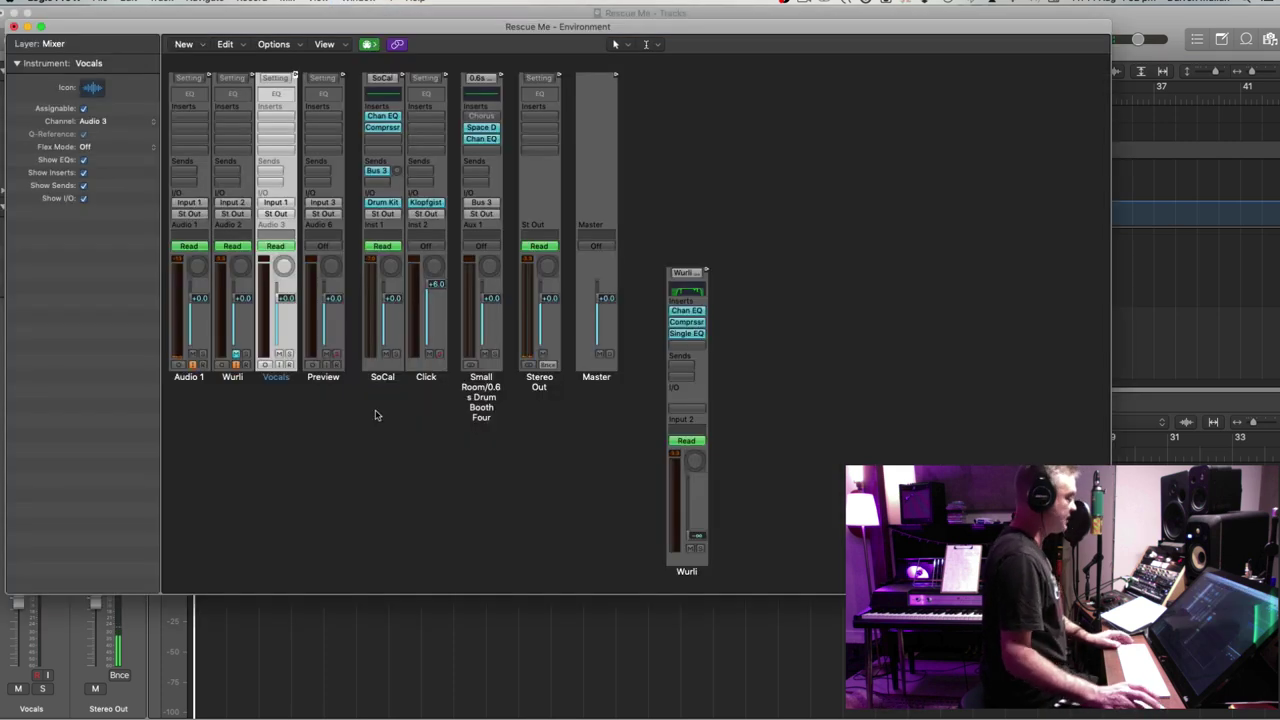
left_click_drag(280, 380, 750, 578)
left_click(733, 578)
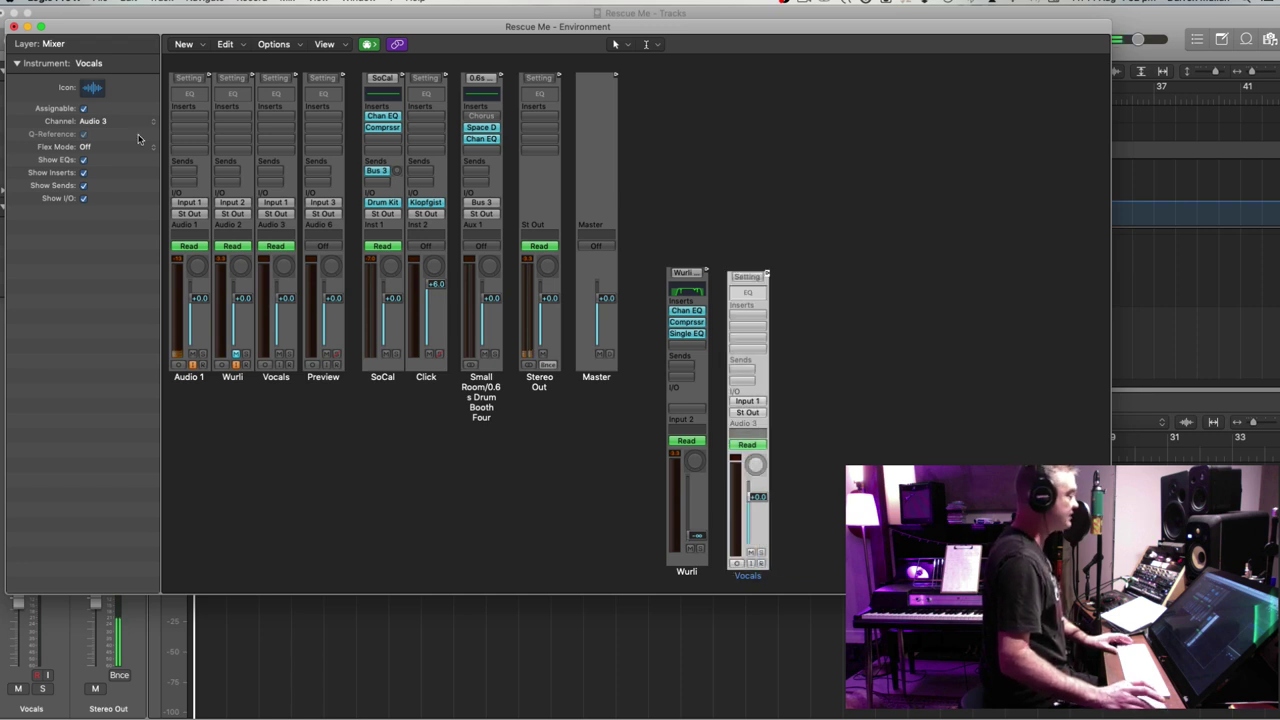
Assign the copied Vocals strip to the Input 1 channel
left_click(93, 121)
mouse_move(110, 169)
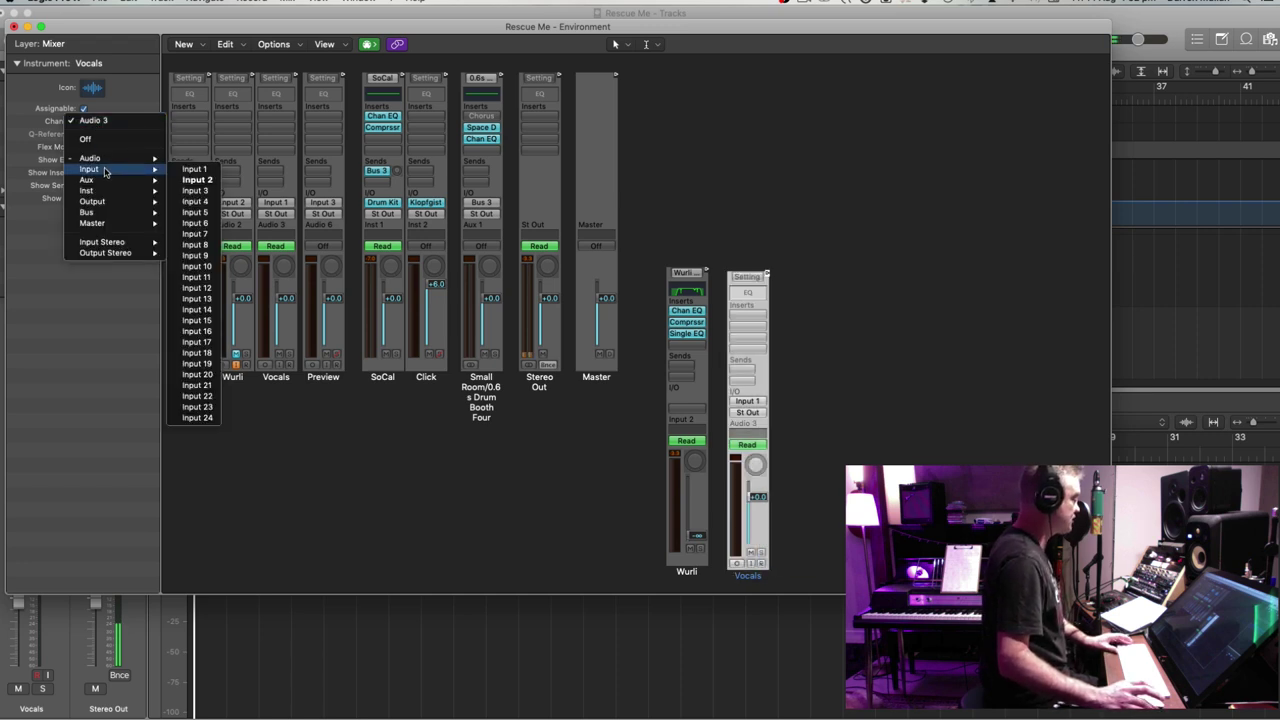
left_click(190, 169)
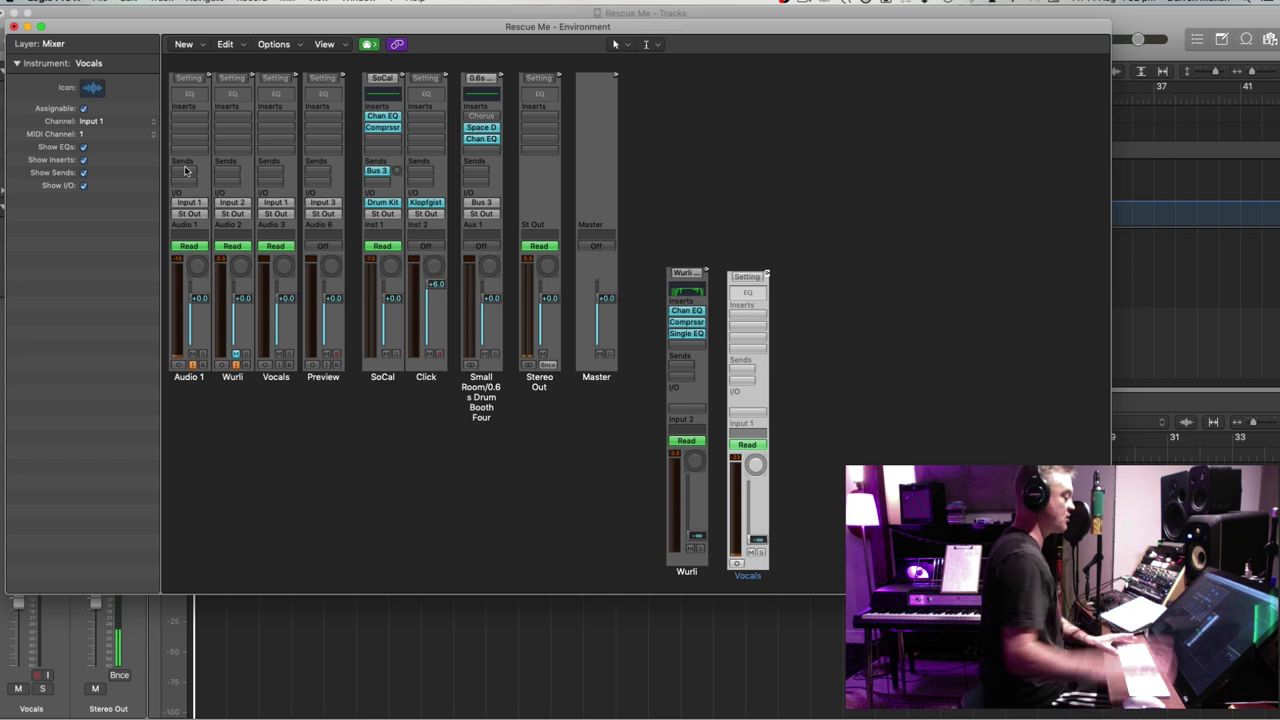
Add a Channel EQ to the Vocals input strip, slightly lower the highs, and boost the fourth band 0.4 dB at 830 Hz
double_click(755, 292)
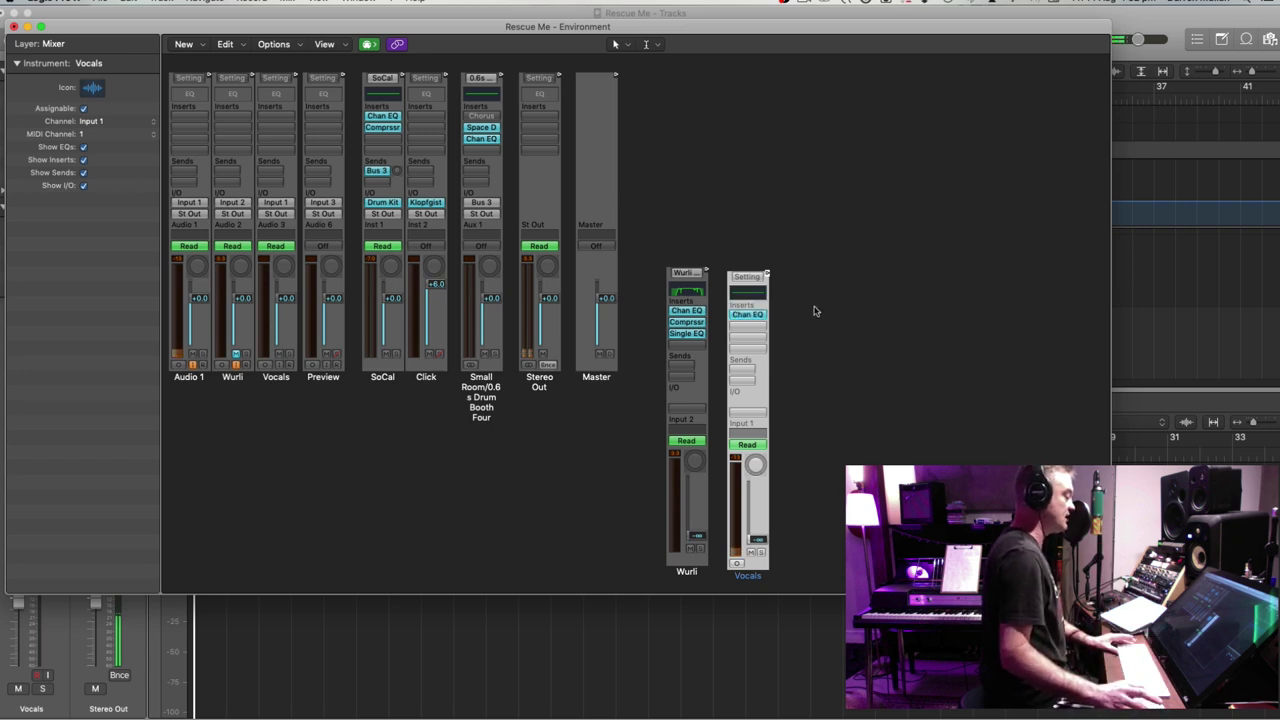
left_click_drag(1043, 403, 878, 397)
left_click_drag(754, 367, 842, 369)
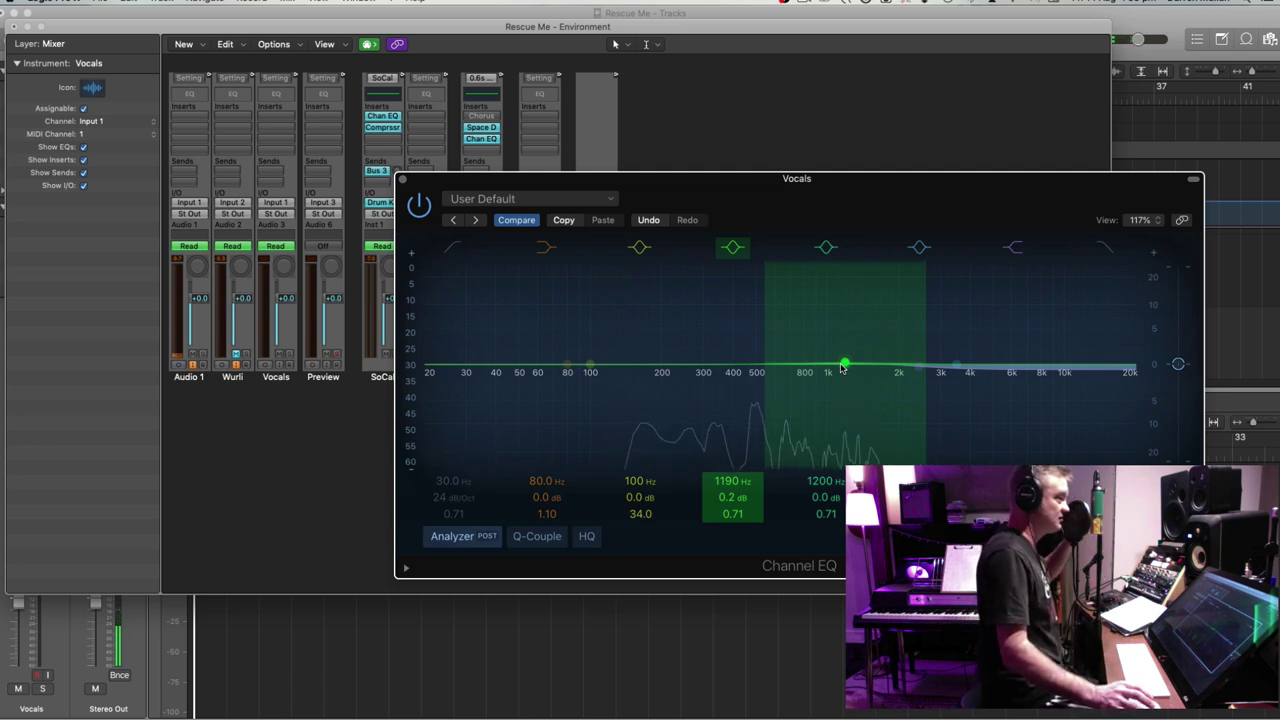
left_click_drag(845, 365, 809, 363)
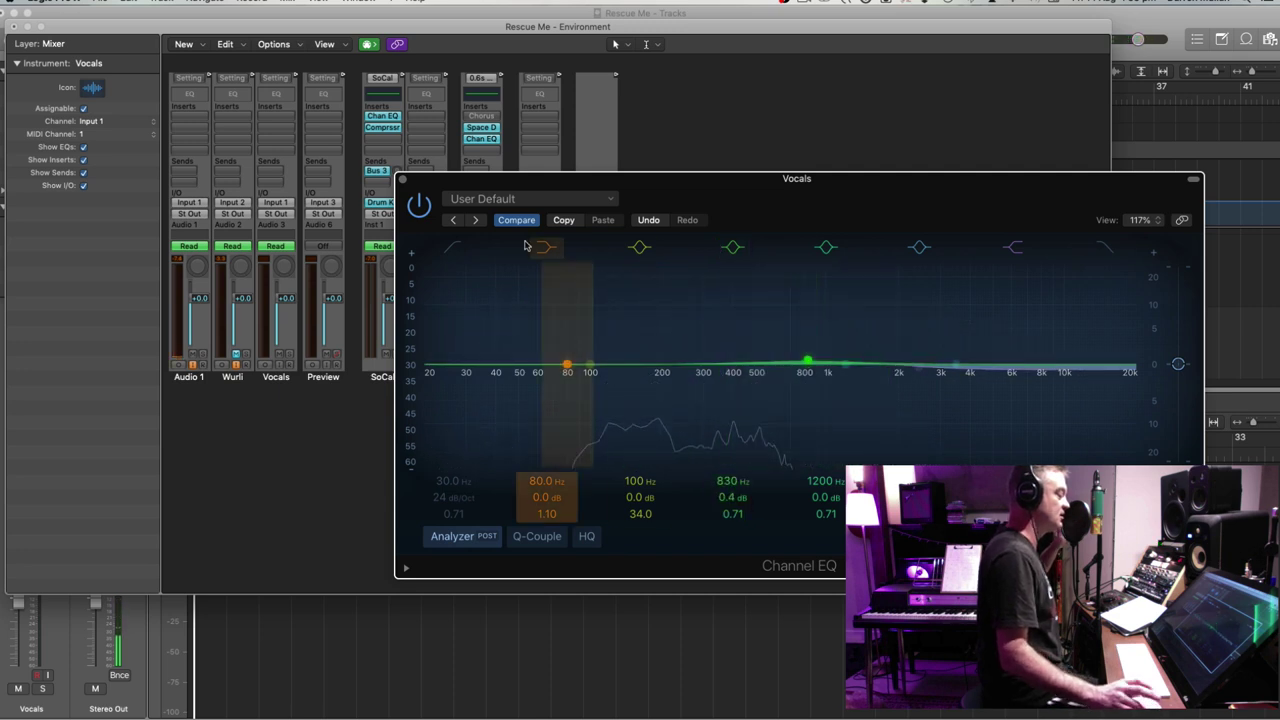
left_click(402, 180)
Insert a mono Compressor on the Vocals input strip and move its window so all controls are in view
left_click(746, 313)
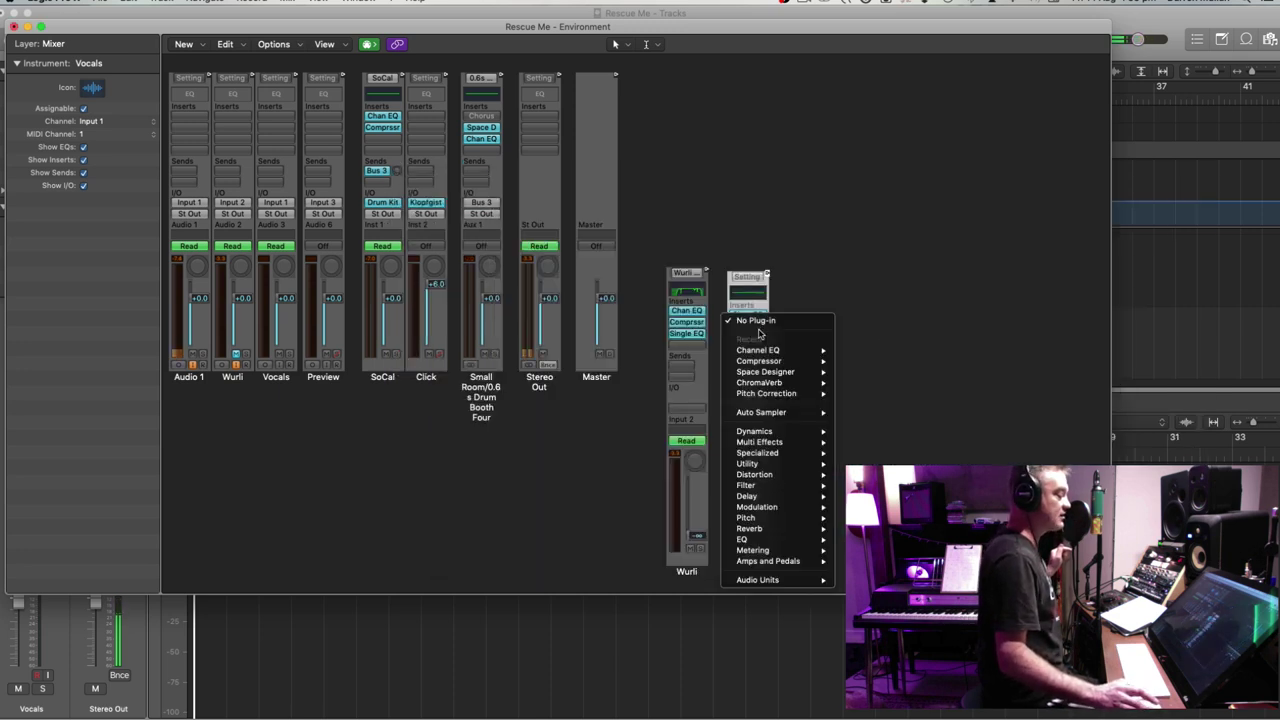
mouse_move(763, 362)
left_click(857, 360)
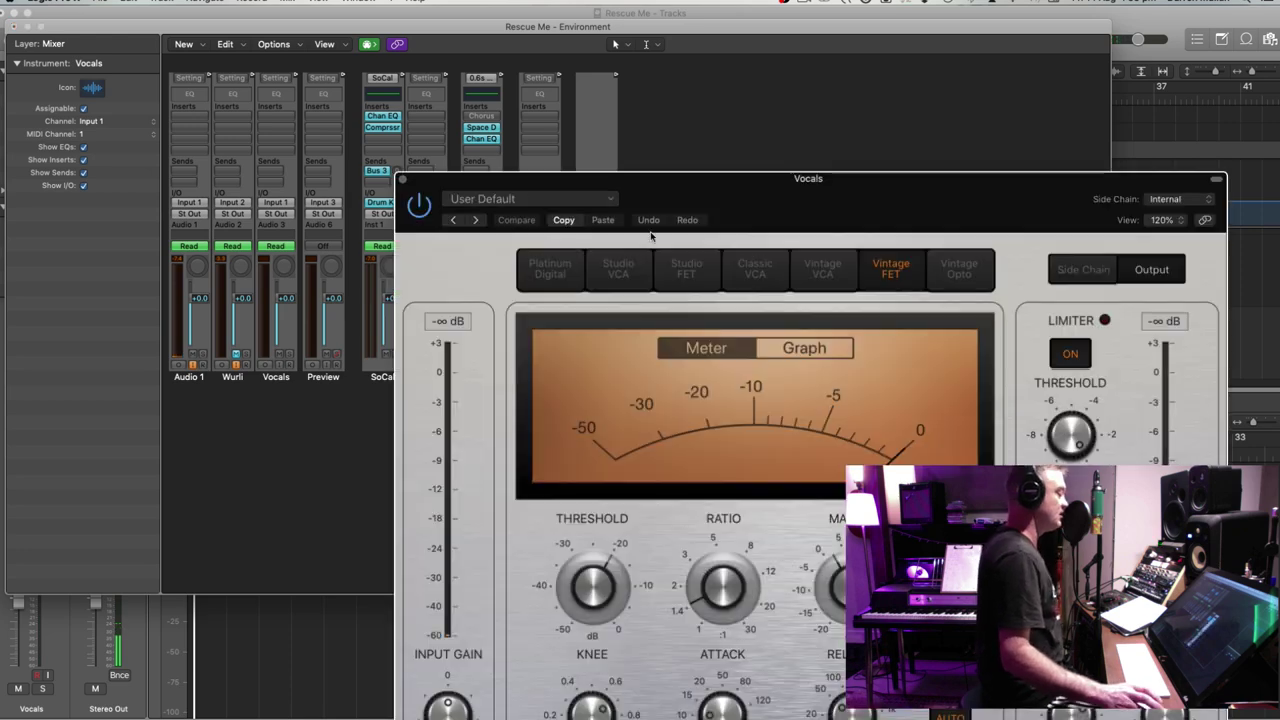
left_click_drag(606, 178, 435, 41)
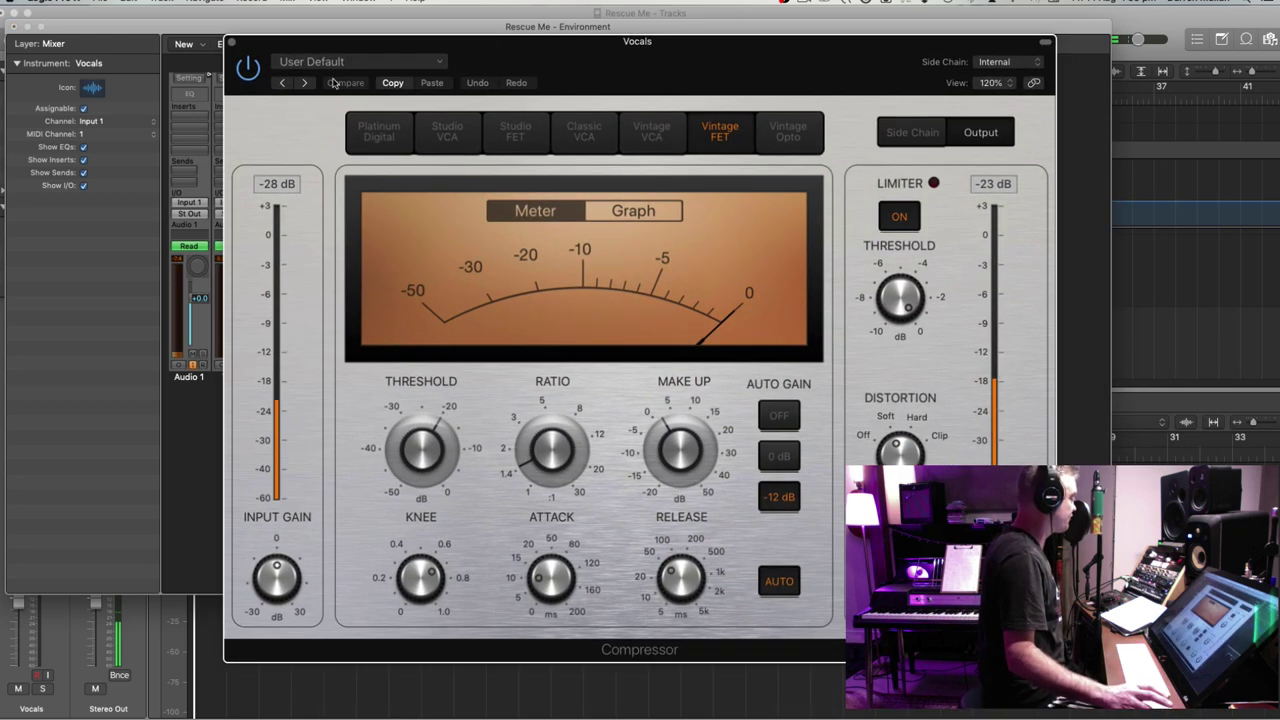
Try the Studio VCA, Studio FET and Classic VCA circuit types on the Vocals Compressor, ending on Studio FET
left_click(449, 136)
left_click(521, 134)
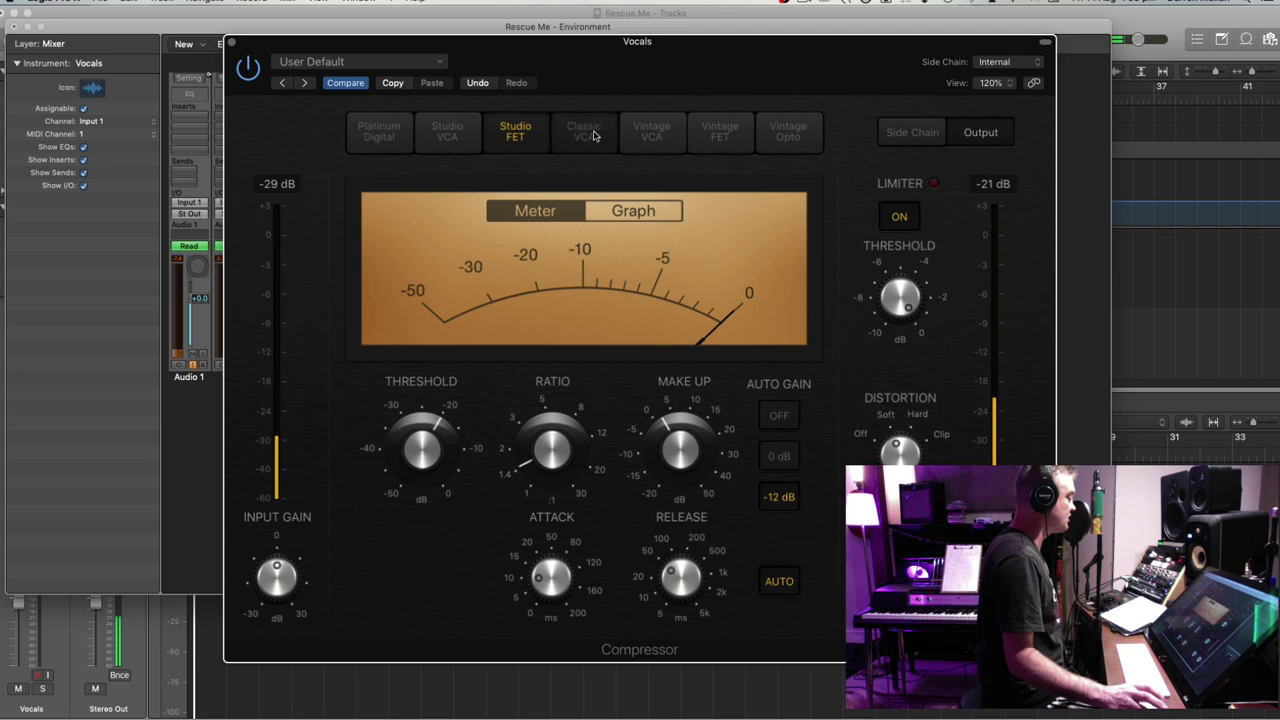
left_click(586, 134)
left_click(525, 133)
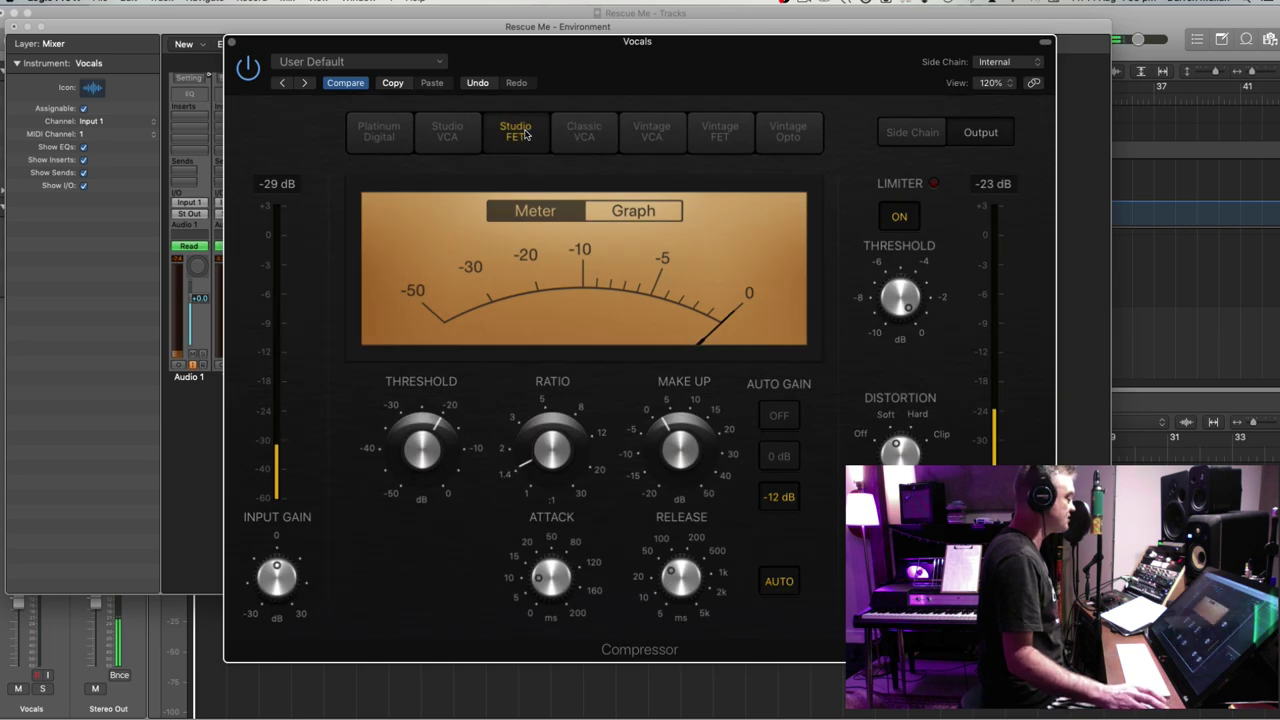
Load the Light Vocal preset from the Voice settings, set the Compressor's threshold to -26.5 dB, and close the plug-in
left_click(372, 62)
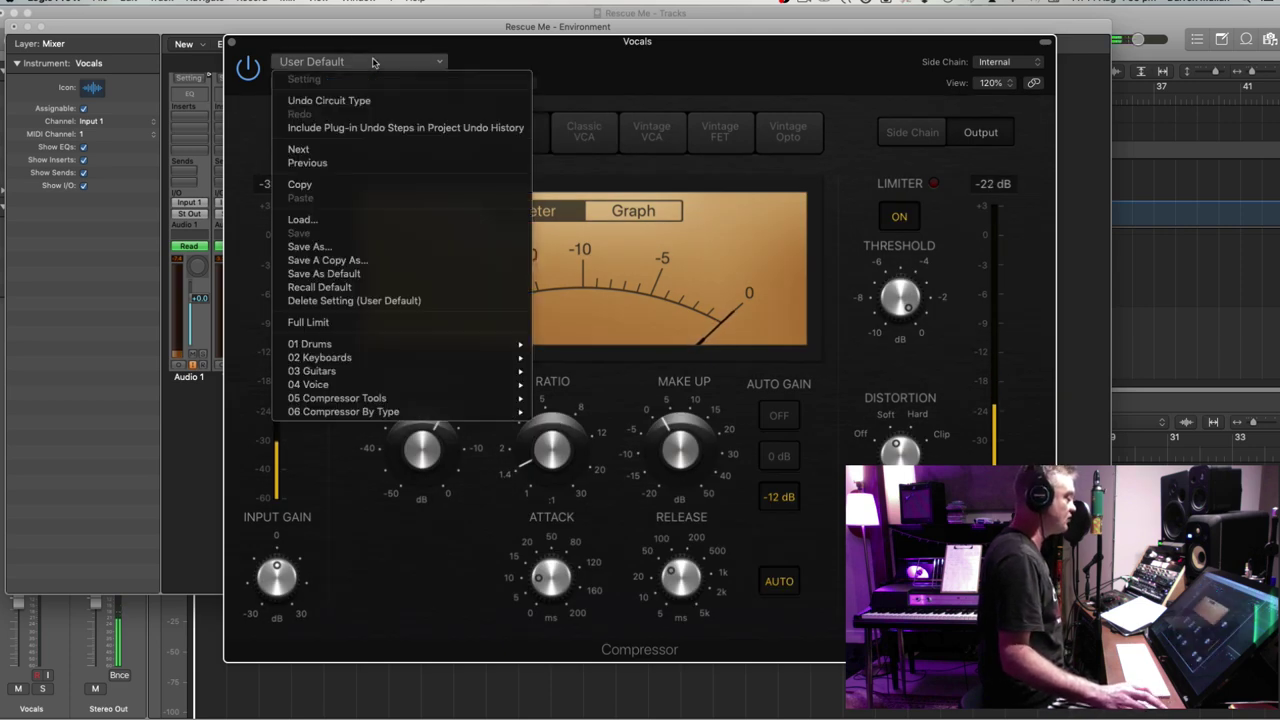
mouse_move(400, 384)
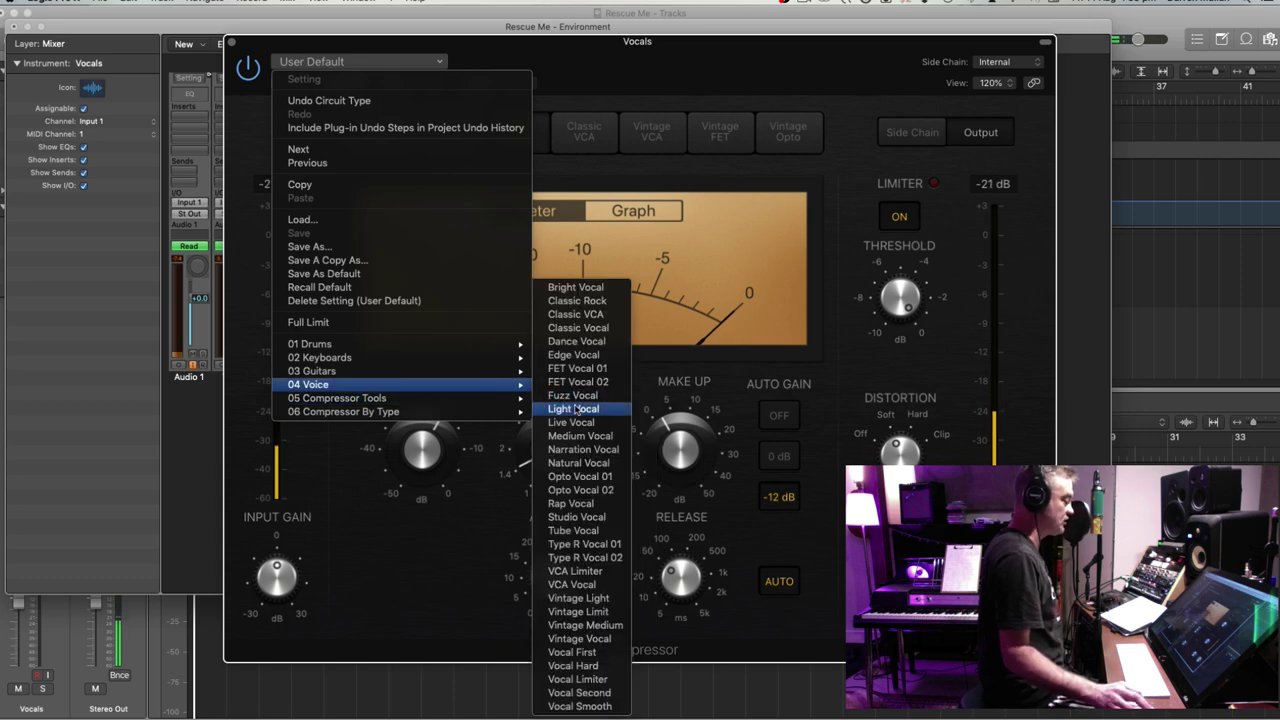
left_click(575, 409)
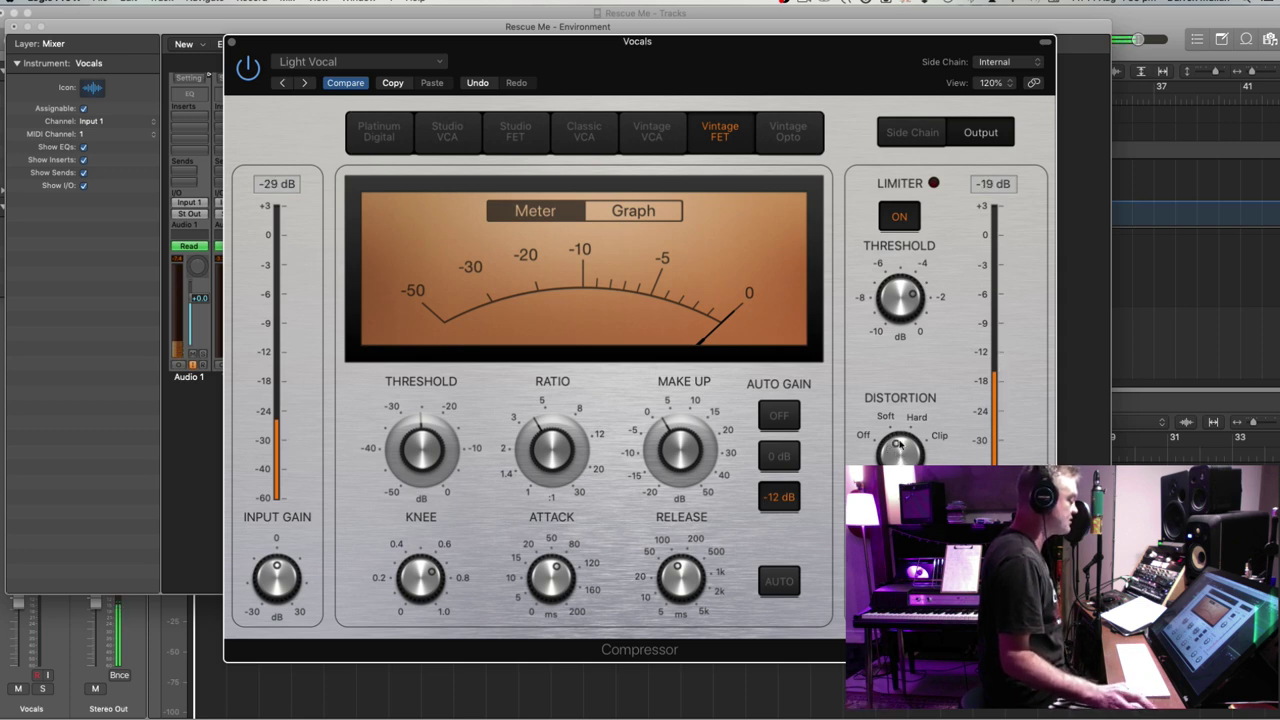
mouse_move(420, 455)
left_mouse_down()
mouse_move(424, 514)
mouse_move(436, 447)
left_mouse_up()
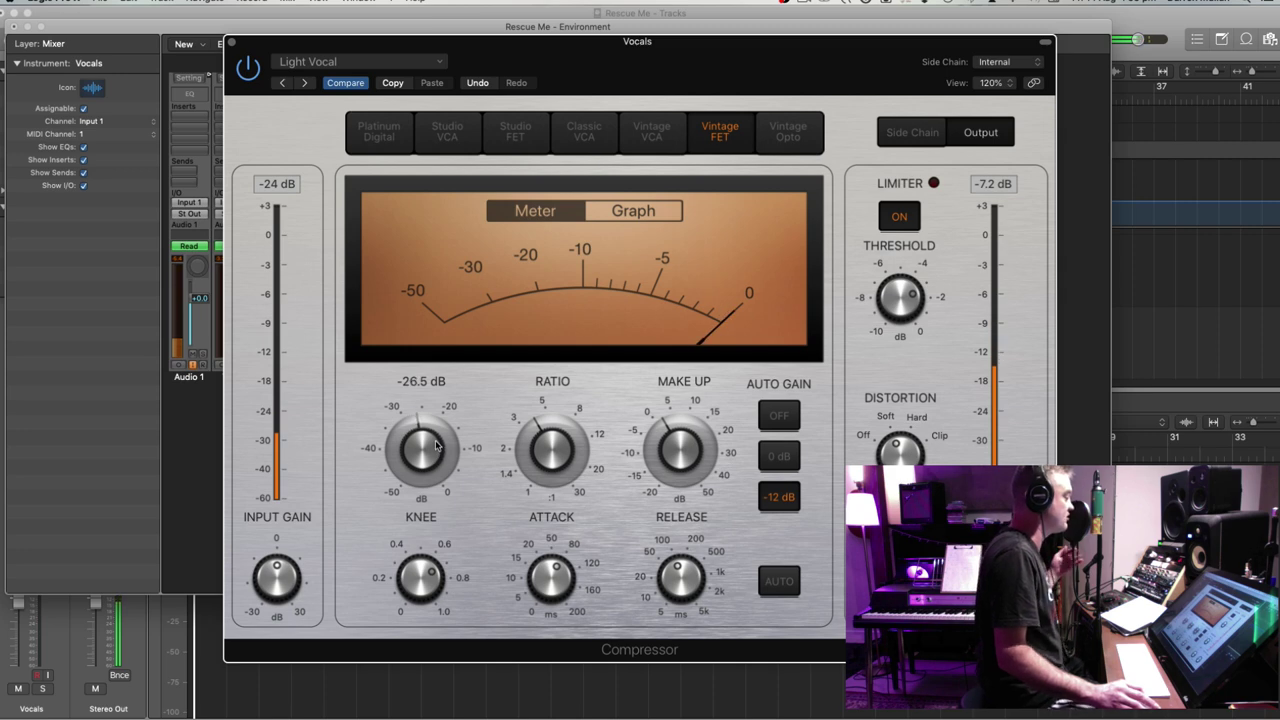
left_click(231, 43)
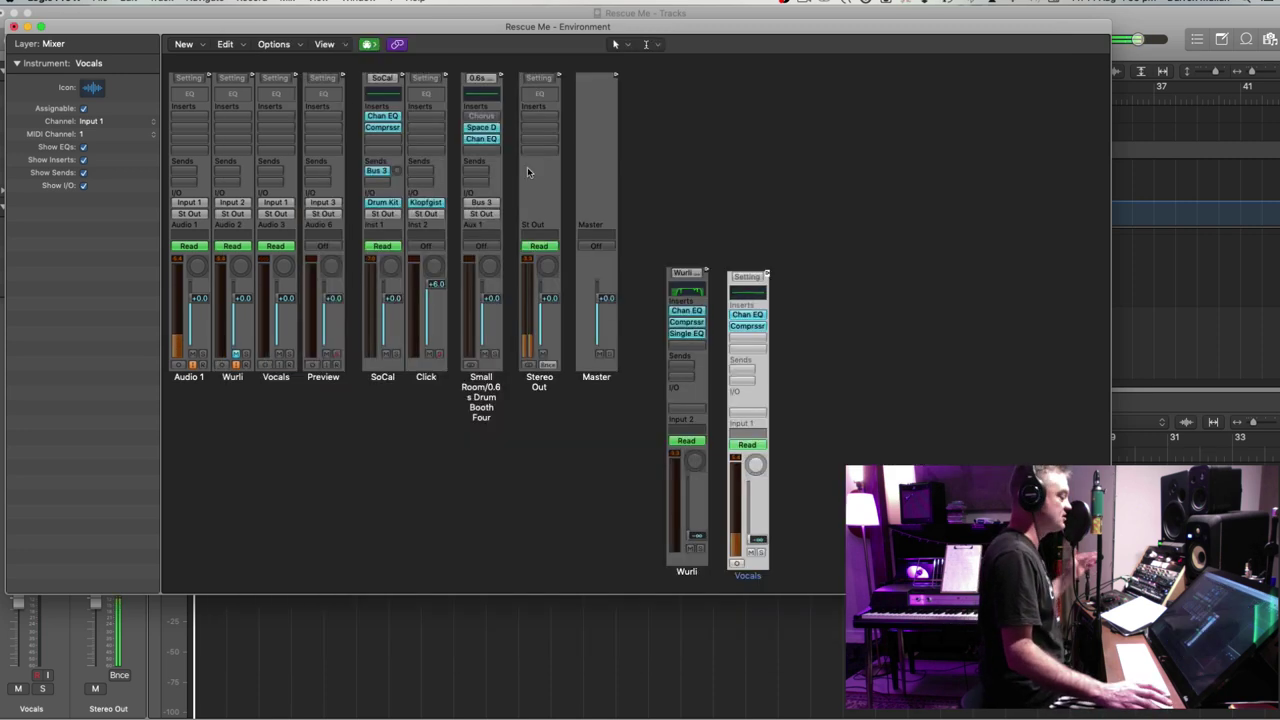
Remove the Compressor from the Vocals input strip
left_click(762, 330)
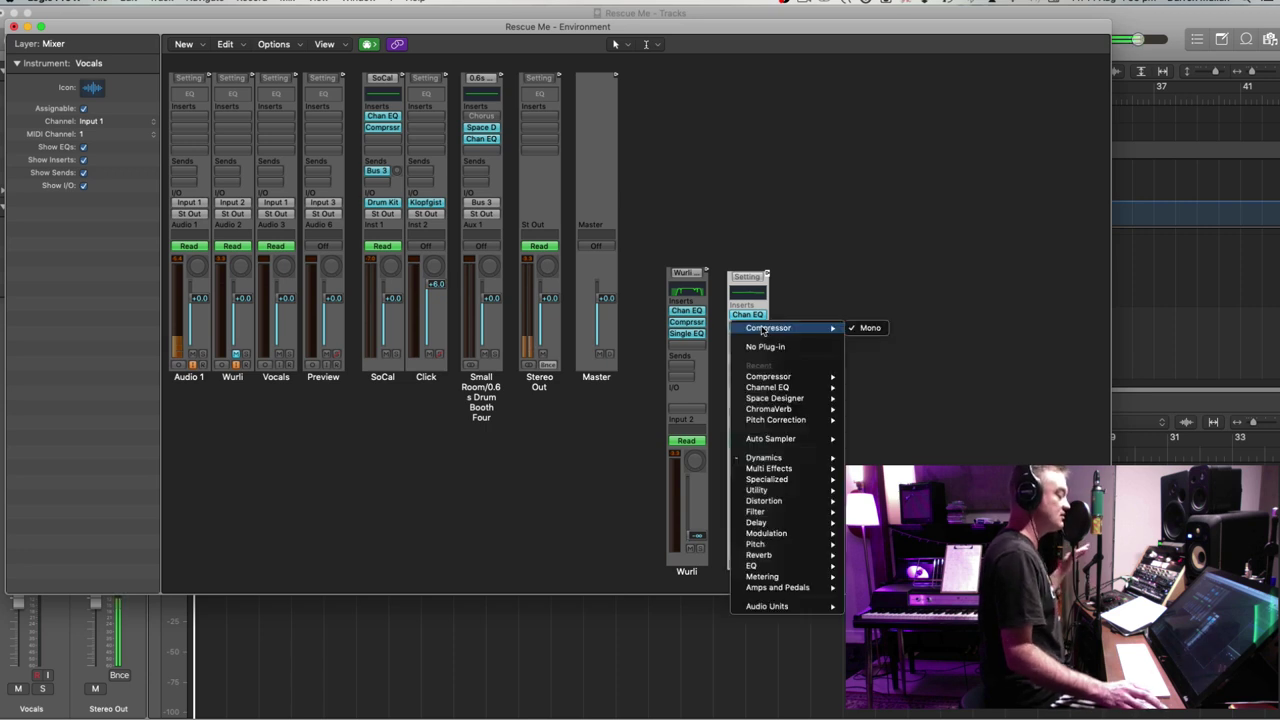
left_click(786, 269)
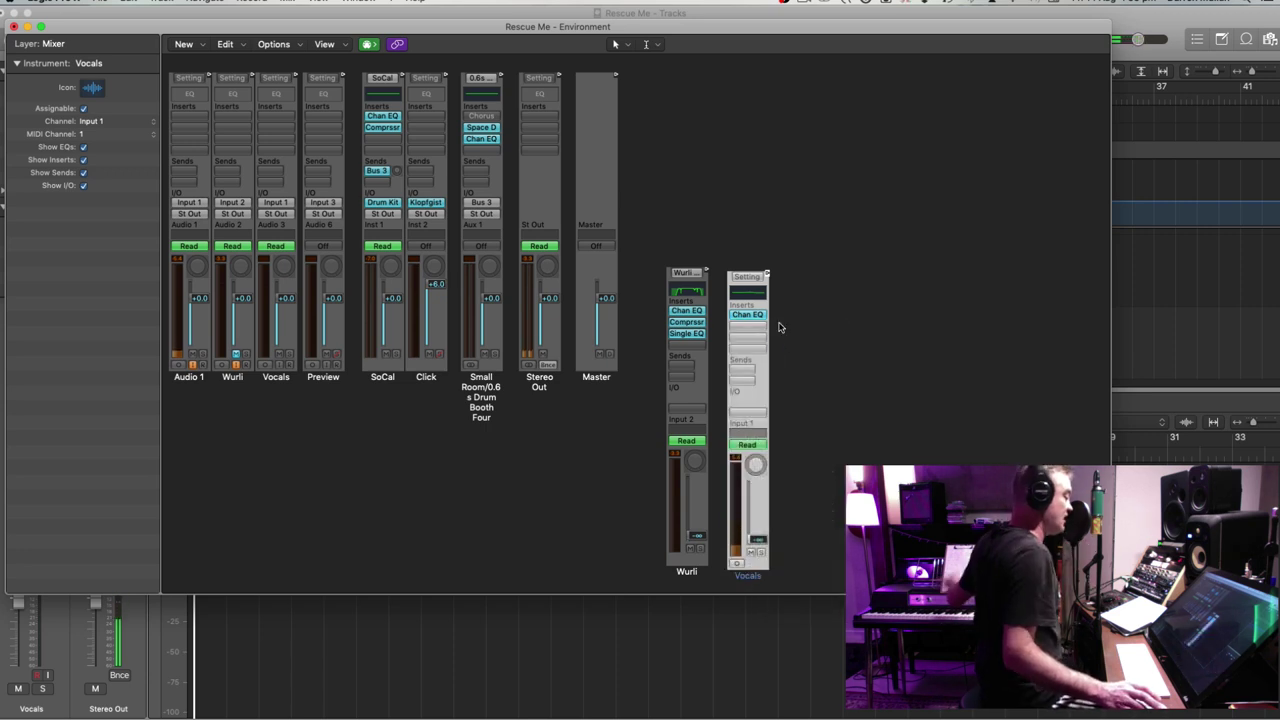
Remove the Channel EQ from the Vocals input strip and close the Environment window
left_click(764, 318)
left_click(777, 257)
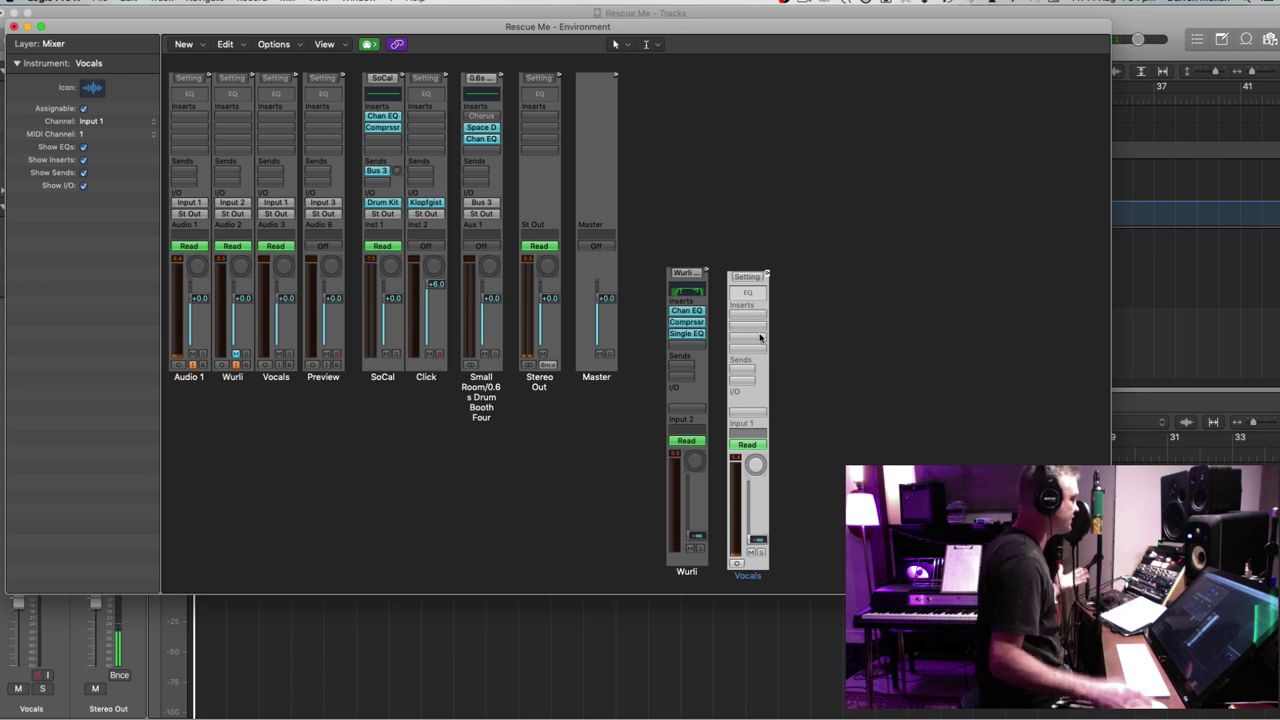
left_click(13, 27)
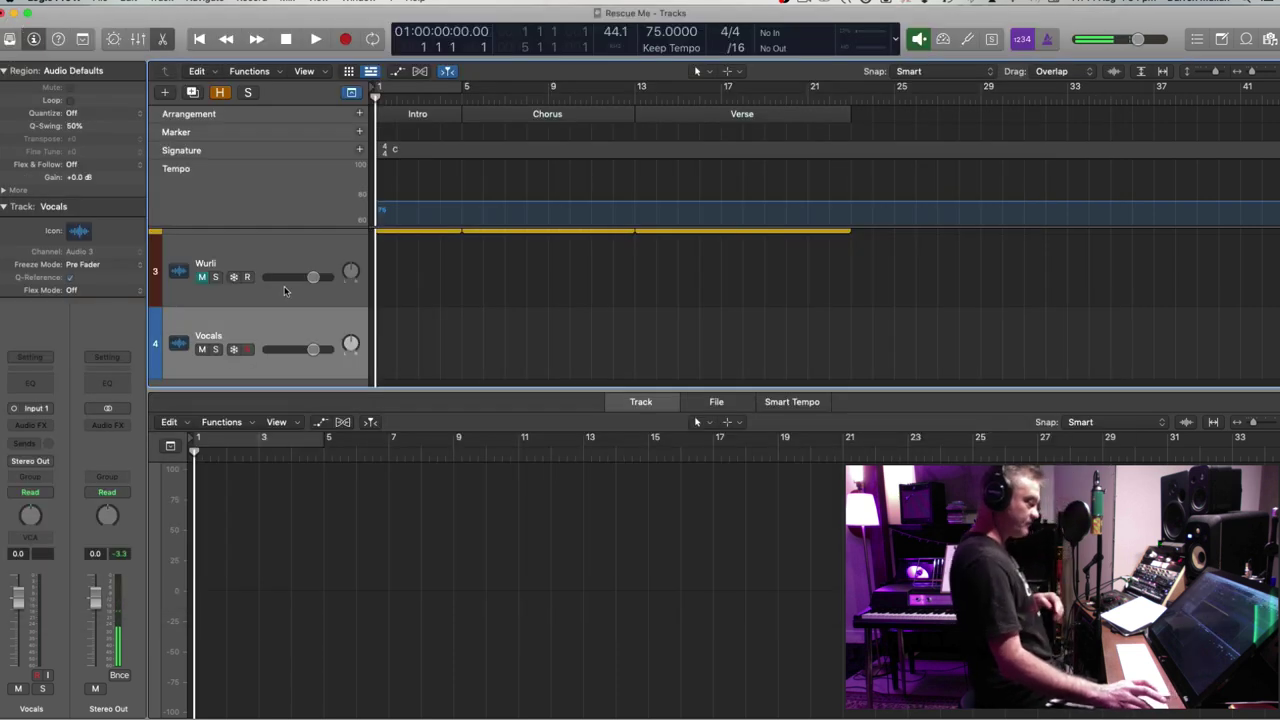
Select the Wurli track, zoom so the whole song fits in view, and hide the global tracks
left_click(268, 250)
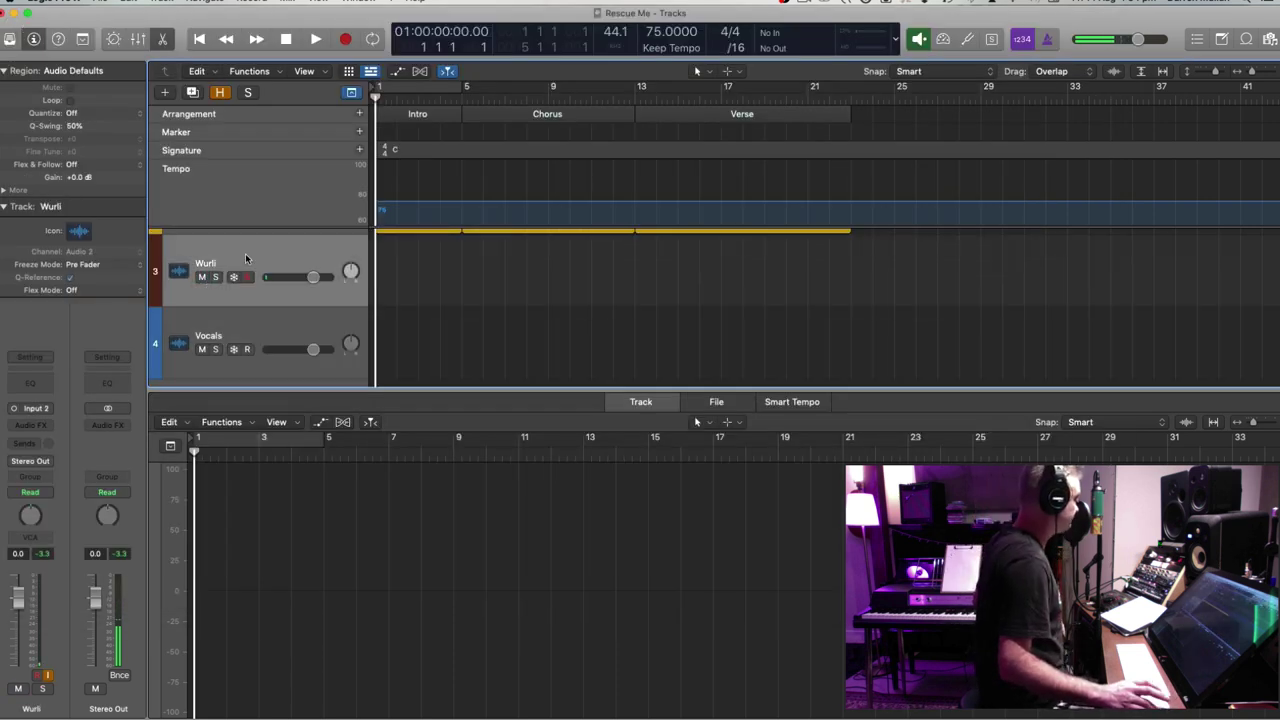
key("super+Left")
key("super+Up")
key("super+Up")
key("super+Up")
key("super+Up")
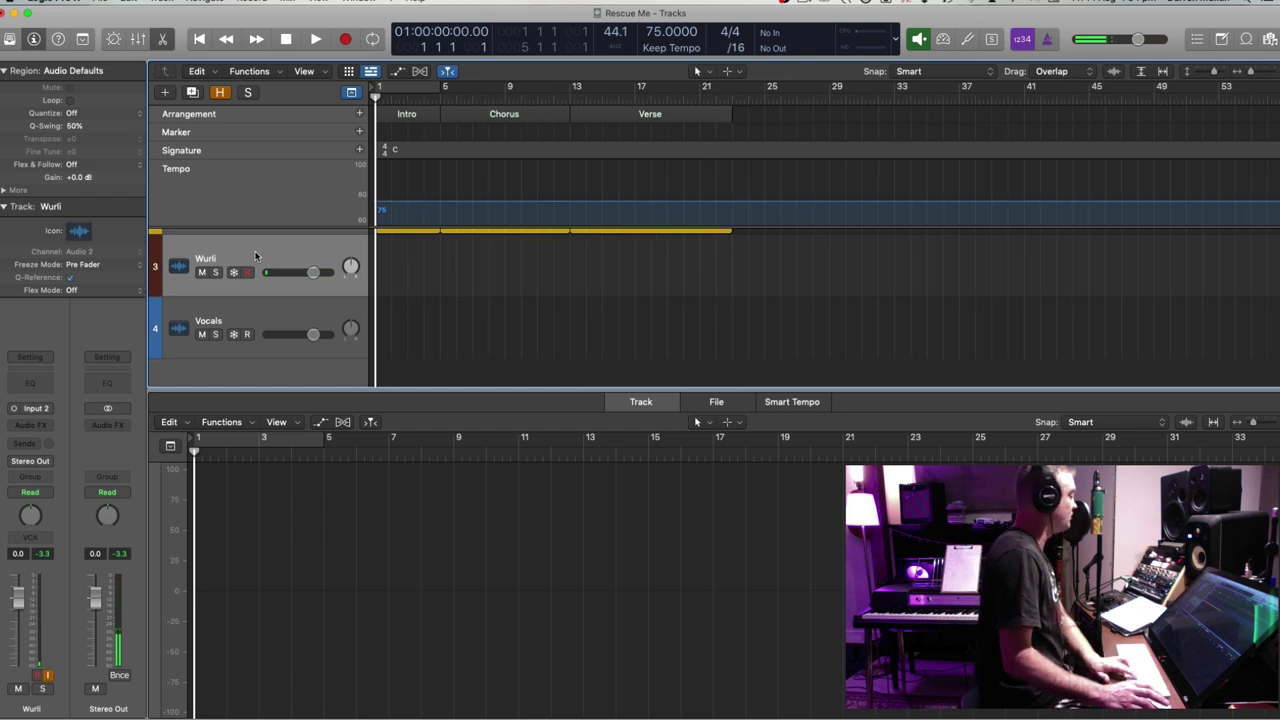
key("super+Right")
key("super+Right")
key("super+Down")
key("super+Down")
key("super+Down")
key("super+Down")
key("super+Down")
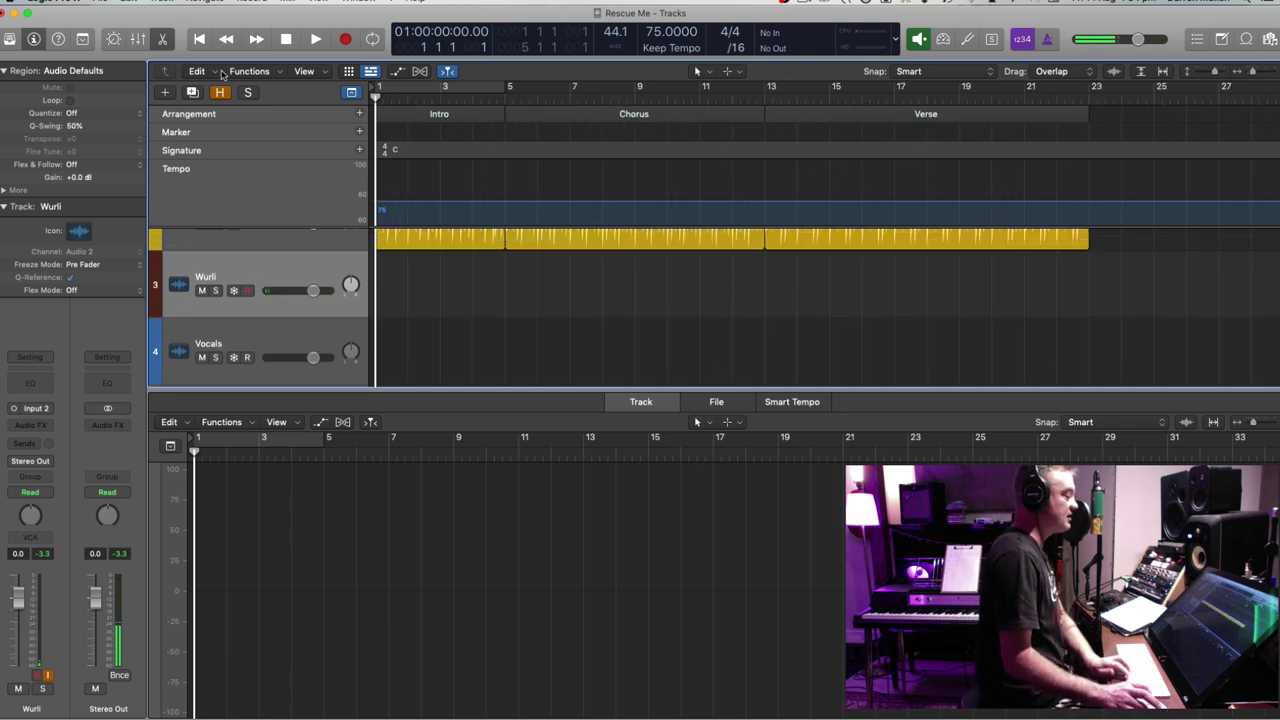
left_click(351, 93)
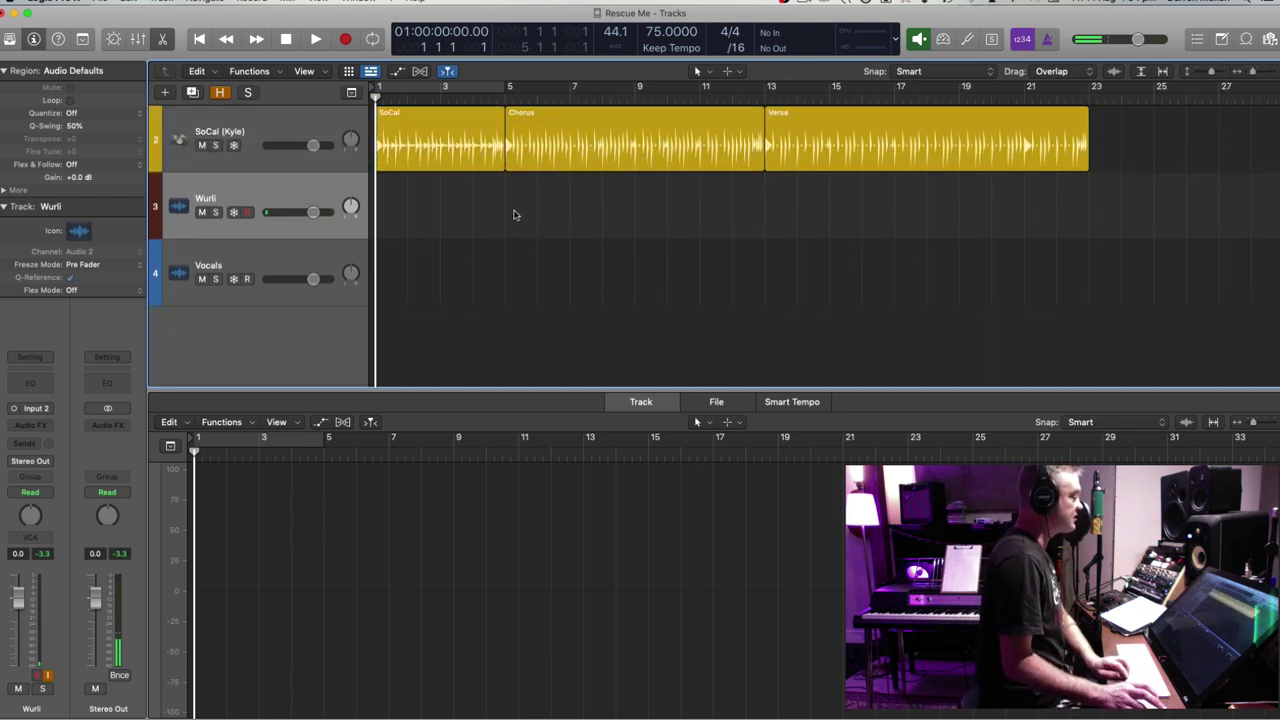
Select the SoCal drummer track, close the editor below the tracks, and play the song briefly
key("super+Down")
key("super+Right")
left_click(264, 127)
left_click(162, 40)
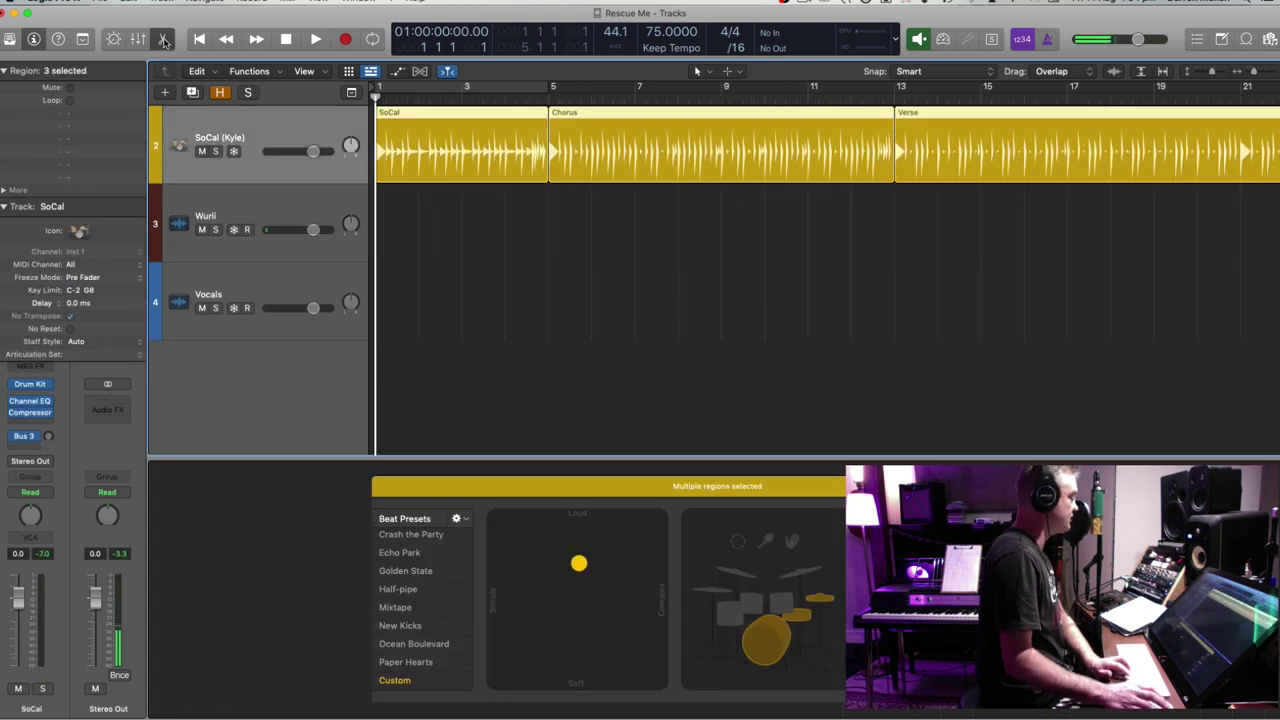
key("super+Left")
key("space")
key("space")
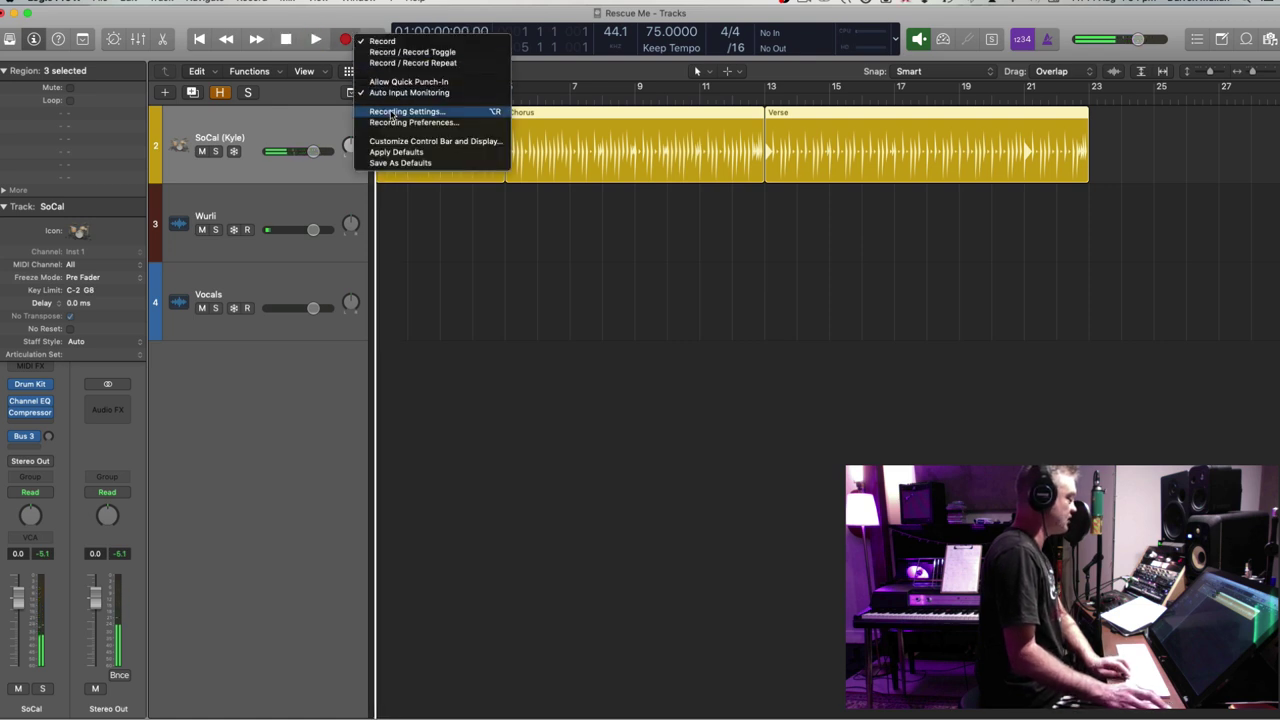
Set the recording count-in to 2 Bars in the project's recording settings and close them
left_click(395, 111)
left_click(693, 245)
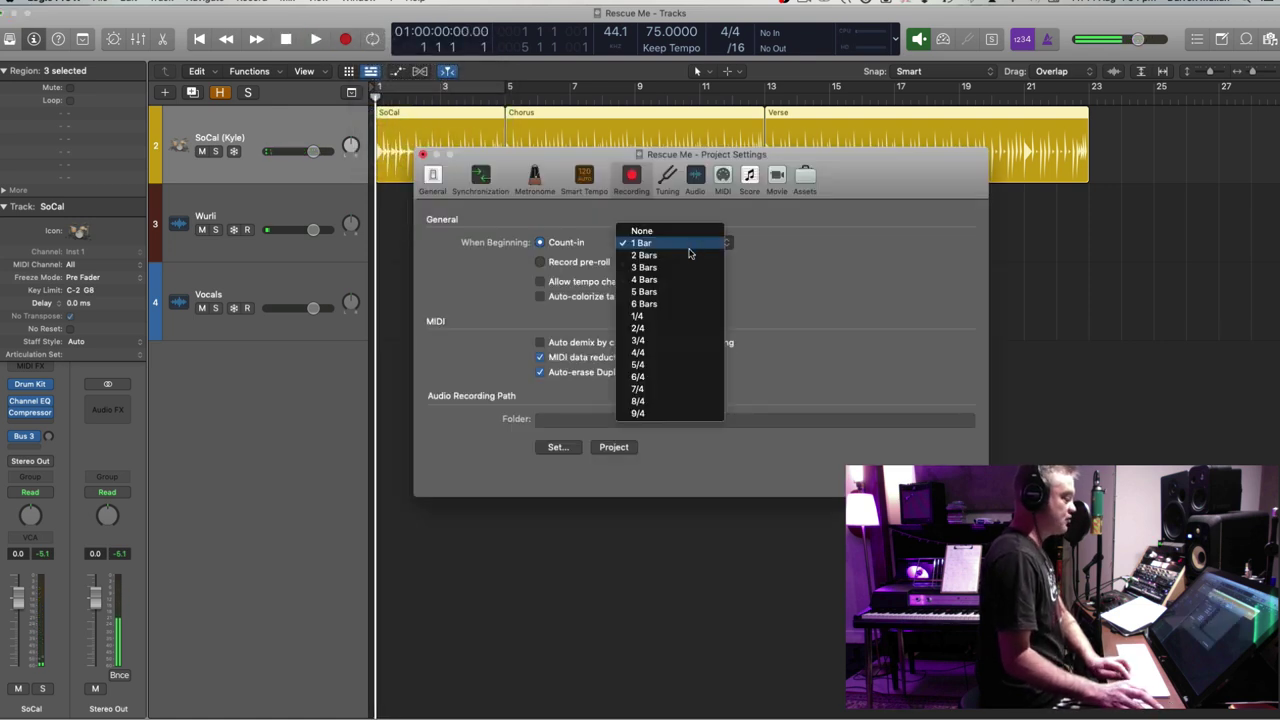
left_click(689, 259)
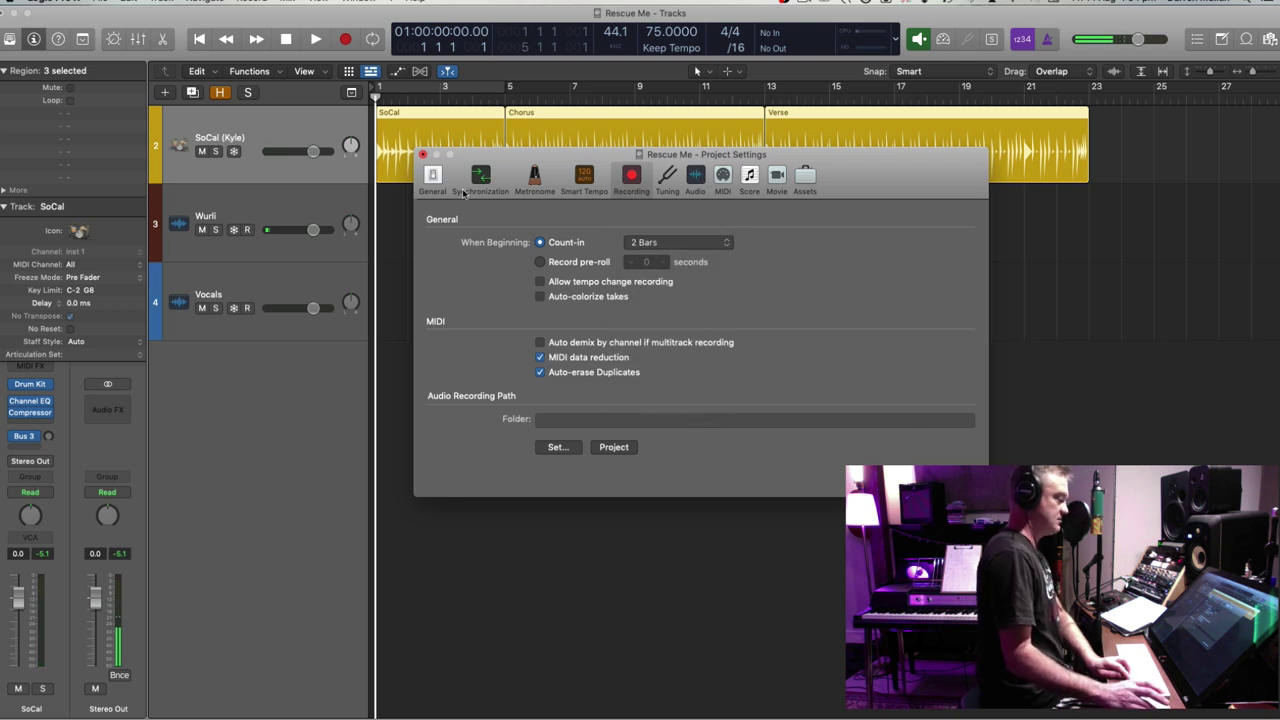
right_click(349, 40)
left_click(395, 111)
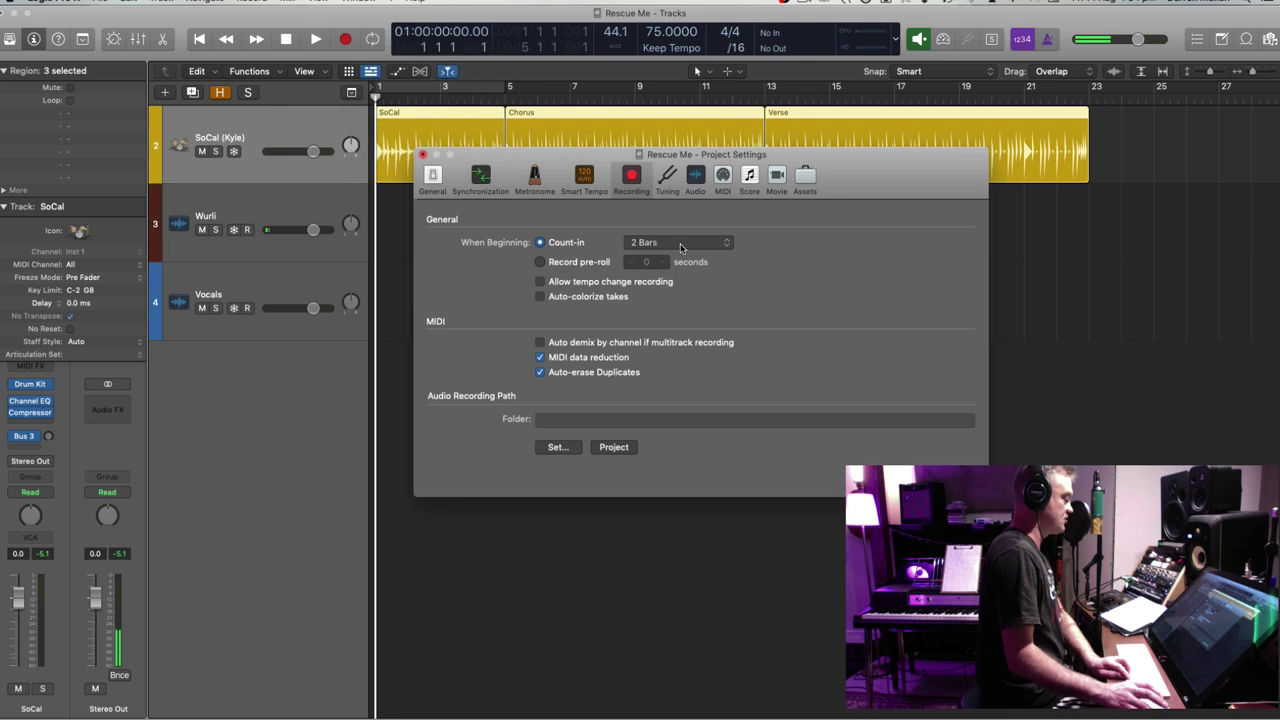
left_click(423, 155)
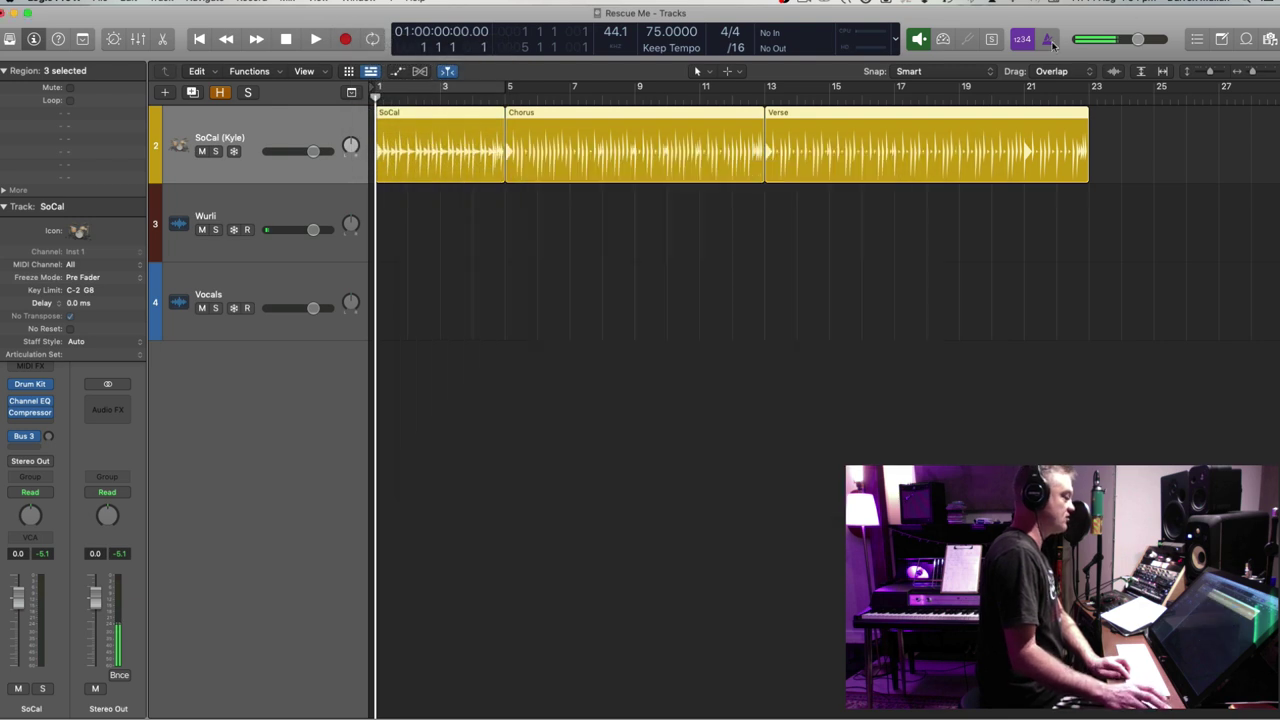
Select the Wurli track and fit the Intro, Chorus and Verse sections in view for recording
key("super+Right")
key("super+Right")
key("super+Right")
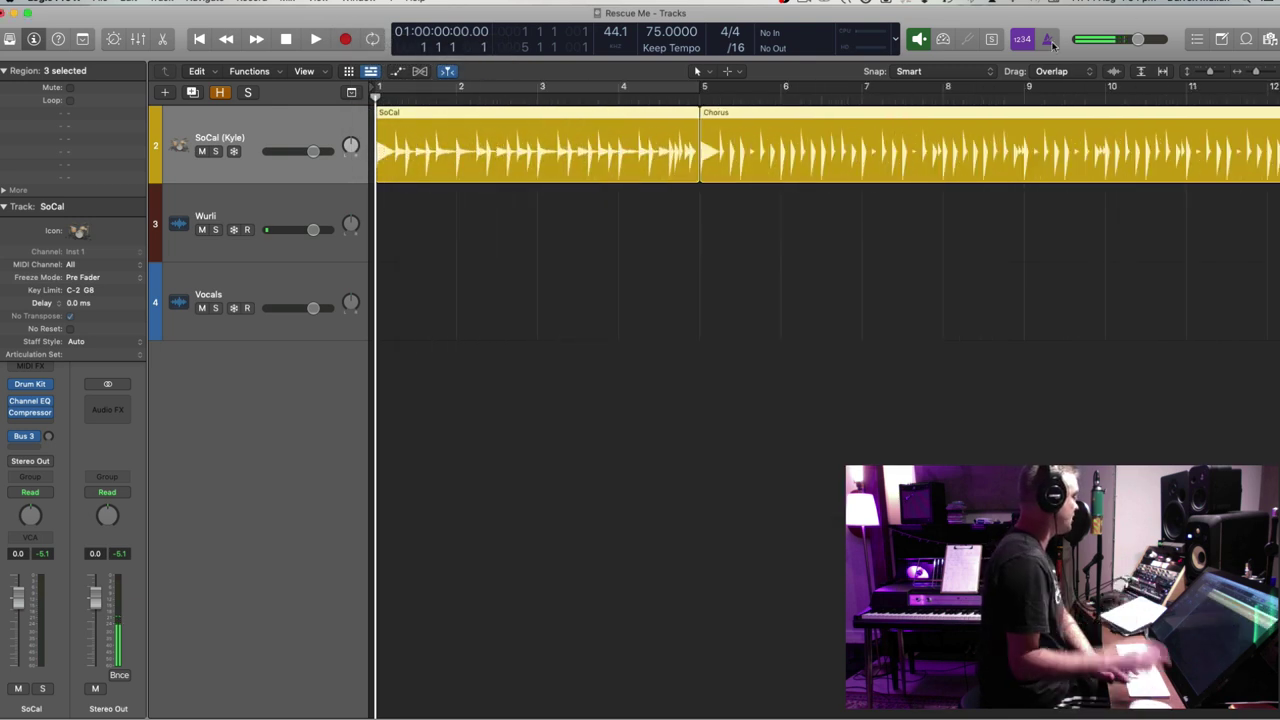
key("super+Down")
left_click(268, 210)
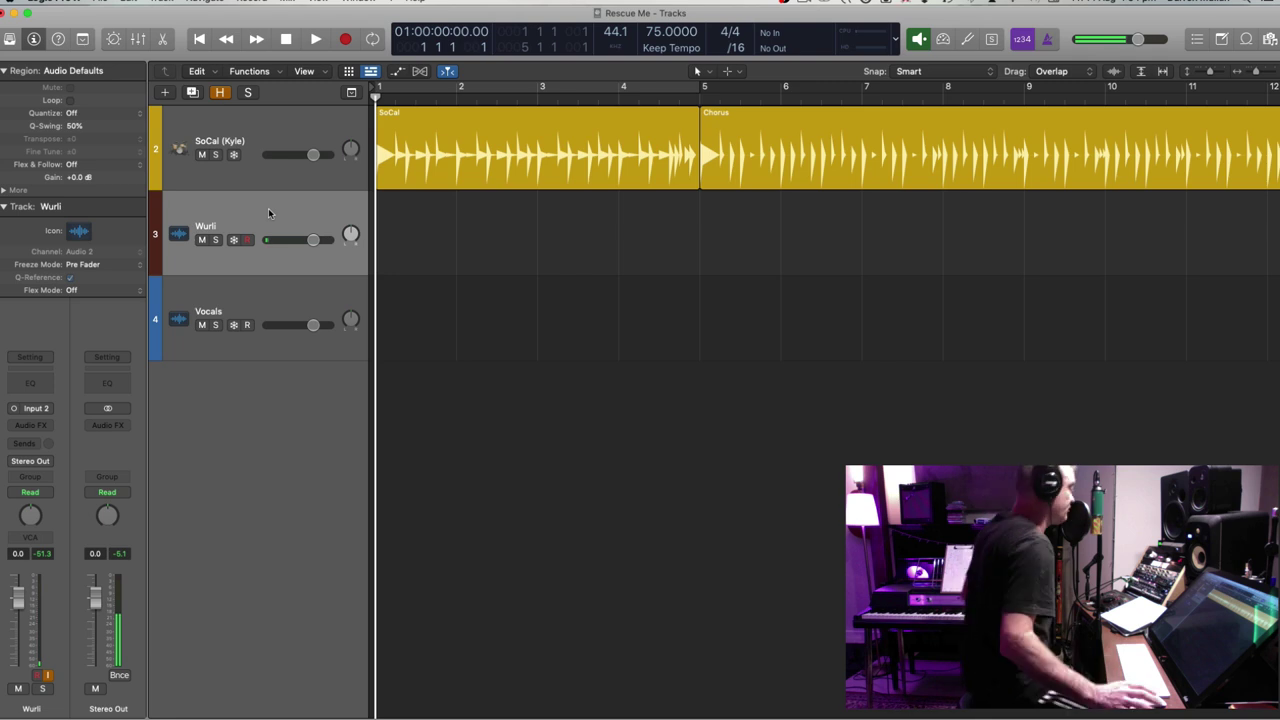
key("super+Left")
key("super+Left")
key("super+Left")
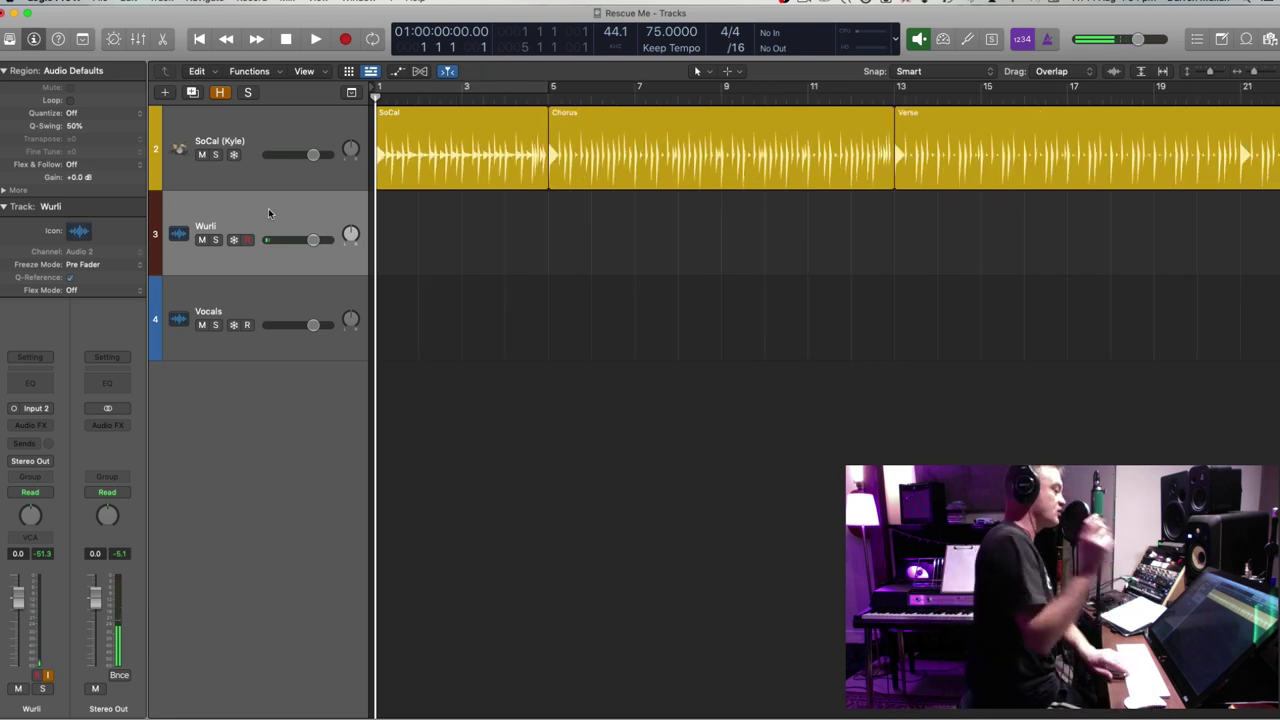
key("super+Up")
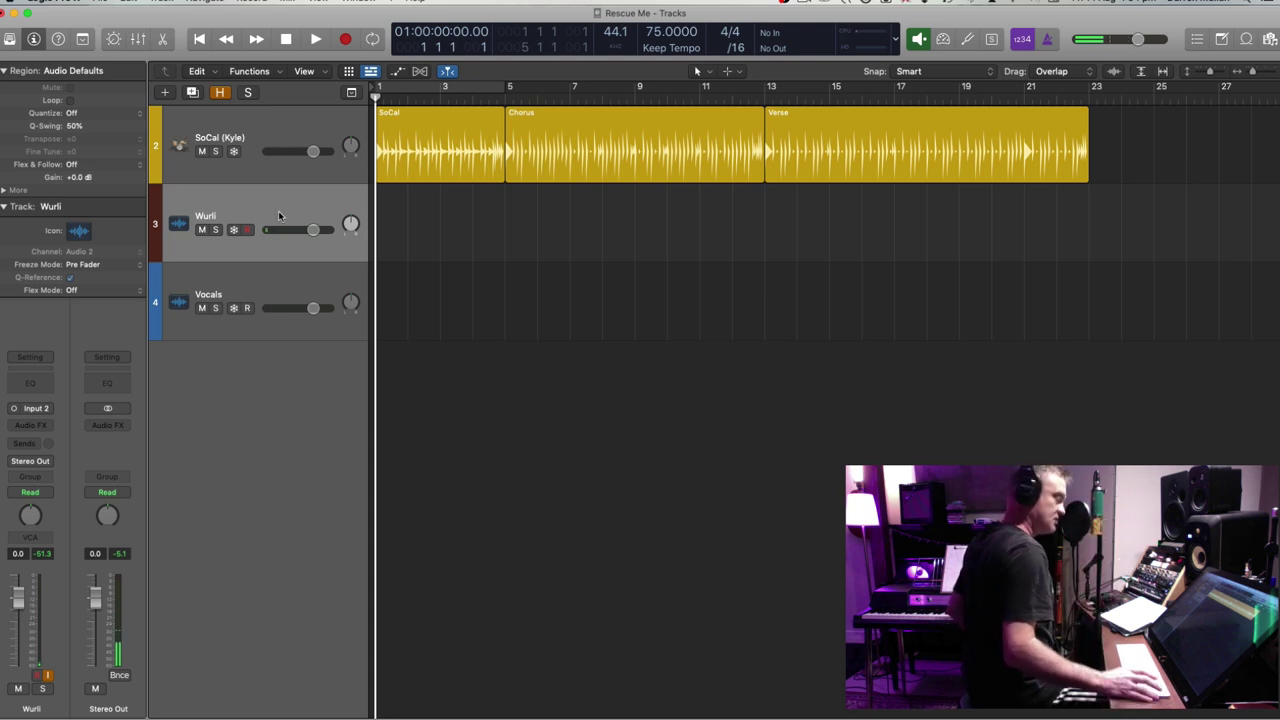
Record a Wurli take from bar 1, stop it, return to the song start and delete the take
key("r")
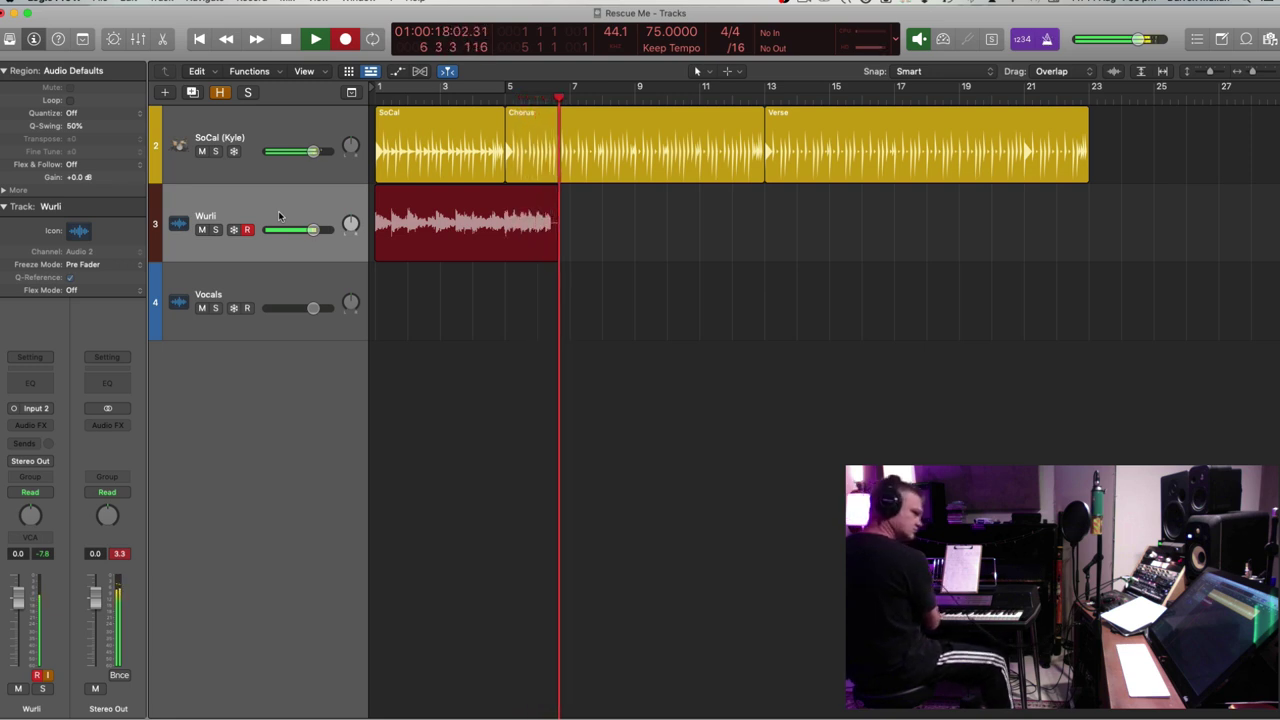
key("space")
key("Return")
key("Delete")
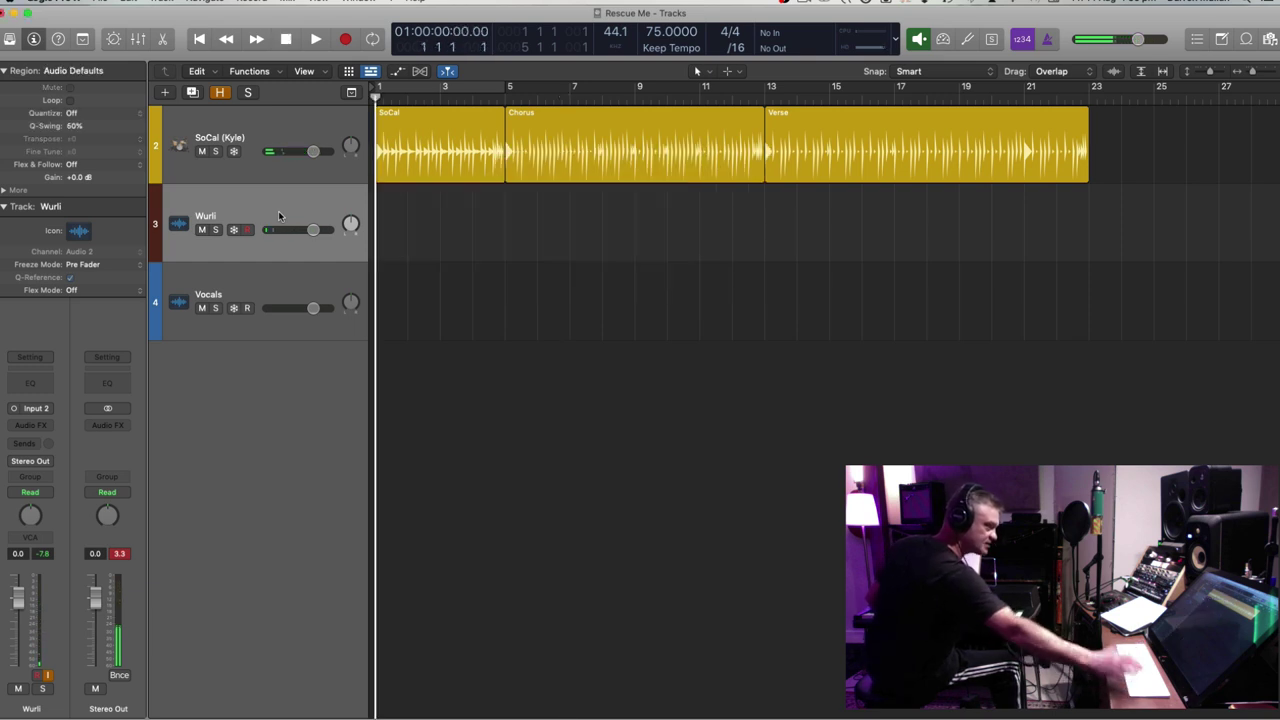
Record a Wurli take from bar 1 through the Chorus, and with Snap set to Bar, cut off and delete everything after bar 13
key("r")
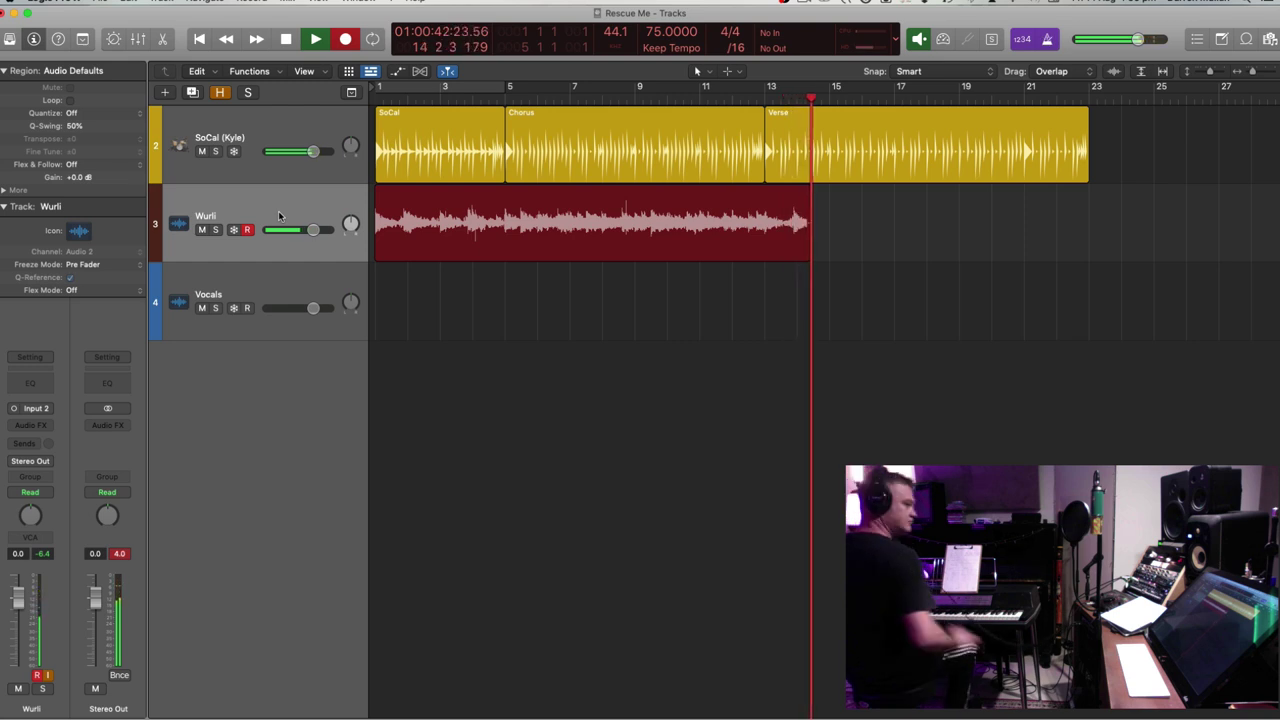
key("space")
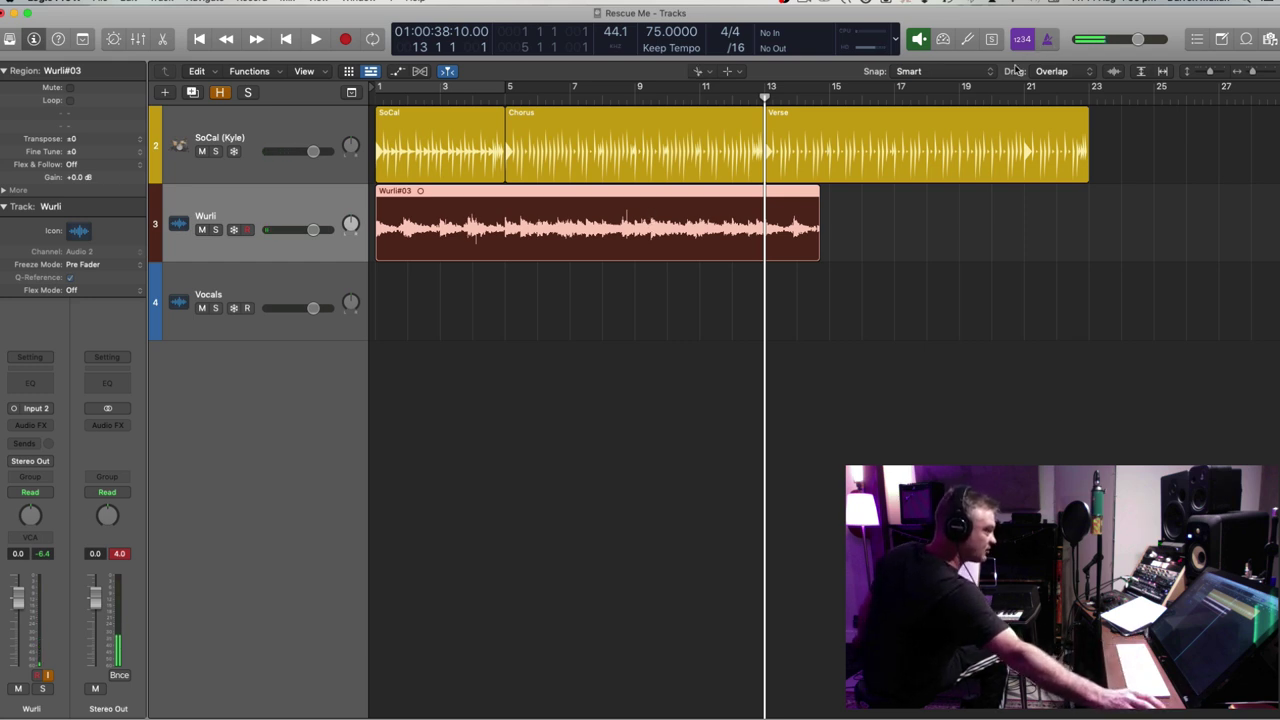
left_click(968, 75)
left_click(925, 84)
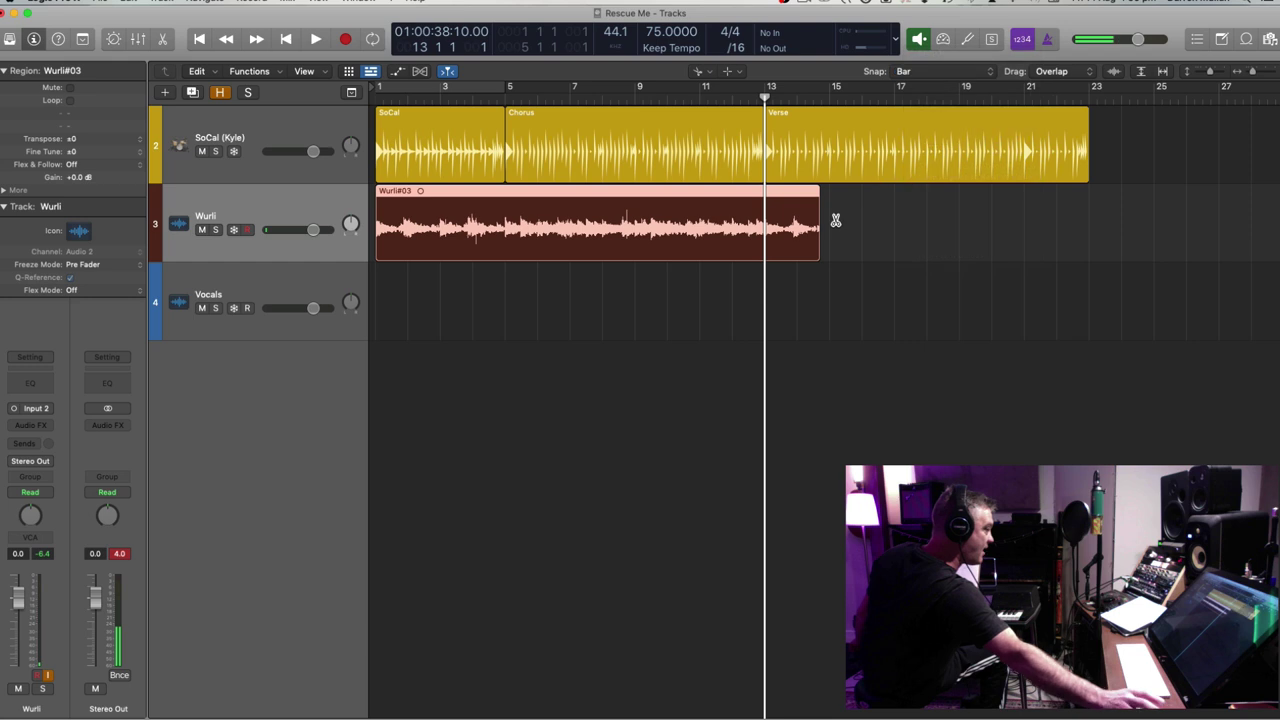
left_click_drag(808, 223, 773, 223)
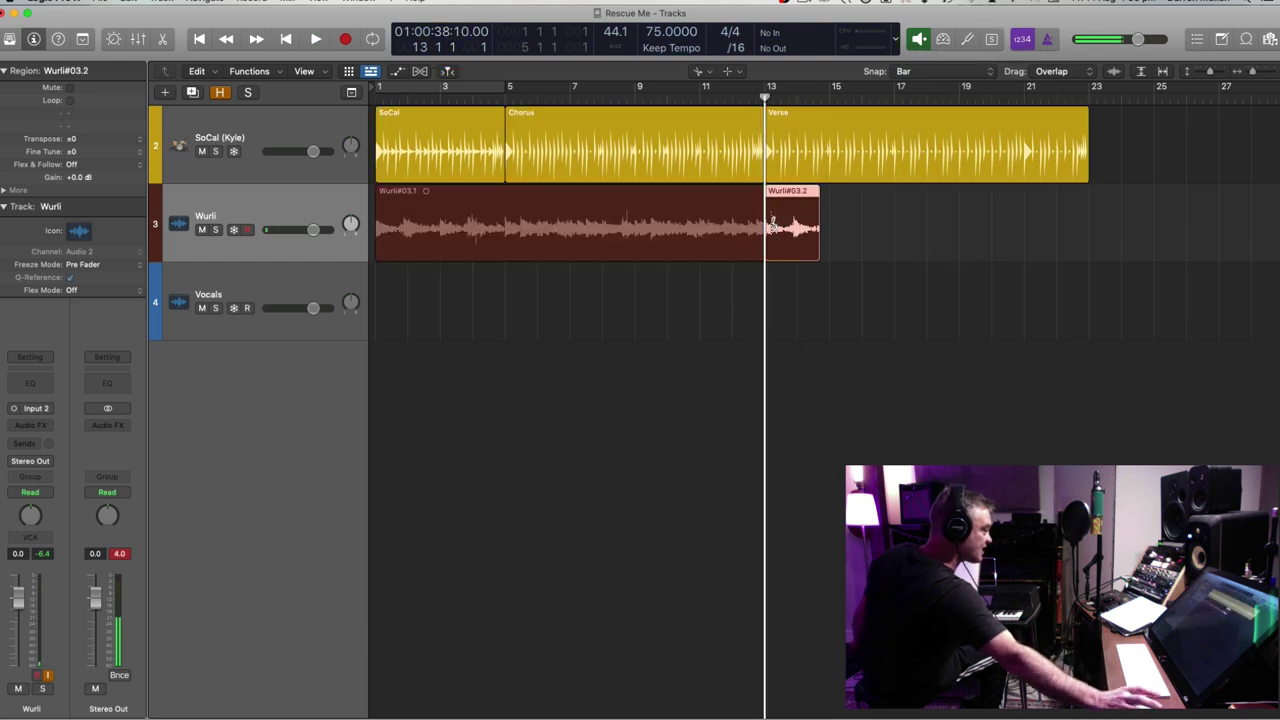
key("Delete")
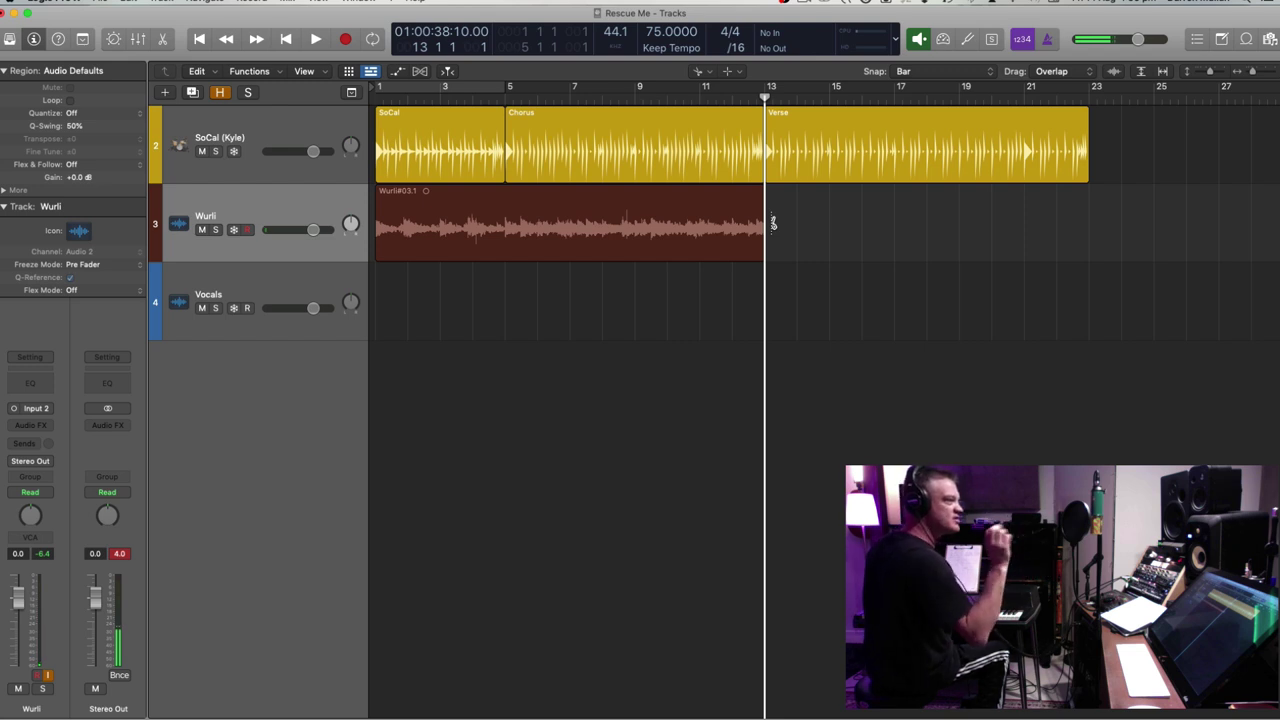
Record the Wurli part for the Verse from bar 13 and trim the take to the Verse's end at bar 23
key("super+f")
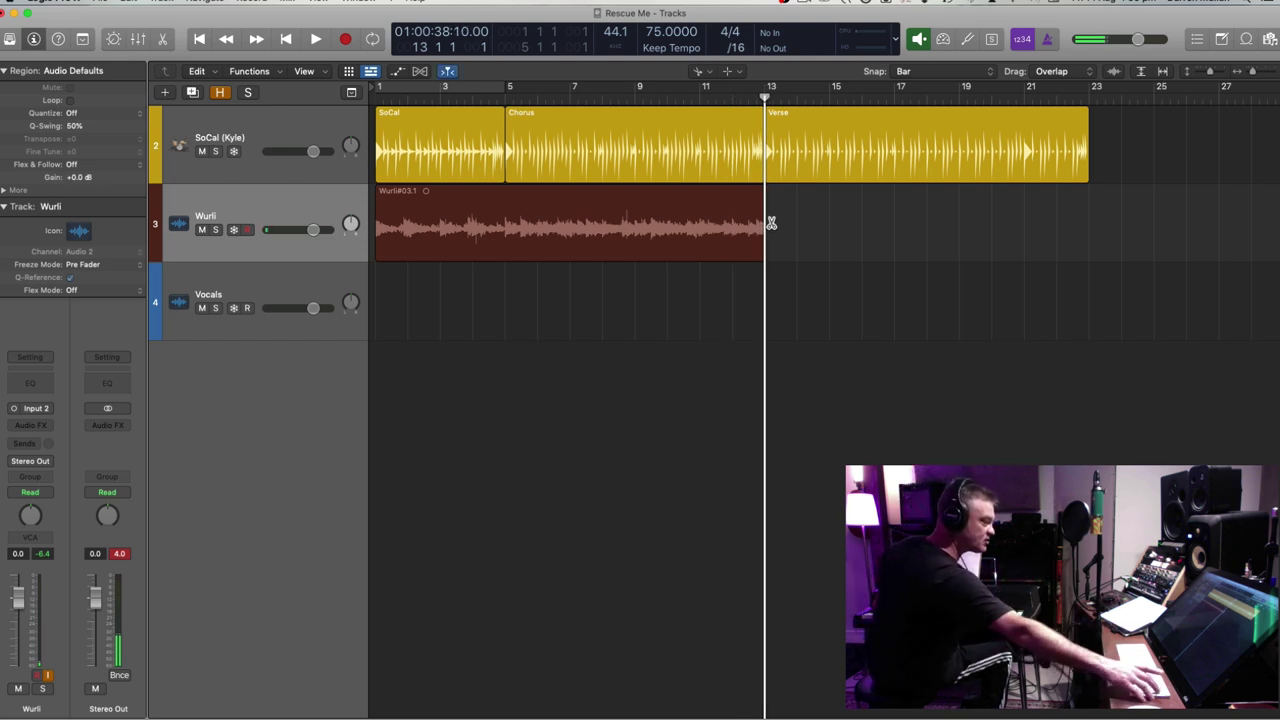
key("r")
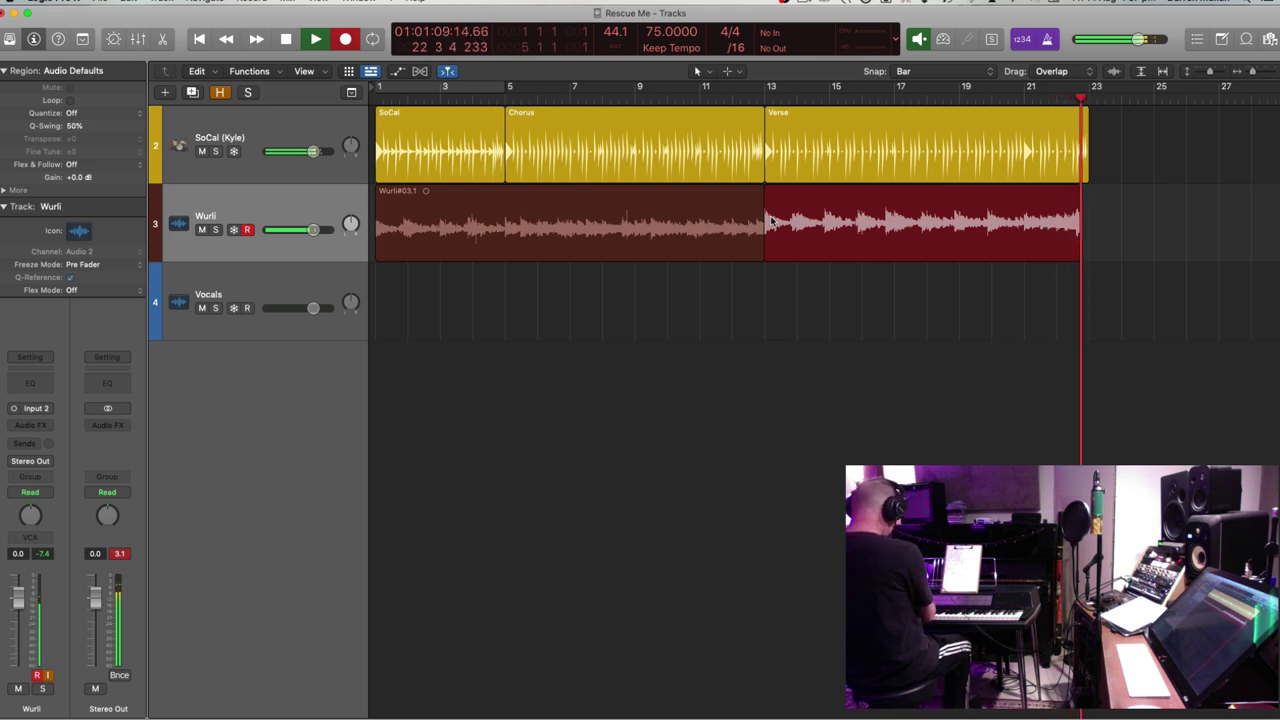
key("space")
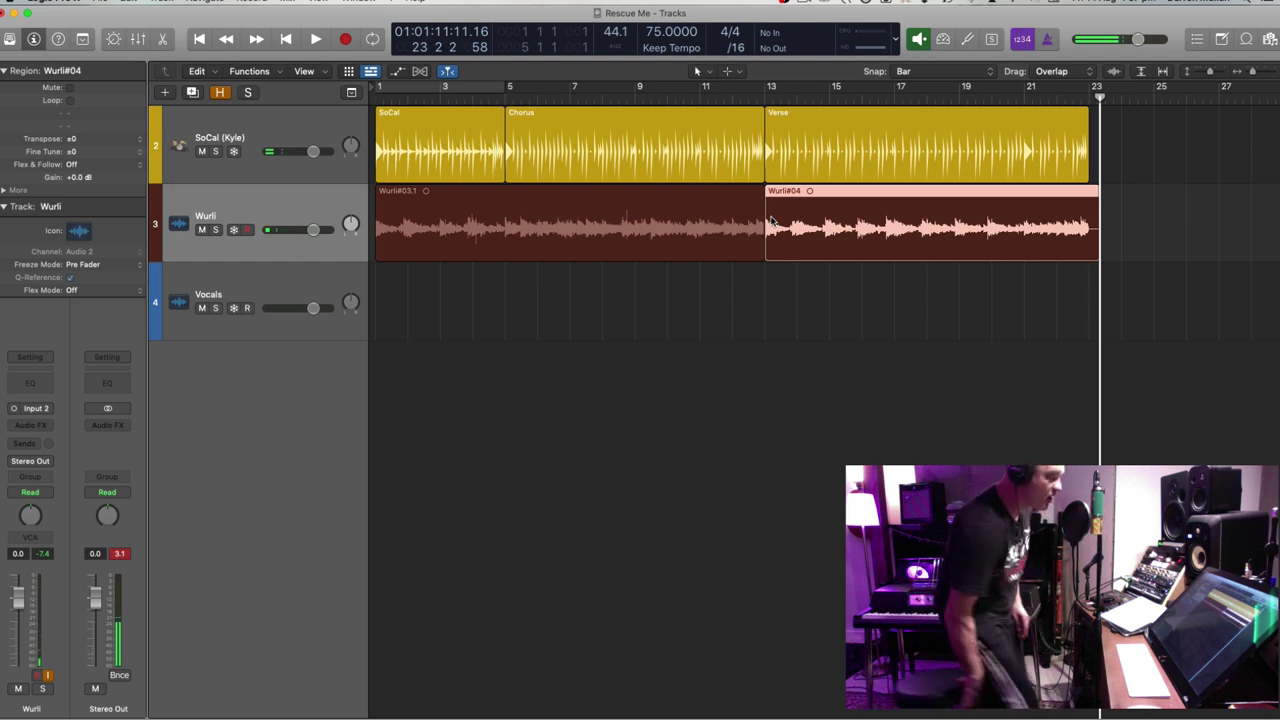
left_click_drag(989, 218, 1087, 222)
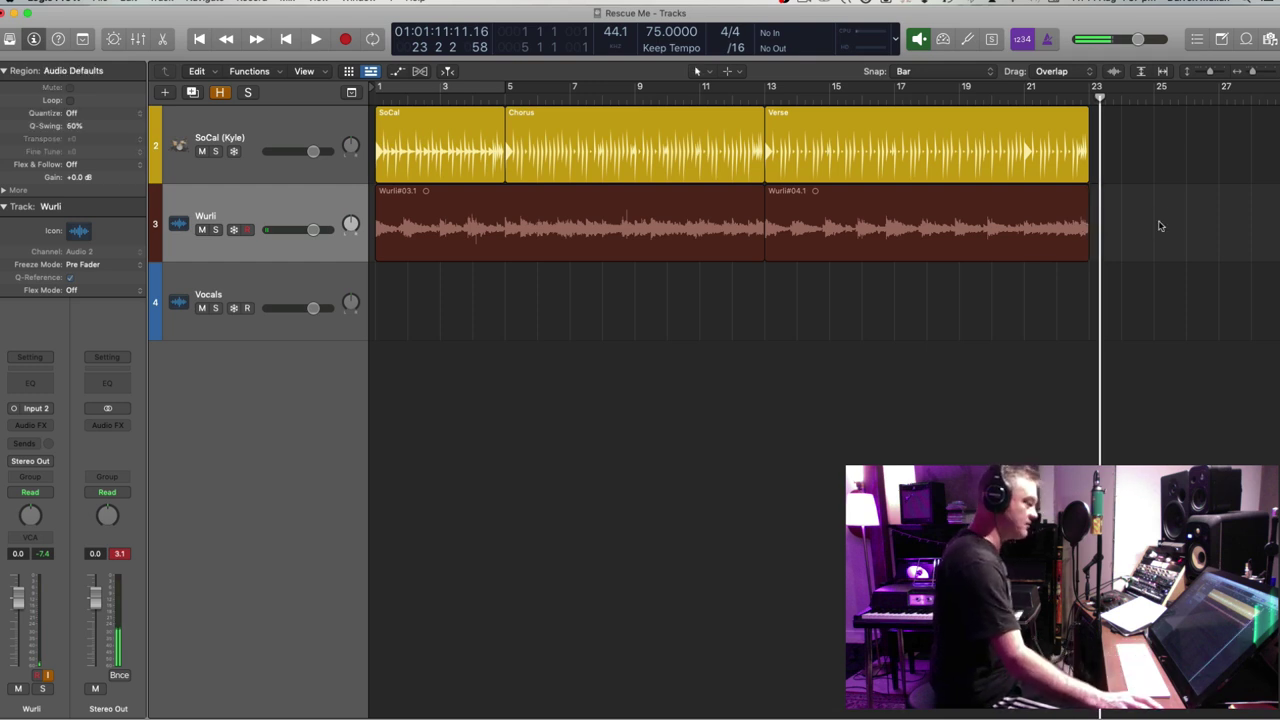
left_click(291, 206)
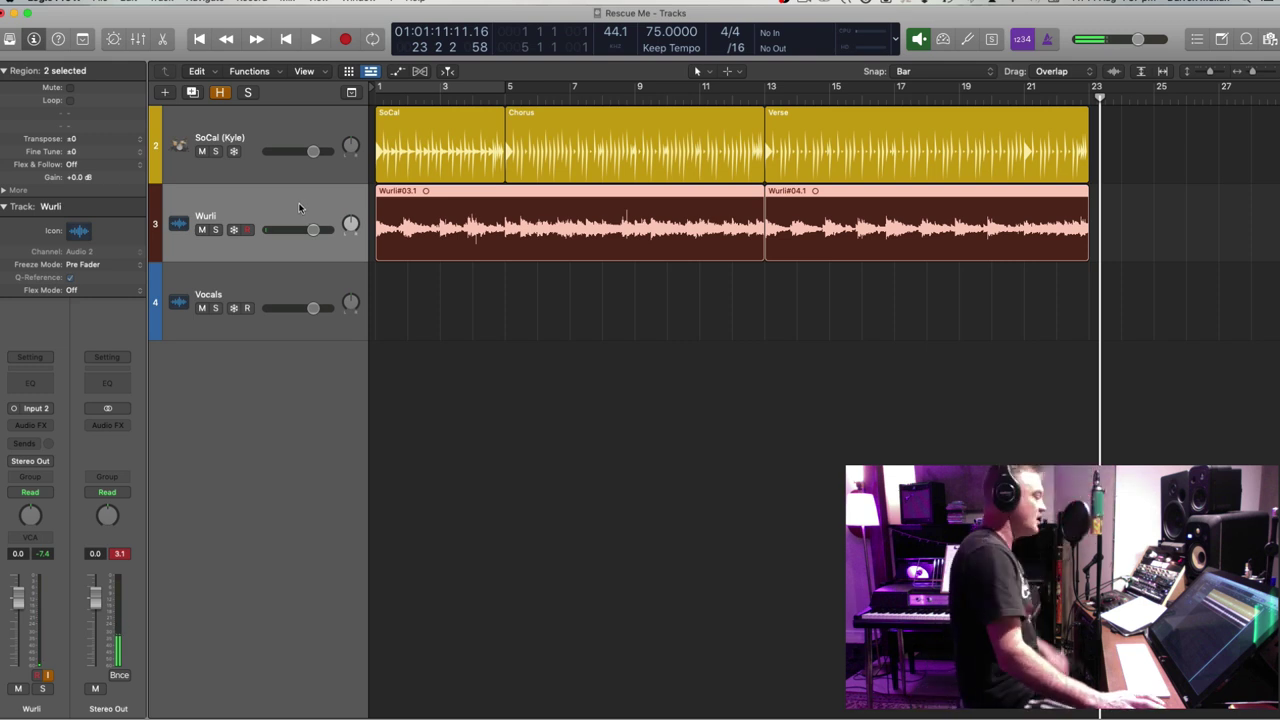
Select the Vocals track, insert a stereo Limiter with default settings on Stereo Out, and return the playhead to the song start
left_click(290, 284)
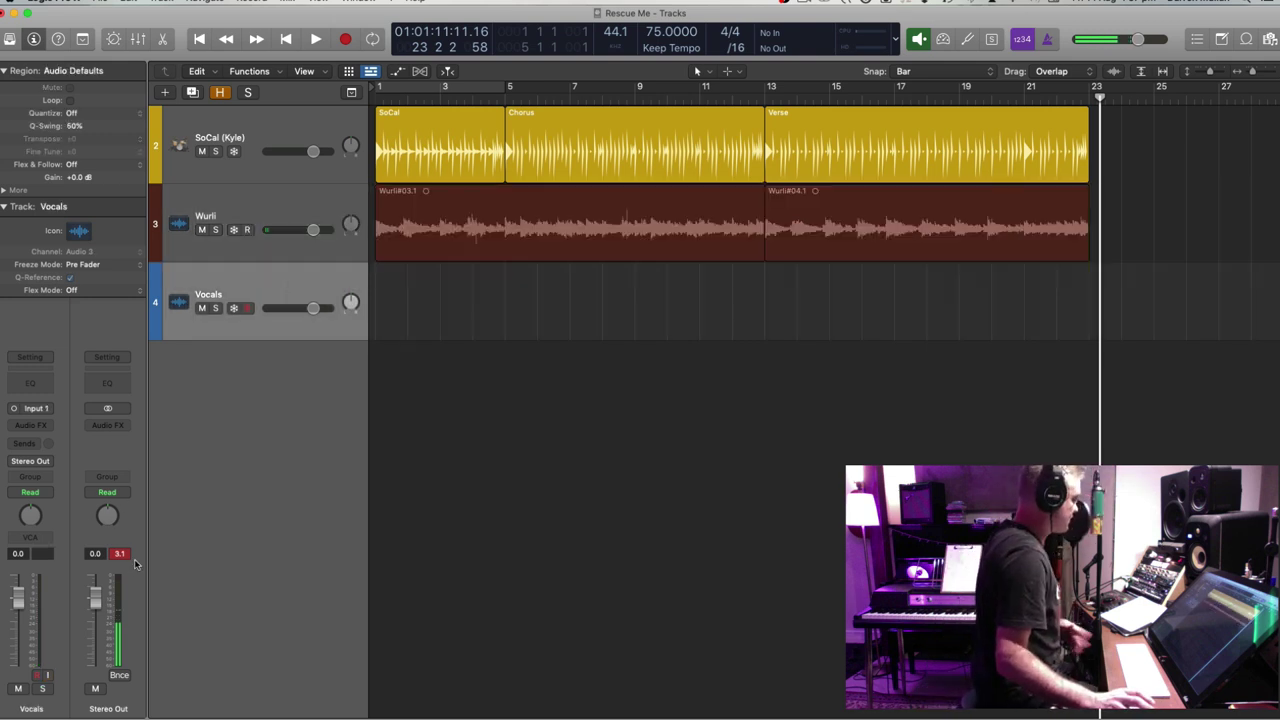
left_click(125, 426)
mouse_move(160, 534)
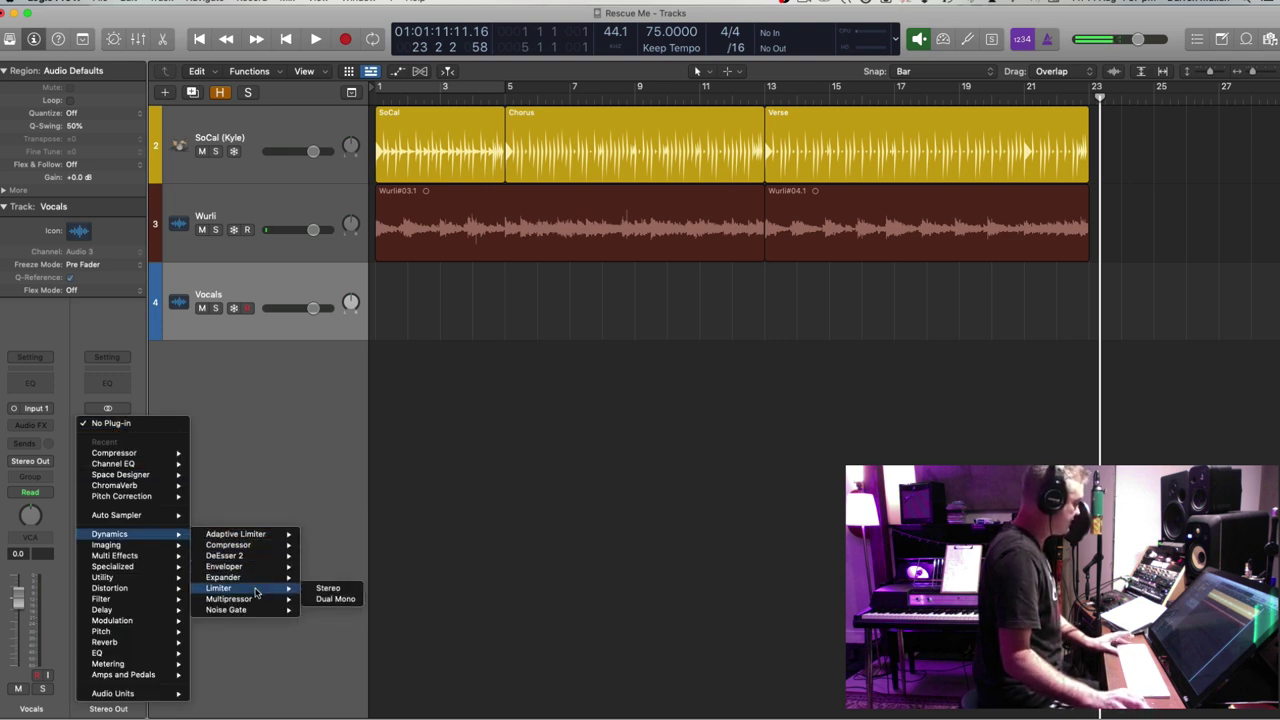
left_click(328, 589)
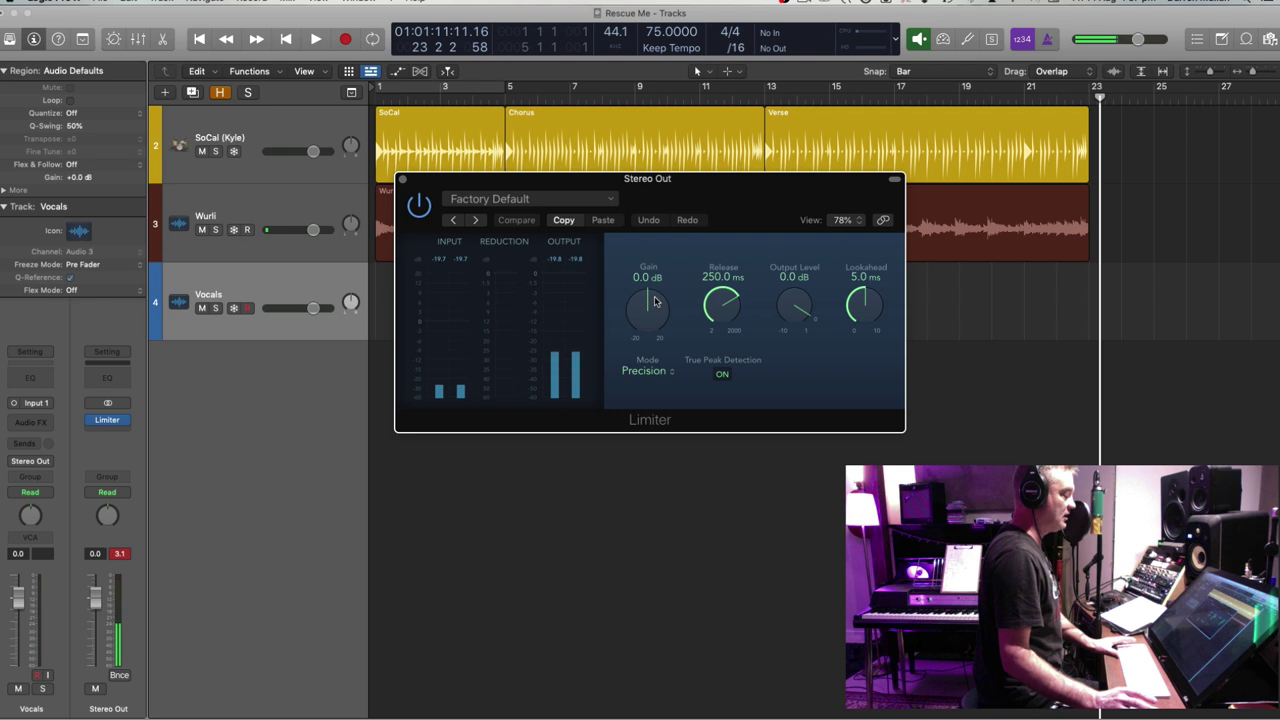
left_click(401, 180)
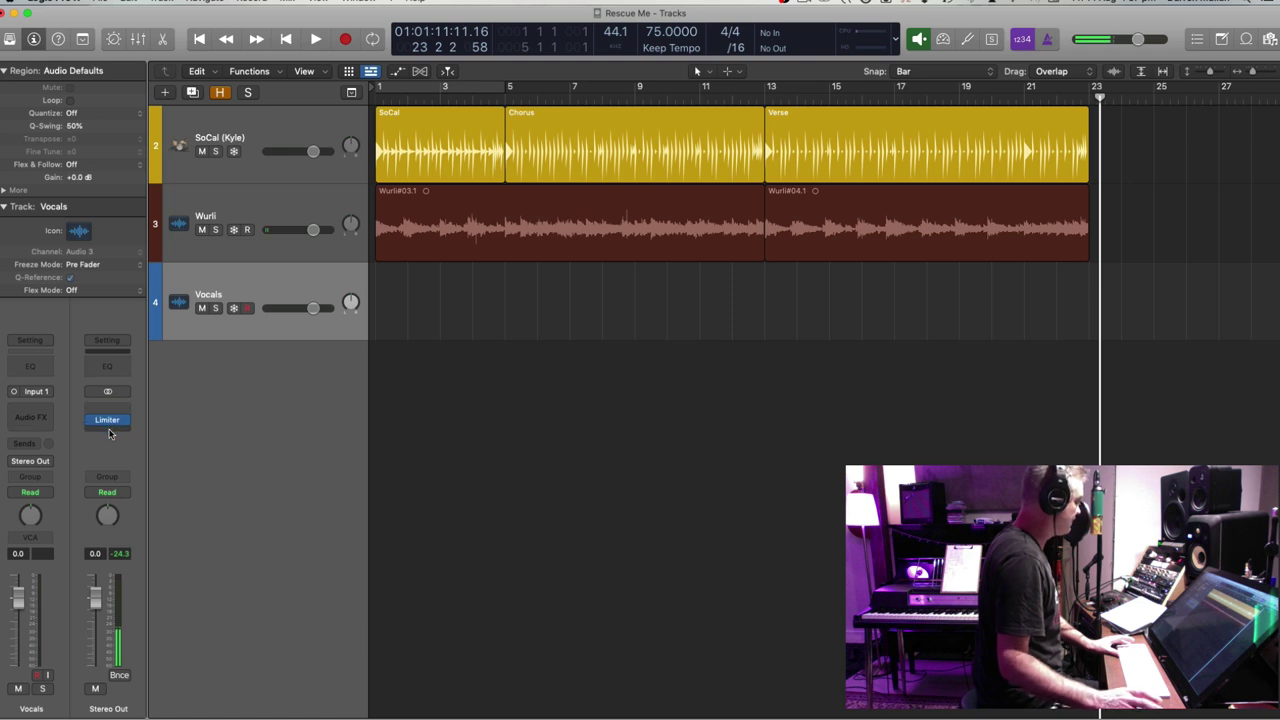
key("space")
key("Return")
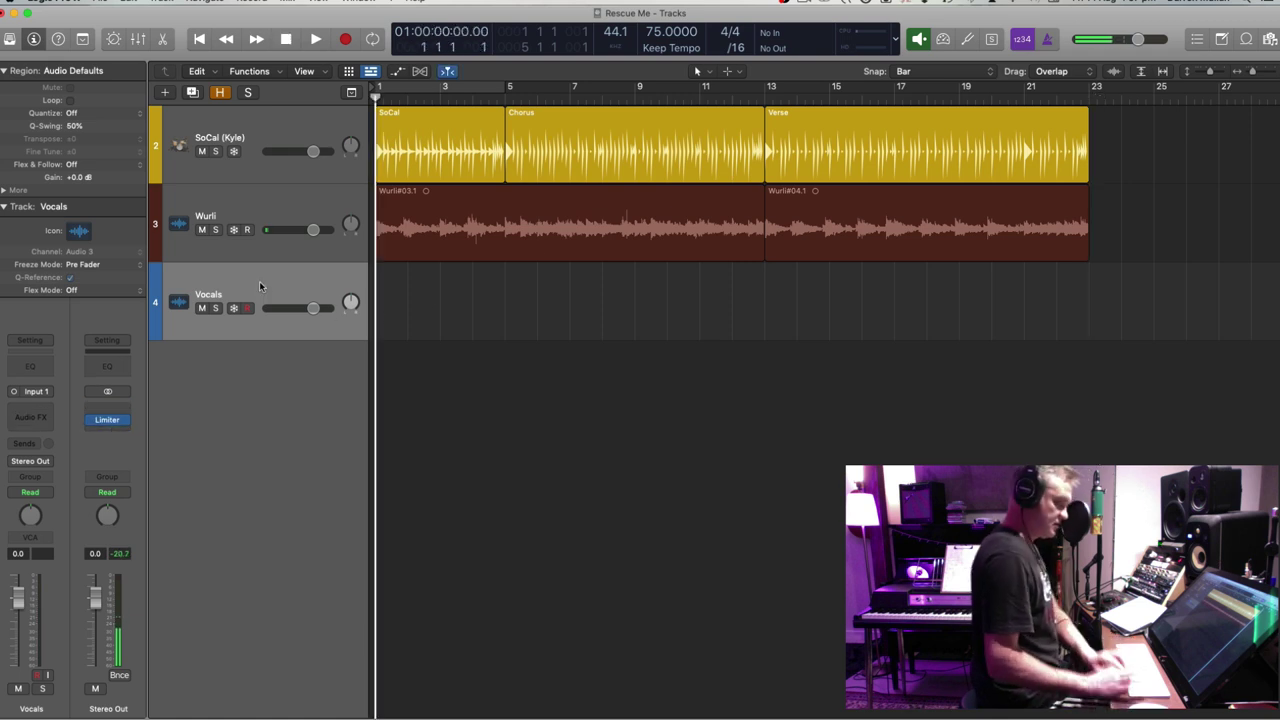
Change the Vocals track's color to light cyan-blue and close the color palette
key("alt+c")
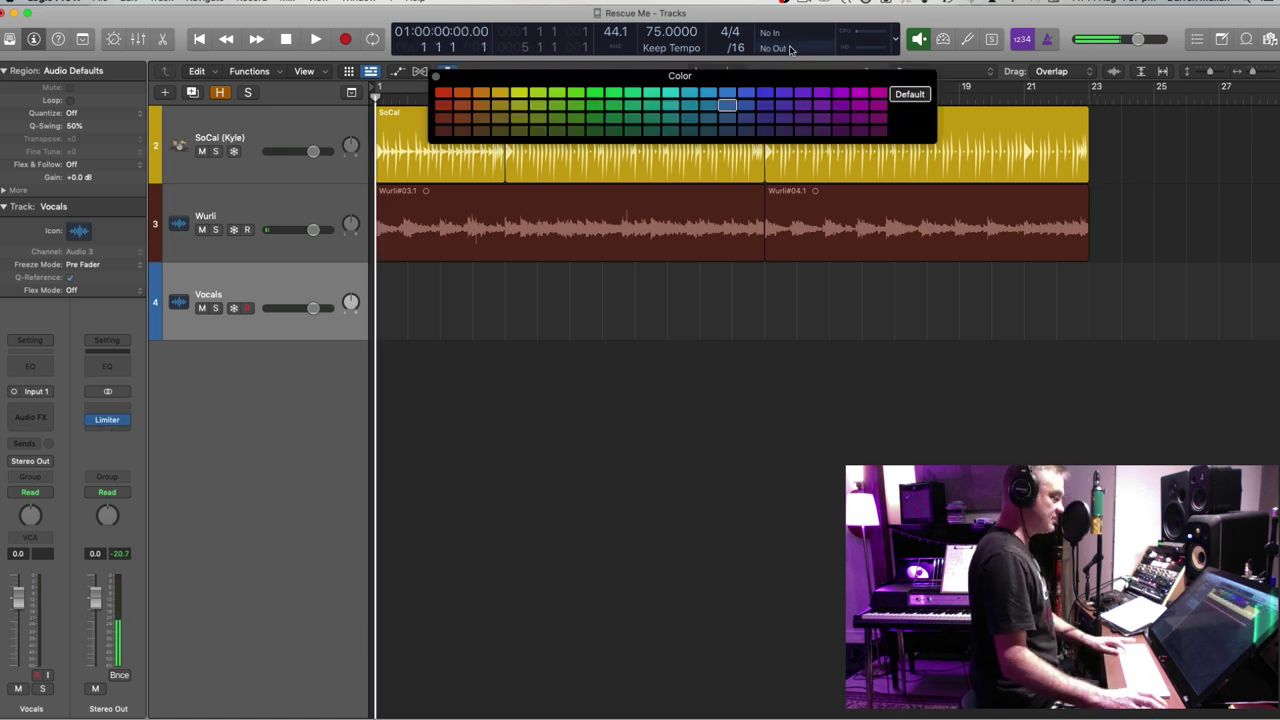
left_click(691, 94)
key("alt+c")
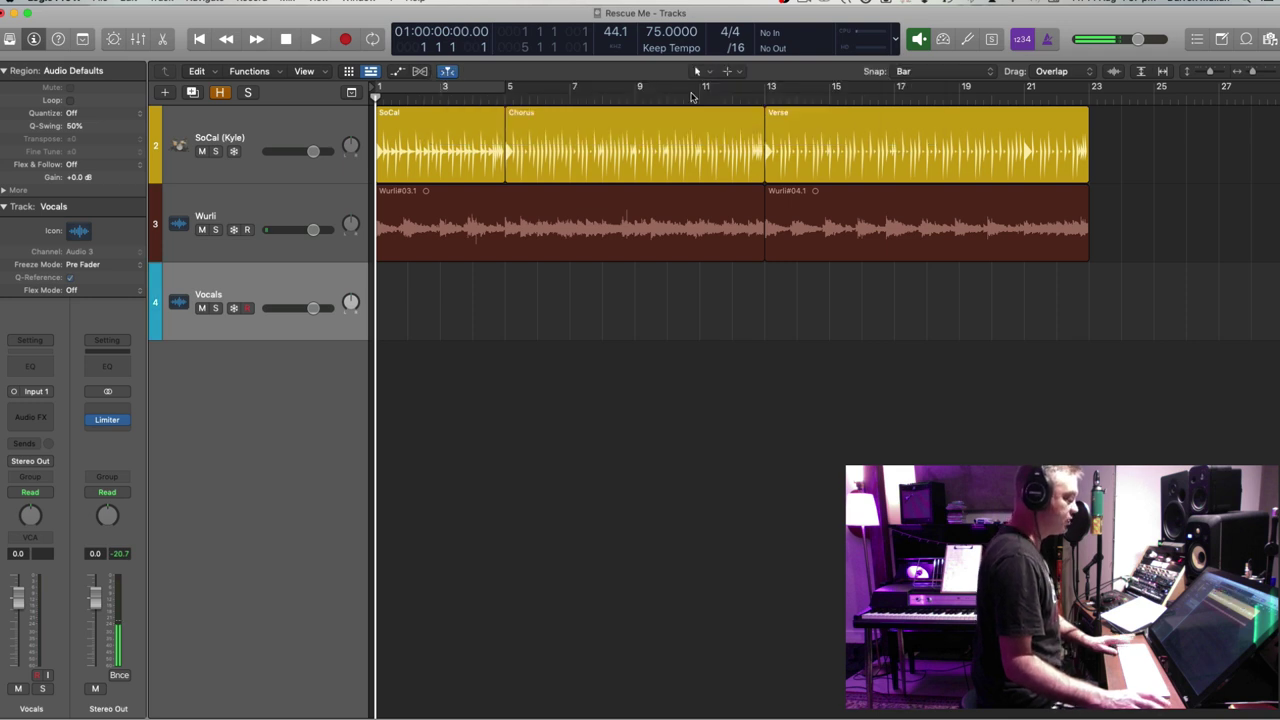
Show the hidden tracks and add a Bus 1 send to the Vocals channel
left_click(221, 93)
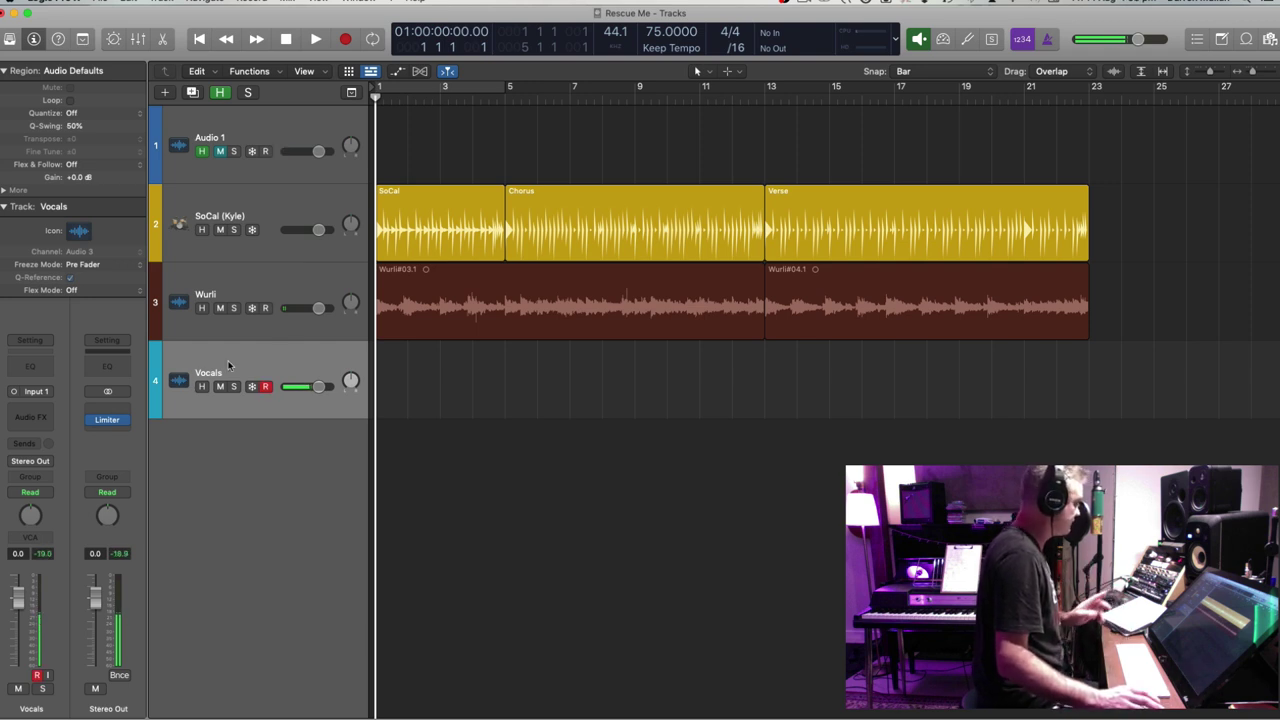
left_click(34, 444)
mouse_move(42, 460)
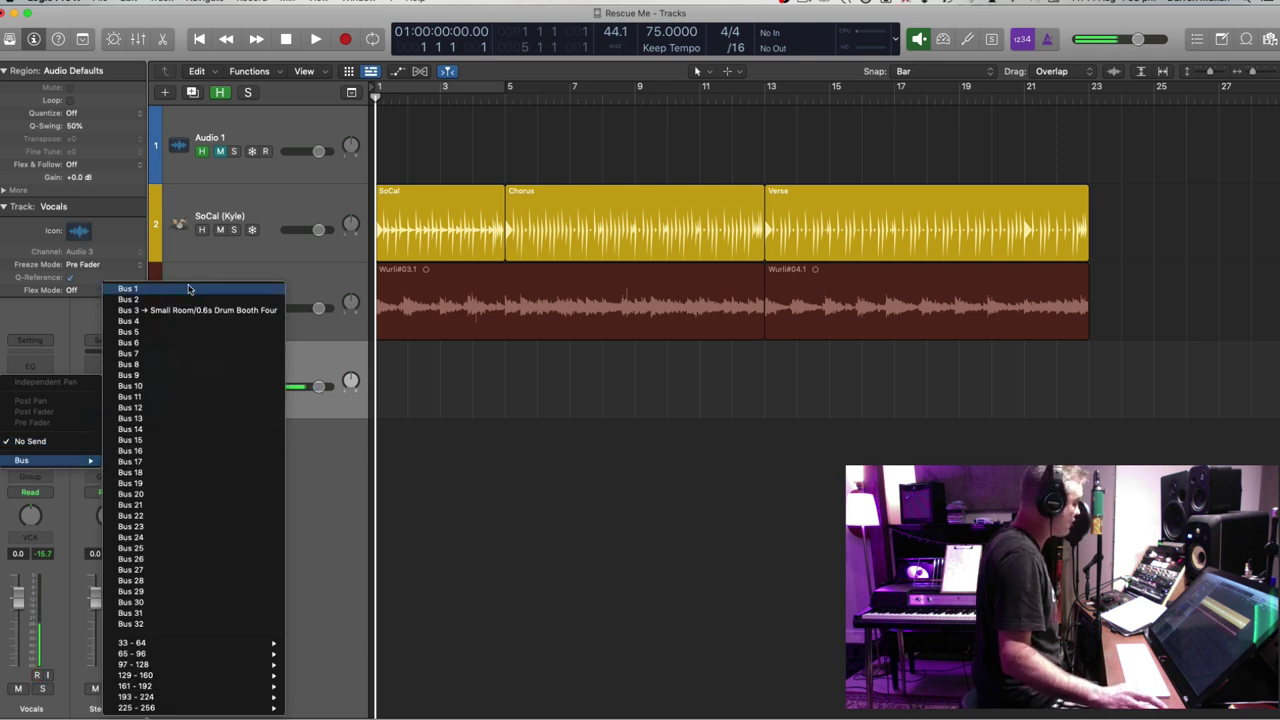
left_click(548, 481)
left_click(36, 445)
mouse_move(41, 461)
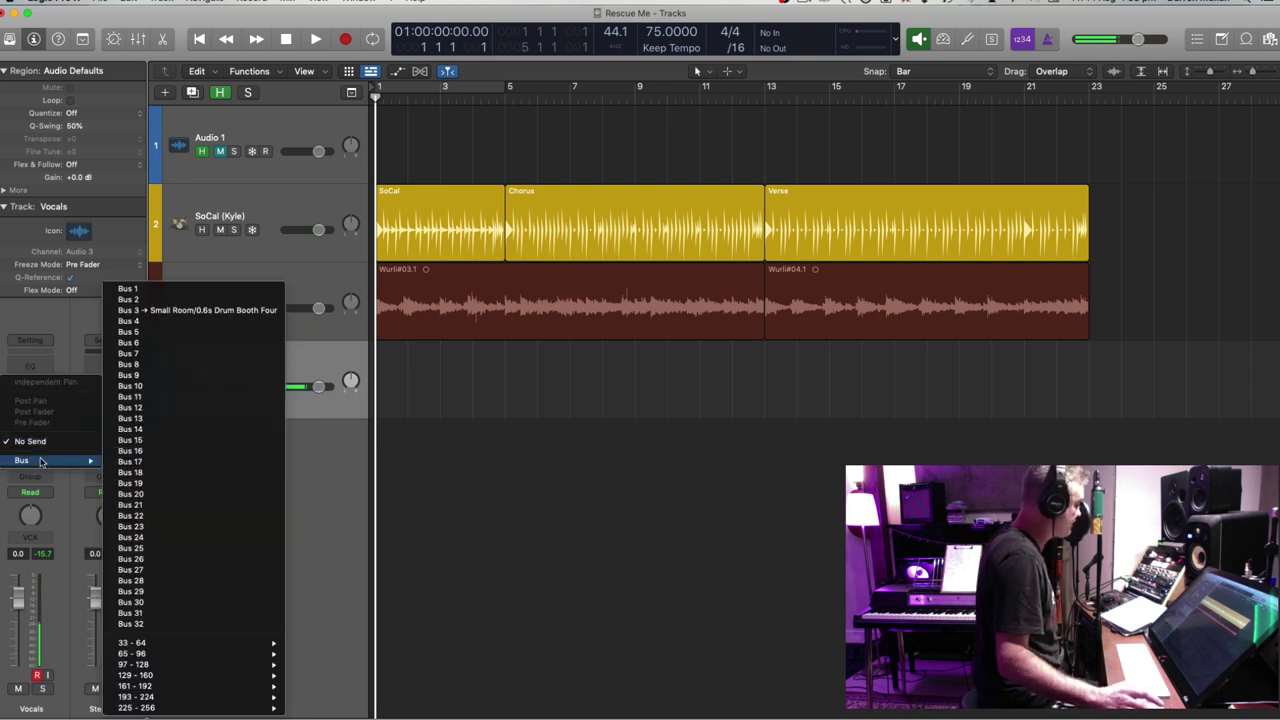
left_click(145, 290)
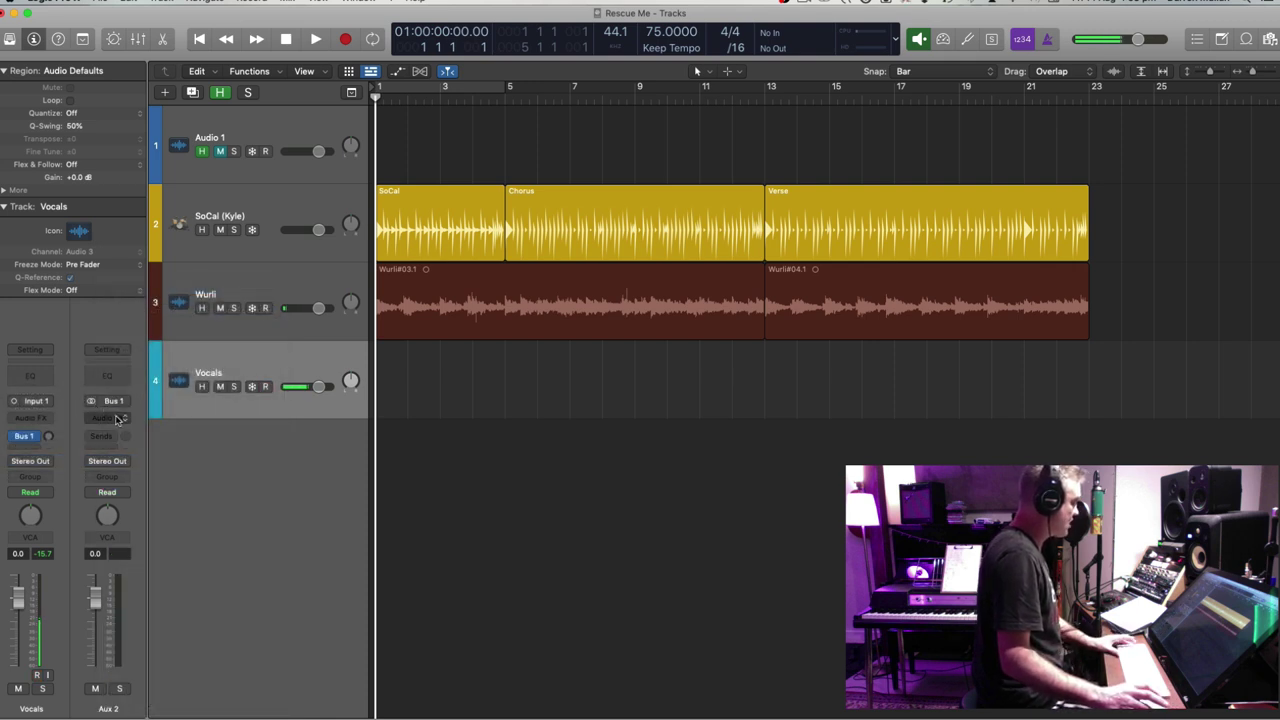
Insert ChromaVerb on the Bus 1 aux channel, load the Dirty Chamber preset from Chambers, and close the plug-in window
left_click(116, 419)
mouse_move(140, 634)
mouse_move(240, 634)
left_click(325, 635)
left_click(517, 197)
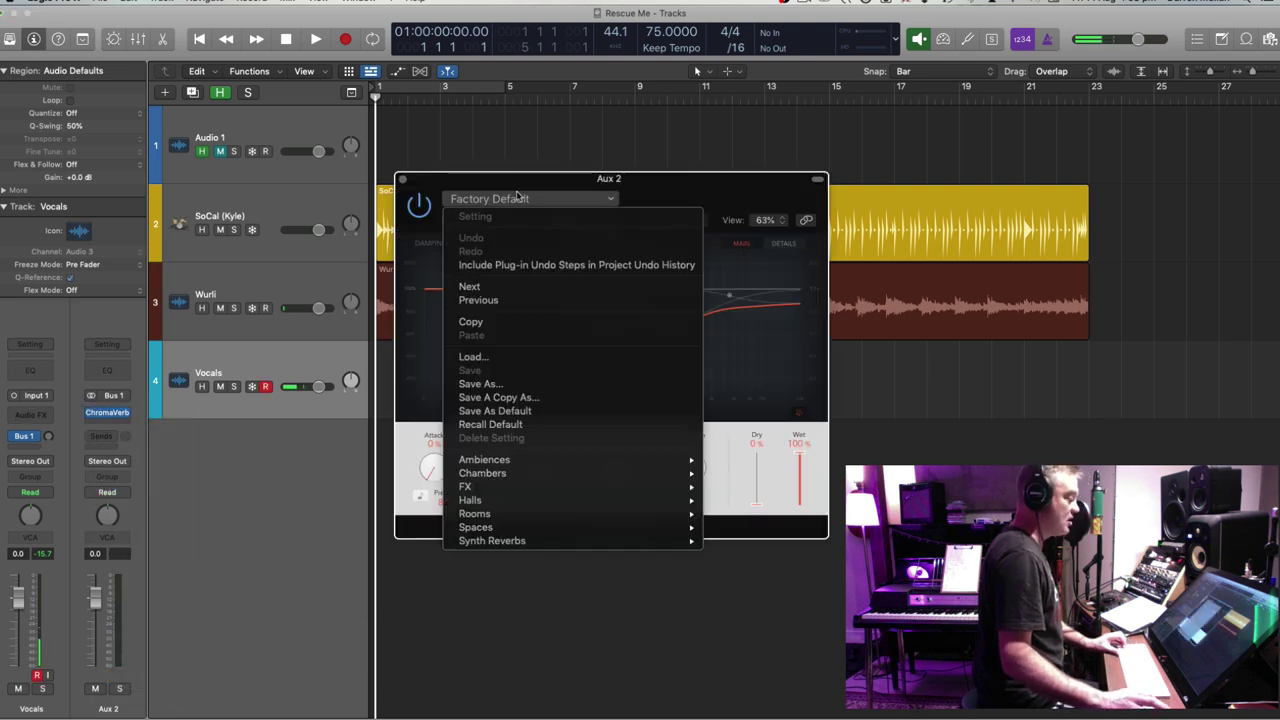
mouse_move(566, 473)
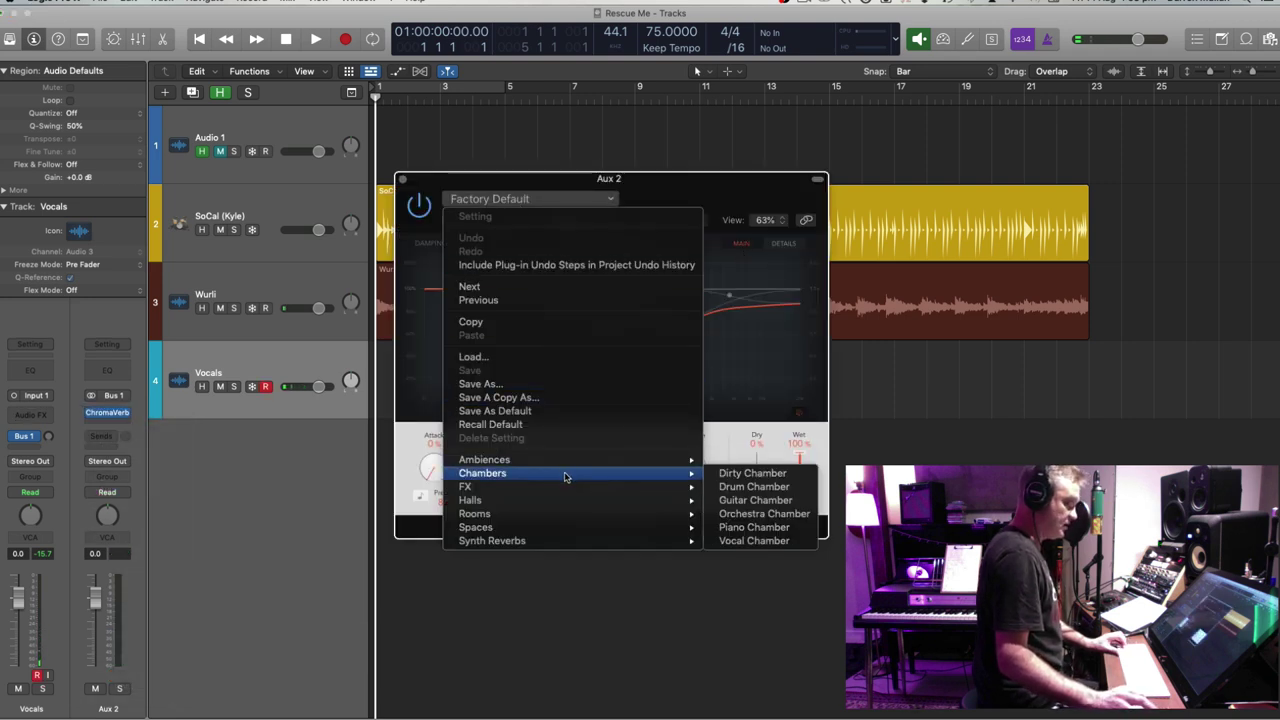
left_click(745, 473)
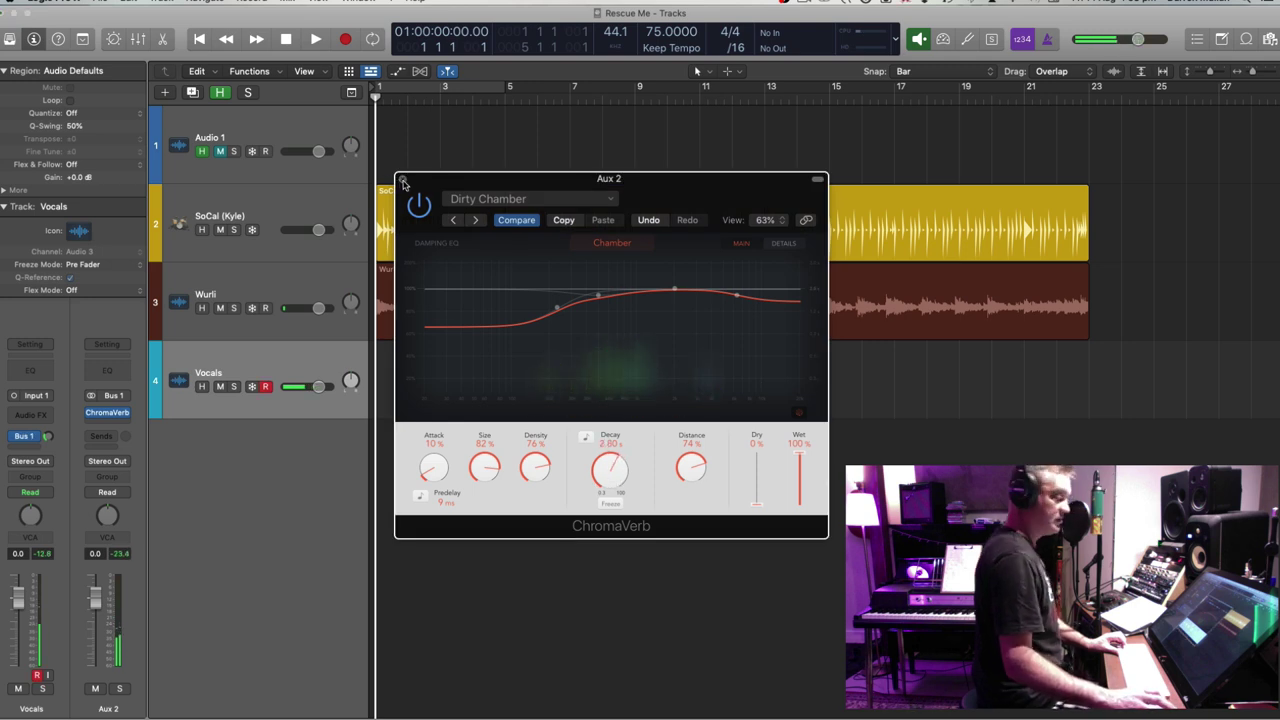
left_click(402, 179)
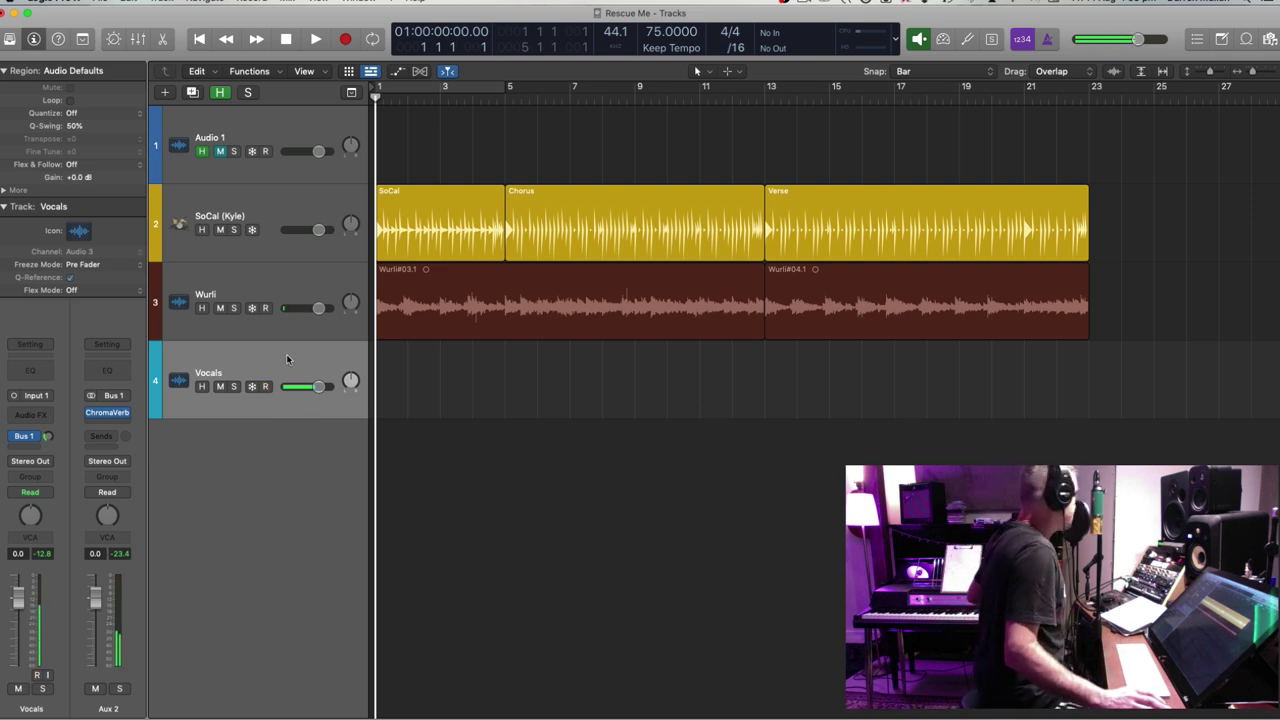
Slightly reduce the track height while keeping the whole song in view in the Tracks area
key("super+Up")
key("super+Up")
key("super+Down")
key("super+Down")
key("super+Down")
key("super+Down")
key("super+Right")
key("super+Up")
key("super+Up")
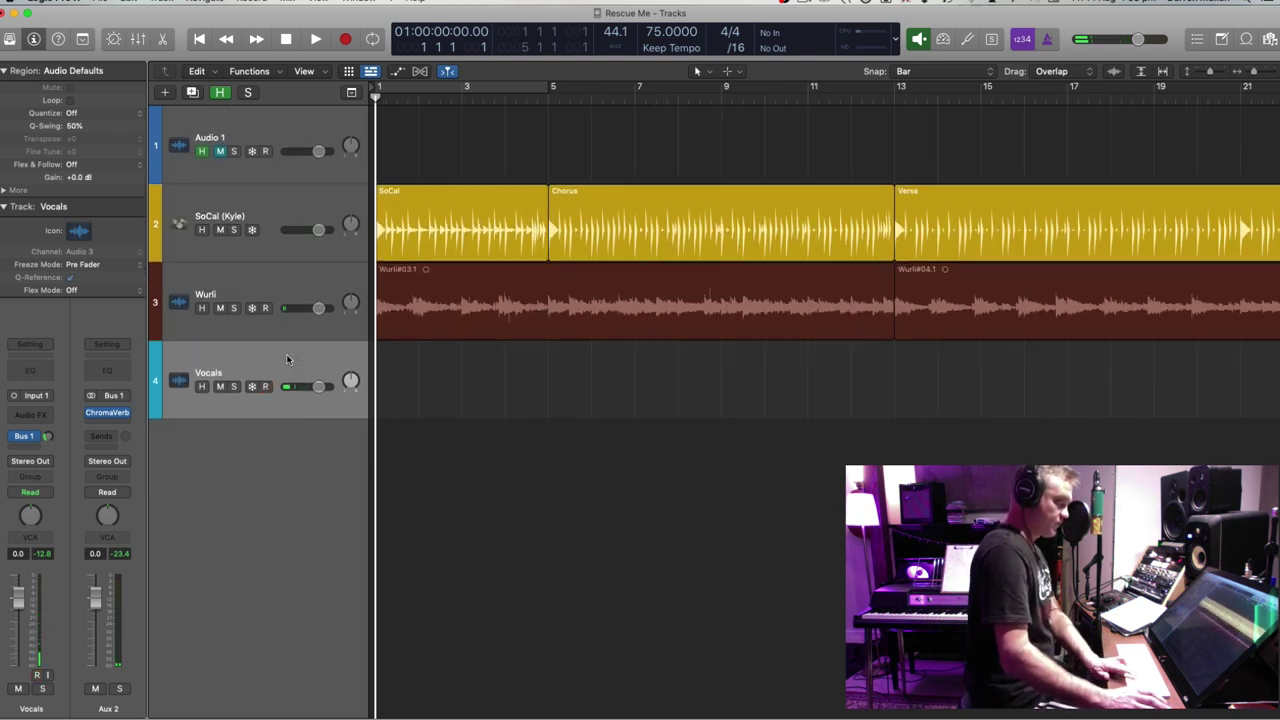
key("super+Up")
key("super+Left")
Move the playhead to the Chorus start at bar 5, and step it back to bar 4
key("period")
key("period")
key("period")
key("period")
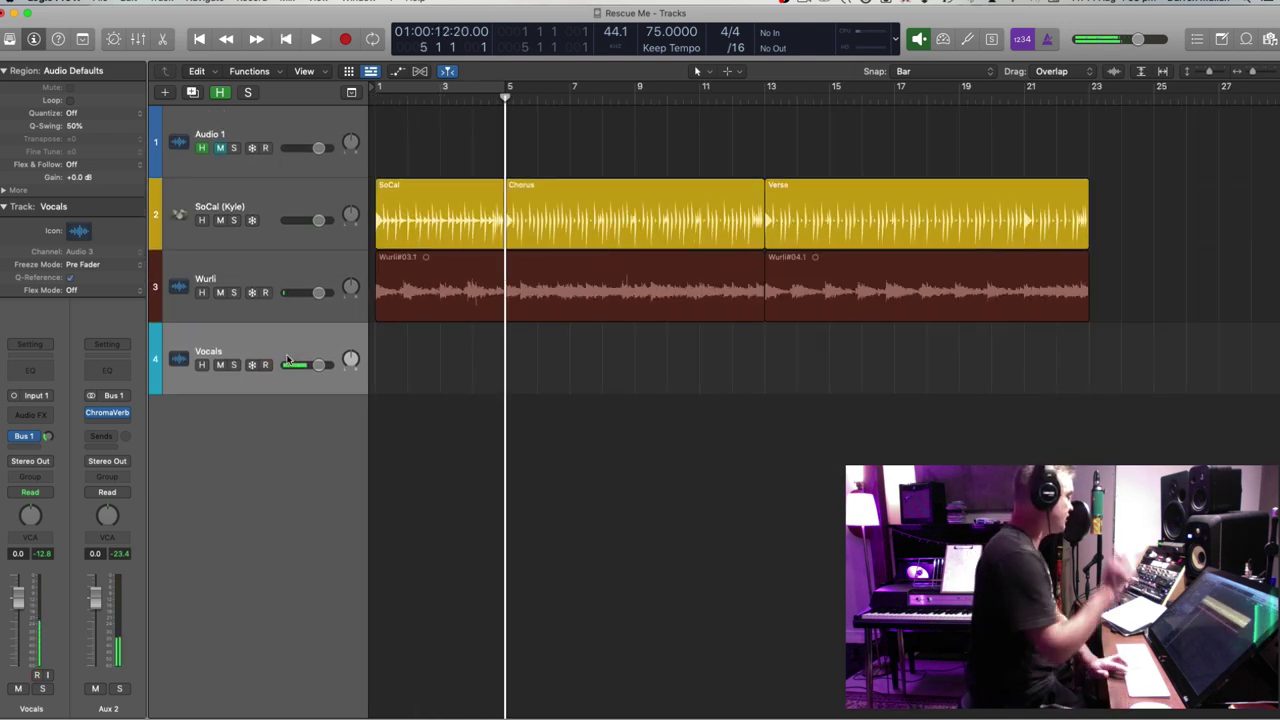
key("comma")
key("alt+r")
key("period")
key("comma")
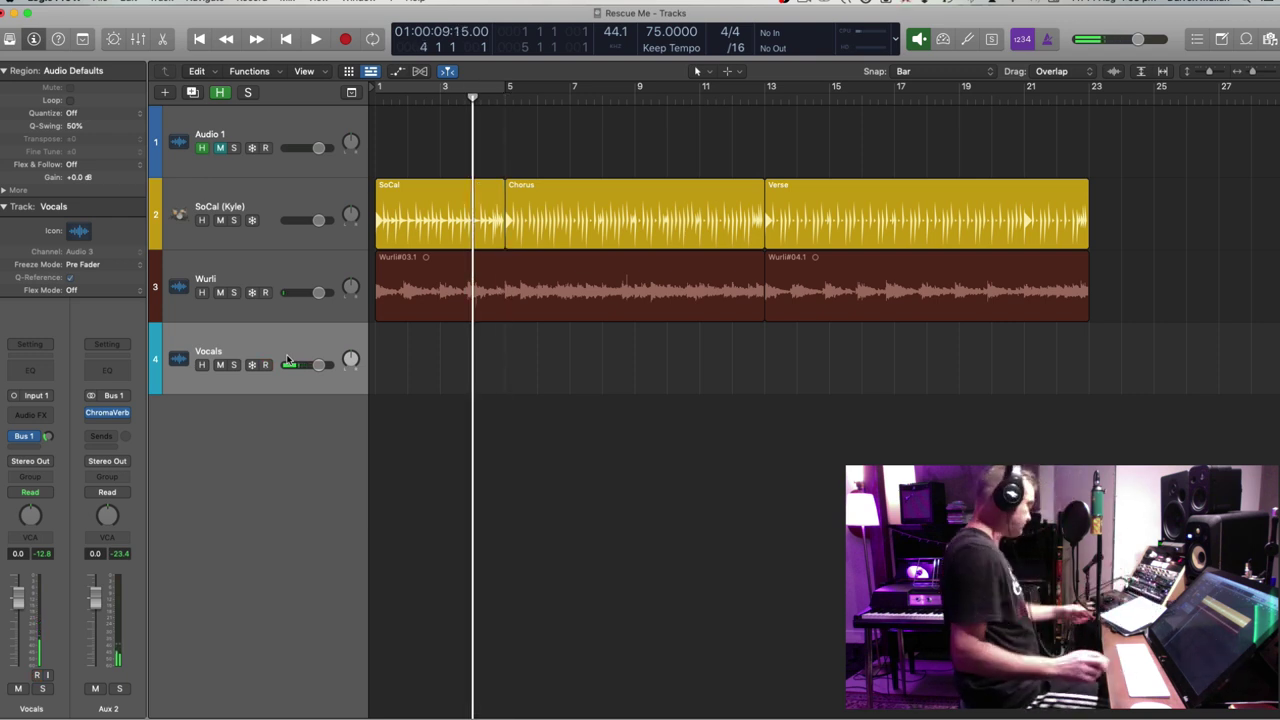
key("alt+r")
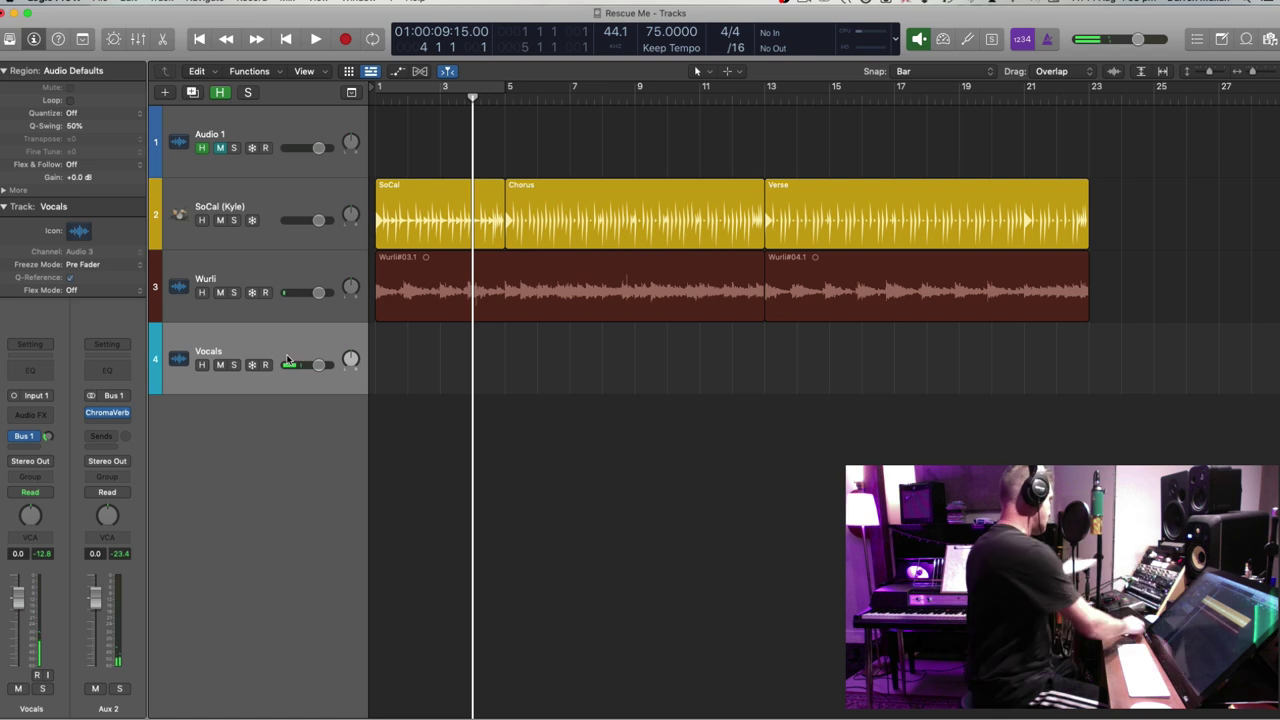
key("alt+r")
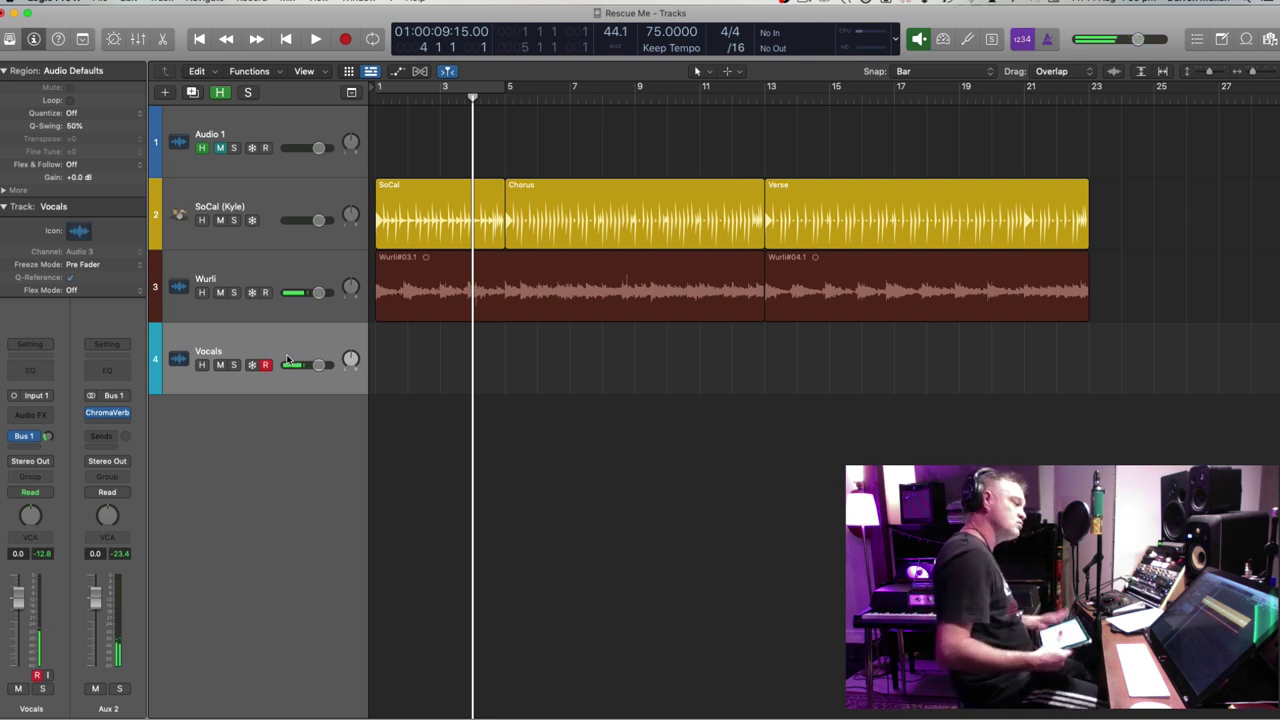
Turn off input monitoring on the Wurli track, leaving it unmuted, and reselect the Vocals track with the playhead at the song start
left_click(265, 279)
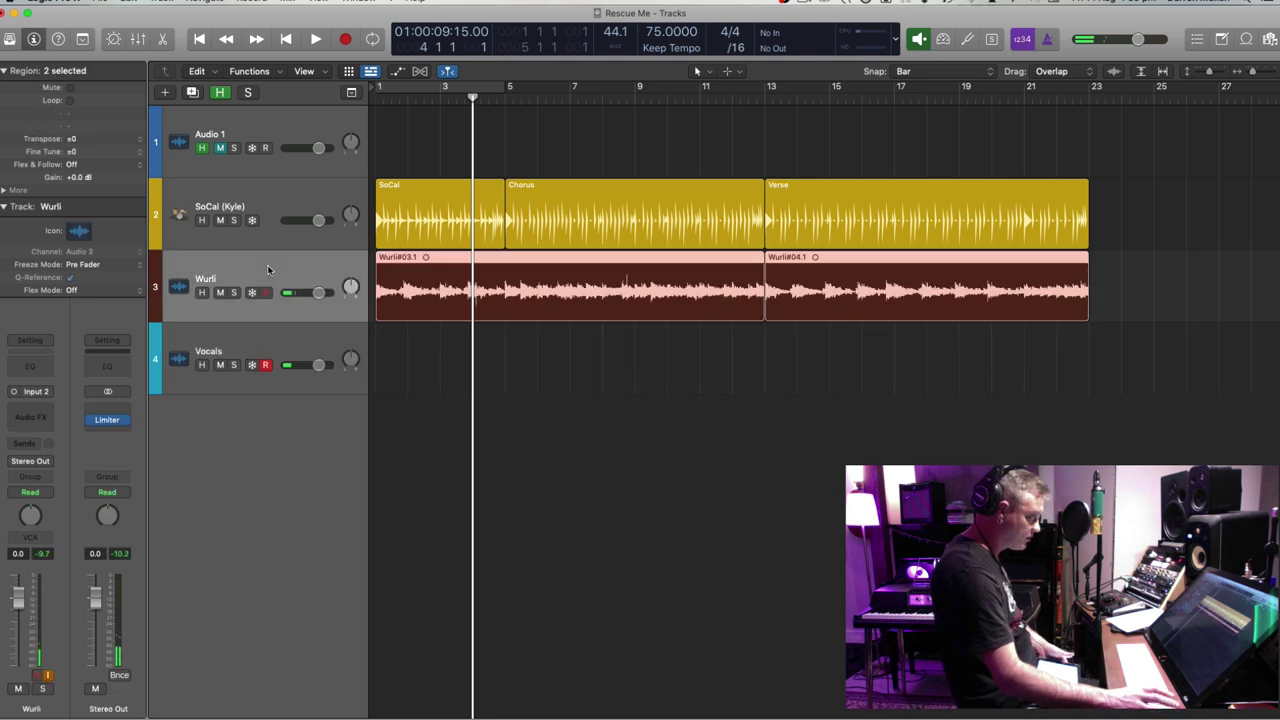
left_click(219, 293)
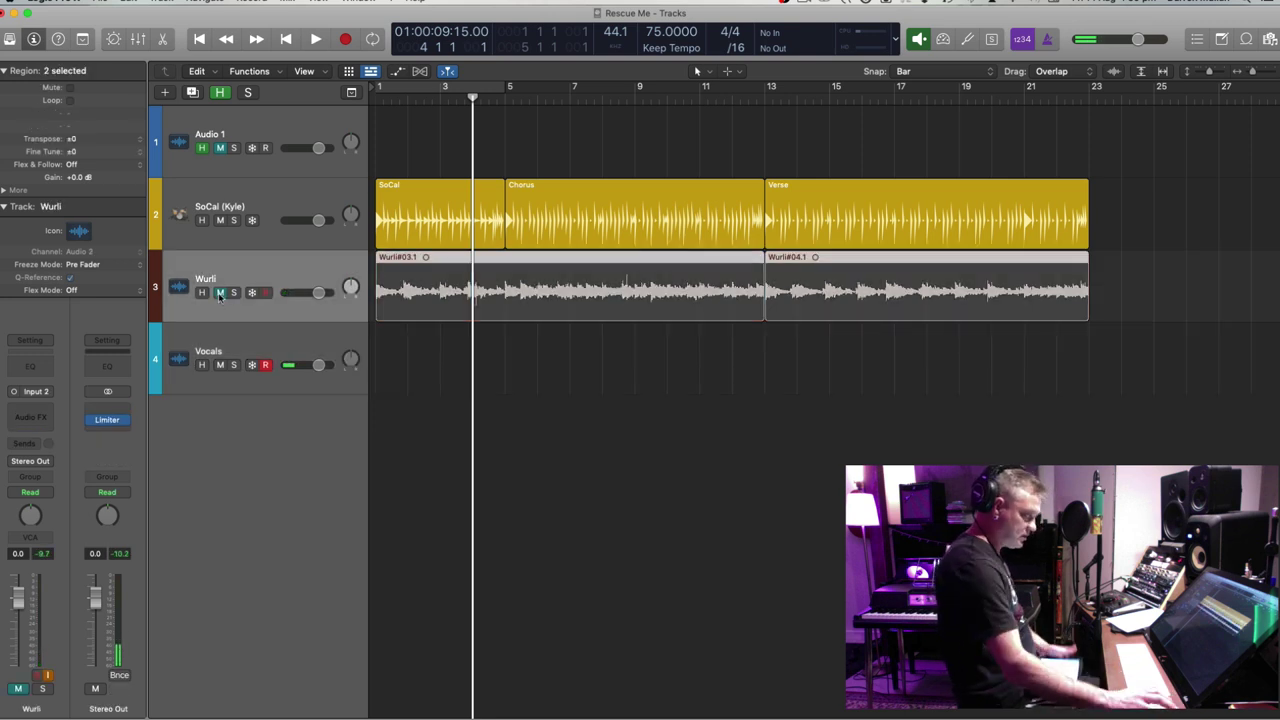
left_click(220, 293)
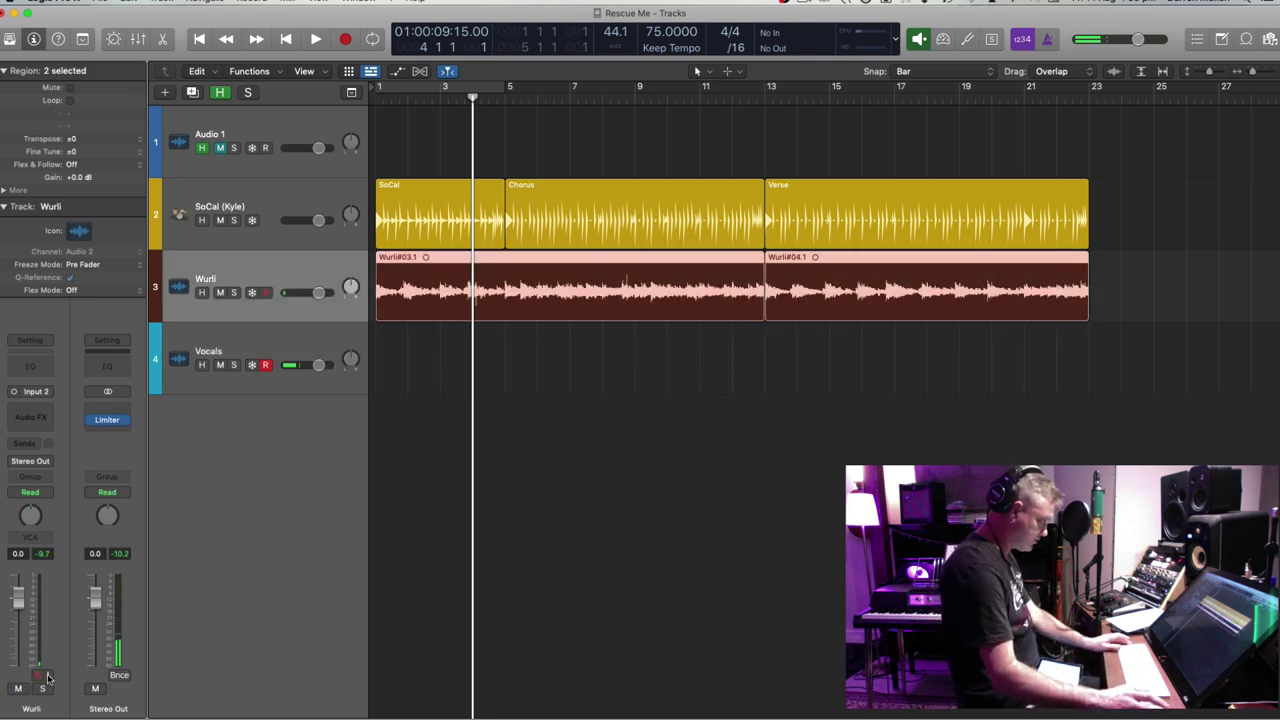
left_click(286, 333)
key("Return")
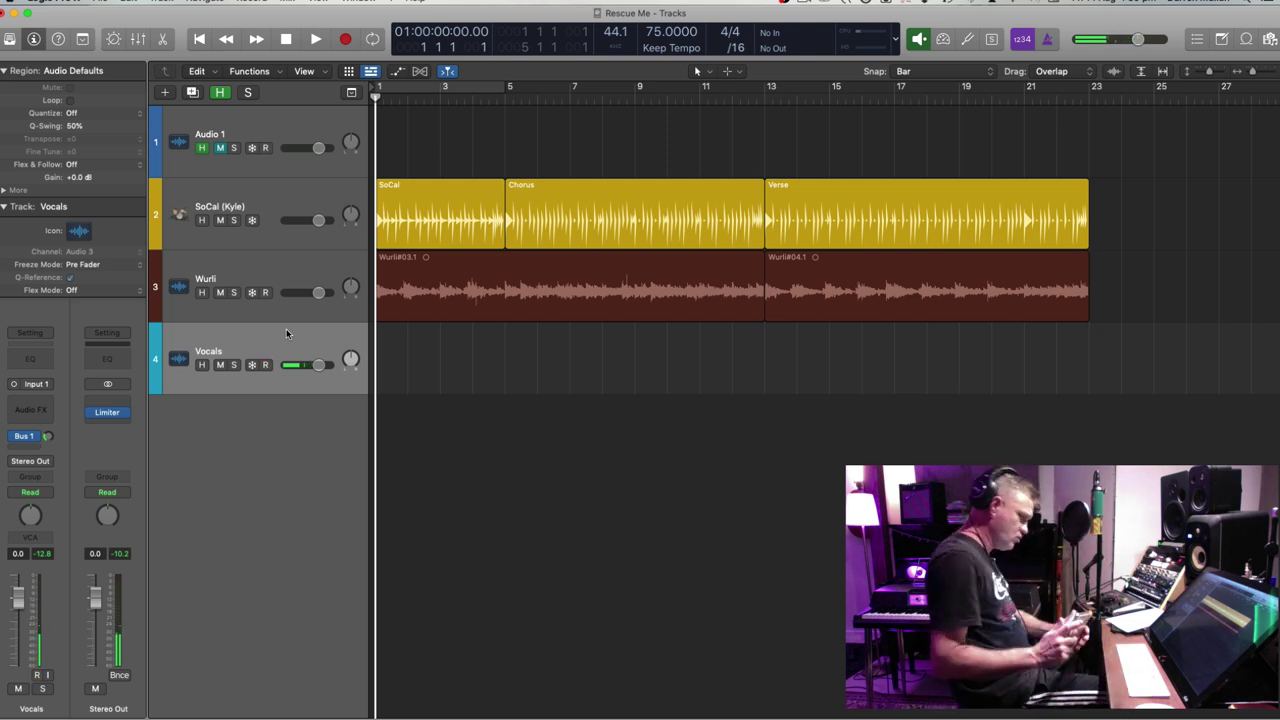
Record a Vocals take from bar 5 through the Chorus and Verse, stop just past bar 23, and deselect the region
key("period")
key("period")
key("period")
key("period")
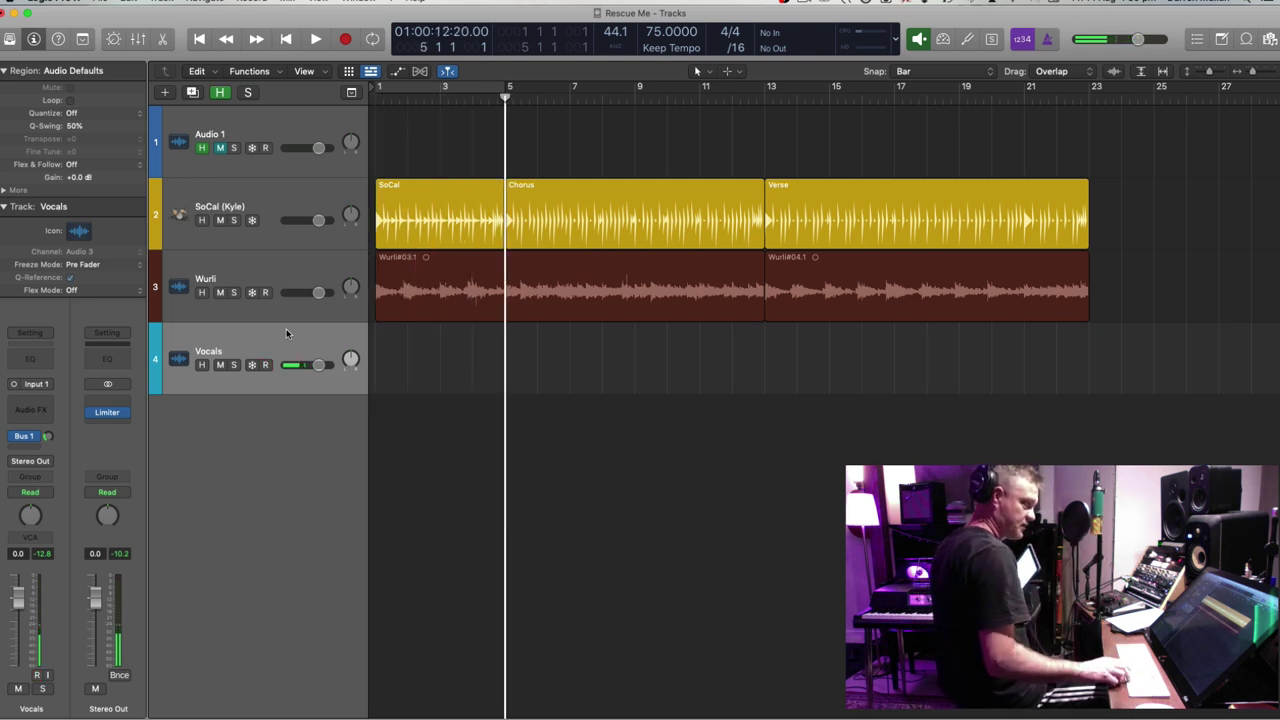
key("r")
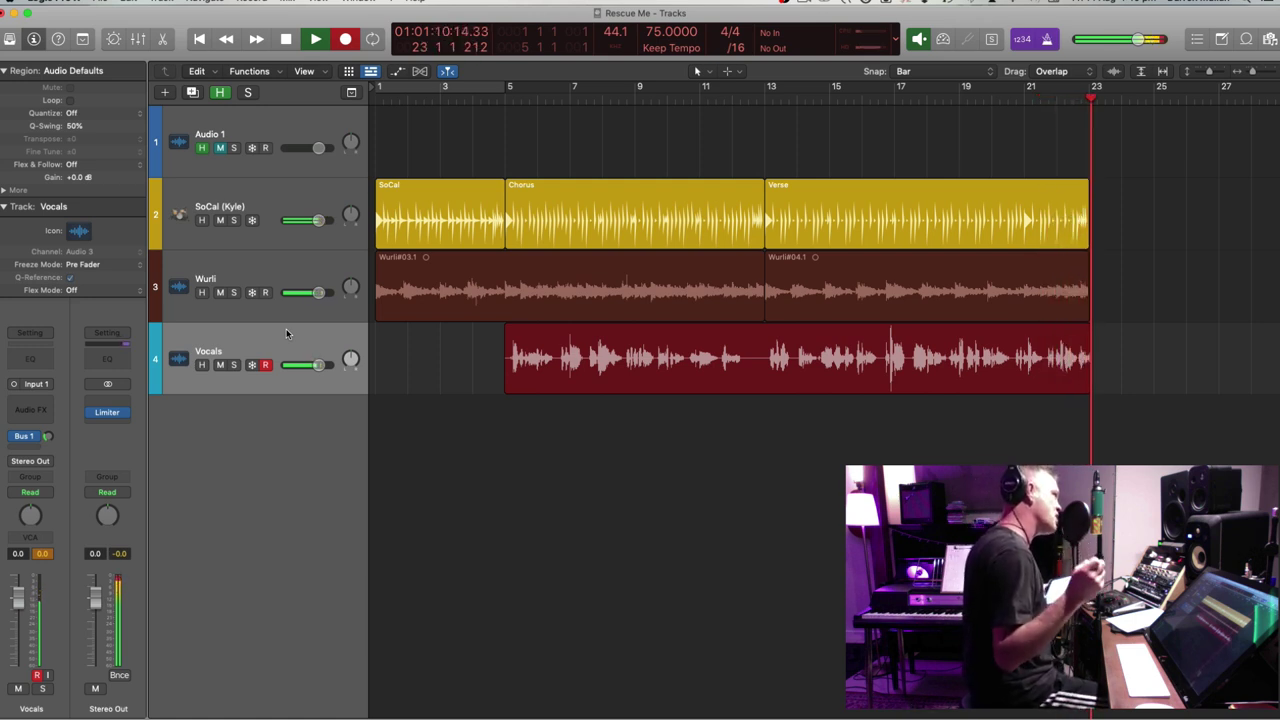
key("space")
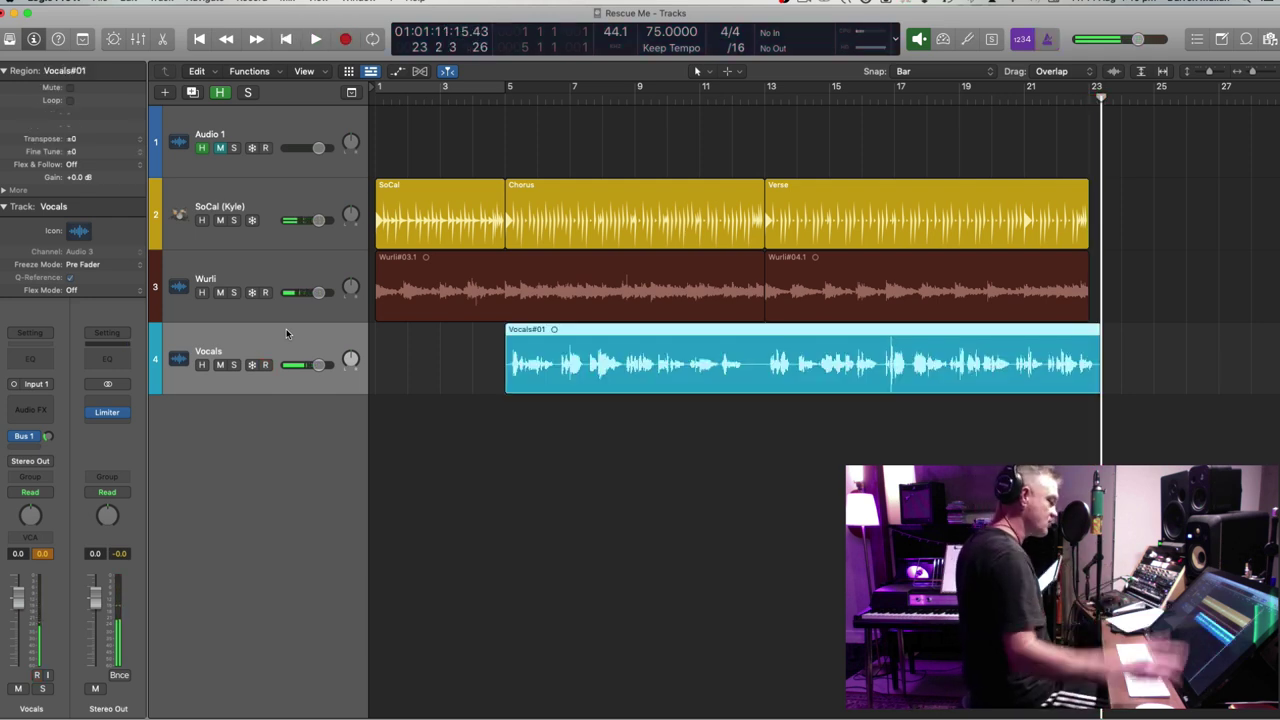
left_click(1215, 327)
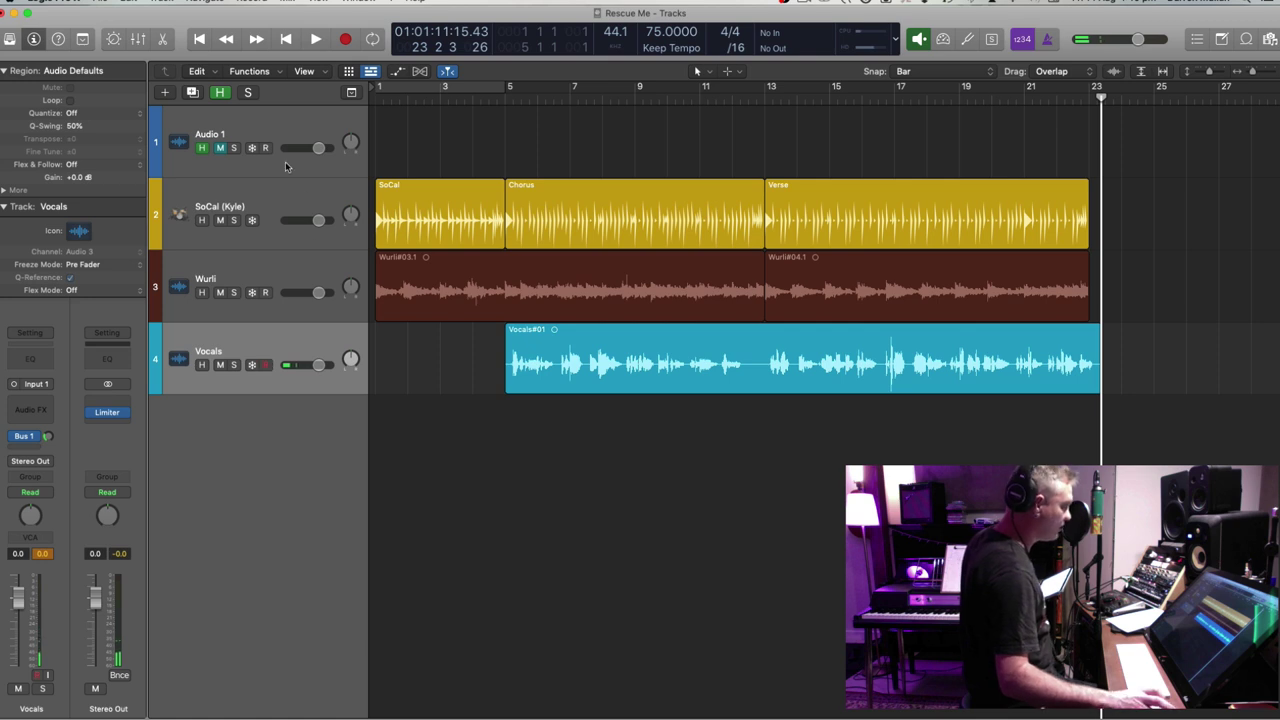
Unmute the Audio 1 track, reselect the Vocals track with no region selected, and return the playhead to the song start
left_click(281, 120)
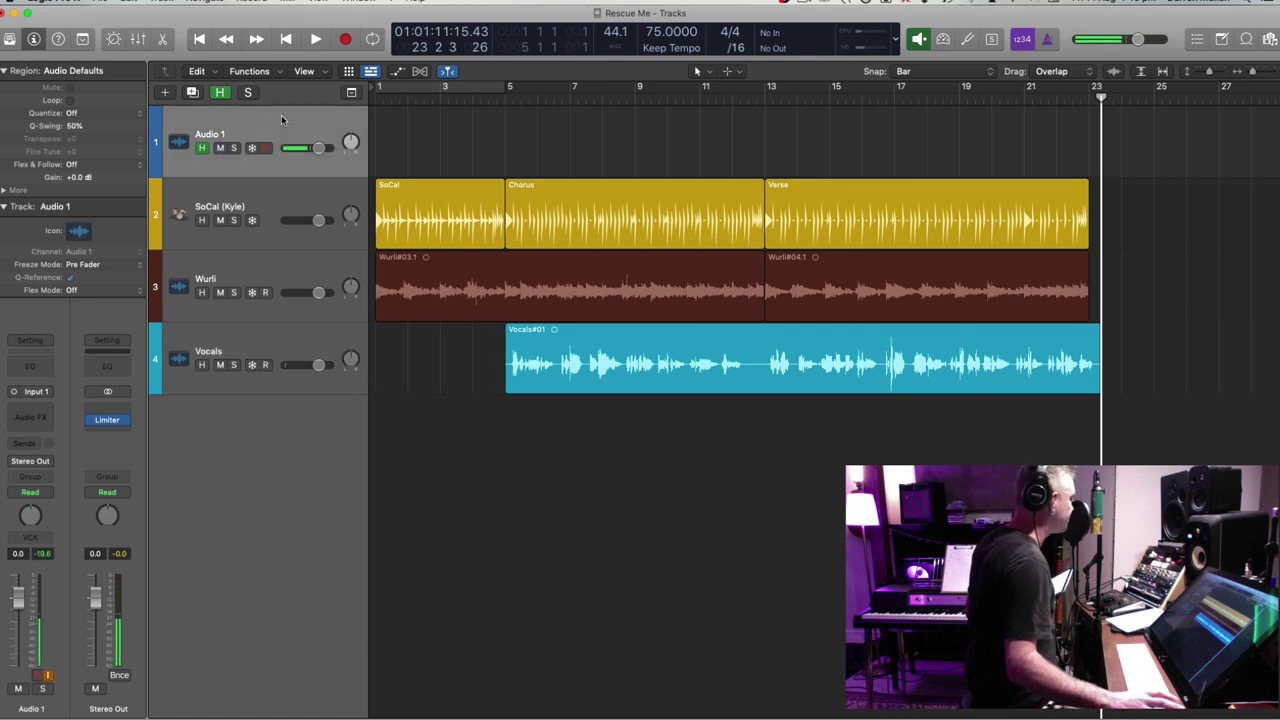
left_click(312, 339)
key("Return")
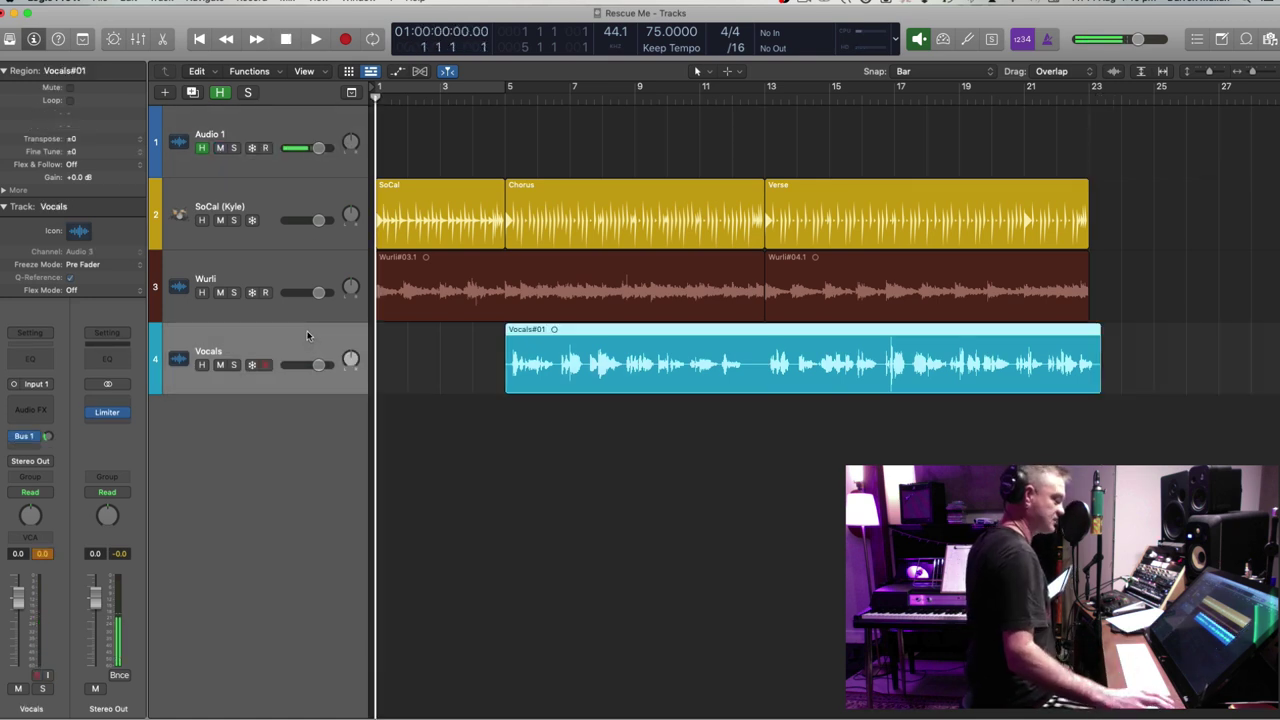
left_click(1180, 364)
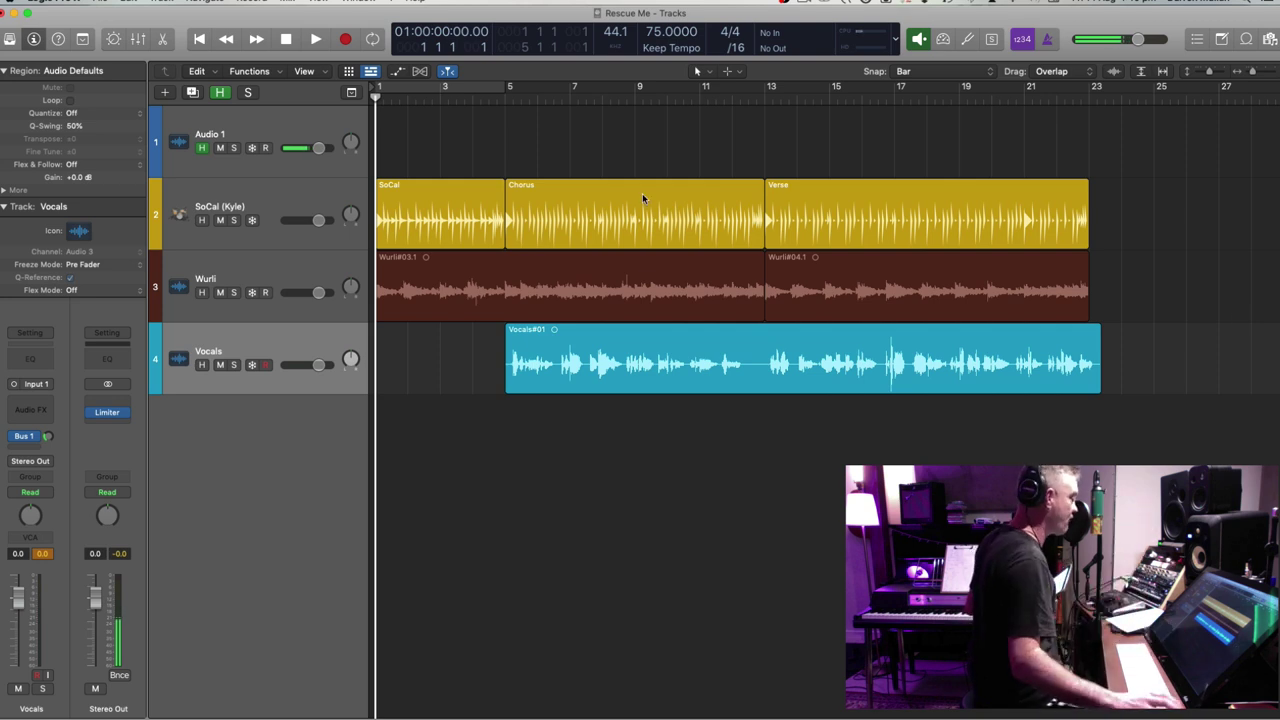
Show the global tracks, try copying the Chorus arrangement section to bar 23 after the Verse, and undo the copy
left_click(351, 92)
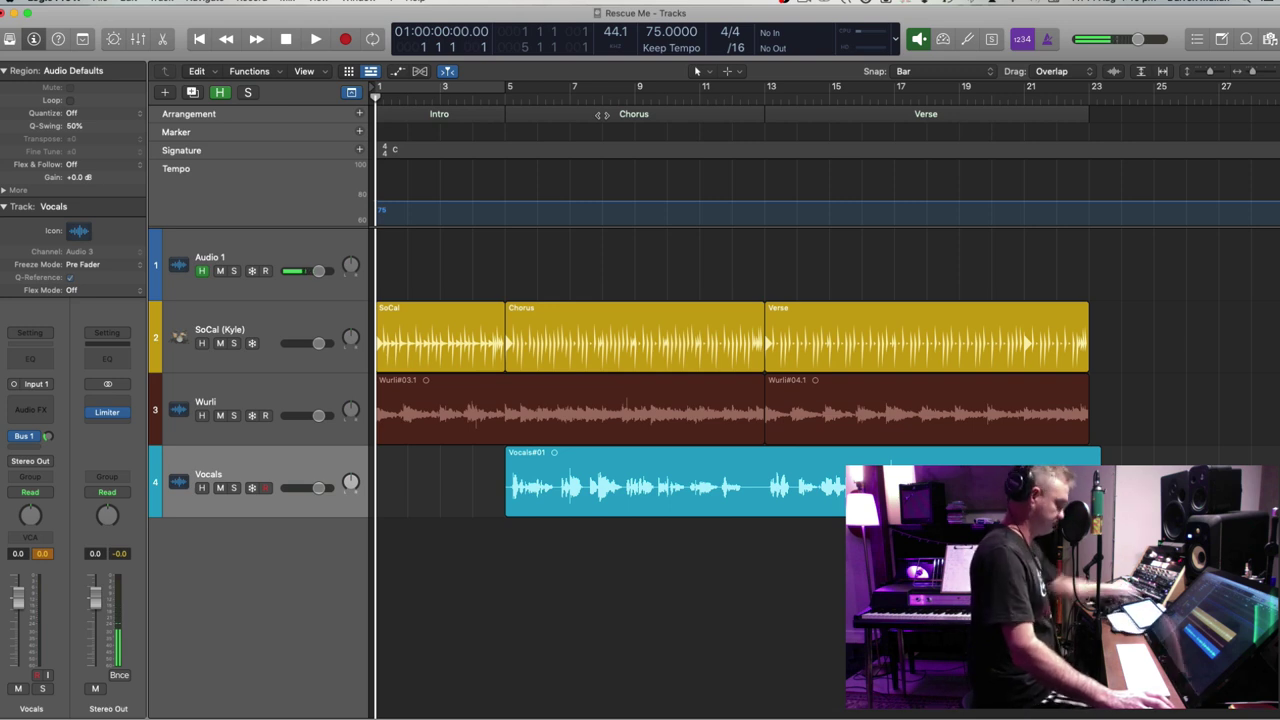
left_click(657, 113)
left_click_drag(657, 113, 1094, 113)
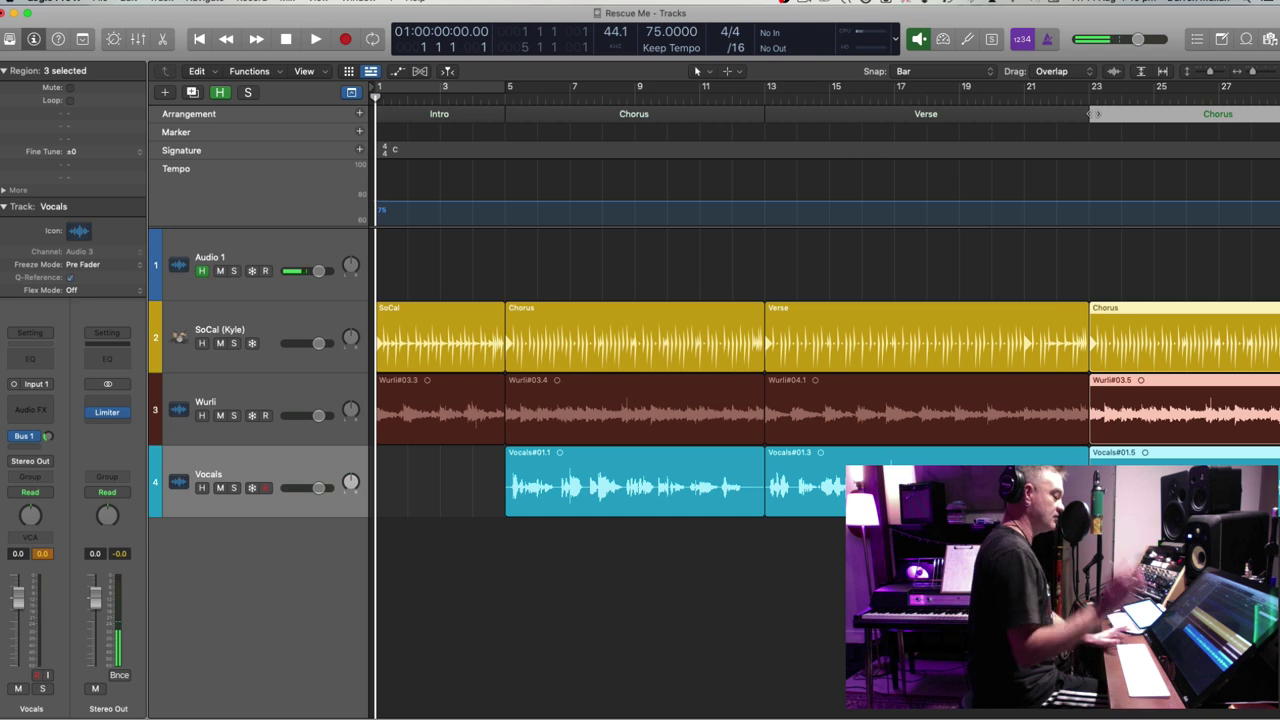
scroll(697, 71, "right", 10)
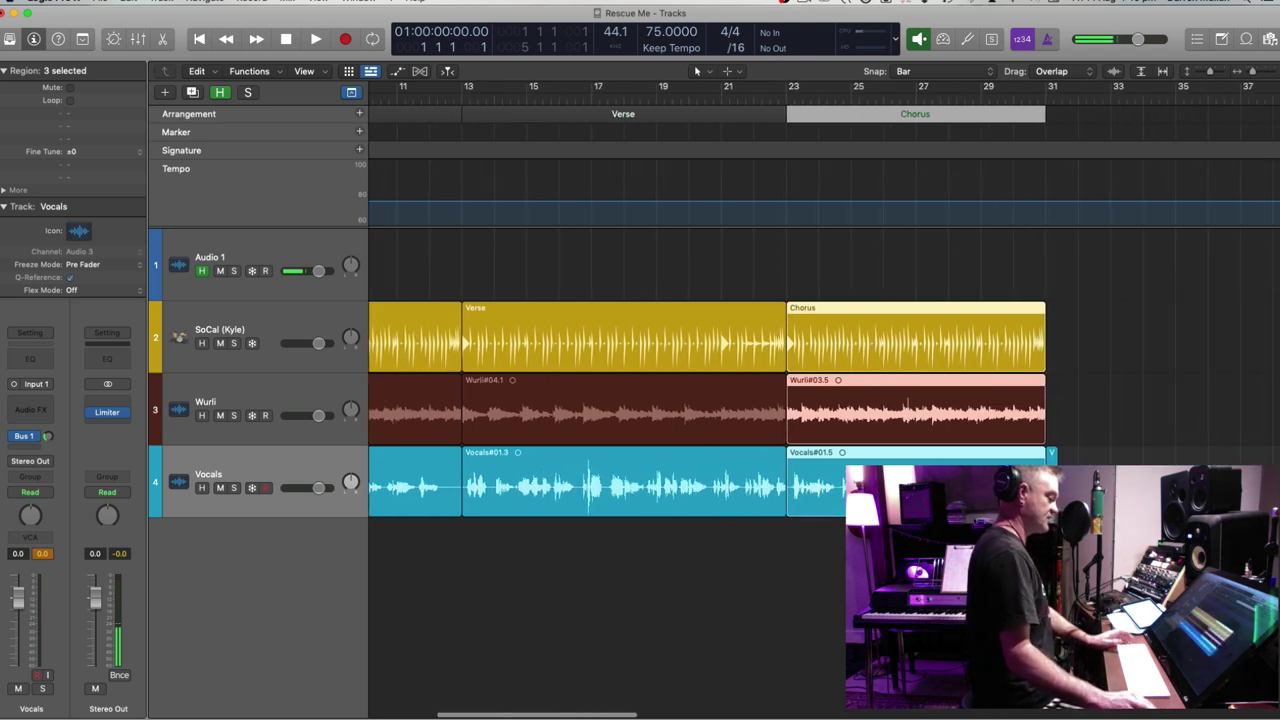
key("super+z")
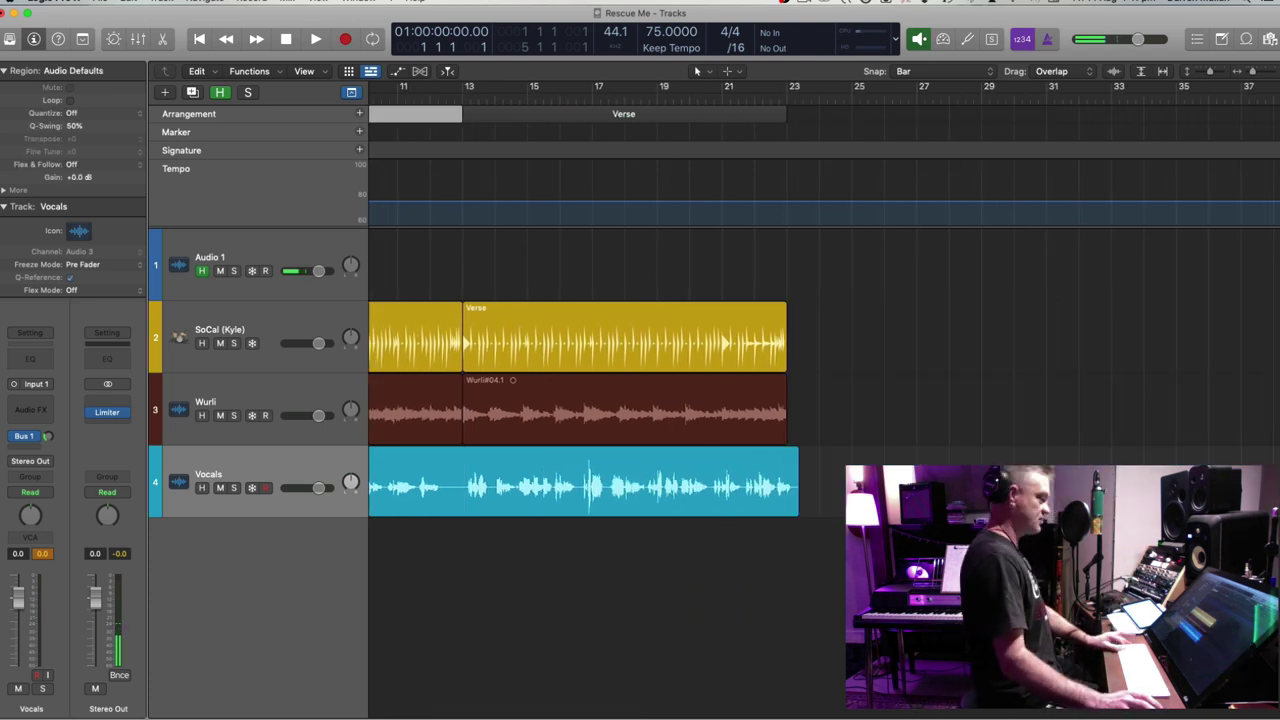
scroll(767, 582, "left", 10)
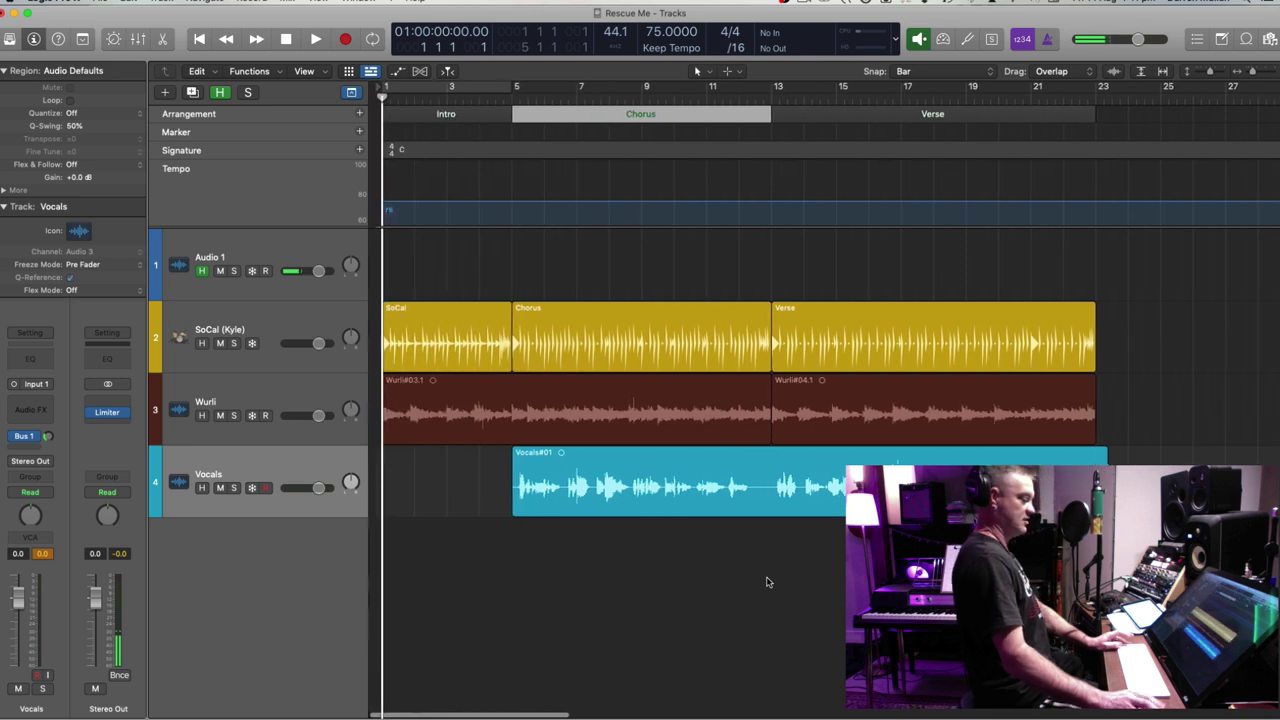
Add a new software instrument track directly below the Wurli track
left_click(297, 463)
left_click(293, 398)
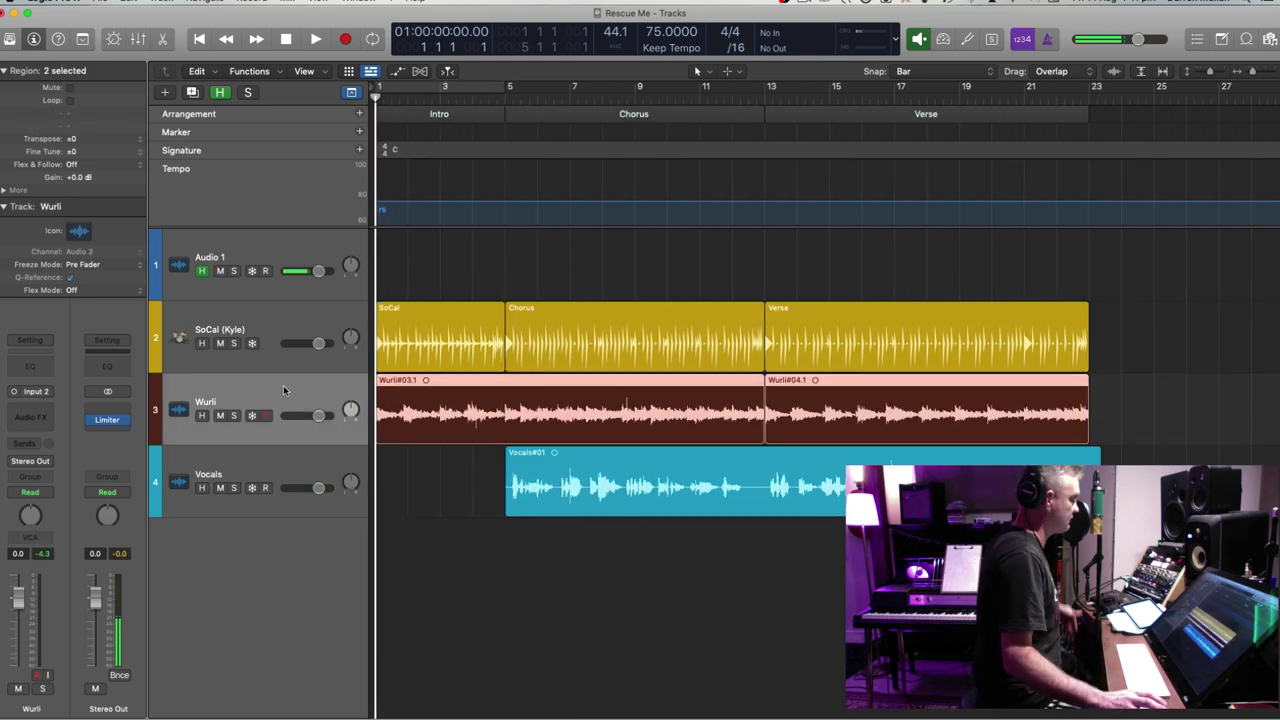
left_click(160, 1)
left_click(230, 37)
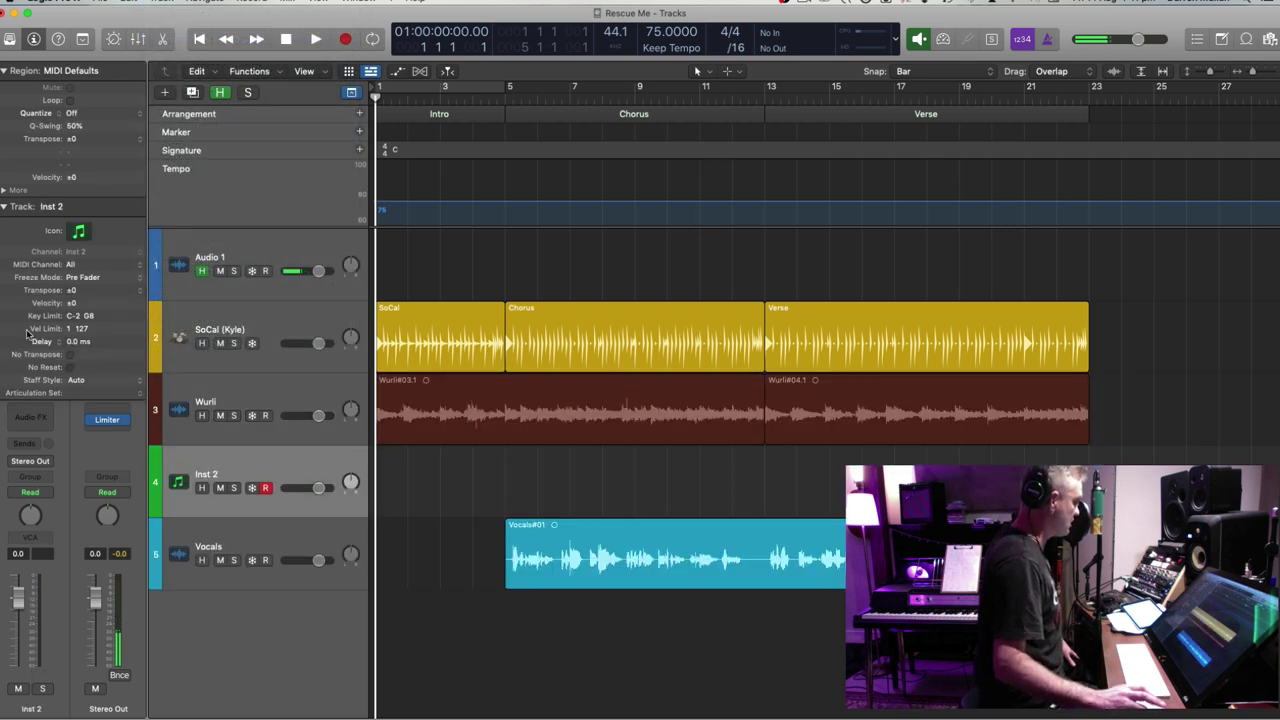
Collapse the new instrument track's parameters, insert a stereo Sampler as its instrument, and move the plug-in window upward
left_click(5, 206)
left_click(50, 396)
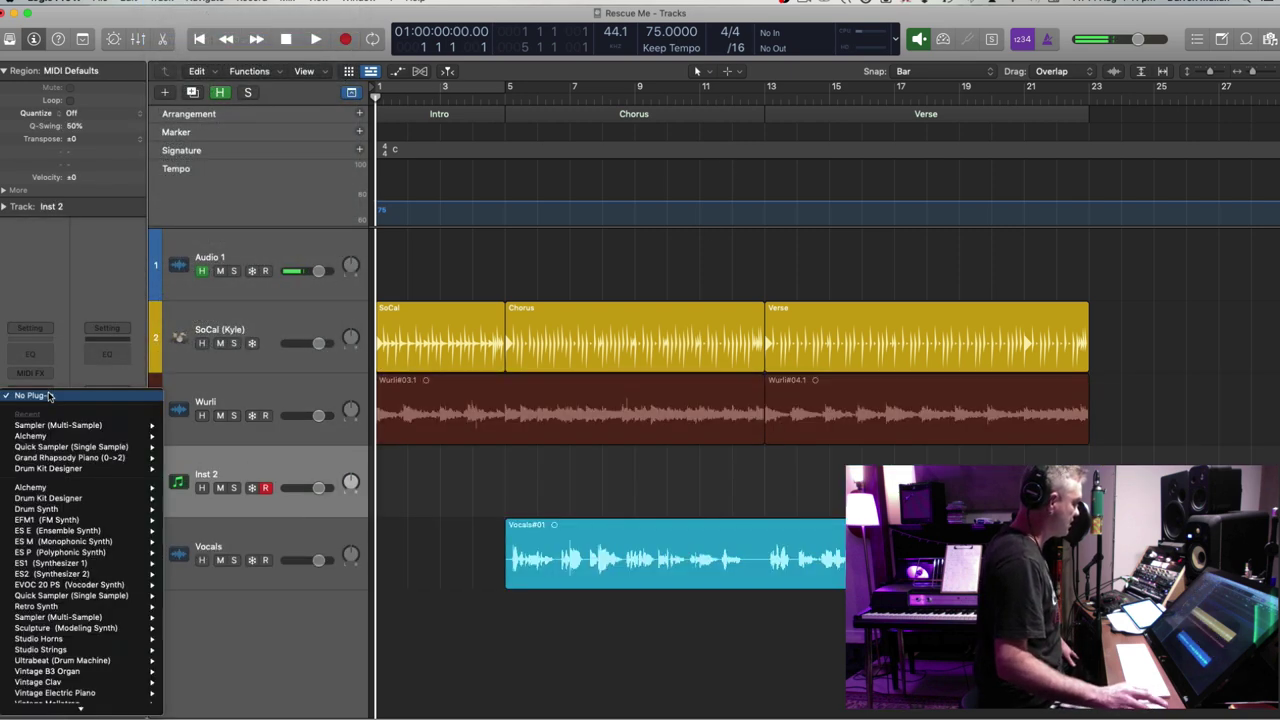
mouse_move(105, 598)
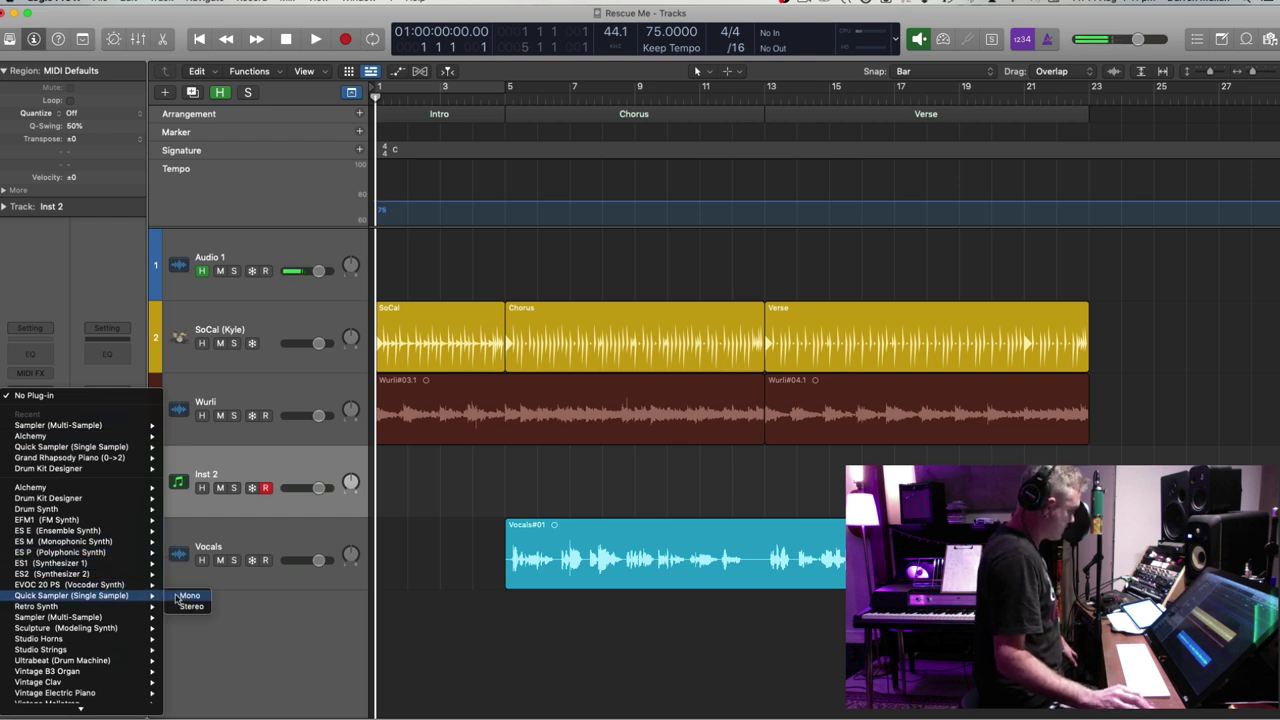
mouse_move(139, 618)
left_click(196, 628)
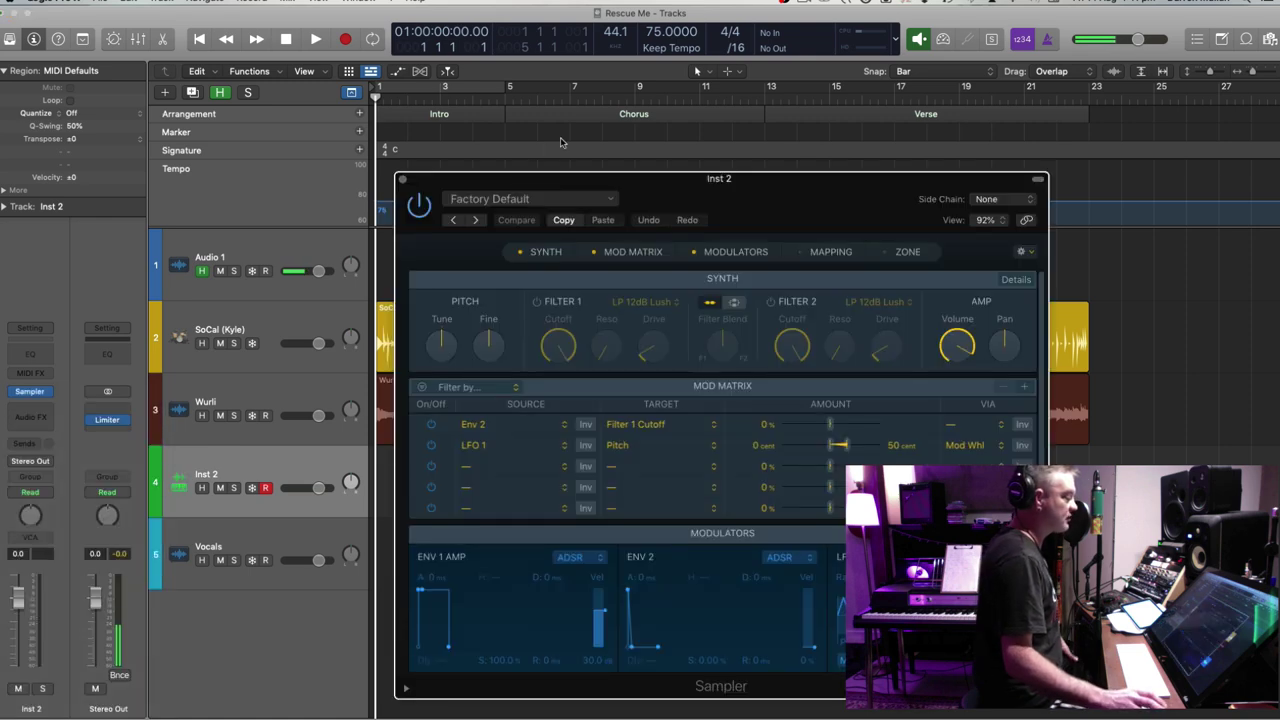
left_click_drag(680, 181, 638, 33)
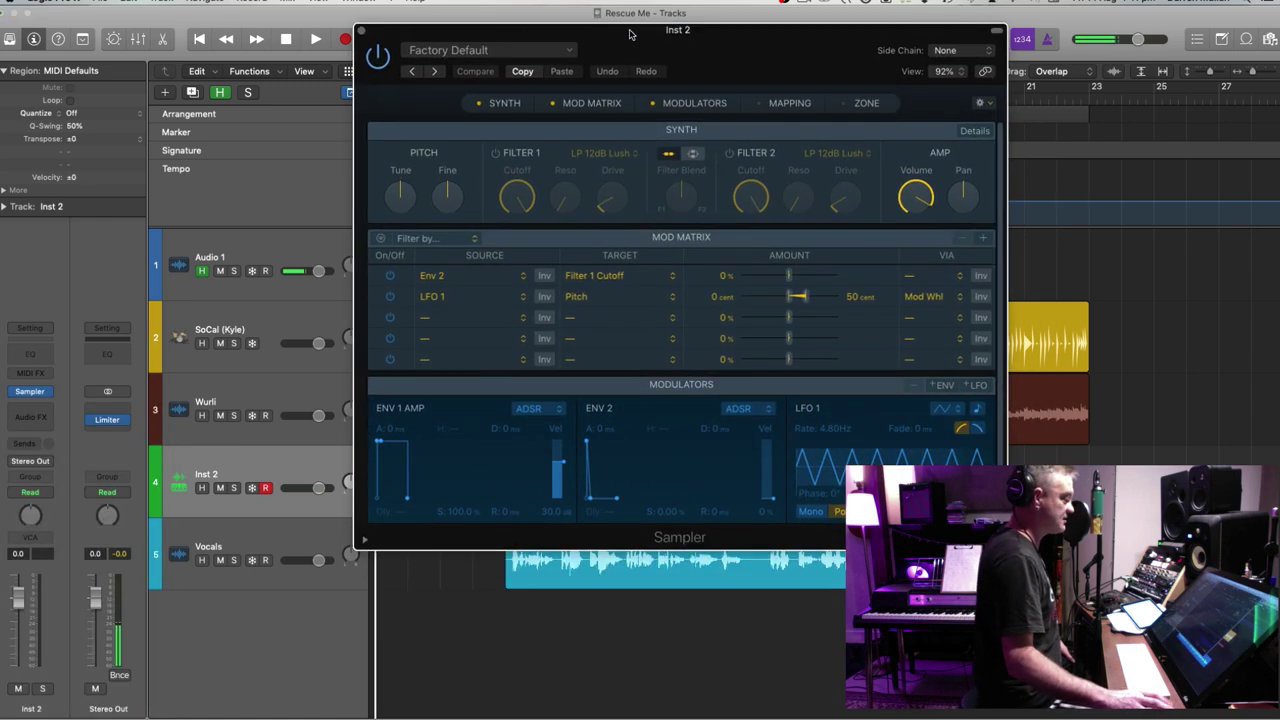
Load the Session Bass electric bass preset into the Sampler and close the plug-in window
left_click(455, 50)
mouse_move(593, 467)
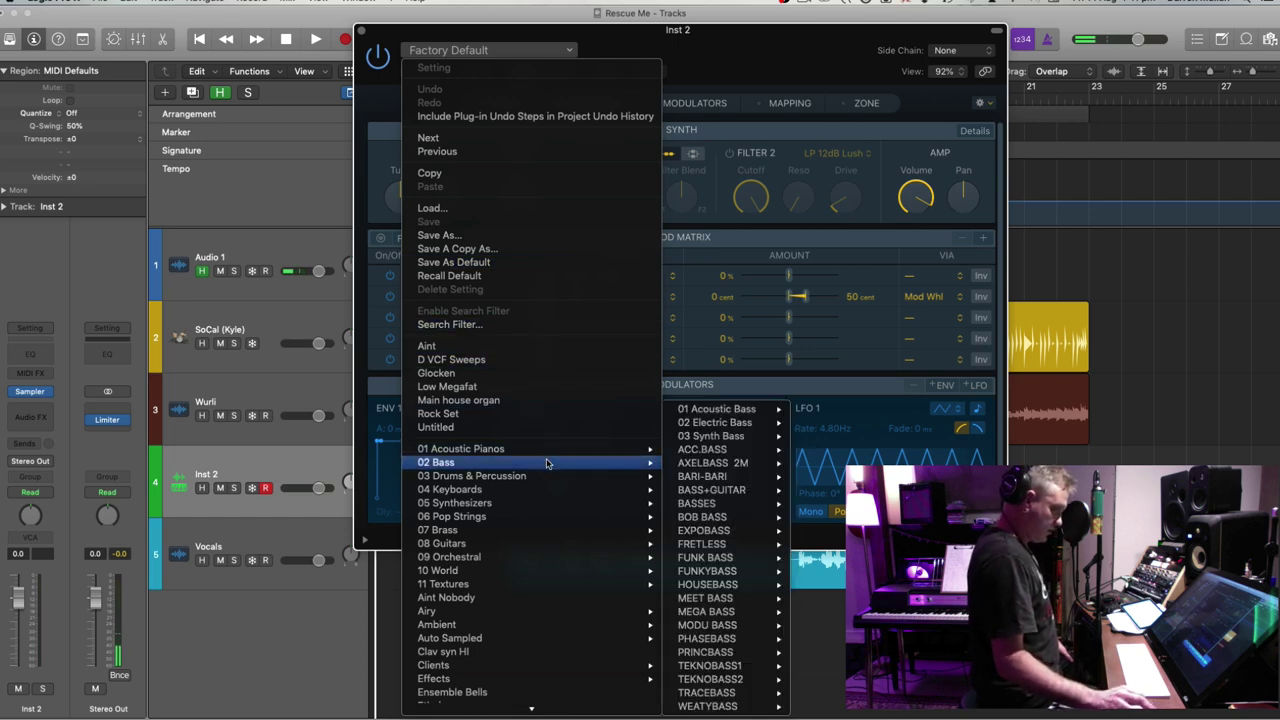
mouse_move(715, 422)
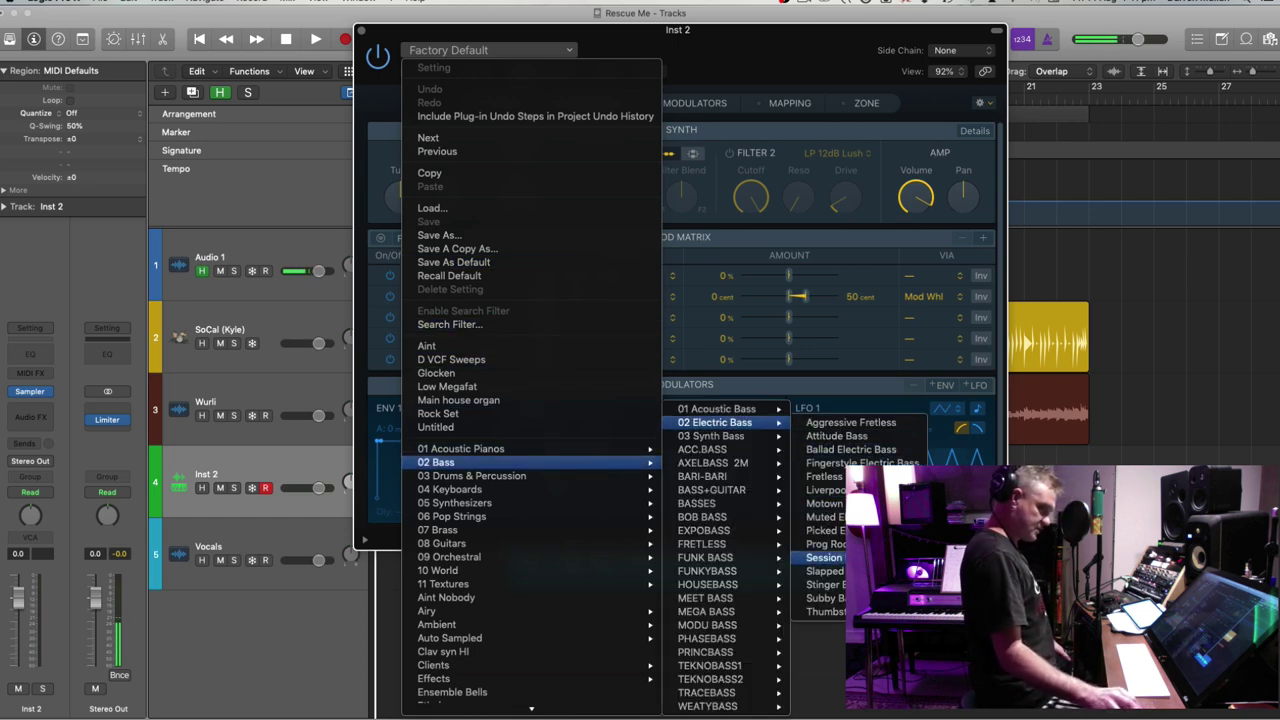
left_click(824, 557)
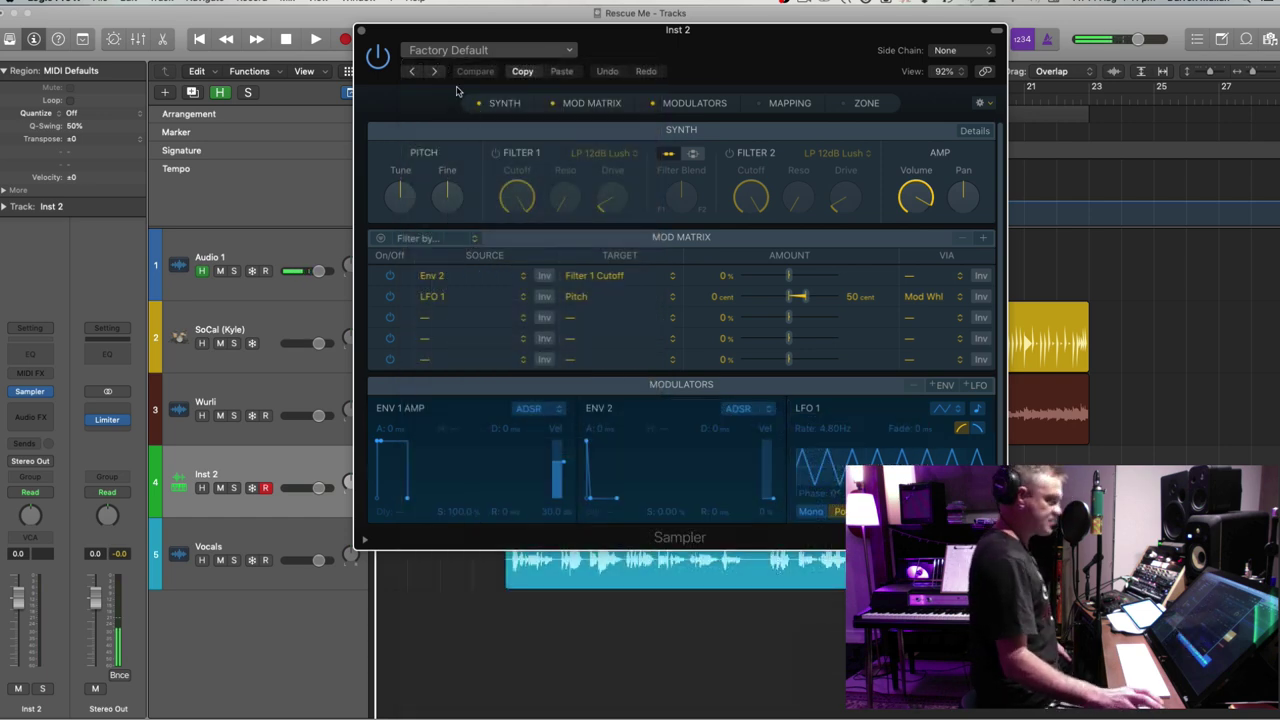
left_click(360, 31)
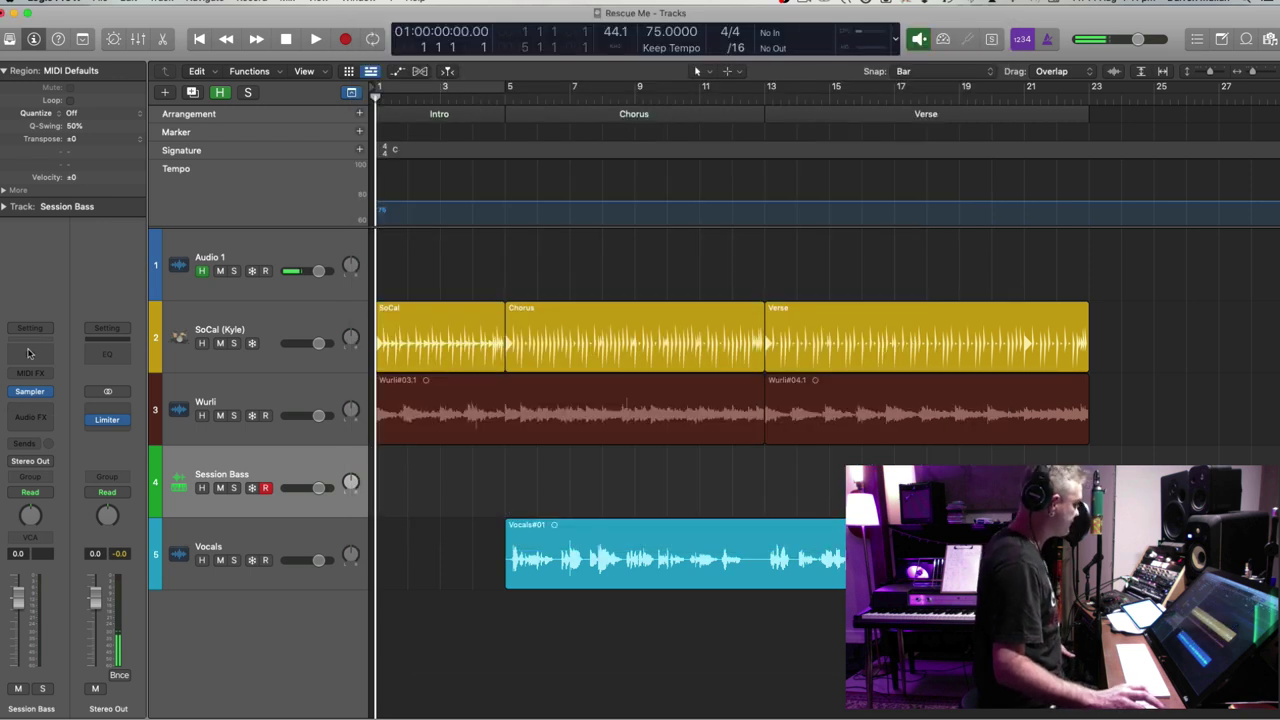
Insert a Channel EQ on the Session Bass track, cutting 965 Hz by 4.5 dB and 190 Hz by 5.0 dB with Q 2.90
left_click(28, 353)
left_click_drag(846, 366, 794, 388)
left_click_drag(607, 362, 619, 362)
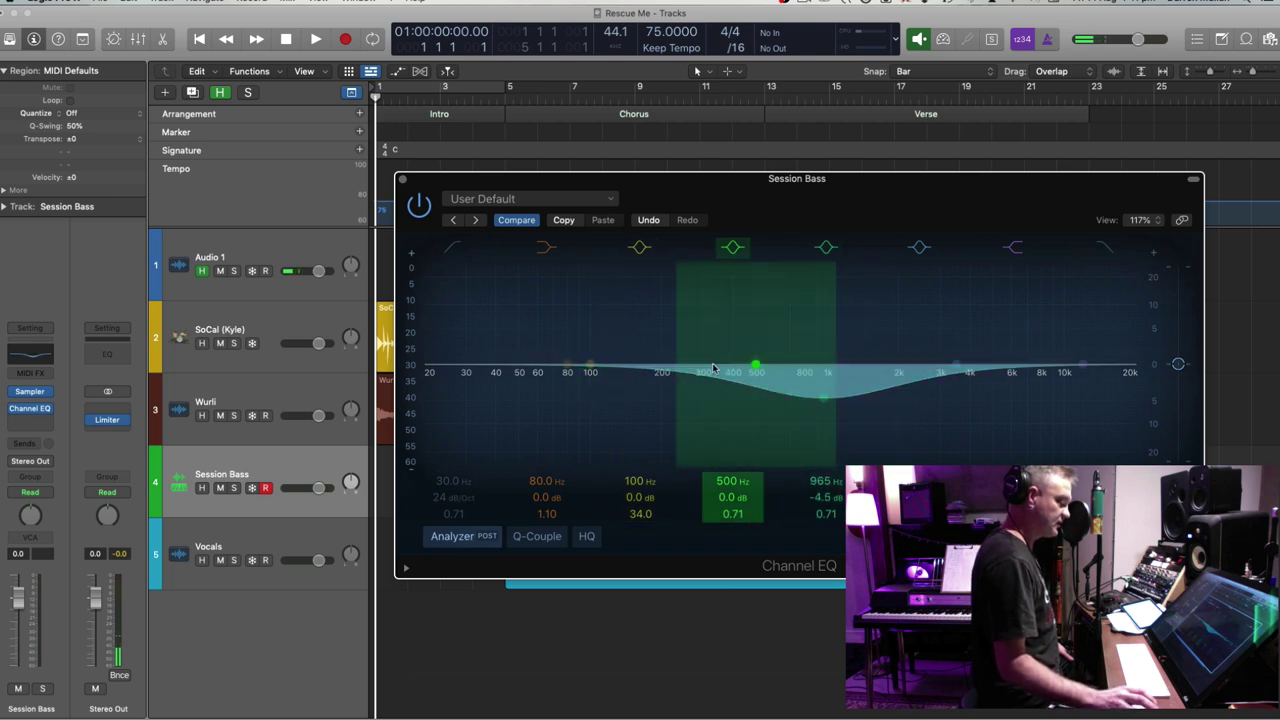
mouse_move(721, 484)
left_mouse_down()
mouse_move(727, 517)
mouse_move(731, 502)
left_mouse_up()
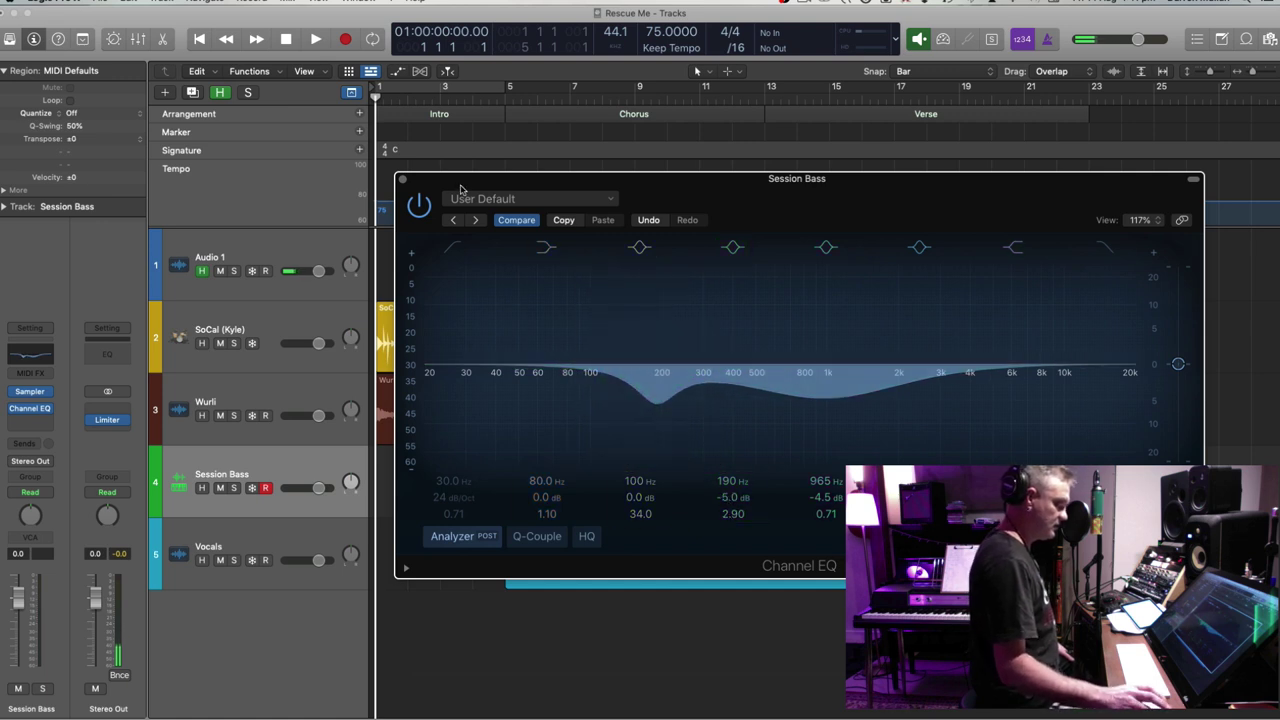
left_click(403, 181)
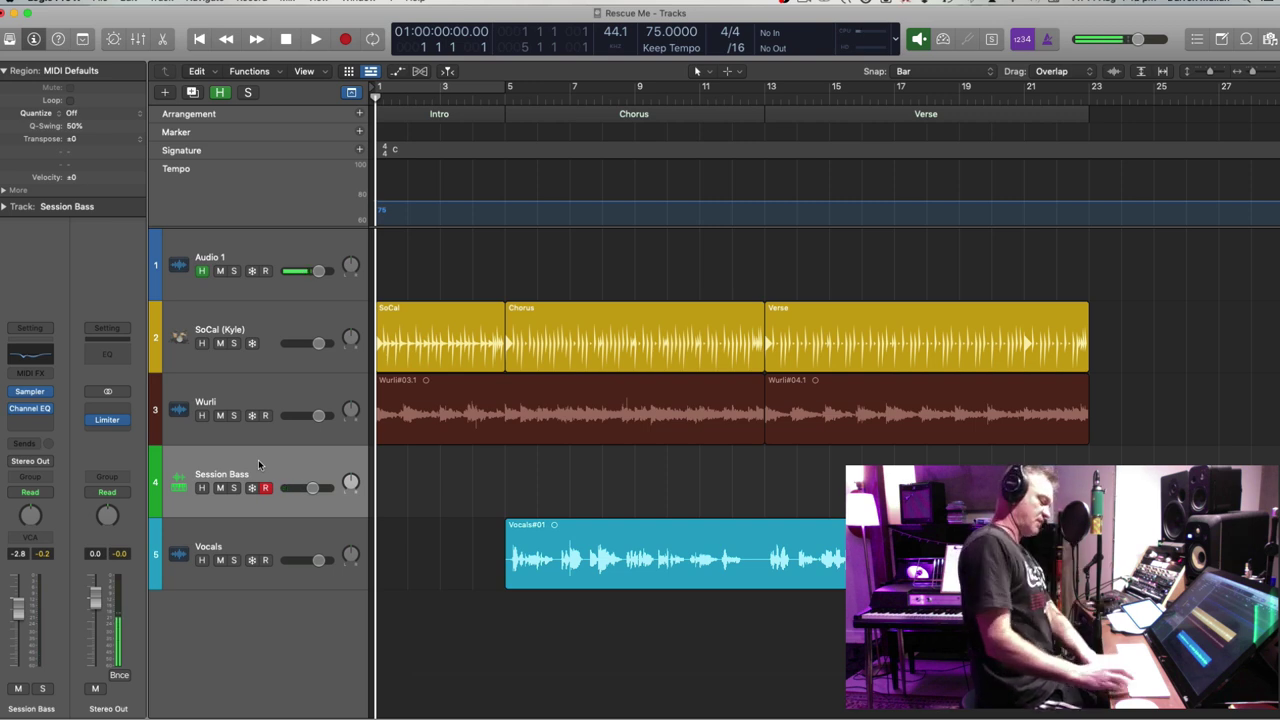
Set the default MIDI quantize for the Session Bass track to 1/16 Note
key("super+Up")
key("super+Right")
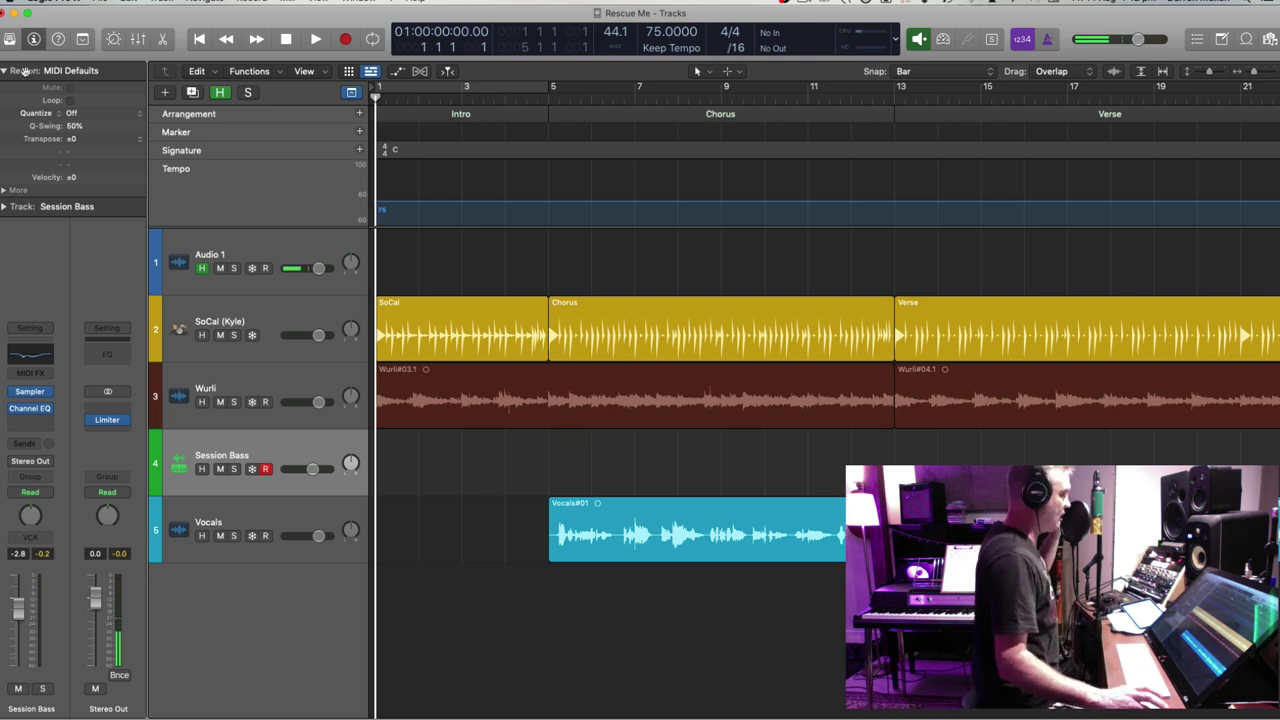
left_click(302, 383)
left_click(303, 445)
left_click(71, 114)
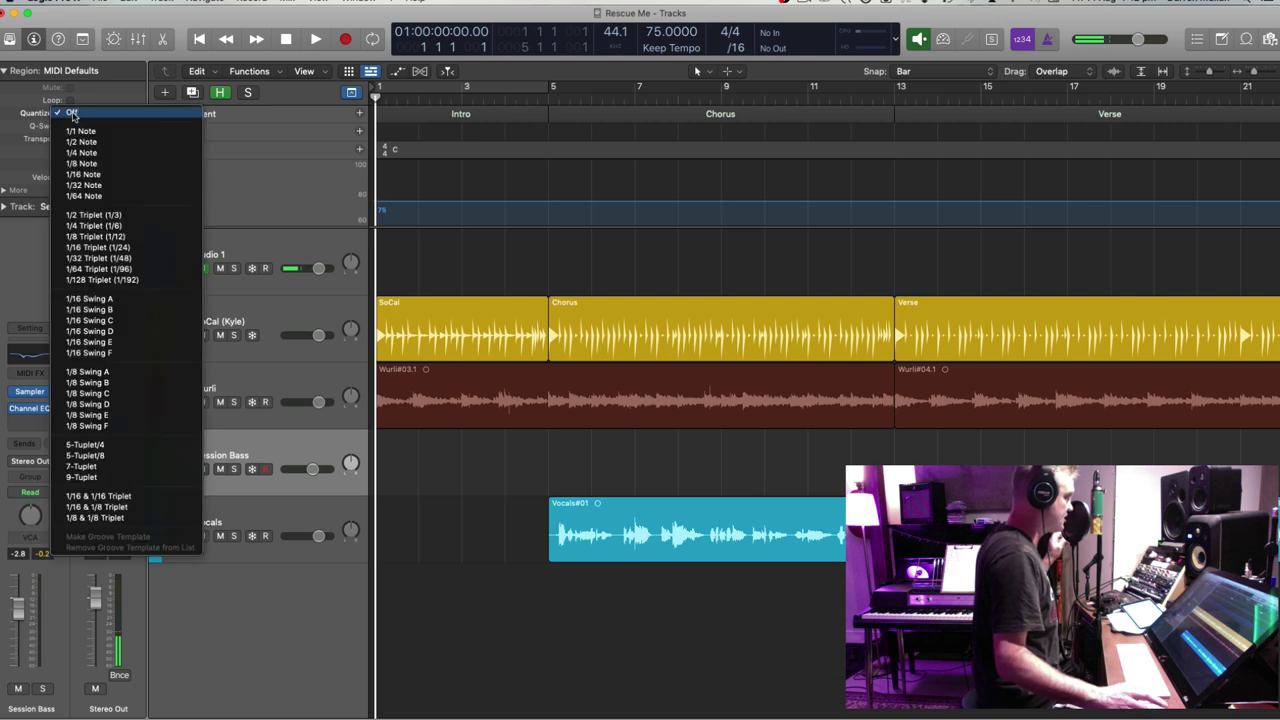
left_click(125, 178)
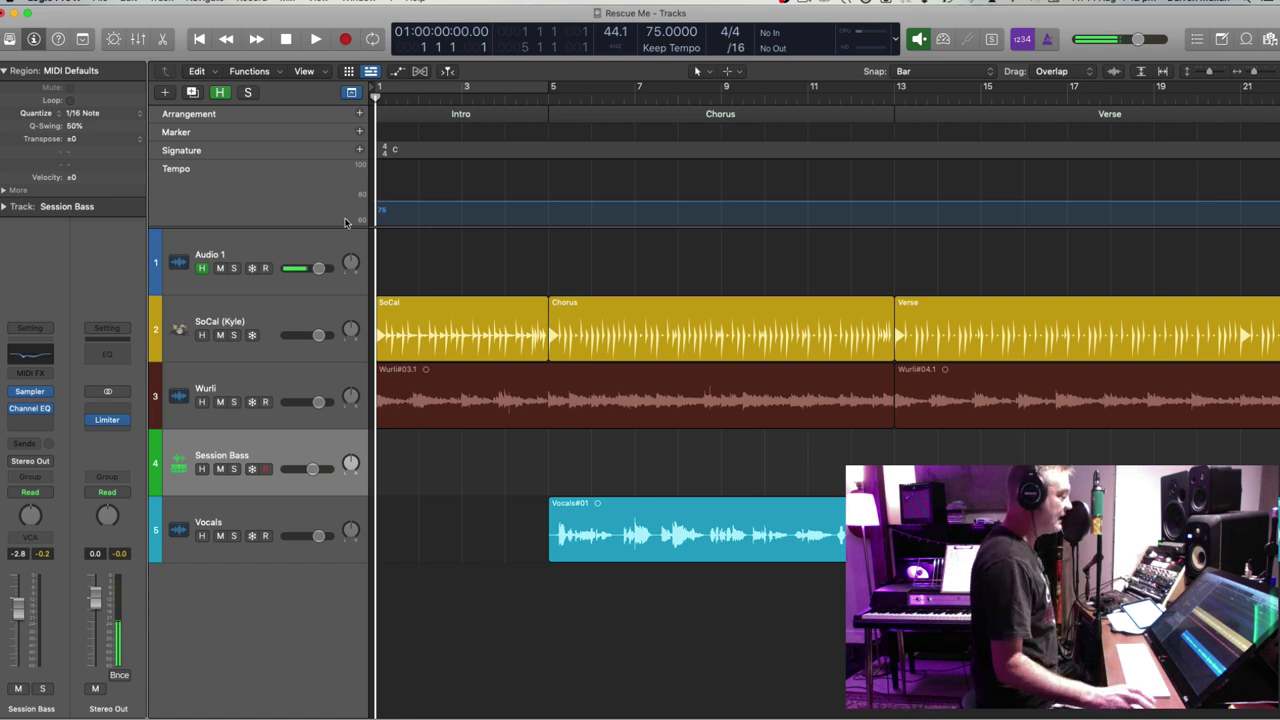
Search the key commands for "capture" to look up the Capture as Recording shortcut, then clear the search and close the window
left_click(58, 3)
mouse_move(97, 62)
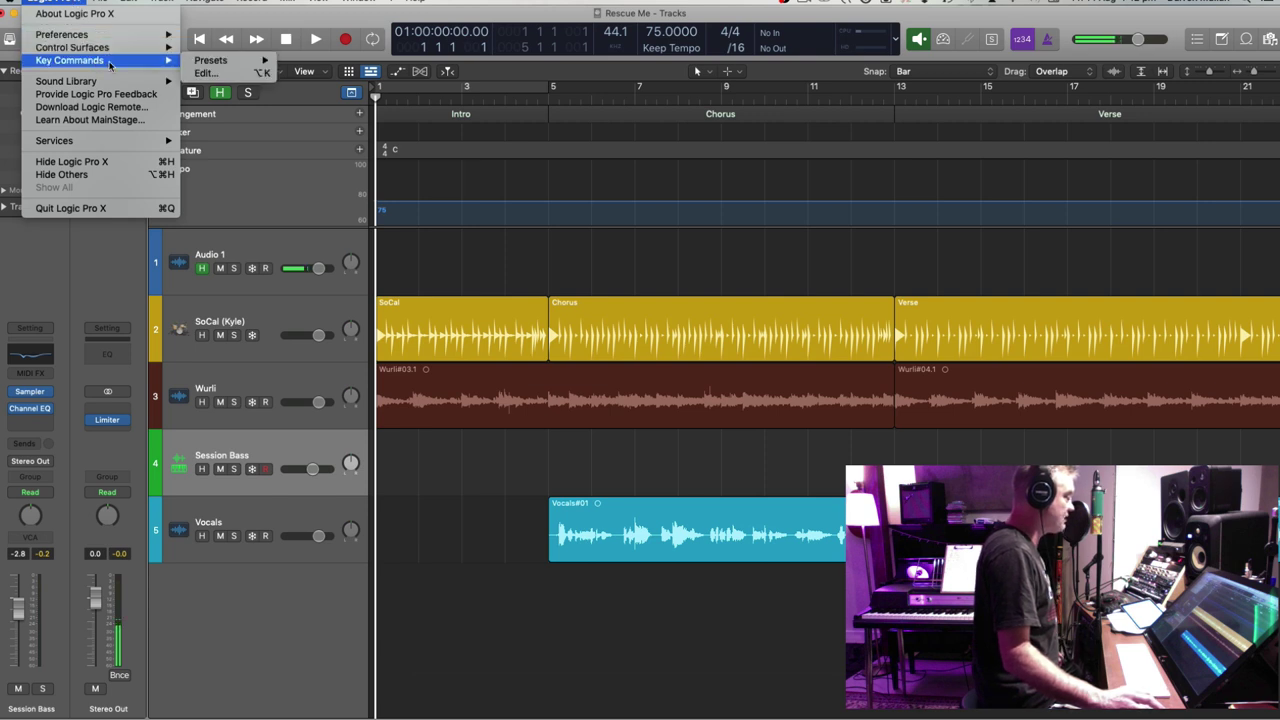
left_click(215, 74)
left_click(958, 105)
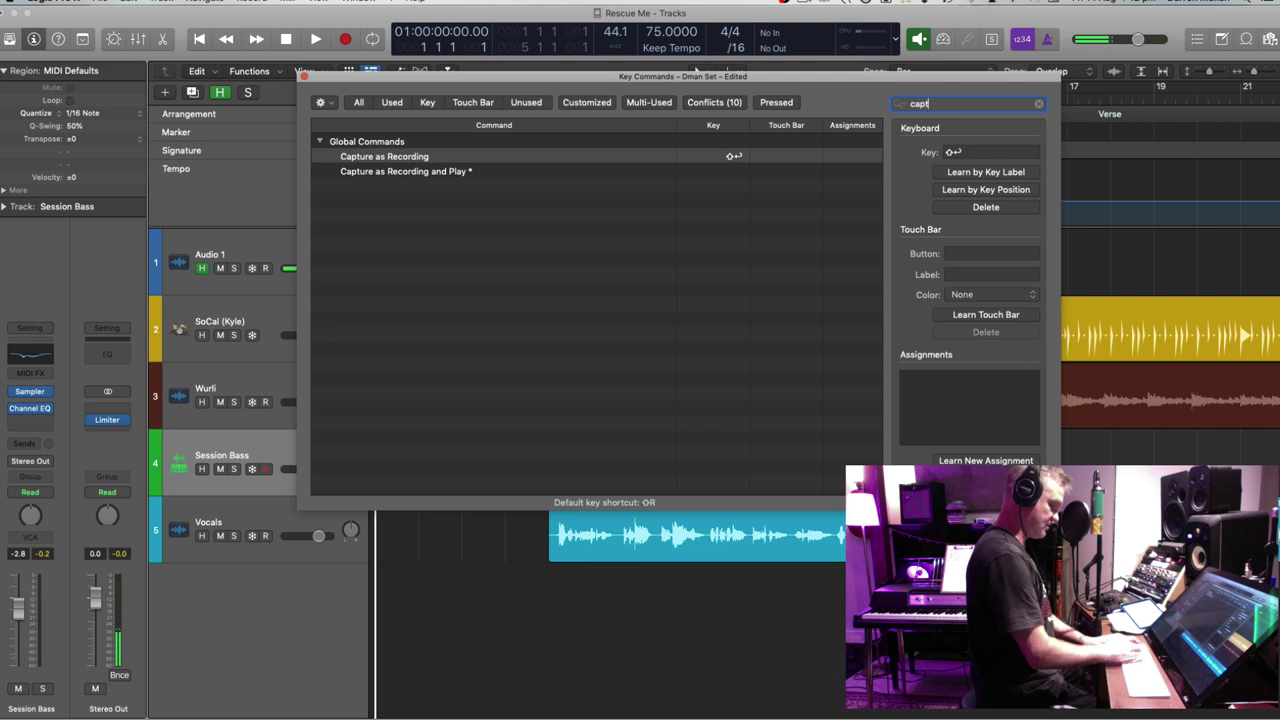
left_click(386, 156)
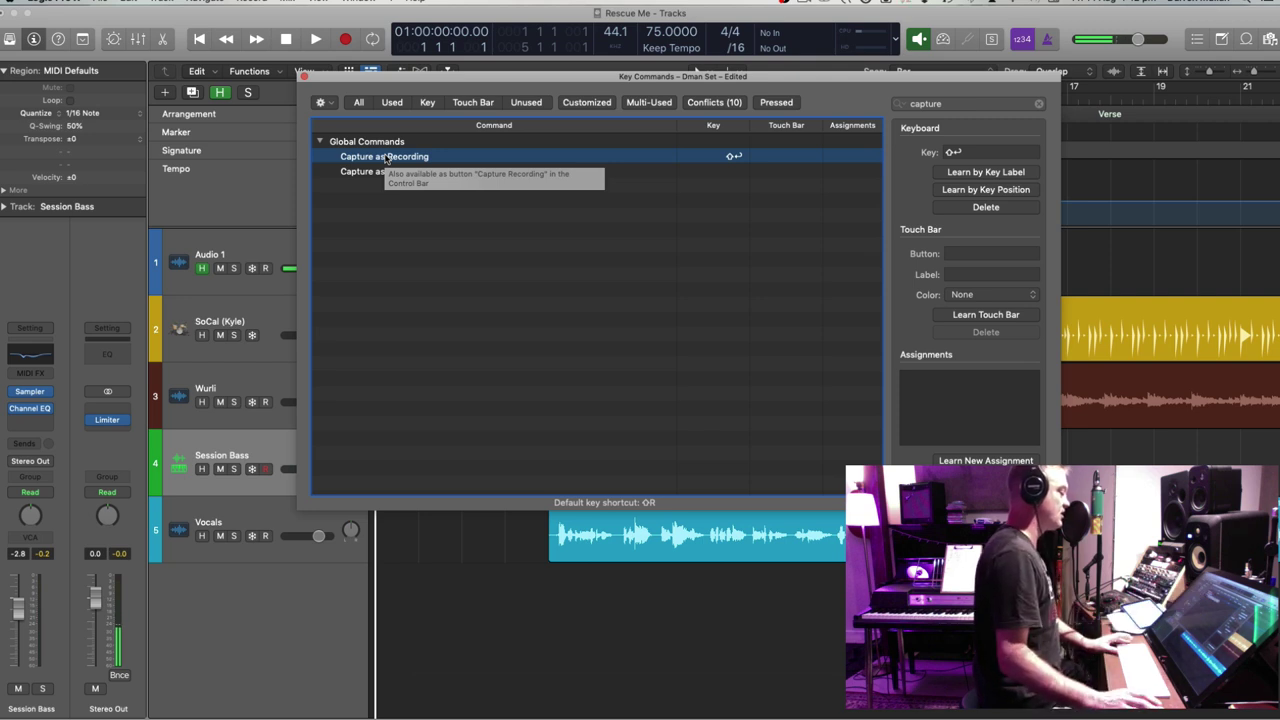
double_click(908, 104)
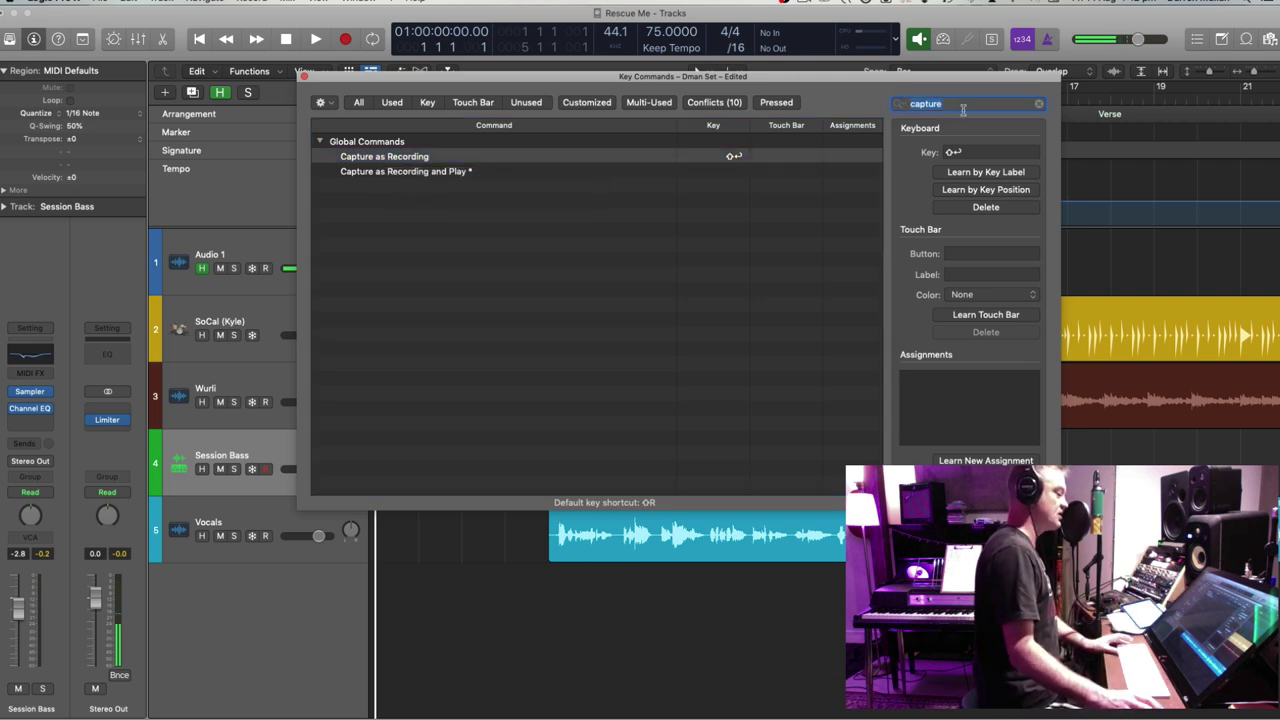
left_click(1040, 104)
left_click(305, 77)
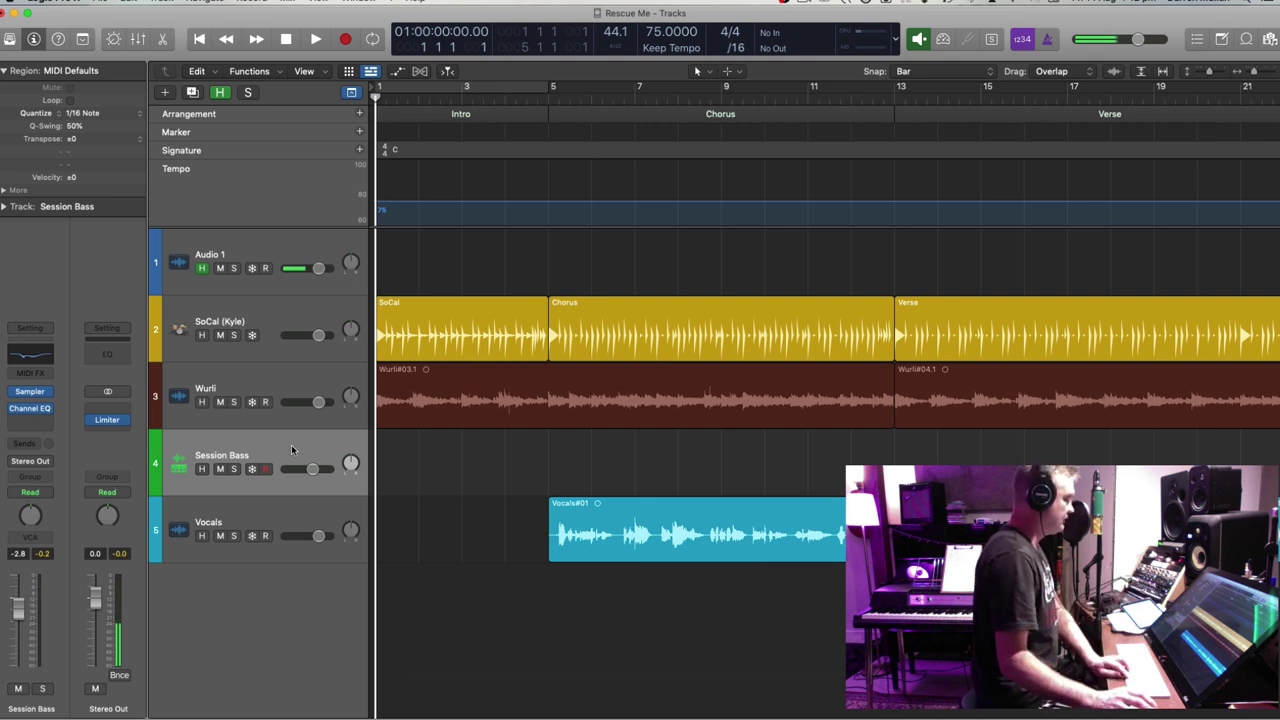
key("period")
key("period")
key("period")
key("period")
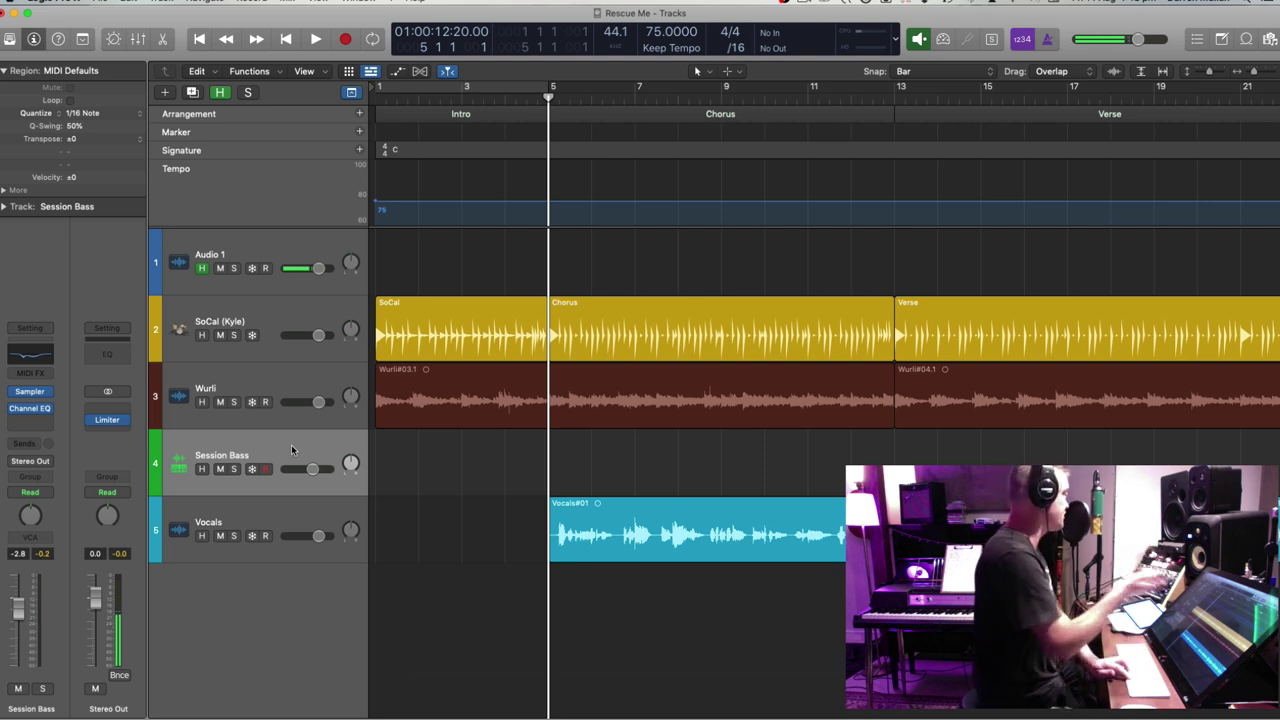
key("Return")
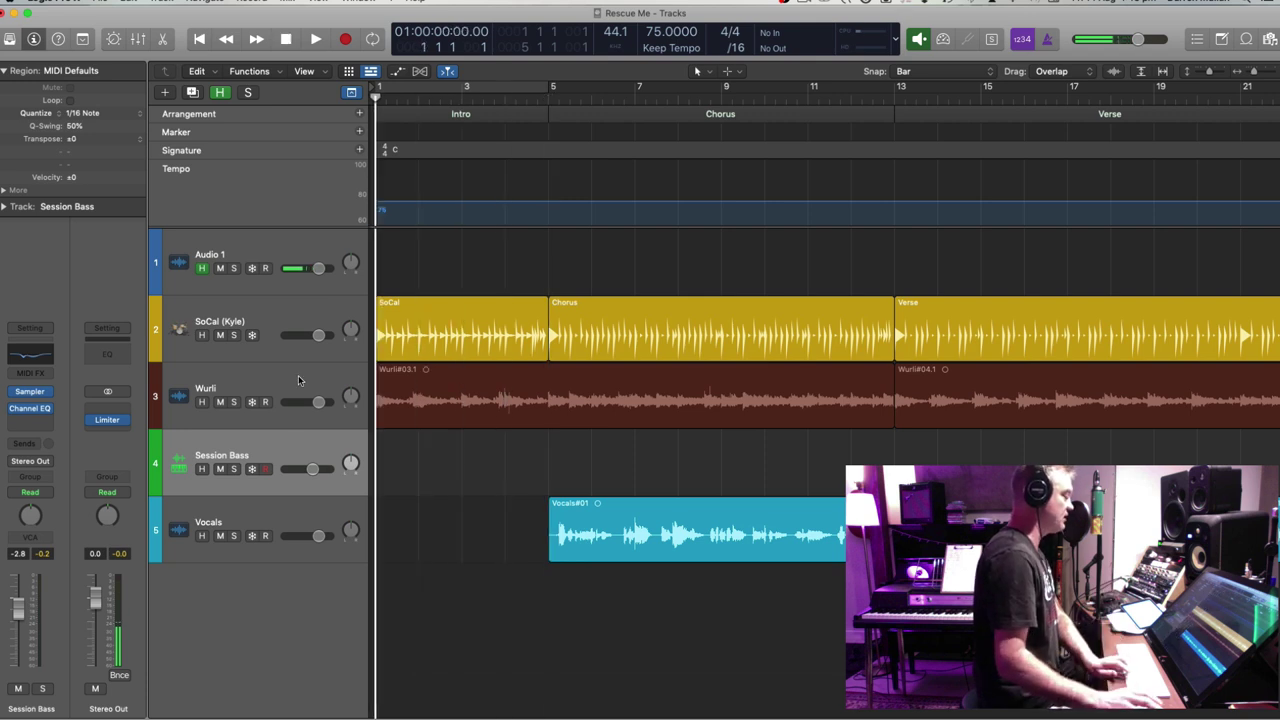
Extend the project start back to bar -1 and place the playhead at bar 0 with the metronome turned on
left_click_drag(371, 88, 299, 88)
left_click(422, 333)
key("comma")
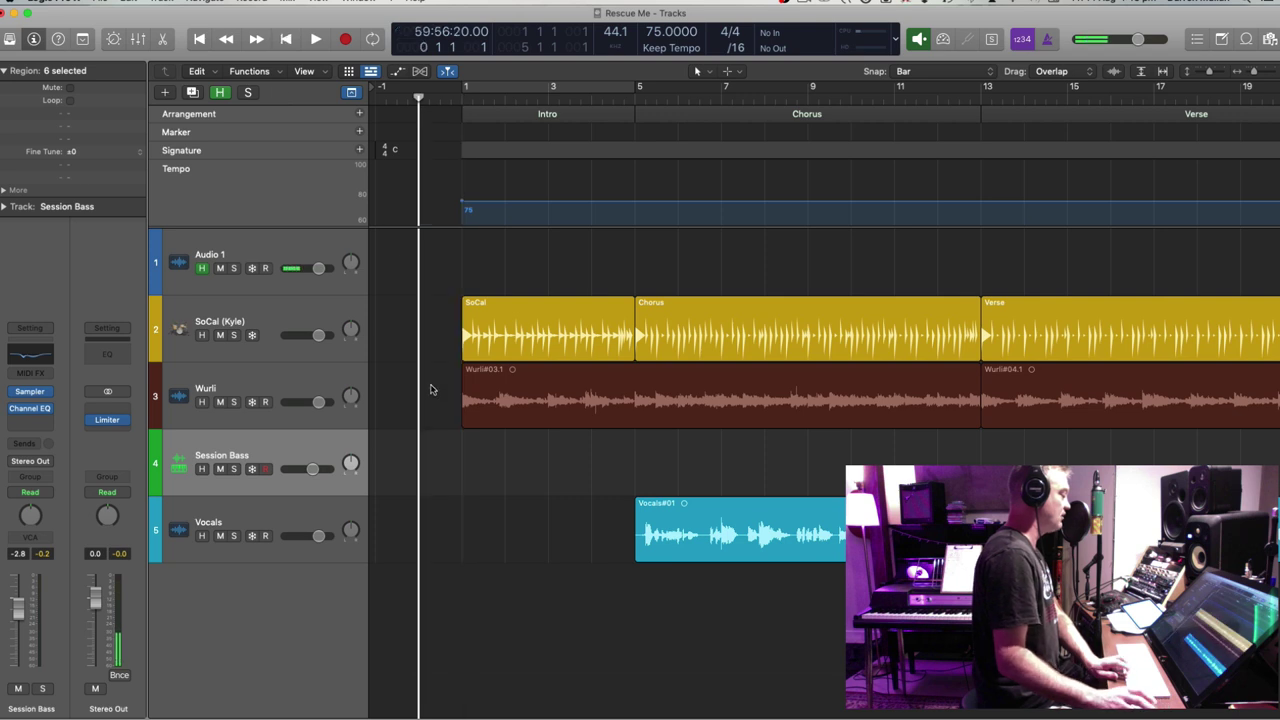
left_click(1046, 38)
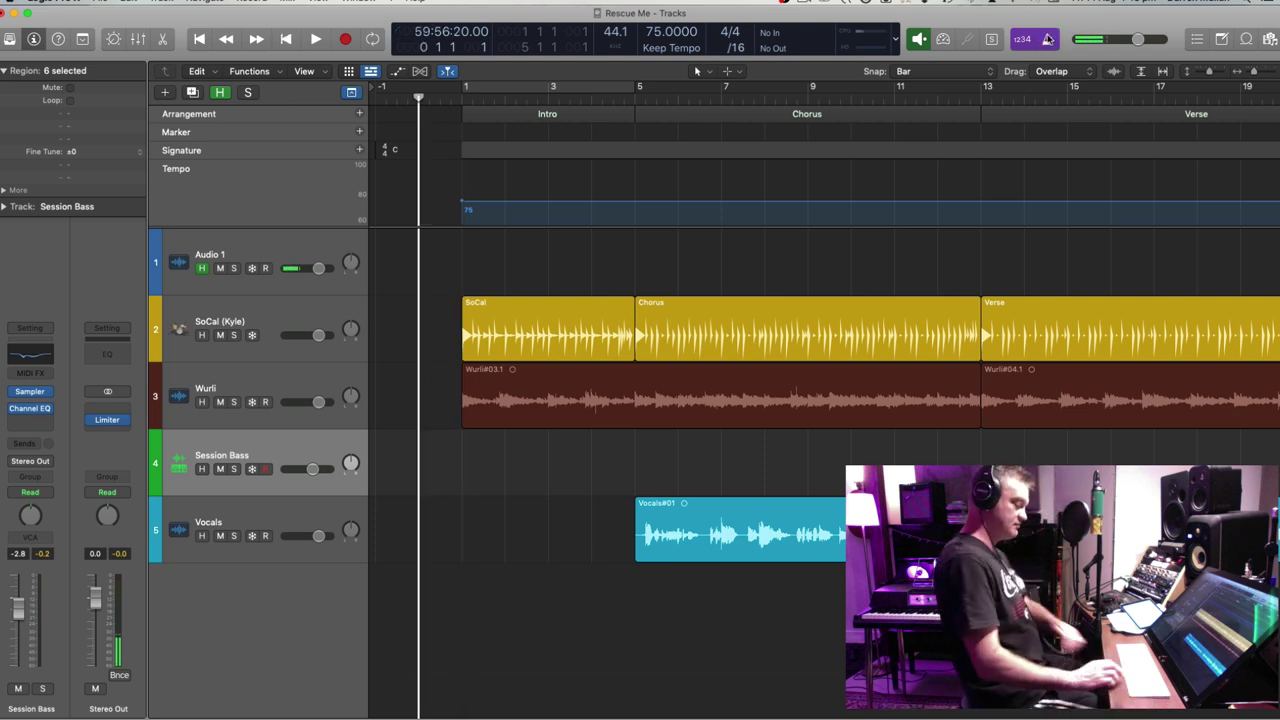
Play through the Intro and Chorus, capture the bass performance as a Session Bass region, and place the playhead at bar 13
key("space")
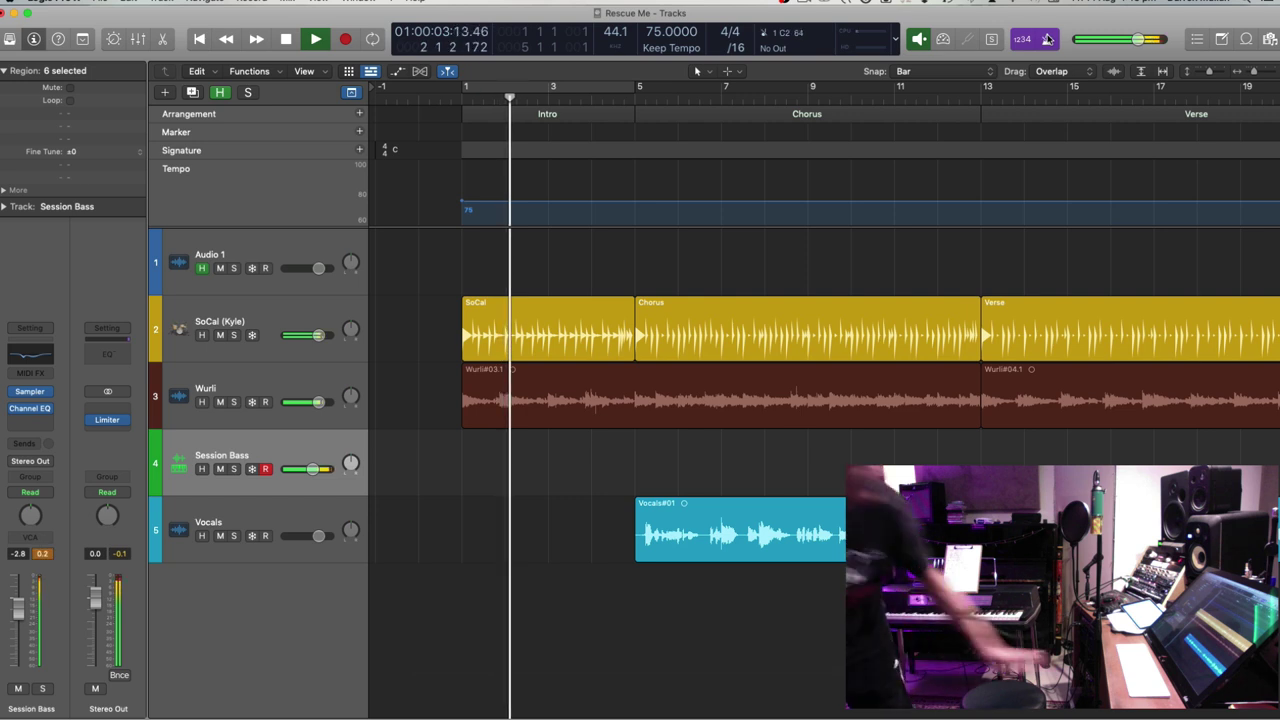
key("space")
key("comma")
key("comma")
key("comma")
key("space")
key("period")
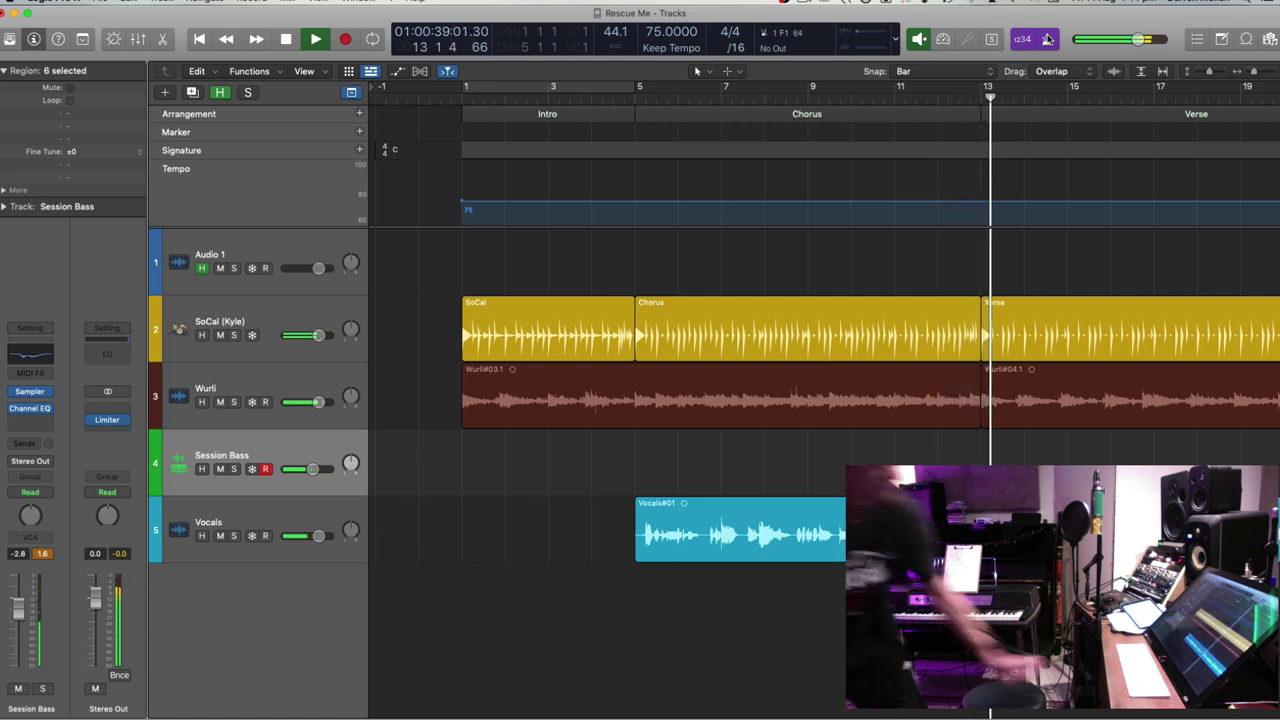
key("shift+r")
key("space")
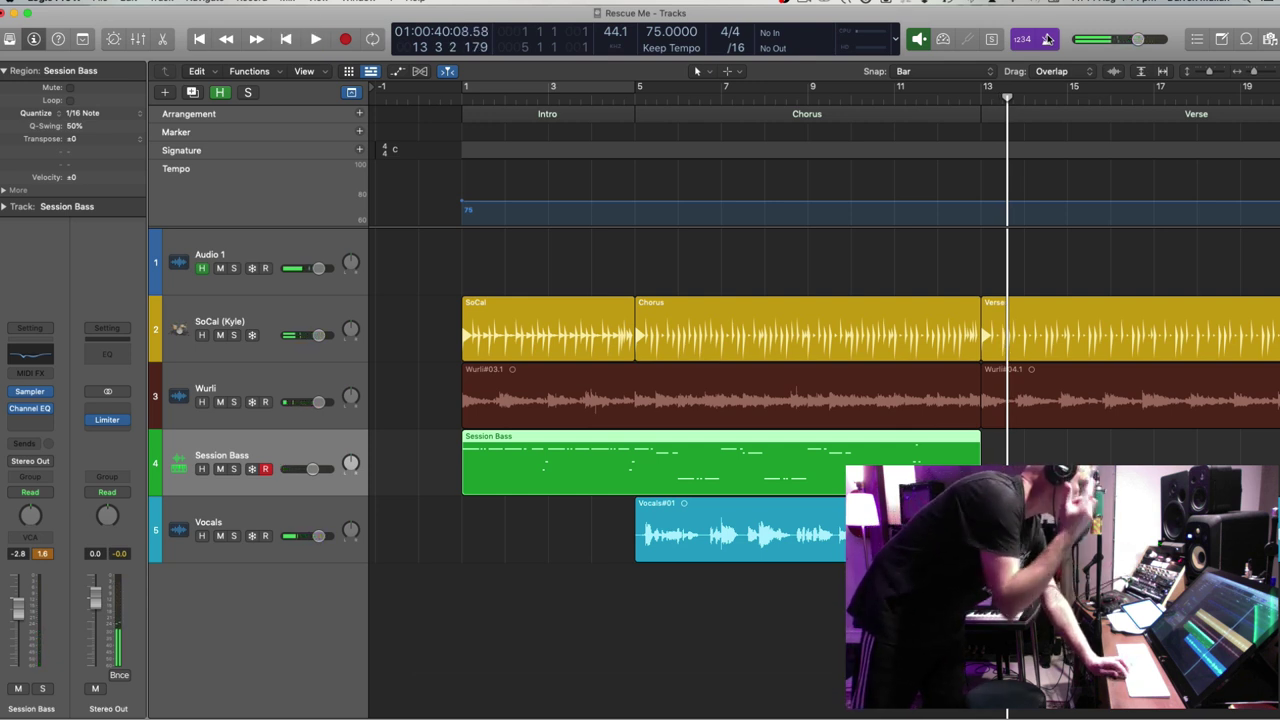
key("comma")
key("comma")
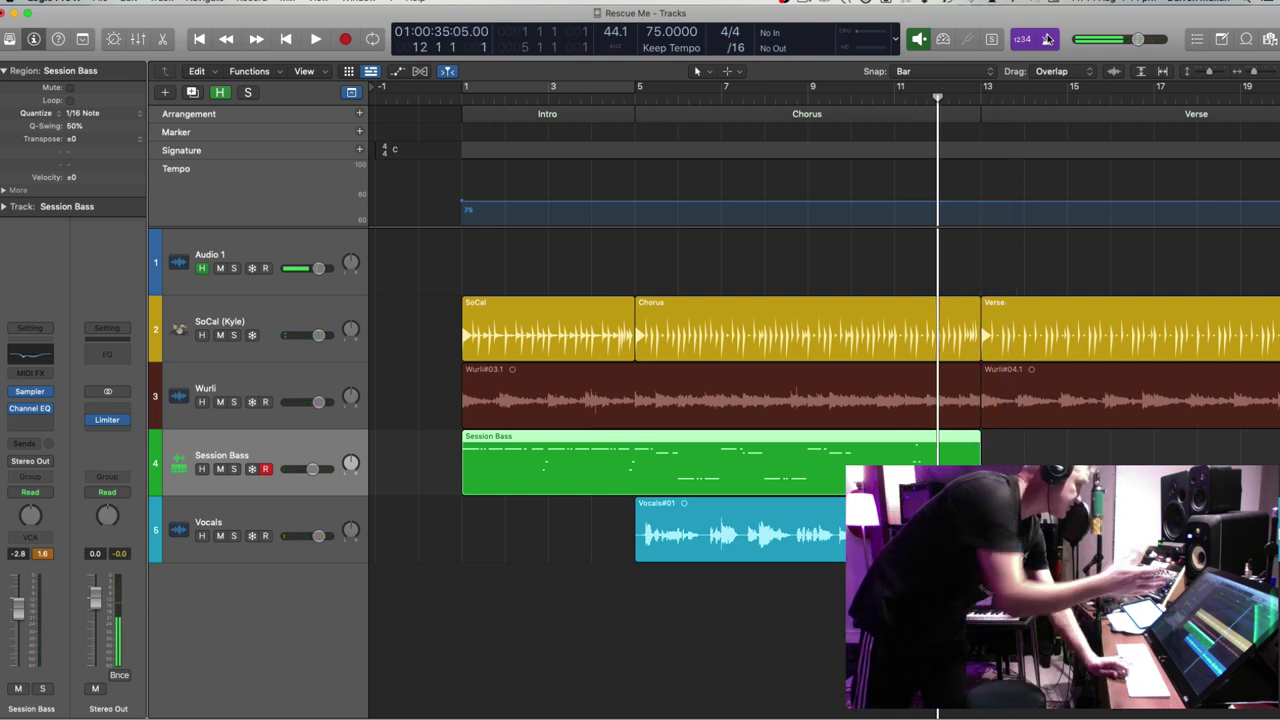
key("period")
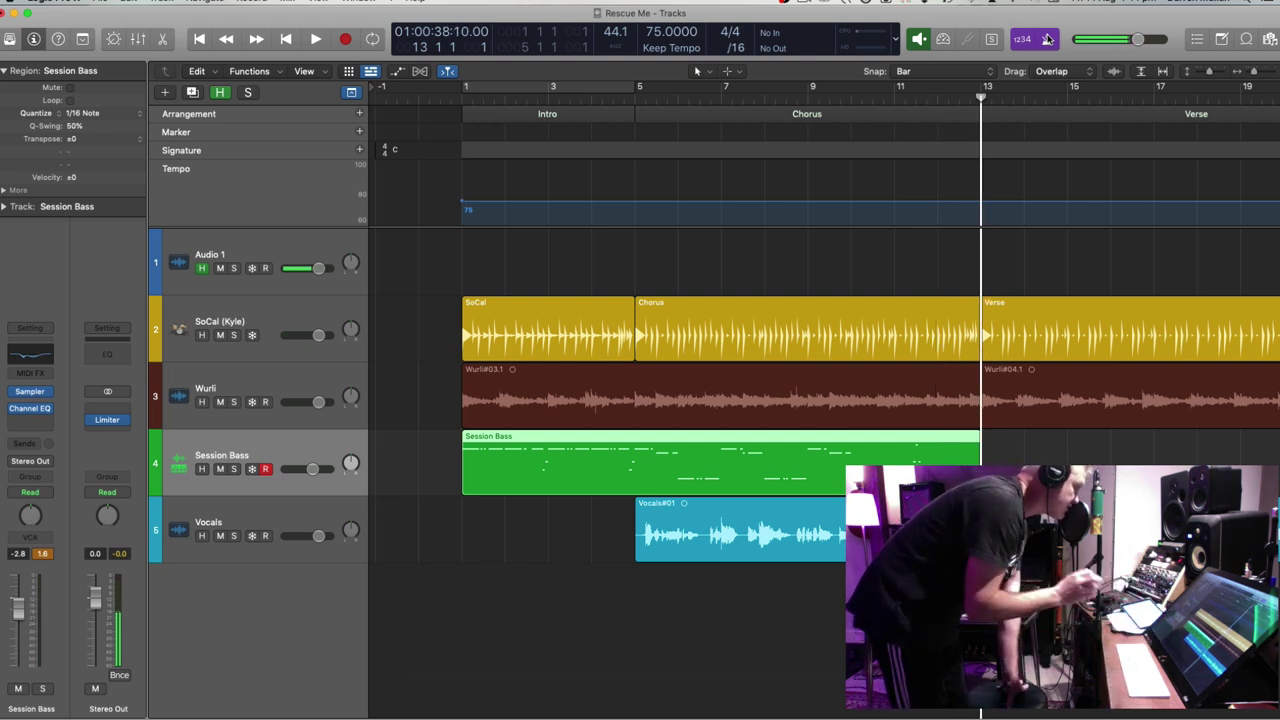
Insert a Channel EQ on the Vocals track and cut 2720 Hz by 4.9 dB with a Q of 7.30
left_click(294, 507)
left_click(48, 438)
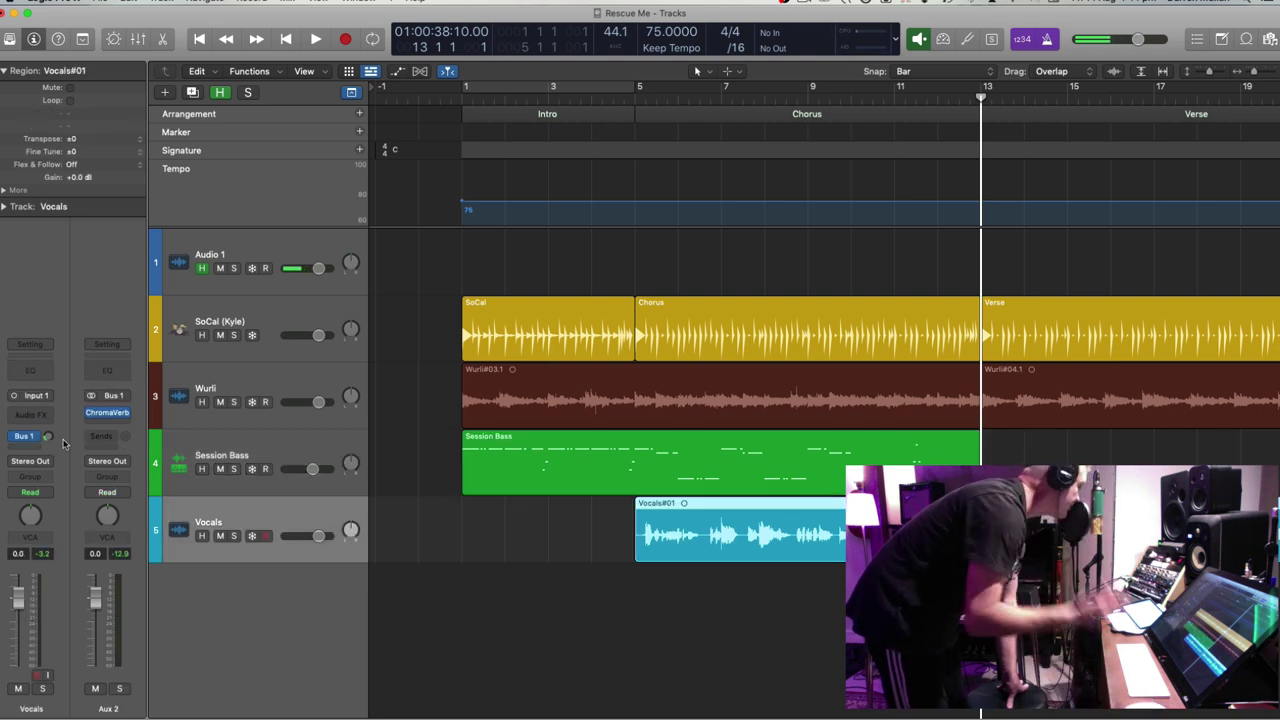
left_click(33, 372)
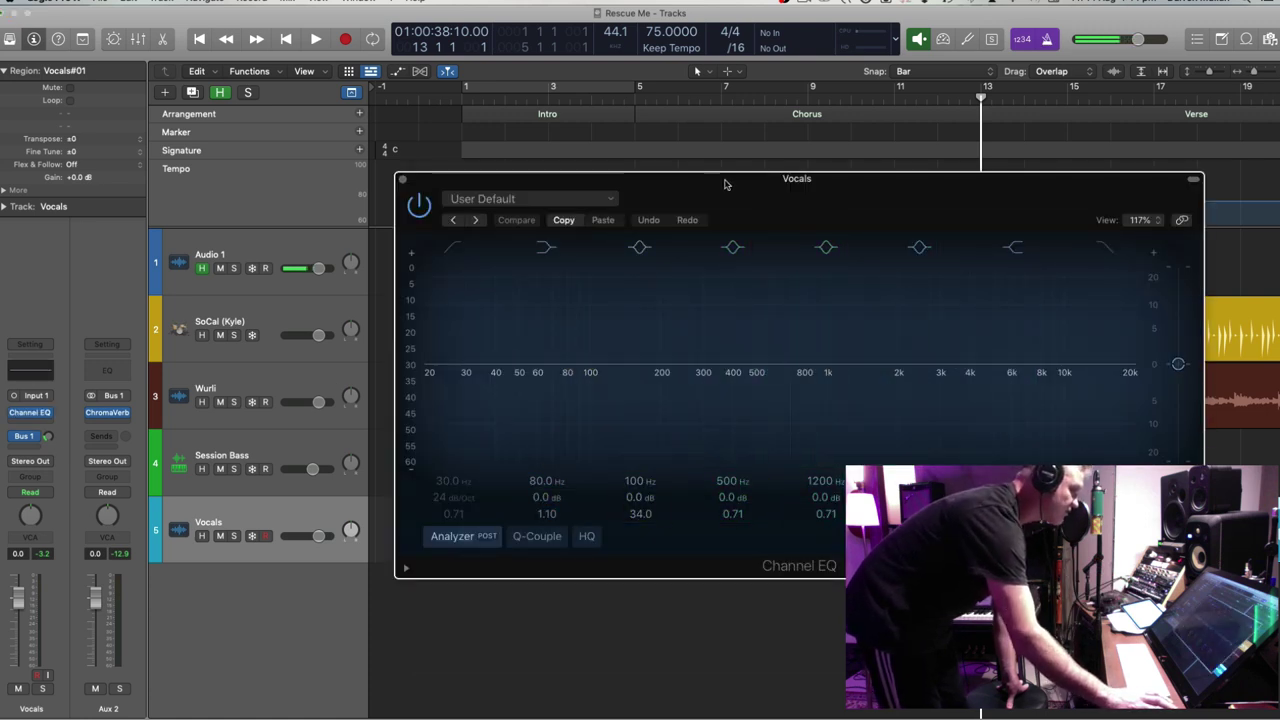
left_click_drag(726, 184, 336, 32)
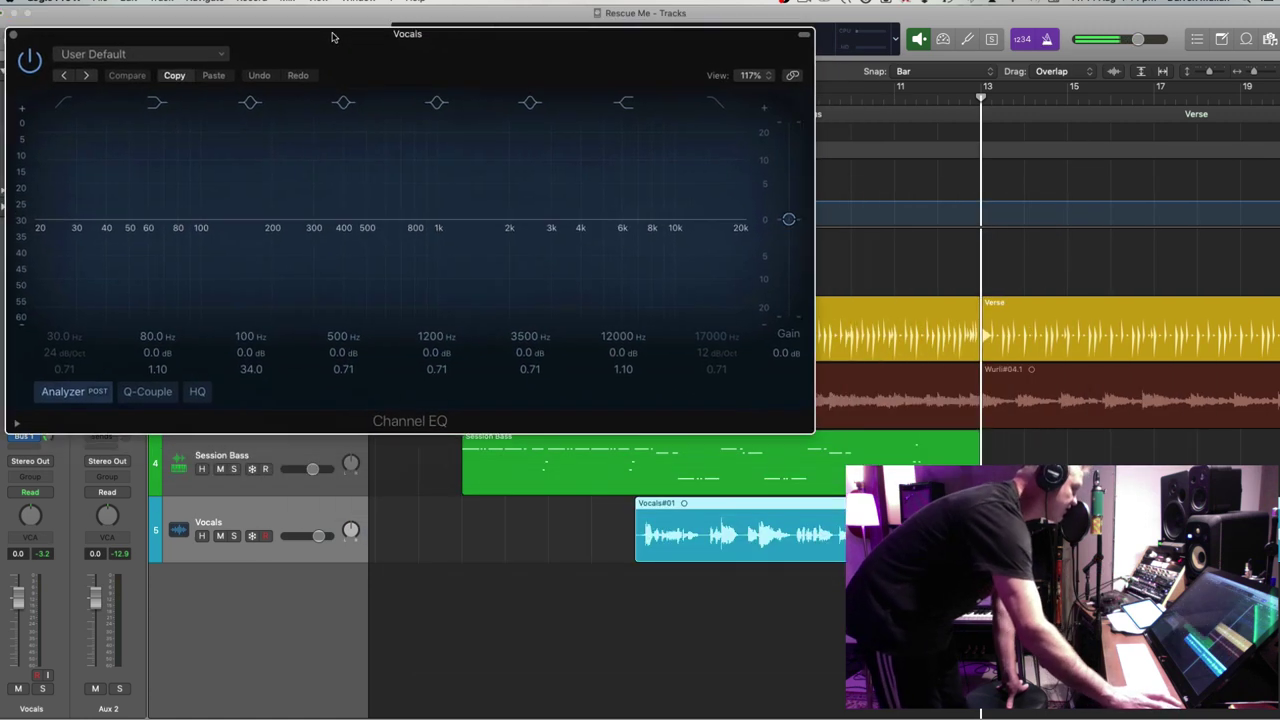
double_click(885, 103)
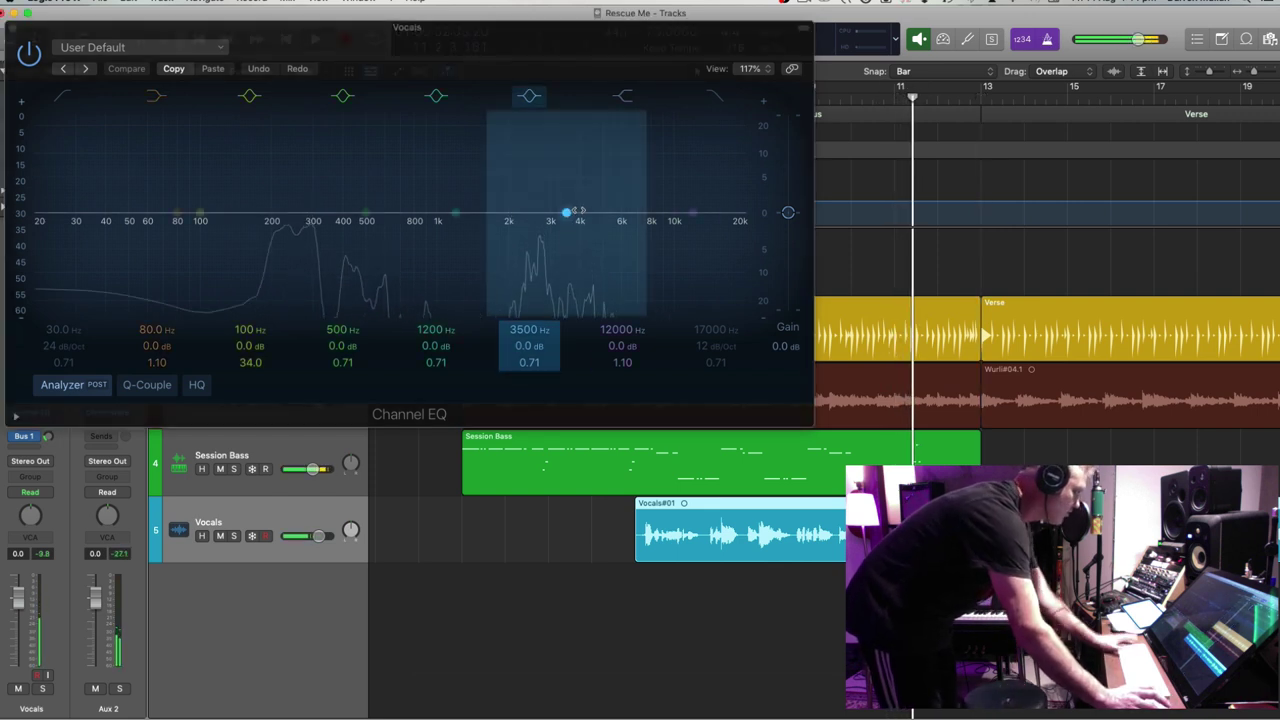
left_click_drag(564, 213, 538, 211)
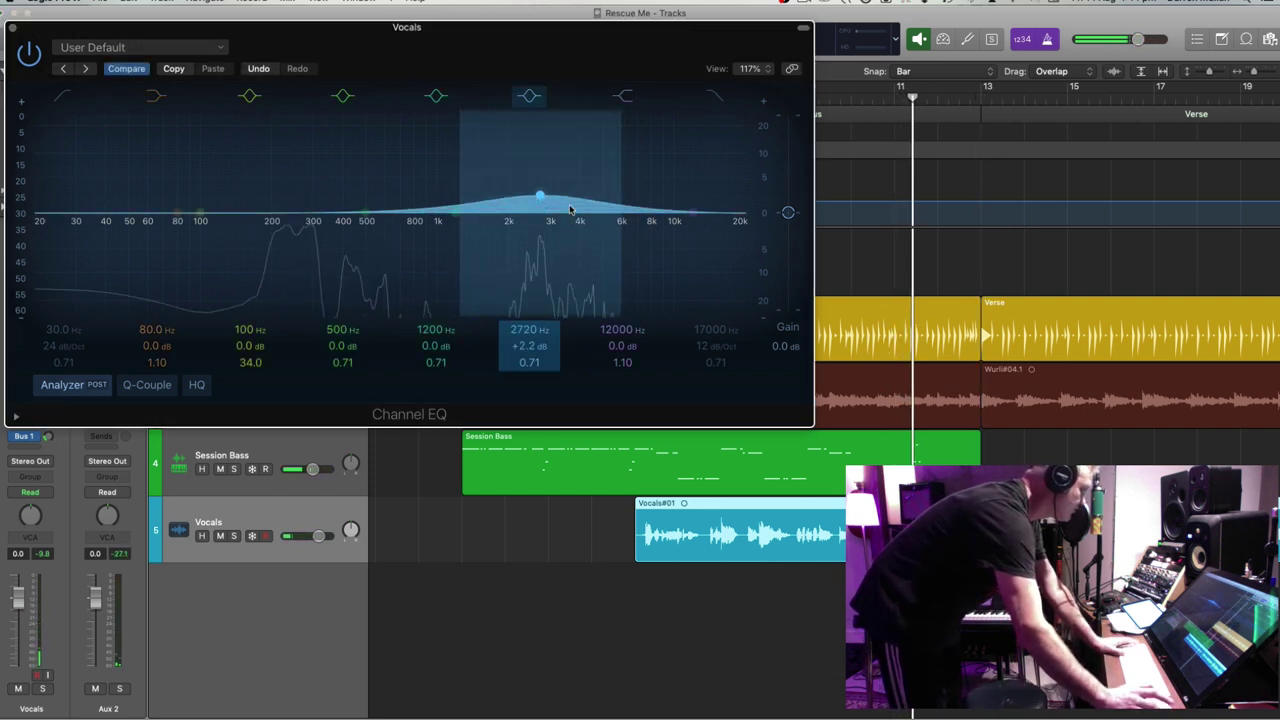
left_click_drag(620, 206, 538, 228)
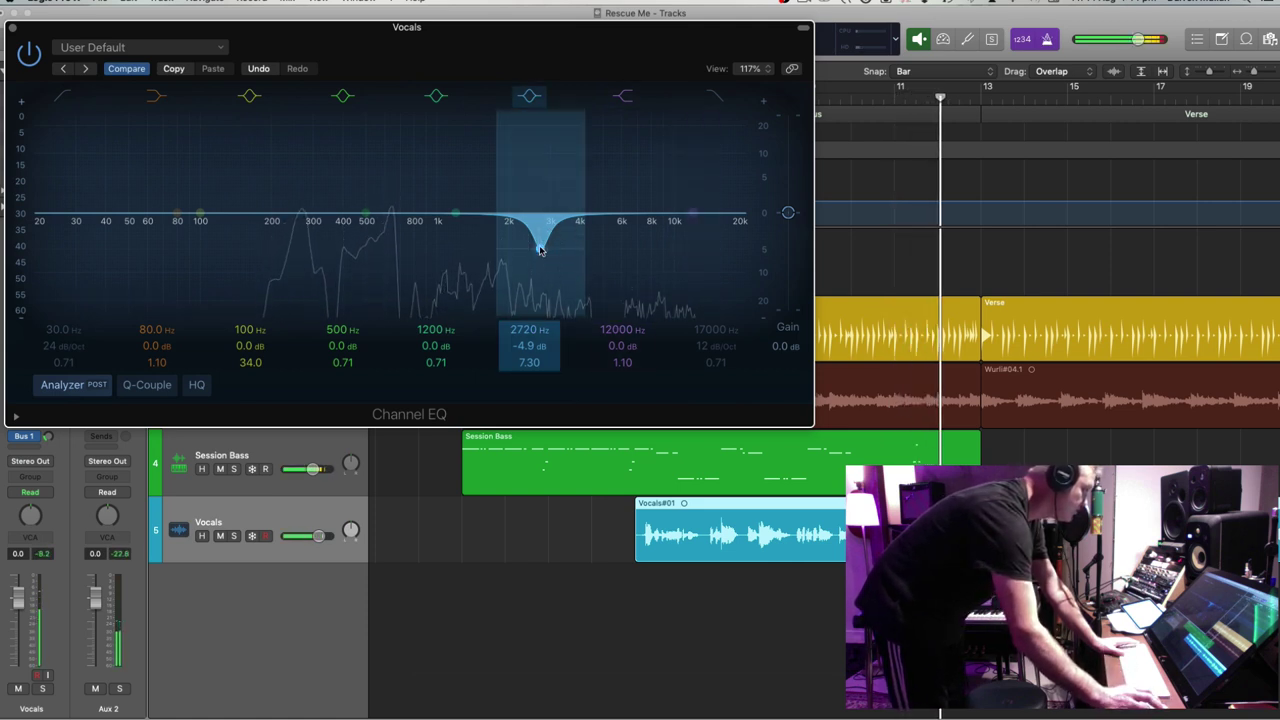
left_click(12, 27)
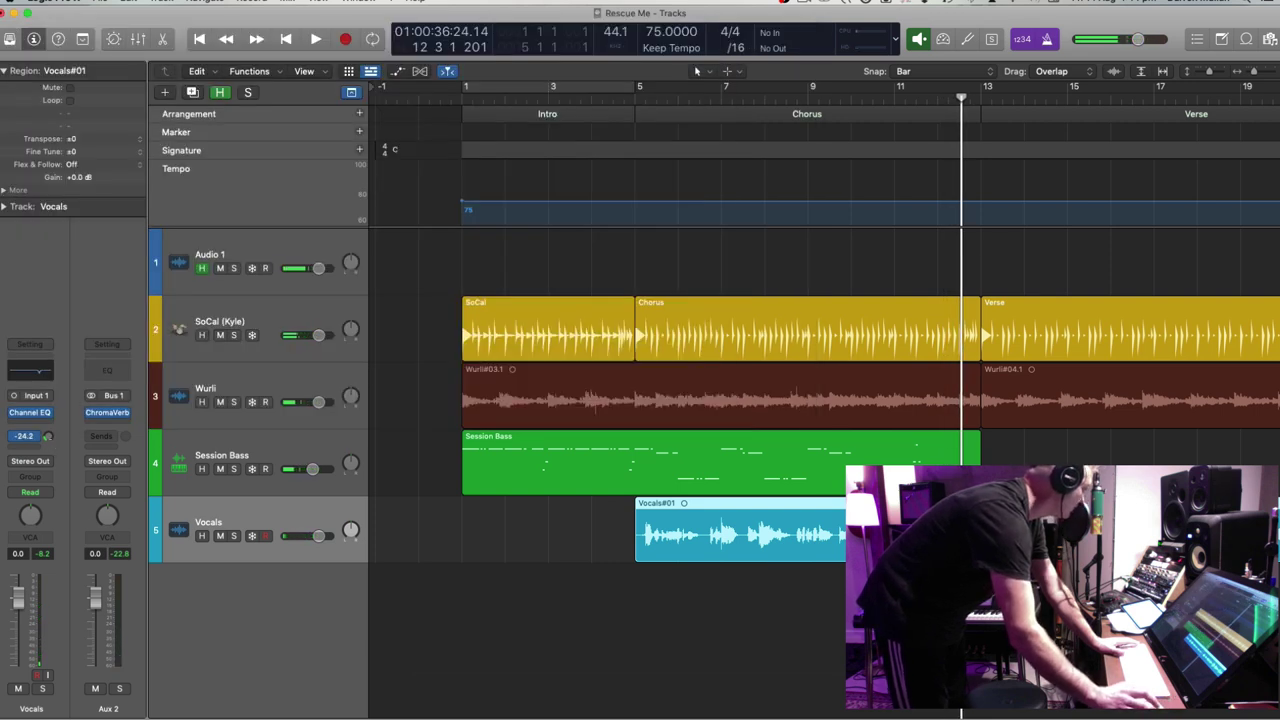
Select the Session Bass region, audition the end of the Chorus around bar 12, and select the SoCal drum track
left_click(868, 451)
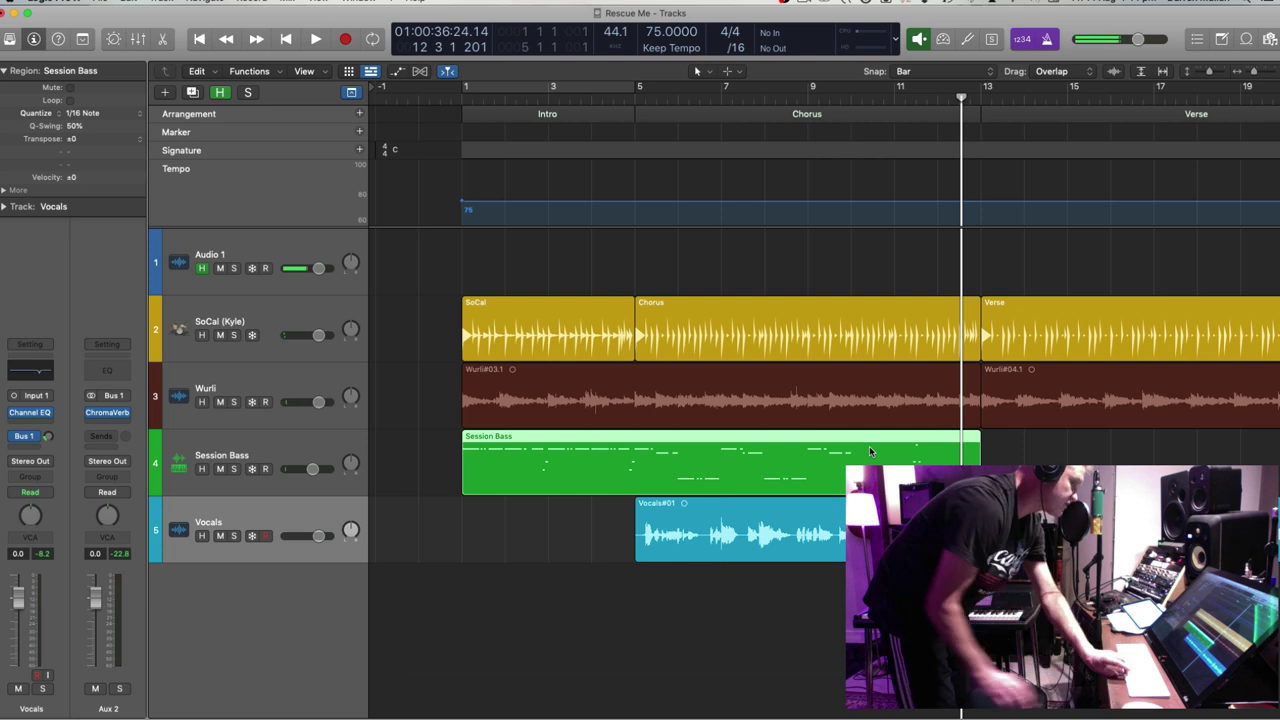
key("space")
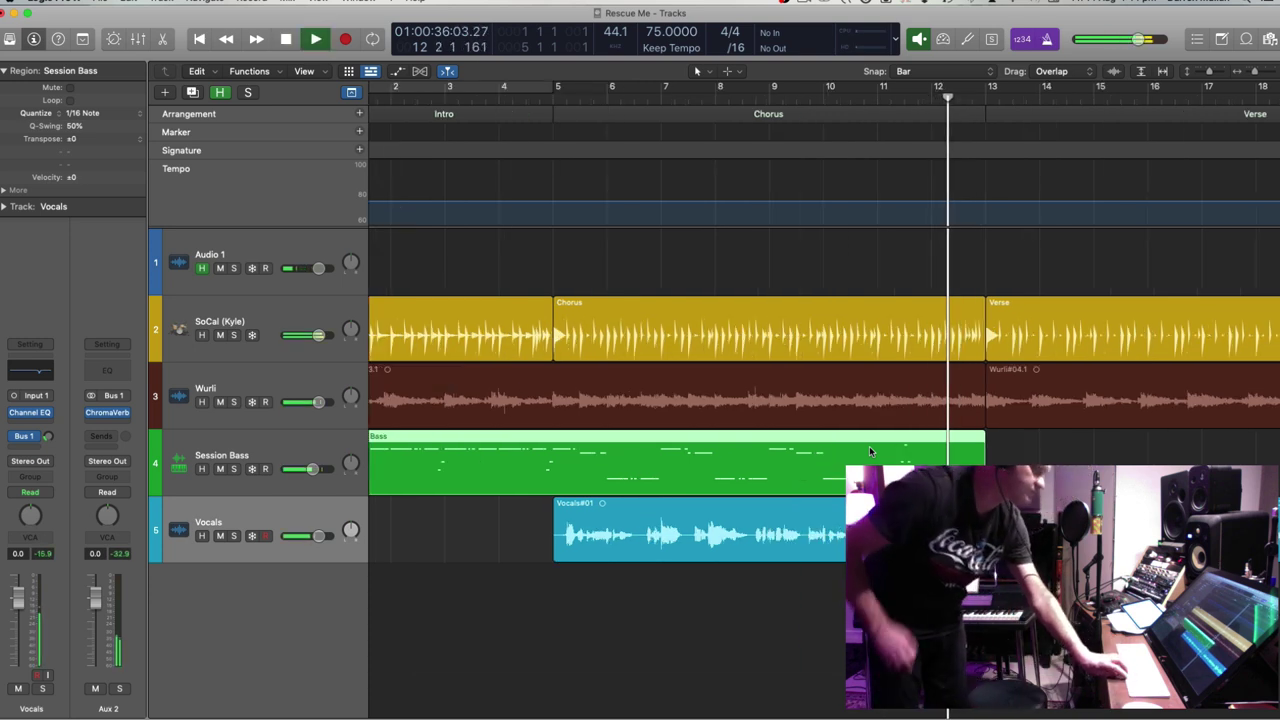
key("space")
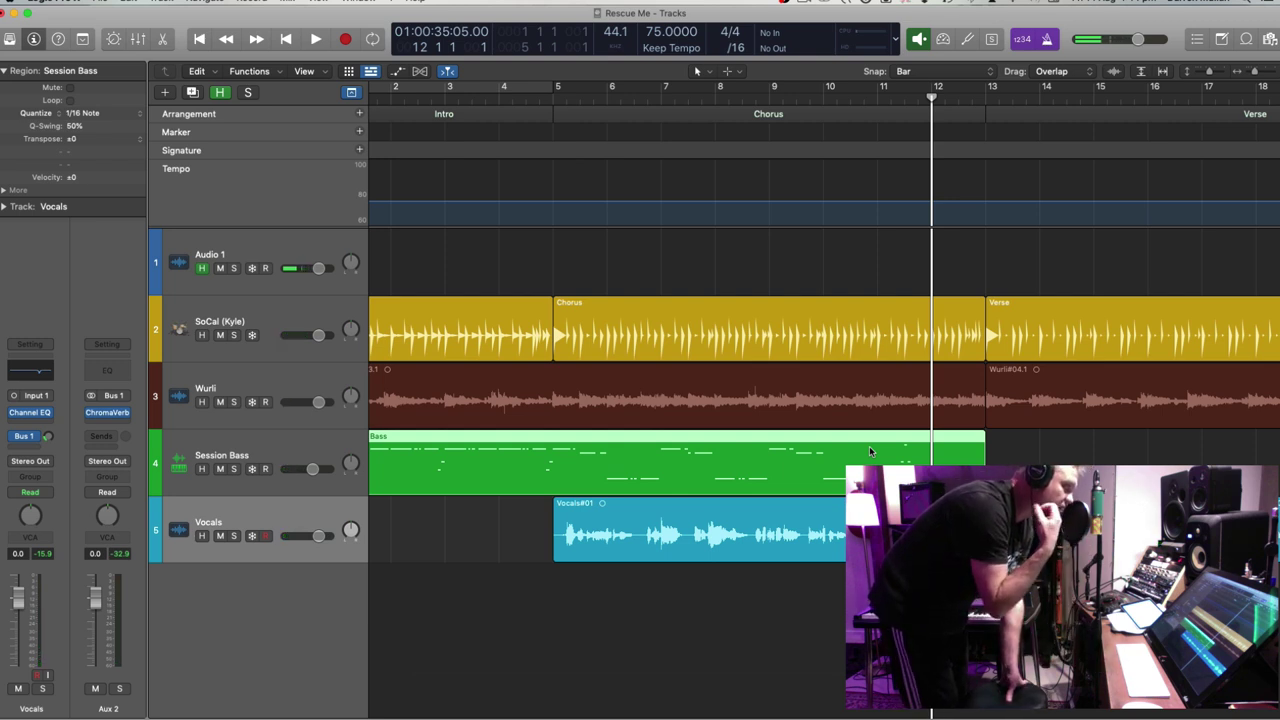
left_click(290, 311)
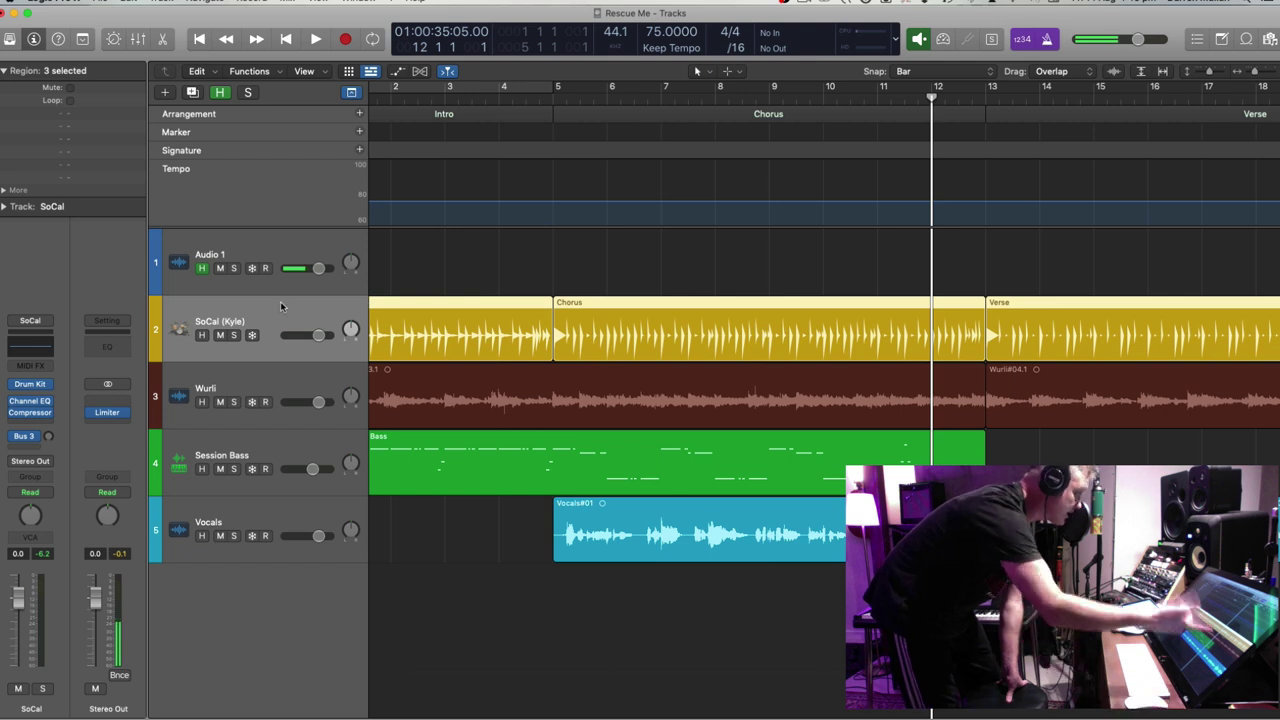
Play the song from bar 11 through the Verse and capture the bass performance as a second Session Bass region
left_click(294, 448)
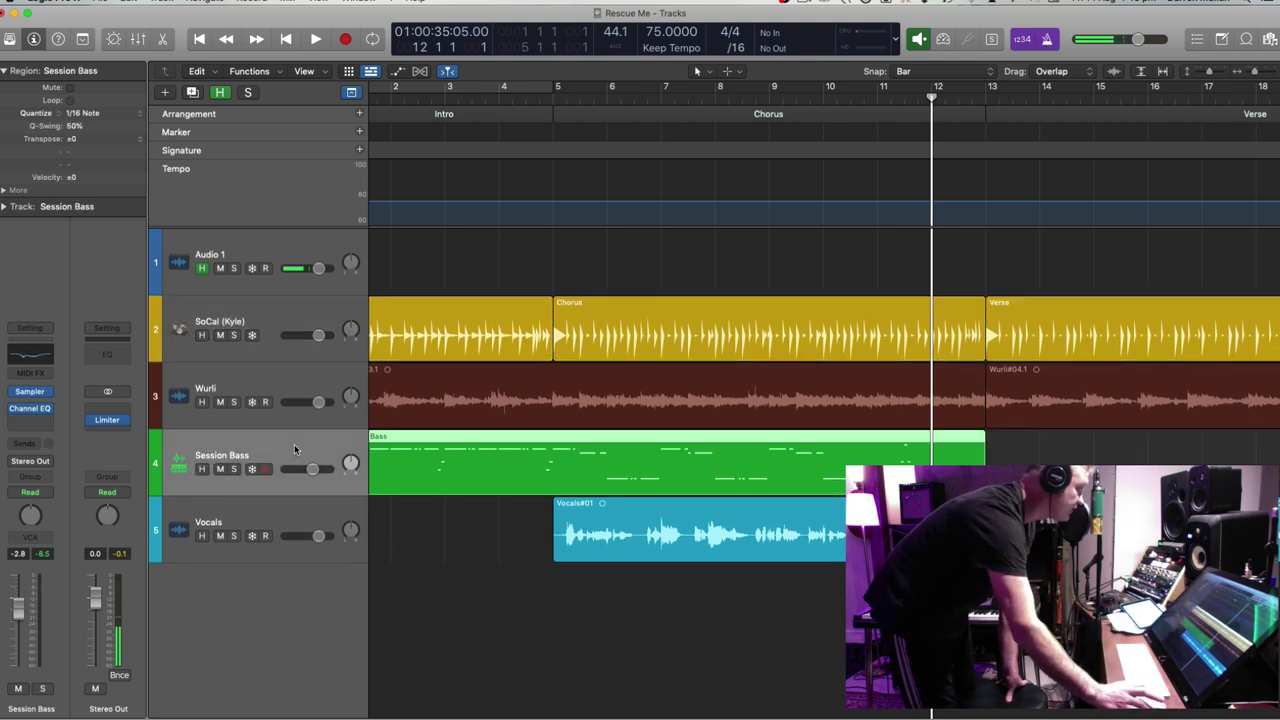
key("period")
key("comma")
key("comma")
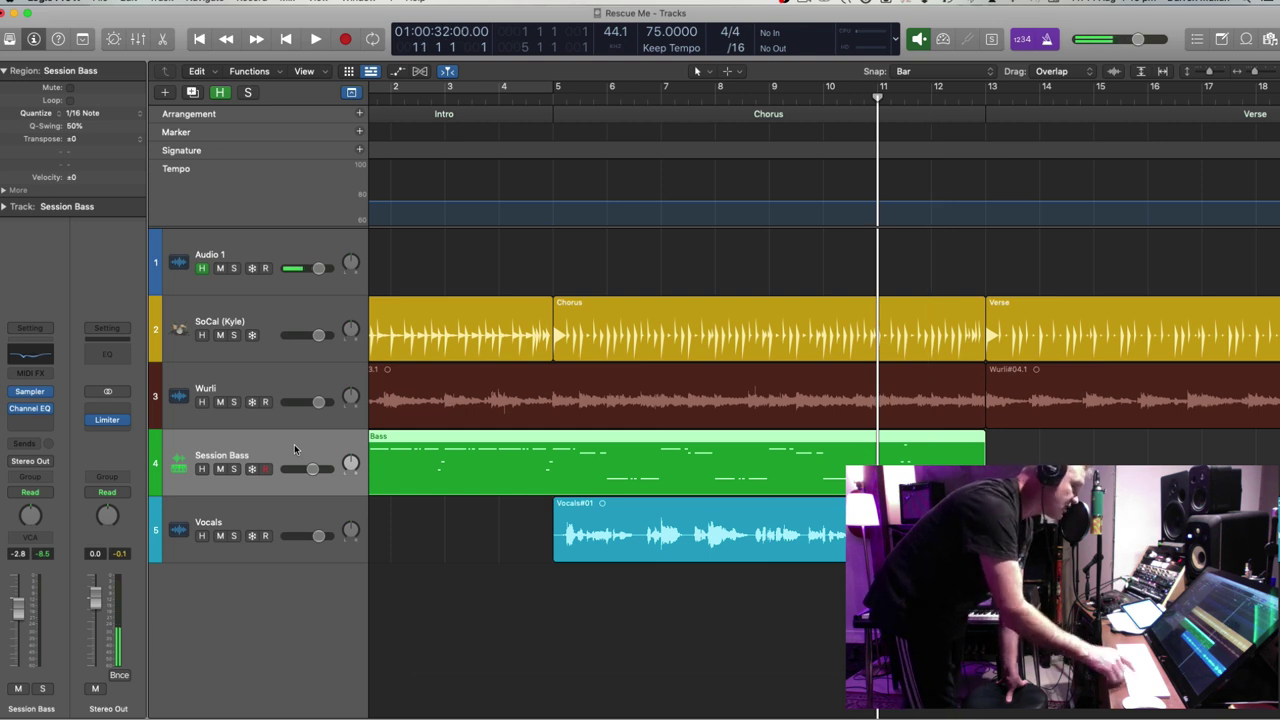
key("space")
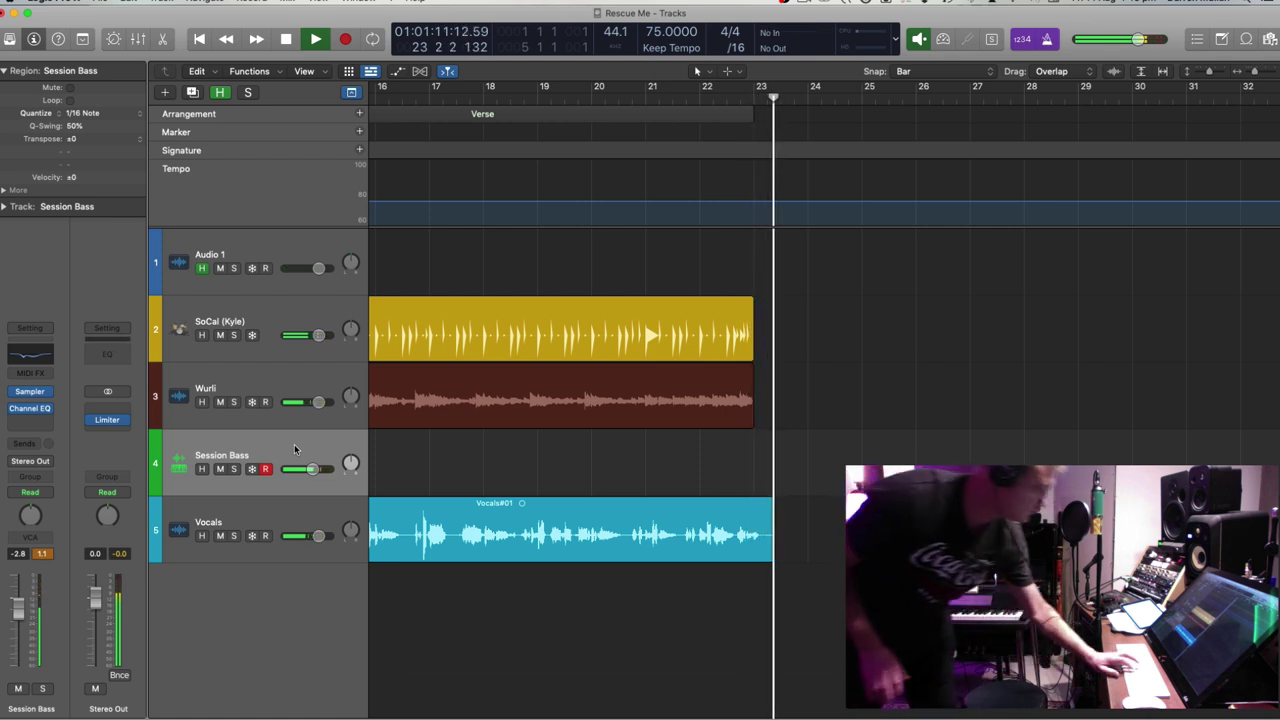
key("shift+r")
key("space")
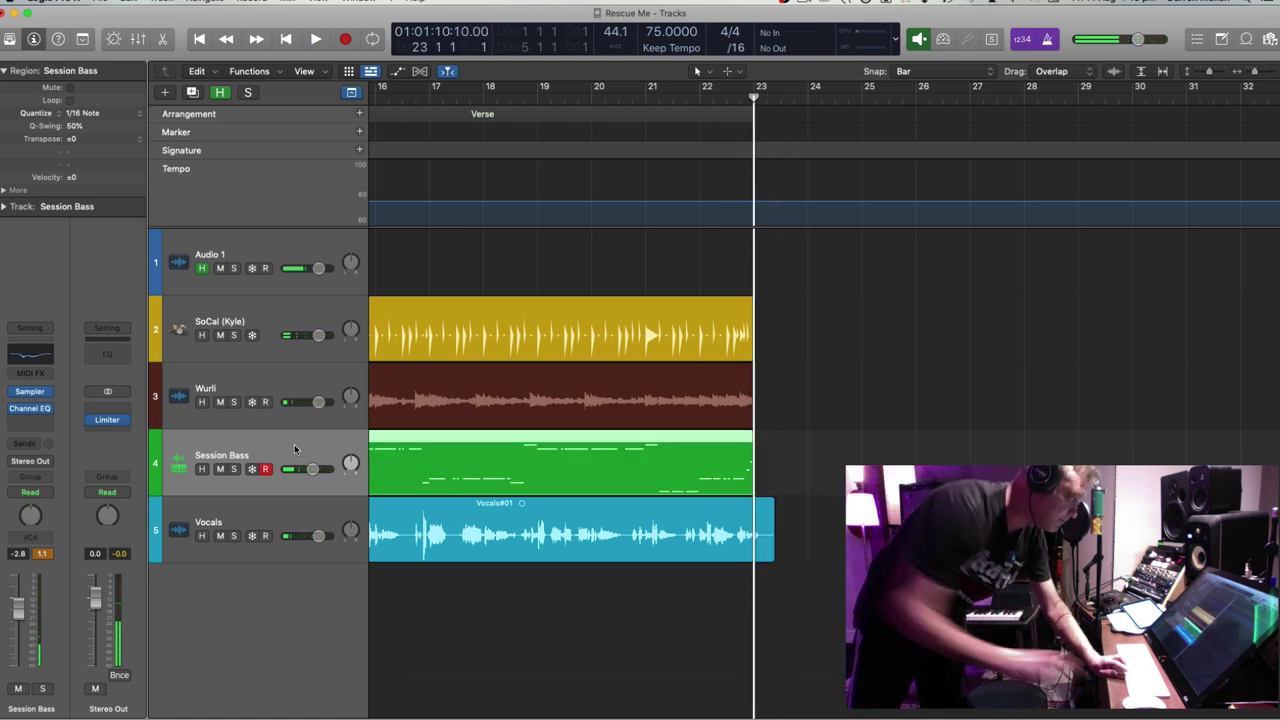
Trim the end of the Vocals region back to just past bar 23
left_click(803, 497)
left_click_drag(769, 556, 760, 556)
left_click(658, 461)
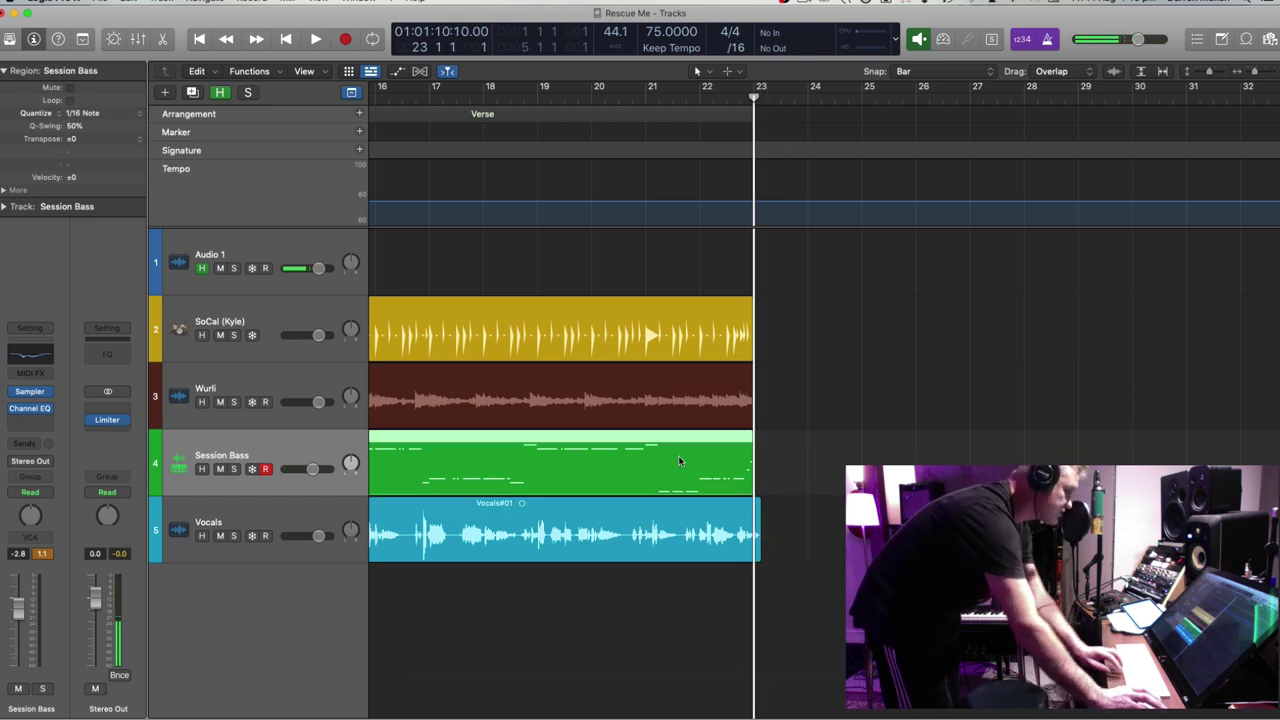
Show the whole arrangement and select both Session Bass regions across the Intro, Chorus and Verse
key("super+Left")
key("super+Left")
key("super+Left")
key("super+Left")
key("super+Up")
key("super+Up")
left_click_drag(825, 420, 510, 425)
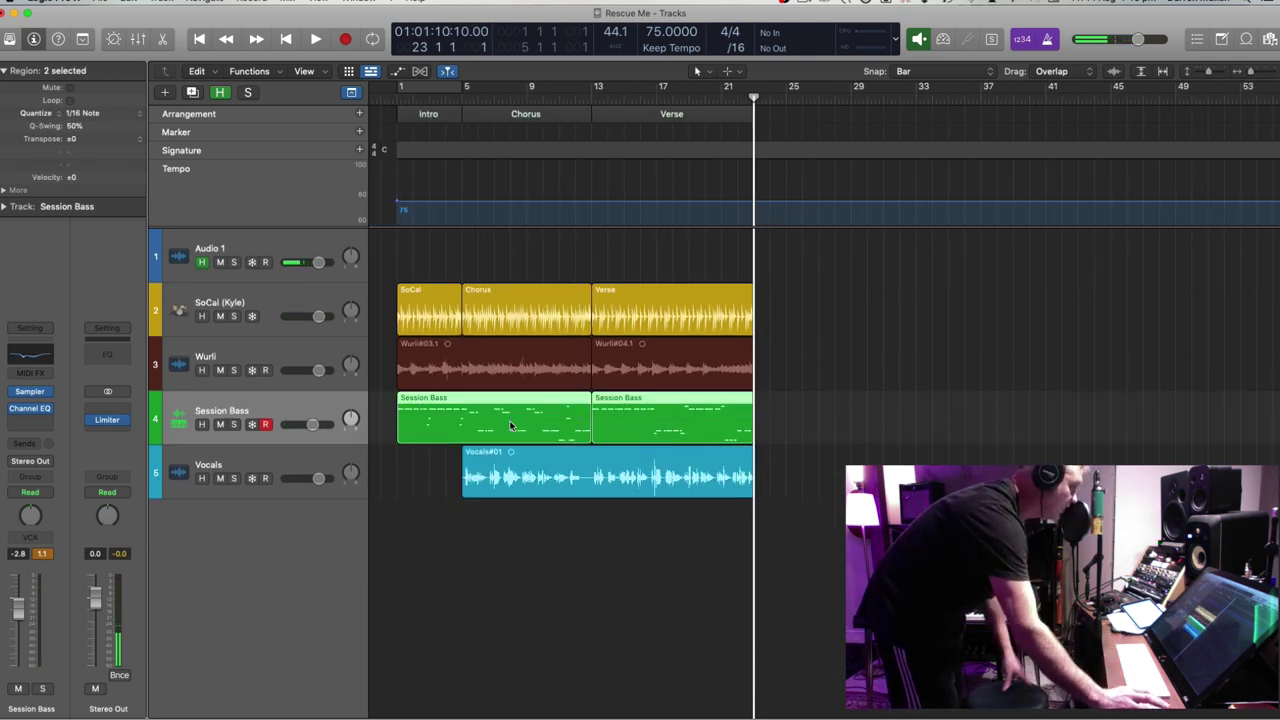
Open the SoCal track's Drummer editor and select its Intro, Chorus and Verse regions
left_click(282, 306)
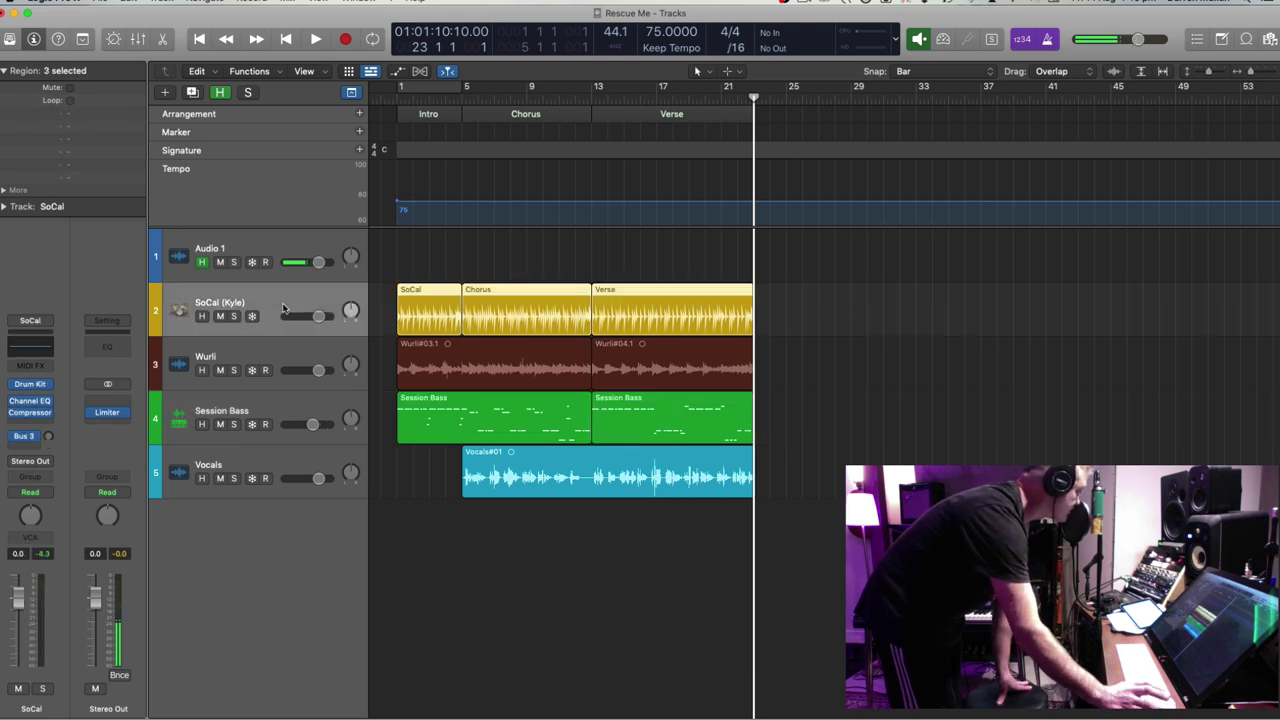
double_click(427, 292)
left_click_drag(867, 303, 517, 306)
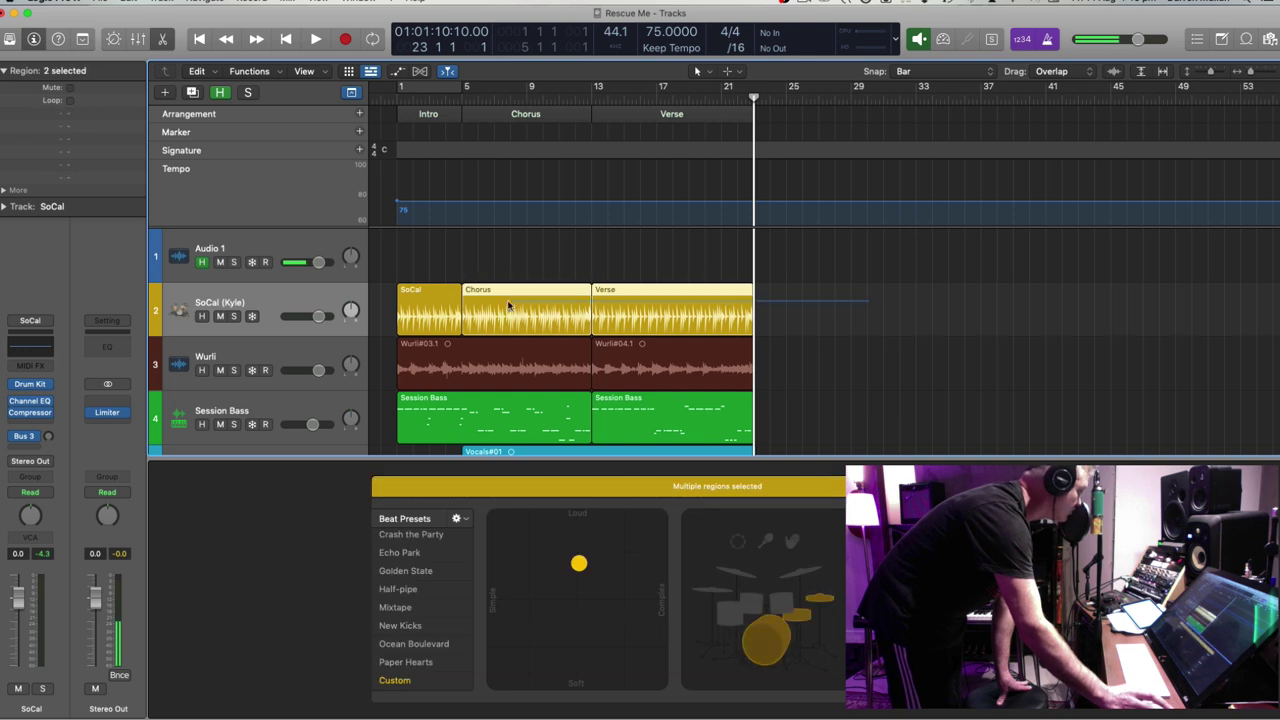
left_click_drag(408, 298, 408, 297)
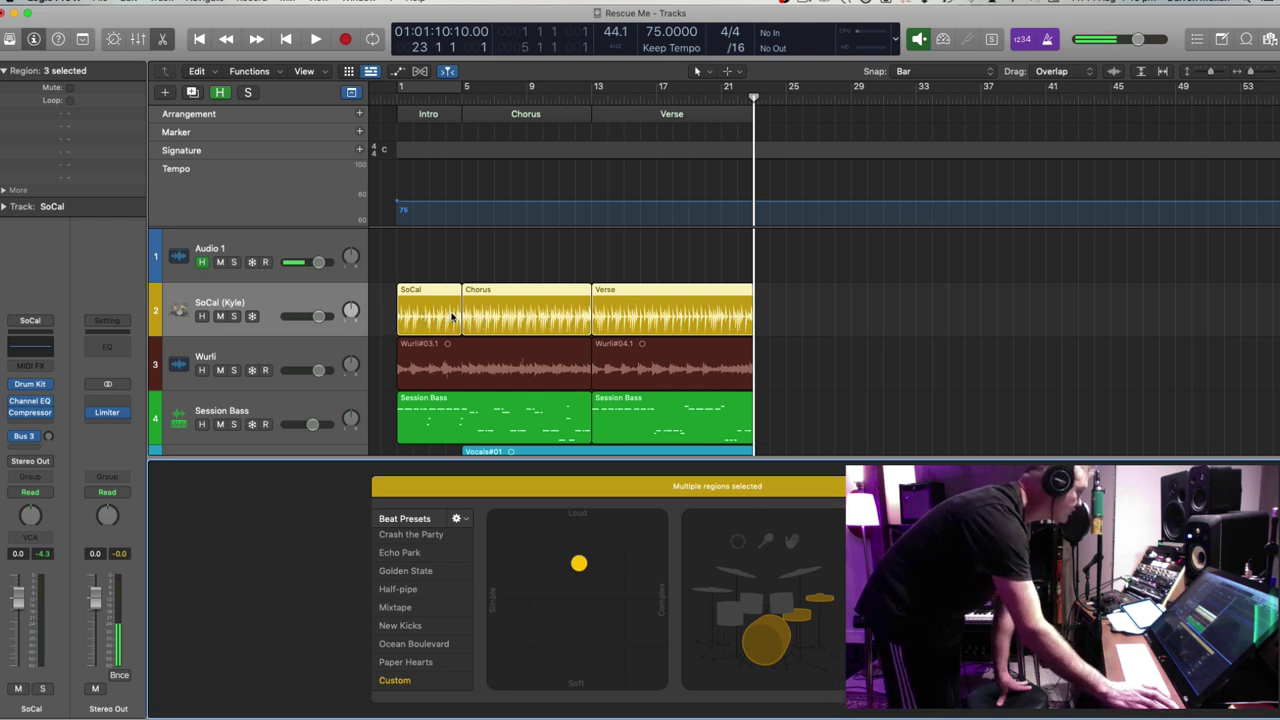
Play the song from bar 0 and review the Intro's Session Bass notes and SoCal drum regions up close
key("Return")
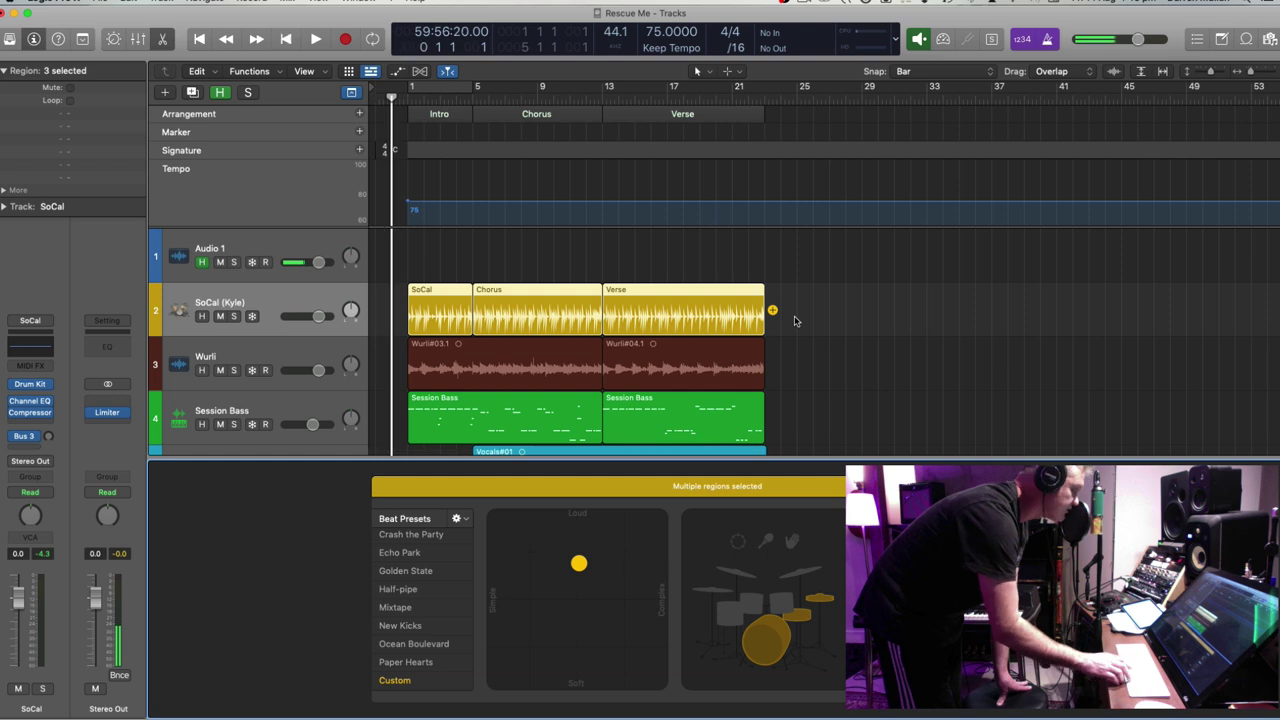
key("space")
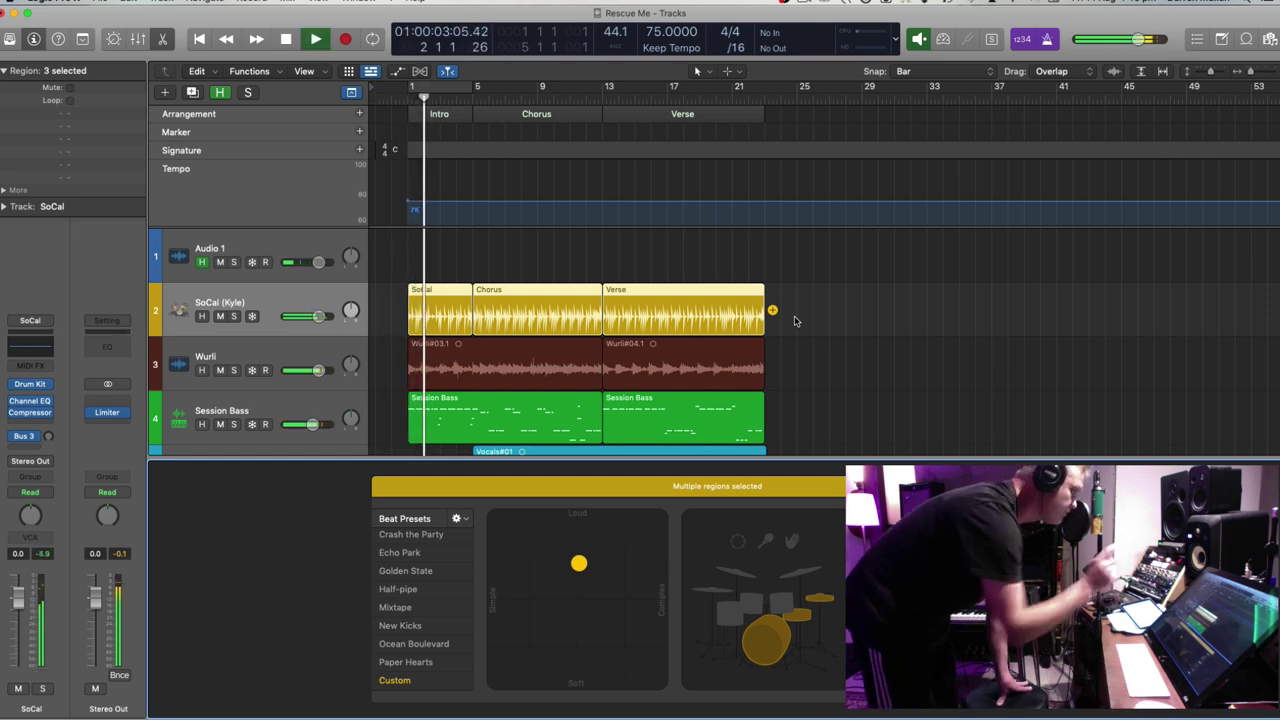
left_click(445, 413)
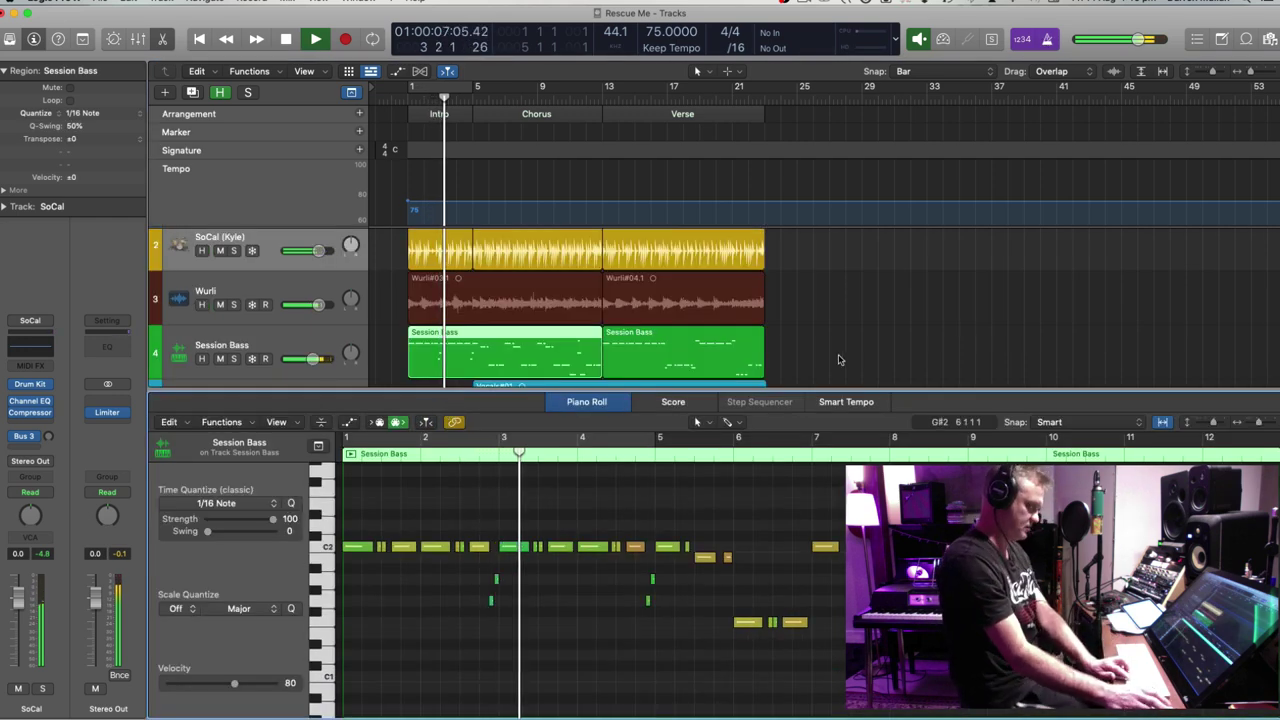
left_click(299, 244)
key("super+Right")
key("super+Right")
key("super+Right")
key("super+Right")
key("super+Right")
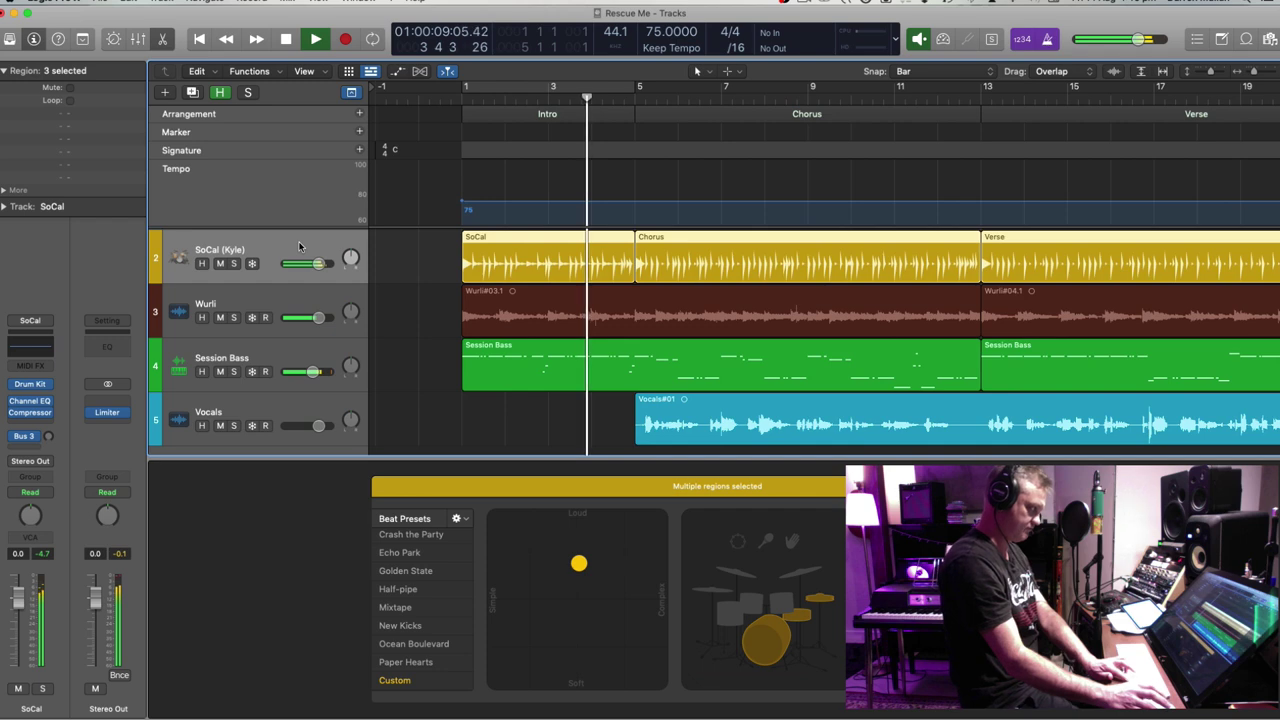
key("super+Right")
key("super+Up")
key("super+Up")
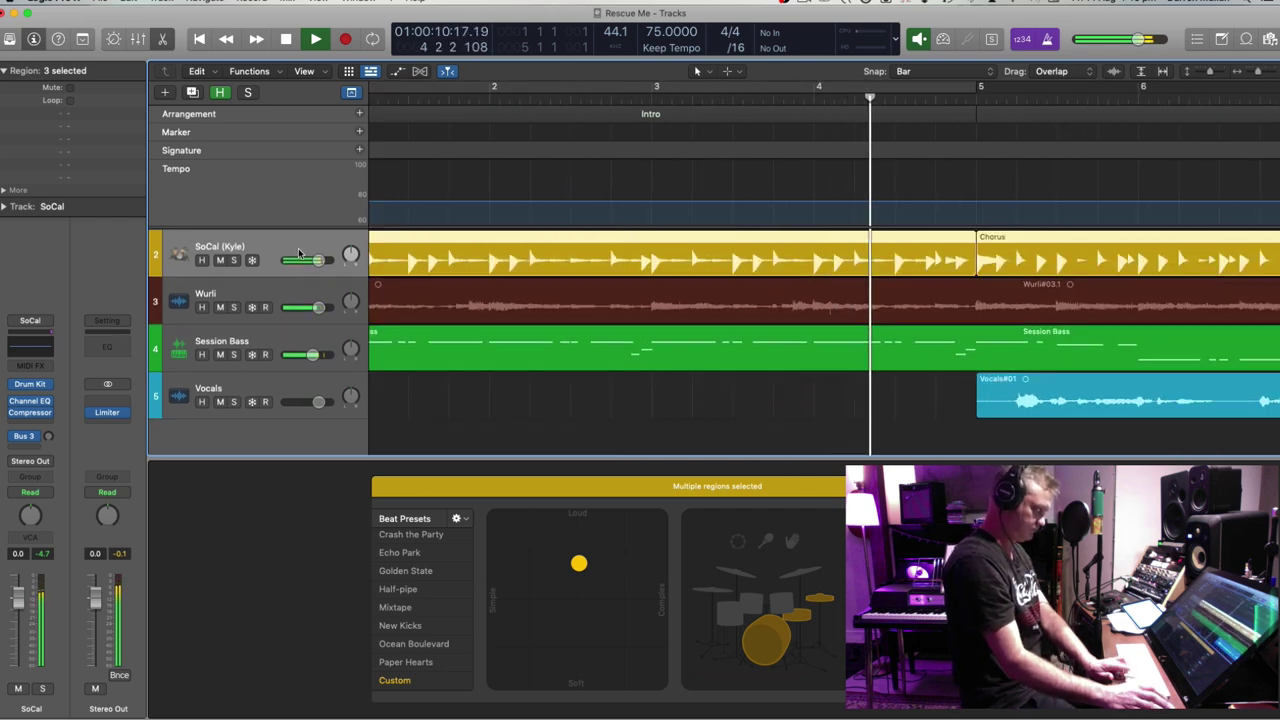
Lower the Session Bass track's volume to -4.5 dB during playback and select the Vocals track
left_click(303, 334)
left_click_drag(18, 610, 18, 622)
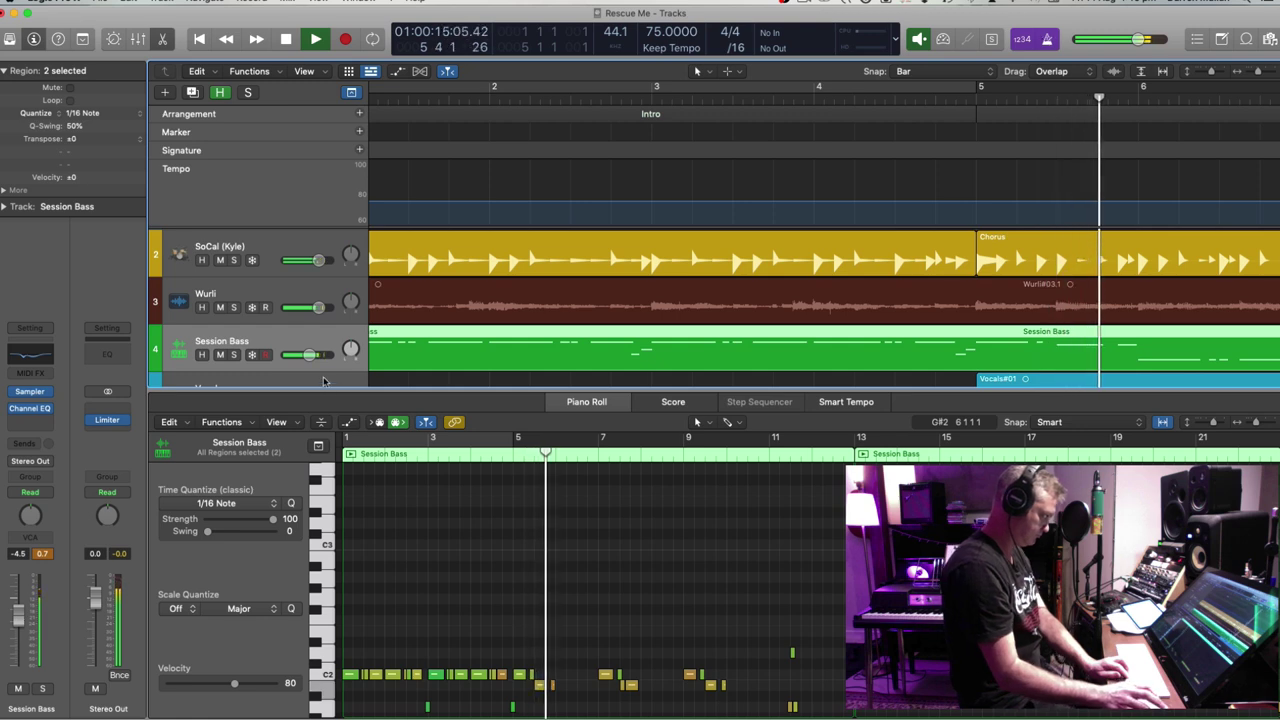
key("Down")
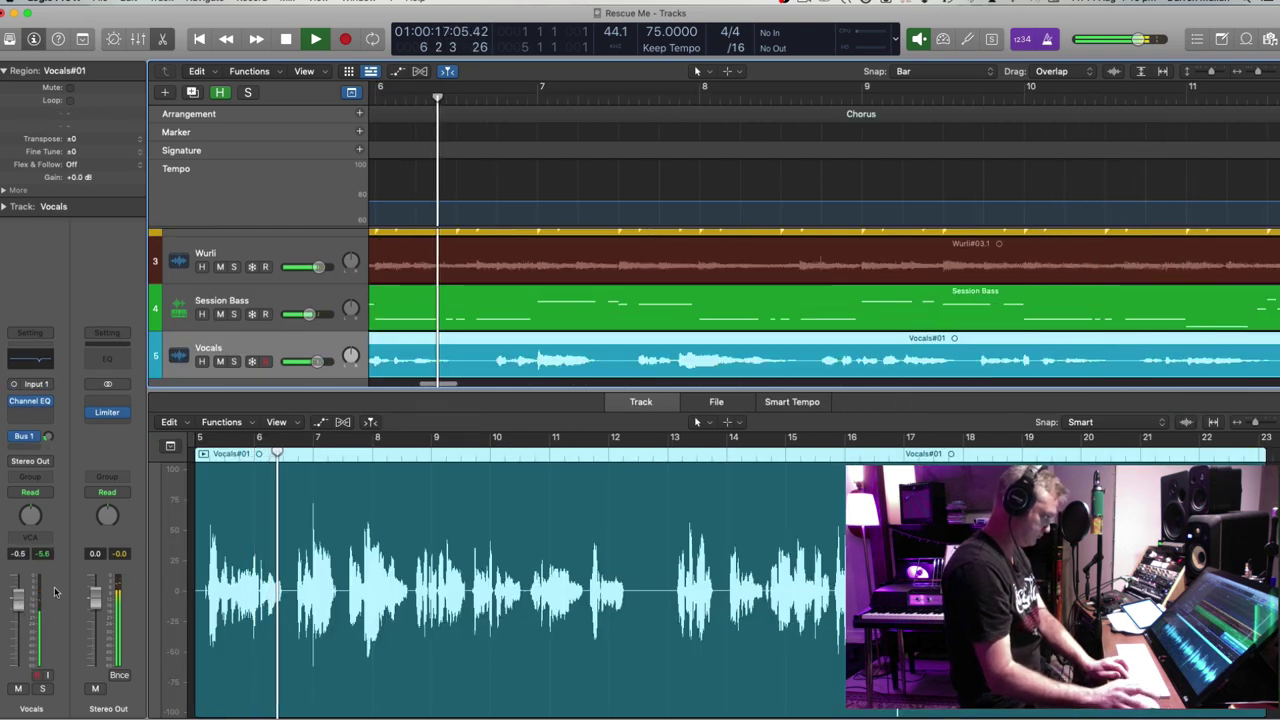
Stop playback and move the playhead to bar 5, at the start of the Chorus
key("super+Left")
key("super+Left")
left_click(722, 262)
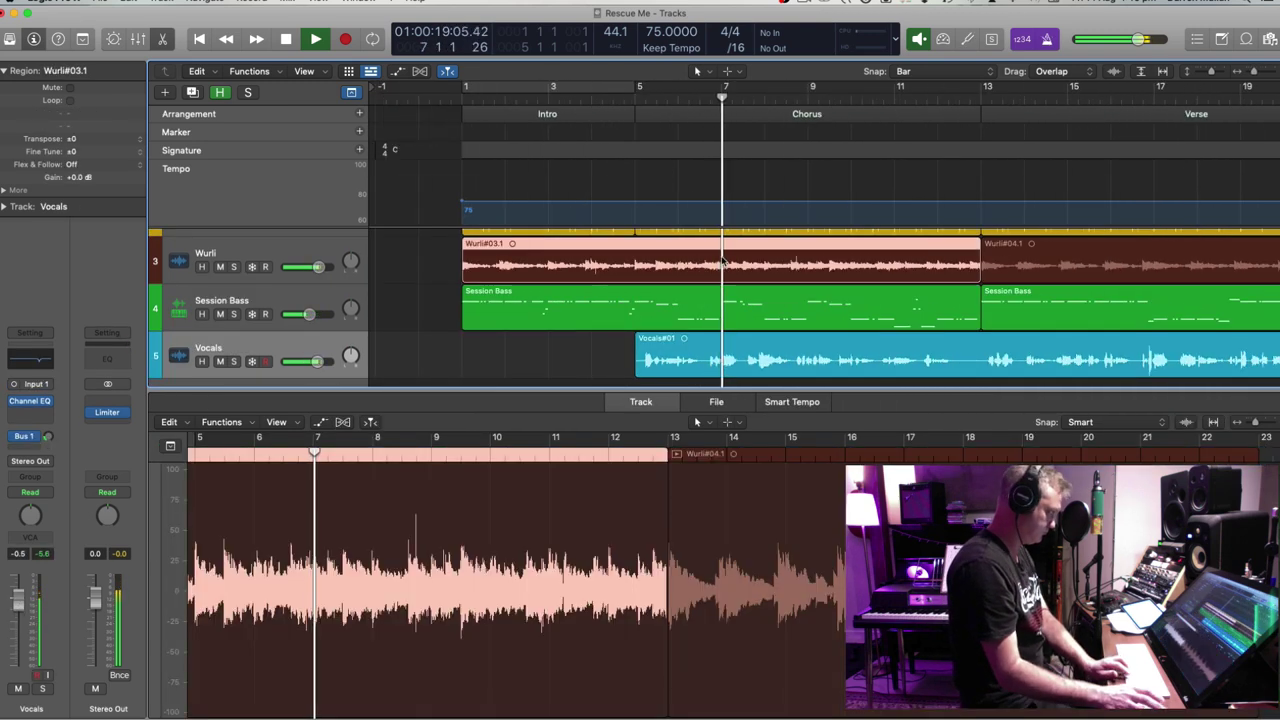
key("super+Left")
key("super+Up")
key("space")
key("period")
key("period")
key("comma")
key("comma")
key("comma")
key("comma")
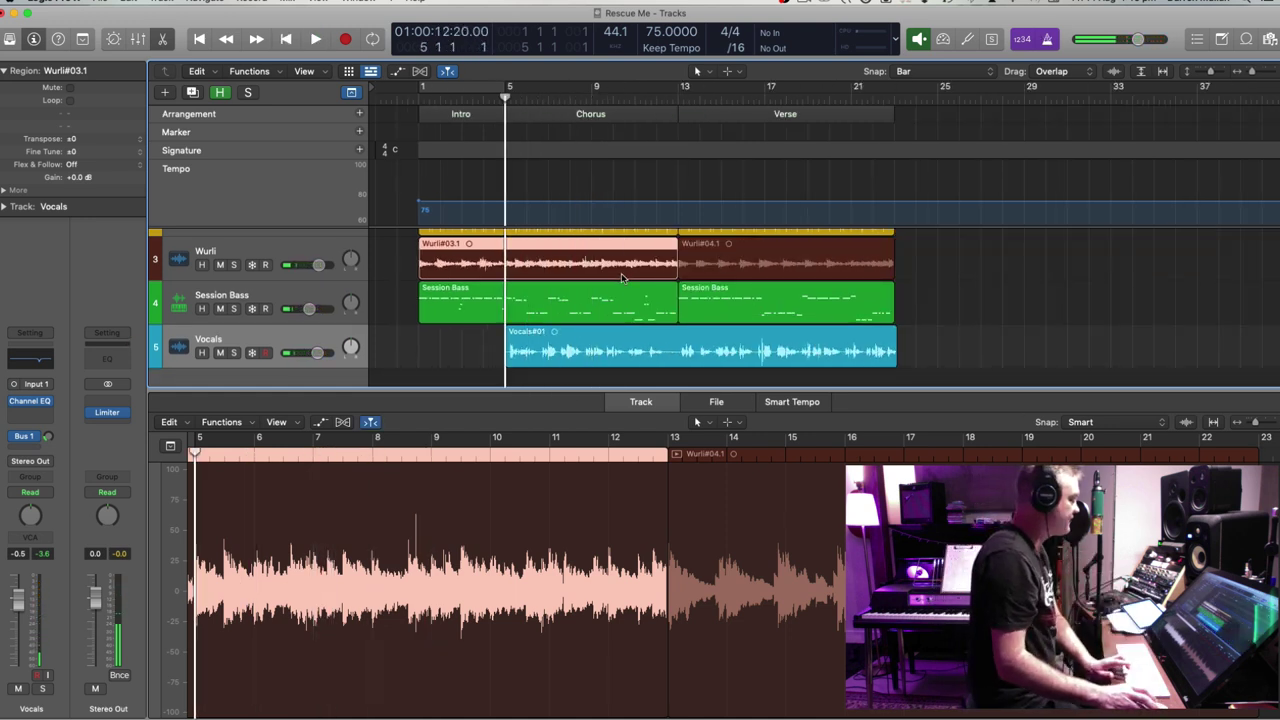
Add a new audio track directly below the Vocals track
left_click(625, 292)
scroll(600, 290, "up", 2)
left_click(573, 272)
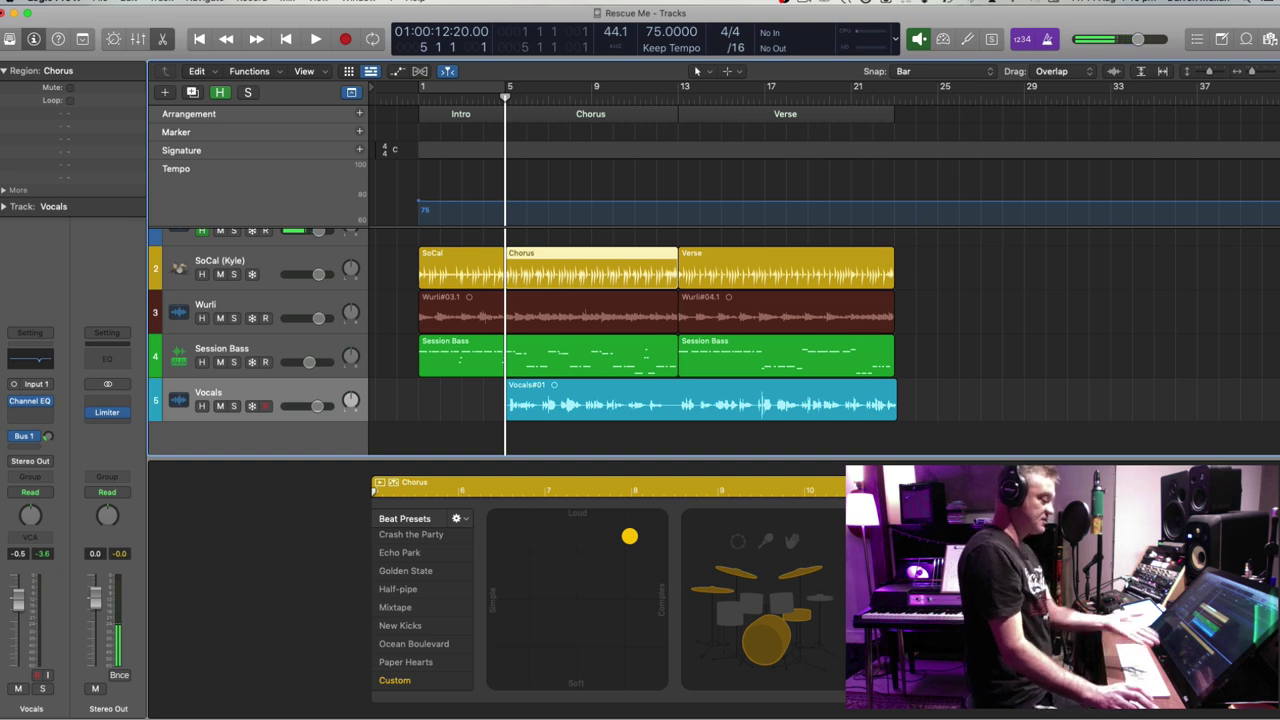
scroll(600, 355, "down", 2)
left_click(310, 358)
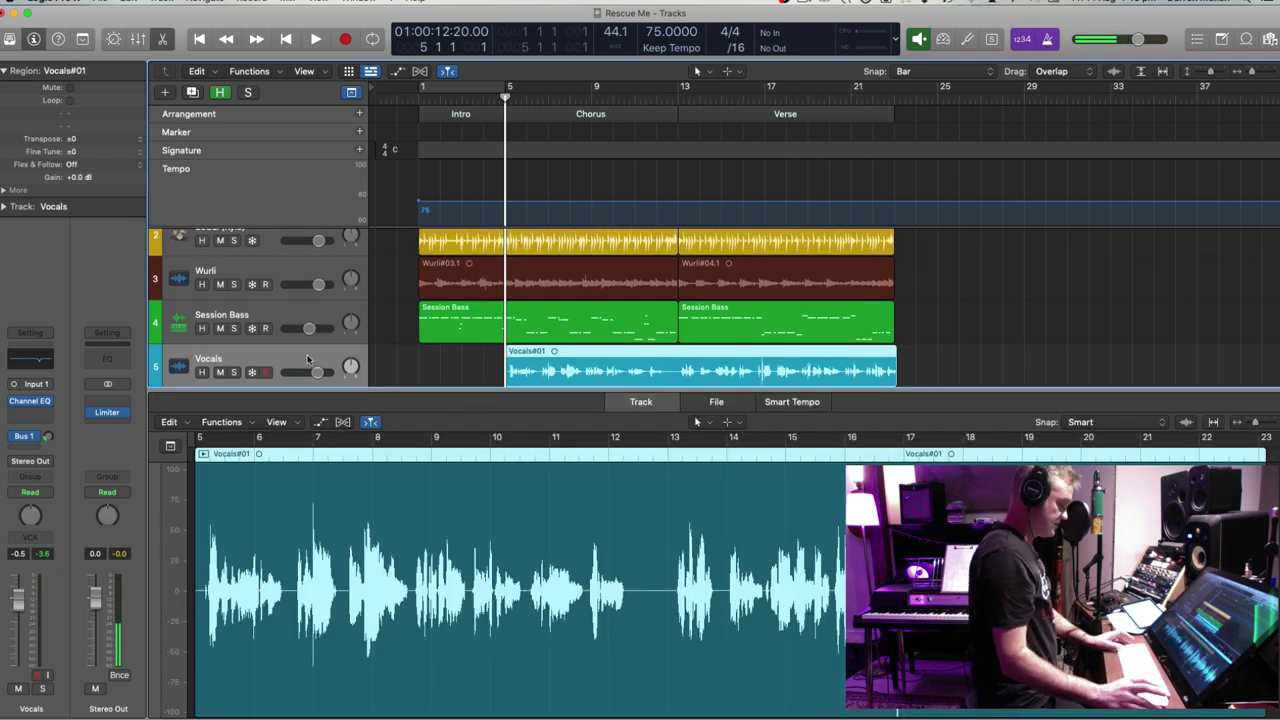
scroll(310, 360, "down", 1)
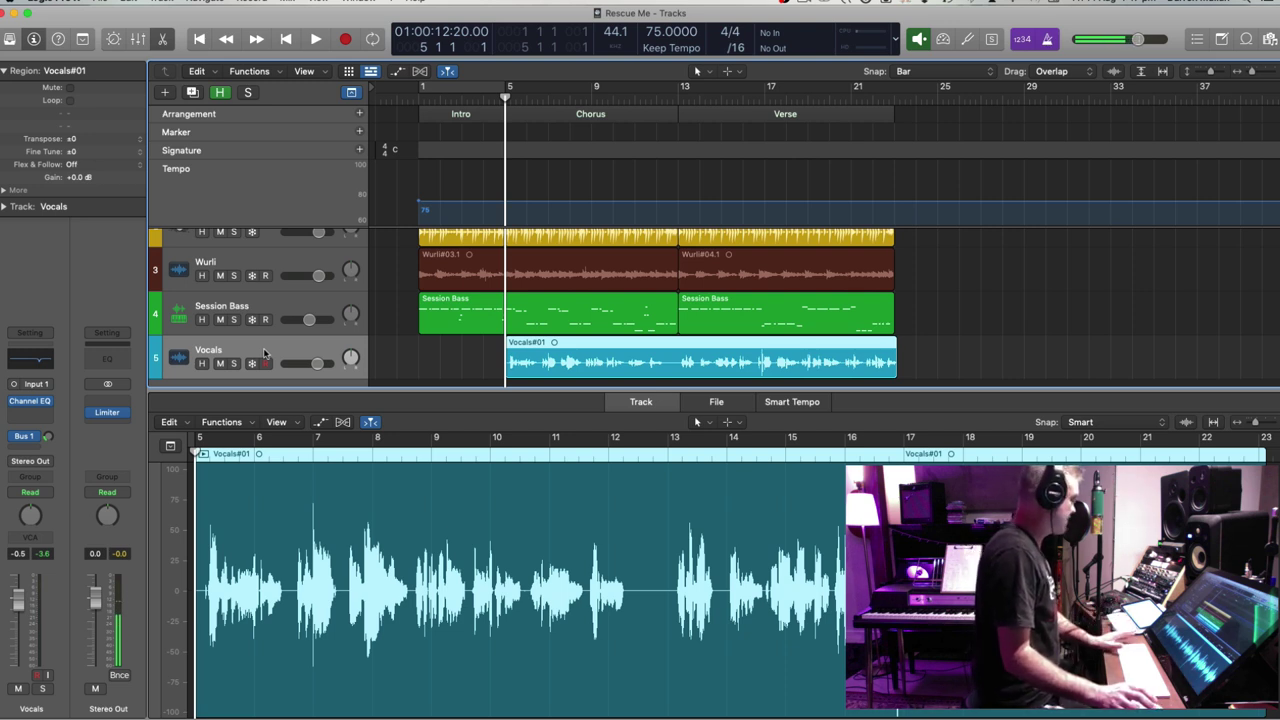
left_click(161, 2)
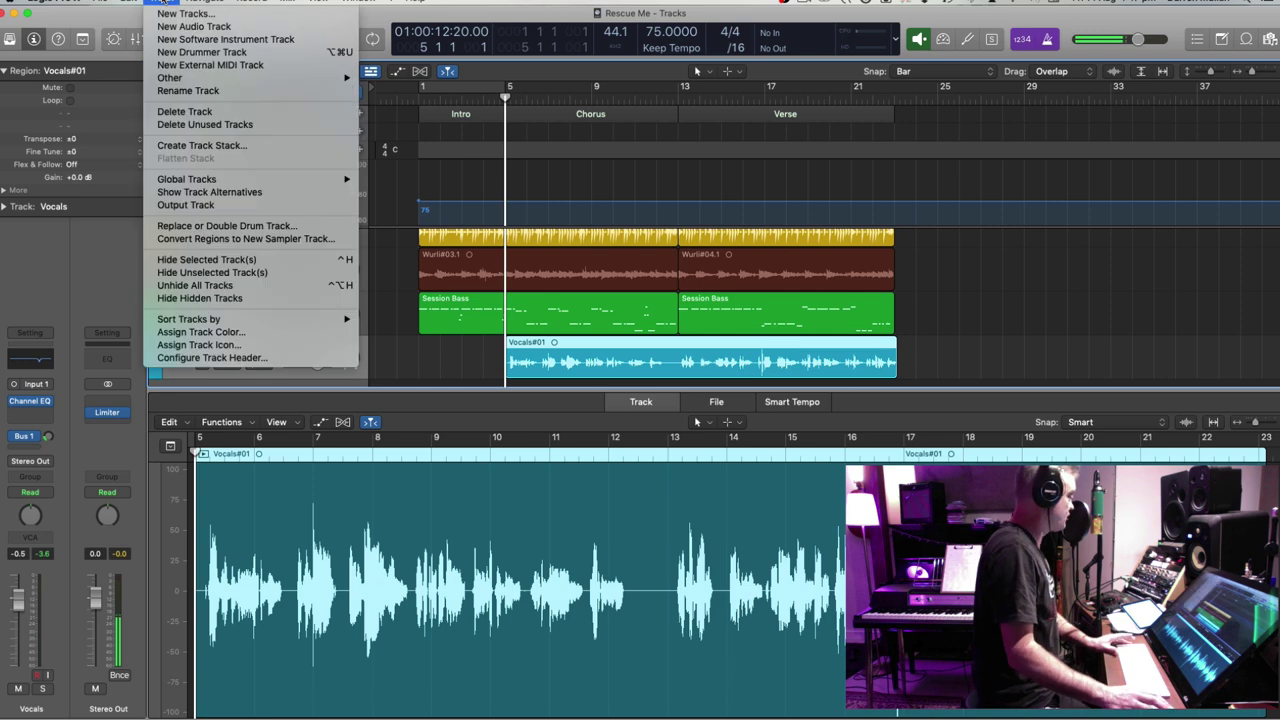
left_click(171, 27)
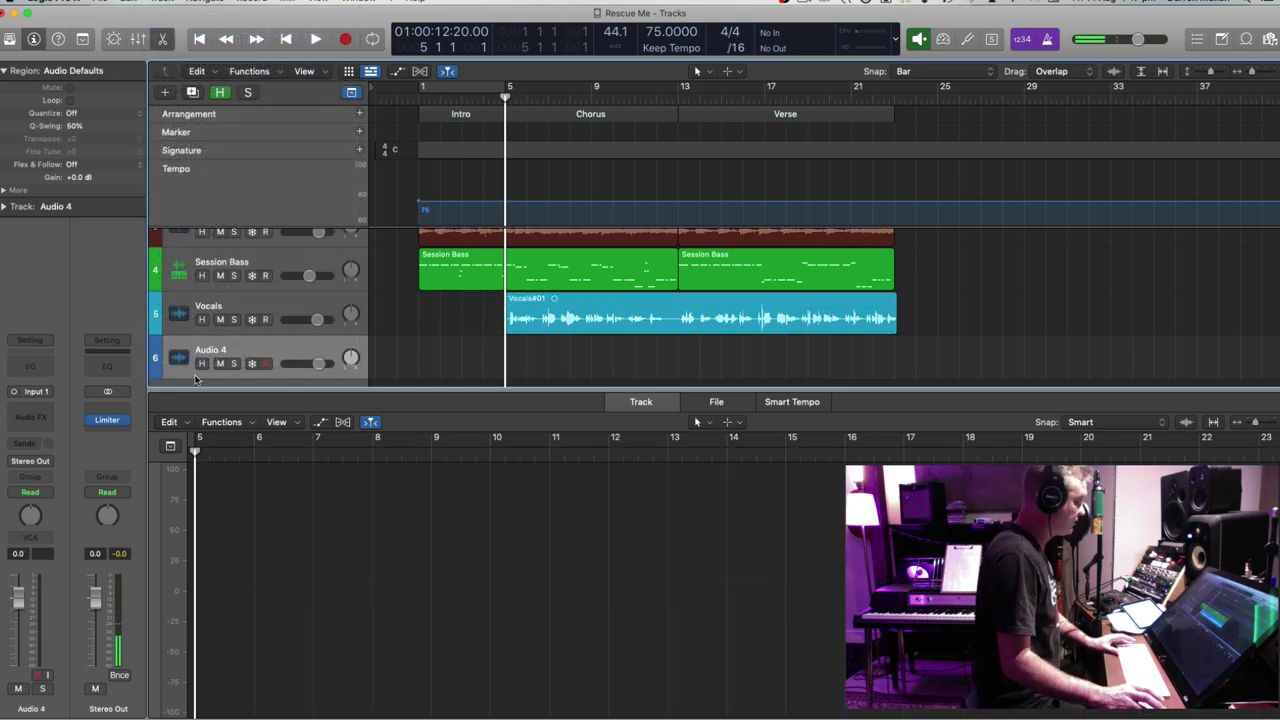
Rename the new audio track BV and assign it an orange colour
double_click(213, 351)
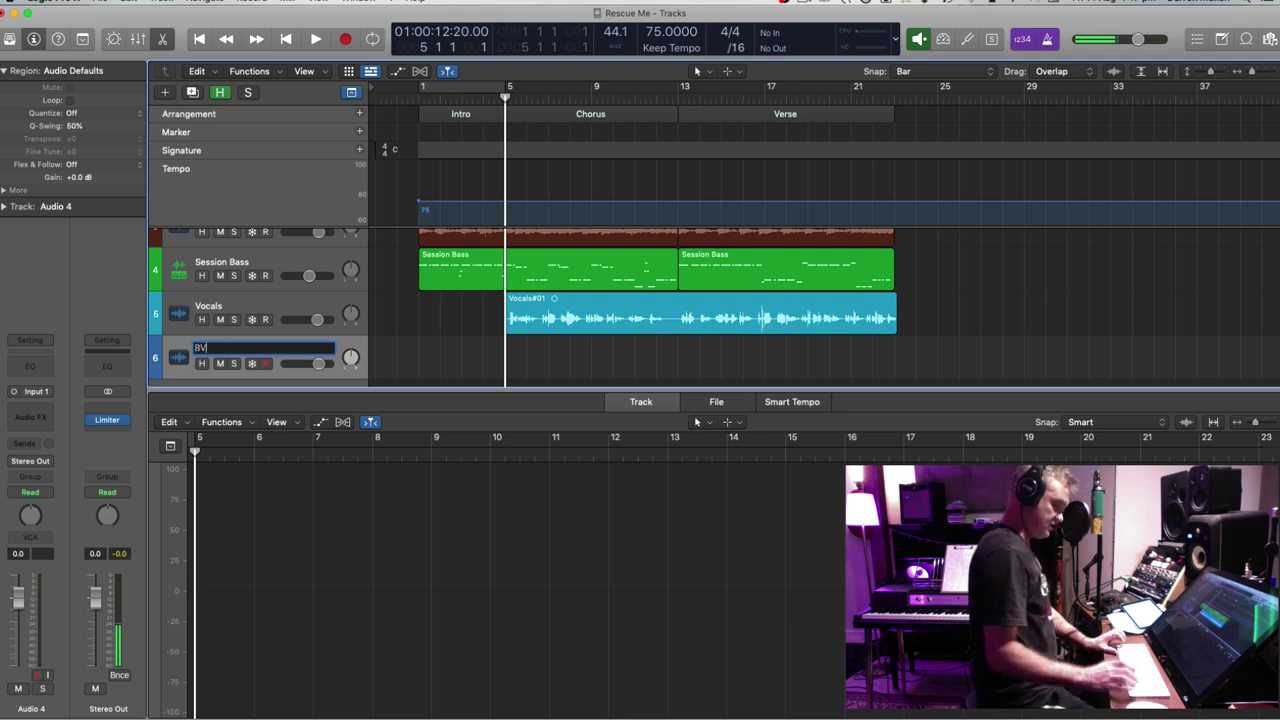
type("BV")
key("Return")
key("alt+c")
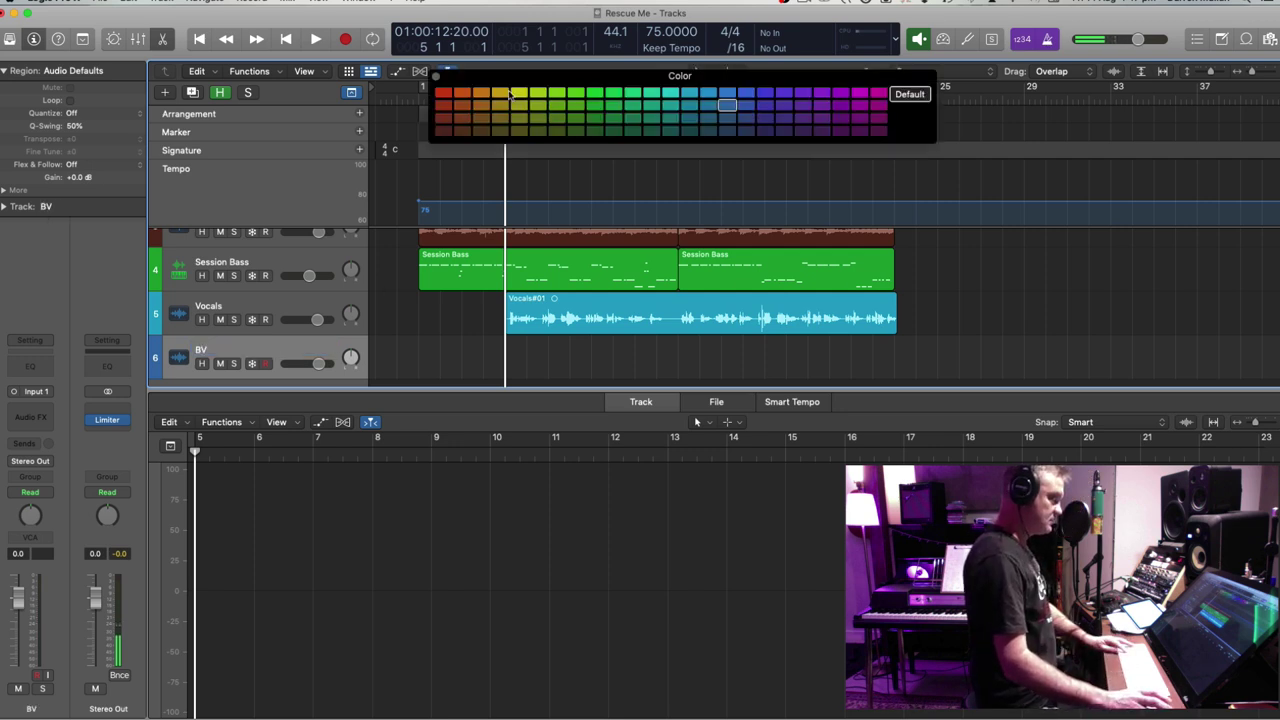
key("alt+c")
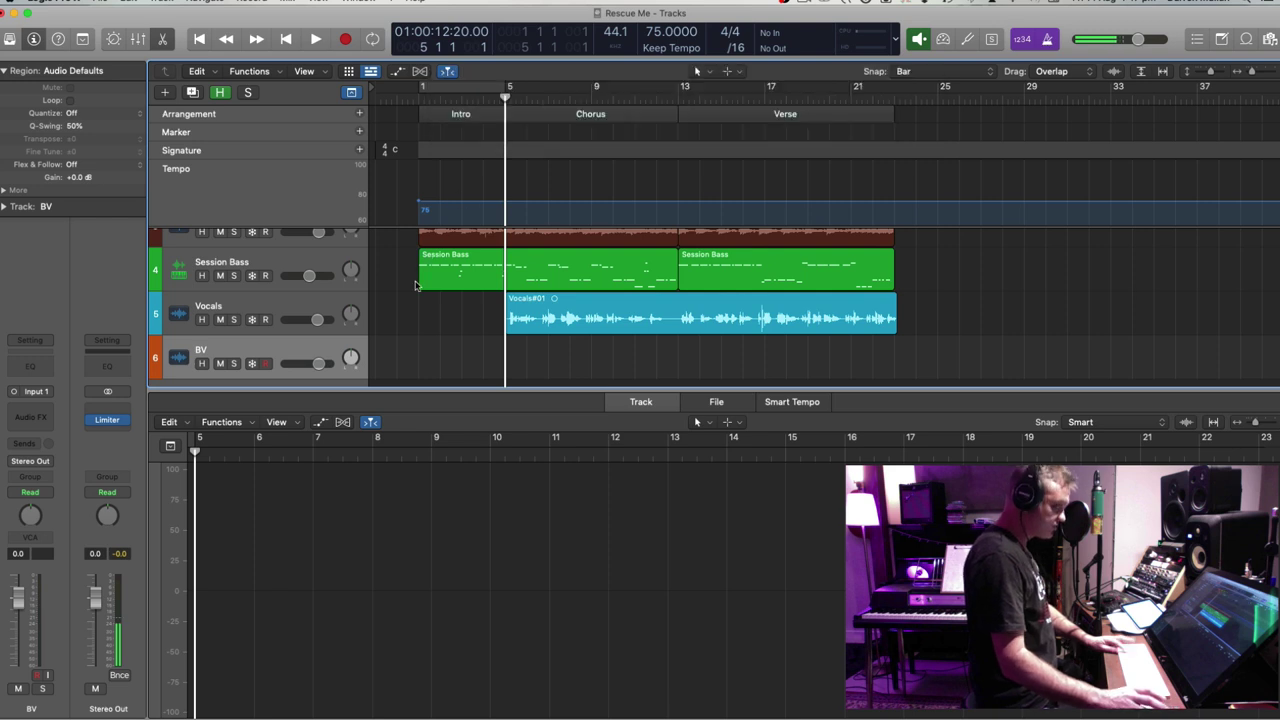
key("super+Down")
key("super+Down")
key("super+Down")
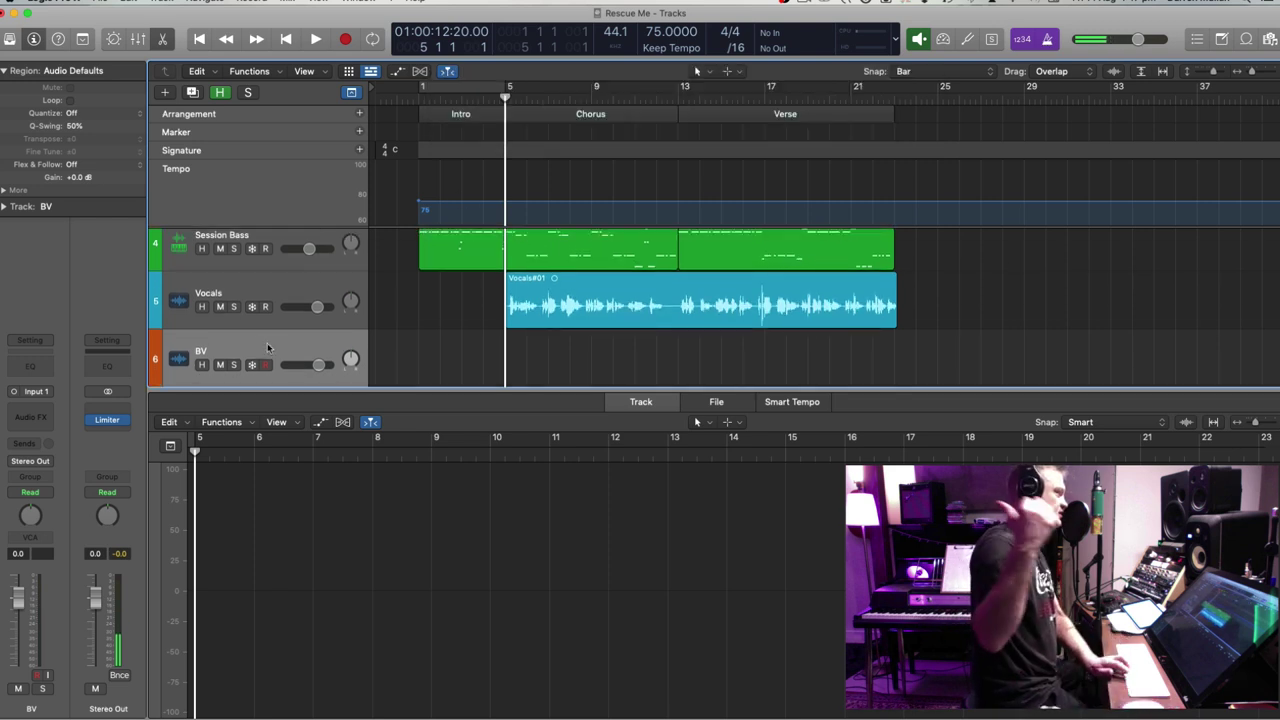
key("super+Down")
key("super+Down")
key("super+Down")
key("super+Right")
key("super+Right")
key("super+Up")
key("super+Up")
key("super+Up")
key("super+Up")
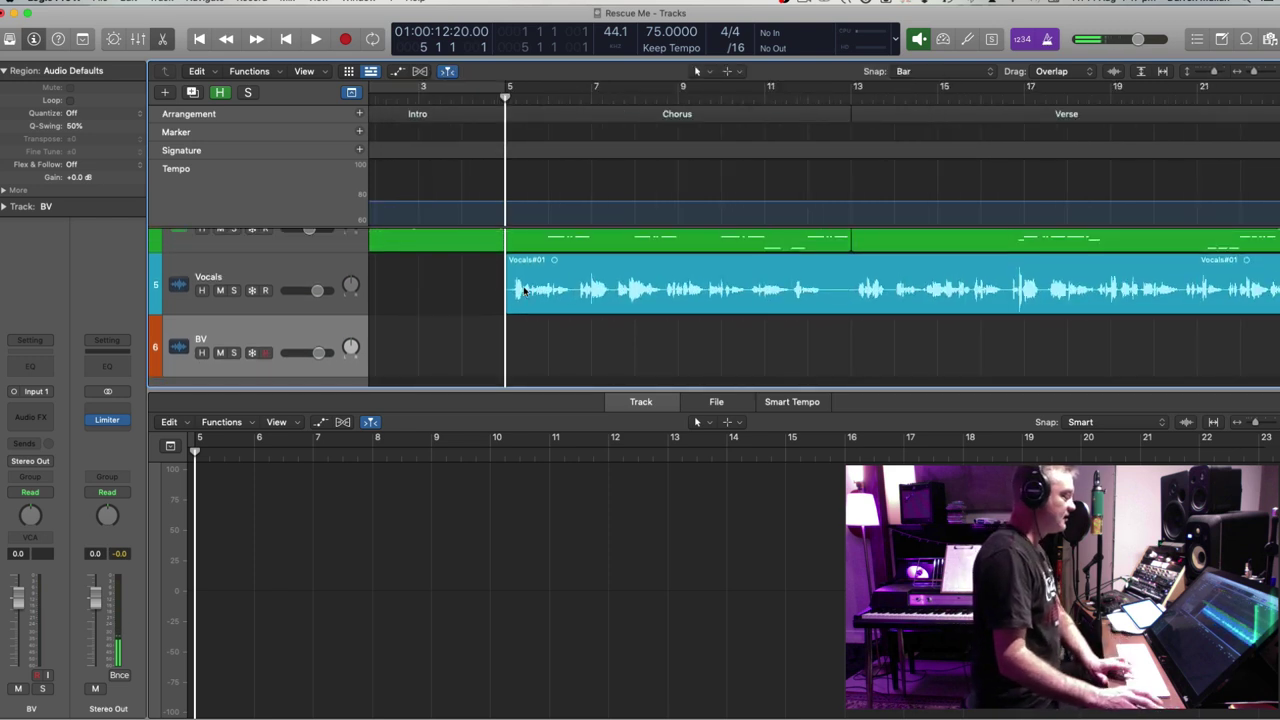
key("super+Left")
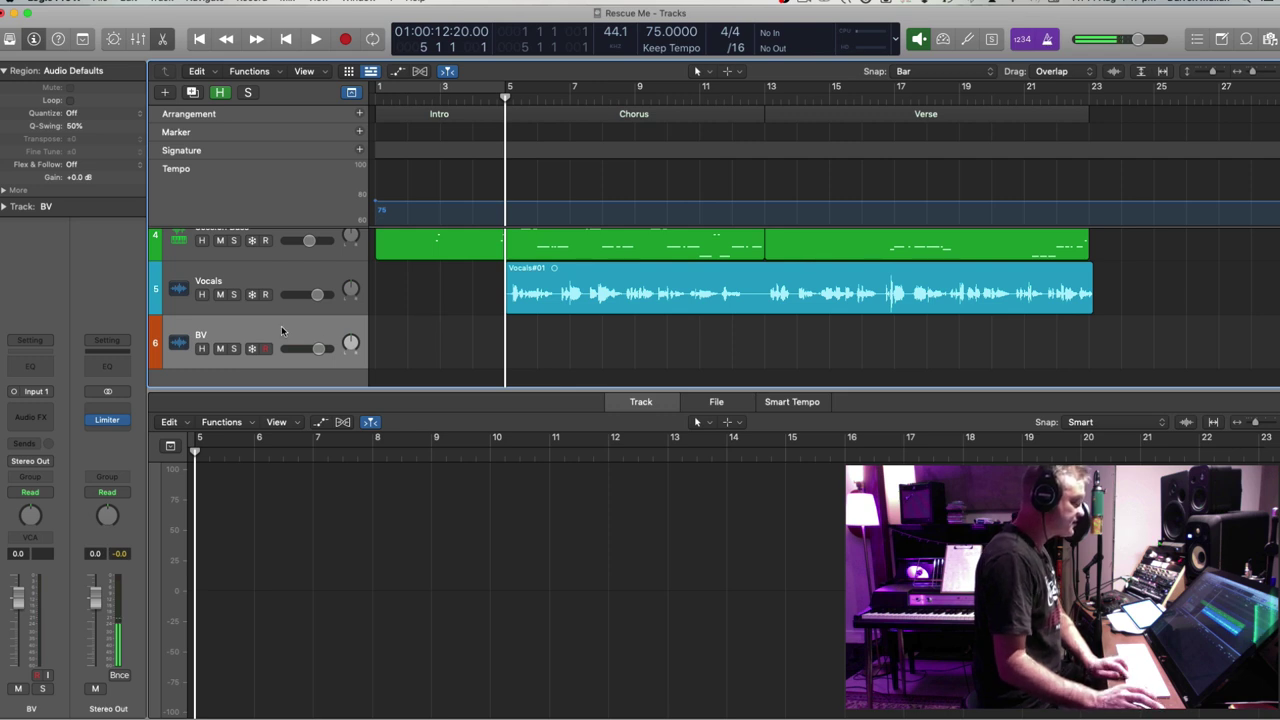
key("super+Left")
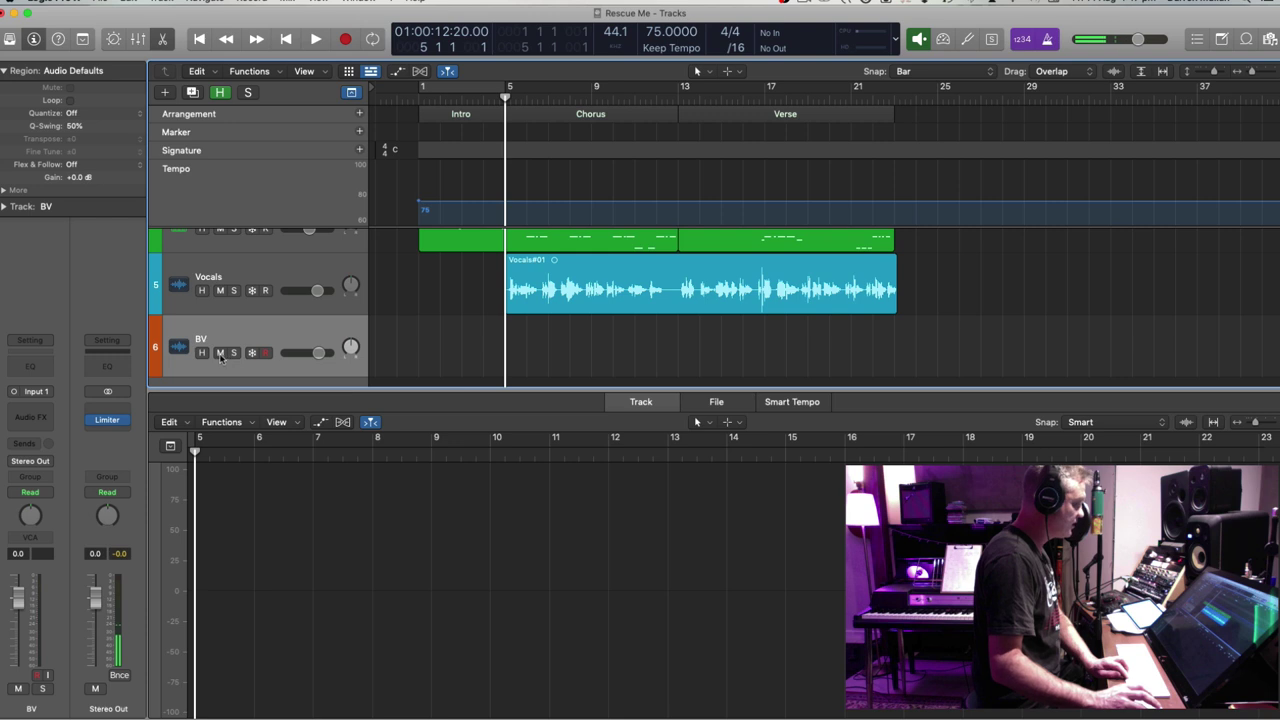
Record-enable the BV track and move the playhead back to bar 1
scroll(452, 341, "up", 5)
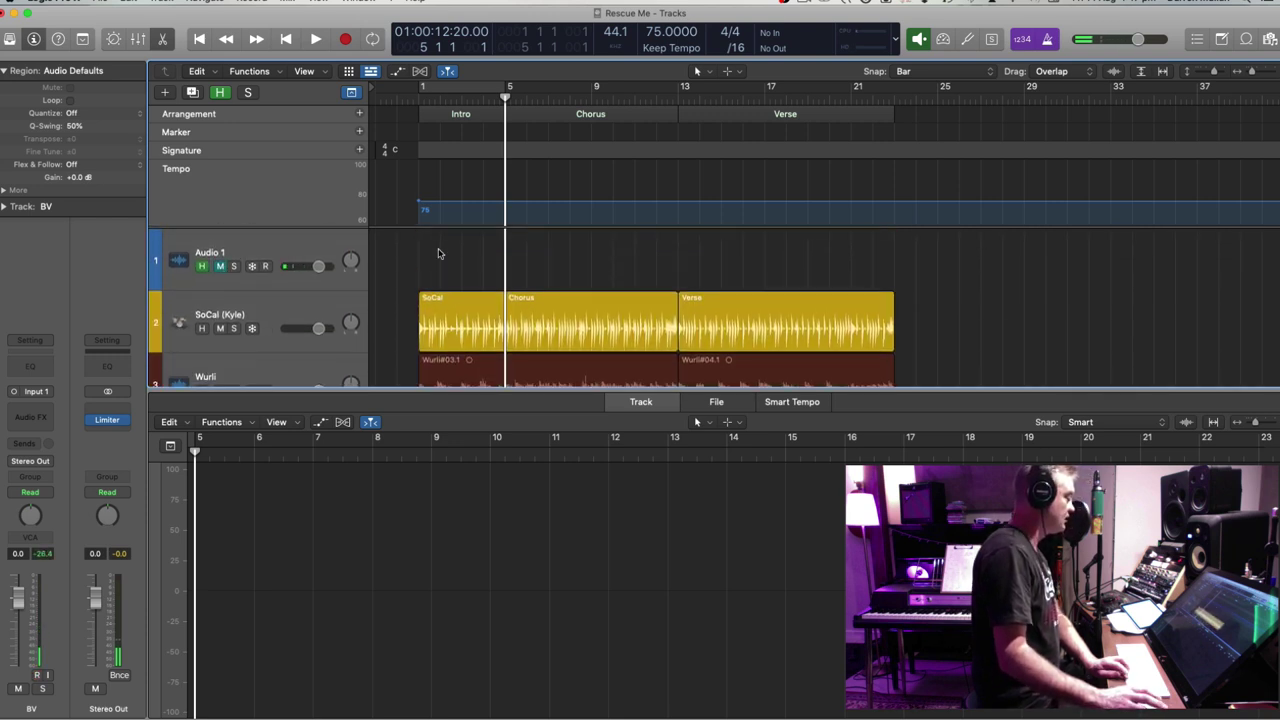
key("super+Up")
key("super+Up")
key("comma")
key("comma")
key("comma")
key("comma")
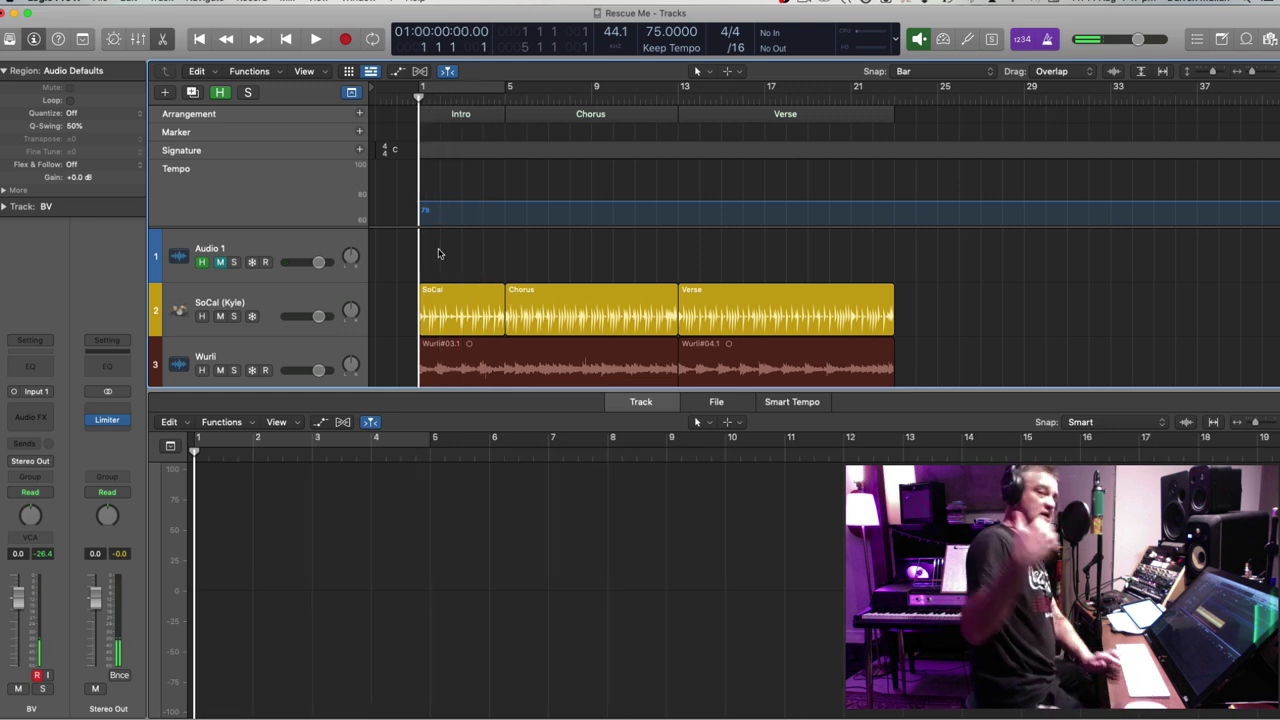
key("r")
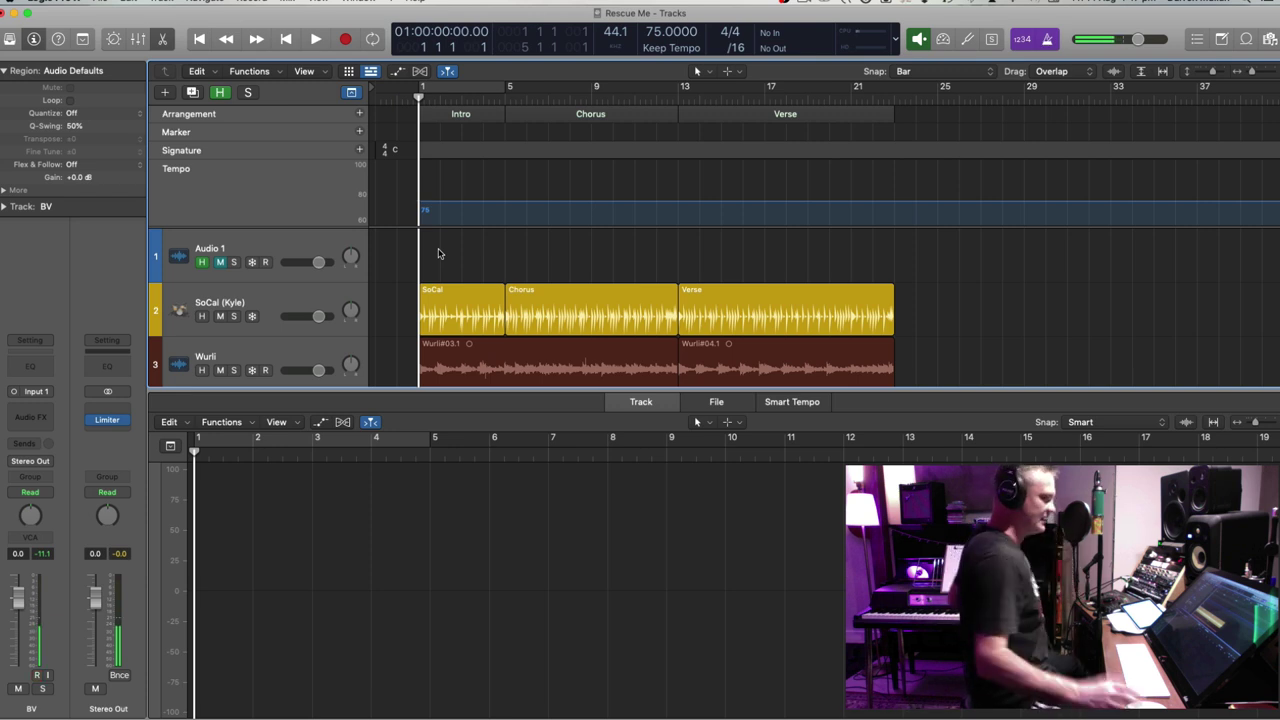
Reselect the BV track and move the playhead to bar 5
left_click(251, 247)
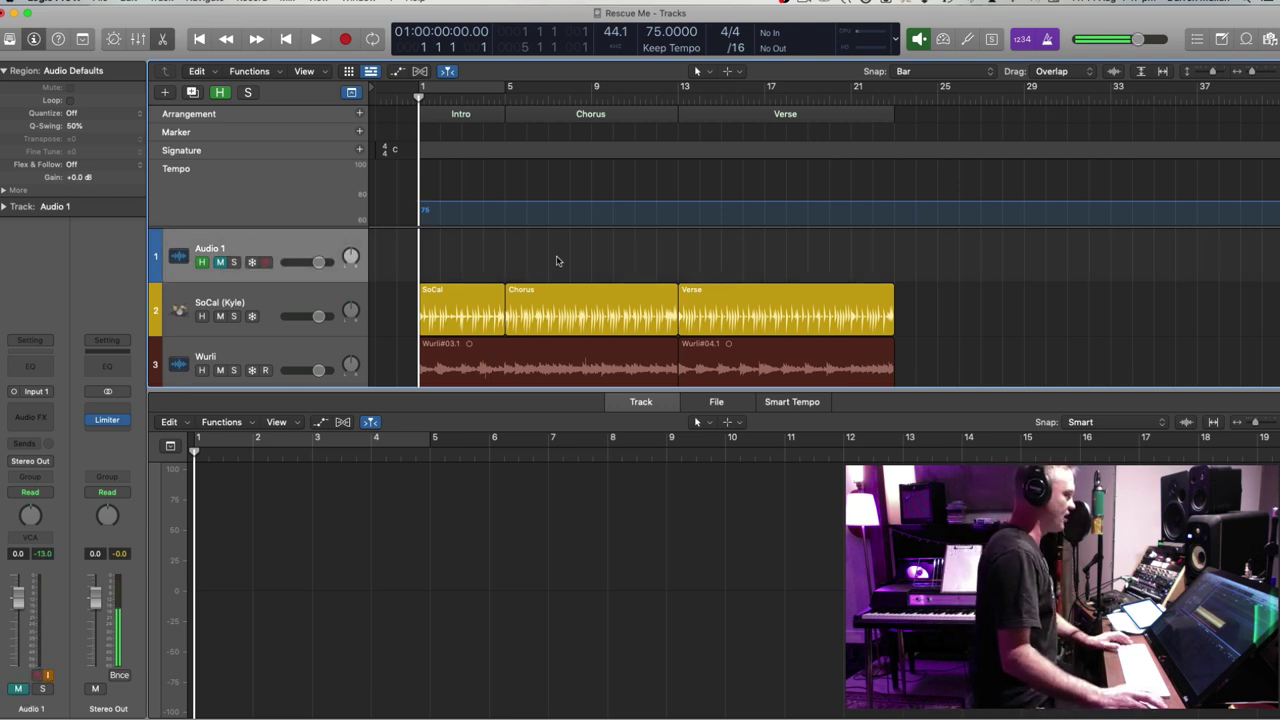
scroll(557, 263, "down", 5)
left_click(295, 278)
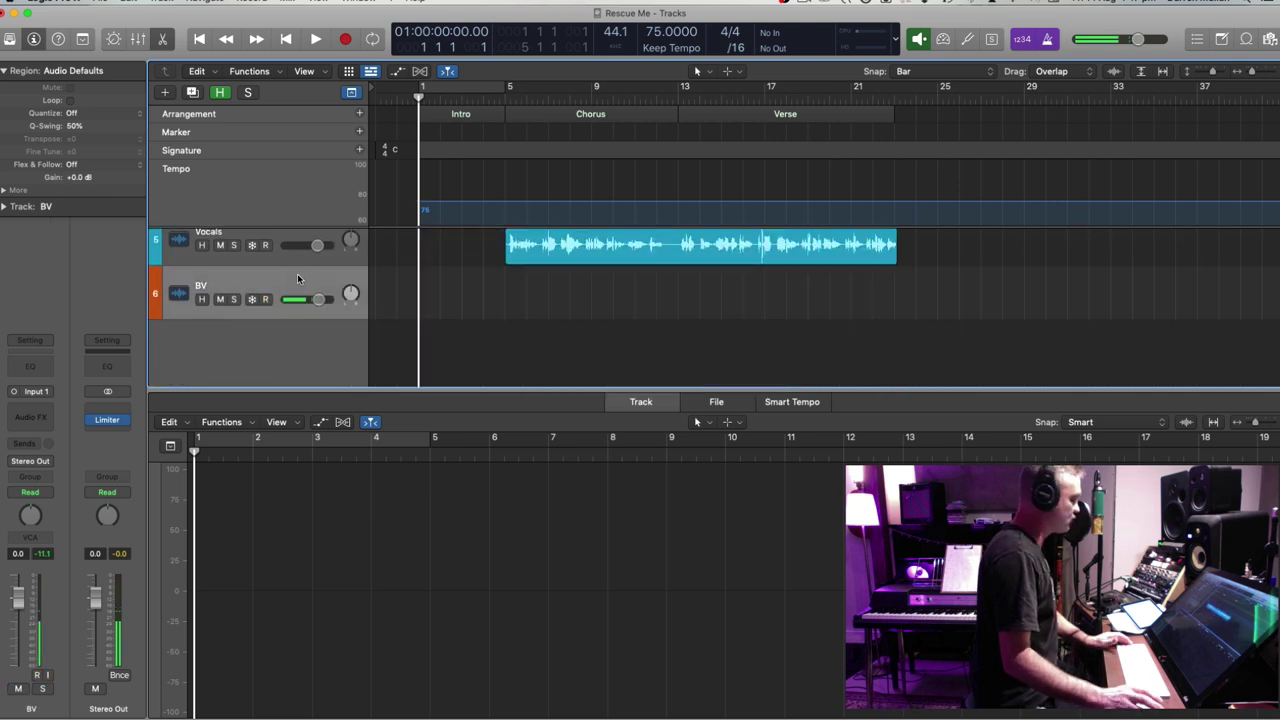
key("period")
key("period")
key("period")
key("period")
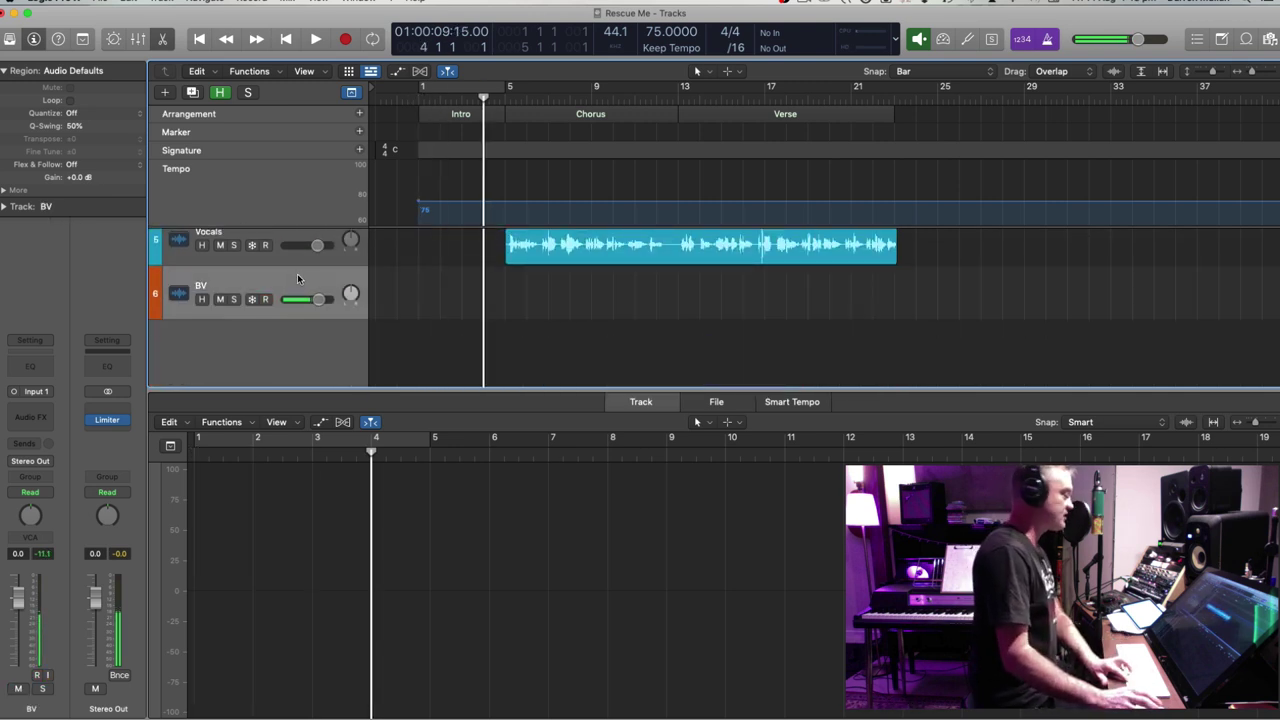
scroll(398, 308, "up", 1)
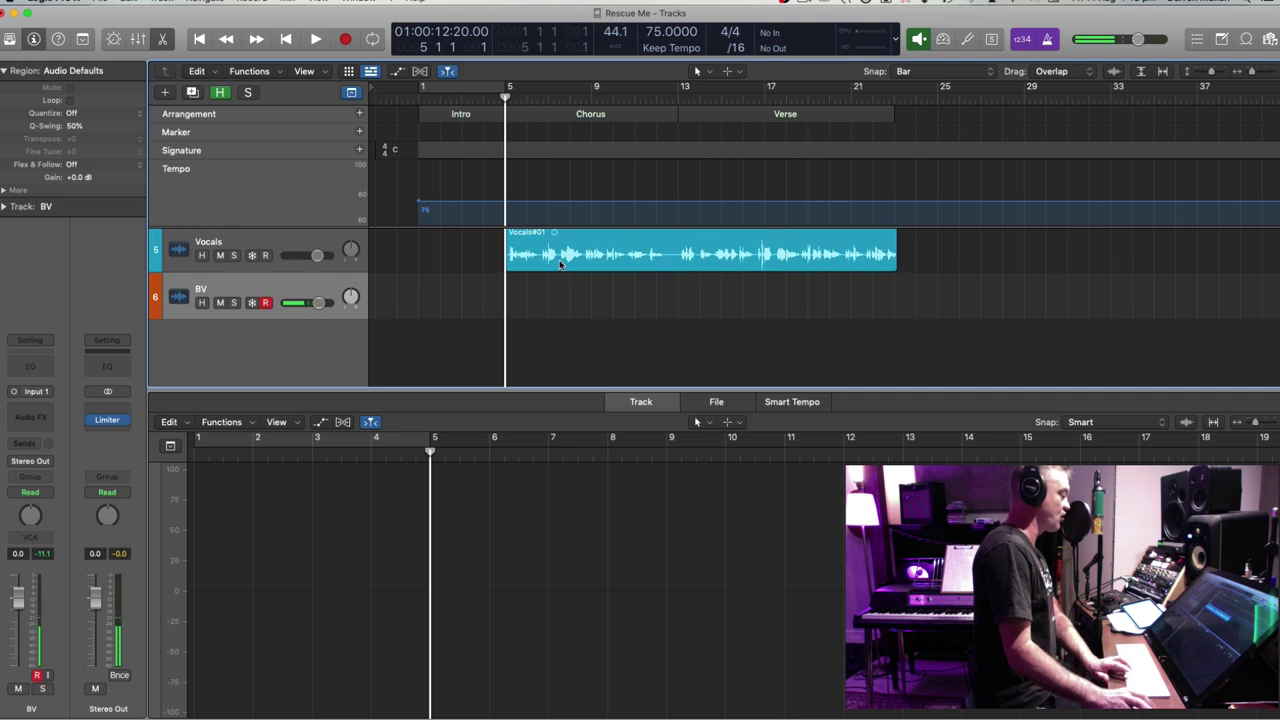
Set the cycle range over the Chorus section, from bar 5 to bar 13, with cycling switched on
key("super+Down")
left_click(545, 113)
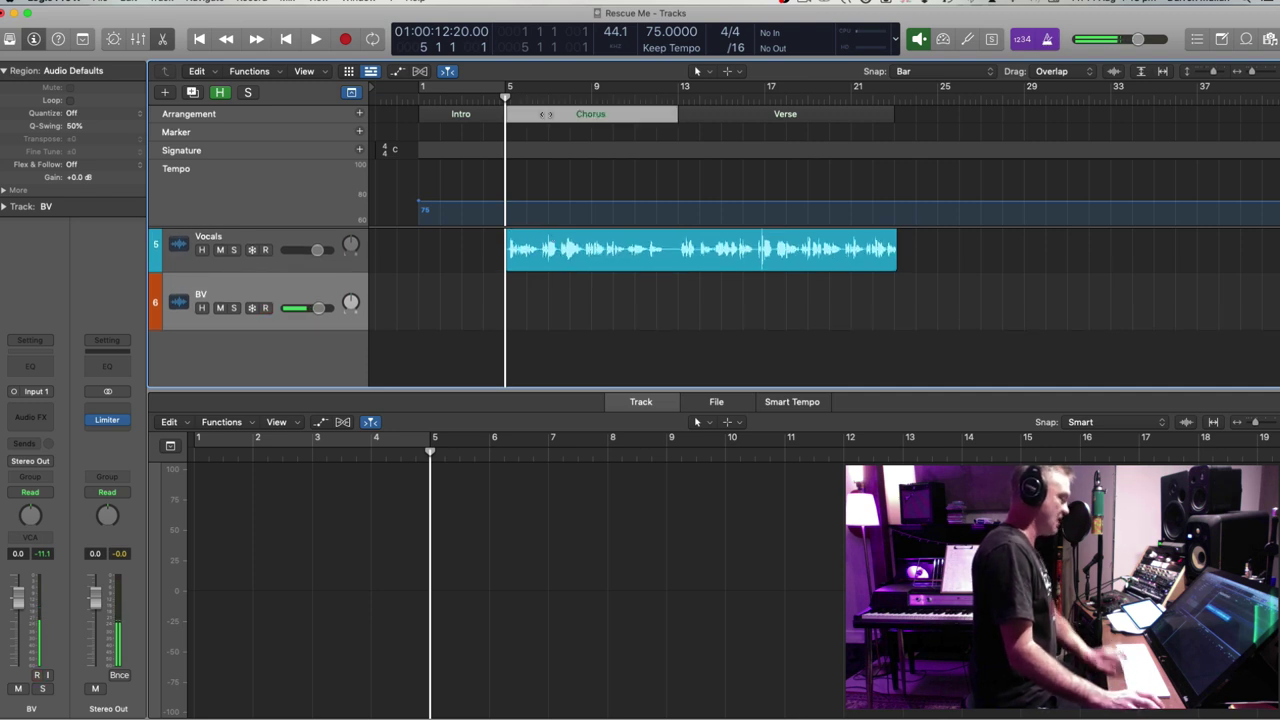
left_click_drag(512, 88, 678, 88)
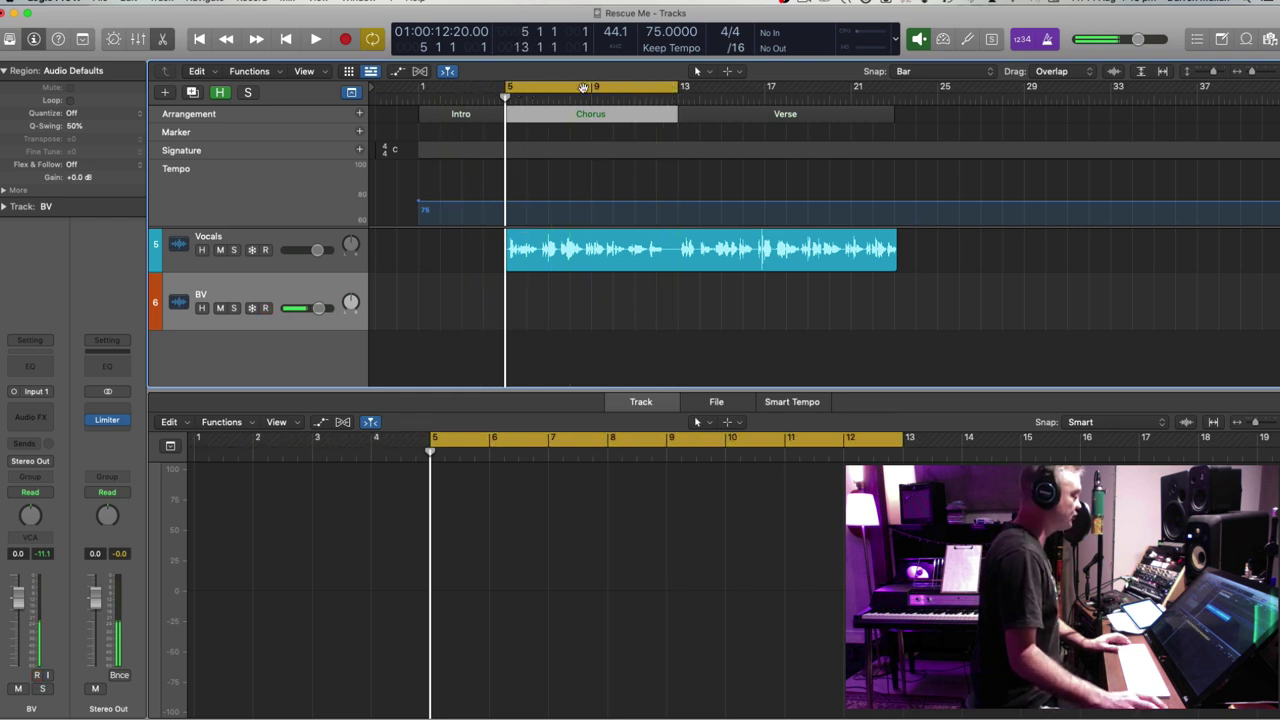
left_click(373, 39)
left_click(375, 40)
scroll(589, 87, "up", 8)
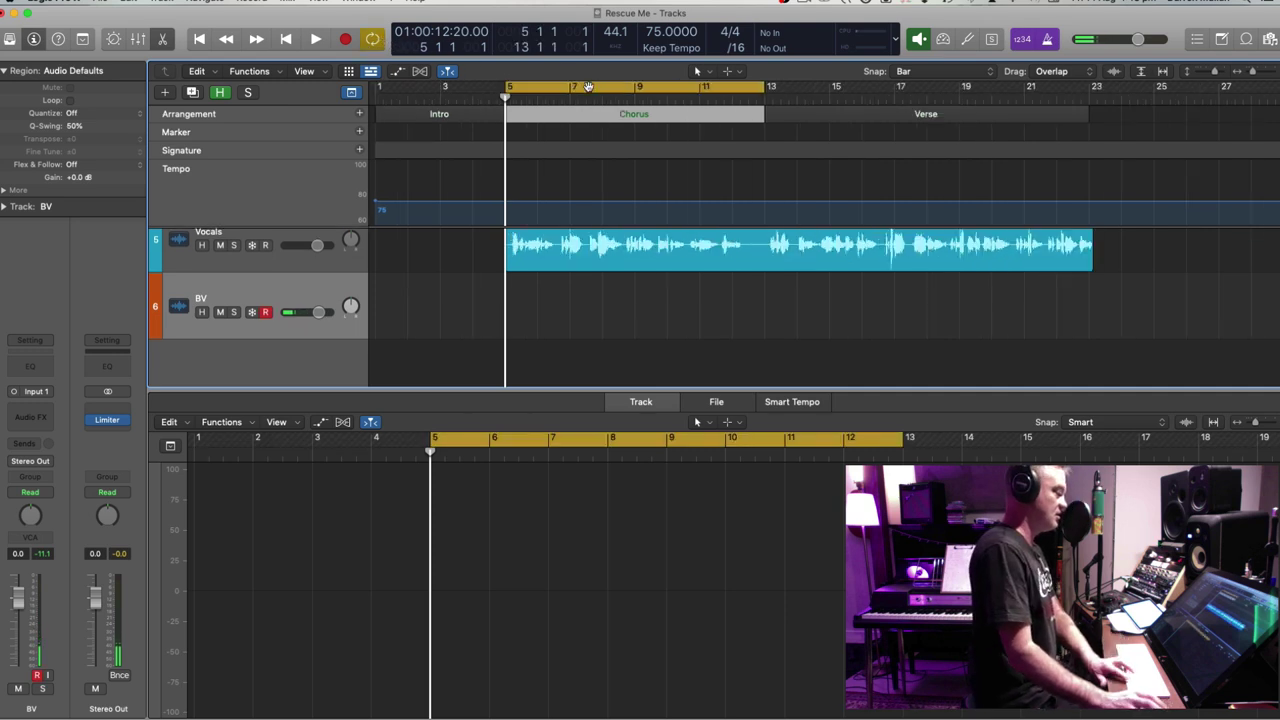
Hide the global tracks and close the audio editor to leave the full height for the arrangement
key("super+Down")
key("super+Down")
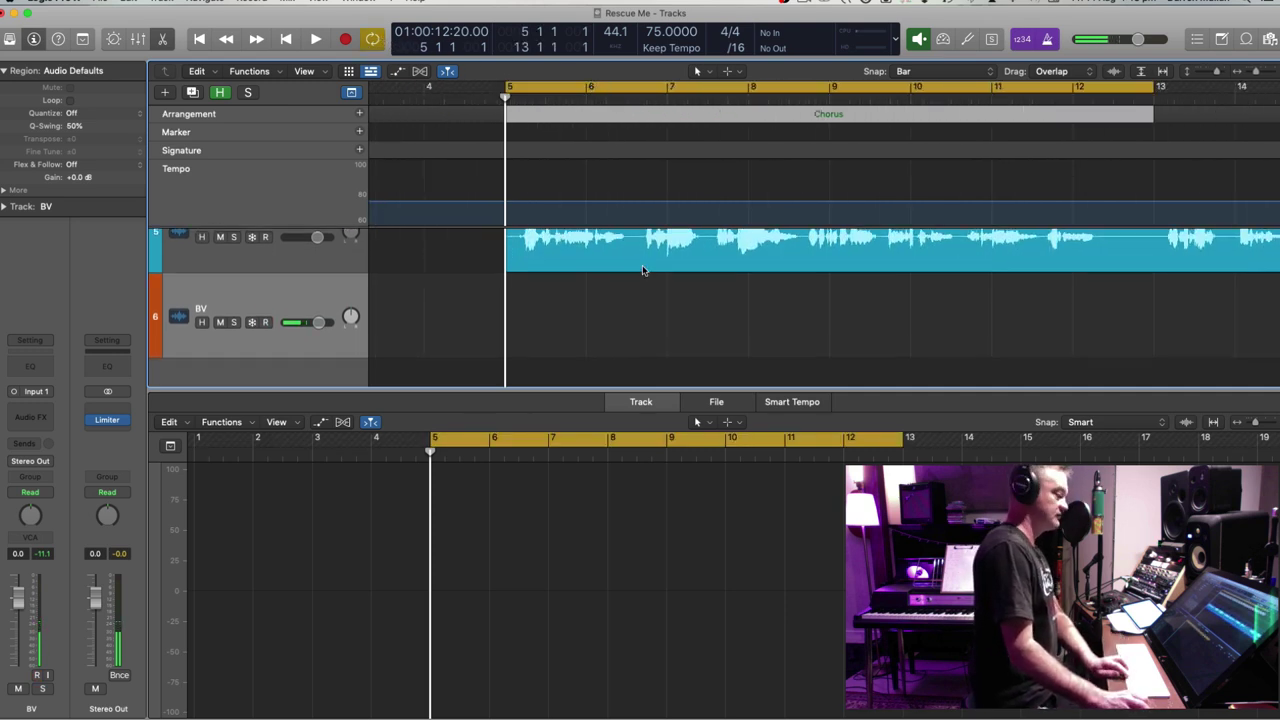
scroll(642, 270, "up", 3)
left_click(351, 92)
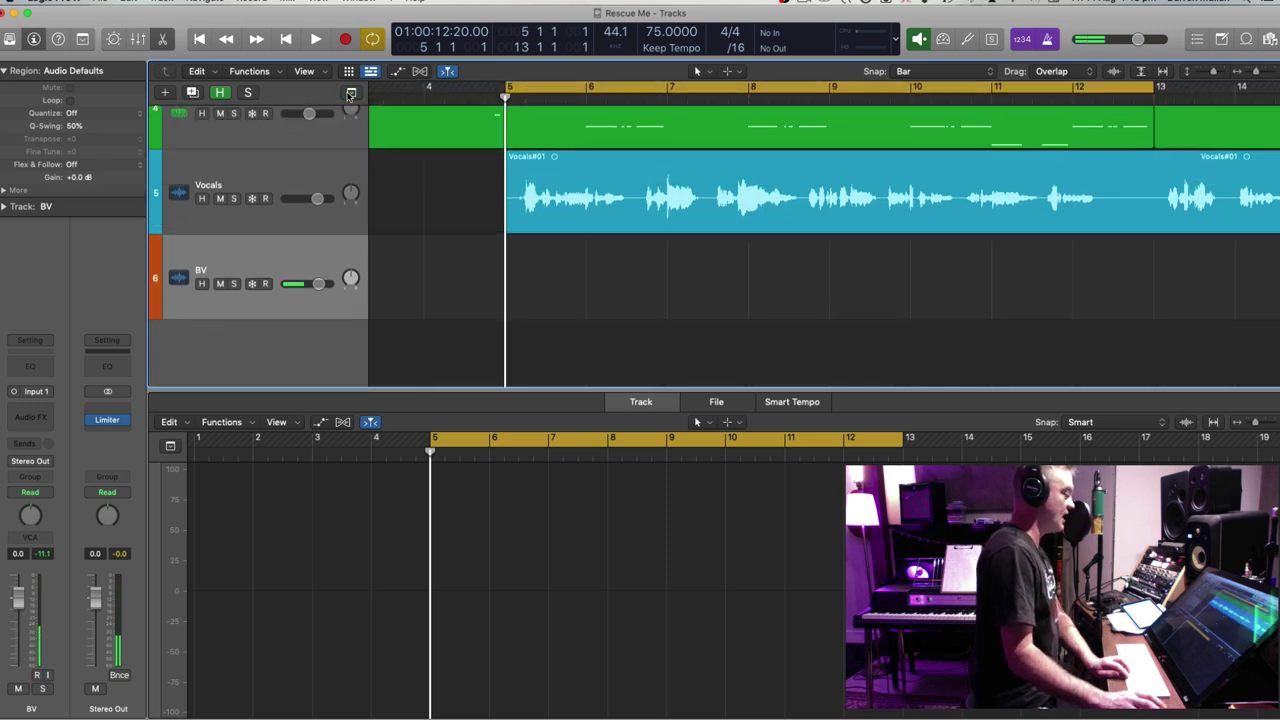
left_click(163, 39)
left_click_drag(707, 573, 692, 223)
left_click(735, 143)
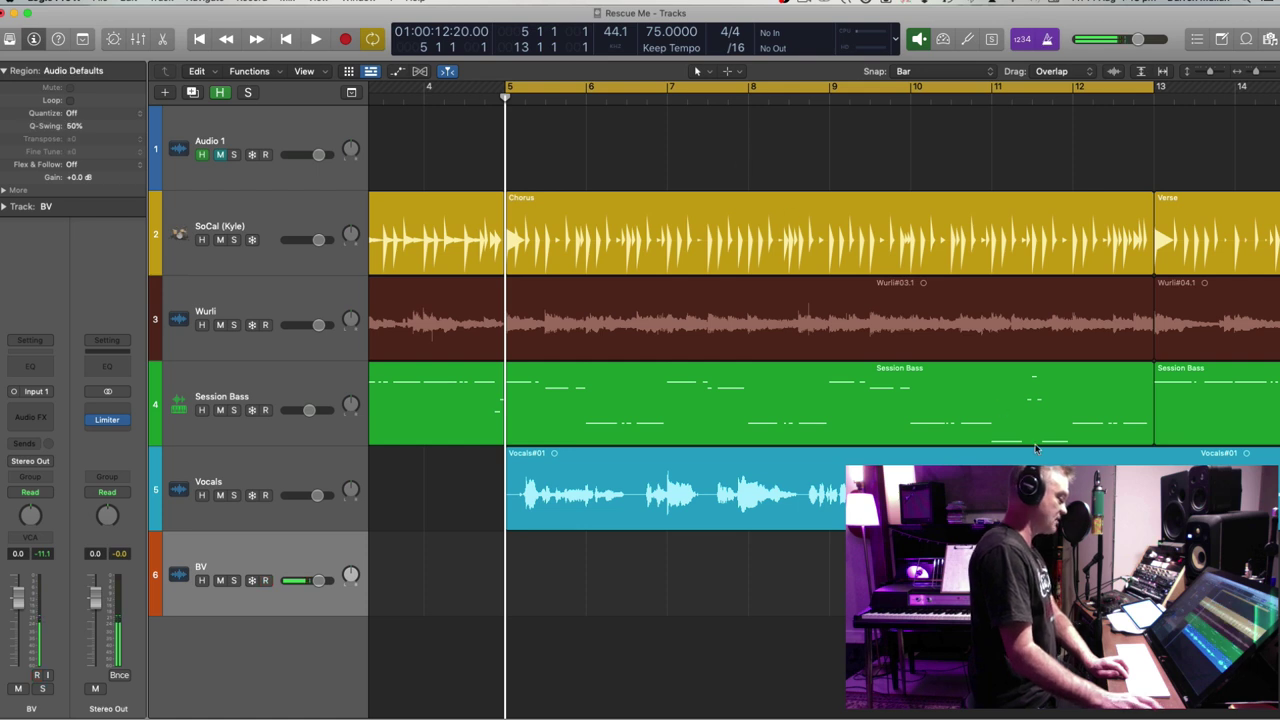
Select the Vocals track and lower its volume fader to -3.0 dB
key("super+Left")
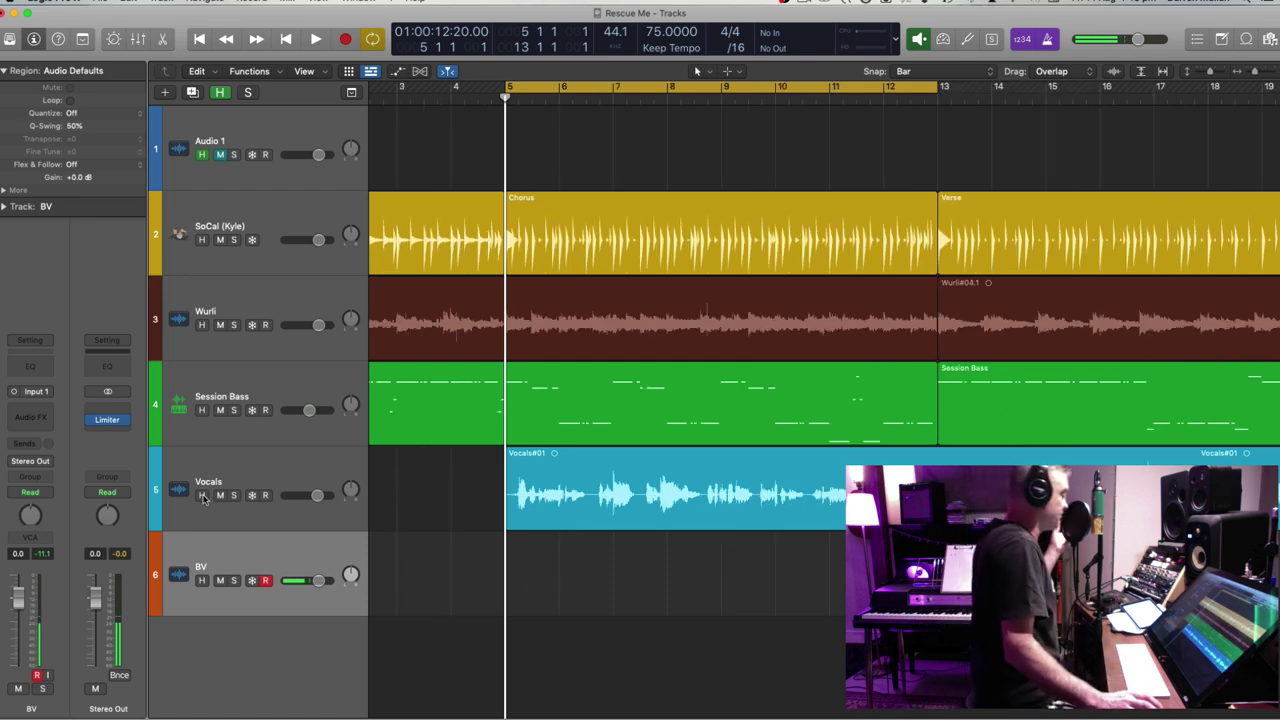
left_click(275, 474)
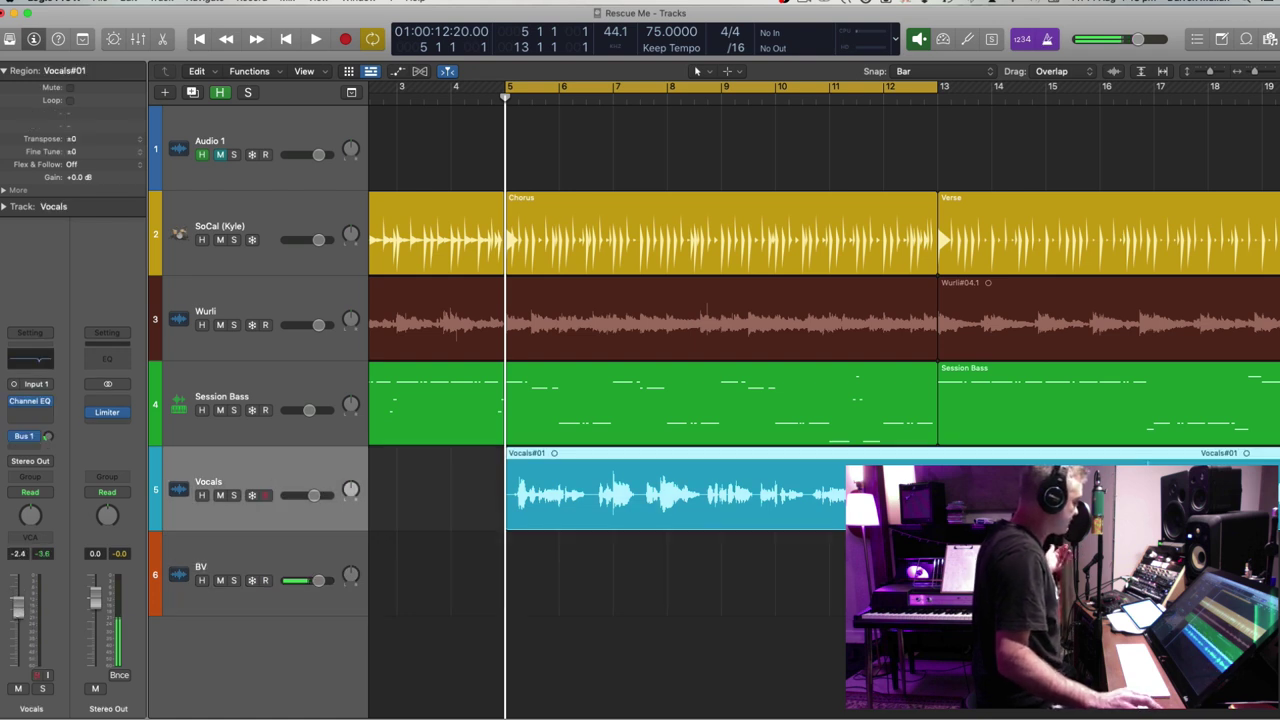
left_click_drag(17, 621, 17, 618)
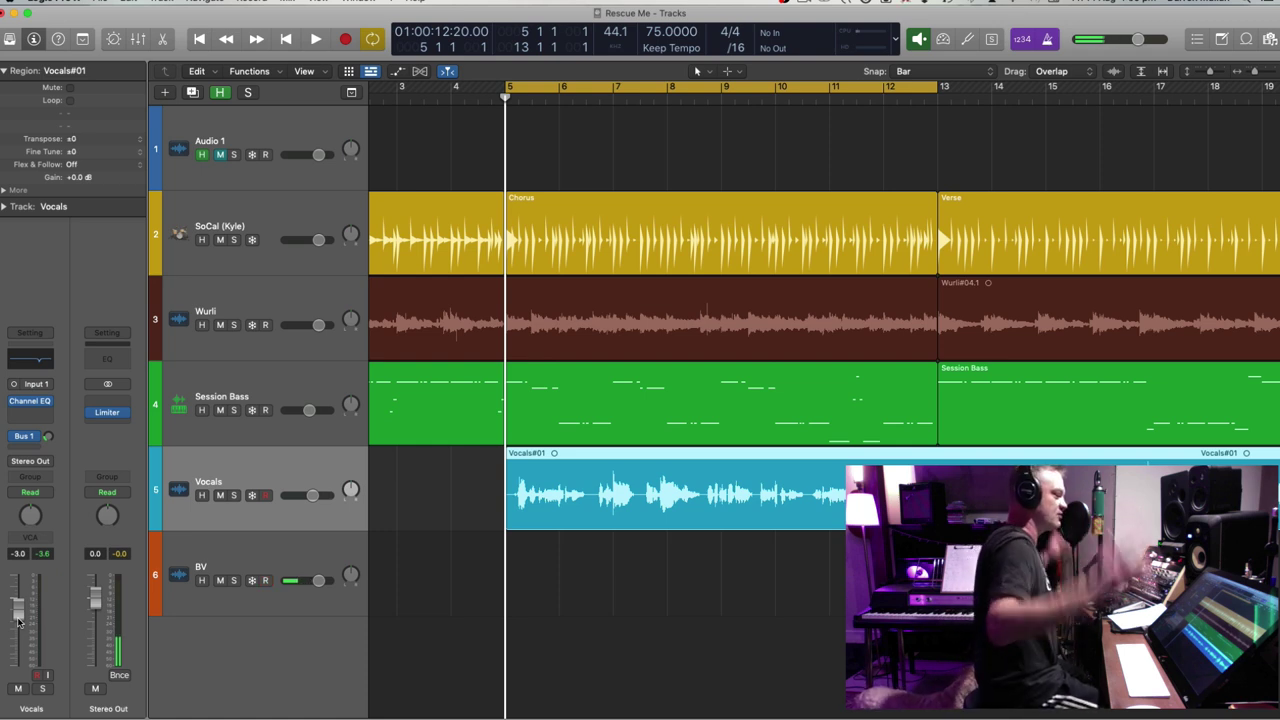
Record eight cycled backing vocal takes on the BV track over the Chorus, and stop recording
left_click(590, 157)
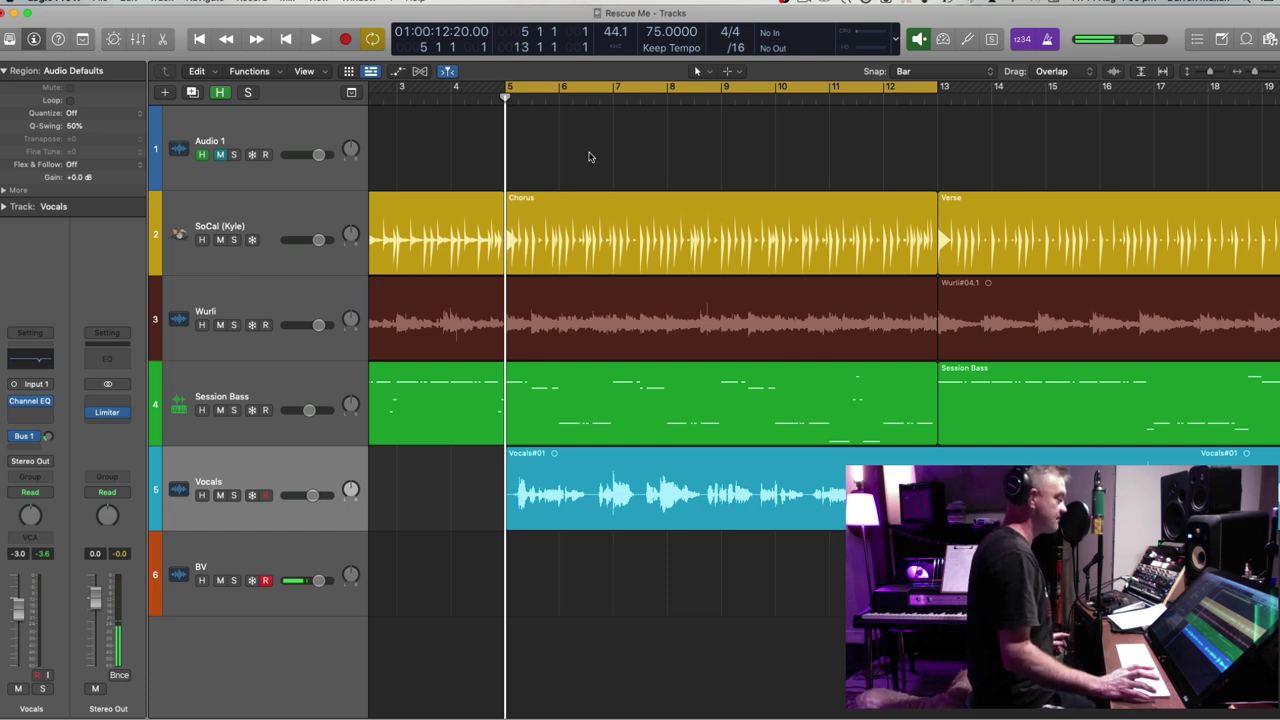
key("r")
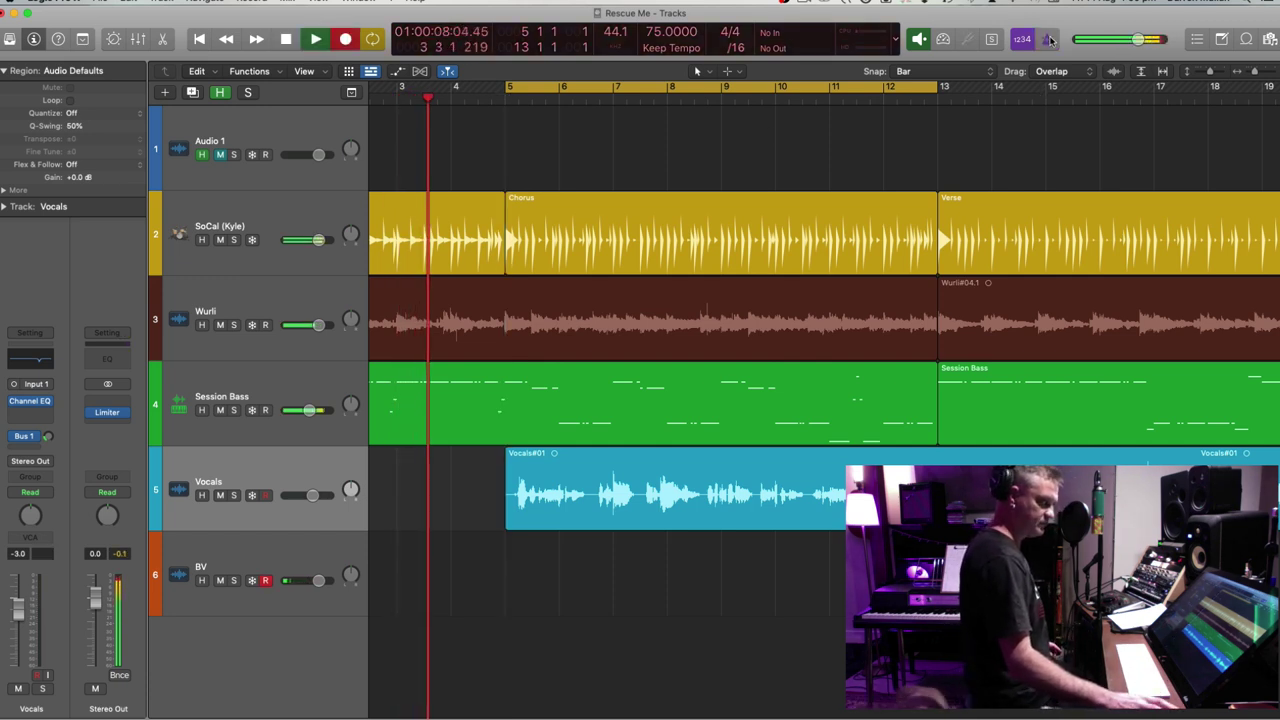
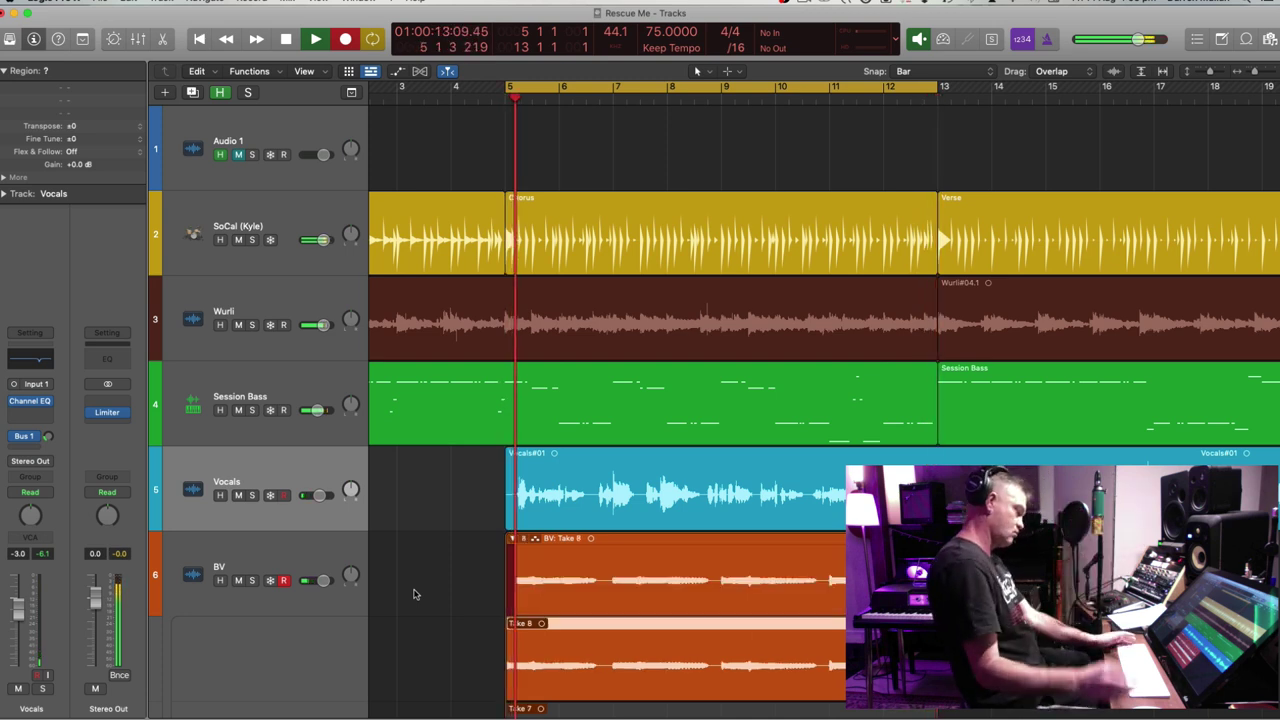
key("space")
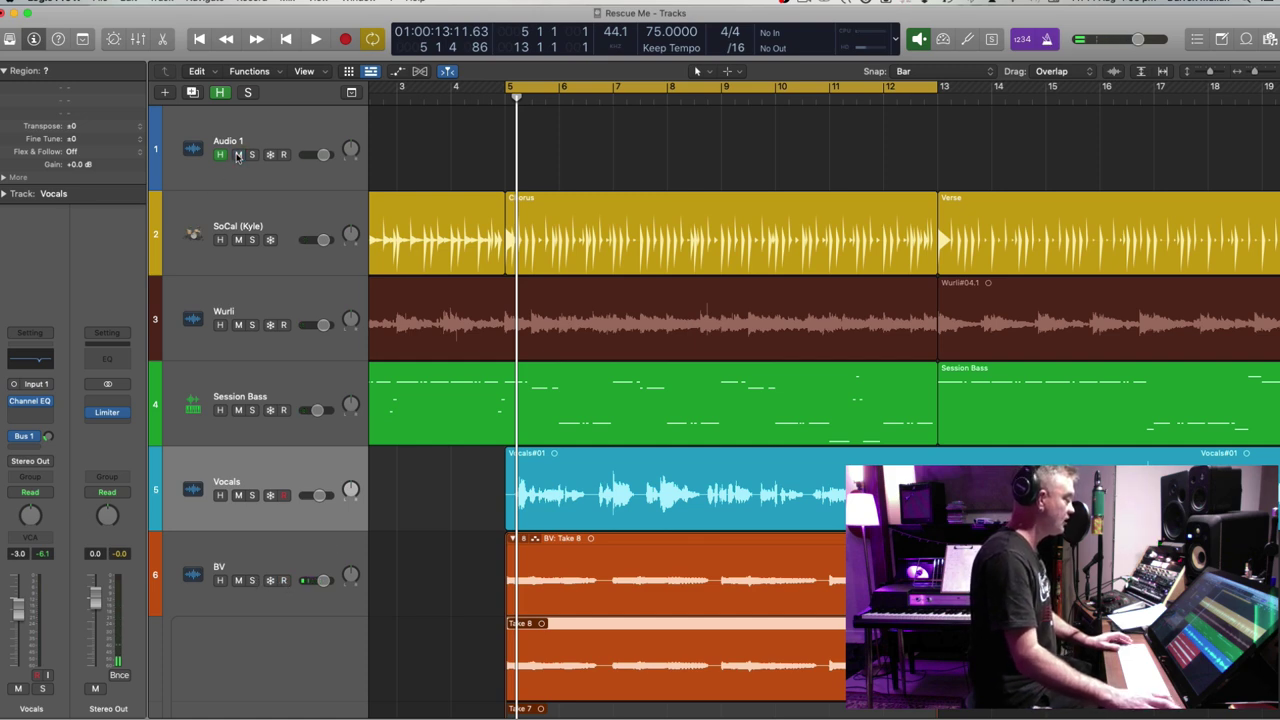
Select the unmuted Audio 1 track and shrink the track heights to show all the BV takes
left_click(311, 125)
key("super+Up")
key("super+Up")
key("super+Up")
key("super+Up")
key("super+Up")
key("super+Up")
key("super+Up")
key("super+Up")
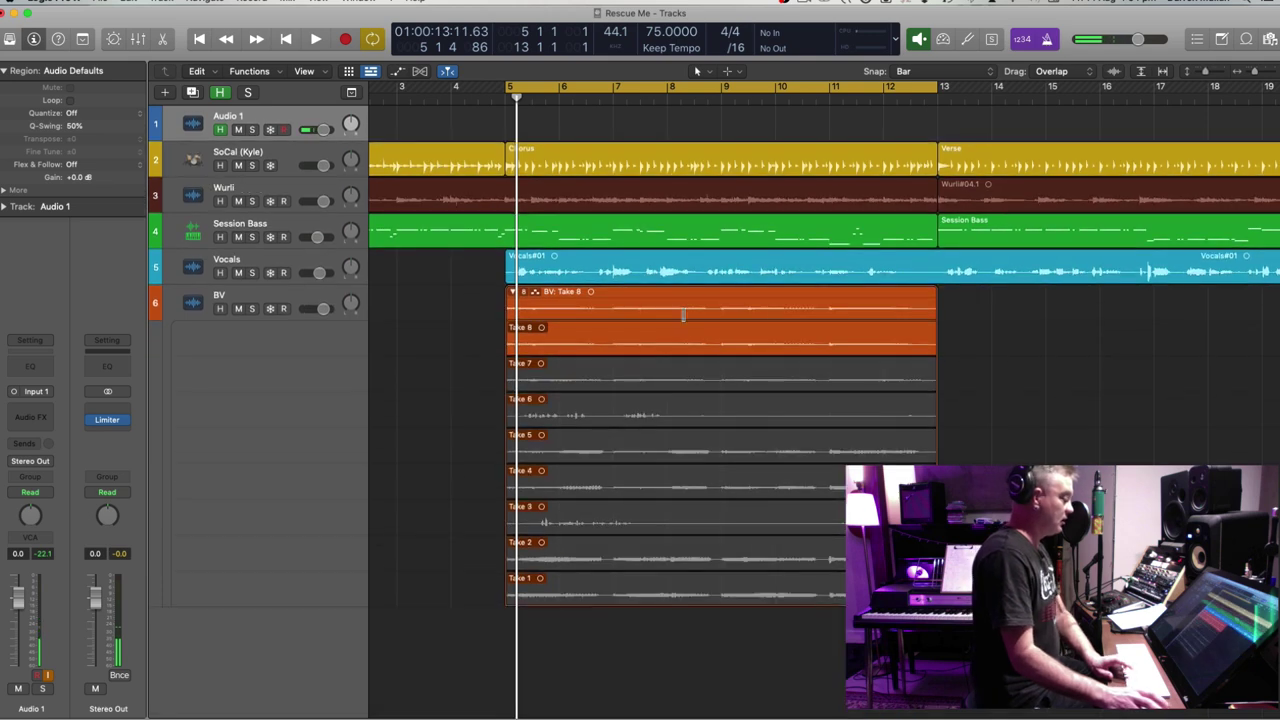
Enlarge the track heights slightly and unpack the BV take folder onto separate tracks
left_click(683, 315)
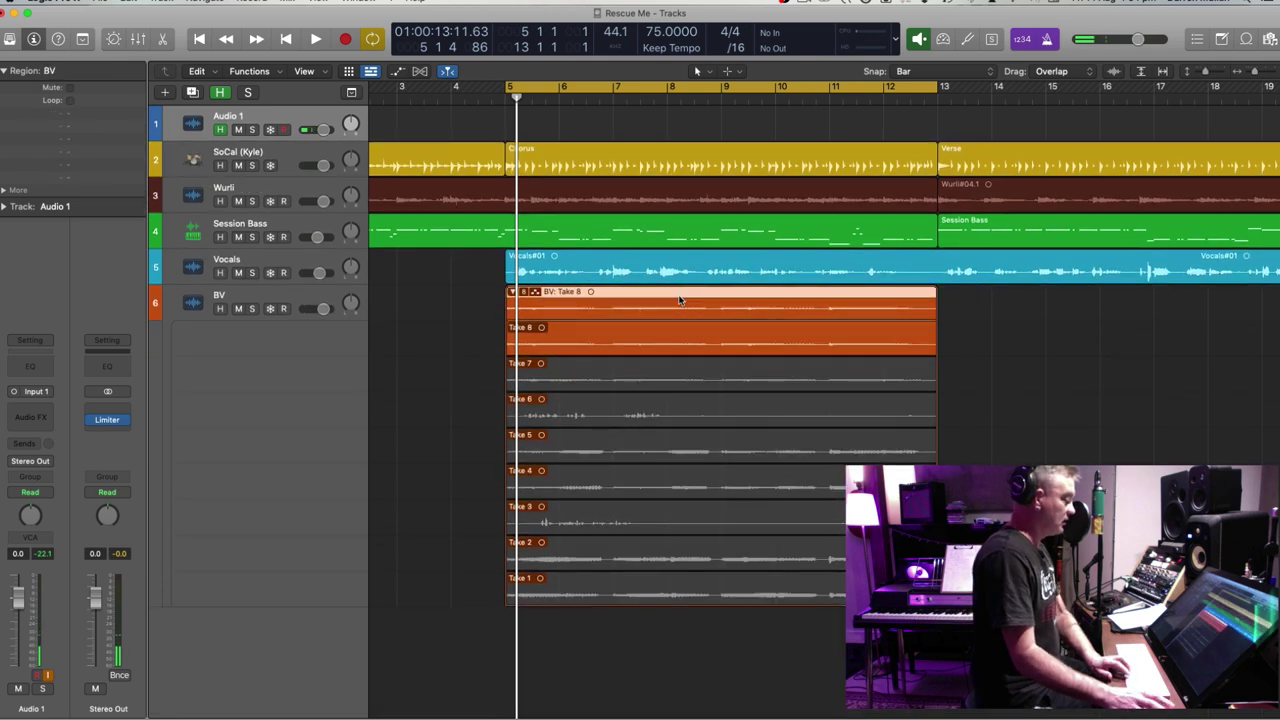
key("super+Down")
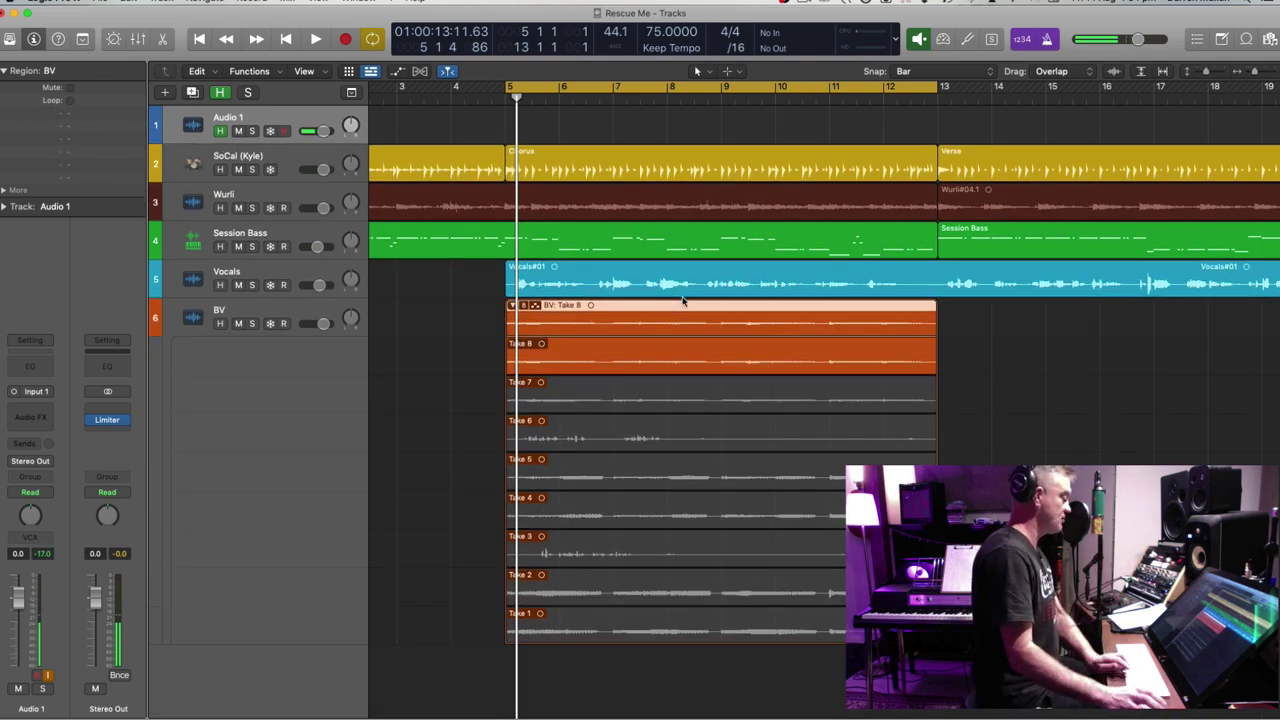
left_click(523, 307)
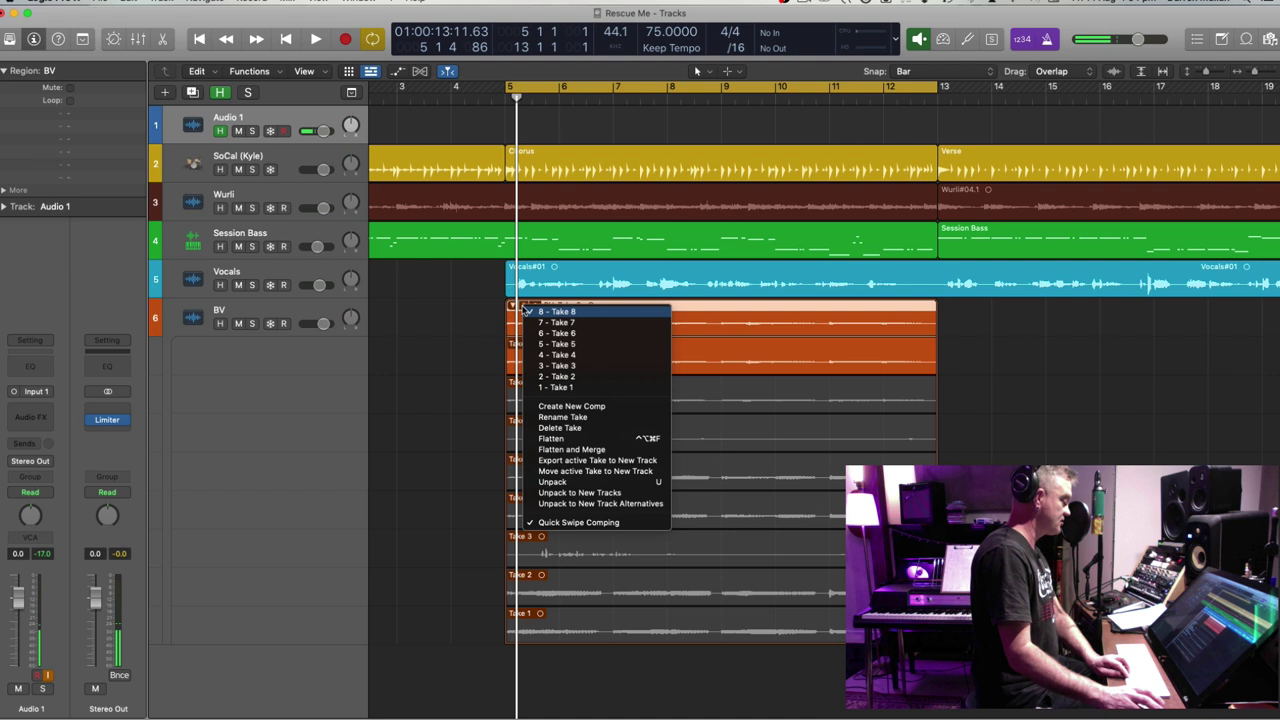
left_click(593, 484)
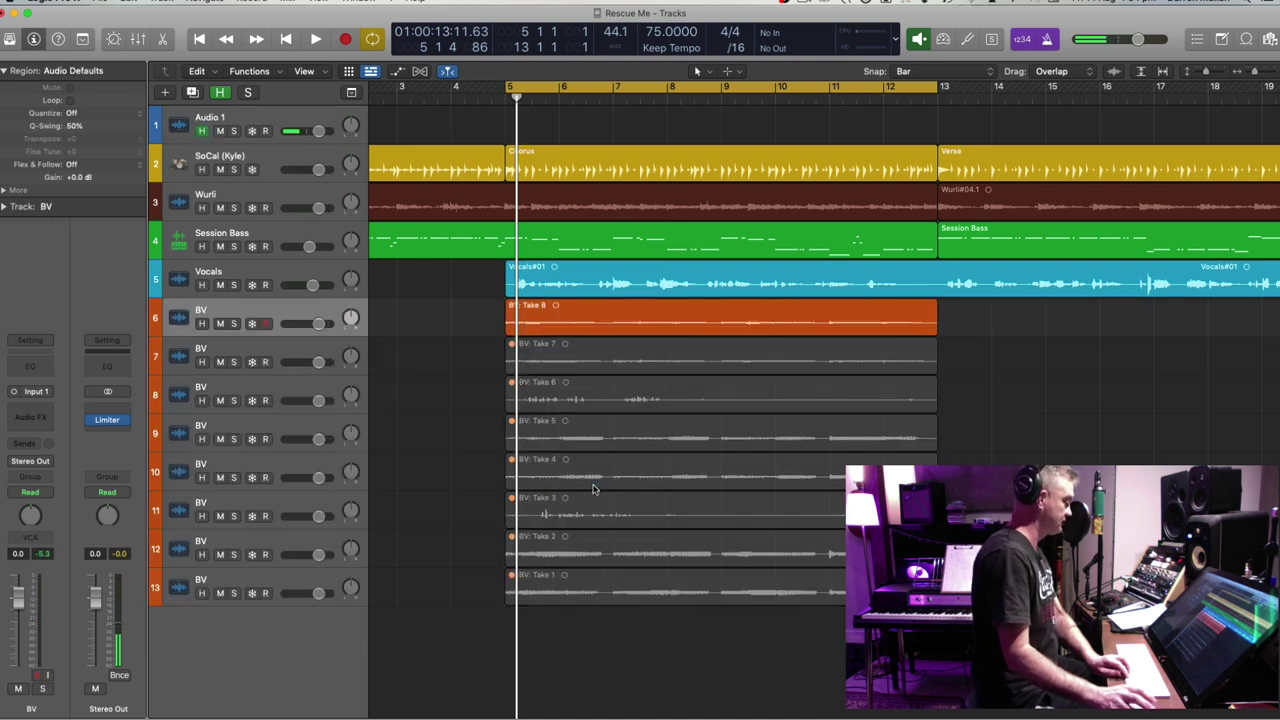
Select all the unpacked BV take regions, unmute them, and clear the selection
left_click_drag(988, 319, 730, 597)
key("super+Down")
left_click(1025, 429)
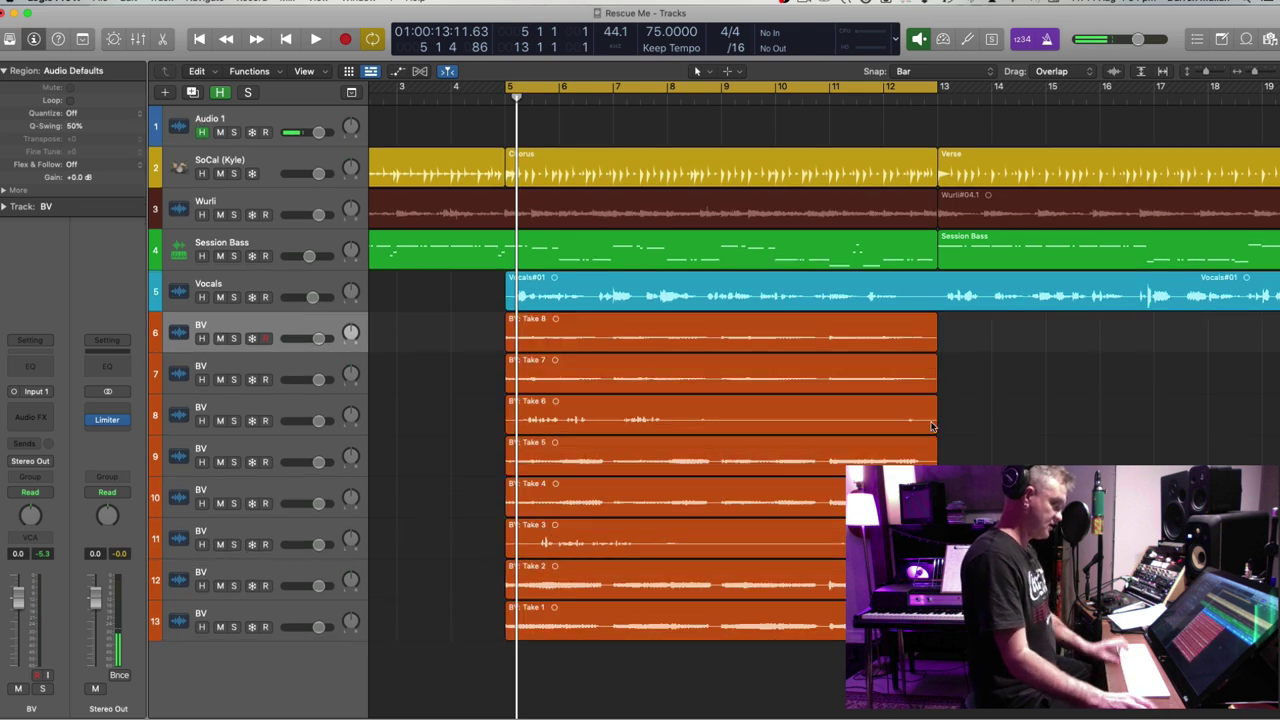
Delete the unwanted BV Take 6 and Take 3 regions from the arrangement
left_click(640, 415)
key("Delete")
key("super+Delete")
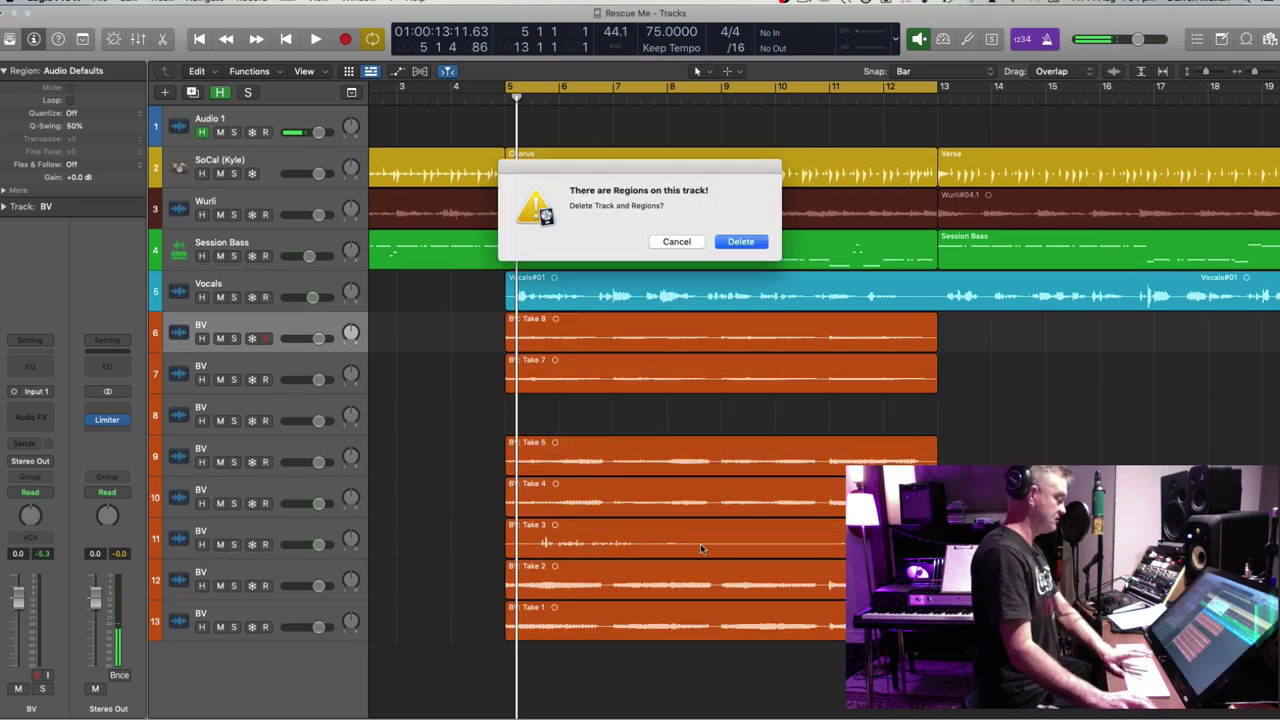
left_click(685, 243)
left_click(691, 550)
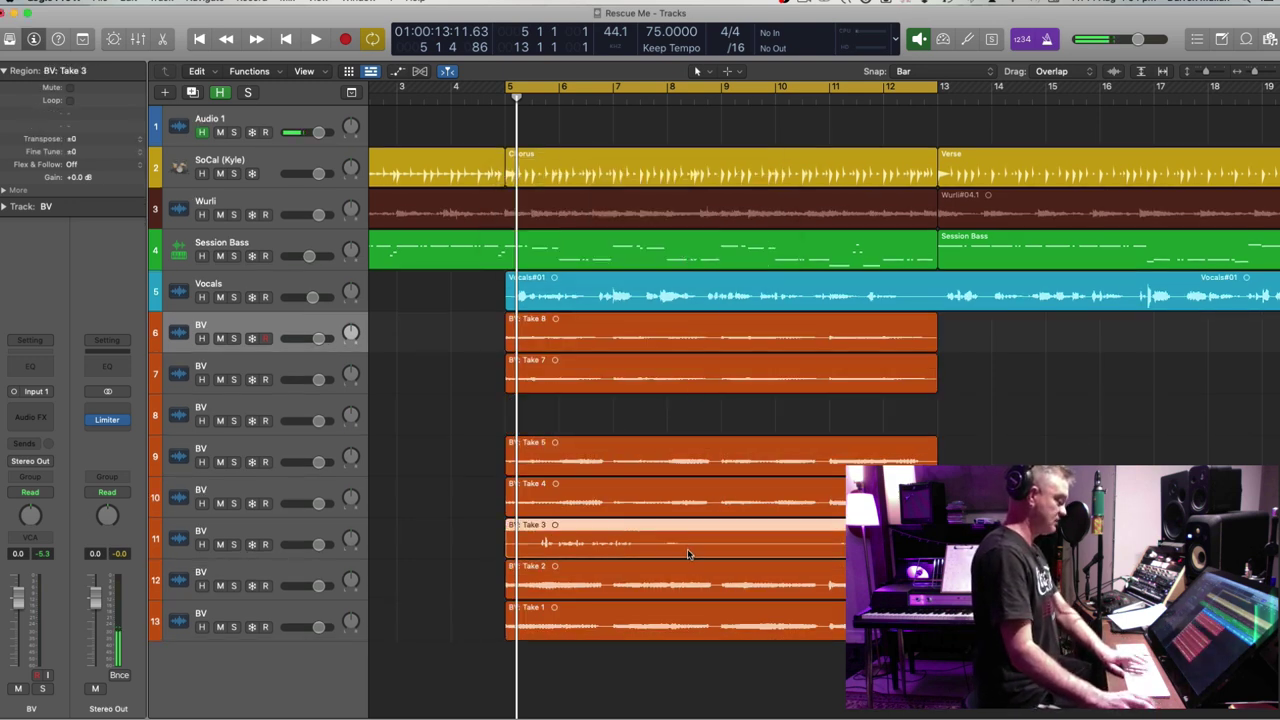
key("Delete")
Move the remaining lower BV take regions up onto the emptied tracks so that no gaps remain between takes
left_click_drag(715, 658, 697, 528)
left_click_drag(713, 616, 705, 405)
left_click(749, 591)
Delete the two empty BV tracks 12 and 13 below the remaining takes
left_click(293, 322)
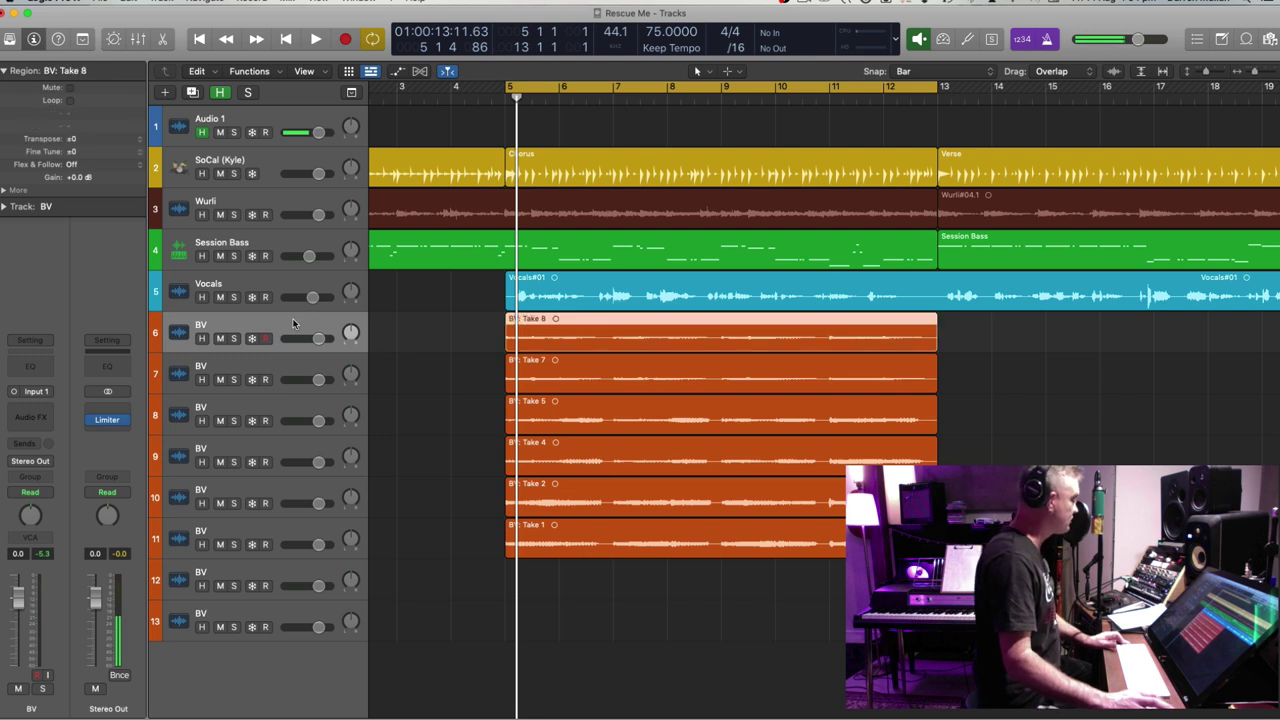
left_click(283, 582)
left_click(275, 607, "shift")
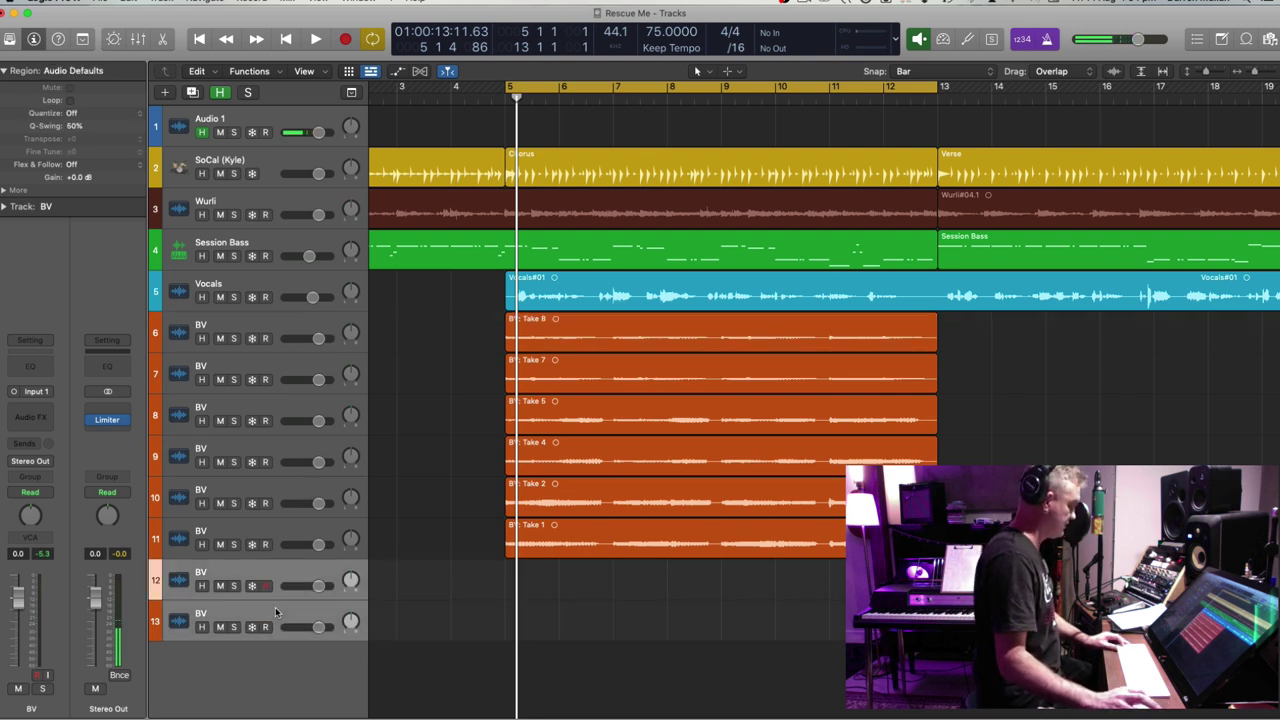
key("super+BackSpace")
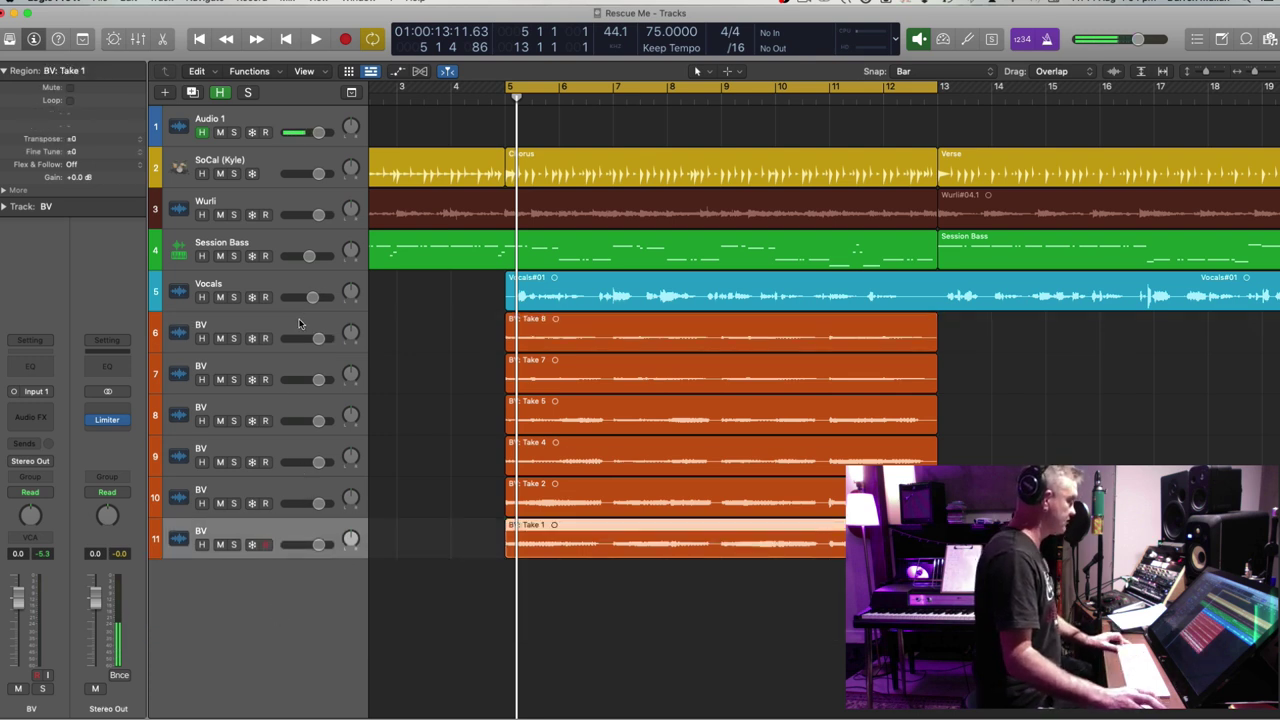
Select all six BV regions, extend their starts slightly before bar 5, and trim their ends to shortly before bar 13
left_click(298, 322)
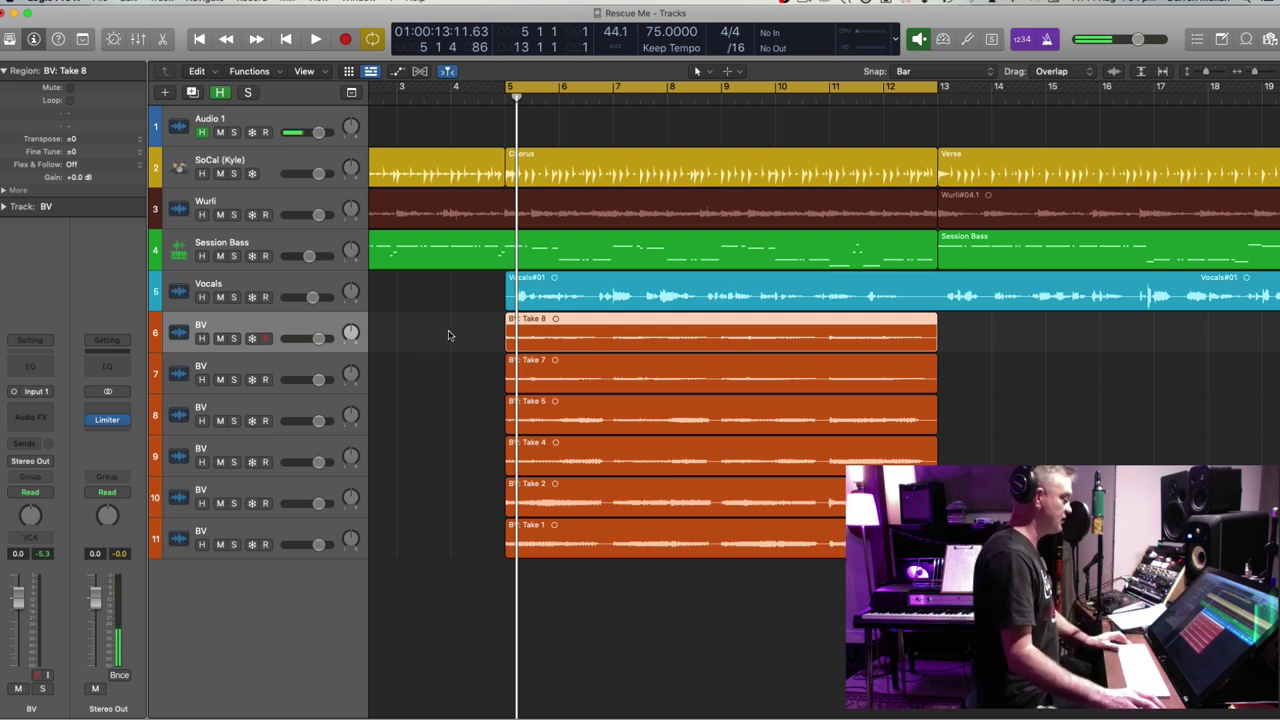
left_click_drag(448, 335, 677, 614)
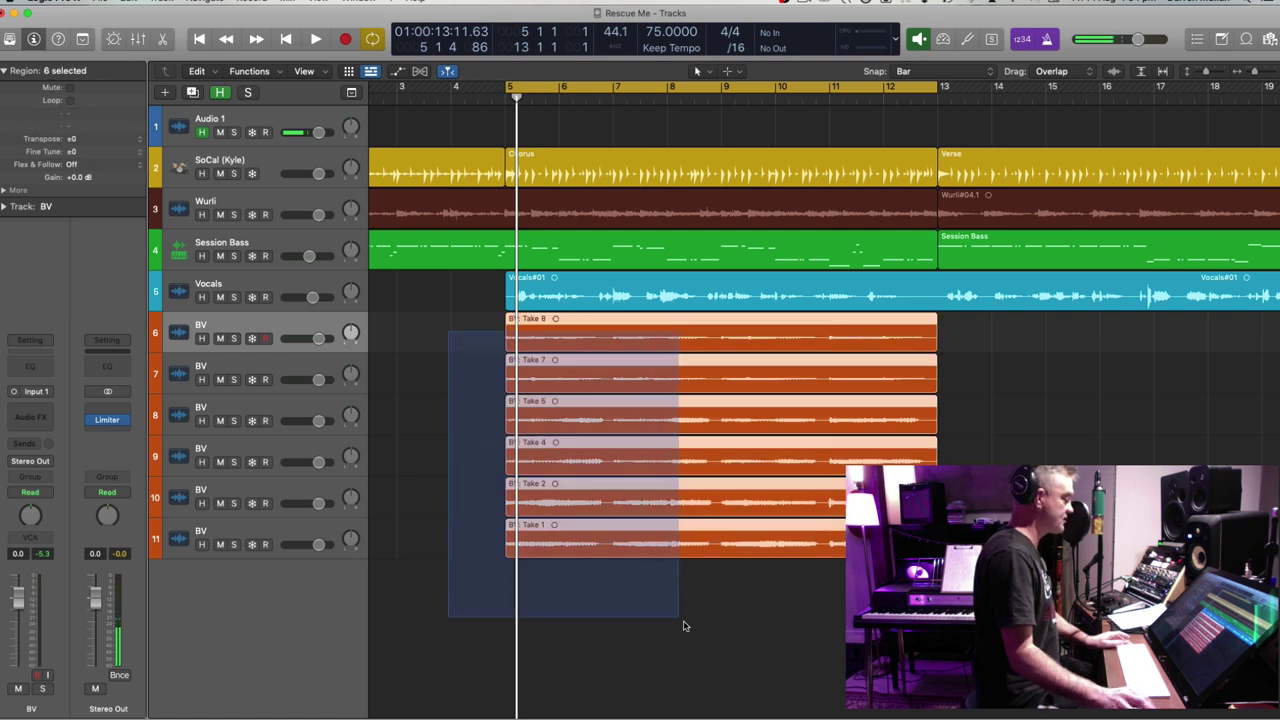
left_click_drag(510, 550, 500, 554)
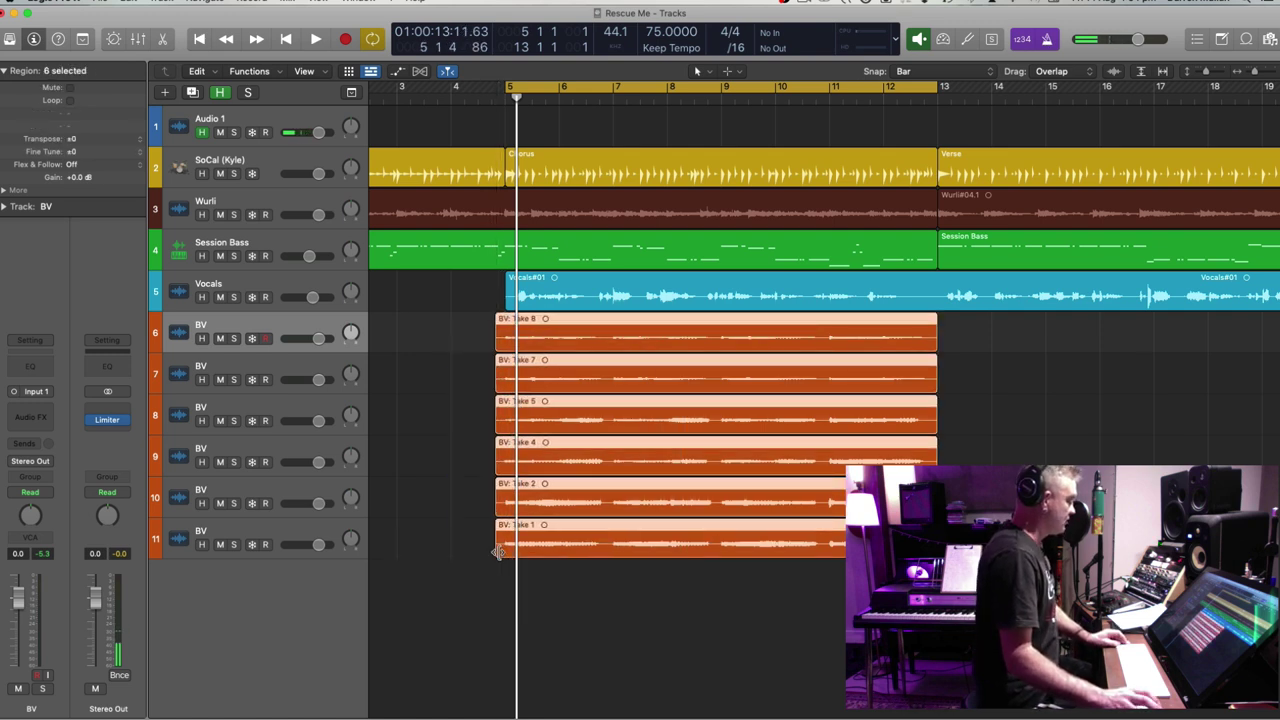
left_click_drag(938, 348, 922, 349)
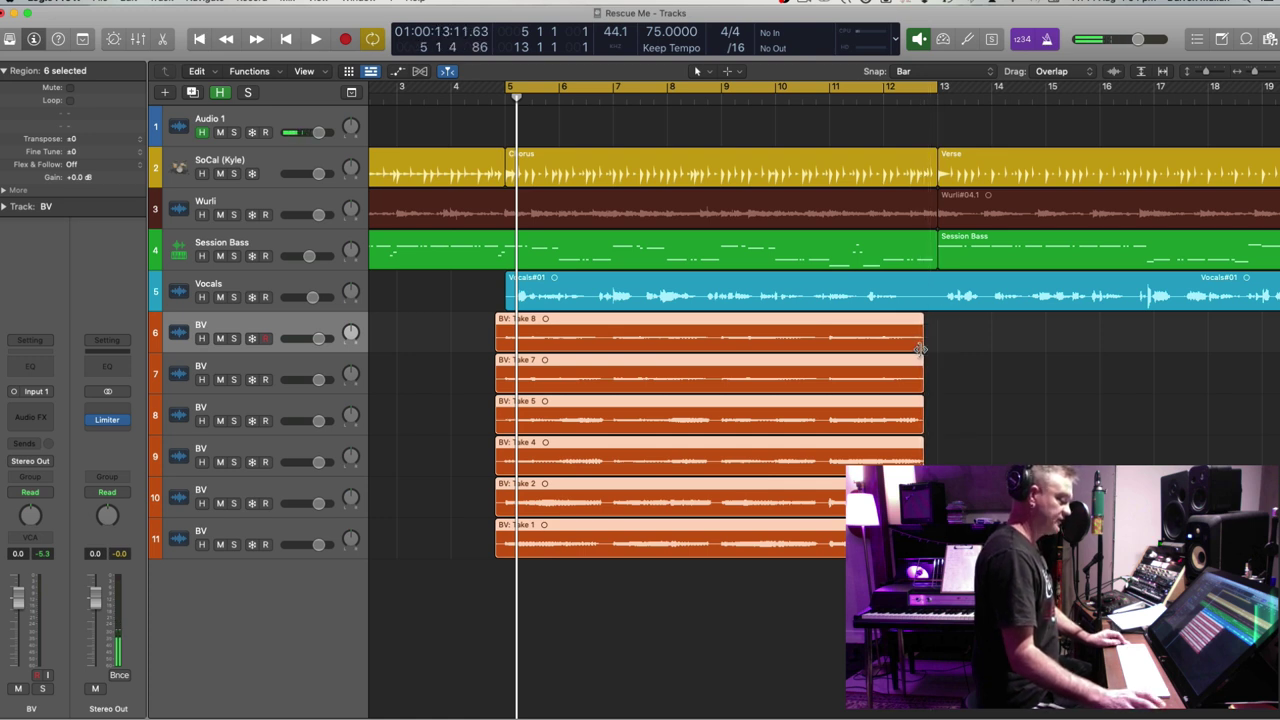
Give the six selected BV regions a fade-in of 54 and a fade-out of 105
left_click(4, 190)
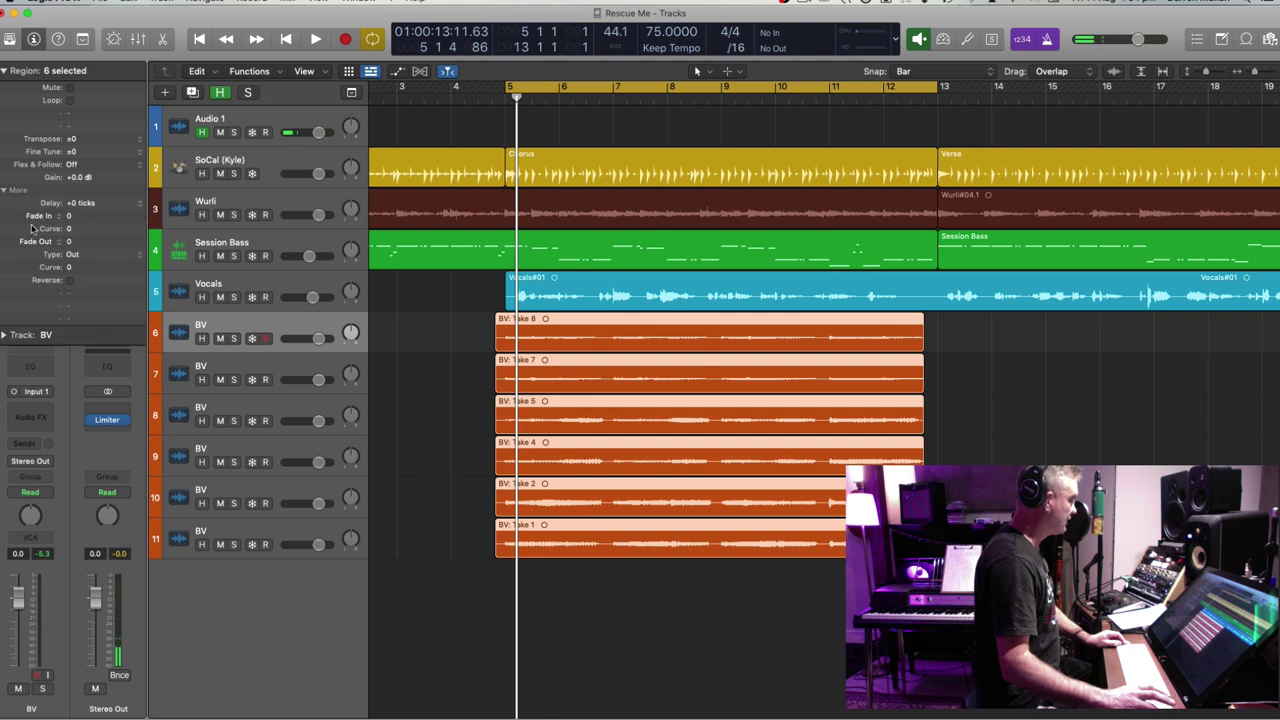
left_click_drag(76, 219, 69, 190)
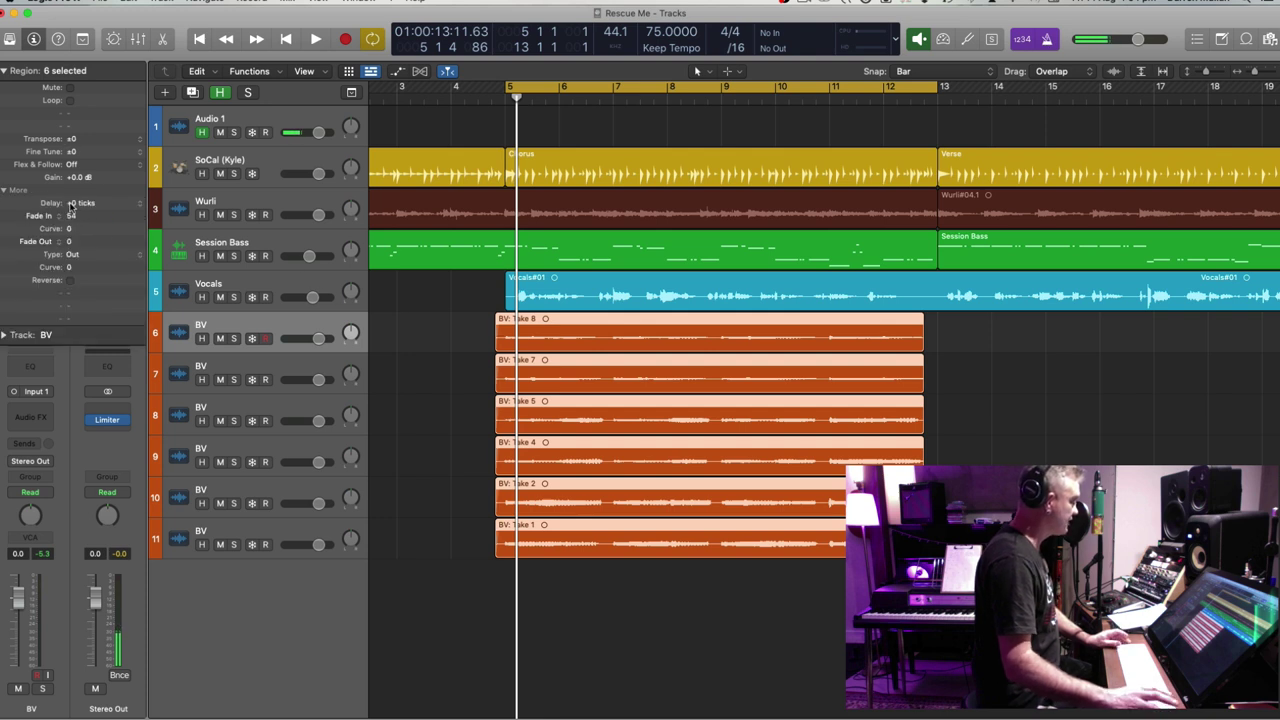
left_click_drag(73, 244, 82, 89)
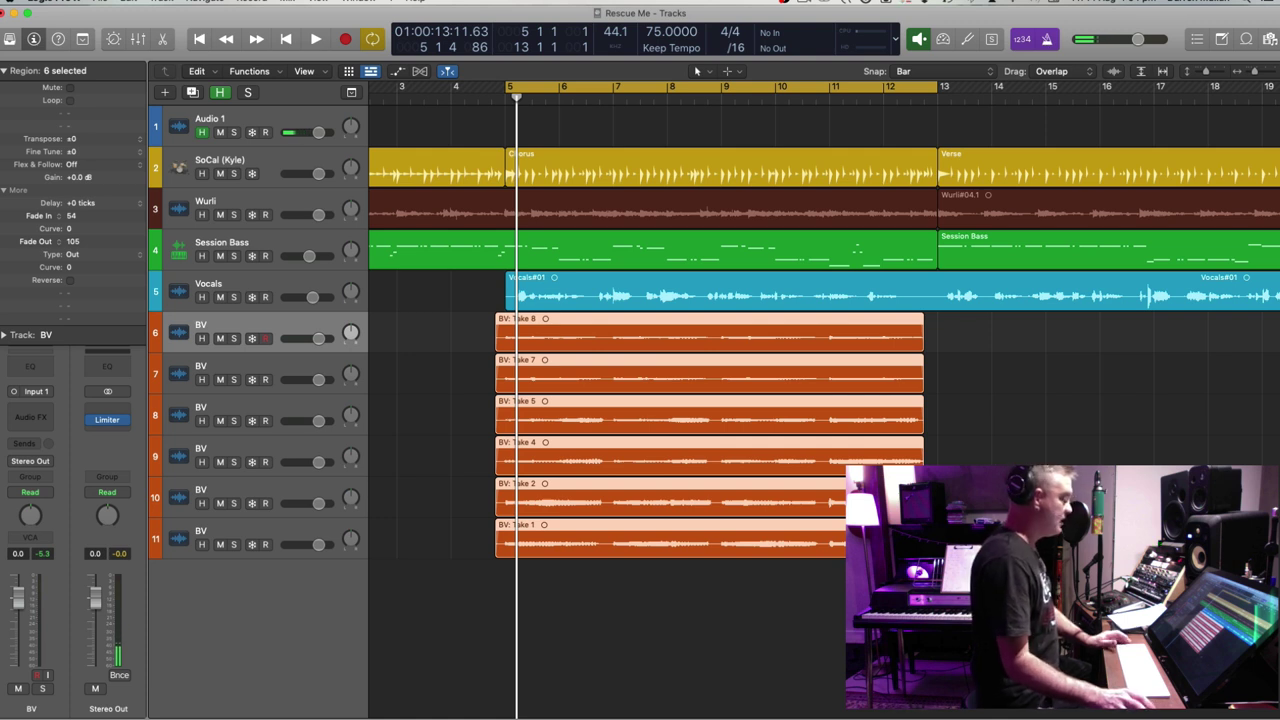
Create six new audio tracks below the last BV track, with Input 1 as input and Bus 2 as output
left_click(231, 528)
left_click(163, 2)
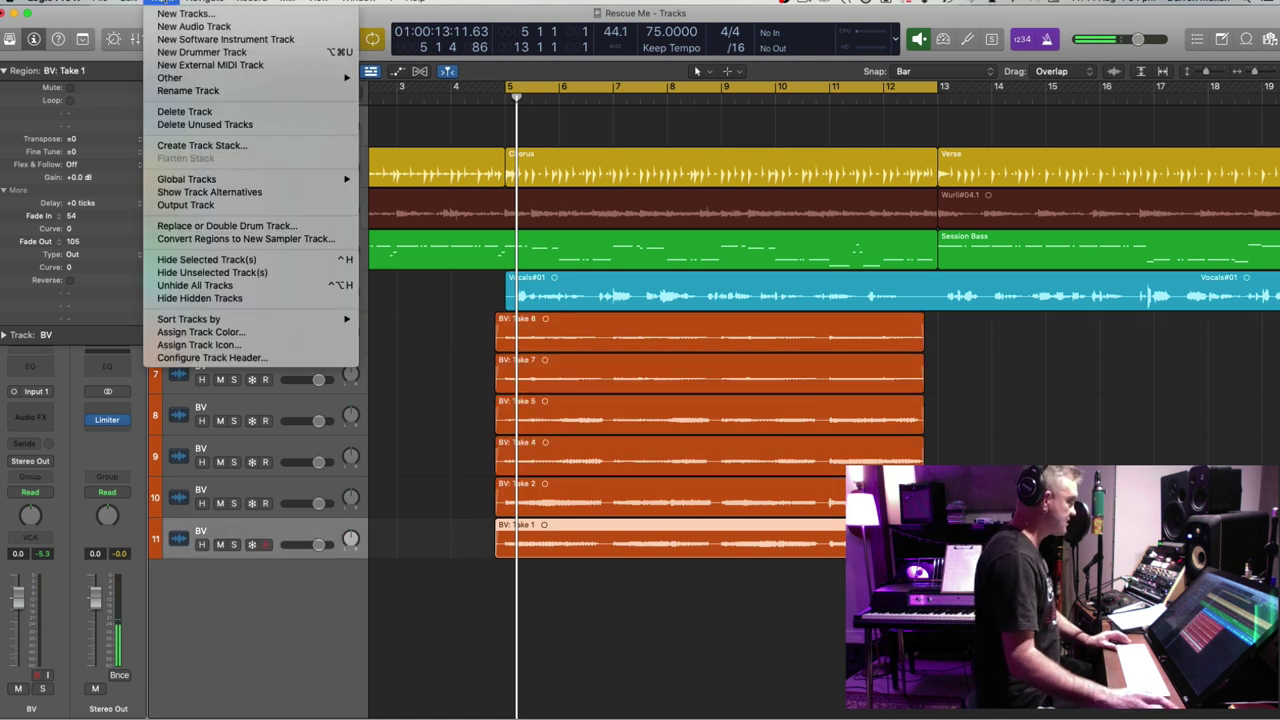
left_click(183, 13)
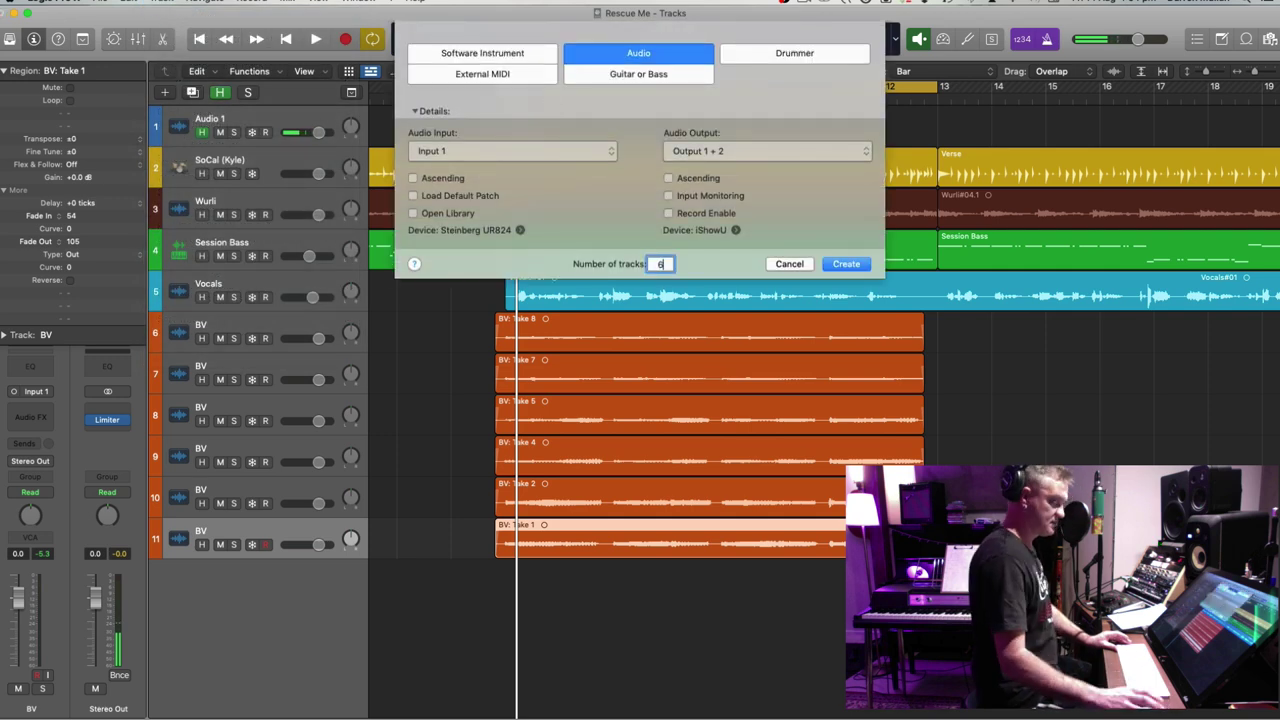
left_click(743, 155)
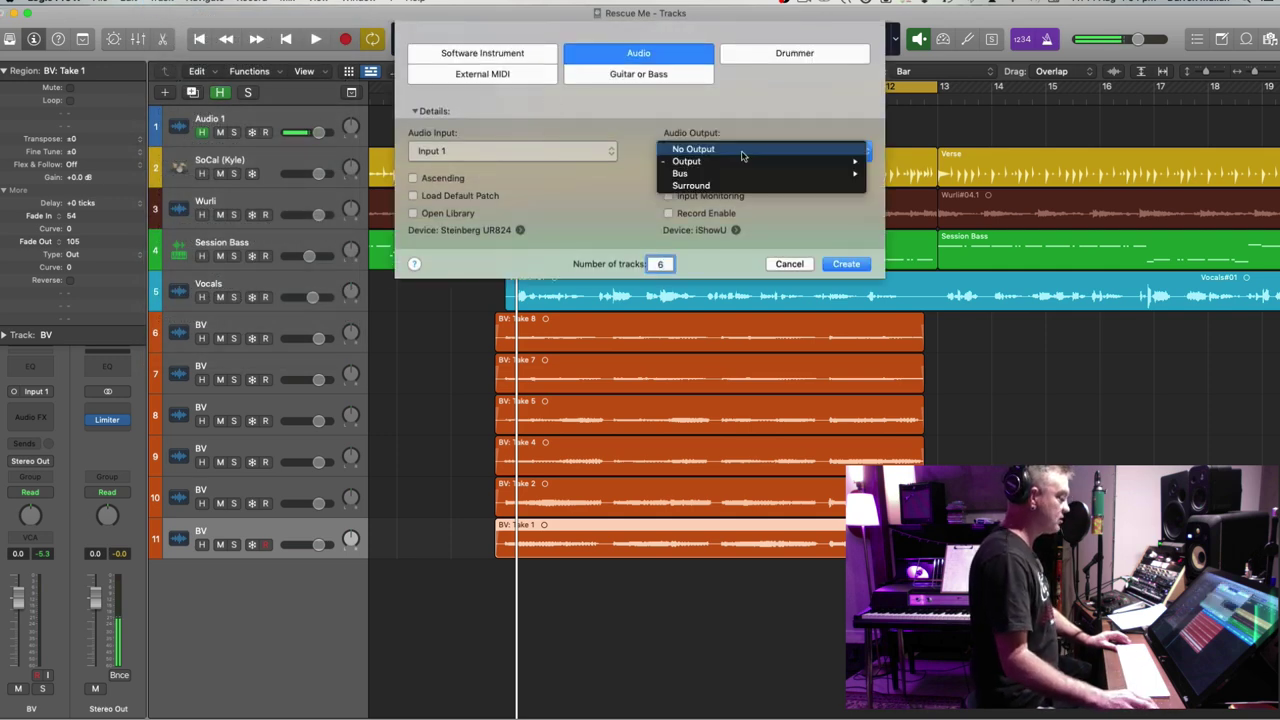
mouse_move(767, 175)
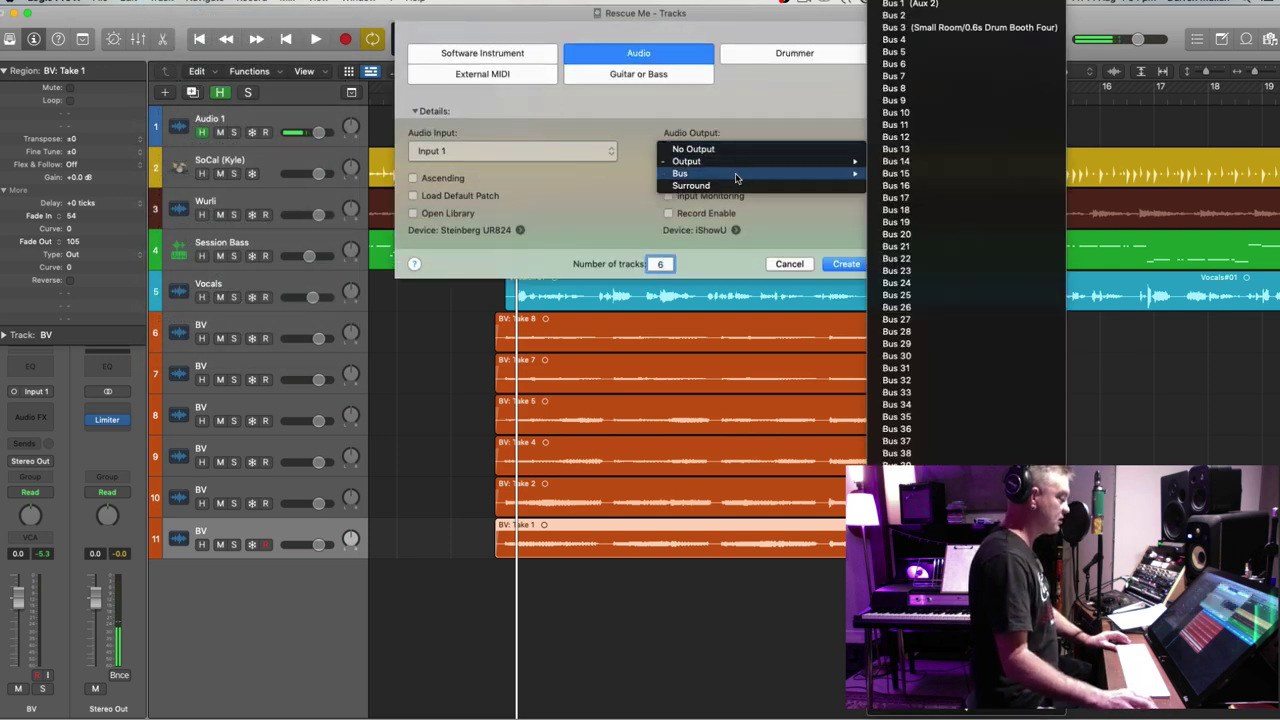
left_click(940, 18)
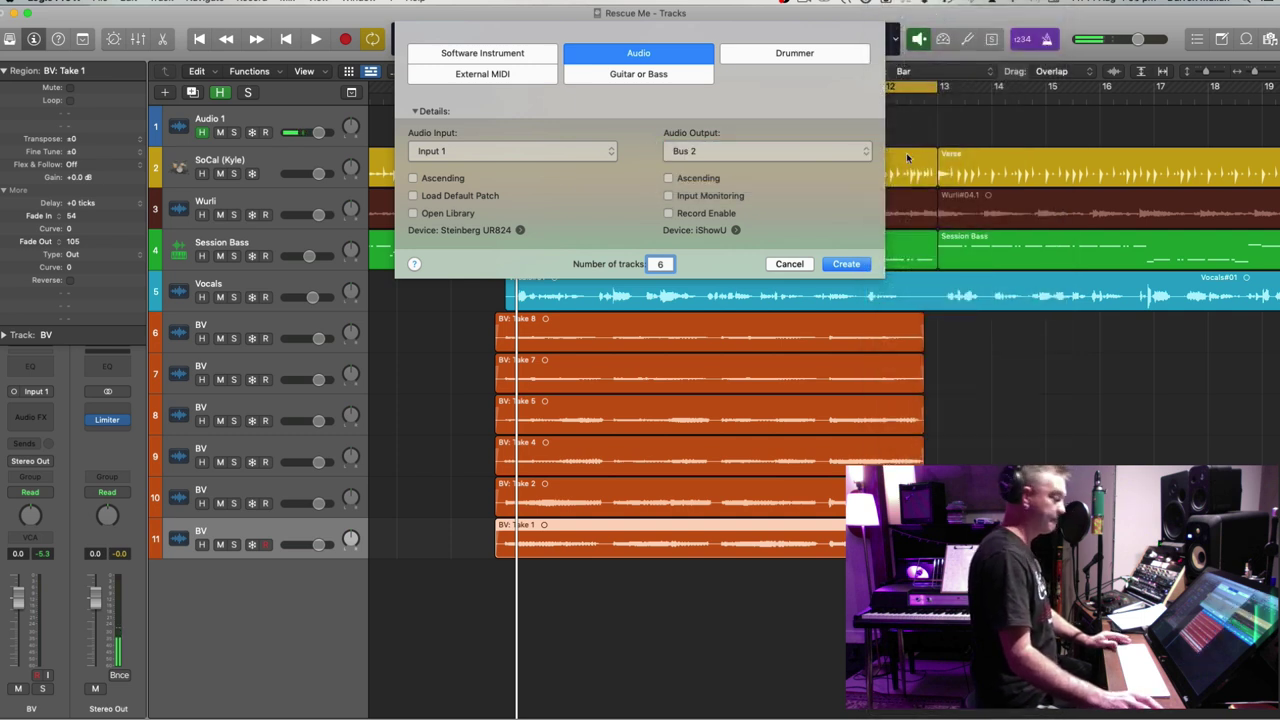
left_click(852, 264)
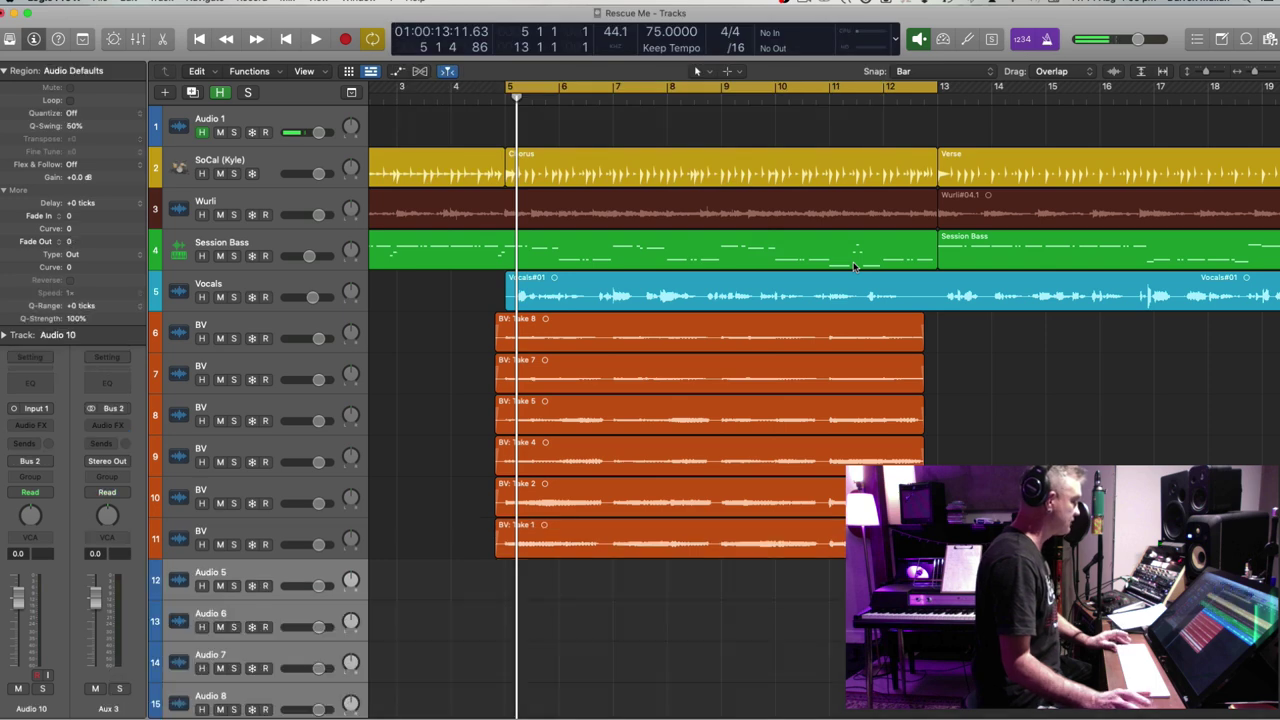
Show the mixer and rename the six selected new audio channel strips together as BV1 to BV6
left_click(139, 39)
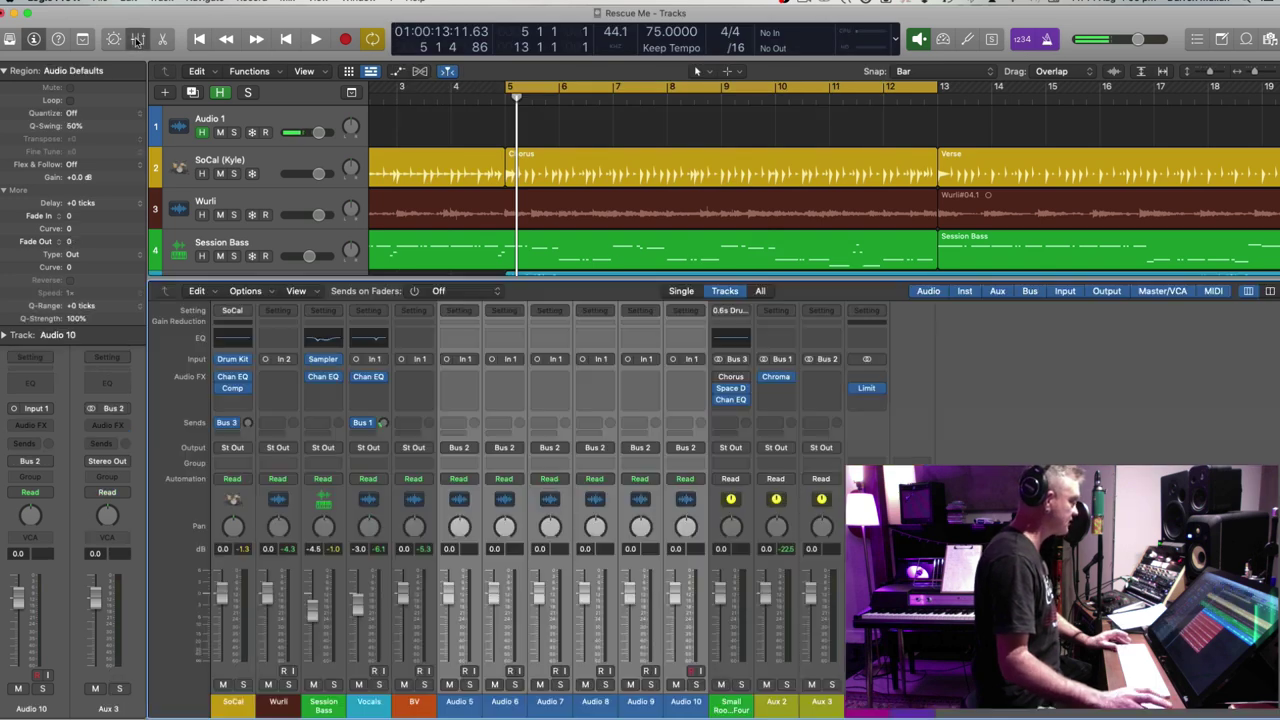
right_click(463, 704)
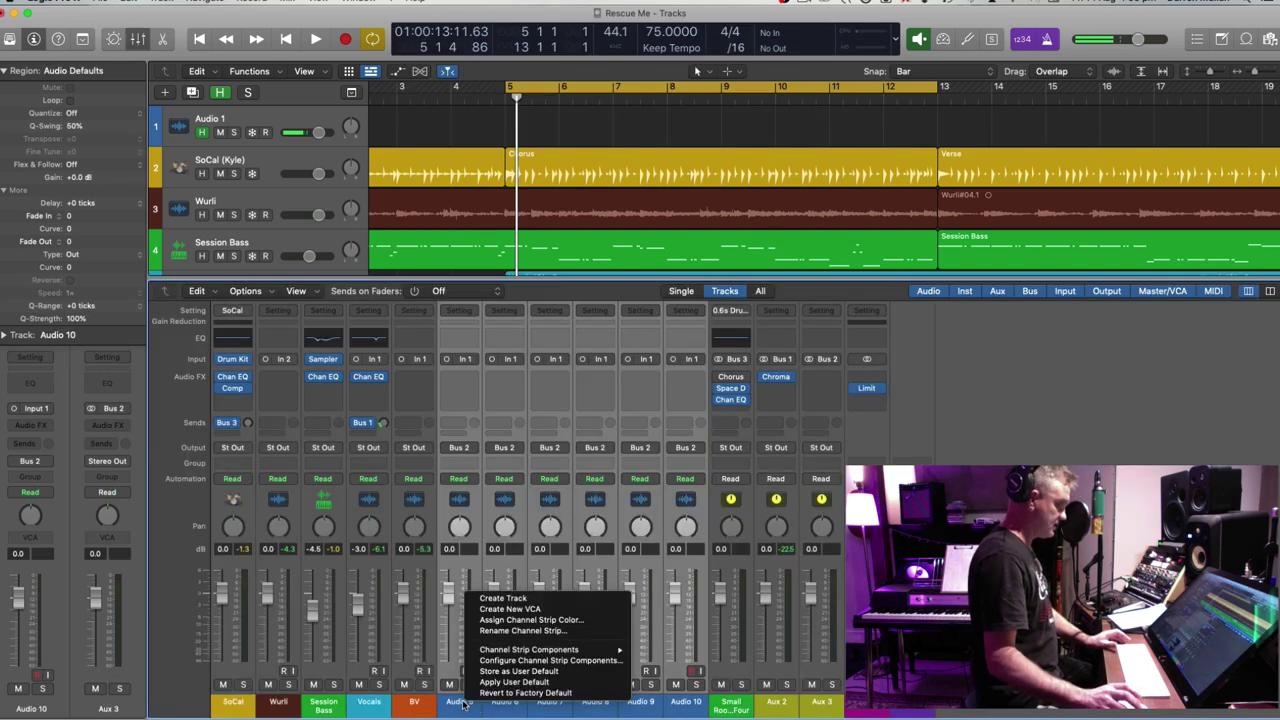
left_click(530, 631)
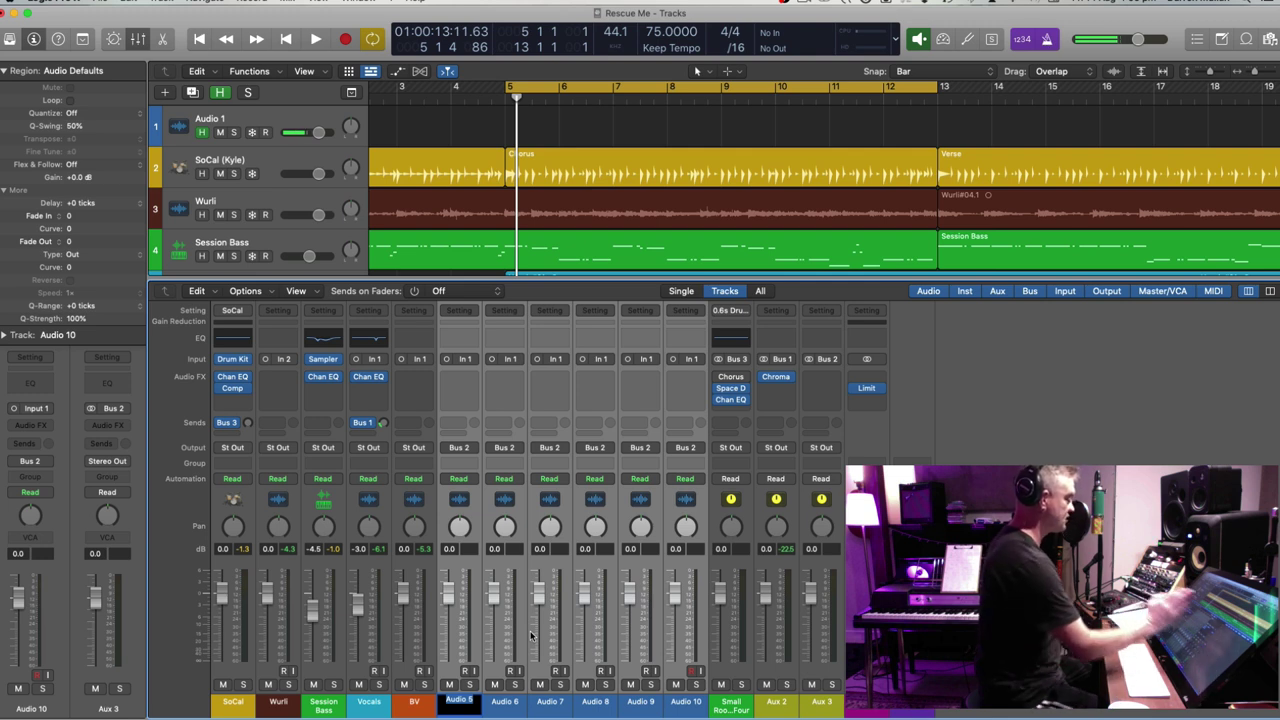
type("BV1")
key("Return")
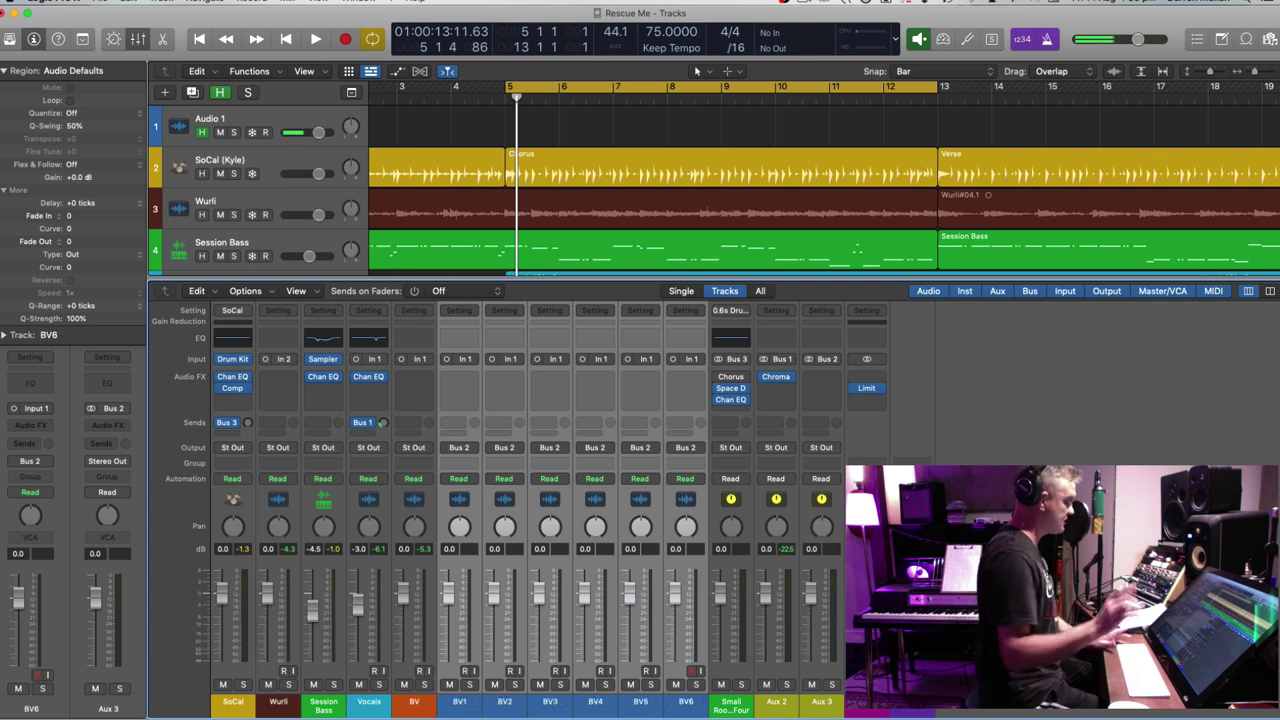
Rename all six selected BV channel strips with the identical name BV1
right_click(458, 707)
left_click(490, 632)
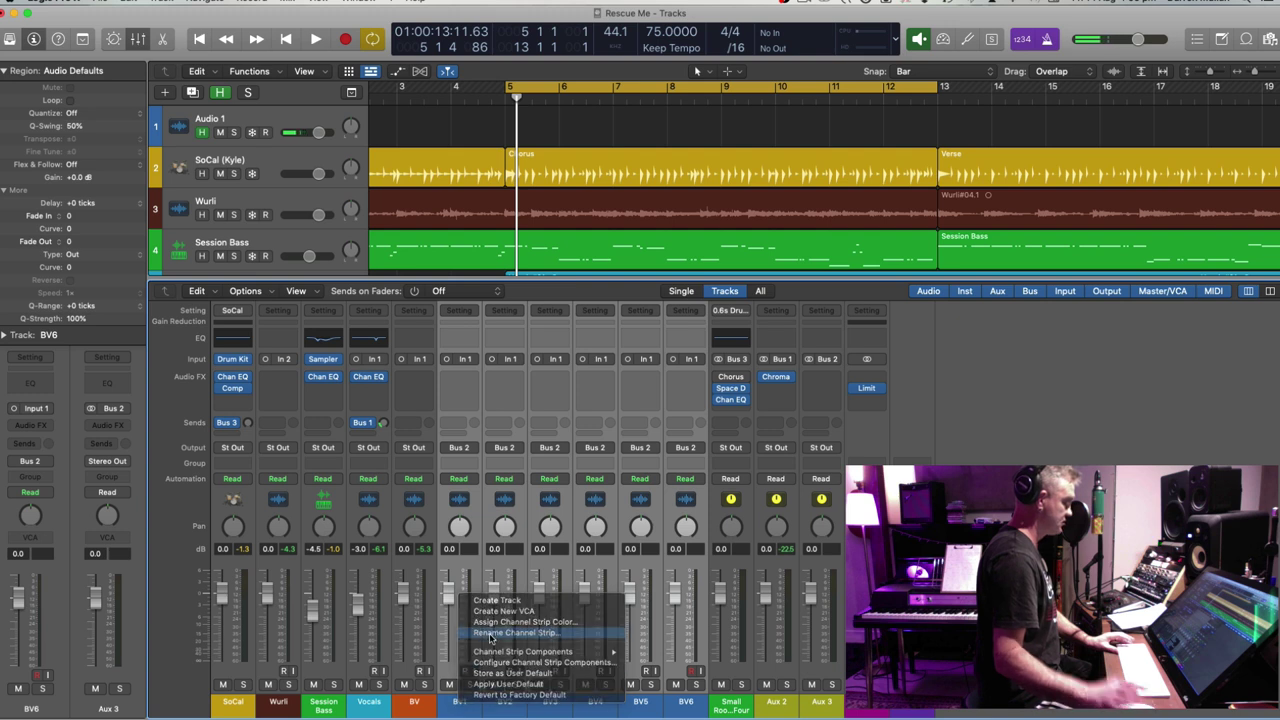
type("BV1")
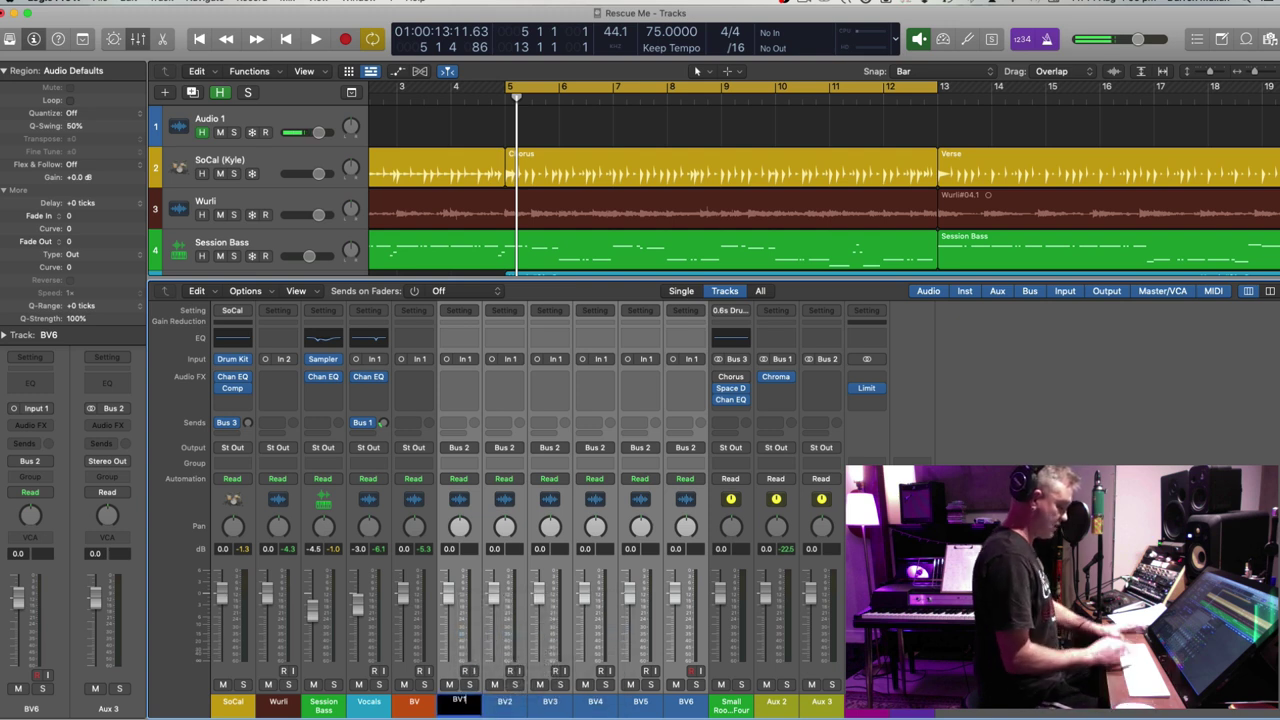
key("Return")
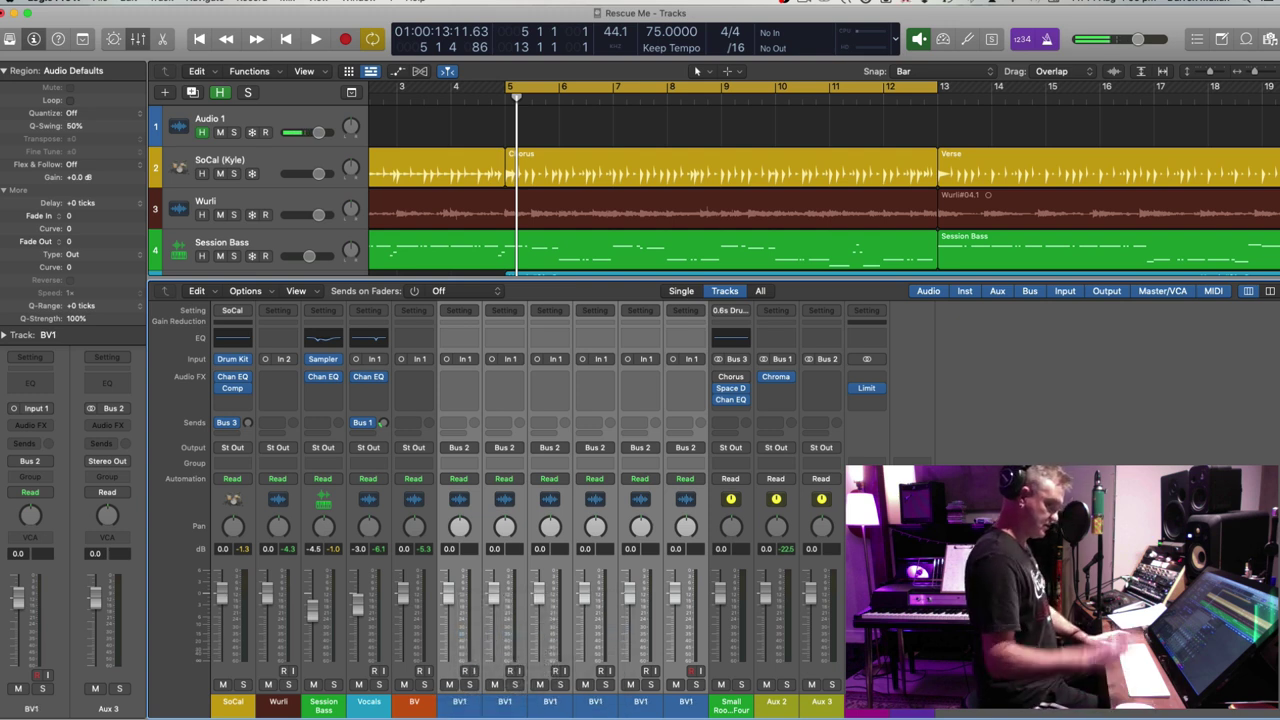
Rename the six selected strips again with ascending numbers from BV1 to BV6
right_click(460, 705)
left_click(493, 632)
type("BV1")
key("Return")
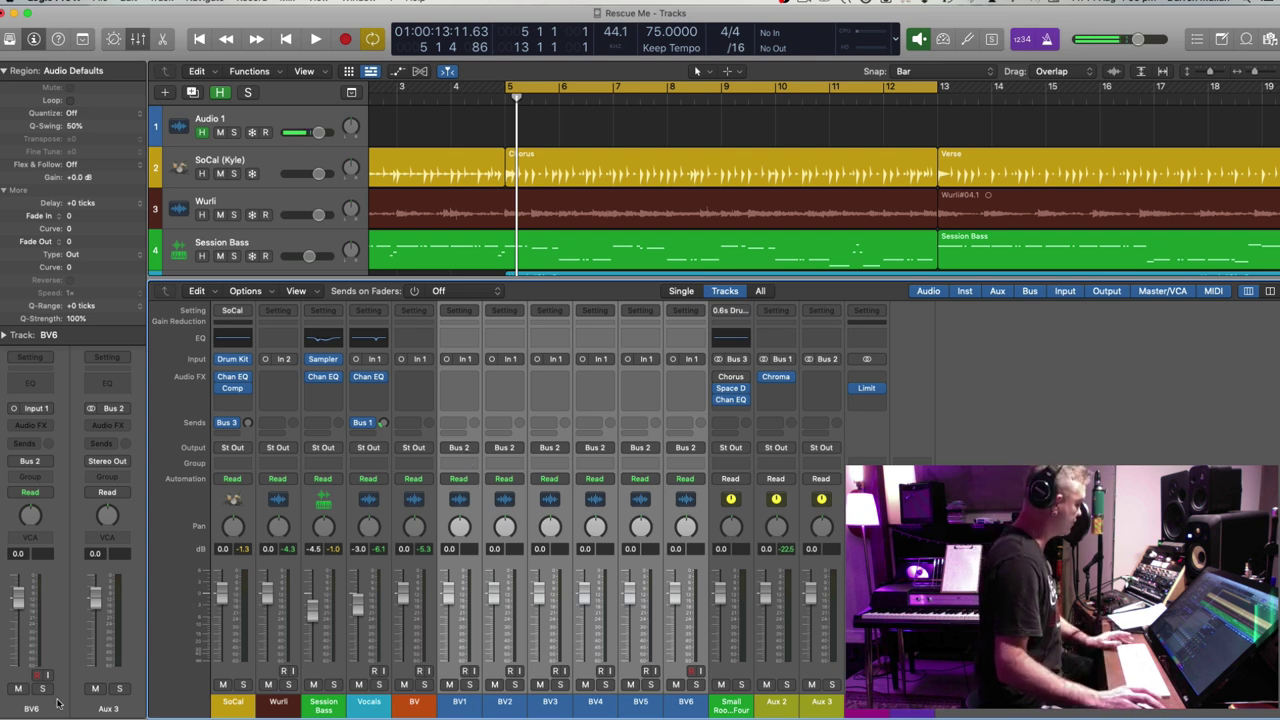
Rename the Bus 2 aux channel strip BV and the Bus 1 aux channel strip REV
double_click(108, 708)
type("B")
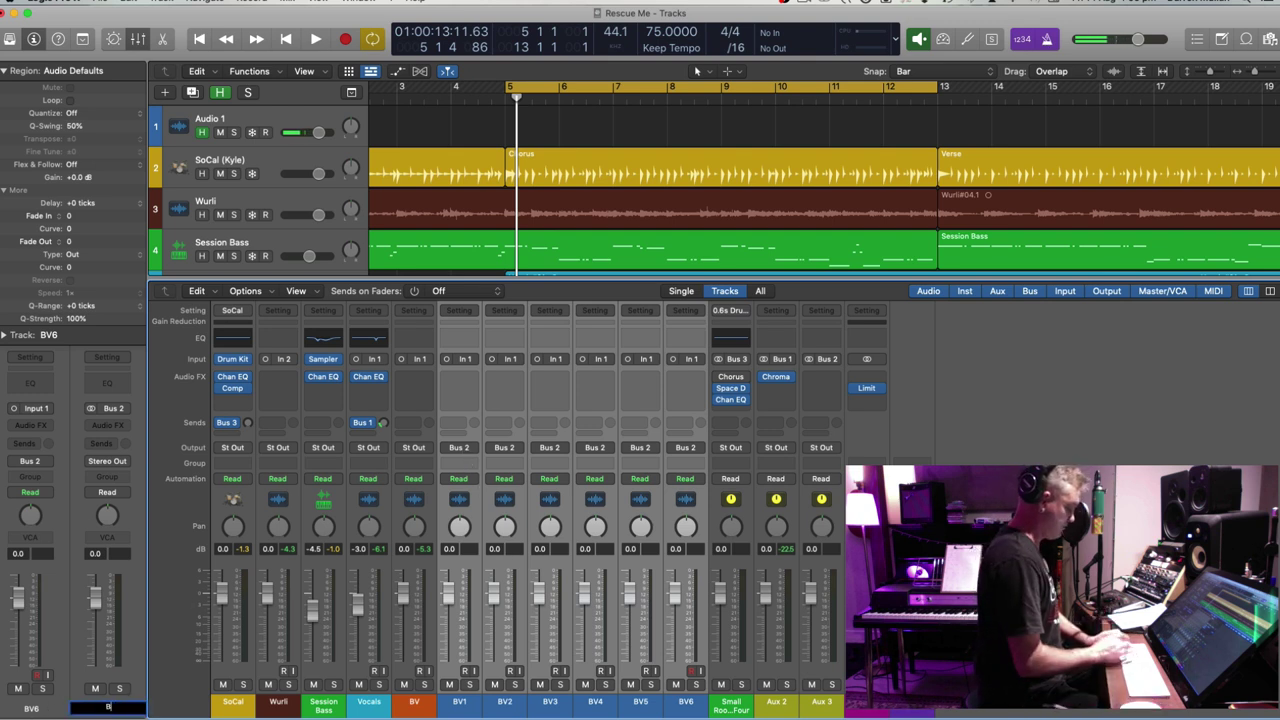
type("V")
key("Return")
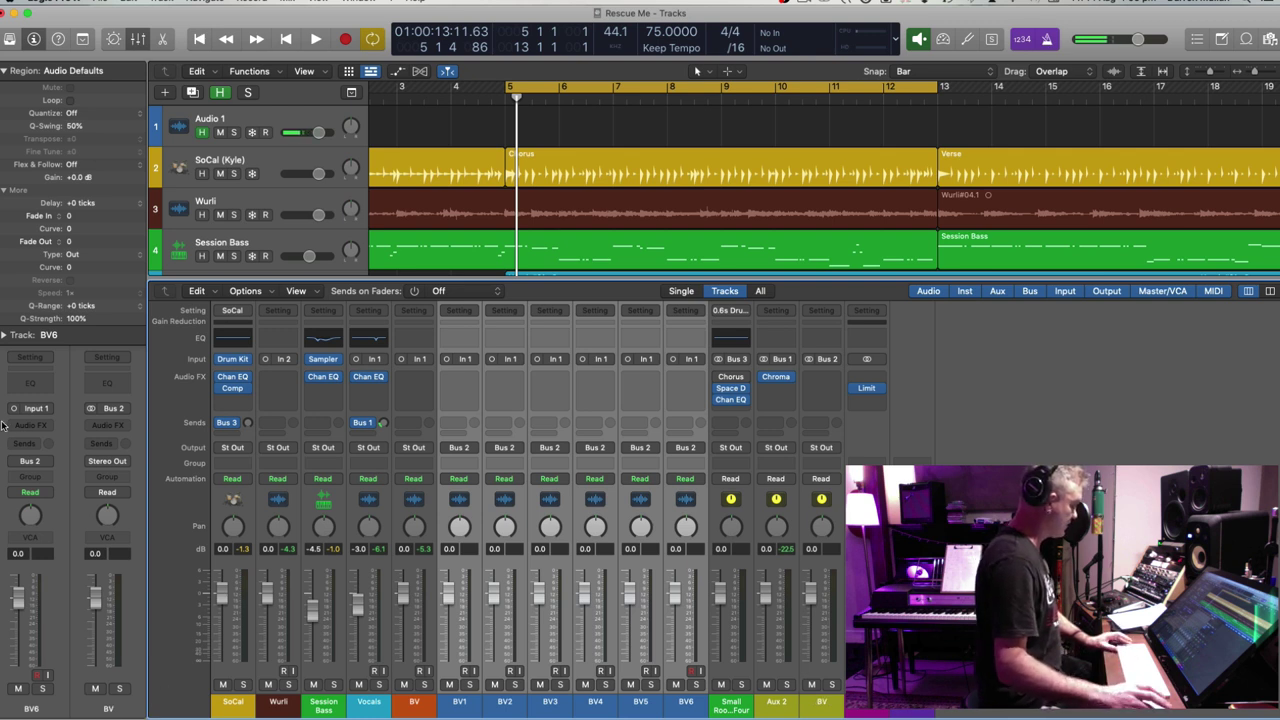
double_click(777, 704)
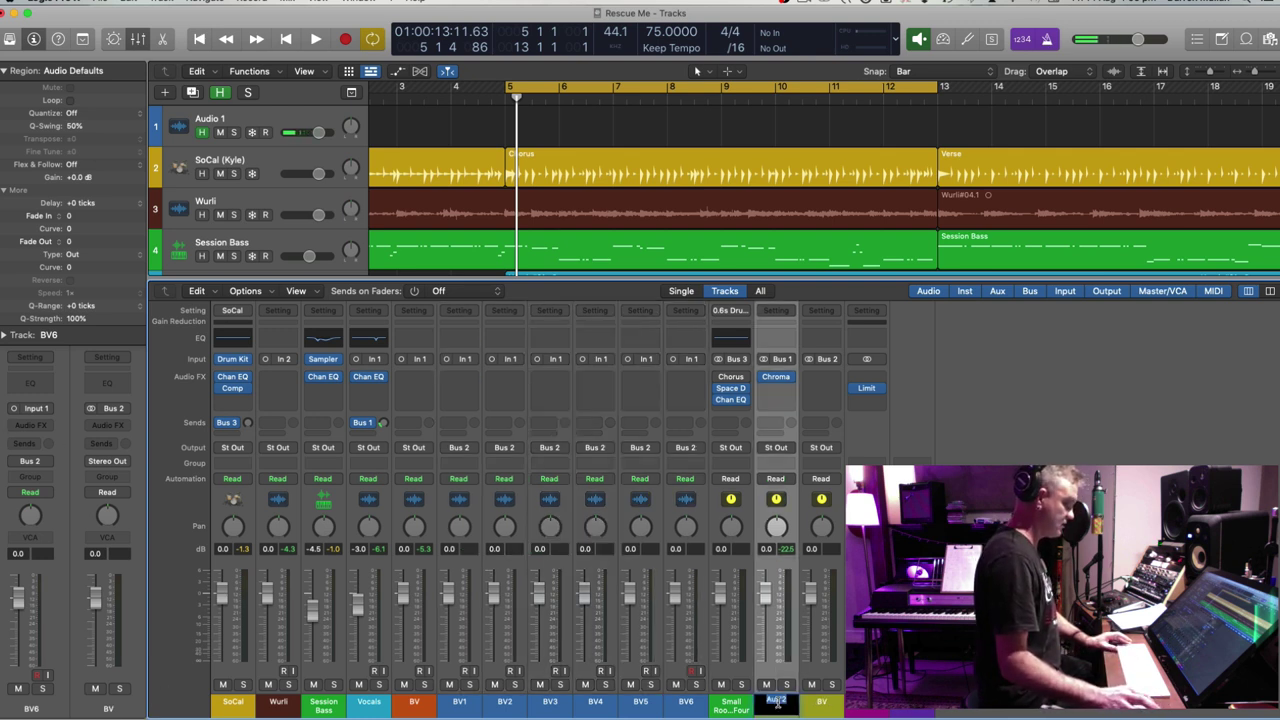
type("REV")
key("Return")
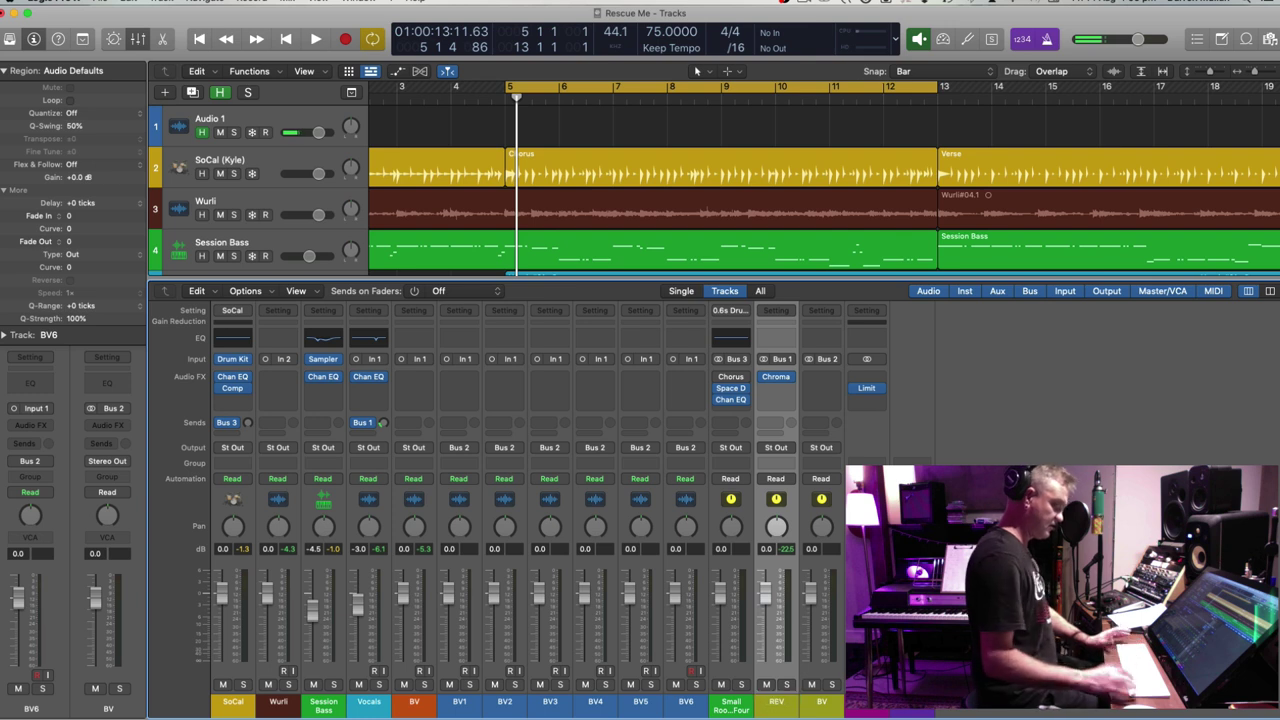
Insert a Channel EQ on the BV bus, cutting 8.1 dB at 79.5 Hz and 3.1 dB at 895 Hz and gently boosting the highs
left_click(818, 706)
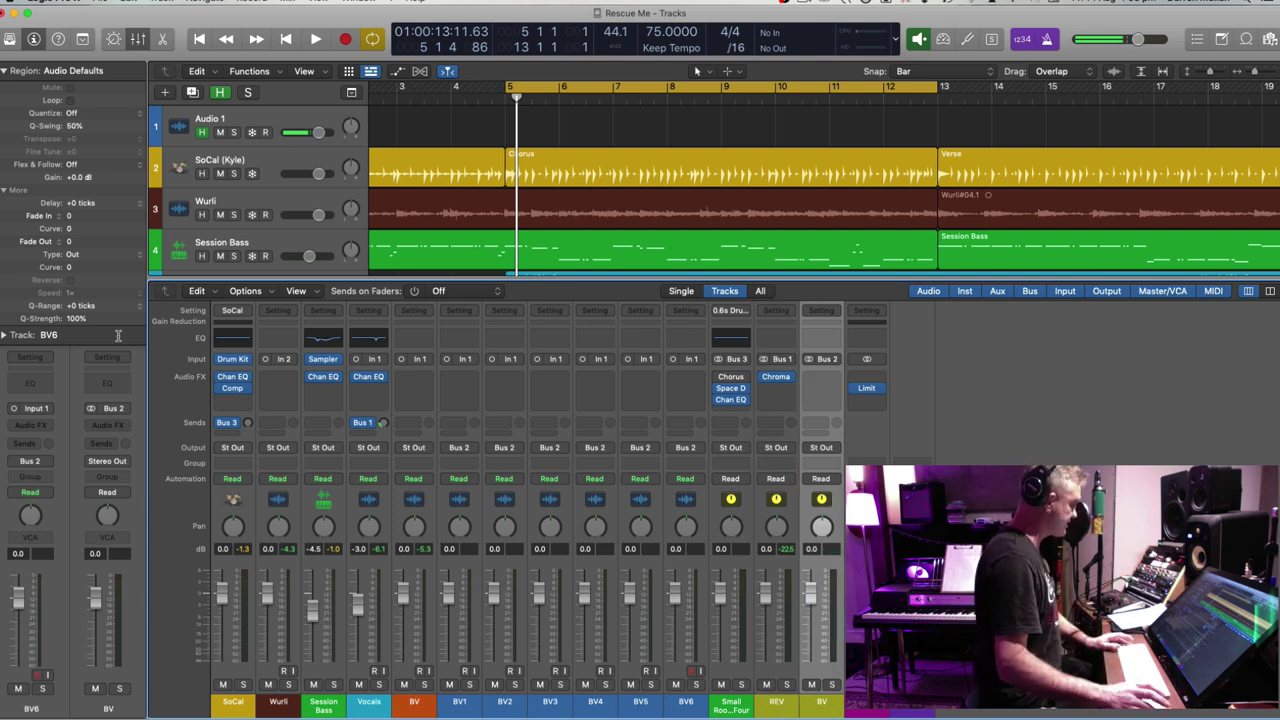
left_click(113, 386)
left_click_drag(494, 349, 498, 378)
left_click_drag(1082, 384, 943, 376)
left_click_drag(846, 364, 815, 381)
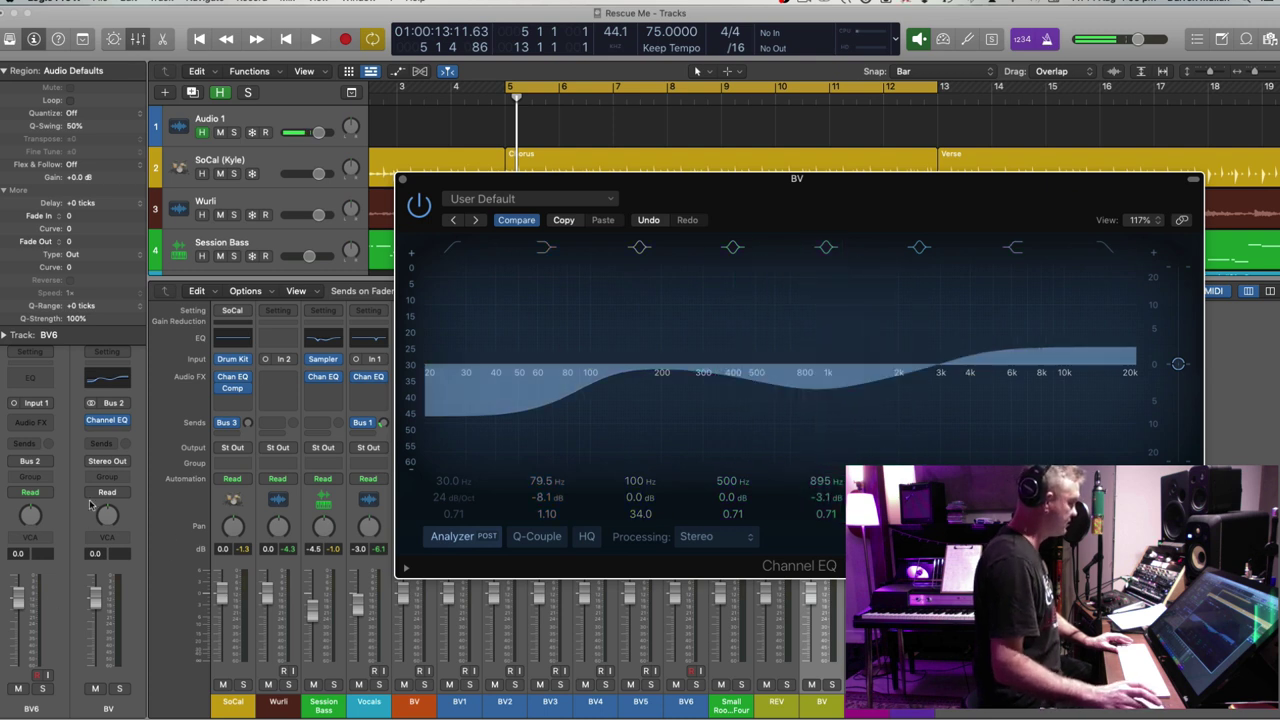
Add a Compressor after the EQ on the BV bus, load the Vocal Hard voice preset and adjust its ratio
left_click(130, 434)
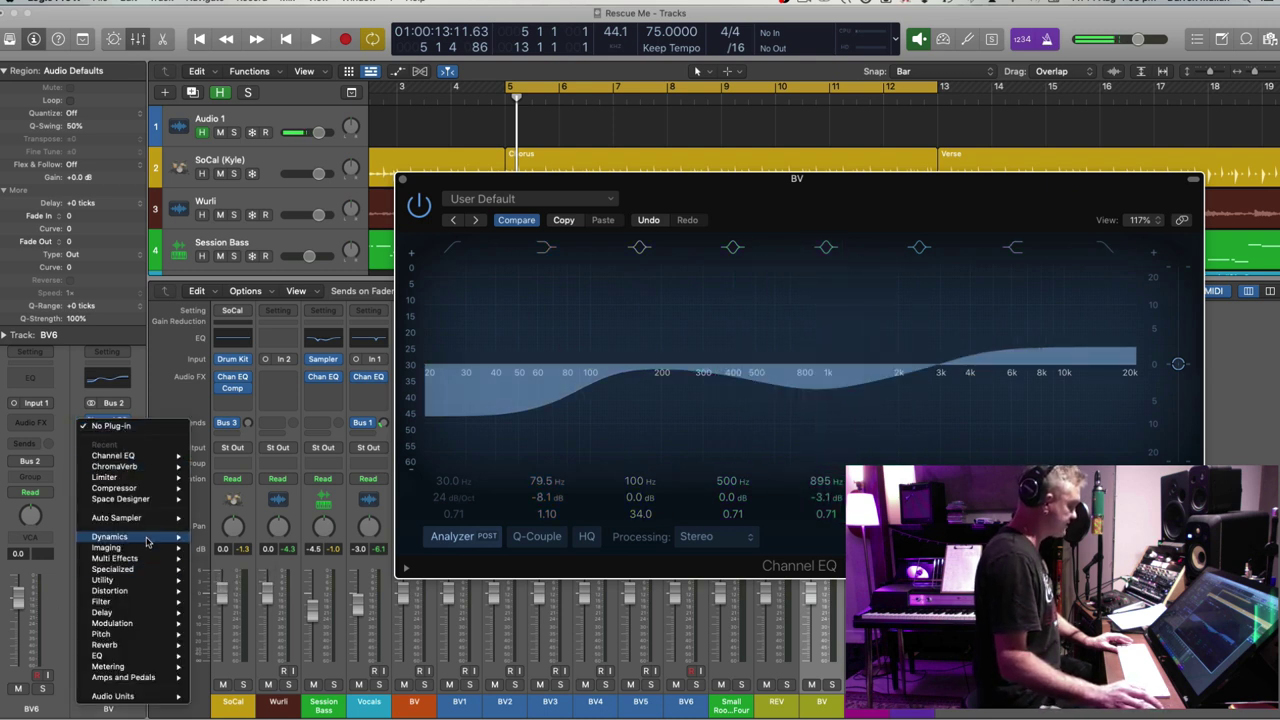
mouse_move(150, 537)
mouse_move(228, 538)
left_click(324, 549)
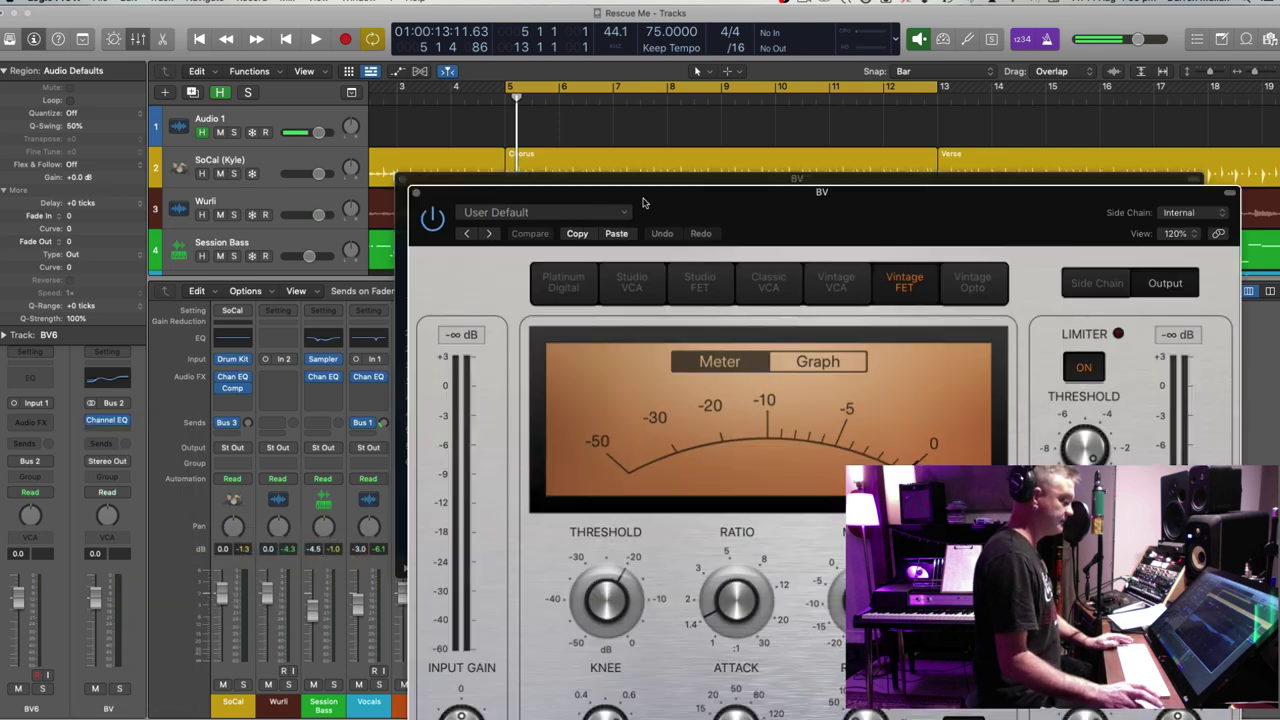
left_click_drag(663, 189, 383, 10)
left_click(235, 35)
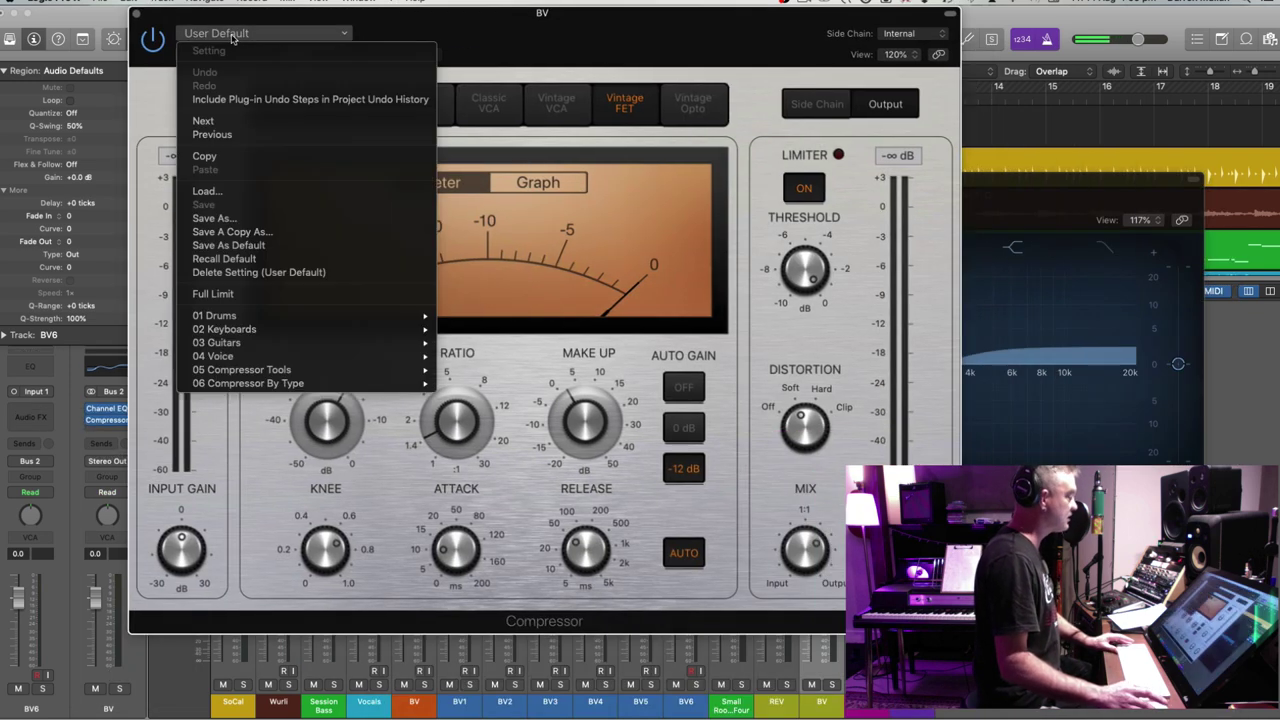
mouse_move(343, 356)
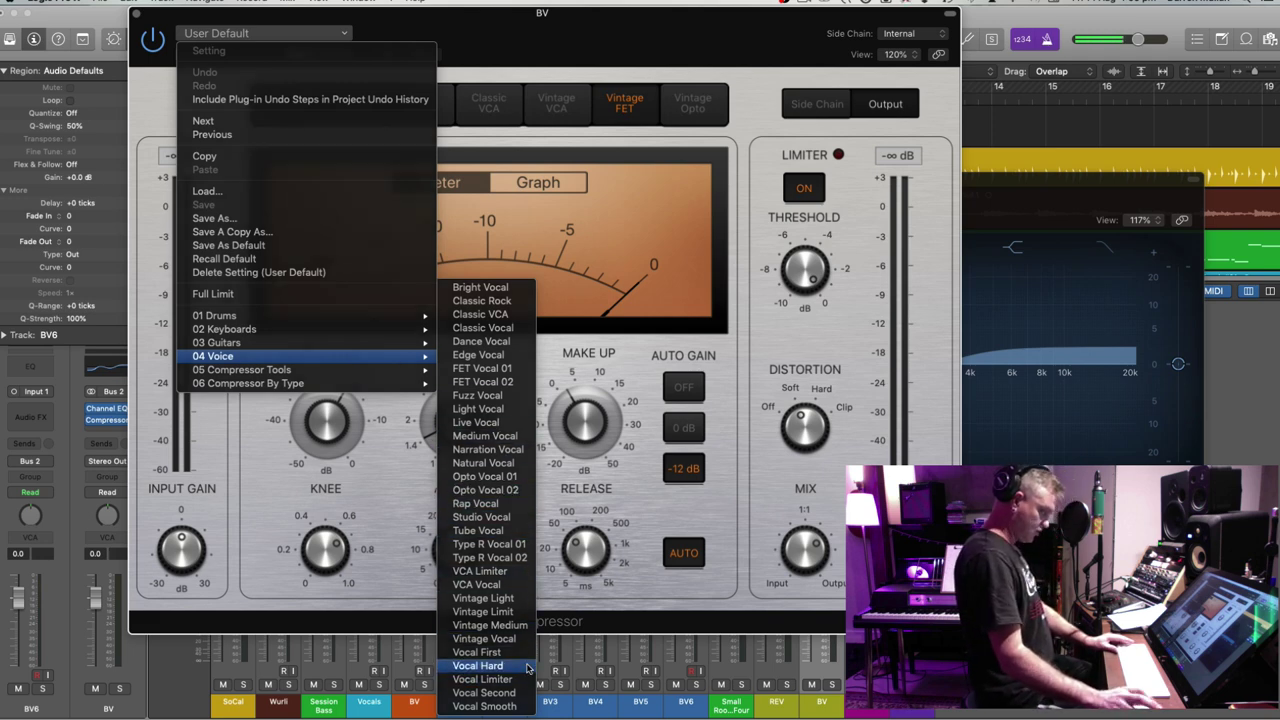
left_click(480, 665)
left_click_drag(452, 420, 448, 436)
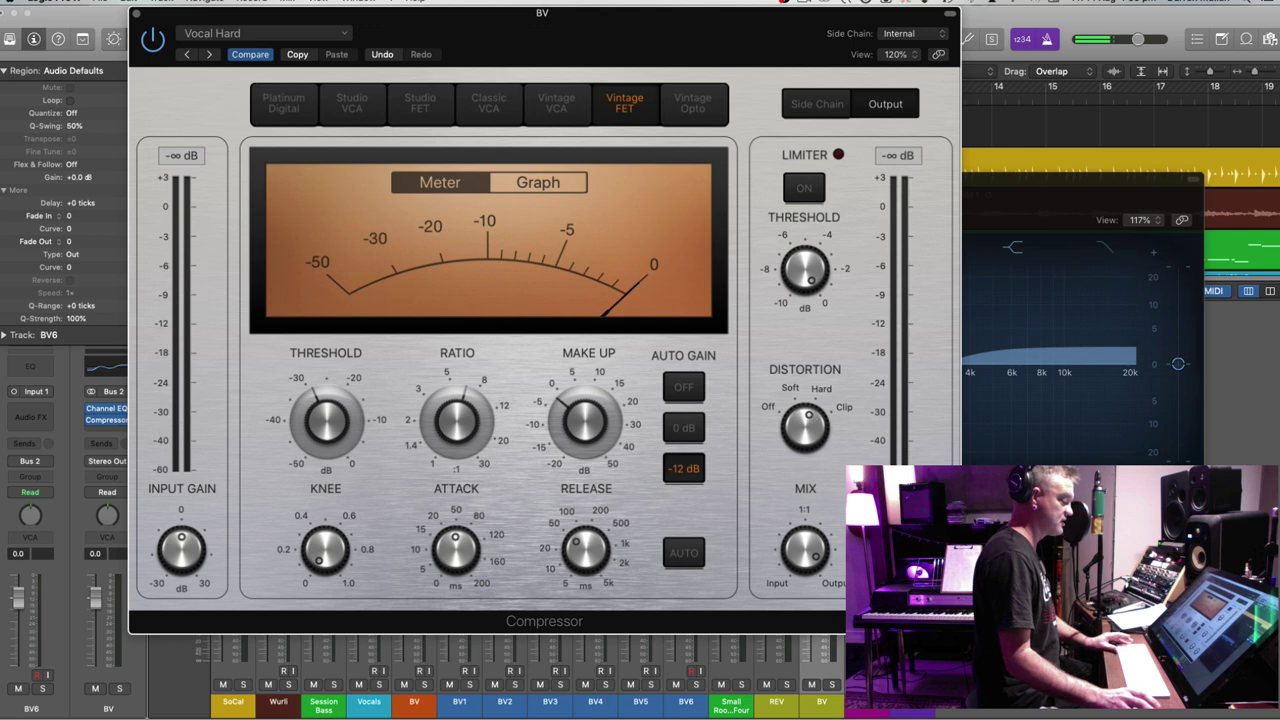
left_click(141, 16)
Send the BV bus to Bus 1 (REV) at about -31 dB and close its EQ window
left_click(108, 442)
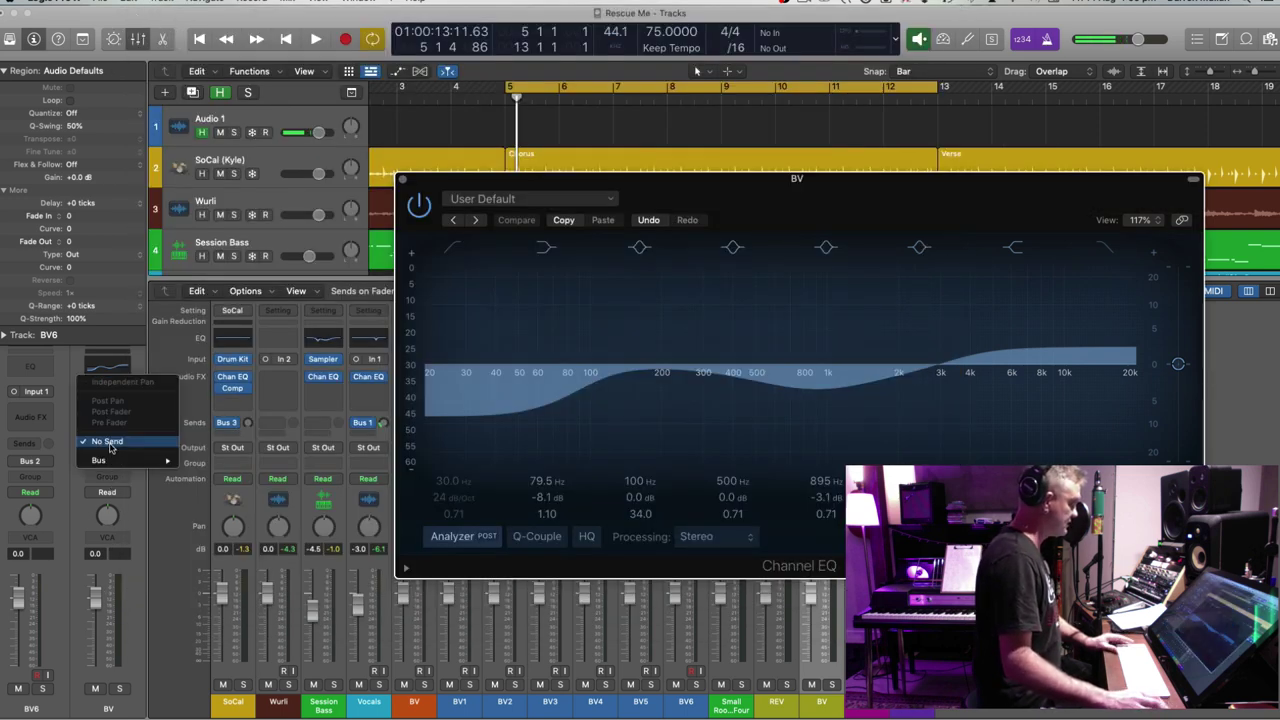
mouse_move(118, 460)
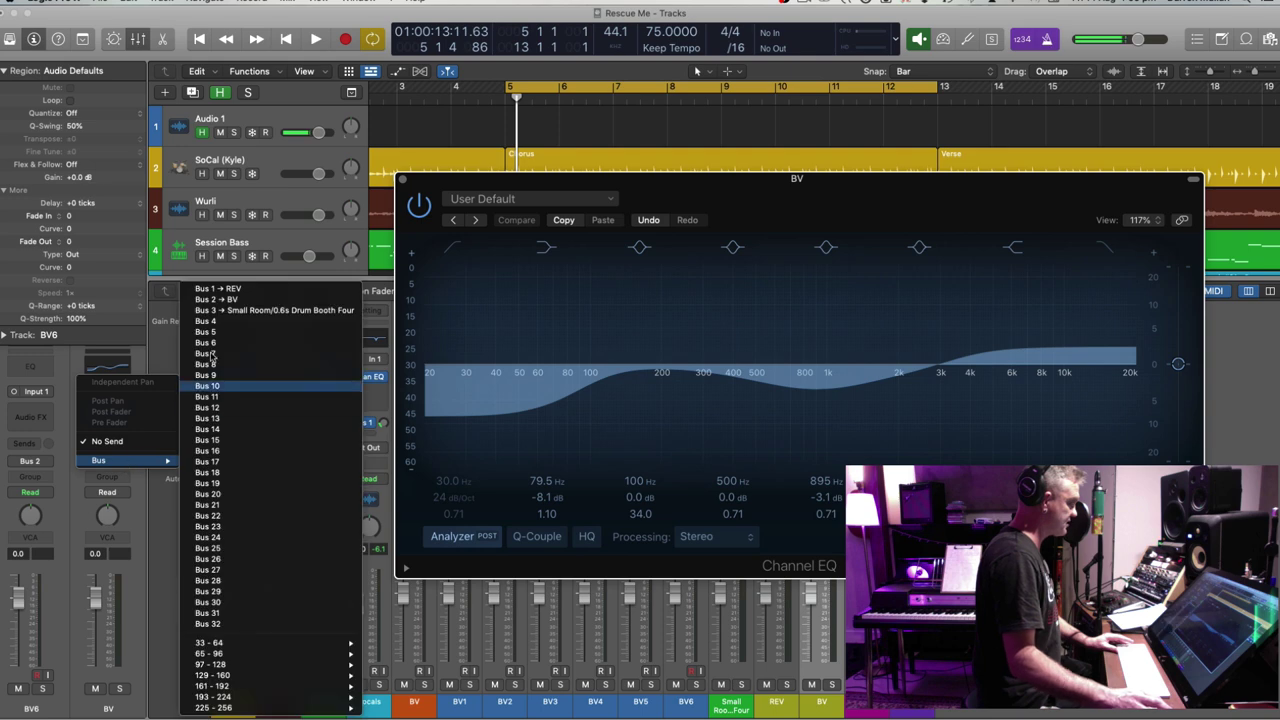
left_click(222, 289)
left_click_drag(126, 440, 126, 444)
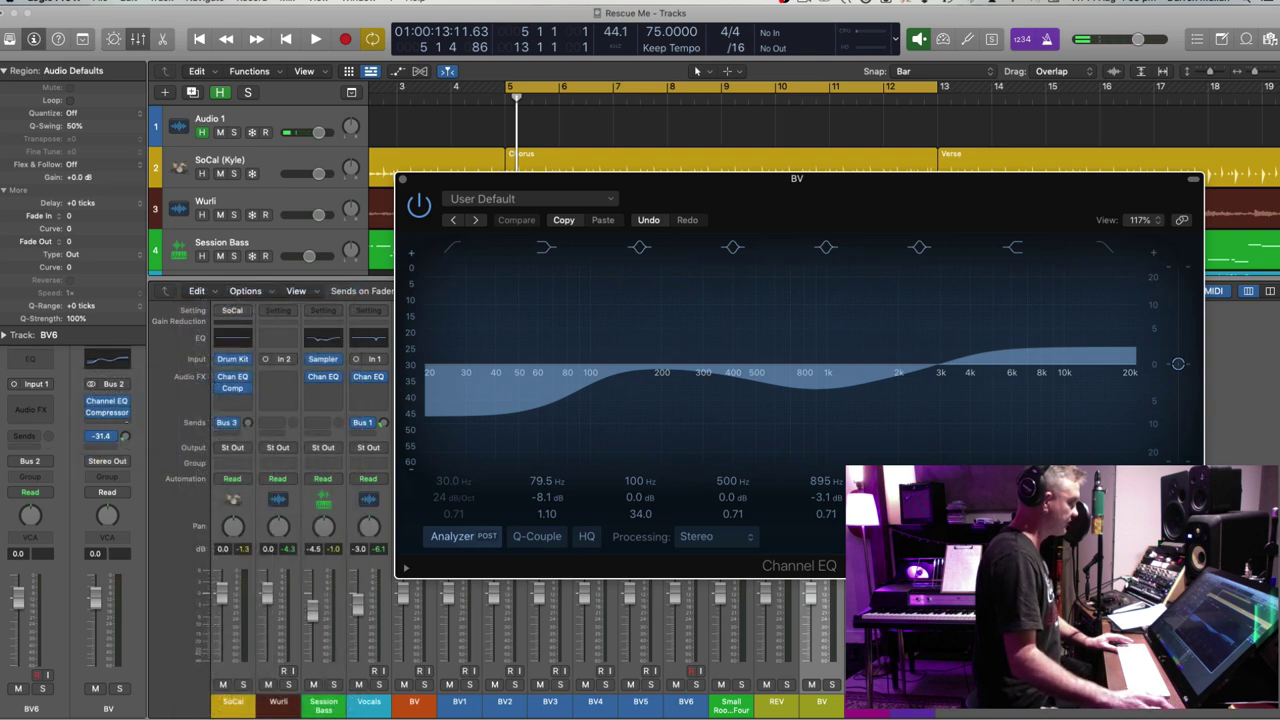
left_click(402, 181)
scroll(402, 183, "down", 1)
Pan BV1 to -64, BV2 to +63, BV3 to -23, BV4 to +63, BV5 to -64 and BV6 to +31
left_click(462, 703)
left_click(648, 706, "shift")
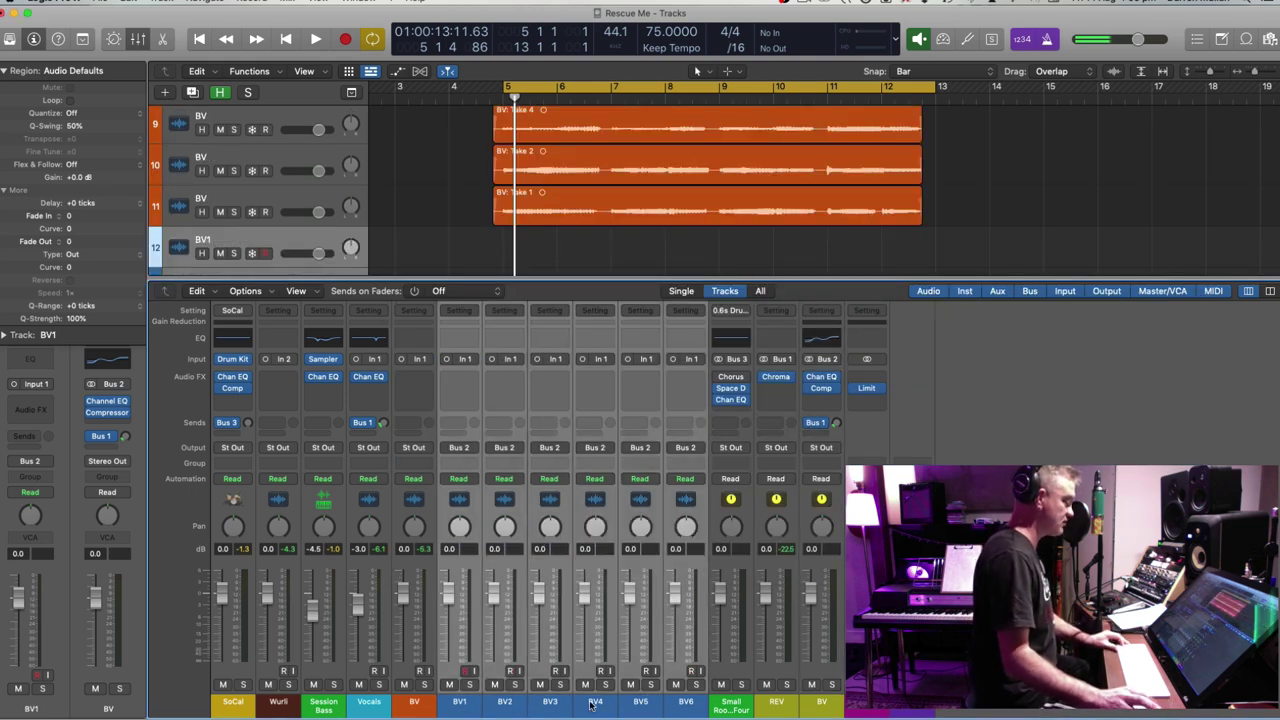
left_click(452, 706)
left_click_drag(460, 526, 460, 605)
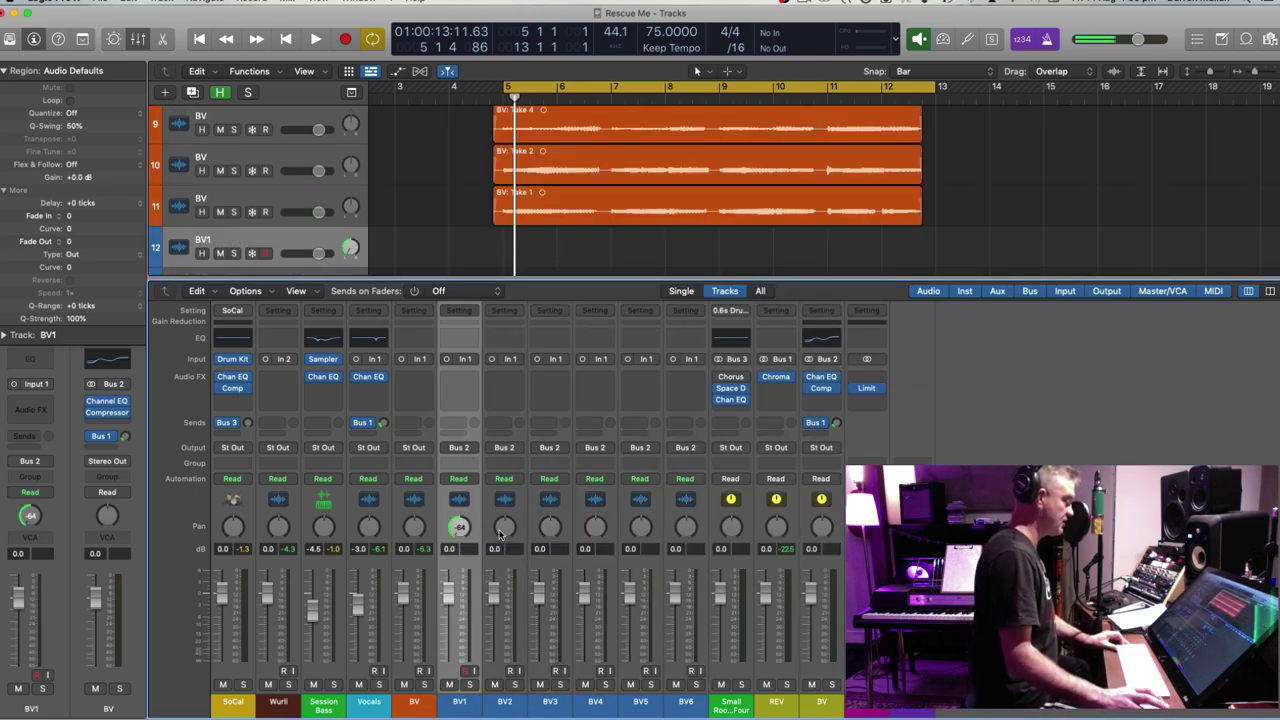
left_click_drag(504, 530, 517, 392)
left_click_drag(550, 530, 600, 460)
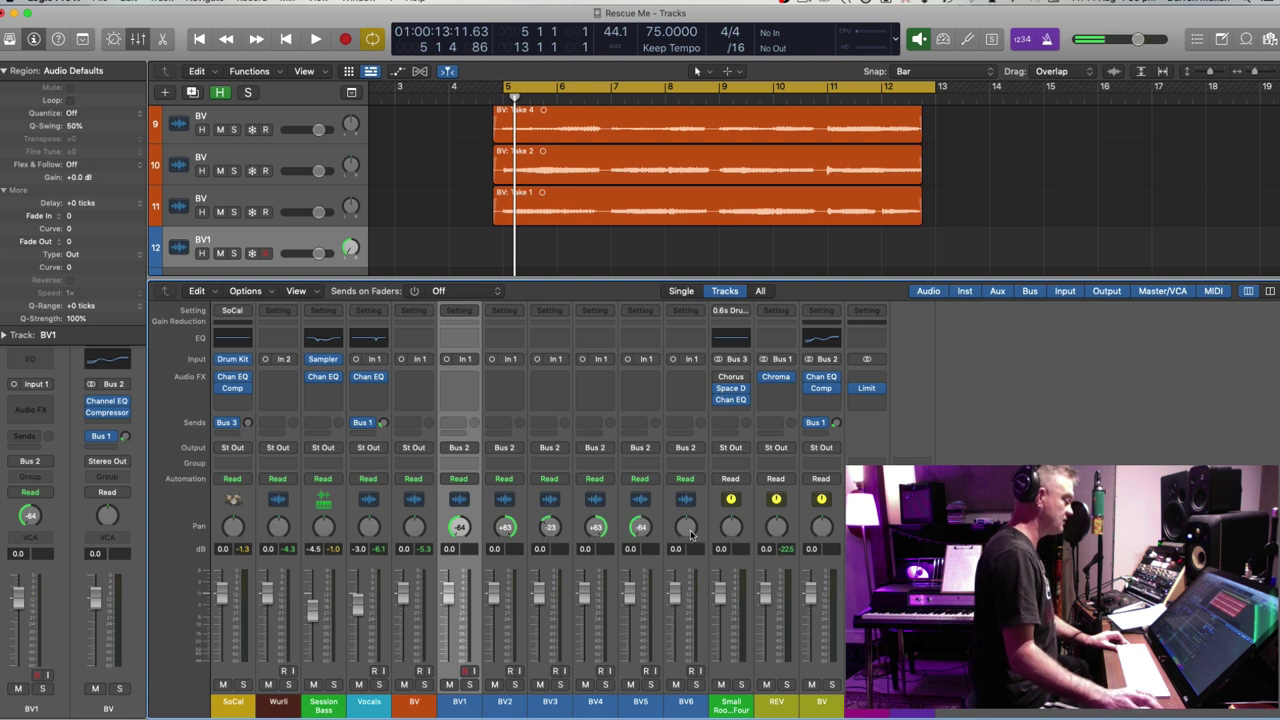
Select the channel strips BV1 to BV6 together and hide the mixer
left_click(686, 711)
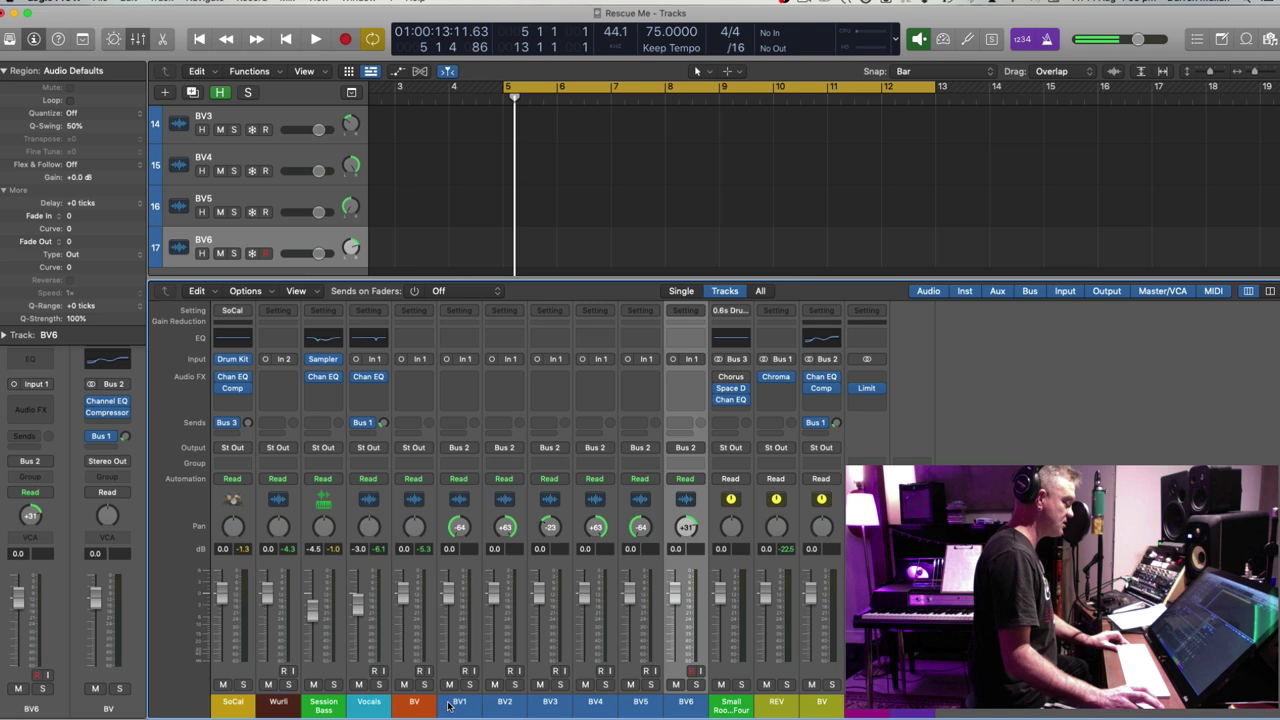
left_click(462, 708, "shift")
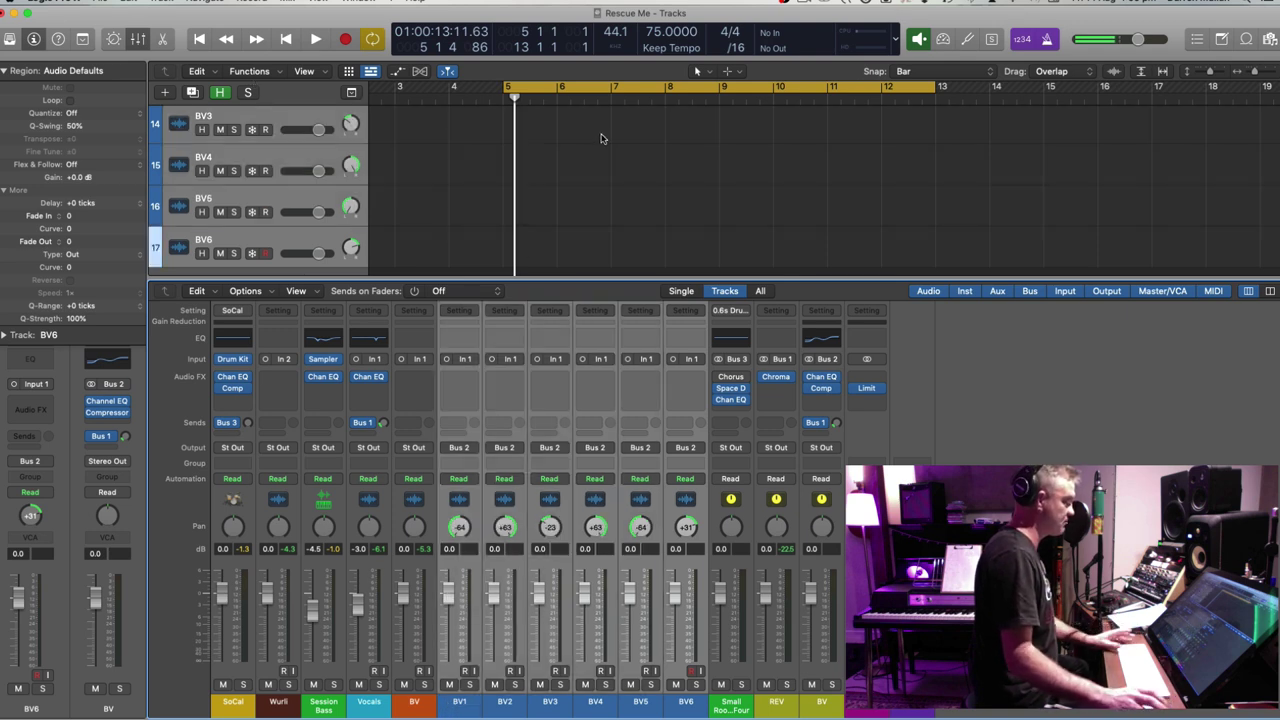
left_click(138, 40)
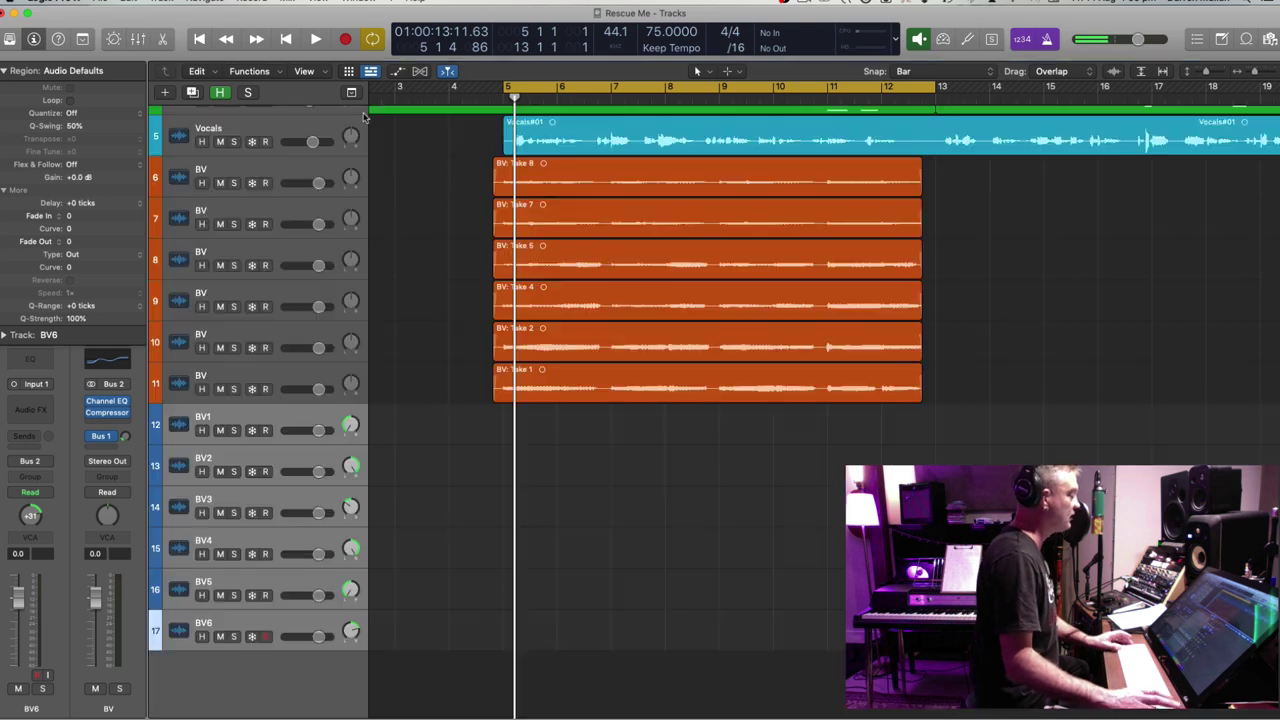
Select the Take 1 and Take 2 backing vocal regions and set their gain to -2.4 dB
key("super+Down")
key("super+Down")
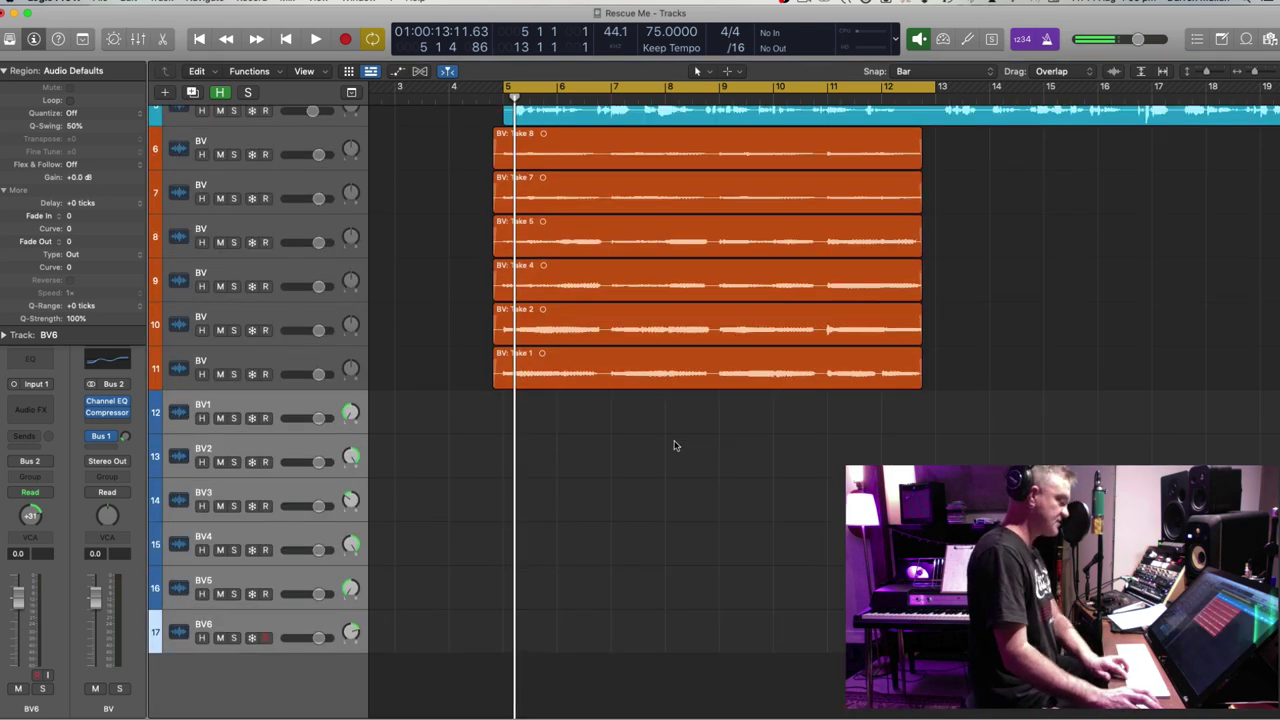
left_click_drag(699, 438, 683, 328)
key("super+Down")
key("super+Down")
key("super+Down")
key("super+Down")
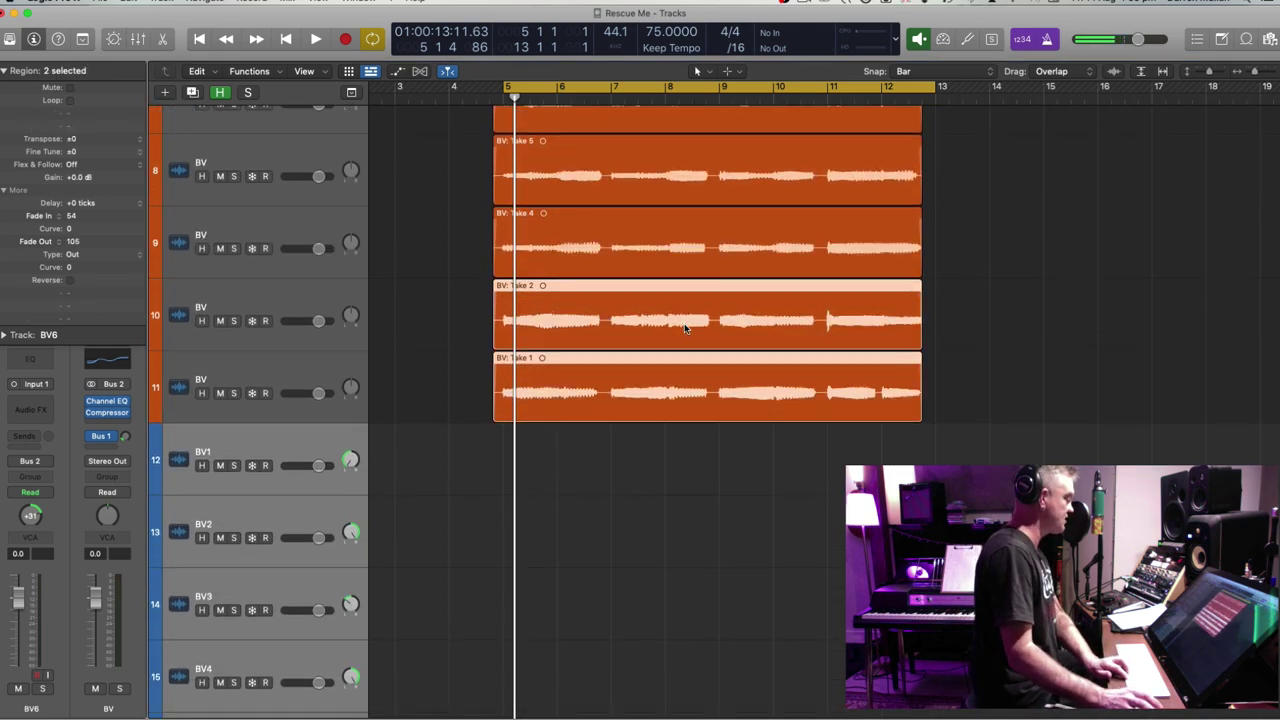
key("super+Right")
key("super+Down")
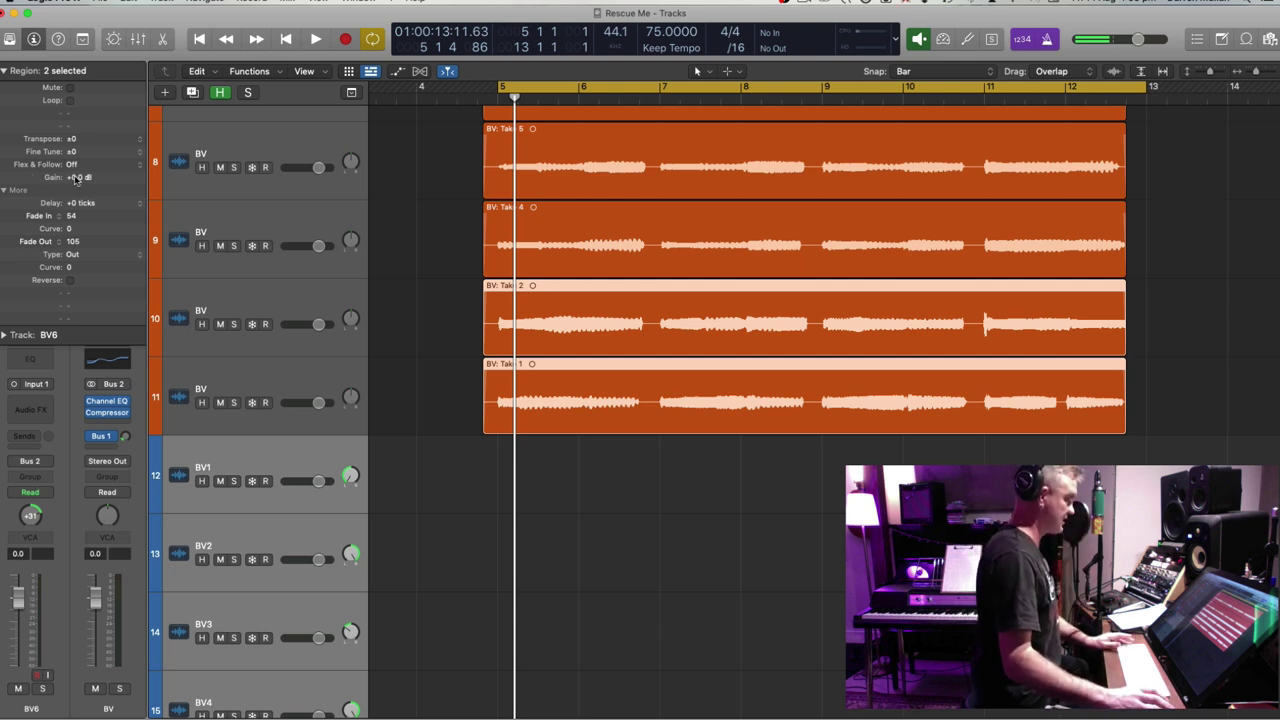
left_click_drag(86, 176, 86, 248)
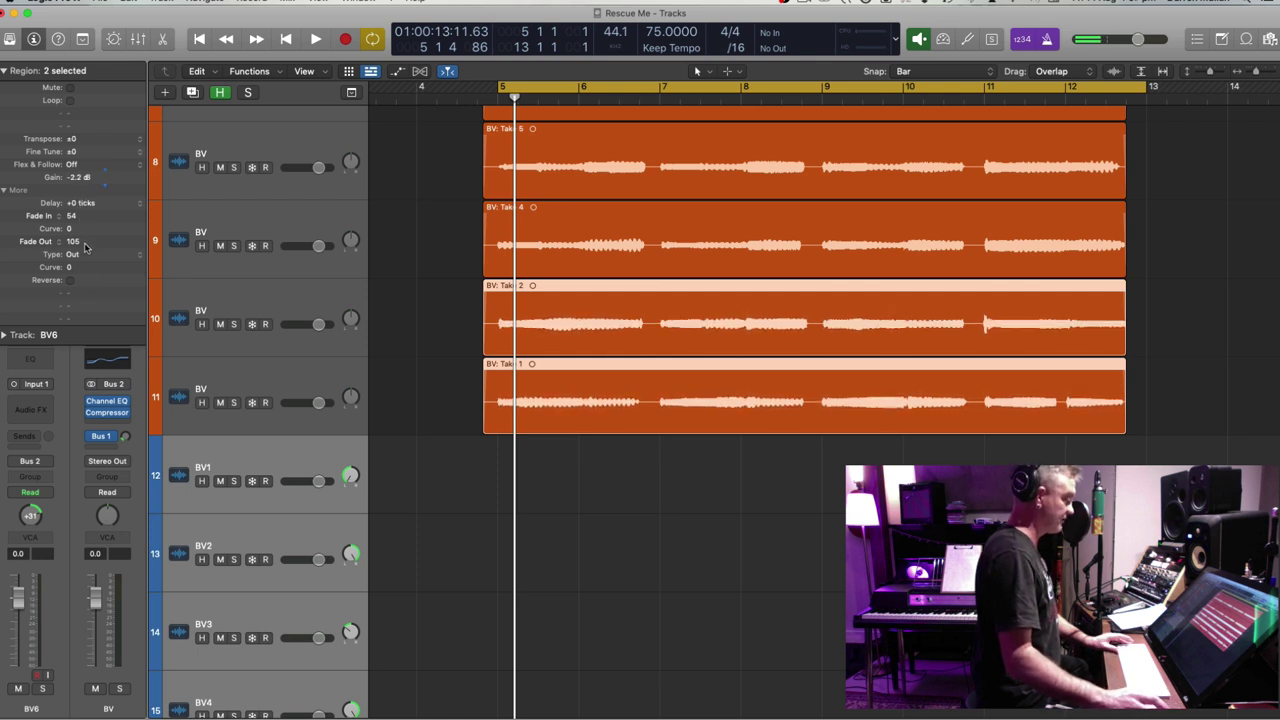
Select the quieter Take 7 and Take 8 backing vocal regions and raise their region gain
scroll(817, 466, "up", 5)
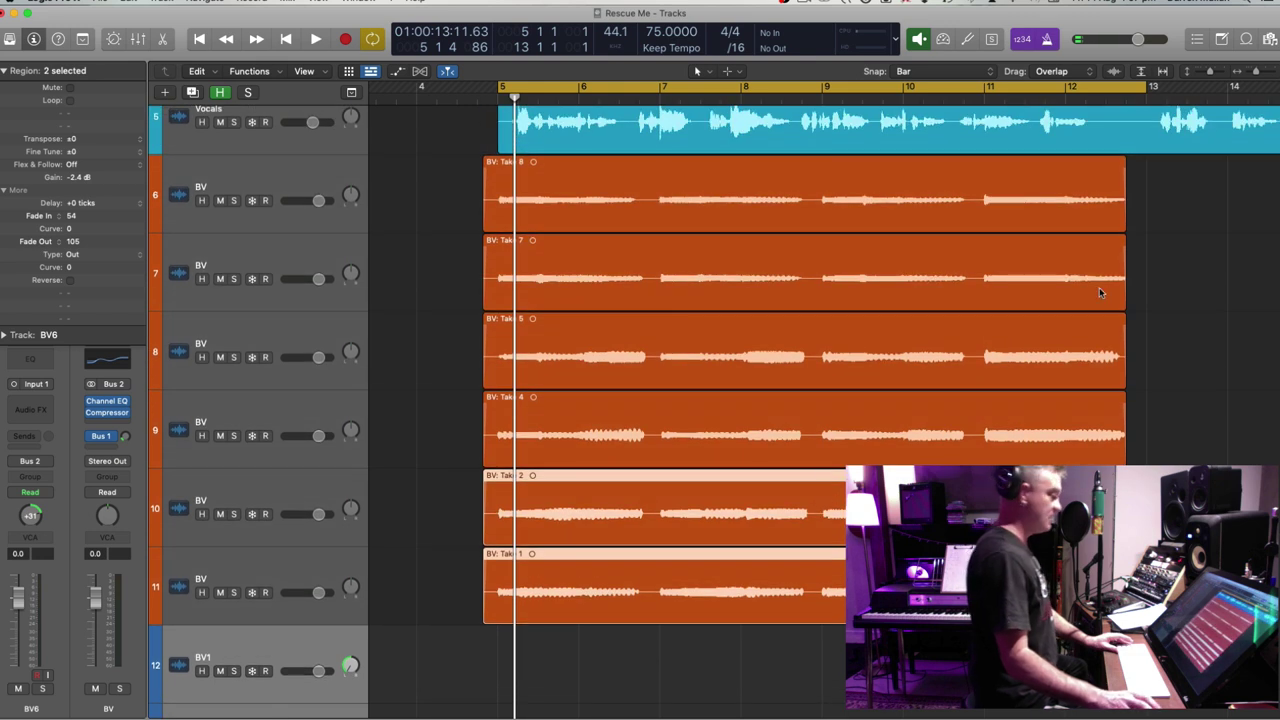
left_click_drag(1218, 286, 1018, 205)
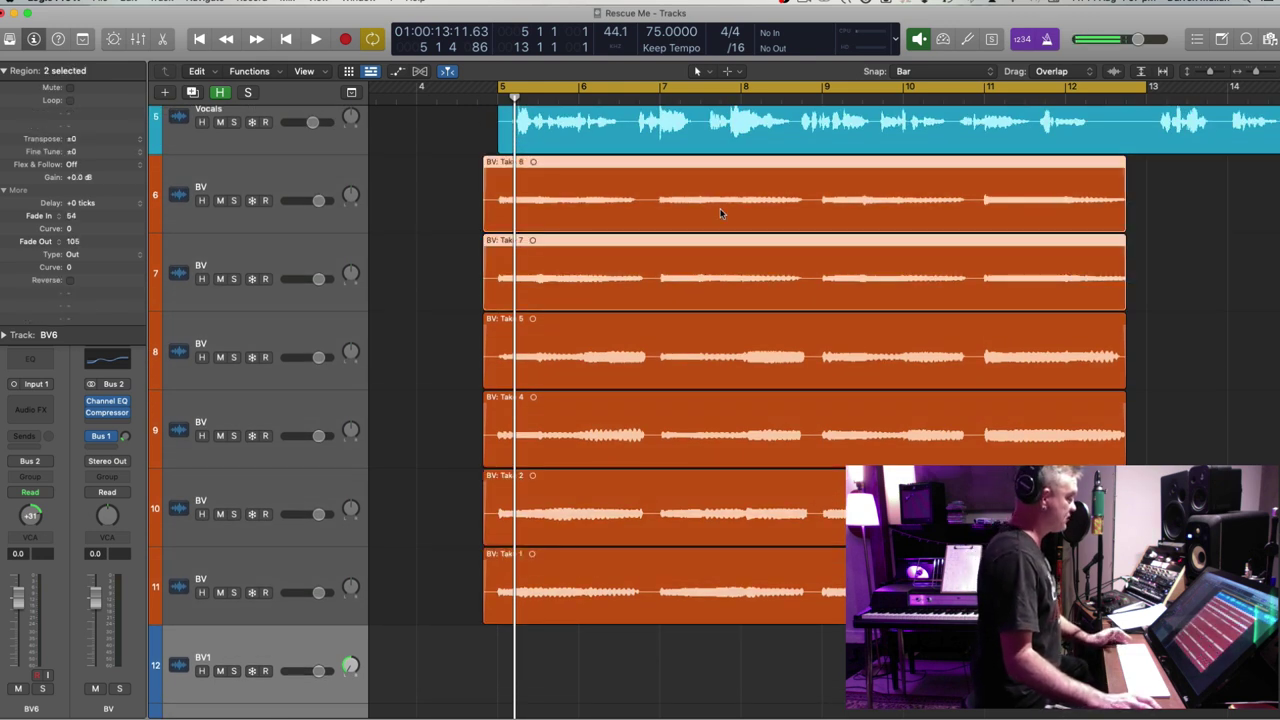
left_click_drag(75, 178, 74, 119)
Move all six backing vocal take regions from the old BV tracks onto tracks BV1 to BV6, keeping their timing
left_click_drag(1191, 200, 807, 676)
left_click_drag(1164, 361, 1055, 427)
left_click_drag(1177, 198, 829, 640)
key("super+Left")
key("super+Up")
key("super+Up")
key("super+Up")
key("super+Up")
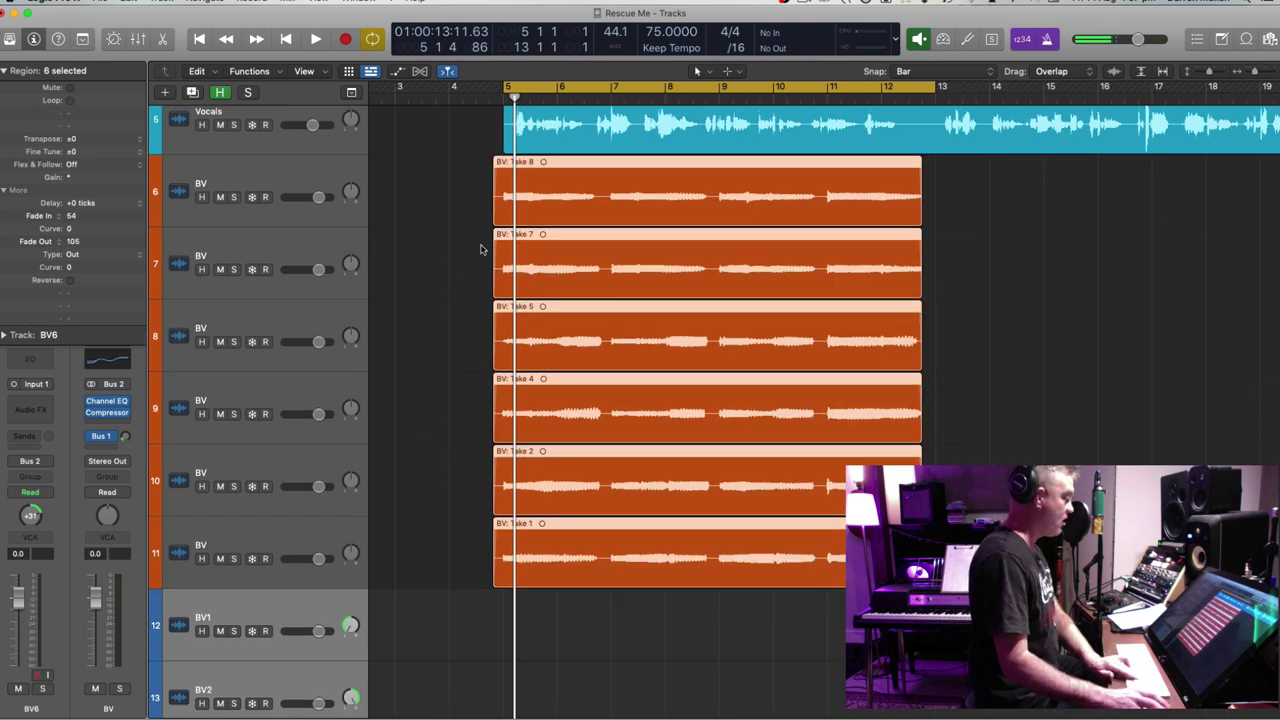
left_click_drag(559, 321, 555, 434)
left_click(427, 358)
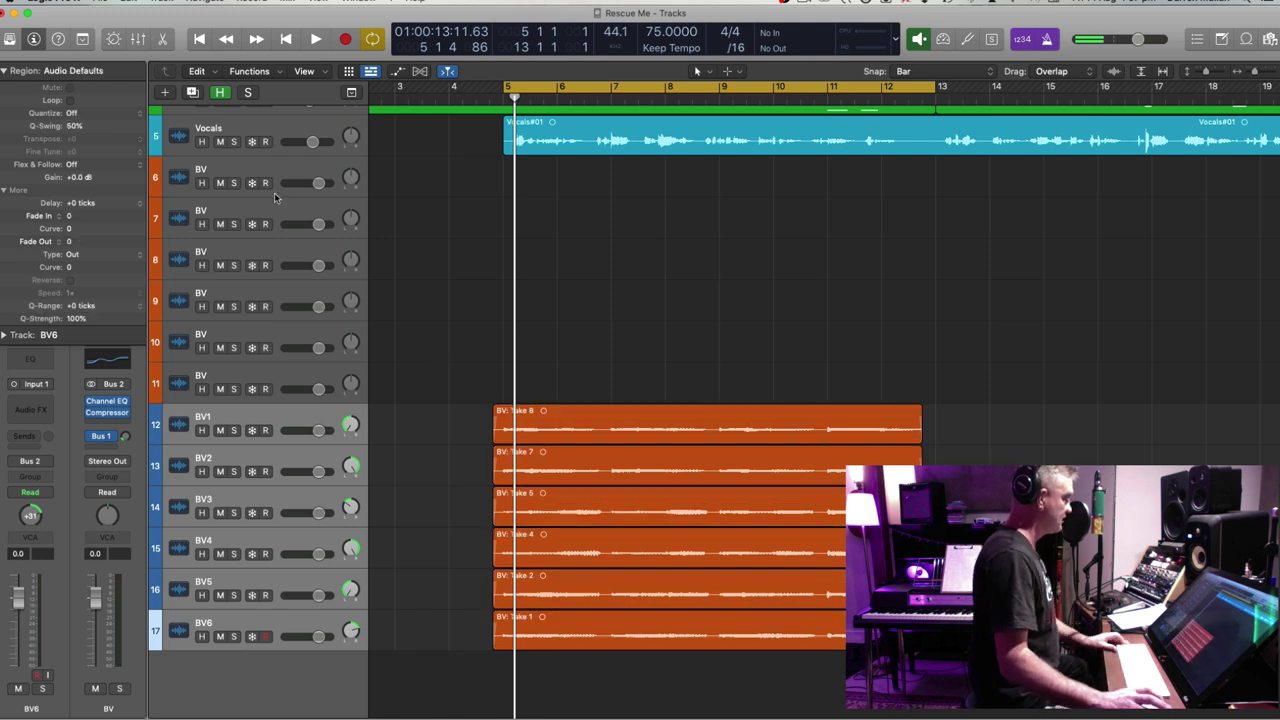
Delete the five empty BV tracks numbered 7 to 11 and select the six backing vocal regions
left_click(277, 208)
left_click(252, 370, "shift")
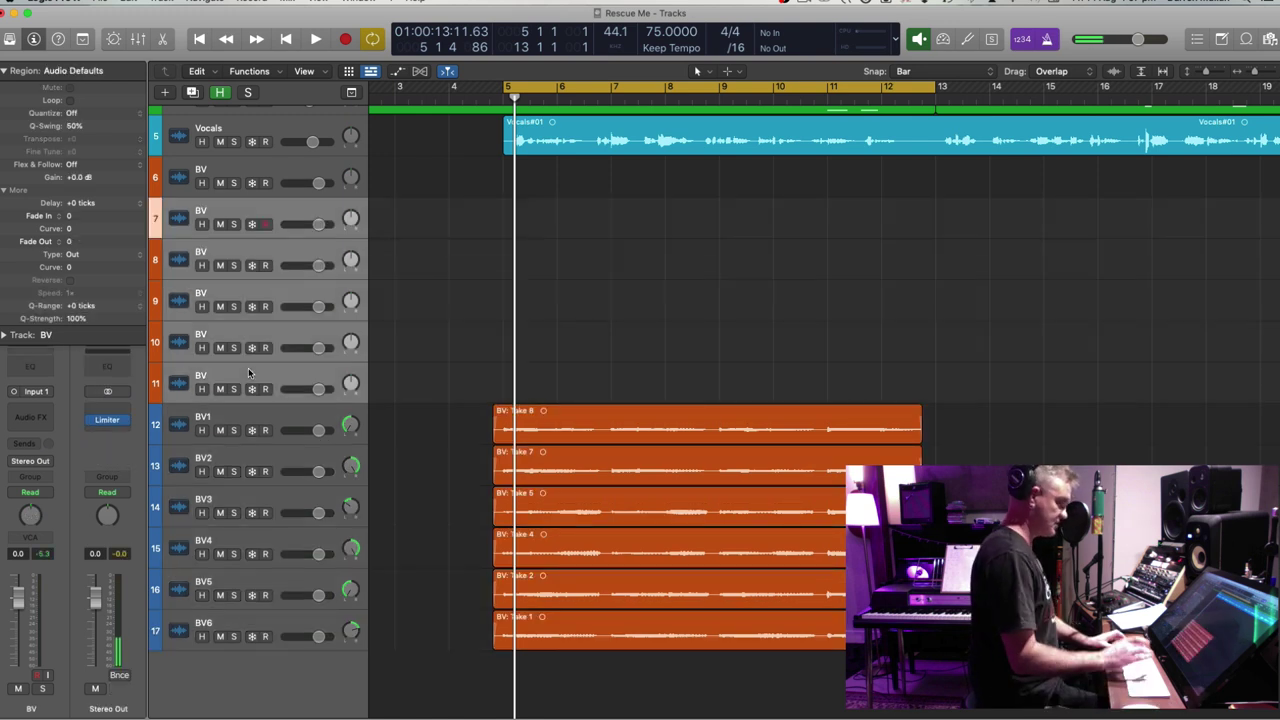
key("super+BackSpace")
left_click(305, 323)
left_click_drag(443, 363, 808, 620)
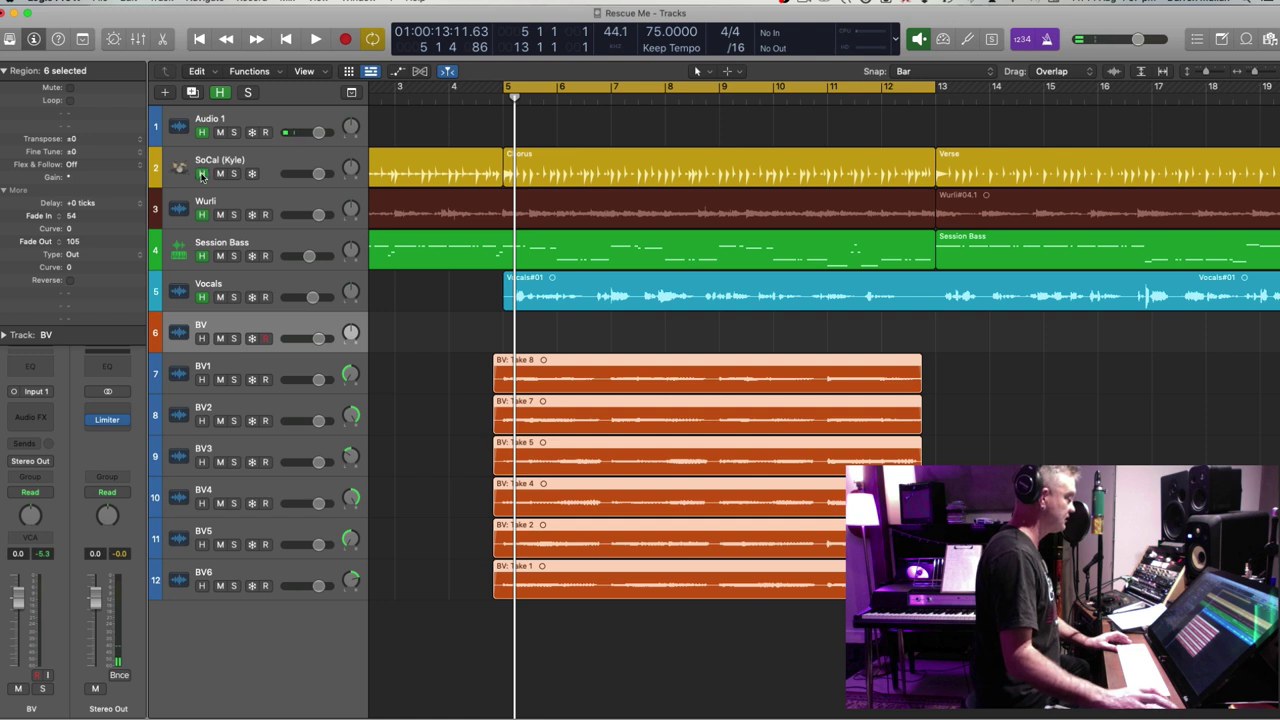
Clear the hide flags on SoCal, Wurli, Session Bass and Vocals, mute these four tracks and deselect the regions
left_click(220, 215)
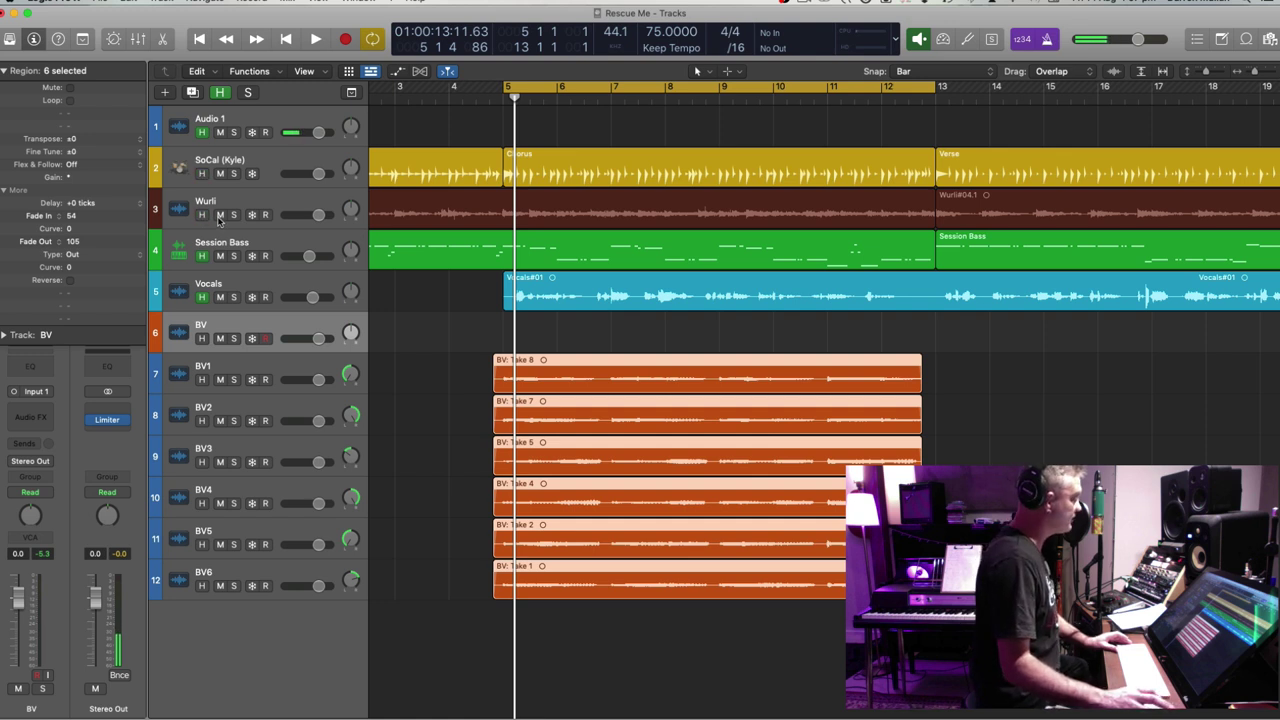
left_click(220, 173)
left_click(220, 256)
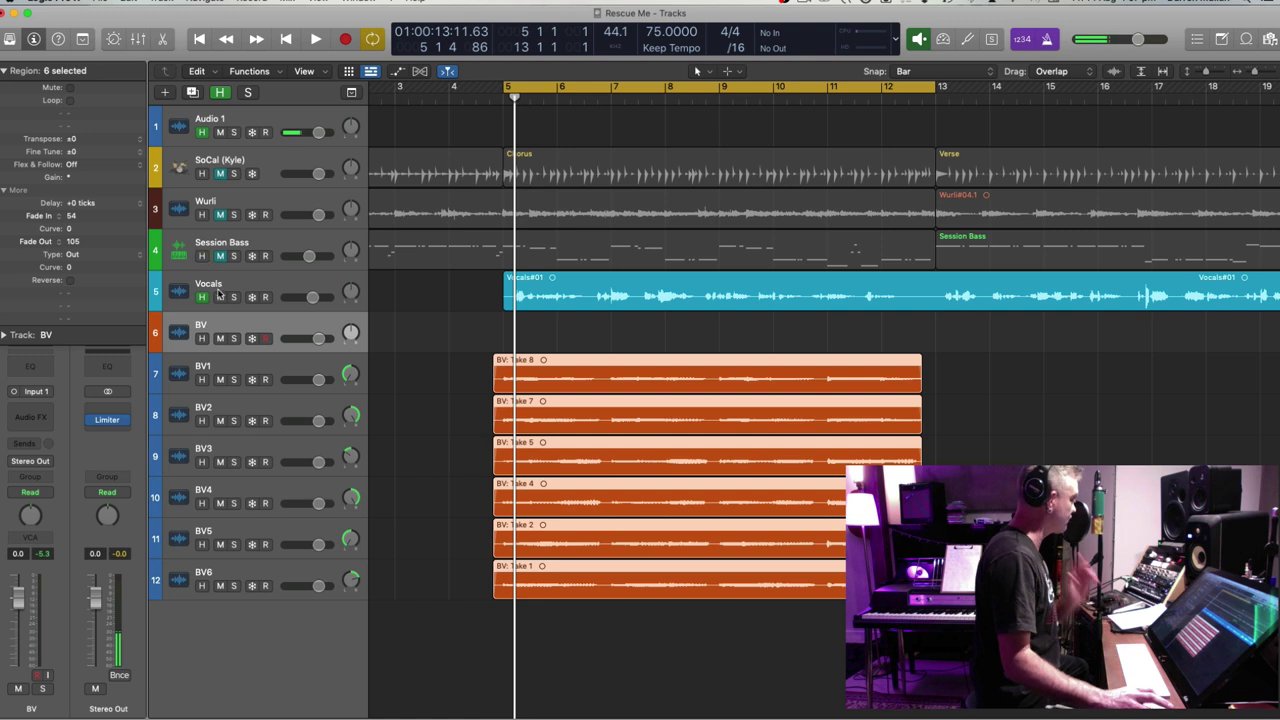
left_click(221, 299)
left_click(454, 407)
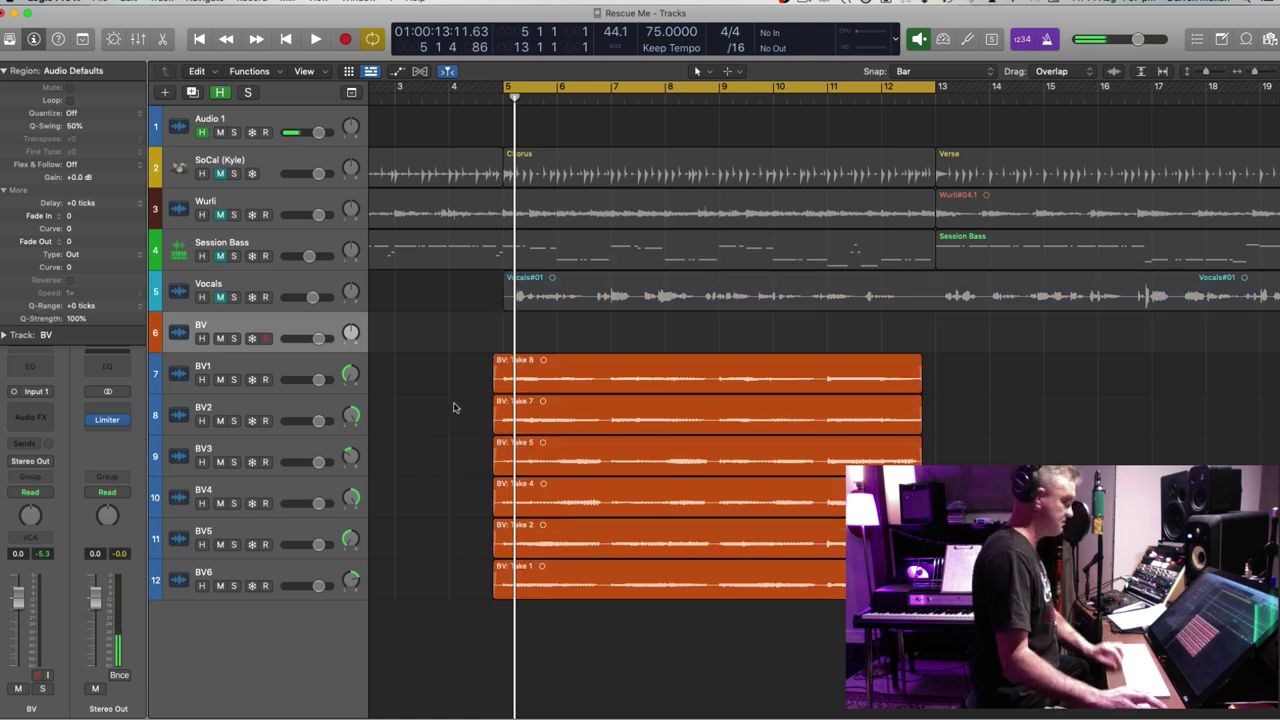
Play the chorus backing vocals on their own, select track BV3 and lower the BV bus fader to -12.0 dB
key("space")
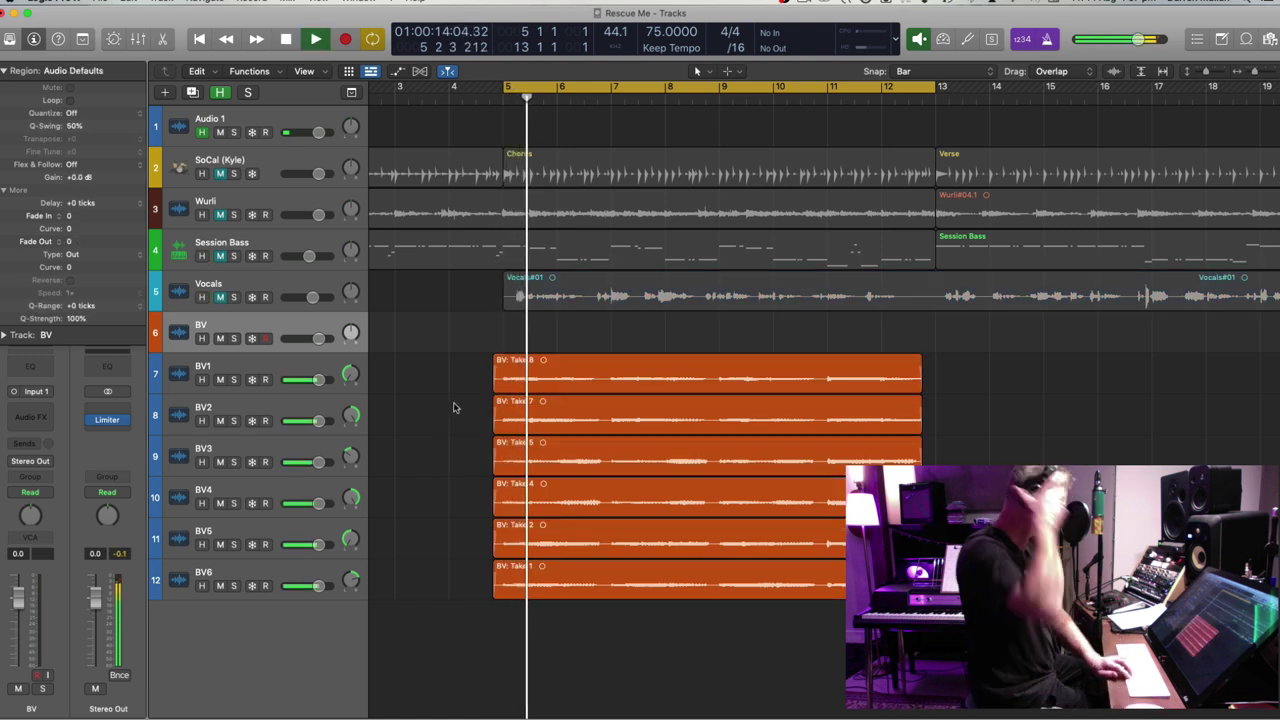
key("super+Up")
key("super+Up")
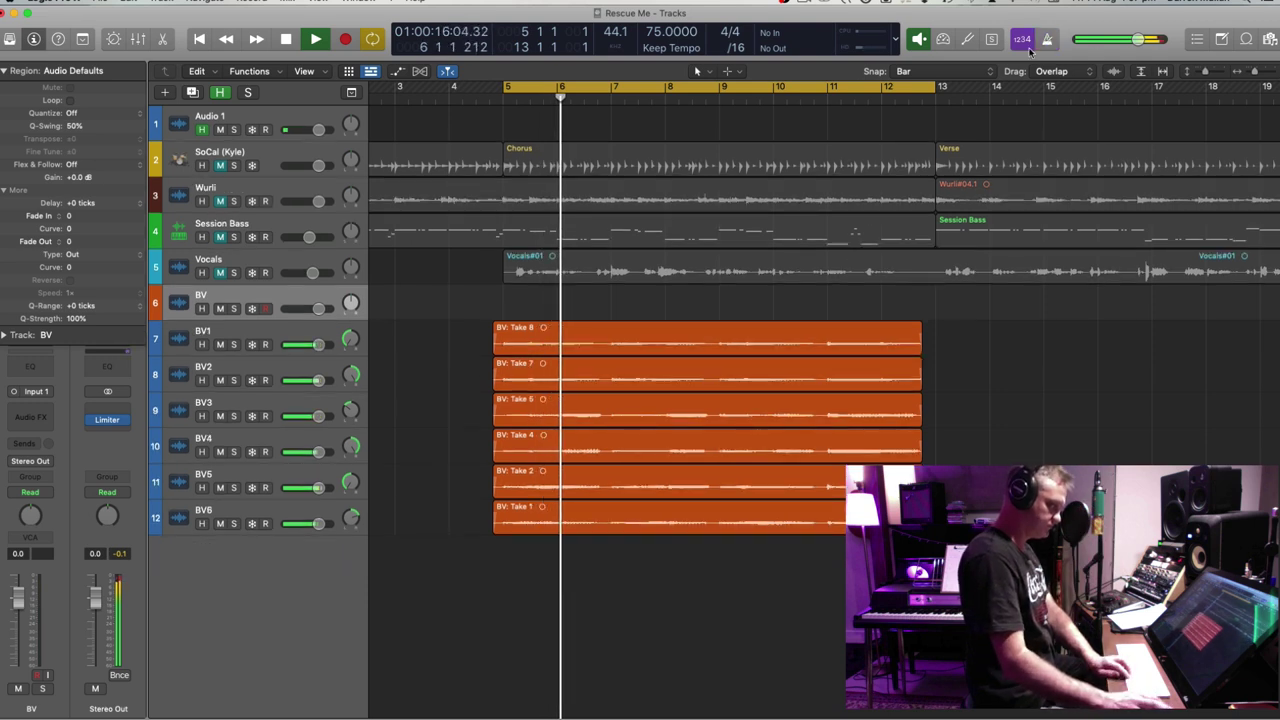
left_click(285, 407)
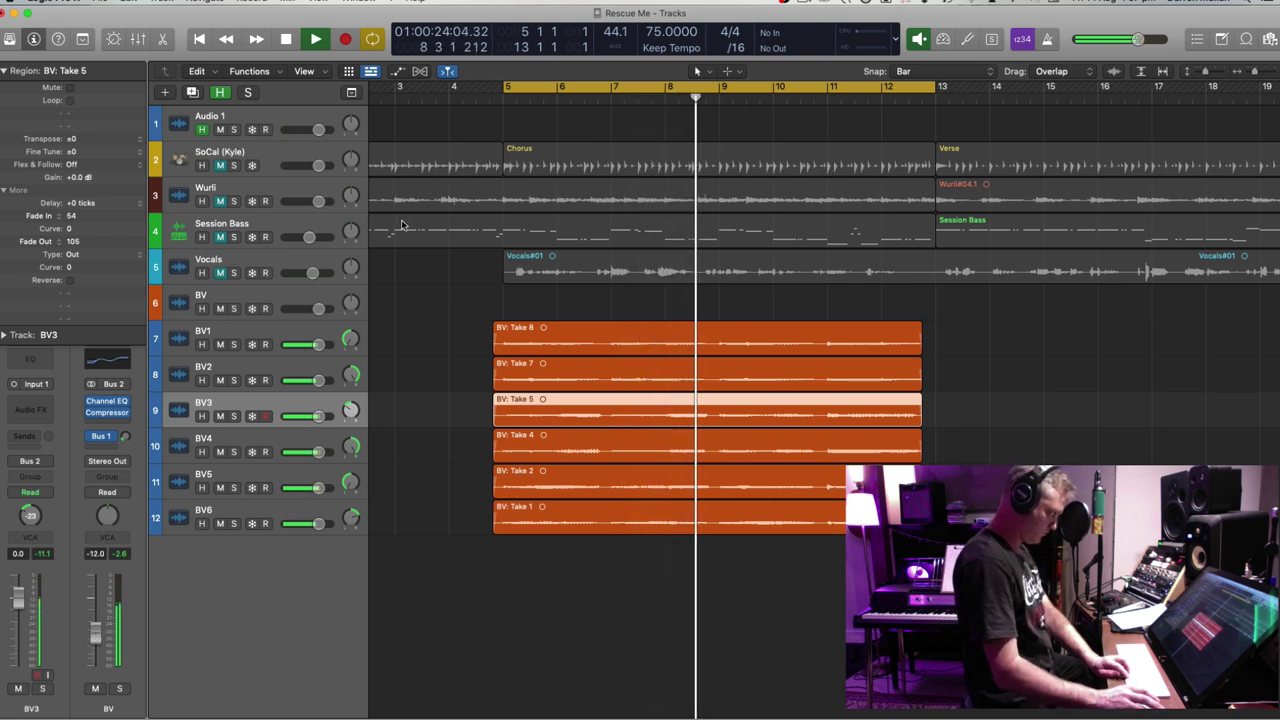
Unmute Vocals, Session Bass, Wurli and SoCal during playback and lower the BV bus fader to -13.4 dB
left_click(220, 273)
left_click(220, 237)
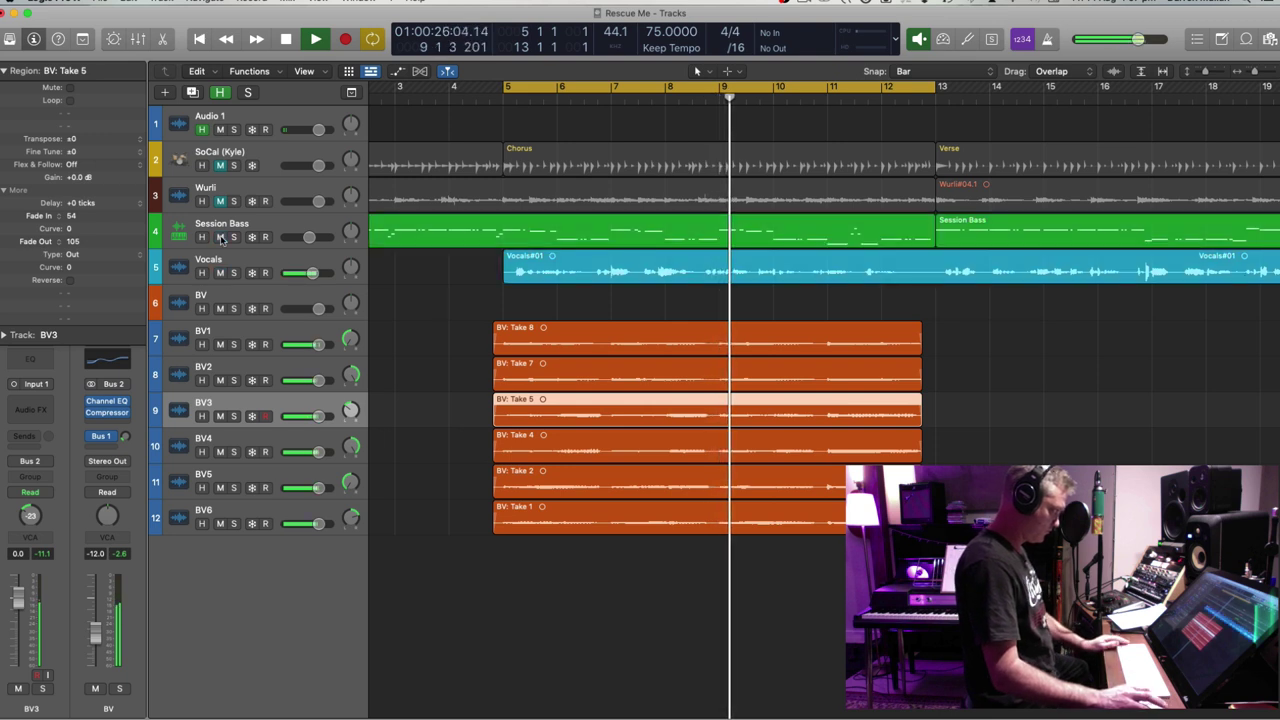
left_click(220, 201)
left_click(220, 165)
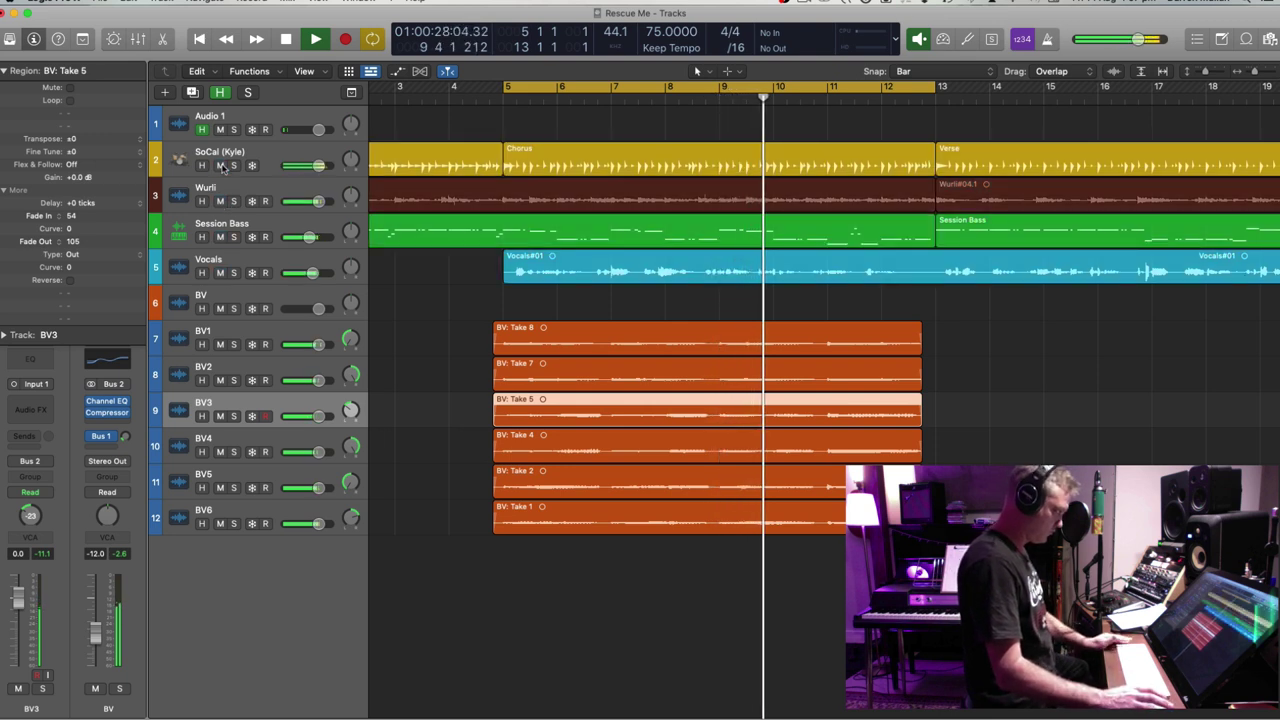
left_click_drag(100, 633, 100, 637)
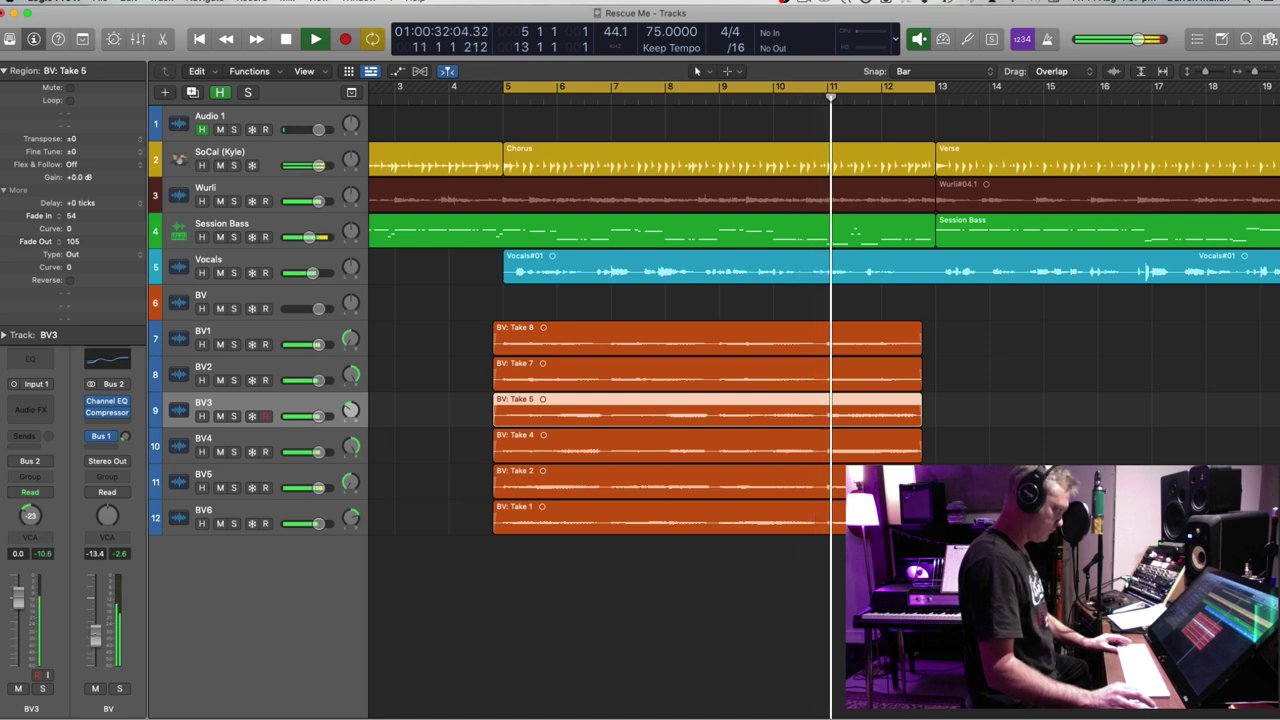
Raise the Vocals track volume to 0.0 dB during playback and turn off the cycle over the chorus
left_click(313, 273)
left_click_drag(313, 274, 319, 274)
left_click(474, 285)
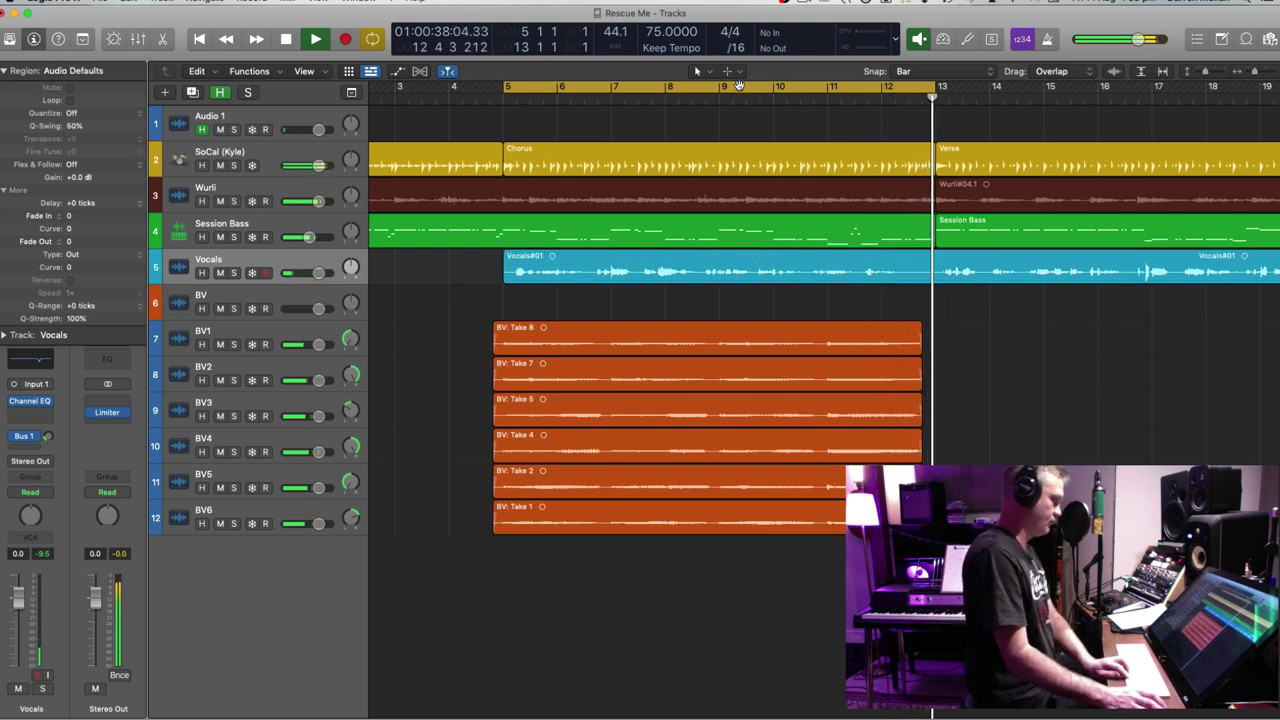
key("z")
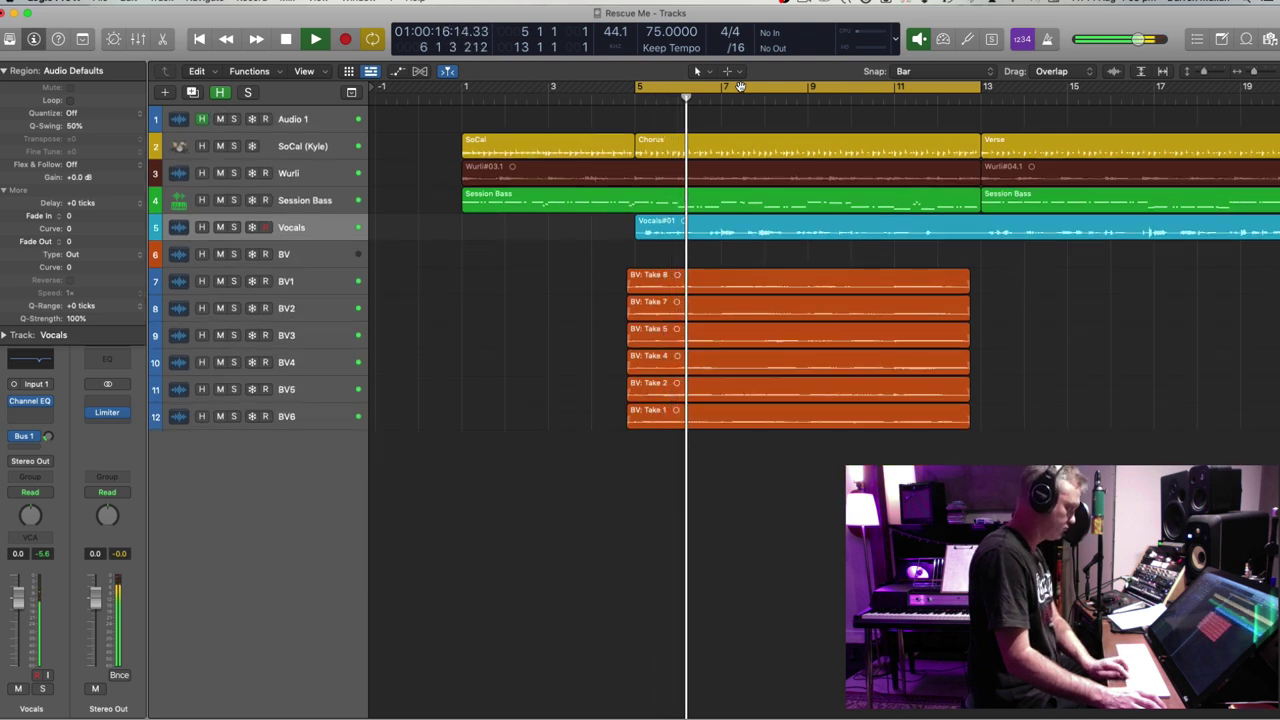
left_click(741, 89)
key("super+Left")
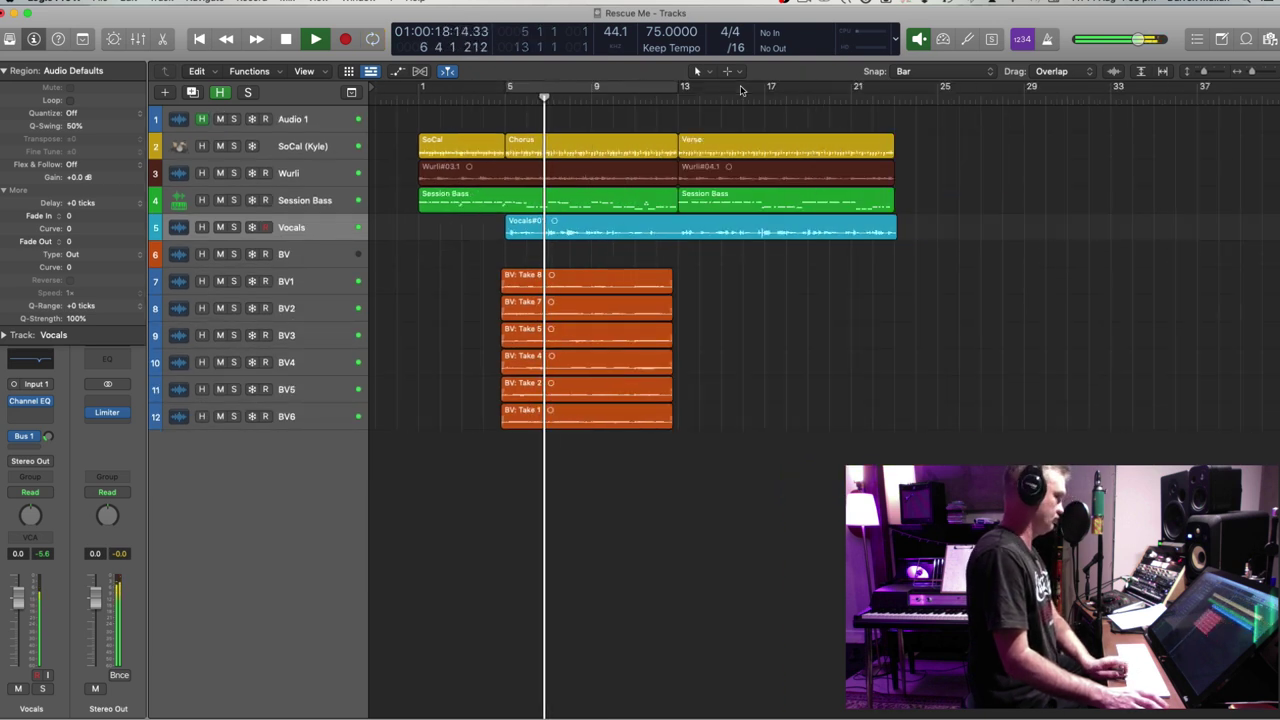
Open the Vocals track's Channel EQ and cut 1090 Hz by 2.1 dB with a Q of 2.80
key("super+Down")
left_click(316, 210)
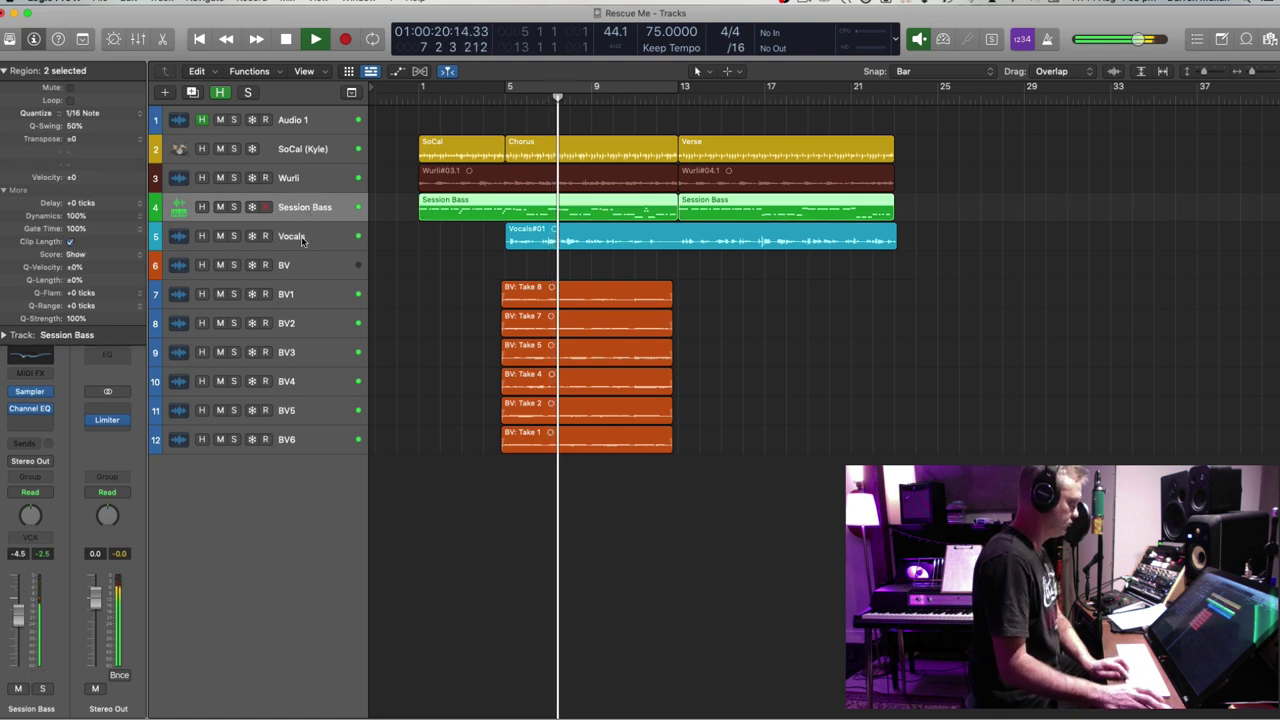
key("Down")
left_click(31, 403)
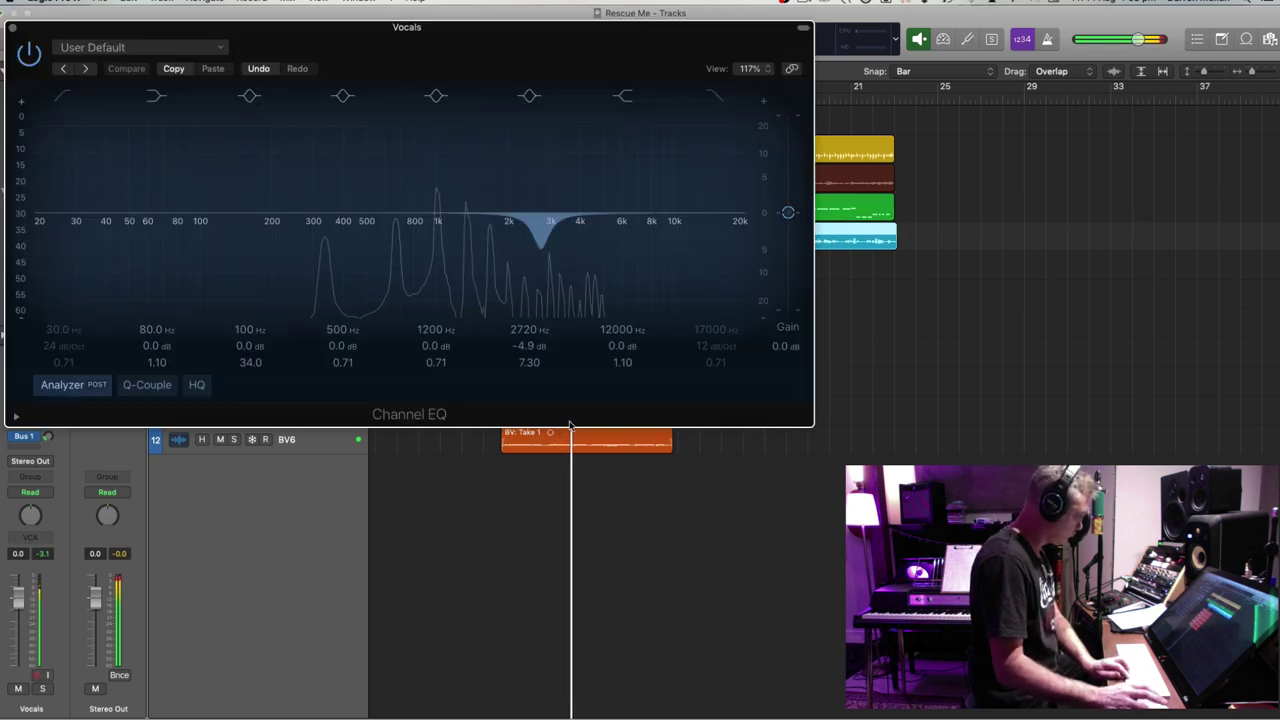
left_click_drag(455, 215, 413, 230)
left_click_drag(436, 362, 431, 302)
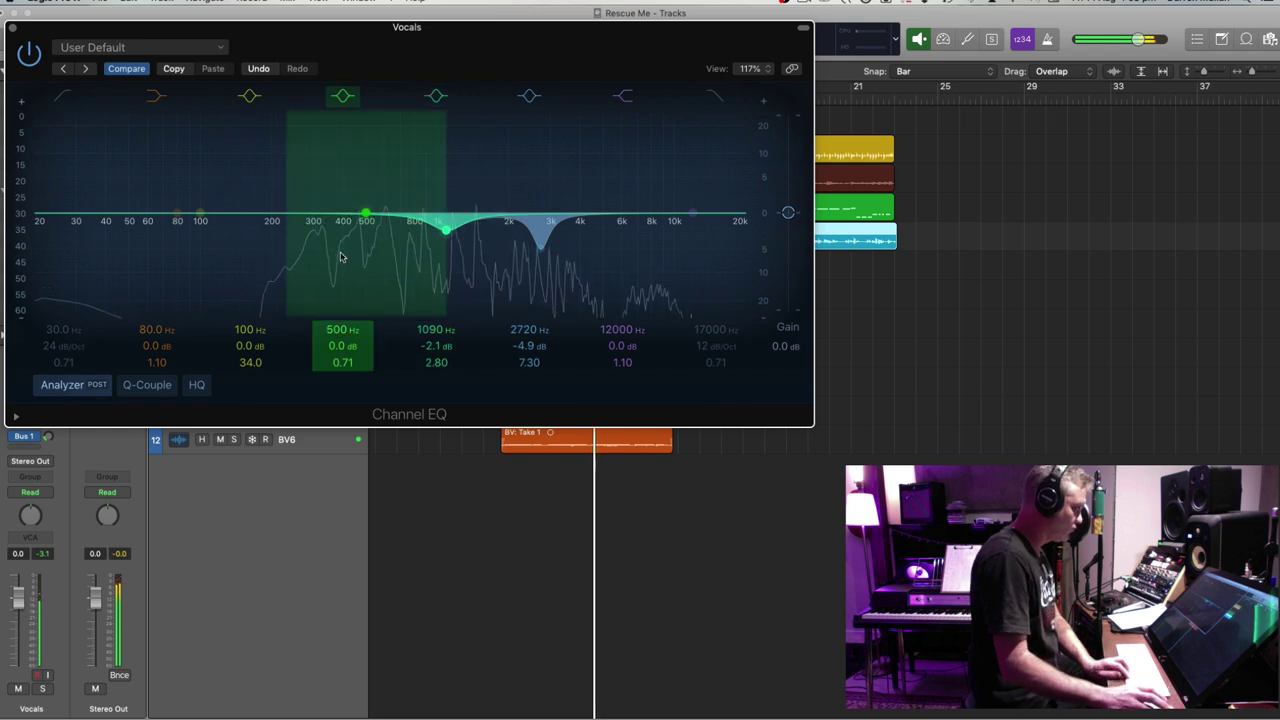
Add a low cut at 142 Hz and a +1.7 dB boost at 266 Hz with Q 1.30 to the Vocals EQ, and close it
left_click(63, 96)
left_click_drag(53, 340, 52, 316)
left_click_drag(367, 222, 300, 201)
left_click_drag(343, 363, 343, 359)
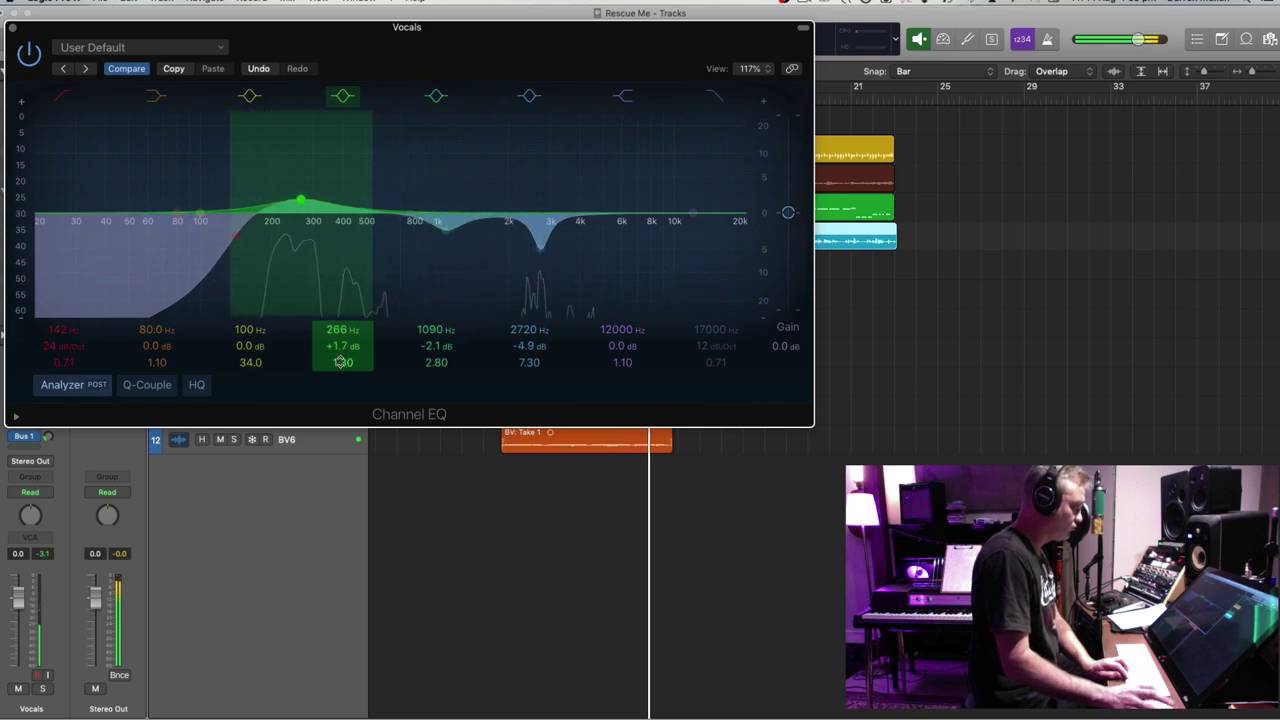
left_click(13, 28)
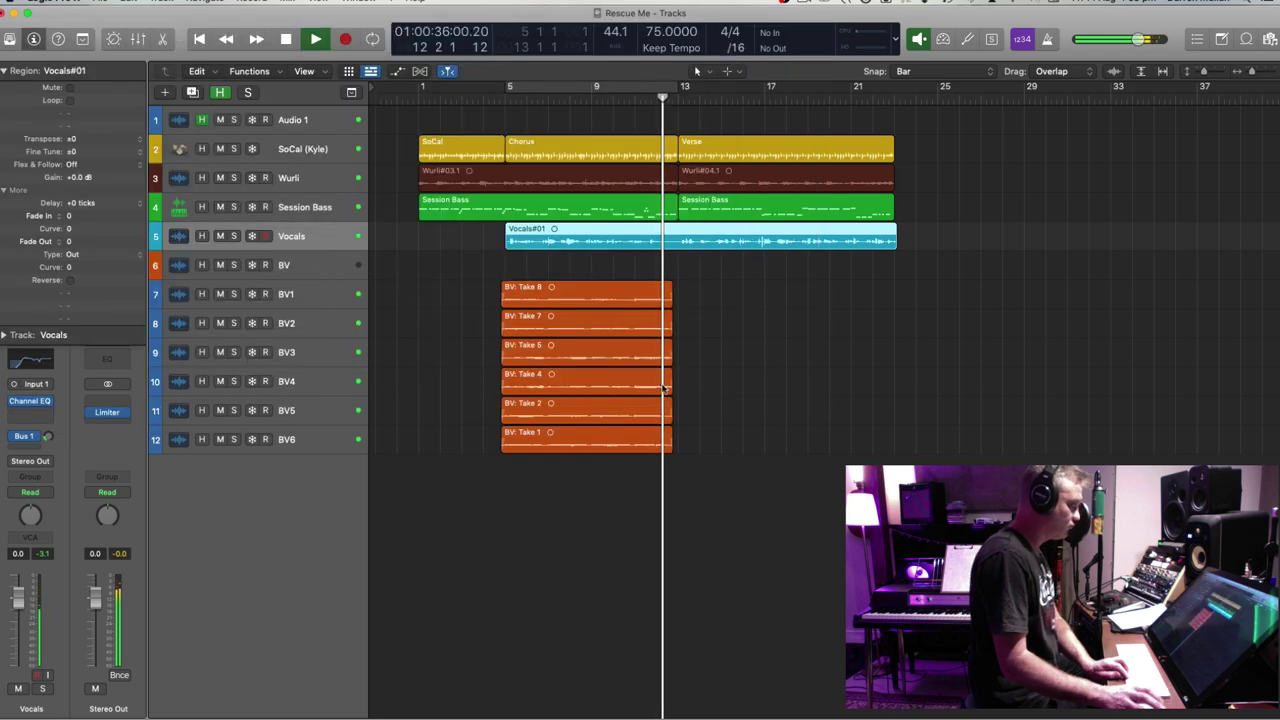
left_click(688, 274)
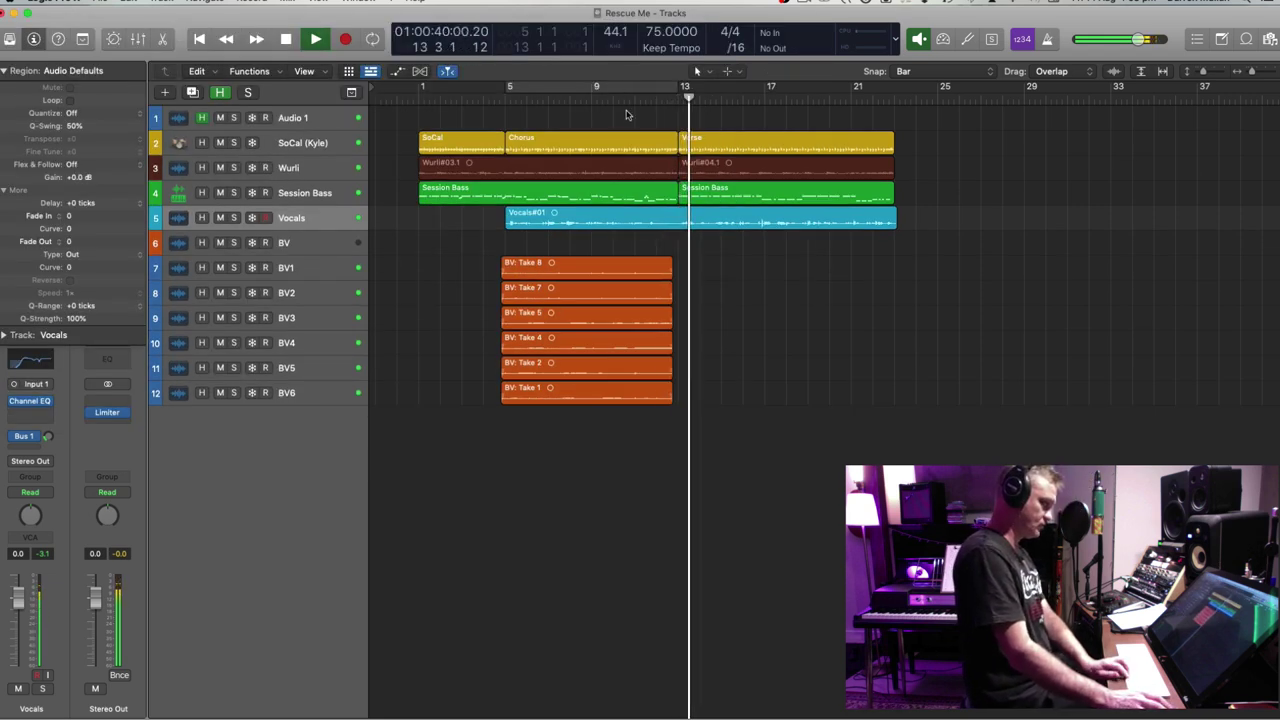
Stop playback, select the six backing vocal regions and switch the selection to track BV1
key("super+Up")
key("super+Up")
key("super+Down")
key("space")
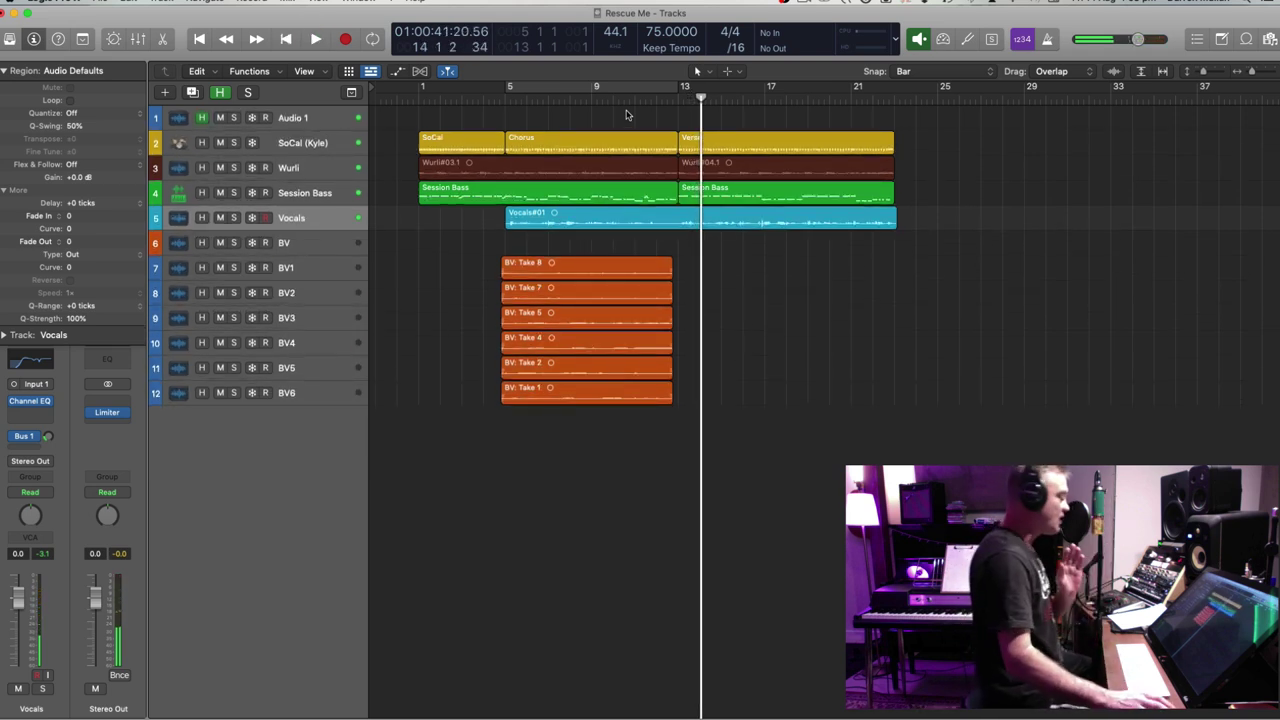
left_click_drag(447, 271, 713, 428)
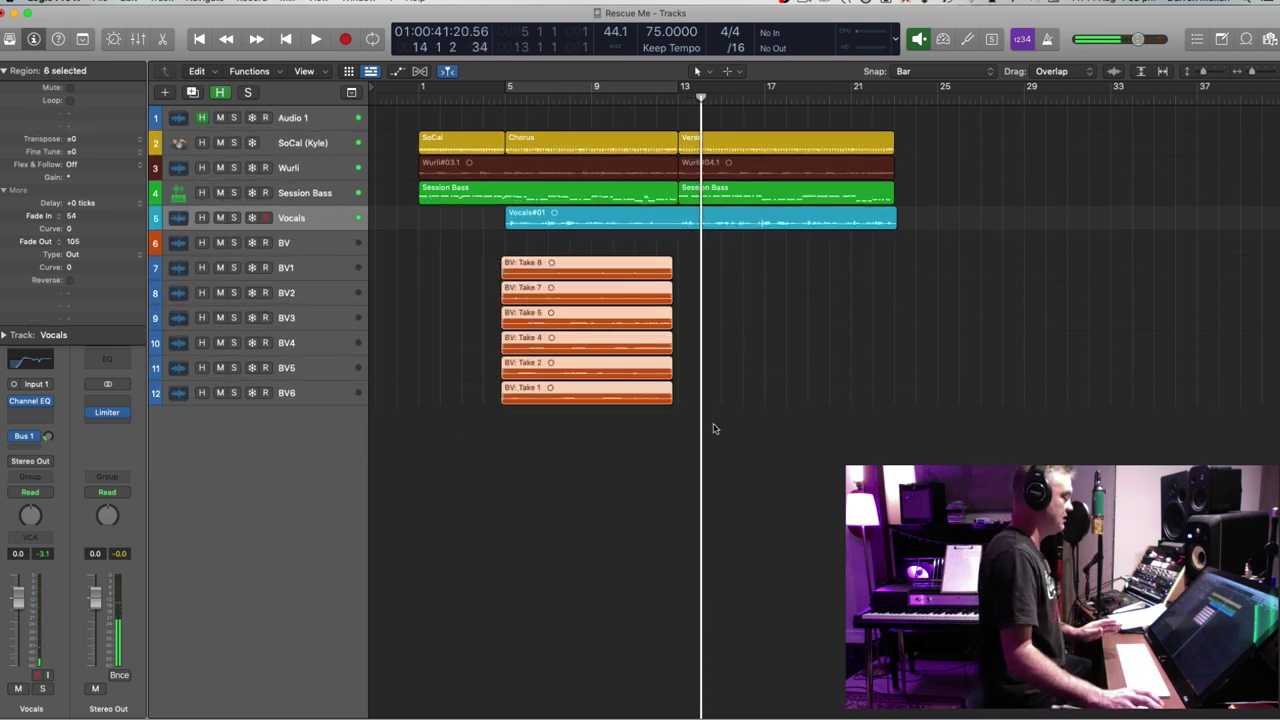
left_click(303, 268)
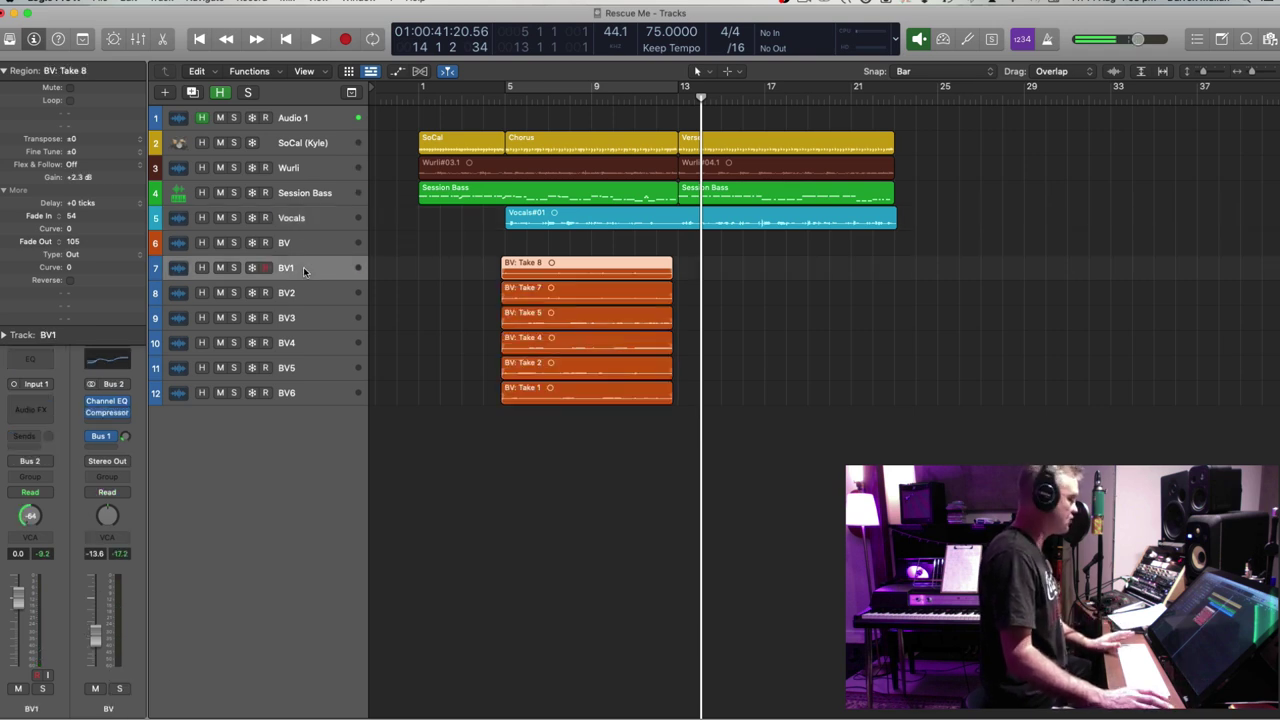
Show the global tracks and copy the Chorus arrangement section to bar 23, directly after the Verse
key("super+Right")
key("super+Down")
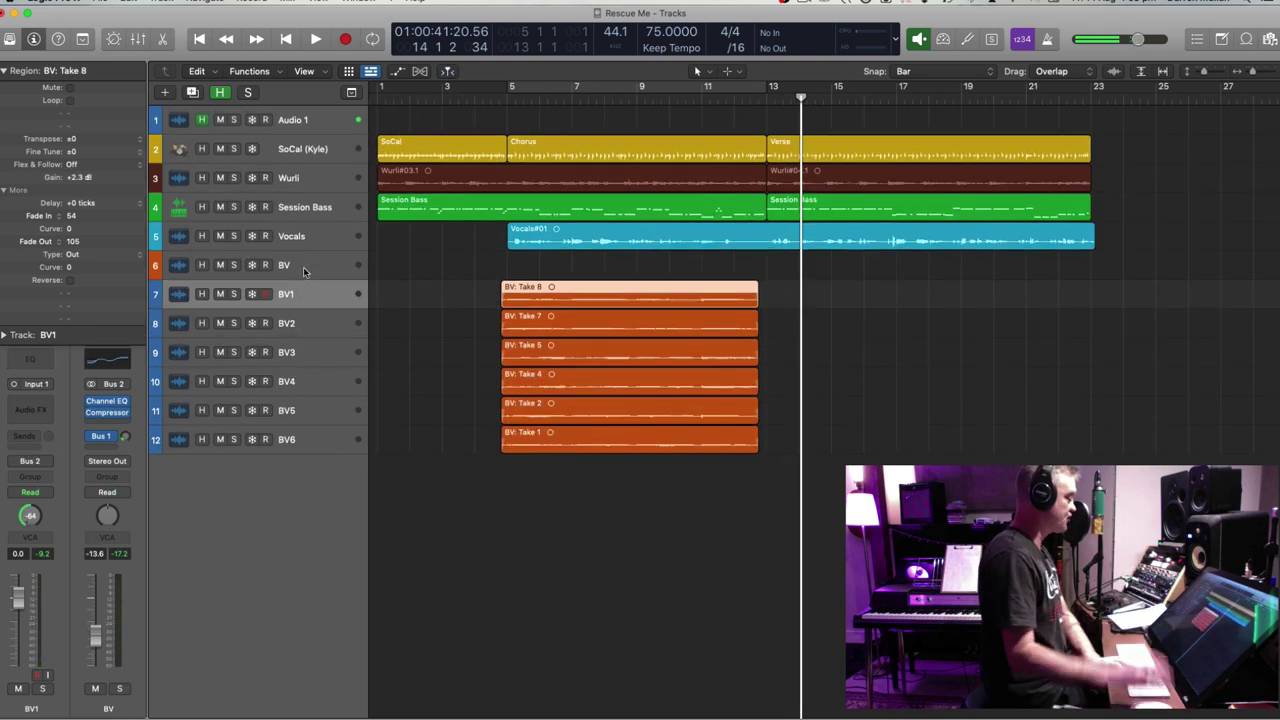
key("super+Down")
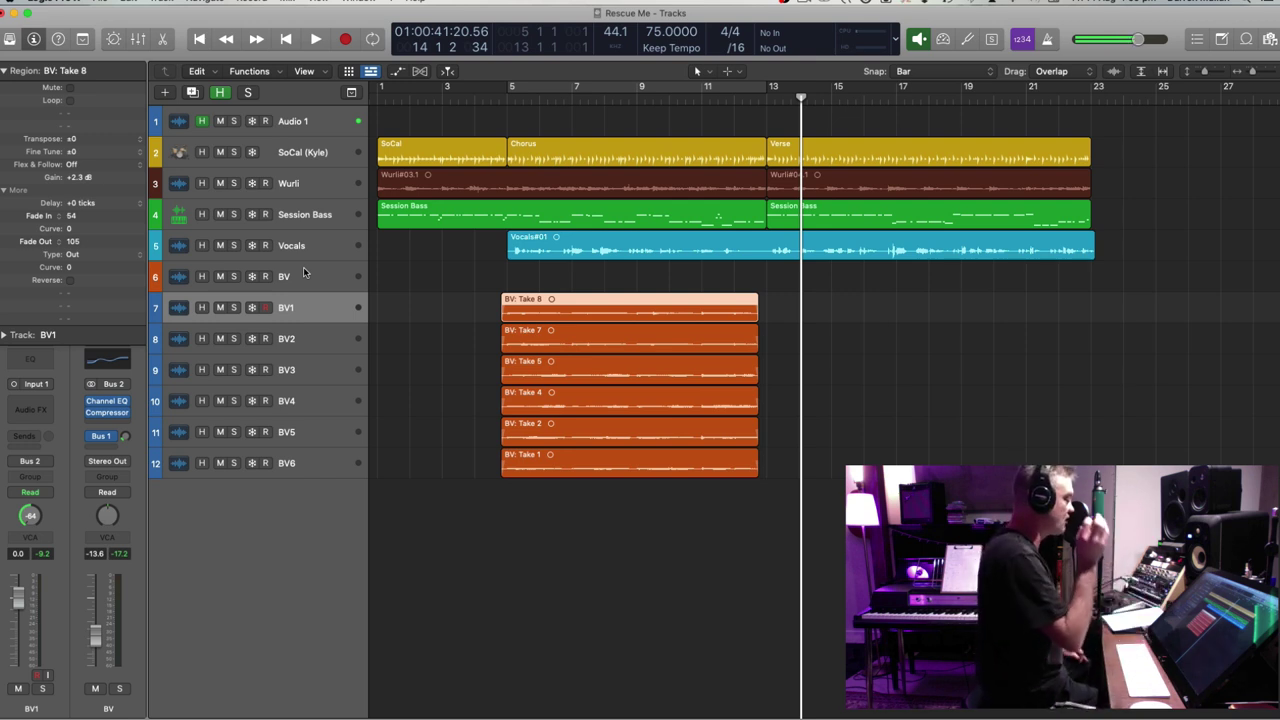
left_click(353, 92)
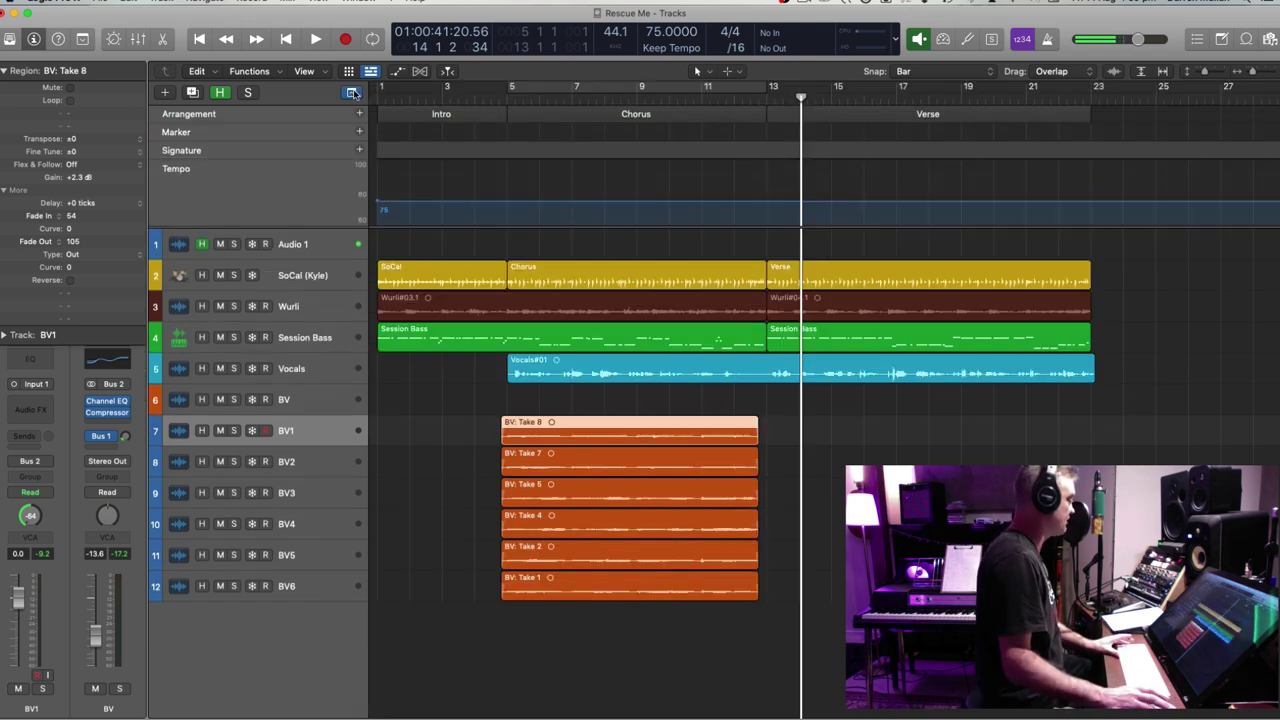
left_click(617, 113)
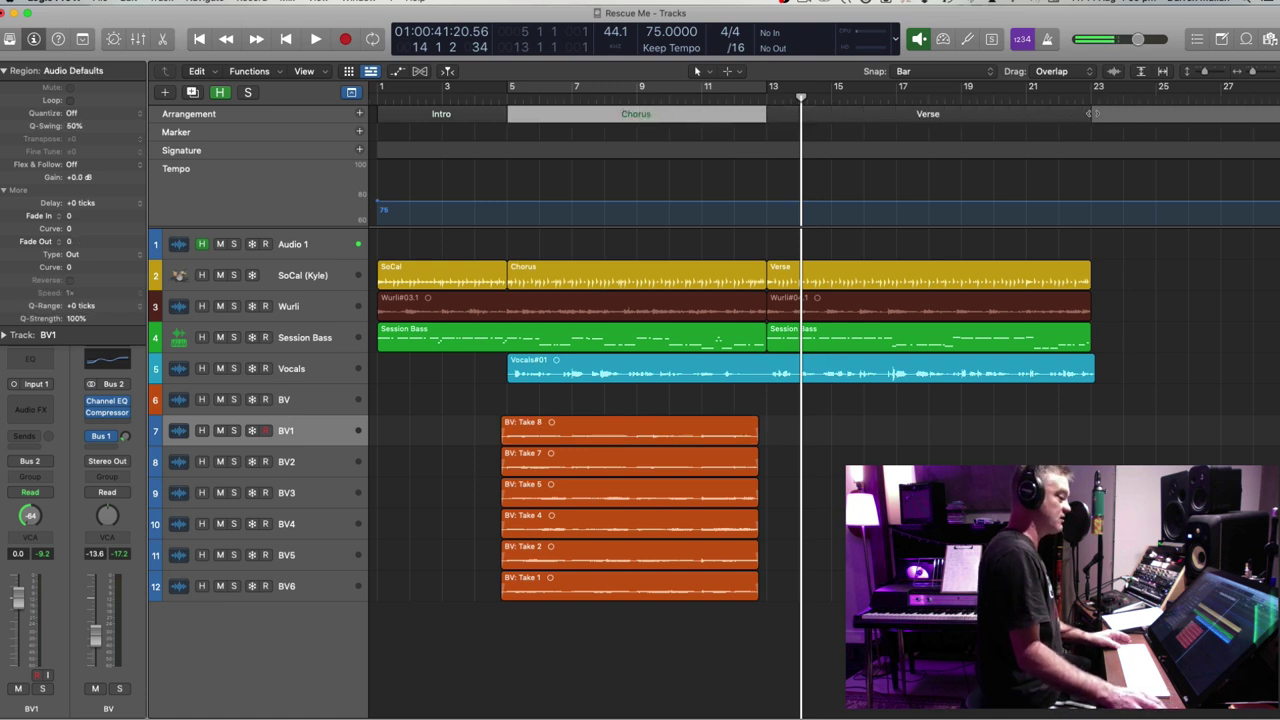
left_click_drag(1093, 114, 1087, 115)
Select the six copied BV regions at the second Chorus and set their fade-in to 42
left_click(1003, 455)
left_click_drag(1055, 415, 1084, 595)
left_click_drag(73, 219, 82, 161)
Remove the leftover piece of Vocals audio past the end of the second Chorus and select that Chorus's Vocals region
scroll(900, 480, "right", 6)
scroll(900, 480, "left", 1)
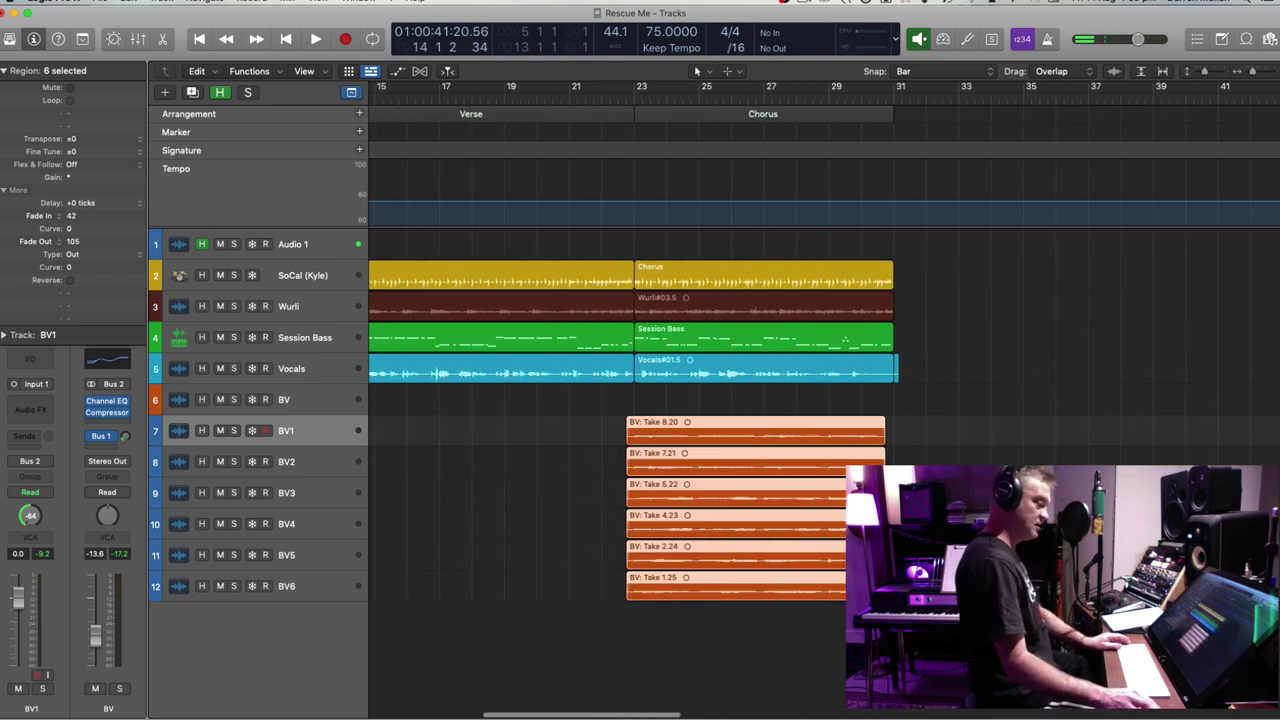
left_click(896, 374)
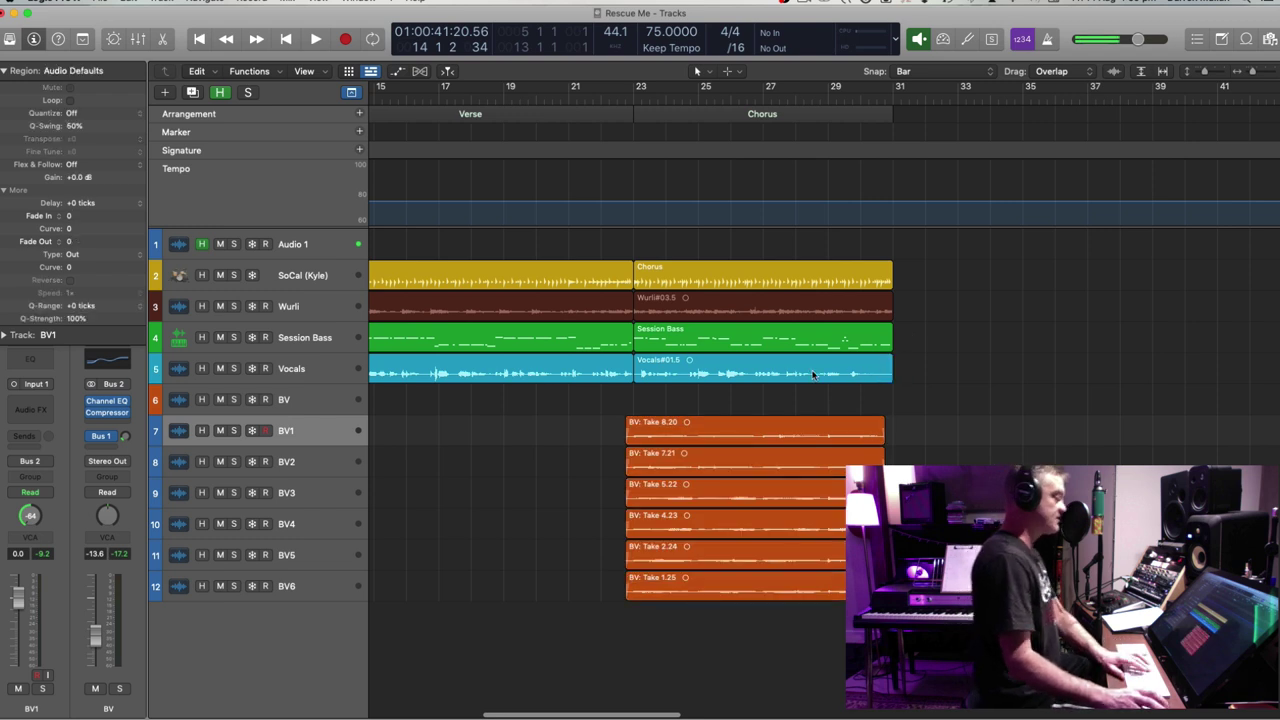
left_click(812, 374)
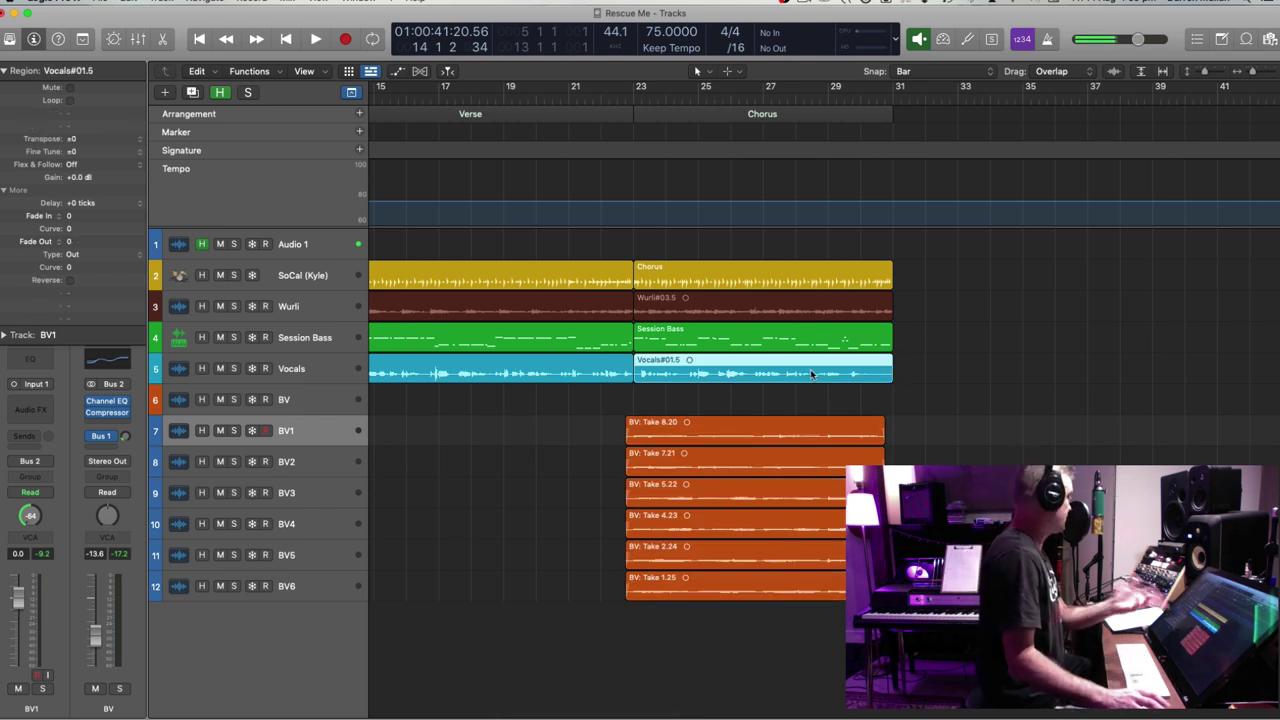
Move the playhead to bar 23, at the start of the second Chorus
key("super+Down")
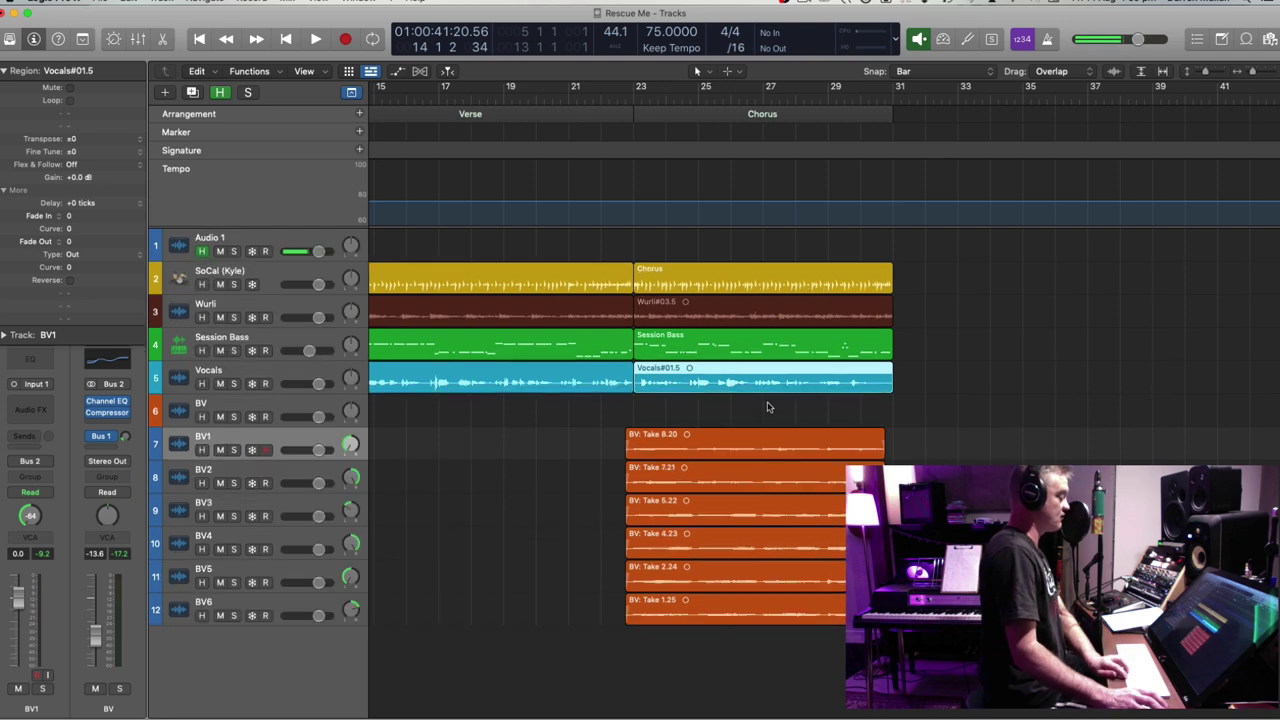
key("super+Left")
key(".")
key(".")
key(".")
key(".")
key(".")
key(".")
key(".")
key(".")
key(".")
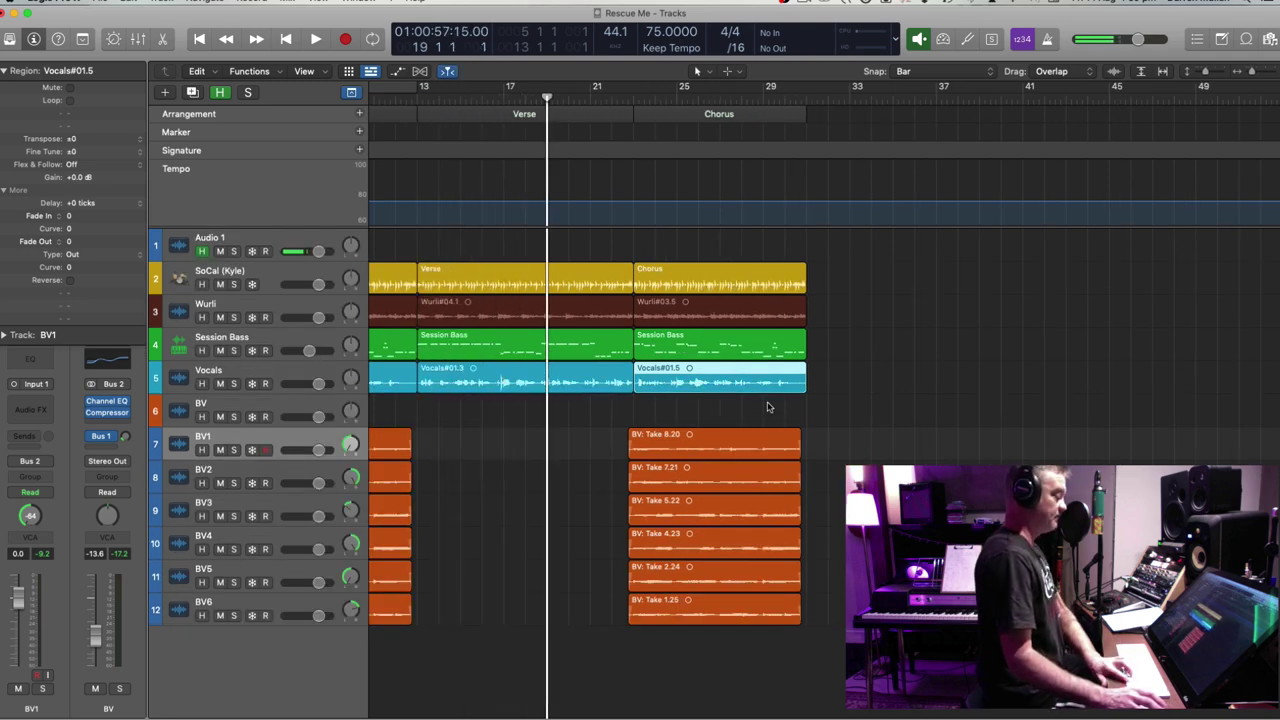
key("super+Up")
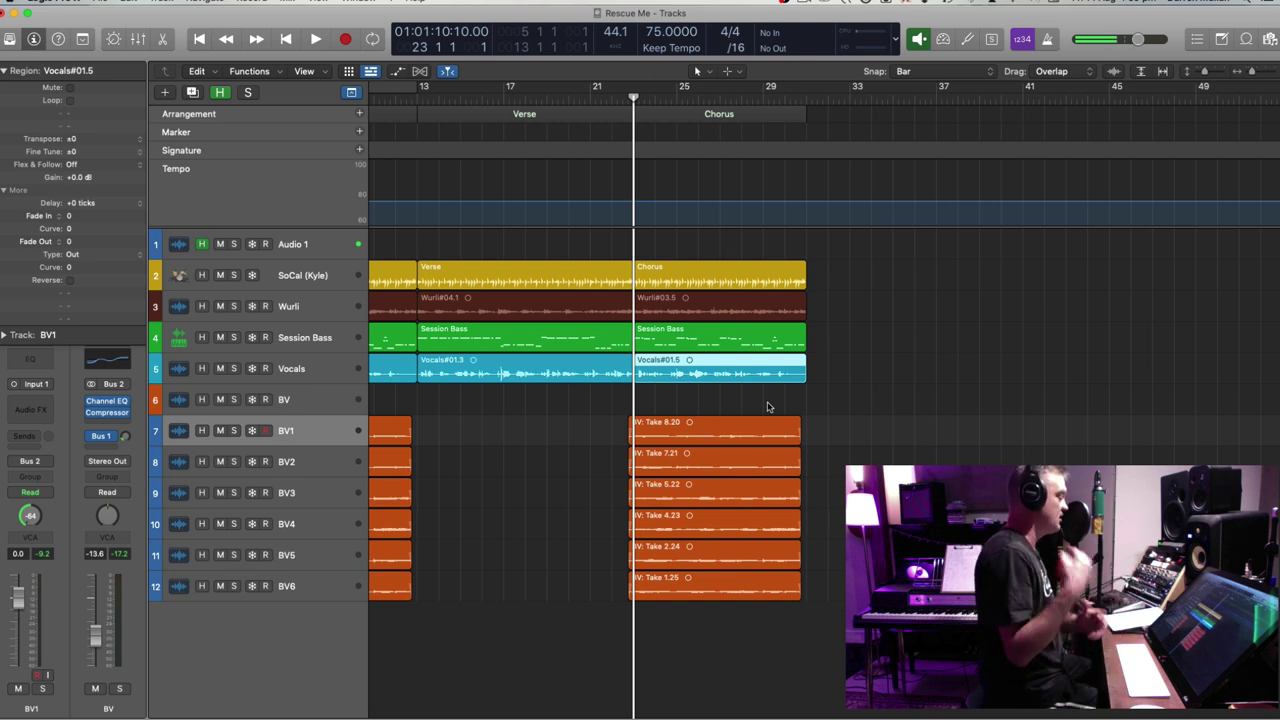
Select the second Chorus drum region and move the playhead to bar 31, at the end of that Chorus
left_click(686, 270)
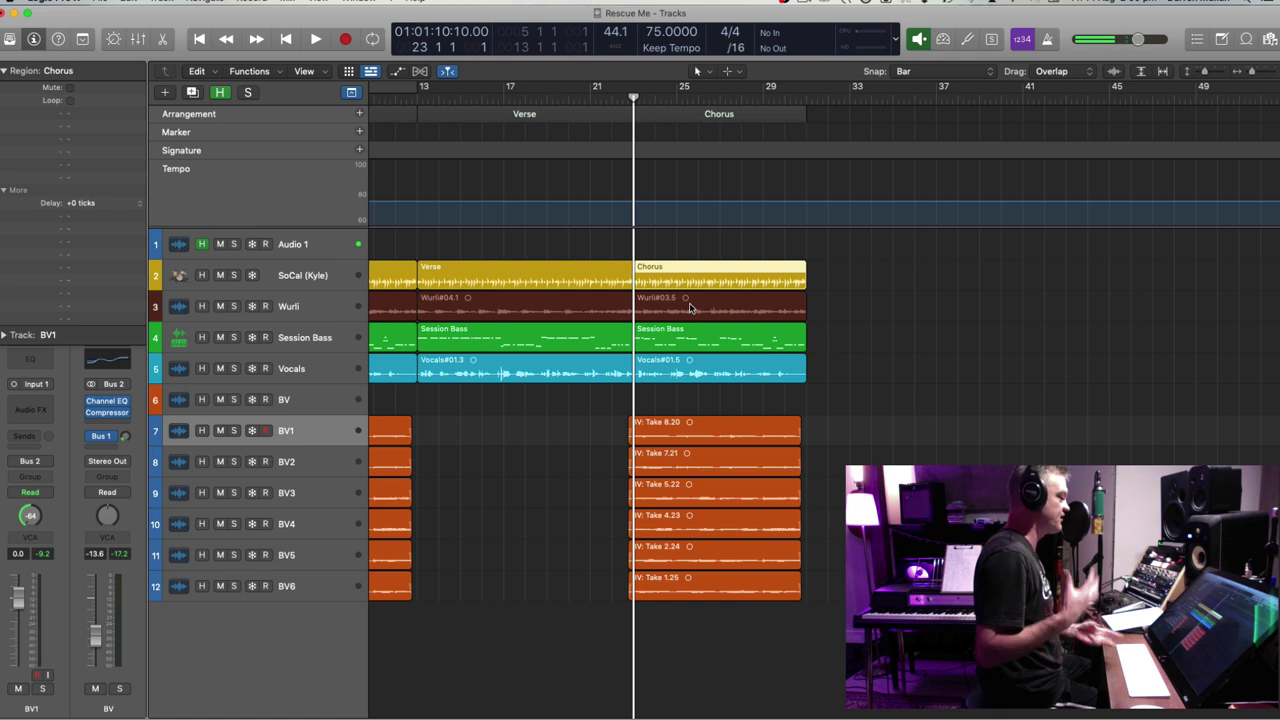
key("period")
key("period")
key("period")
key("period")
key("period")
key("period")
key("period")
key("period")
Copy the Verse arrangement section to bar 31, directly after the second Chorus
key("super+Left")
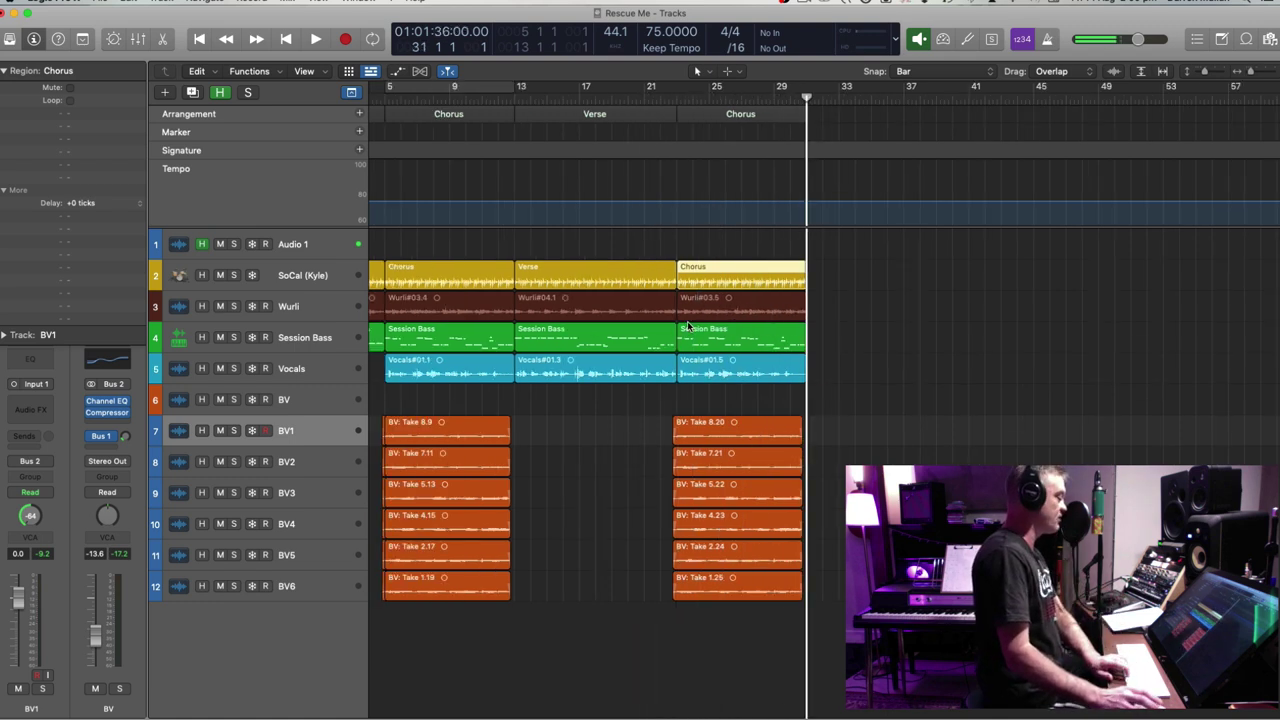
key("super+Left")
mouse_move(553, 113)
left_mouse_down()
mouse_move(775, 117)
mouse_move(722, 117)
left_mouse_up()
Delete the Vocals region and the stray BV pieces from the copied Verse
left_click(770, 375)
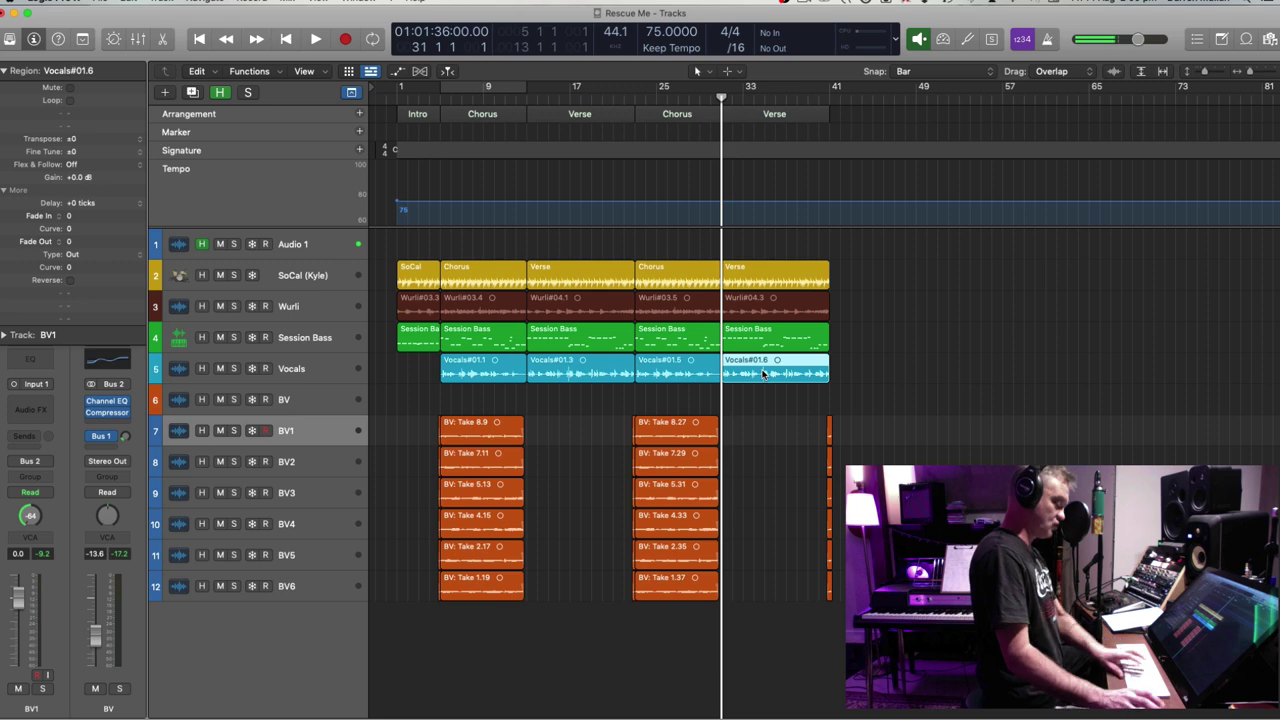
key("Delete")
left_click_drag(796, 398, 886, 612)
key("Delete")
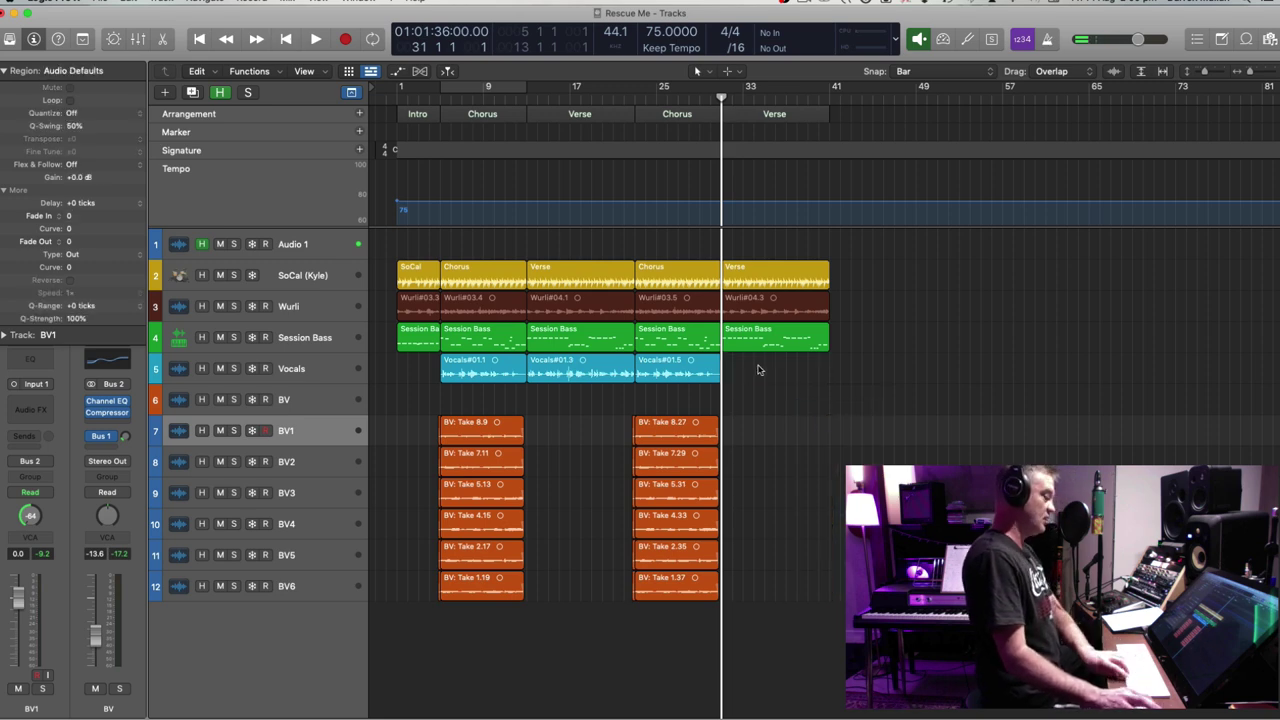
Select the Vocals track and record a new vocal over the second Verse, from bar 31 to just past bar 41
key("super+Right")
key("super+Right")
key("super+Right")
key("super+Down")
left_click(295, 371)
key("comma")
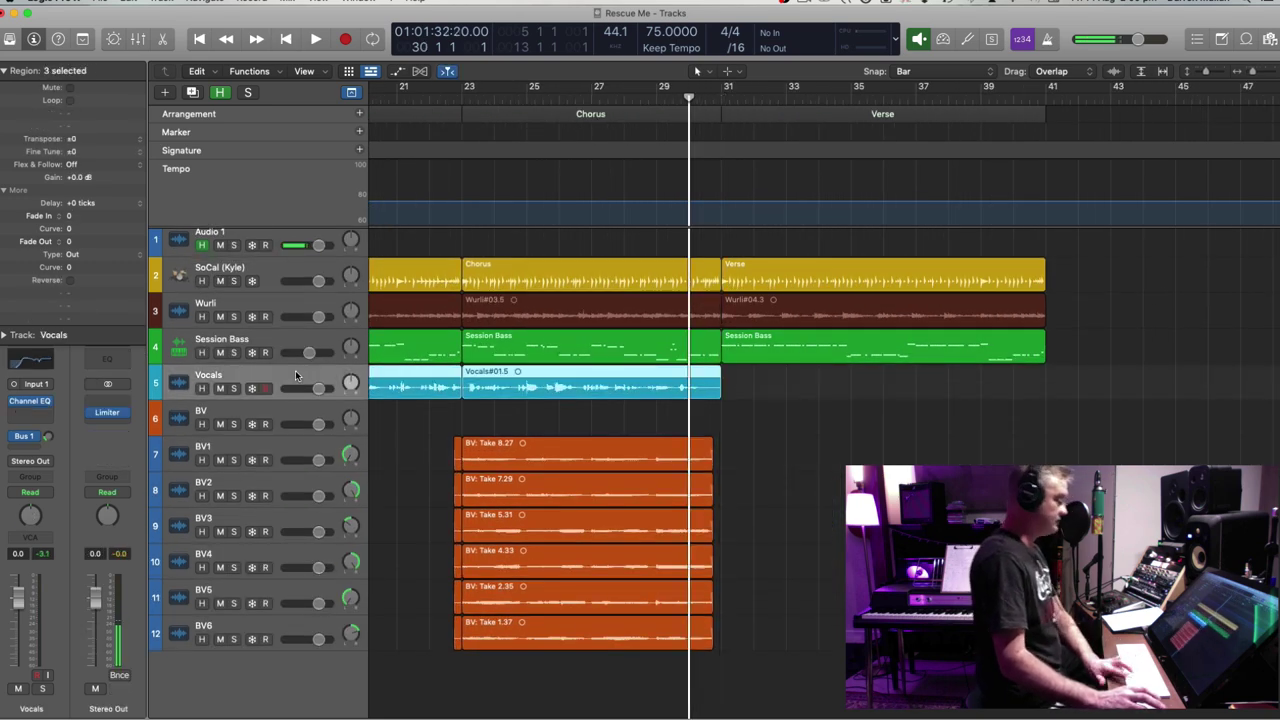
key("period")
key("comma")
key("period")
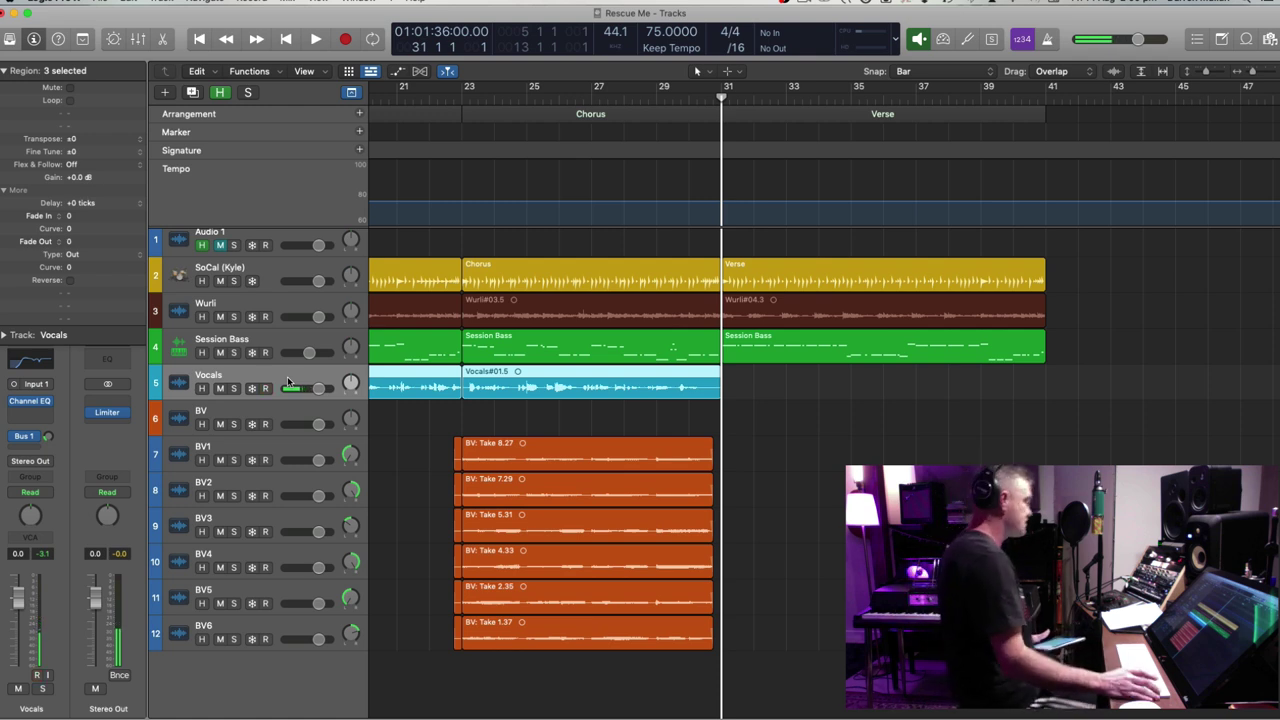
key("r")
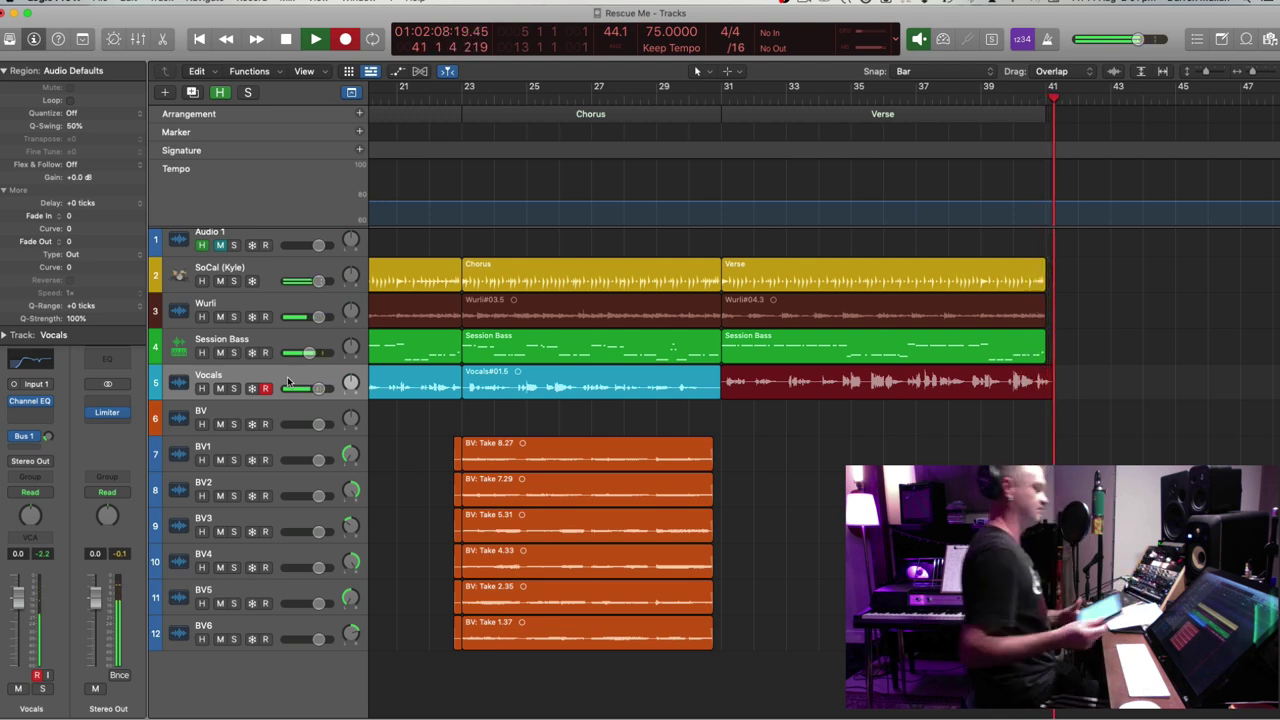
key("space")
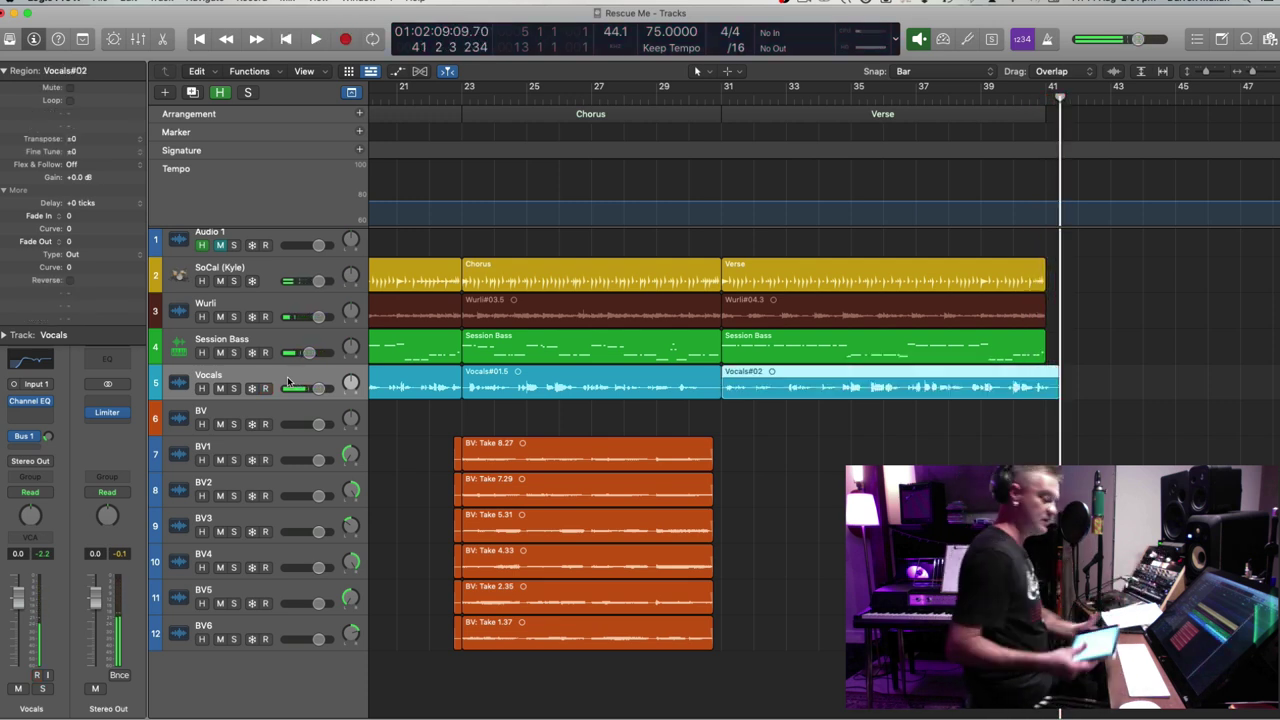
Enlarge the tracks and trim the end of the newly recorded Vocals region closer to the end of the second Verse
key("super+Down")
key("super+Down")
key("super+Down")
key("super+Down")
key("super+Down")
key("super+Down")
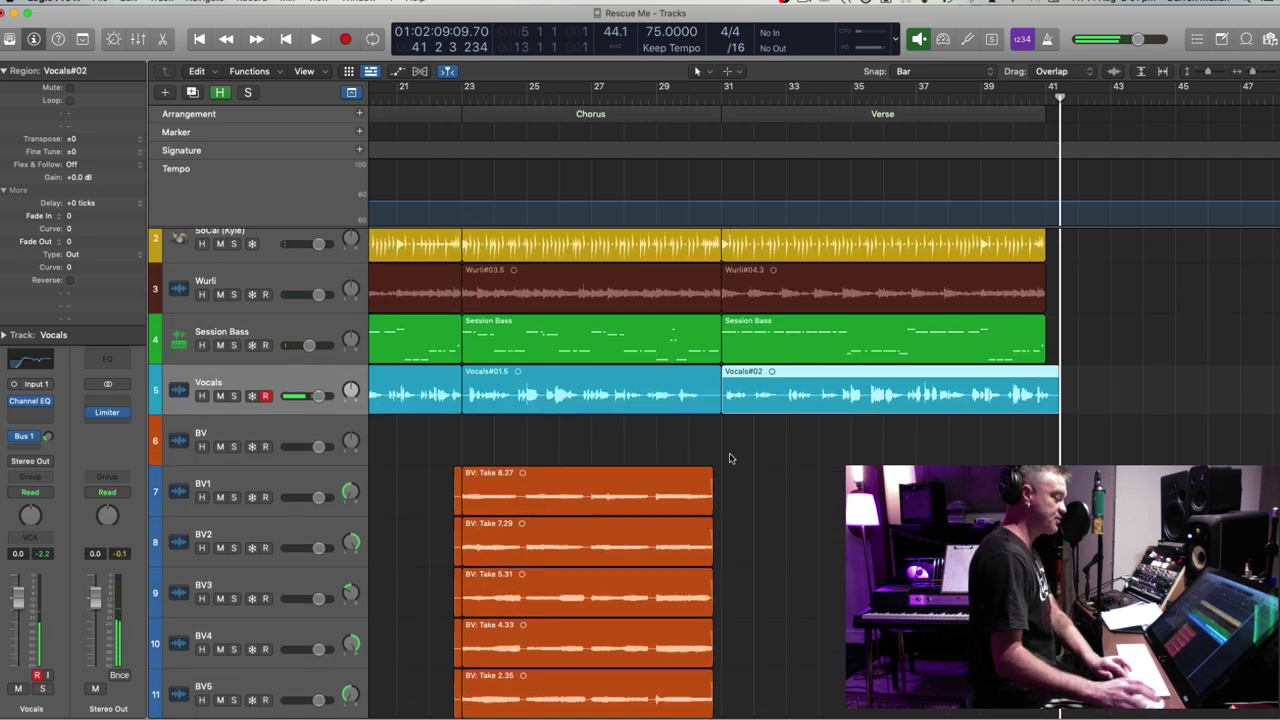
left_click(1020, 437)
left_click_drag(1055, 413, 1047, 420)
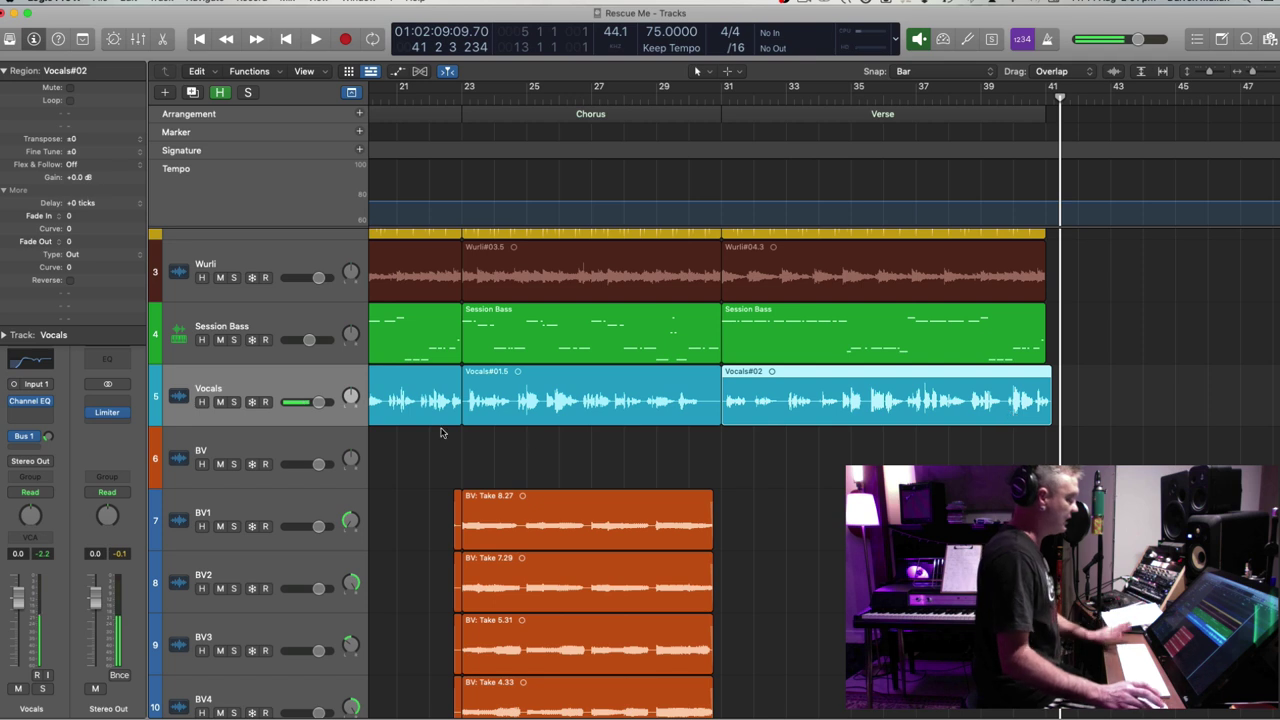
Select the Vocals track with all its regions and return the playhead to bar 31
left_click(277, 376)
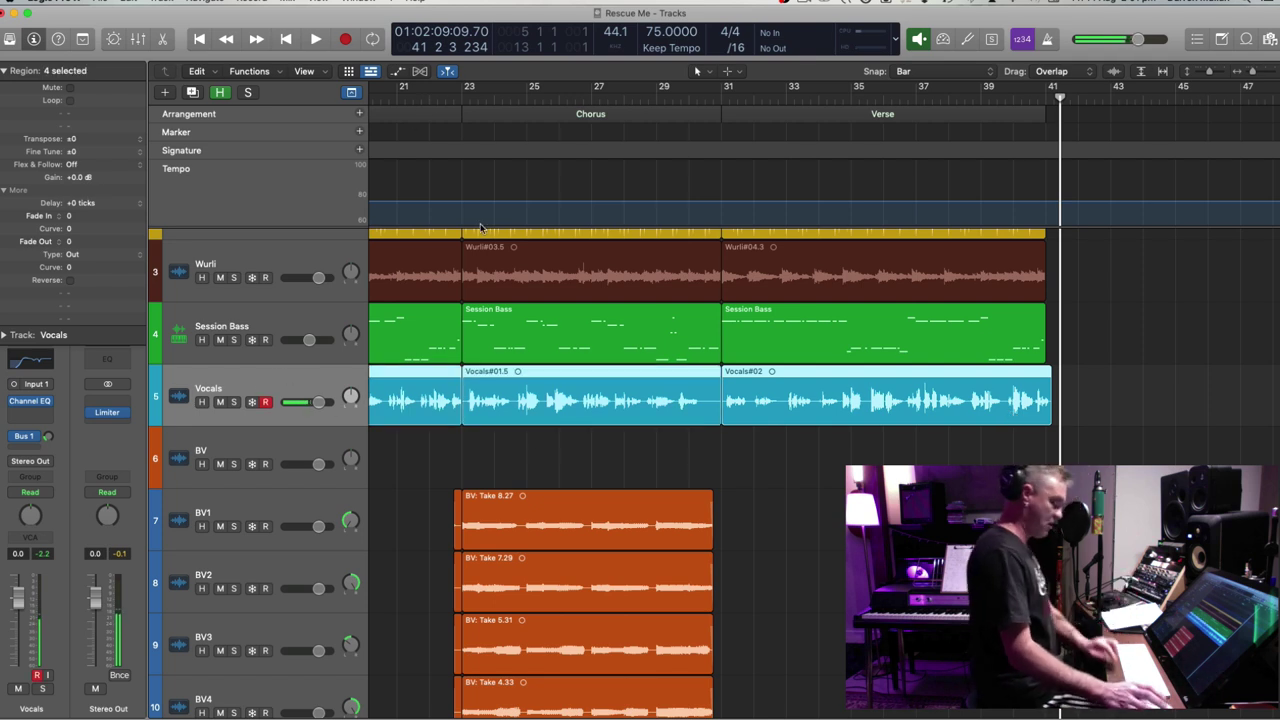
key("super+Down")
key("comma")
key("comma")
key("comma")
key("comma")
key("comma")
key("comma")
key("comma")
key("comma")
key("comma")
key("comma")
key("comma")
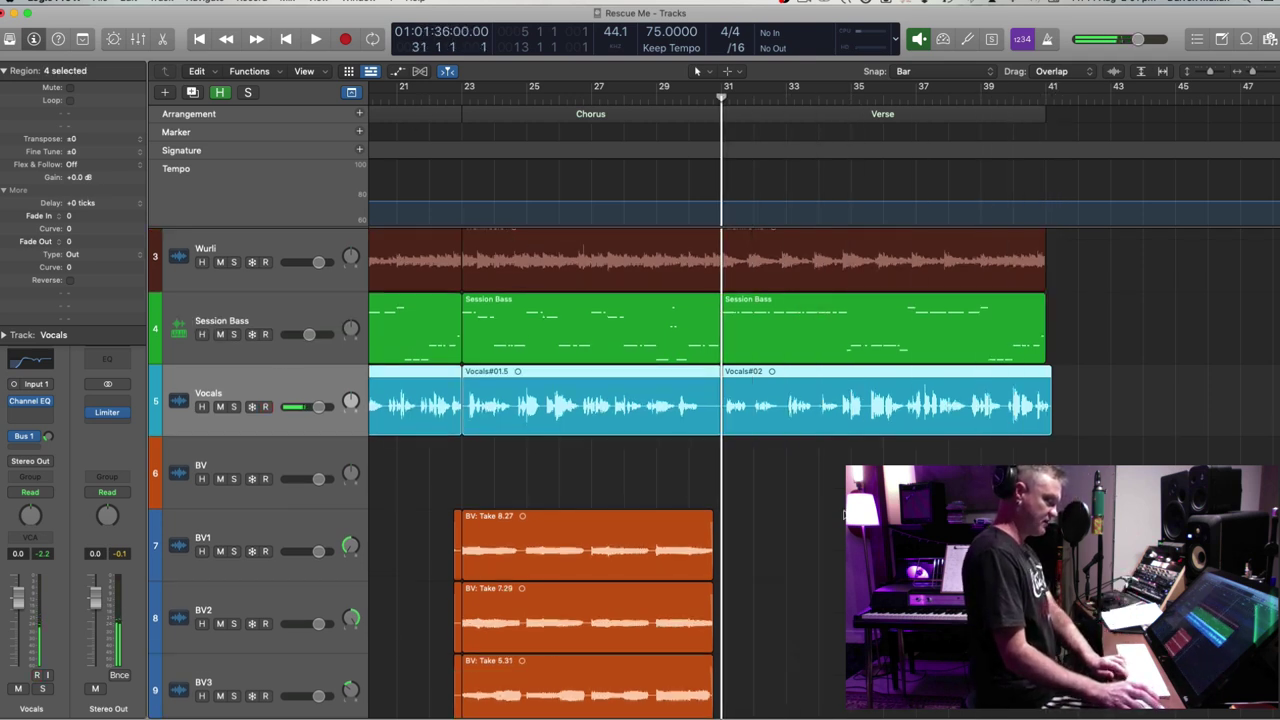
Unmute the Audio 1 track and deselect all regions
scroll(298, 348, "up", 5)
left_click(203, 270)
left_click(548, 269)
key("super+Up")
key("super+Up")
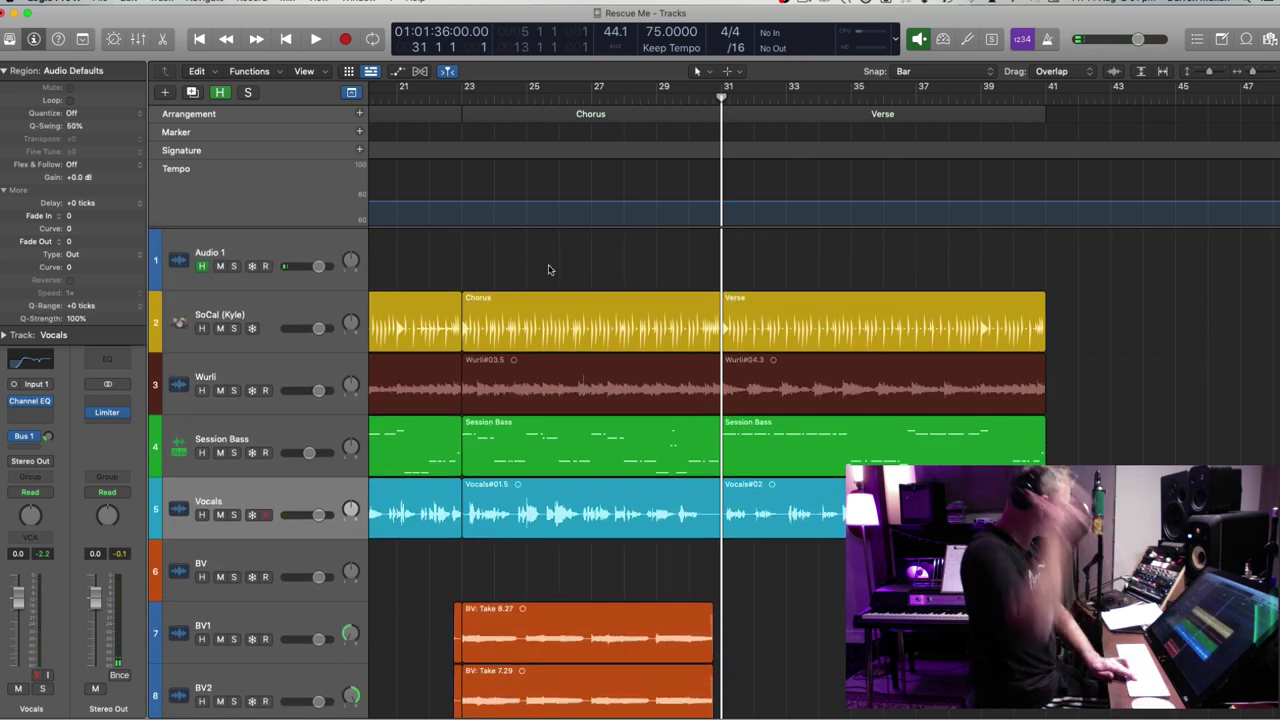
Audition the opening of the second Verse vocal from bar 31 with the tracks enlarged
key("space")
key("super+Right")
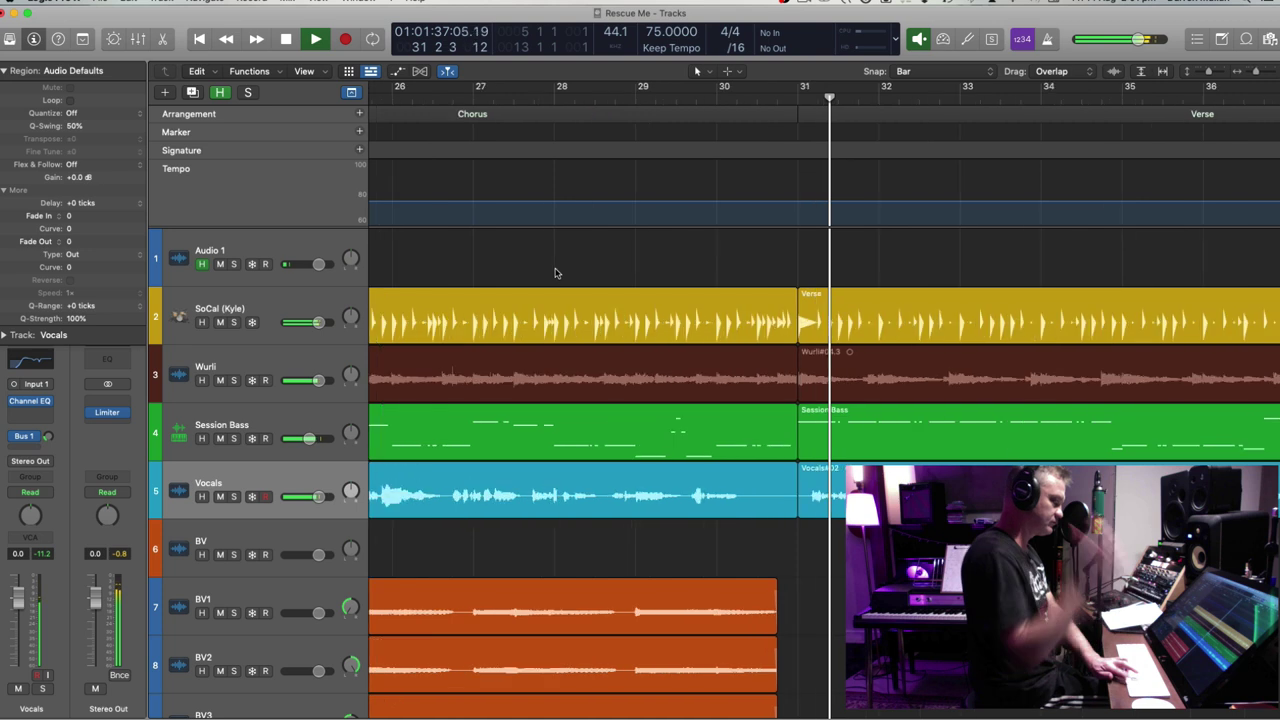
key("super+Right")
key("super+Down")
key("super+Down")
key("space")
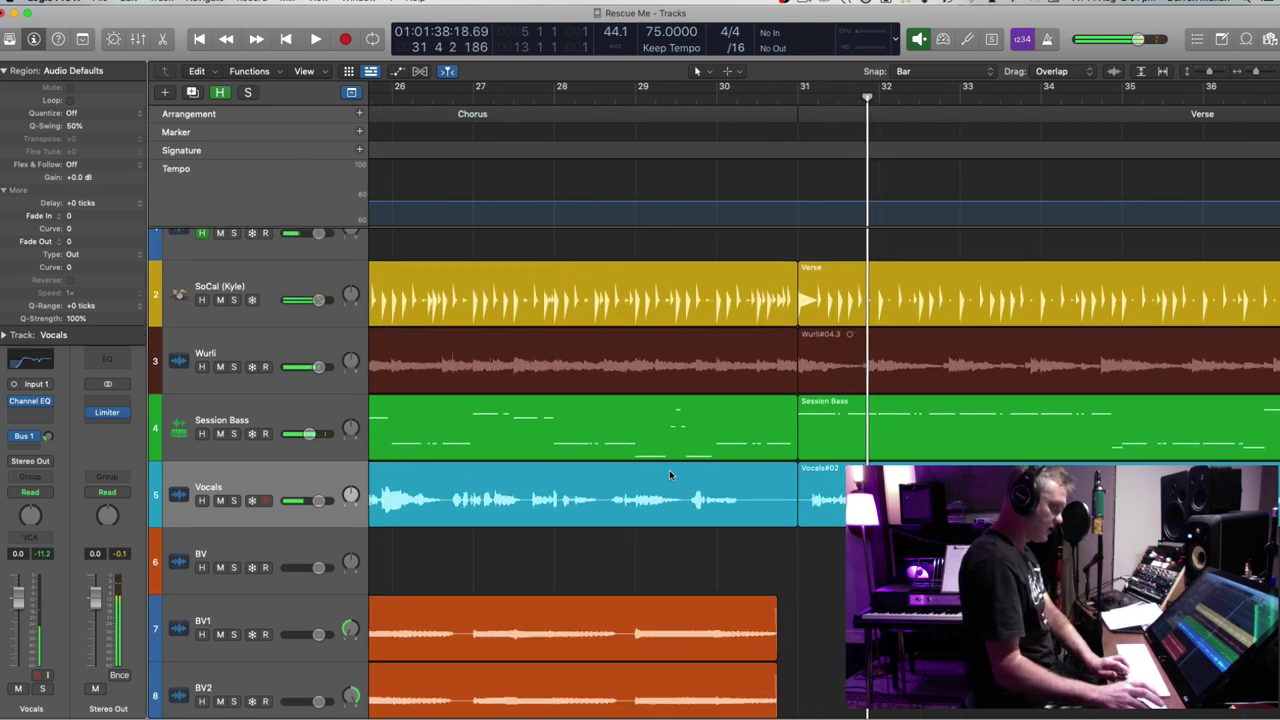
Turn on Flex for the Vocals track in Flex Pitch mode and return the playhead to bar 31
left_click(265, 472)
left_click(420, 72)
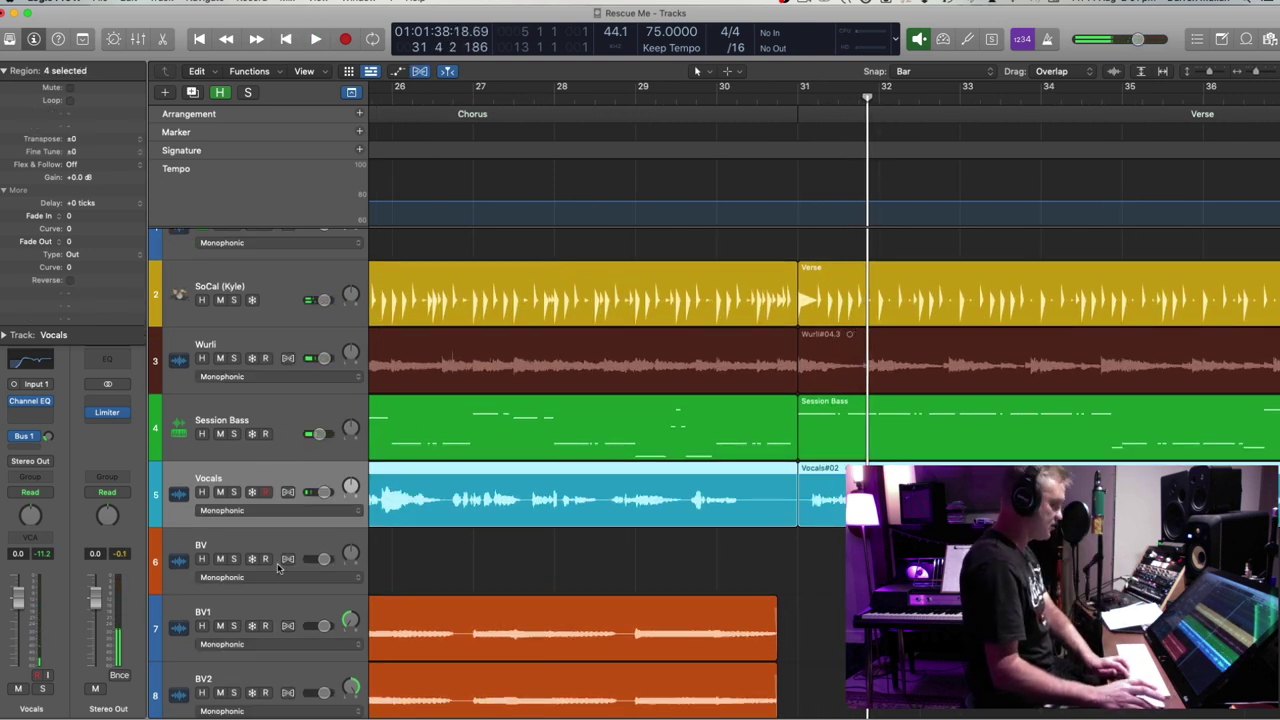
left_click(278, 510)
left_click(300, 480)
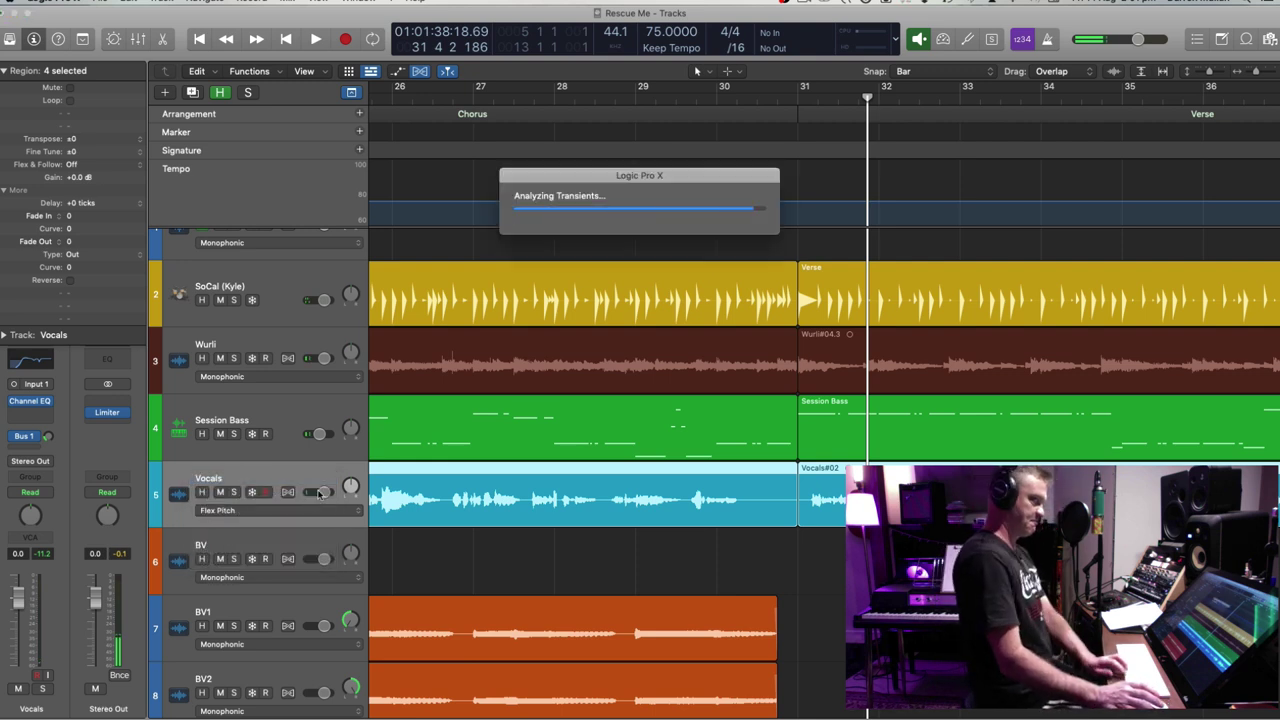
key("comma")
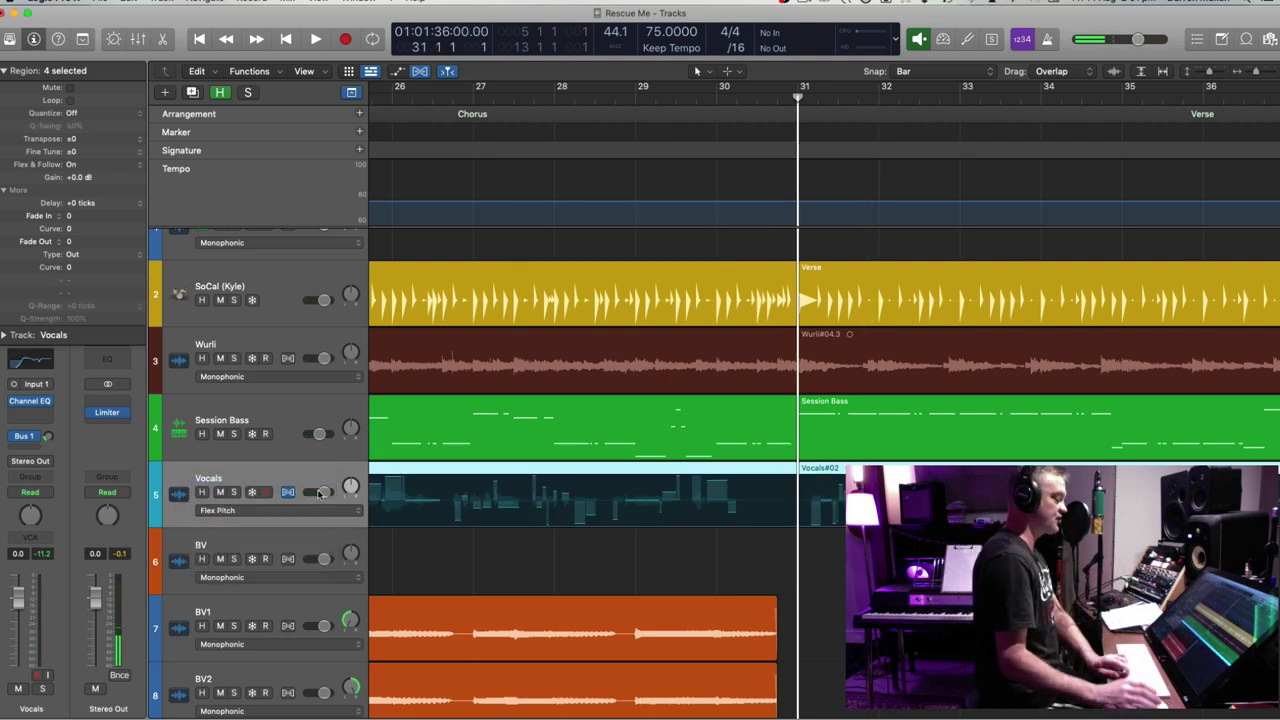
Select only the Vocals#02 region and play it from bar 31, examining its Flex Pitch notes up close
left_click(819, 498)
left_click(830, 470)
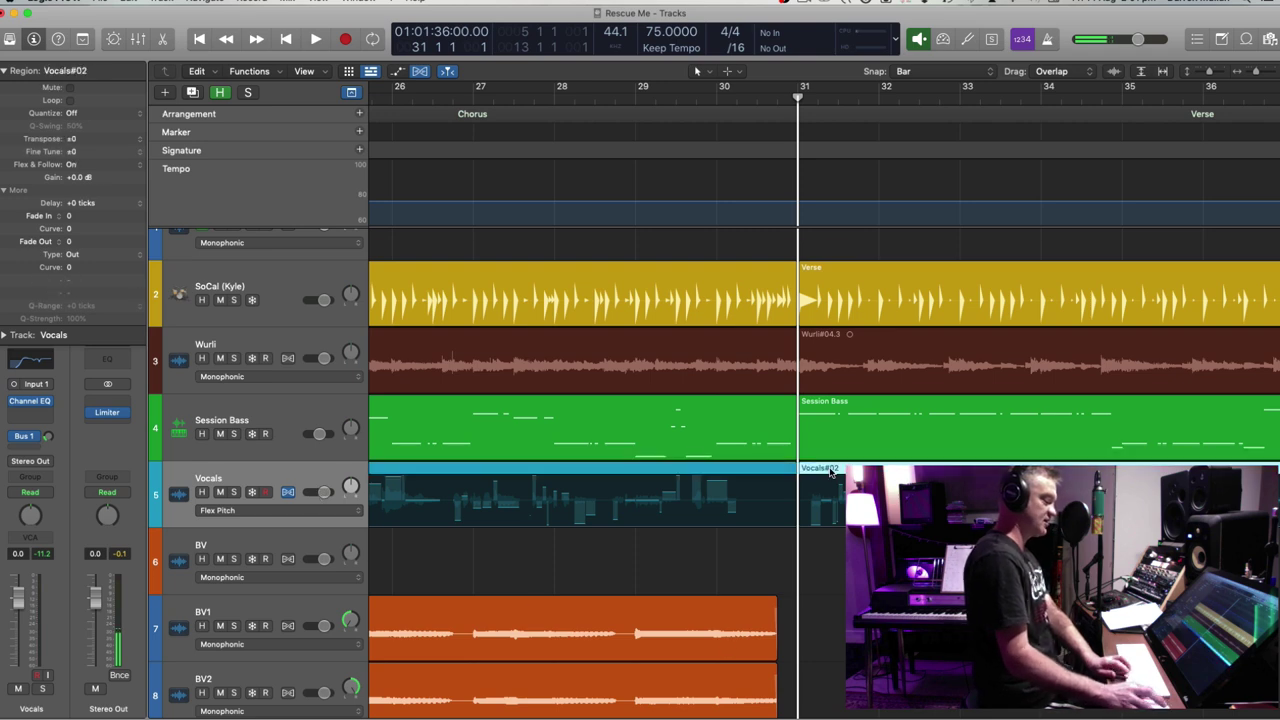
key("super+Down")
key("super+Down")
key("super+Down")
key("super+Down")
key("super+Right")
key("super+Right")
key("super+Right")
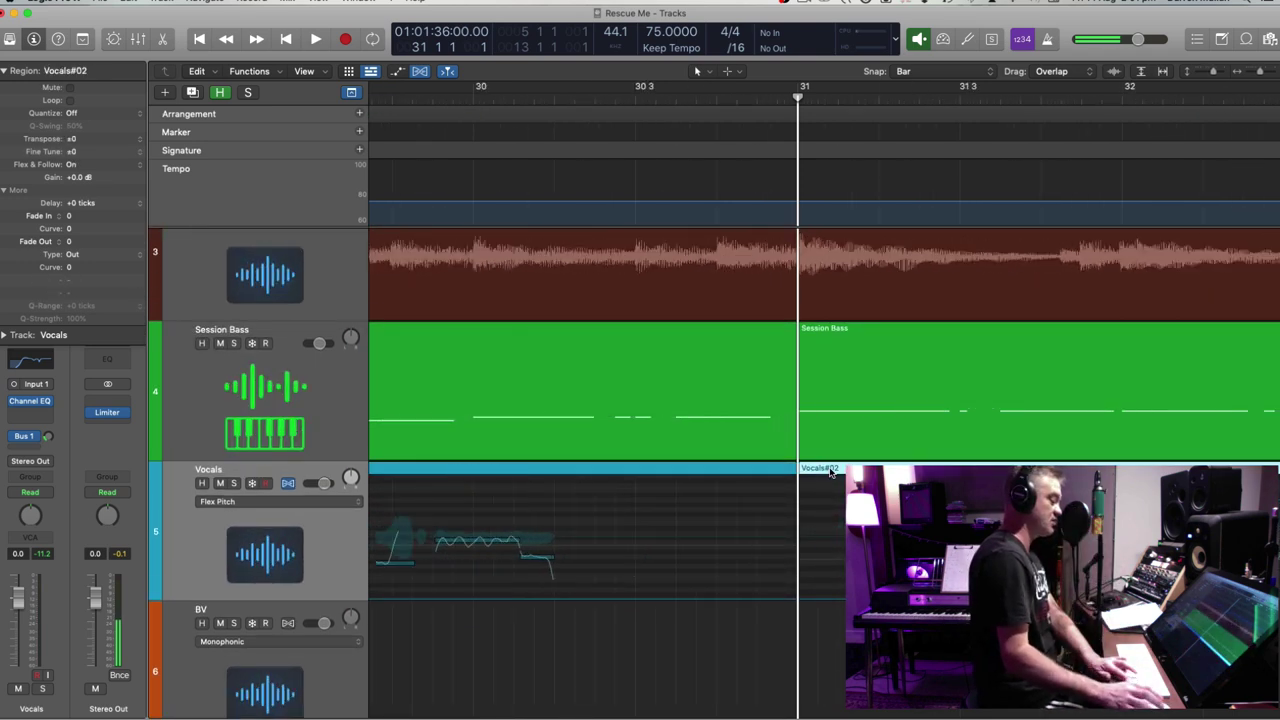
key("super+Right")
key("super+Down")
key("super+Down")
key("super+Down")
key("super+Down")
key("super+Down")
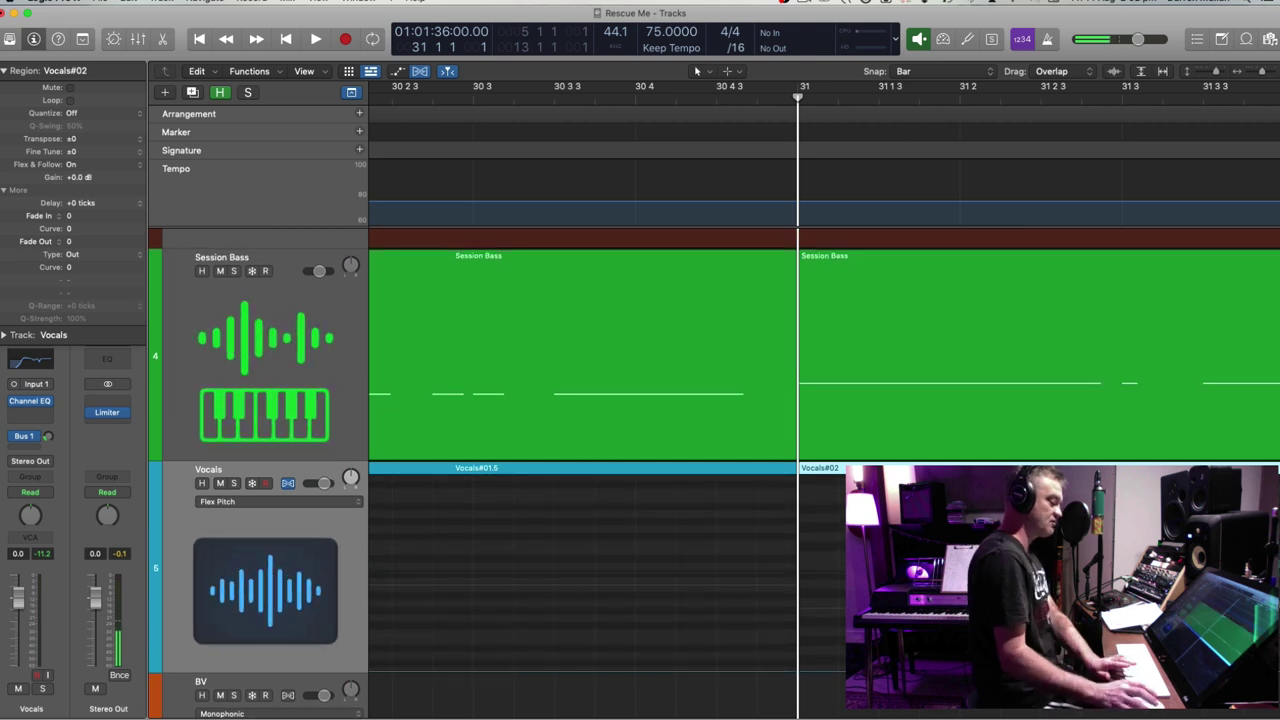
key("space")
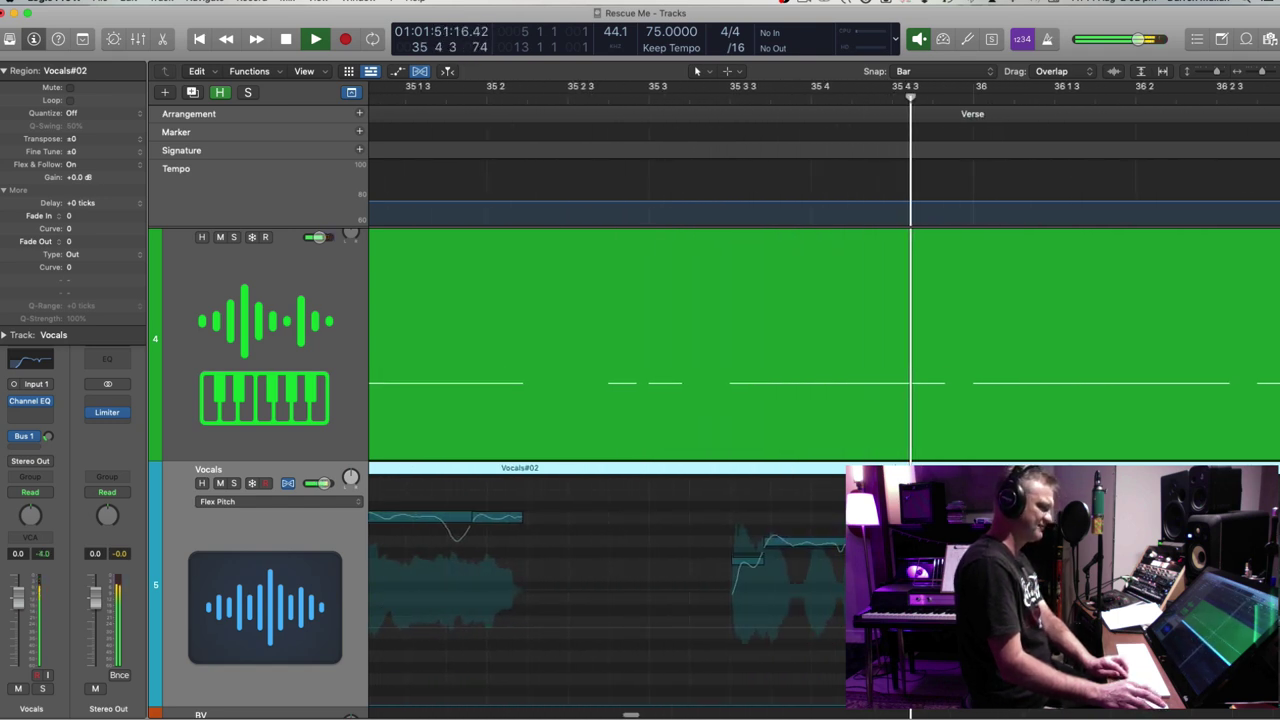
key("space")
Continue auditioning the Vocals#02 pitch notes through bars 38 to 40 of the second Verse
key("comma")
key("space")
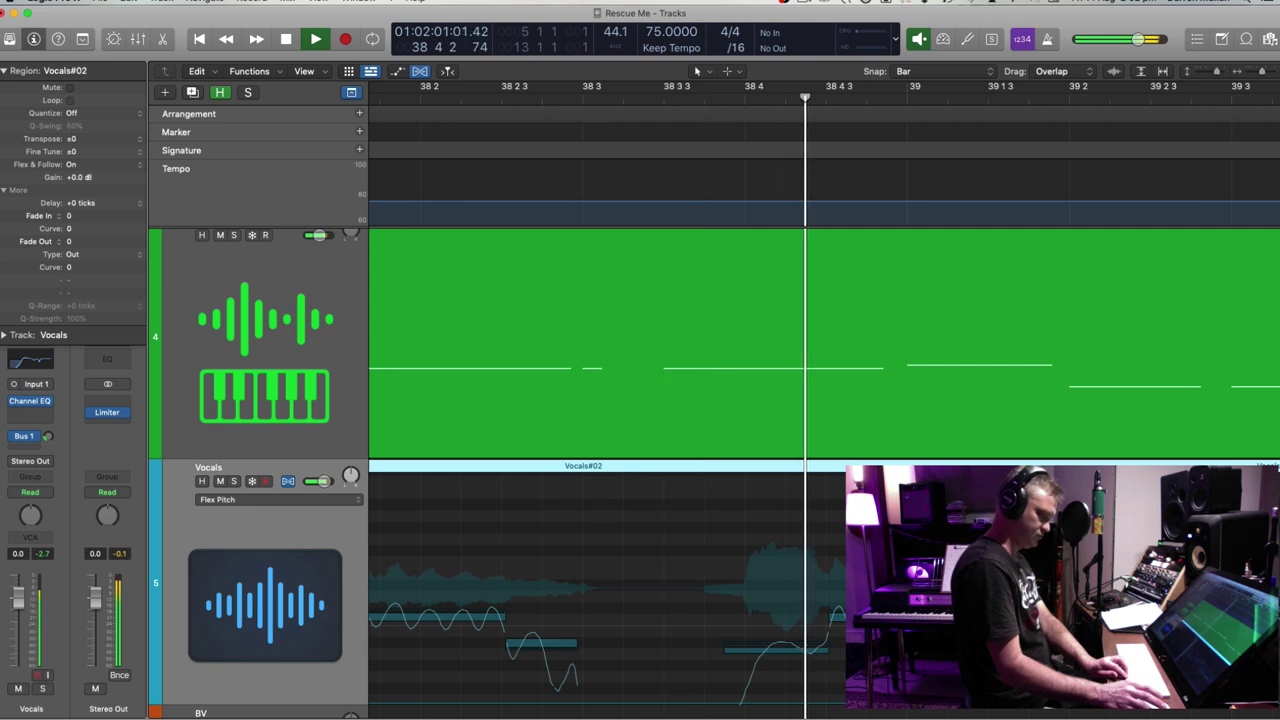
key("space")
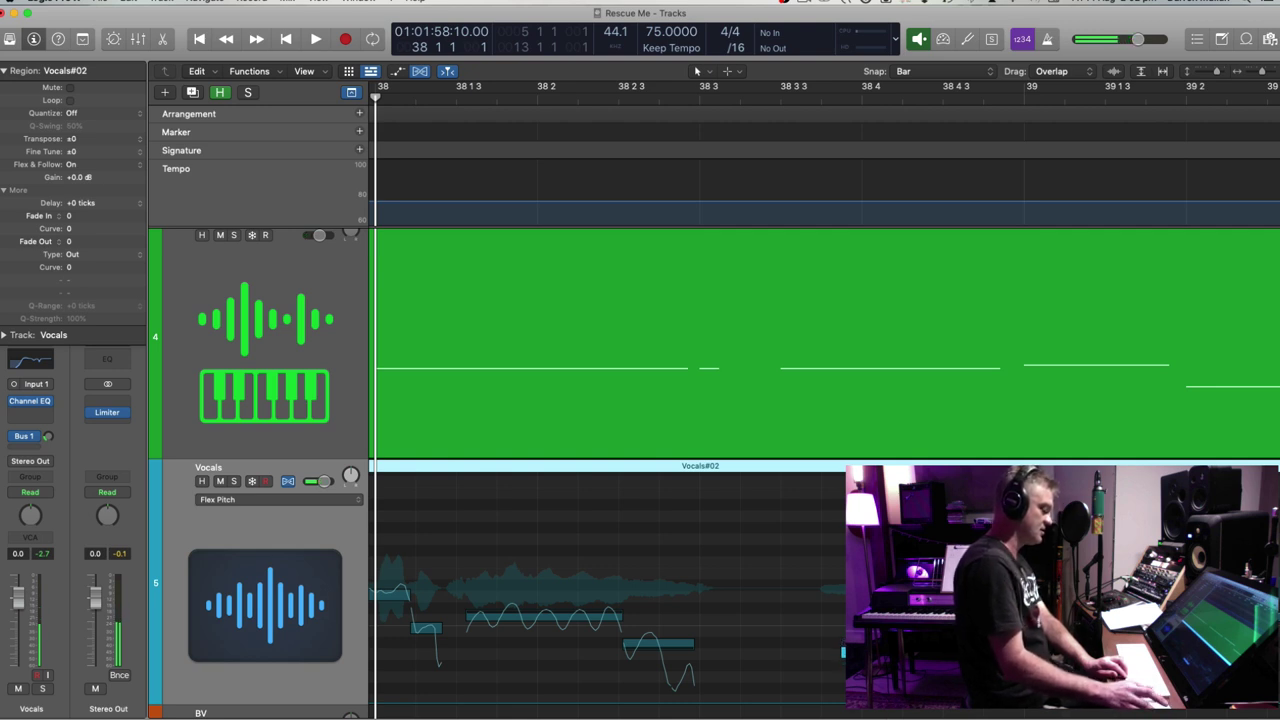
double_click(767, 97)
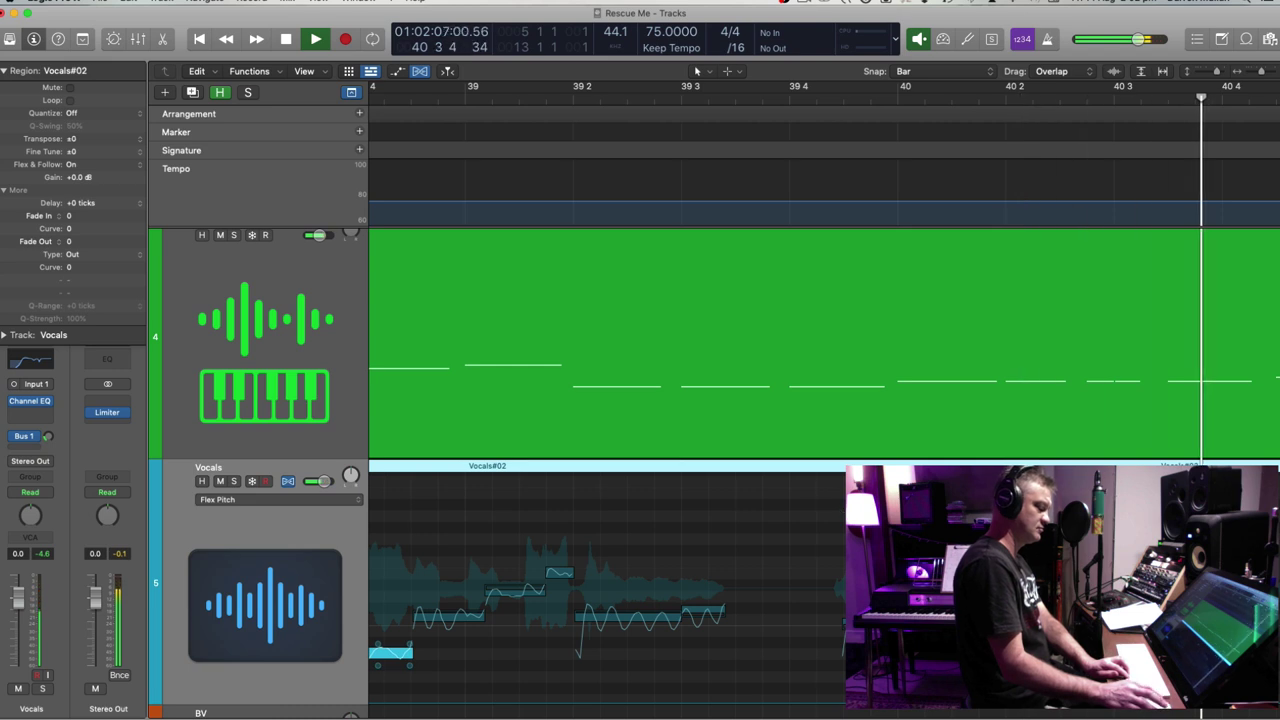
key("space")
Go back to bar 37 and review the Vocals#02 pitch curves, playing the phrase from bar 38
key("comma")
key("comma")
key("comma")
key("comma")
key("super+Left")
key("super+Left")
key("super+Left")
key("super+Left")
key("super+Up")
key("super+Up")
key("super+Up")
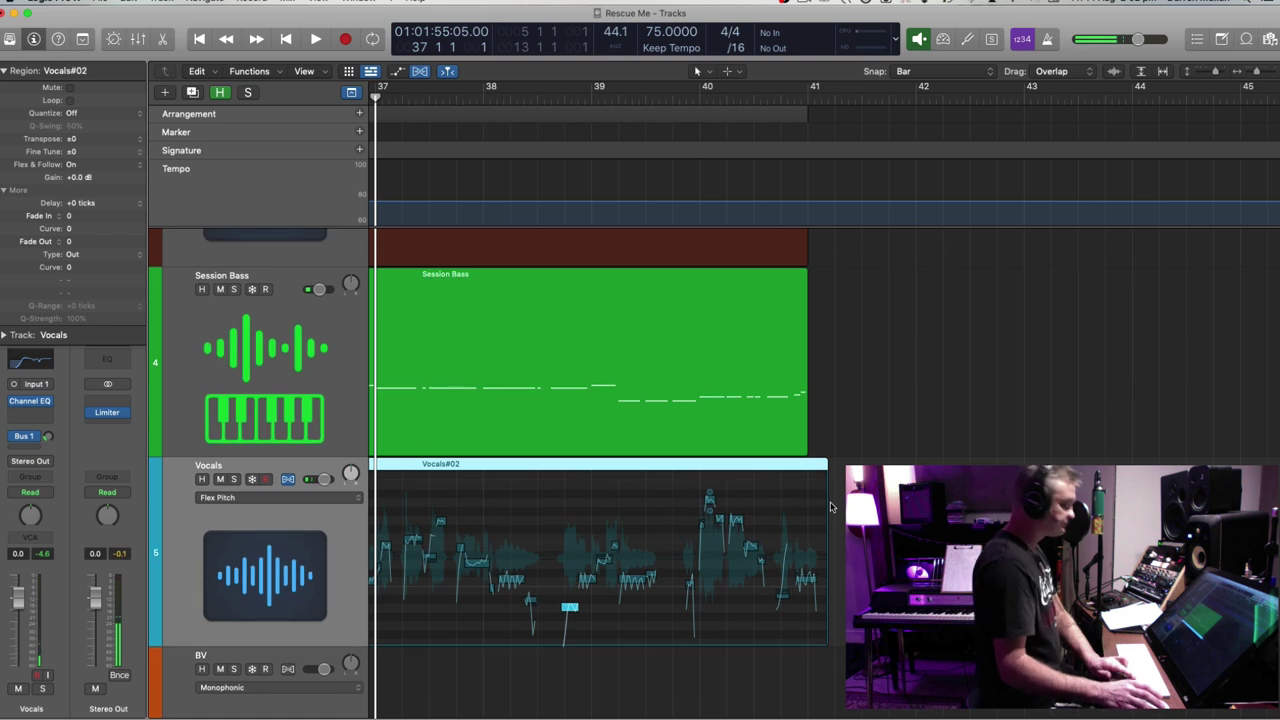
key("super+Right")
key("super+Right")
key("super+Down")
key("super+Down")
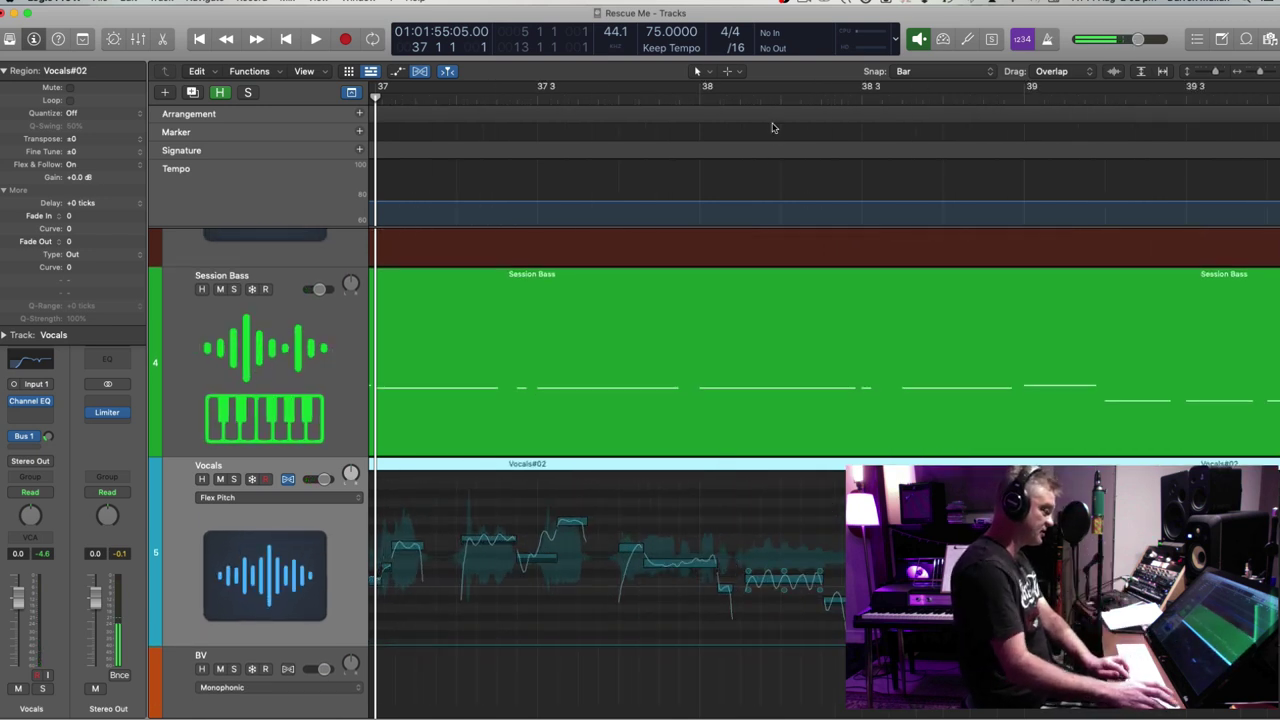
double_click(730, 98)
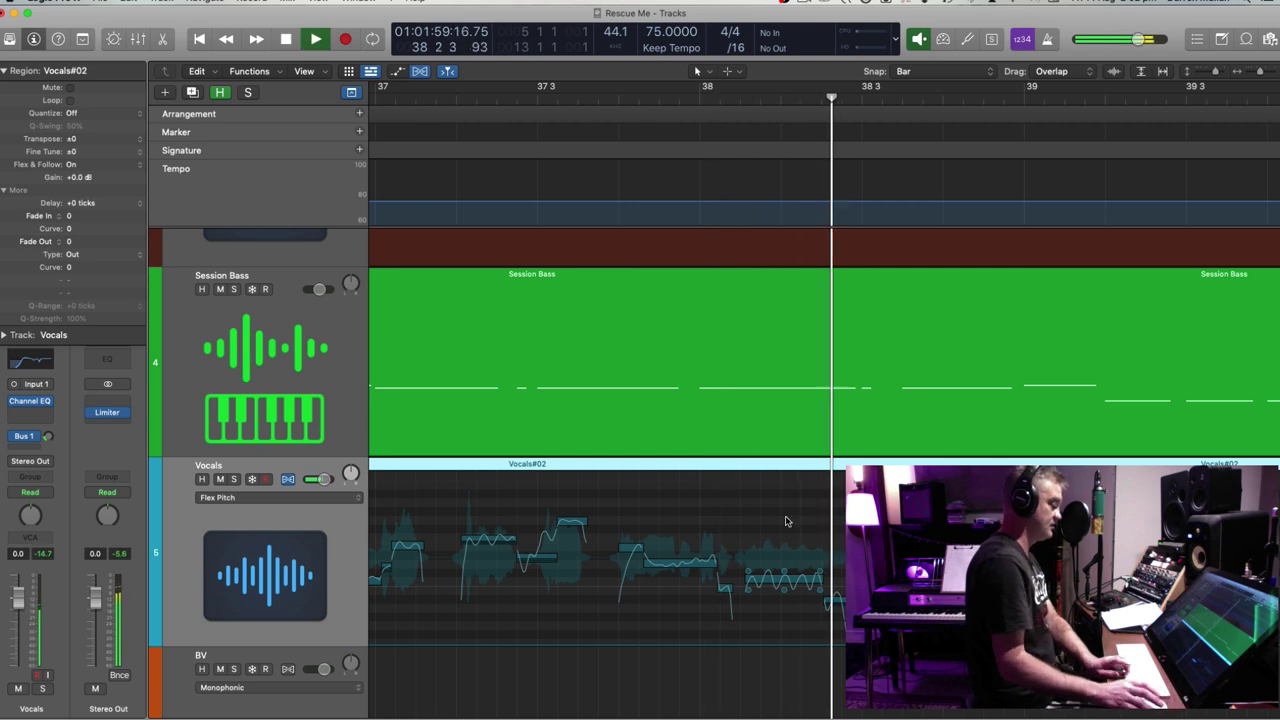
key("space")
Examine the Vocals#02 notes around bar 38 at closer range, replaying that short phrase several times
key("super+Right")
key("super+Right")
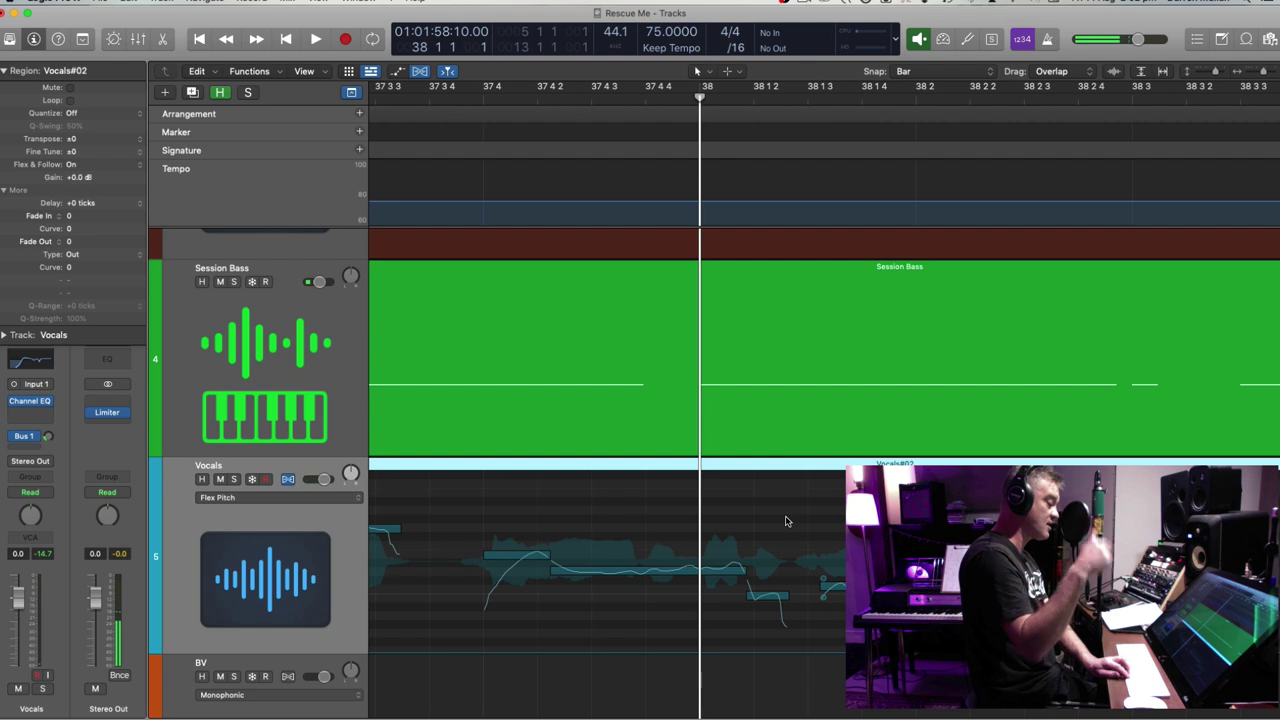
key("space")
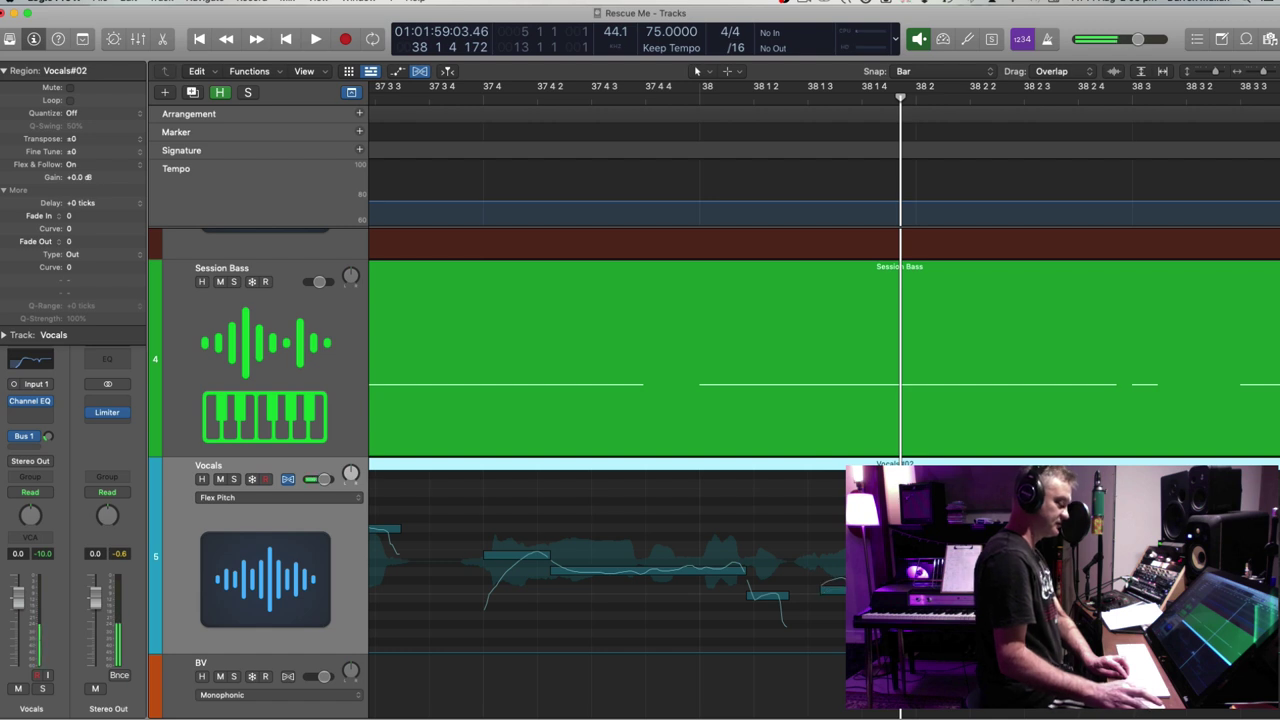
left_click(790, 95)
key("comma")
key("space")
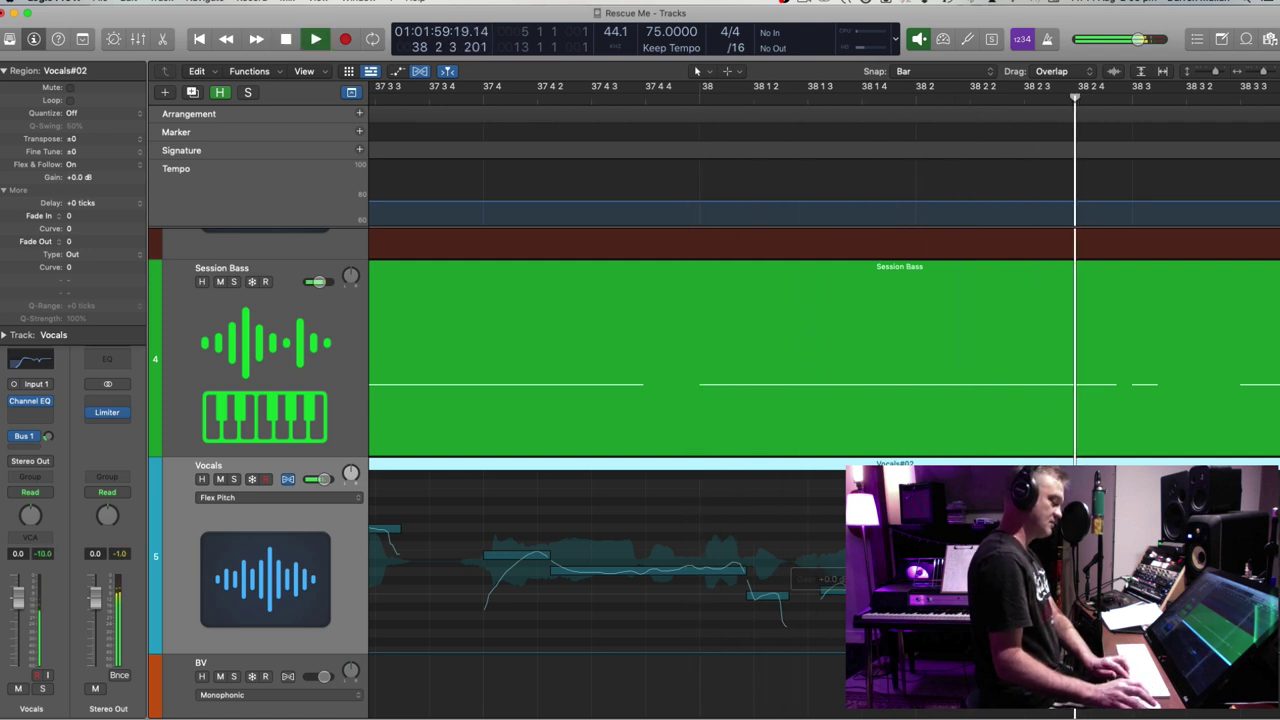
key("space")
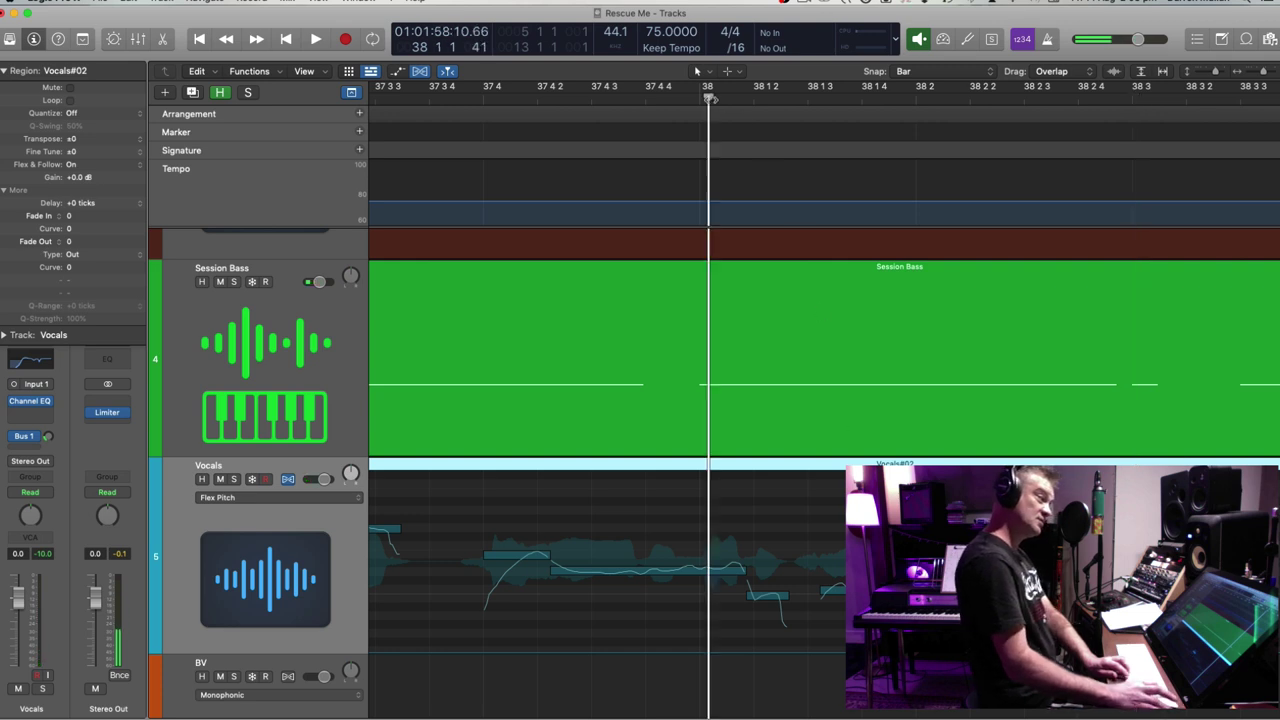
key("space")
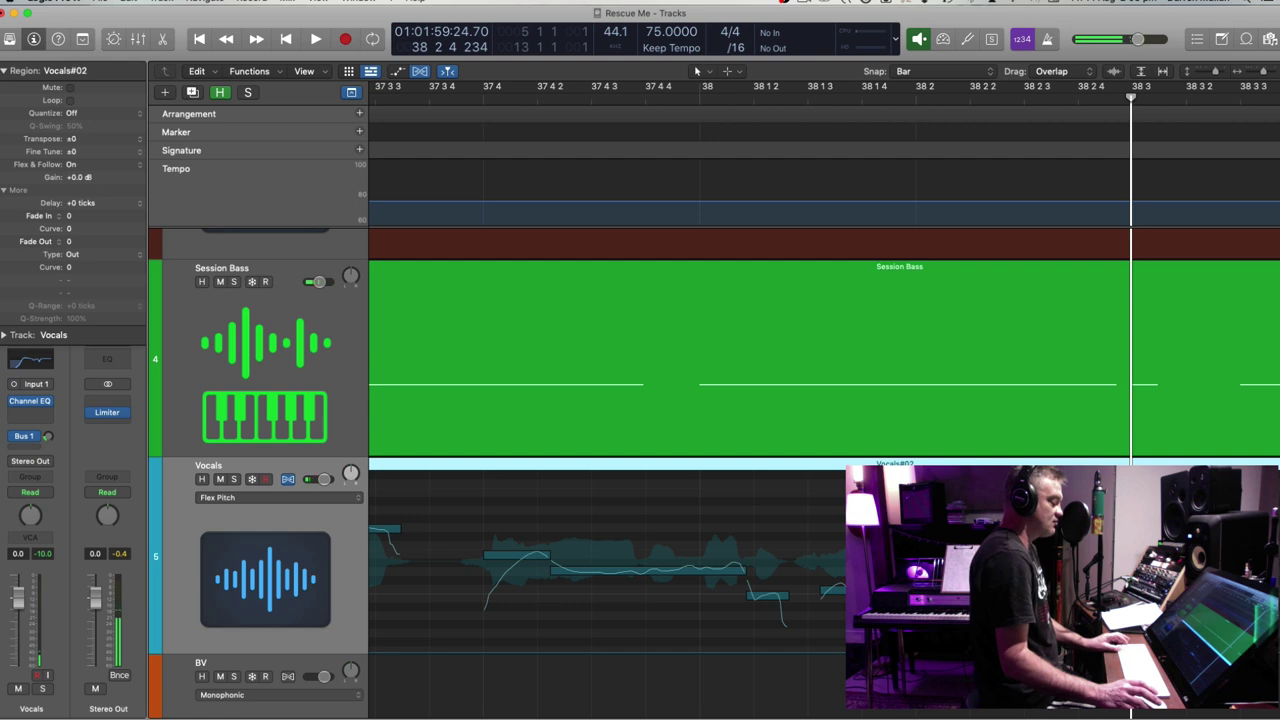
Switch the Vocals track's flex mode to Flex Time - Monophonic and move playback back to bar 30
key("super+Left")
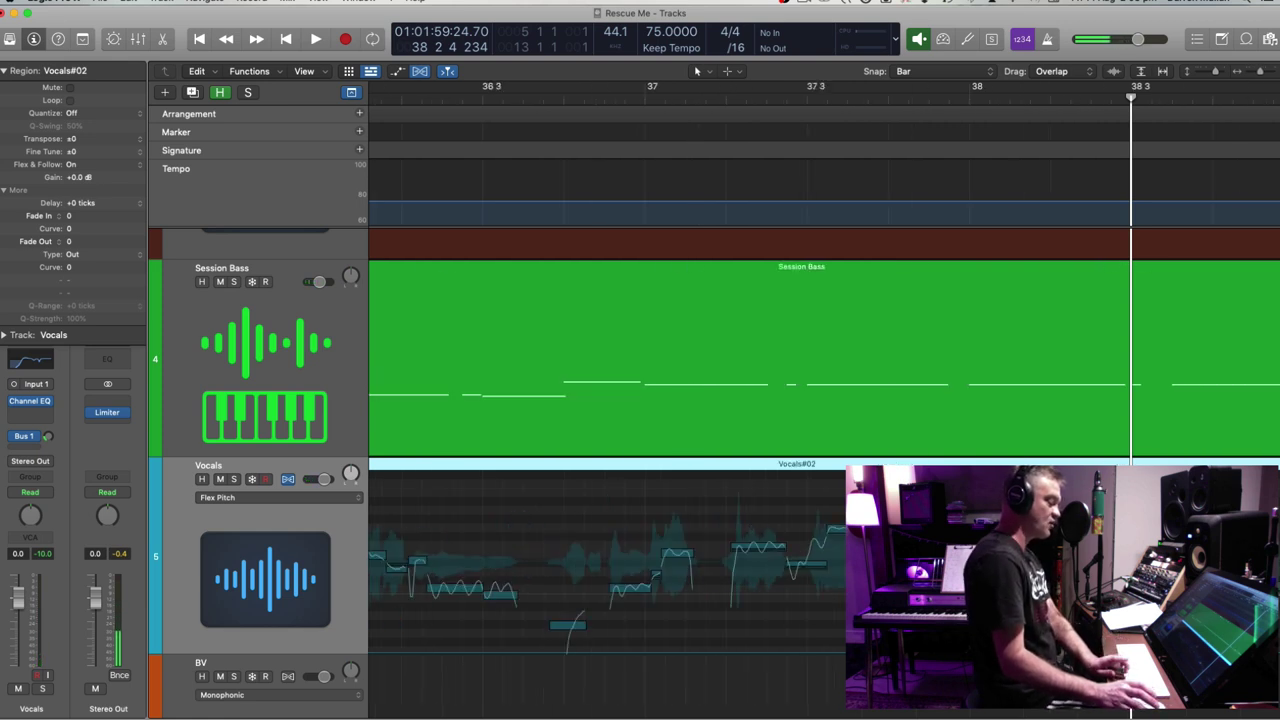
key("comma")
key("comma")
key("comma")
key("comma")
key("comma")
key("comma")
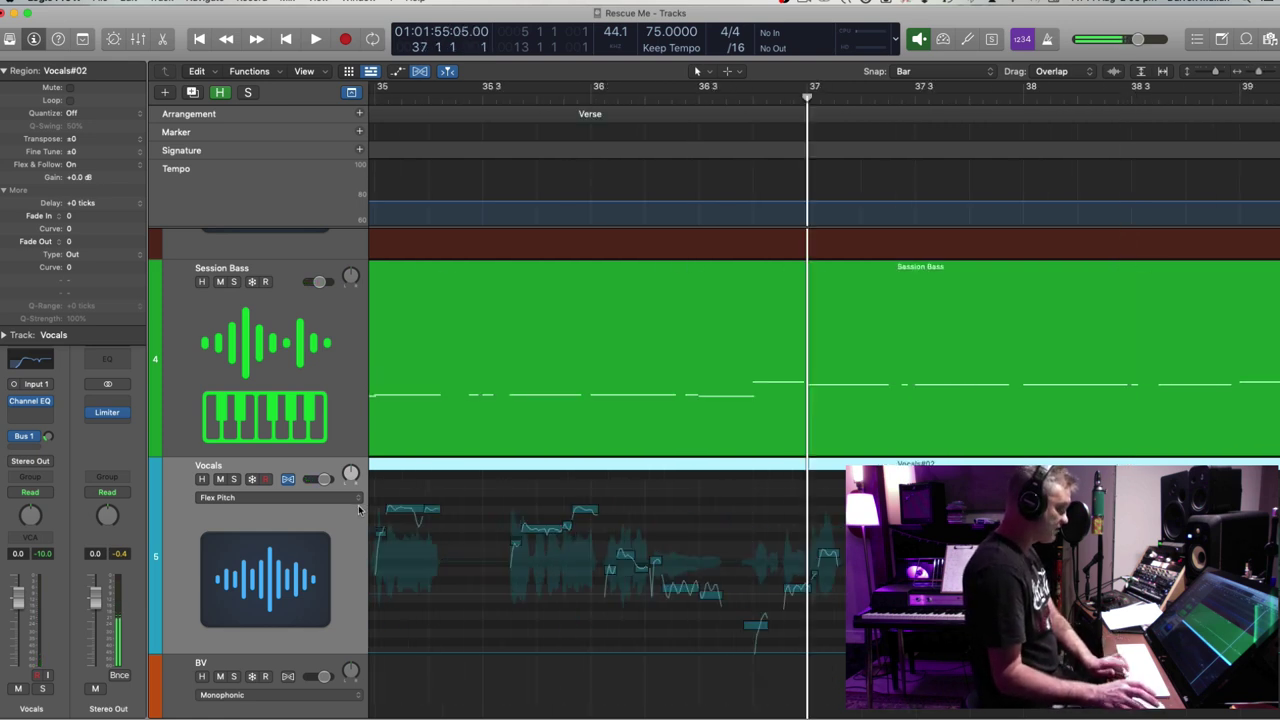
key("space")
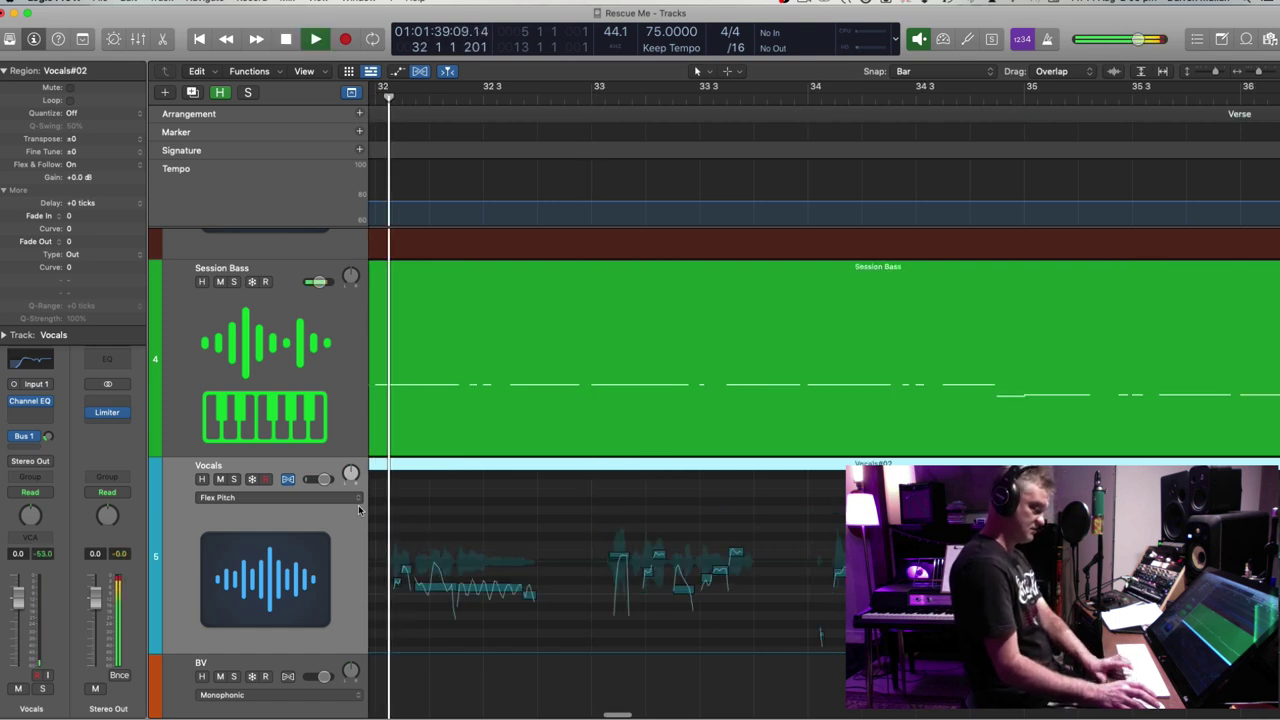
left_click(266, 496)
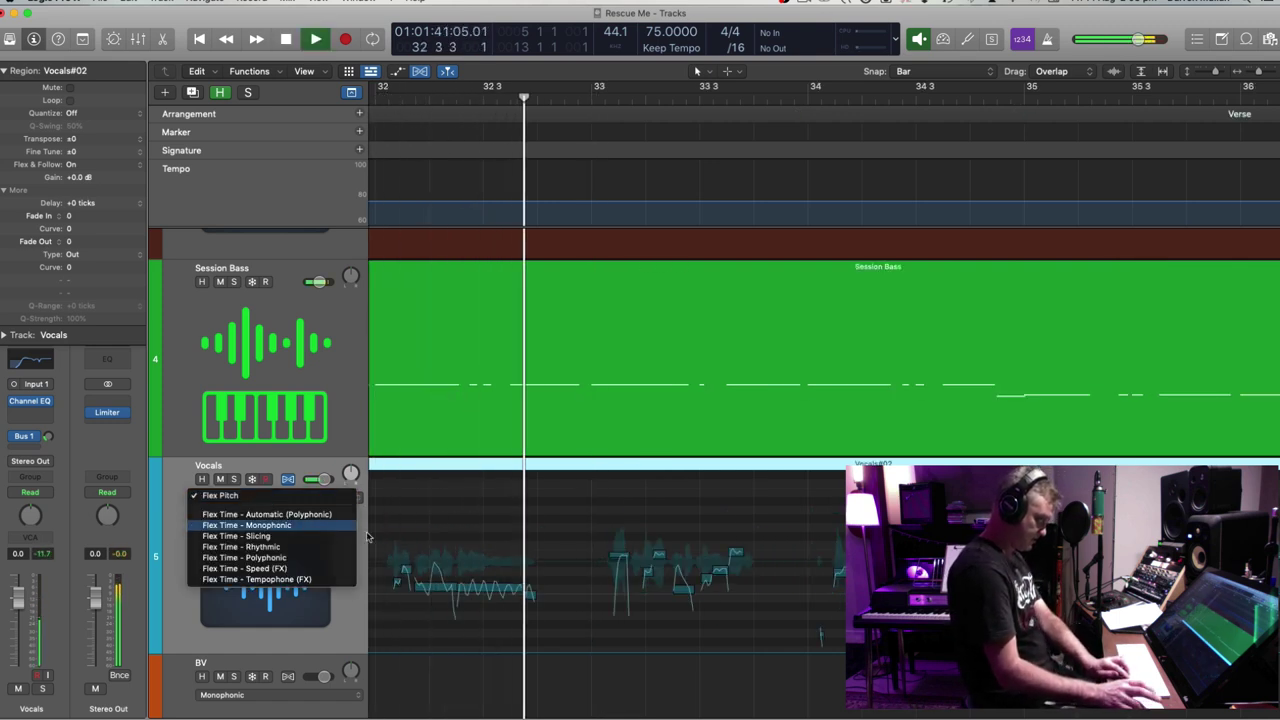
left_click(300, 525)
key("comma")
key("comma")
key("comma")
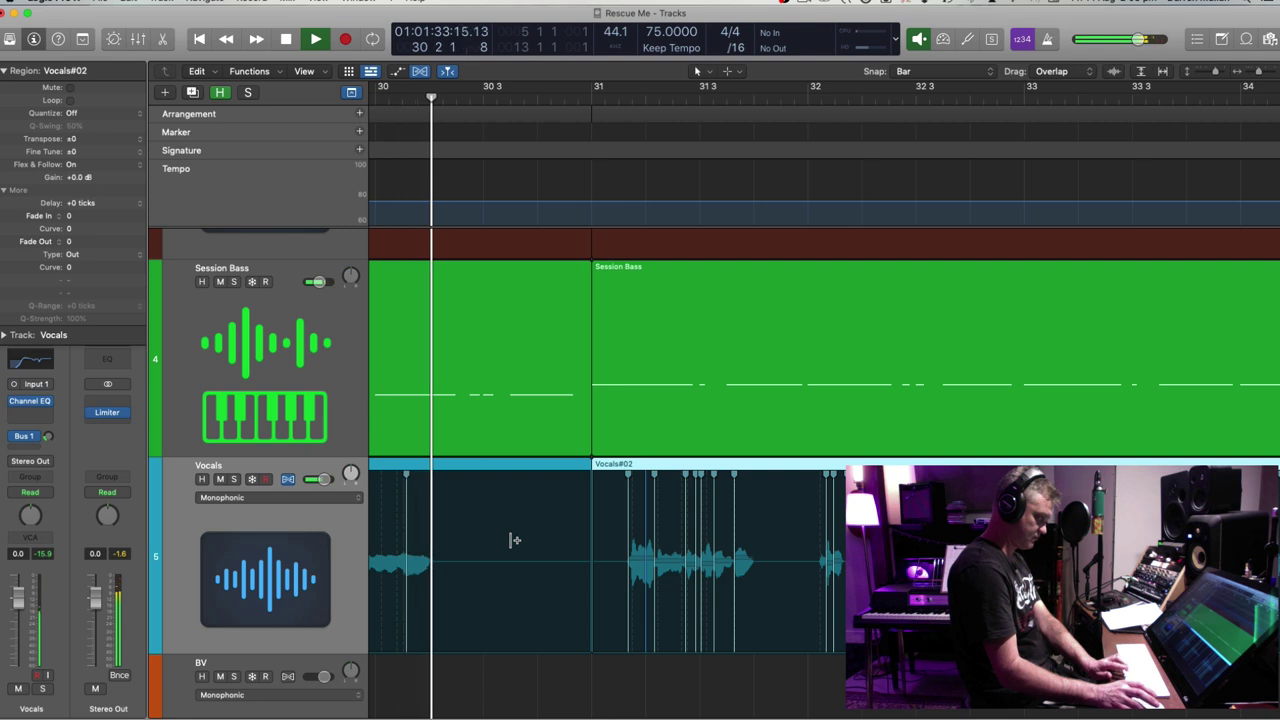
Audition the first phrase of Vocals#02 in bar 31 repeatedly, checking its timing against the flex markers
key("super+Right")
key("super+Right")
key("super+Right")
key("super+Down")
key("super+Down")
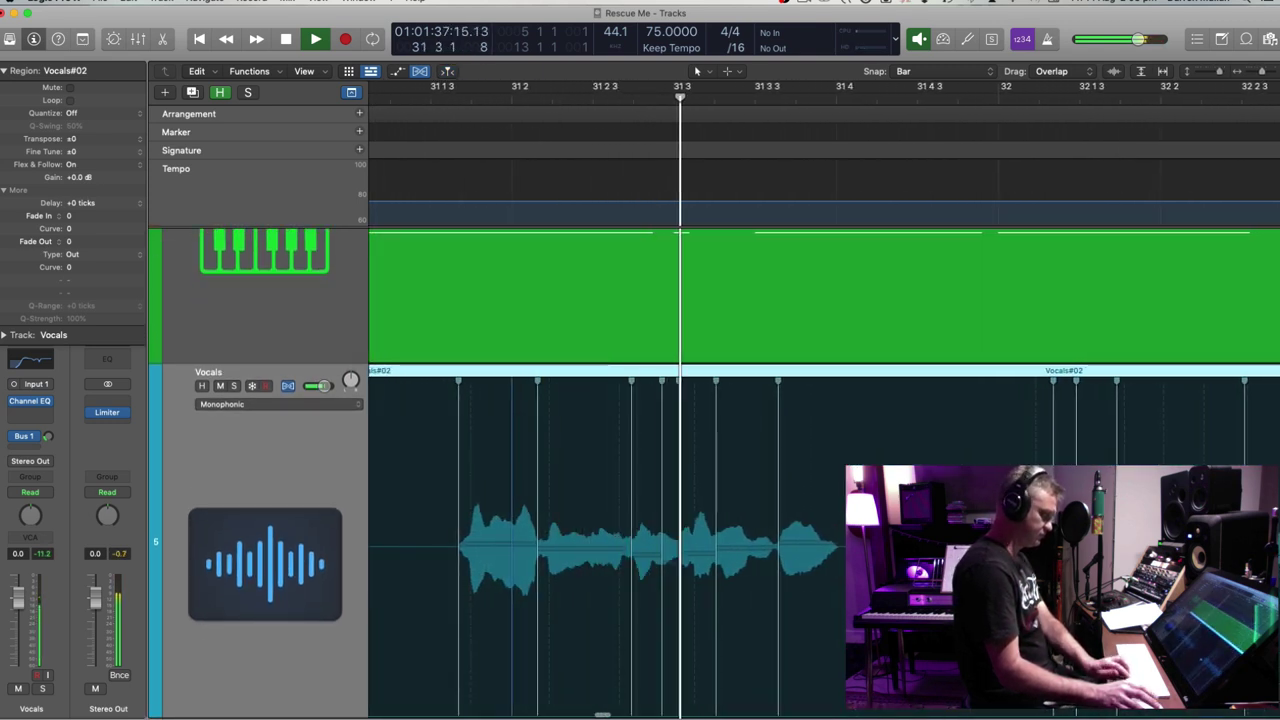
key("space")
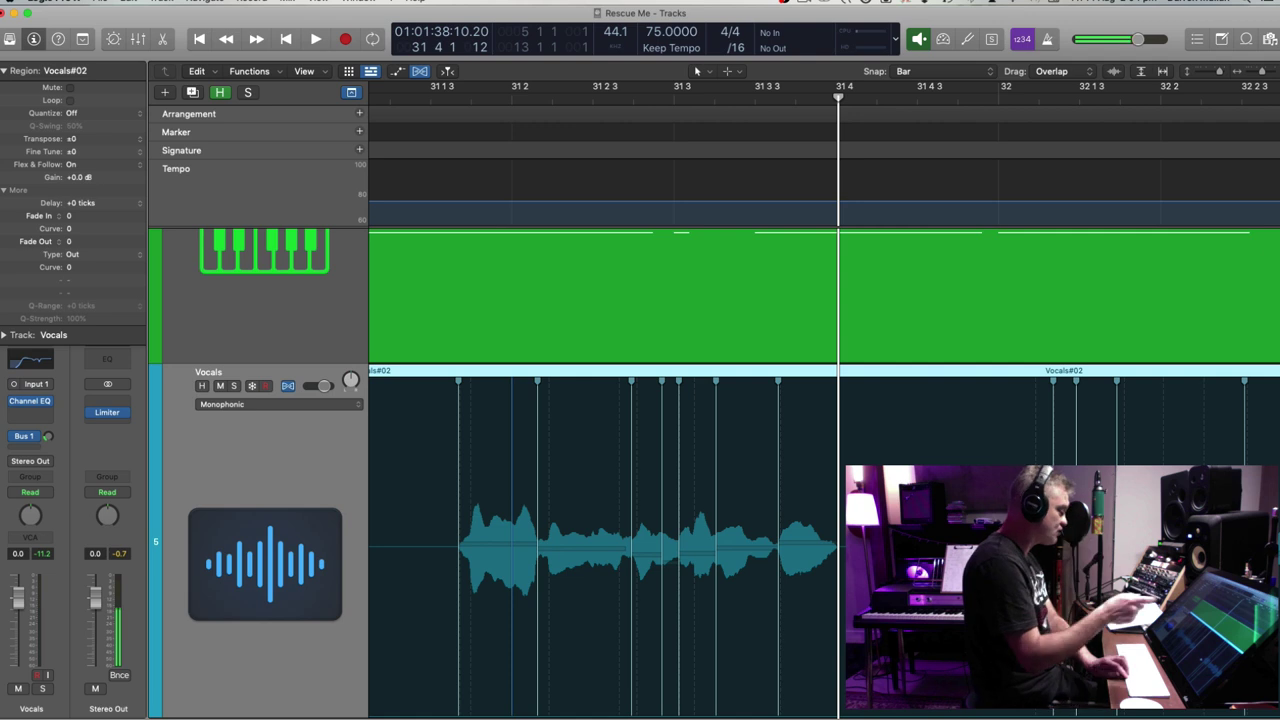
key("space")
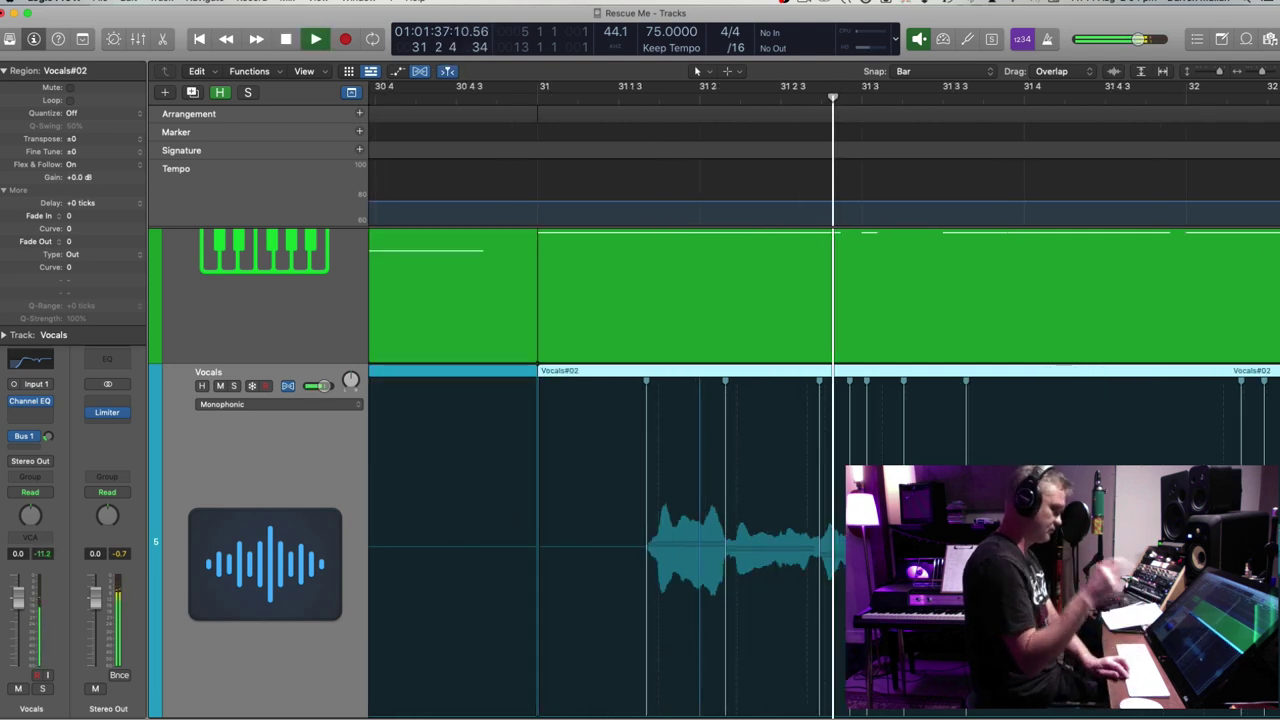
key("space")
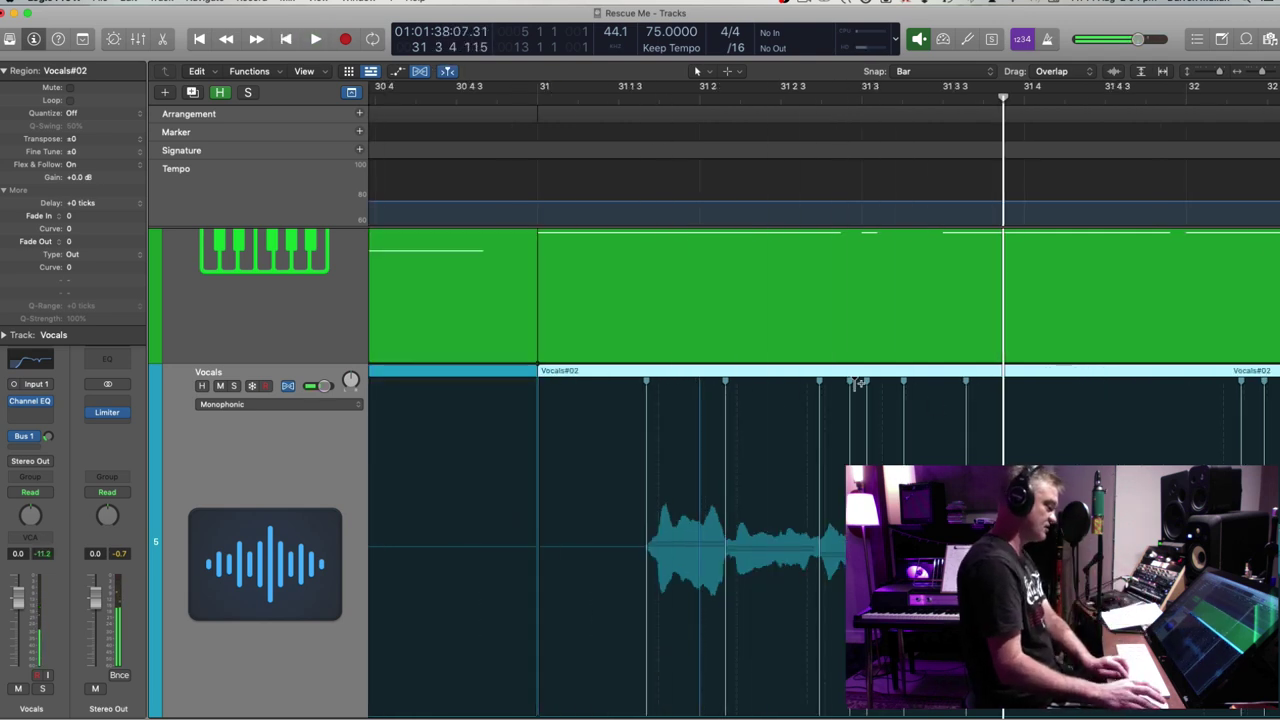
Try to shift the flex timing of the first Vocals#02 phrase in bar 31
key("super+Right")
scroll(700, 450, "left", 2)
scroll(700, 450, "down", 2)
key(".")
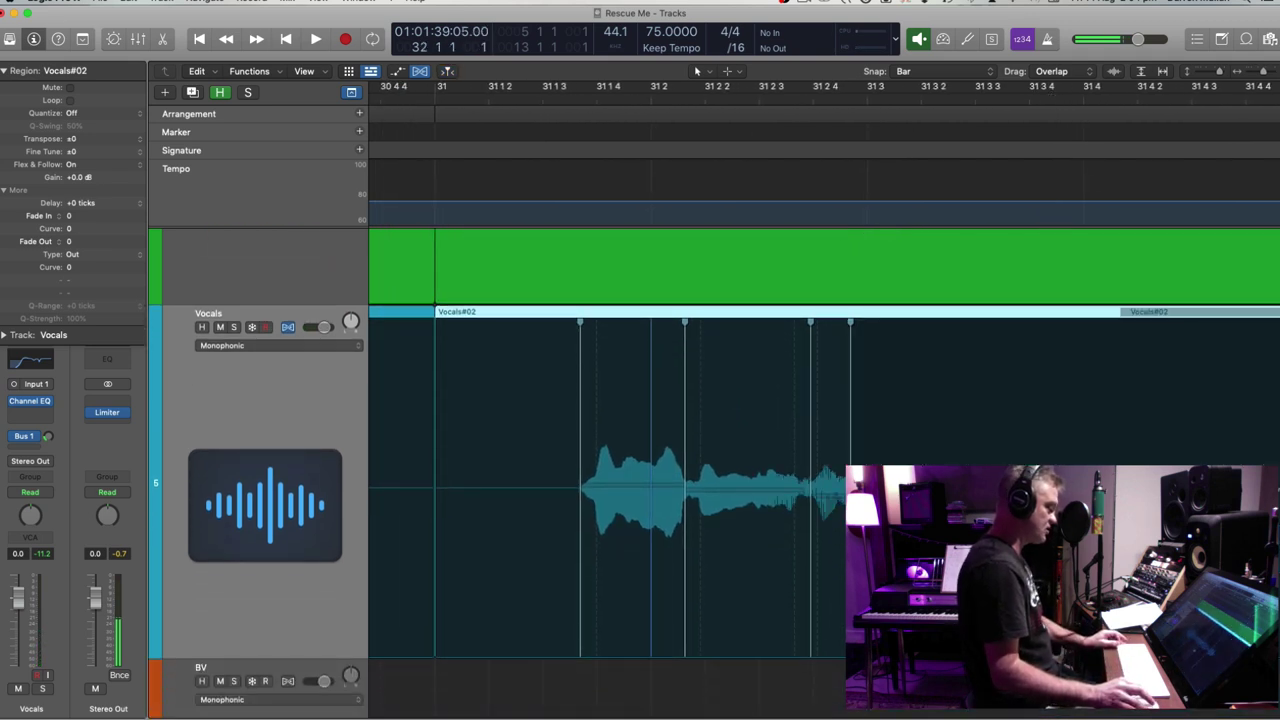
mouse_move(872, 553)
left_mouse_down()
mouse_move(752, 554)
mouse_move(995, 520)
mouse_move(978, 500)
mouse_move(880, 480)
mouse_move(943, 460)
left_mouse_up()
left_click_drag(916, 520, 876, 520)
key("super+Left")
key("super+Left")
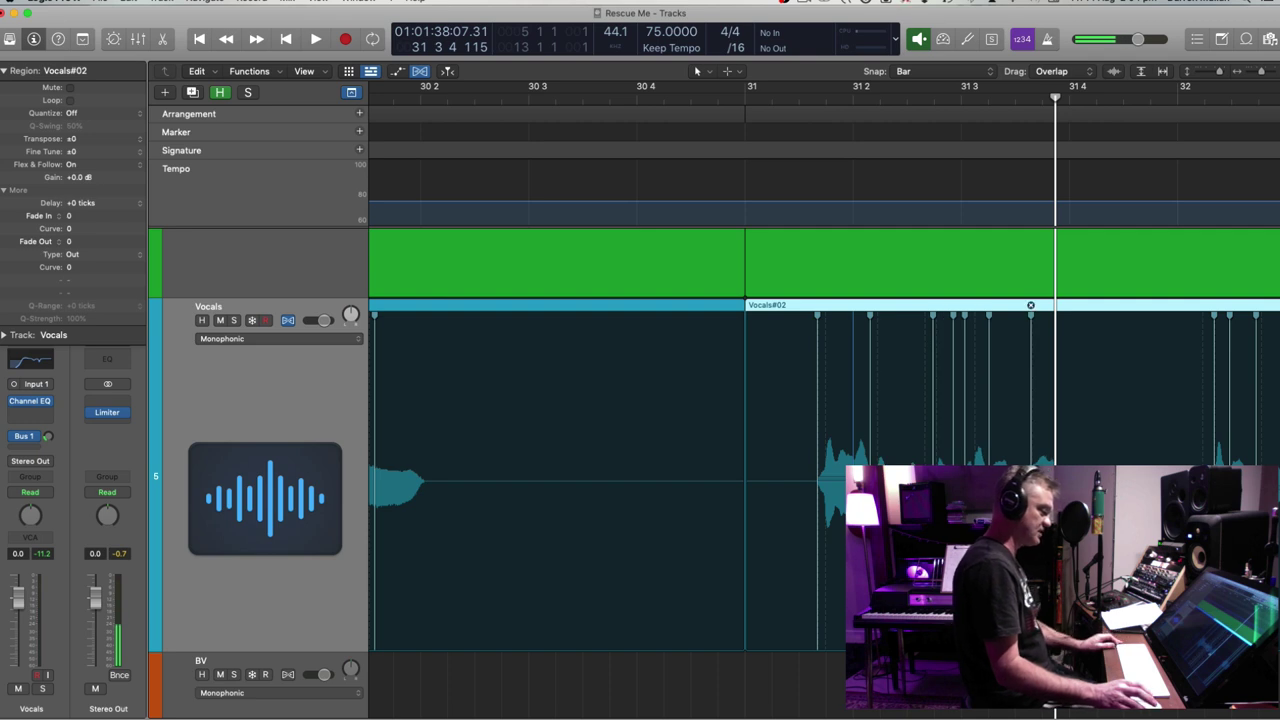
Pull the last flex marker of the first Vocals#02 phrase earlier, to about 31 3 3, and audition the change
mouse_move(1031, 553)
left_mouse_down()
mouse_move(1179, 553)
mouse_move(1025, 553)
left_mouse_up()
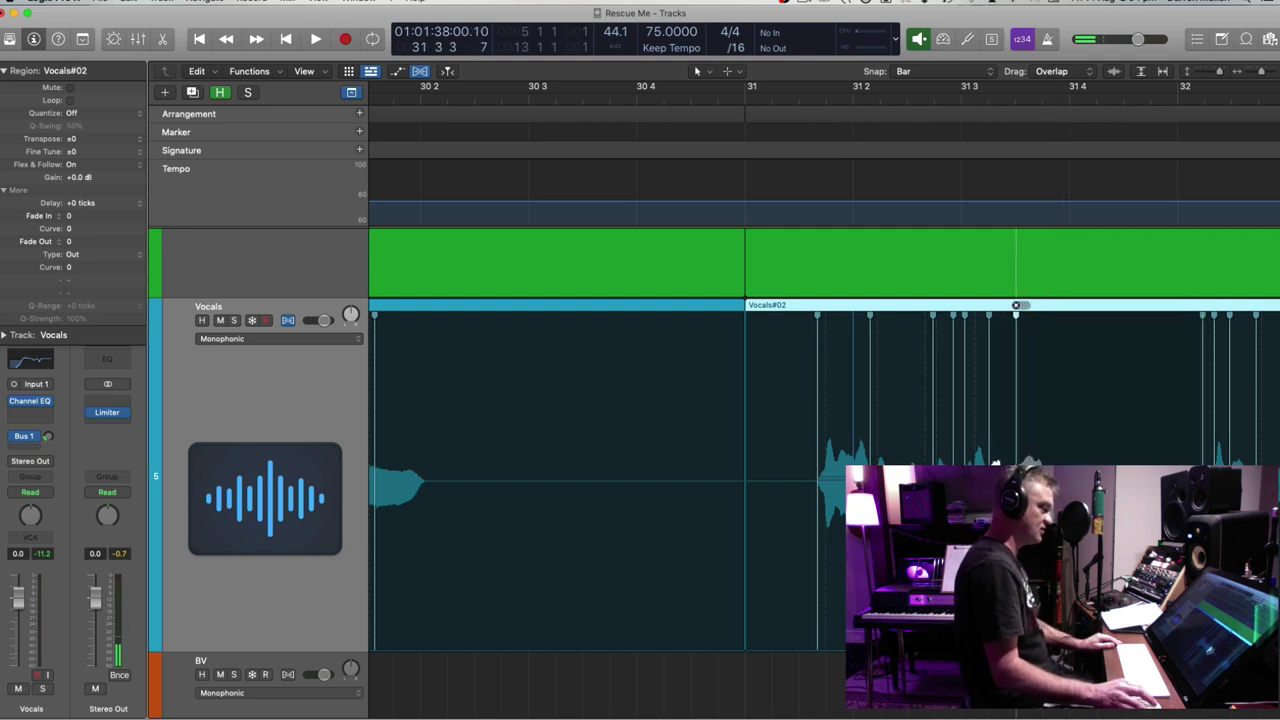
left_click_drag(989, 102, 1016, 97)
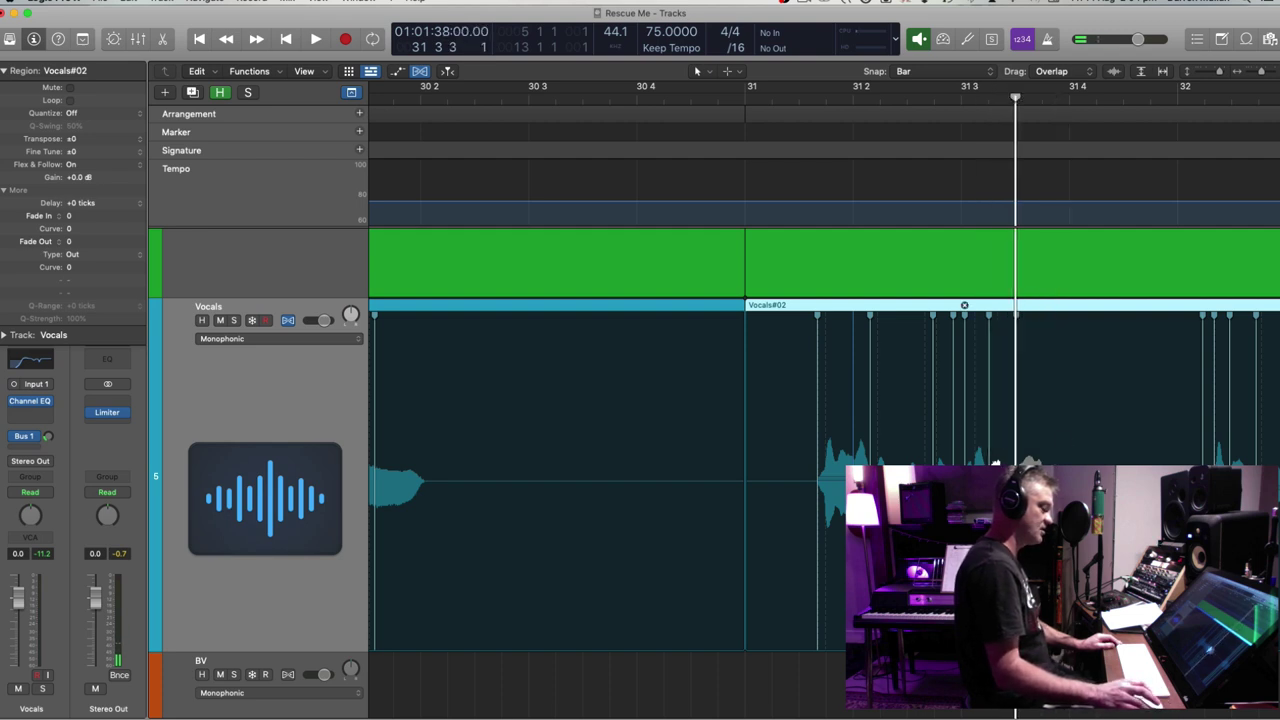
key("space")
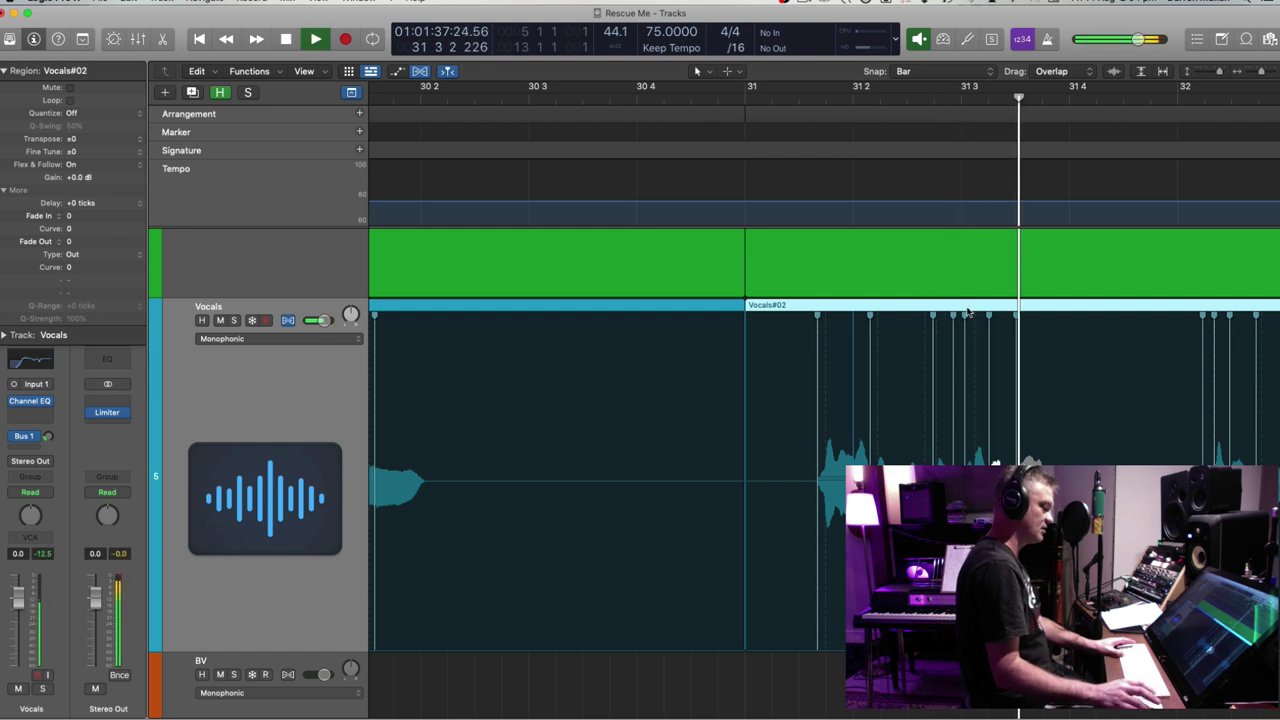
key("space")
Reduce the cluster of Vocals#02 flex markers around beat 3 of bar 31 to a single marker and audition the phrase
mouse_move(963, 397)
left_mouse_down()
mouse_move(940, 396)
mouse_move(965, 395)
left_mouse_up()
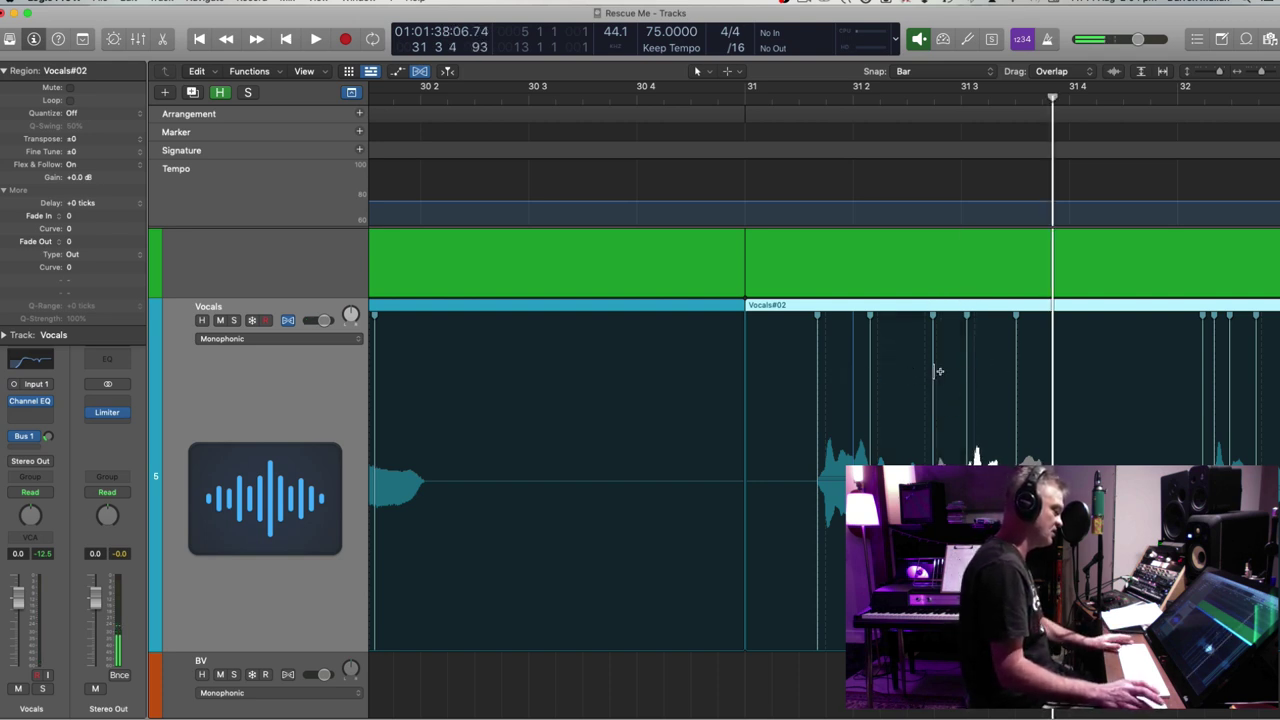
left_click(865, 92)
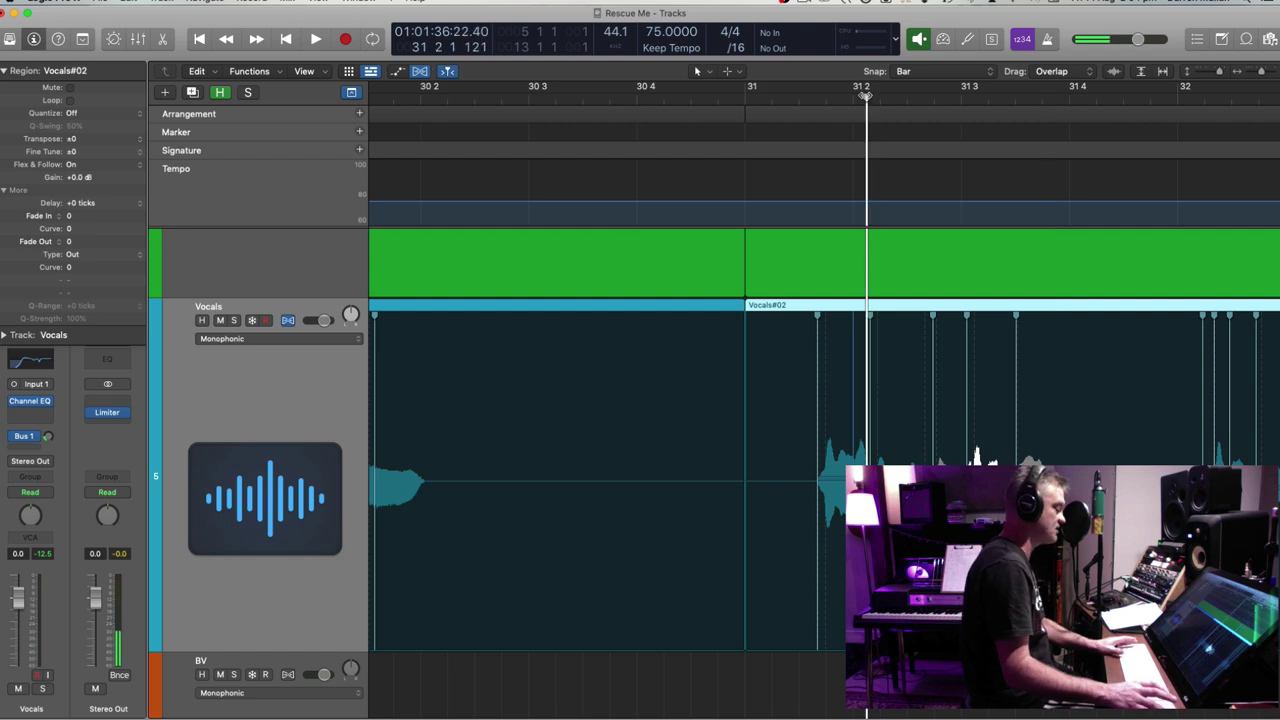
key("space")
key("space")
Nudge the Vocals#02 flex markers just before and at beat 3 of bar 31 slightly earlier and replay the phrase
left_click_drag(966, 398, 930, 401)
left_click(853, 94)
key("space")
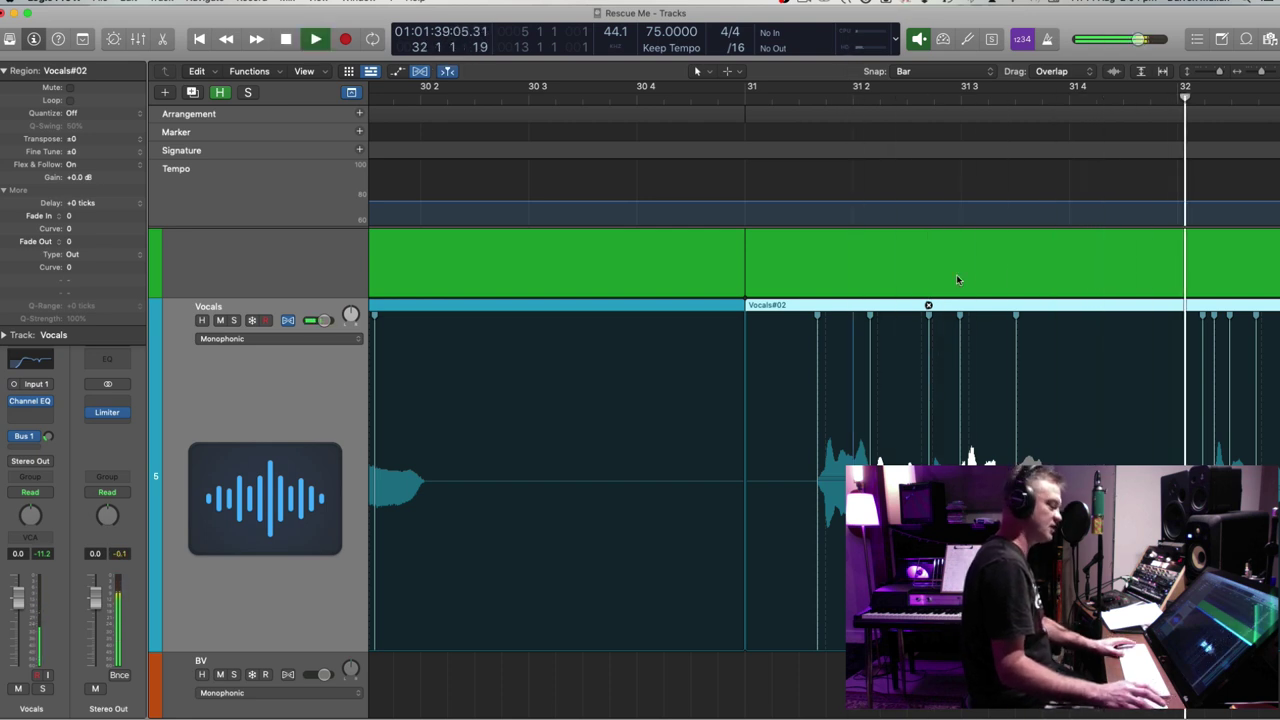
key("space")
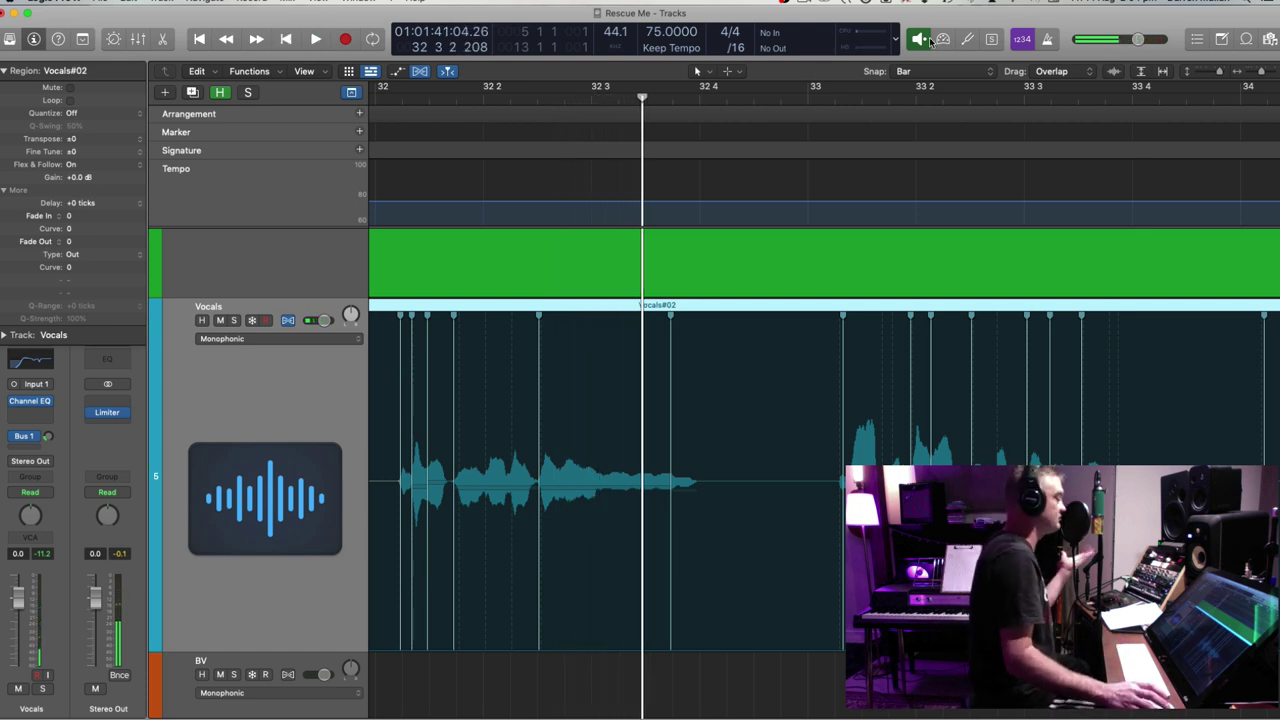
Review the Vocals#02 edits across the wider verse and look over the Vocals track's available flex modes
key("super+Up")
key("super+Up")
key("super+Up")
key("super+Up")
key("super+Up")
key("super+Up")
key("super+Up")
key("super+Up")
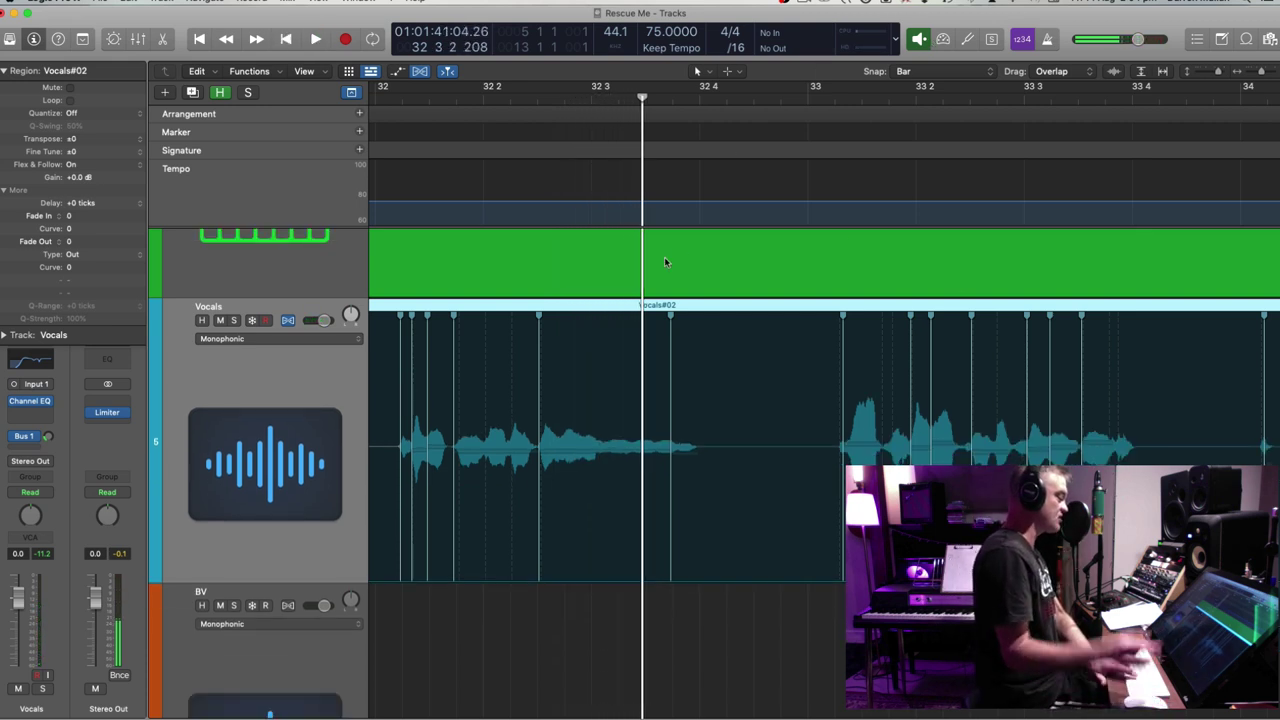
key("super+Up")
key("super+Up")
key("super+Up")
key("super+Up")
key("super+Up")
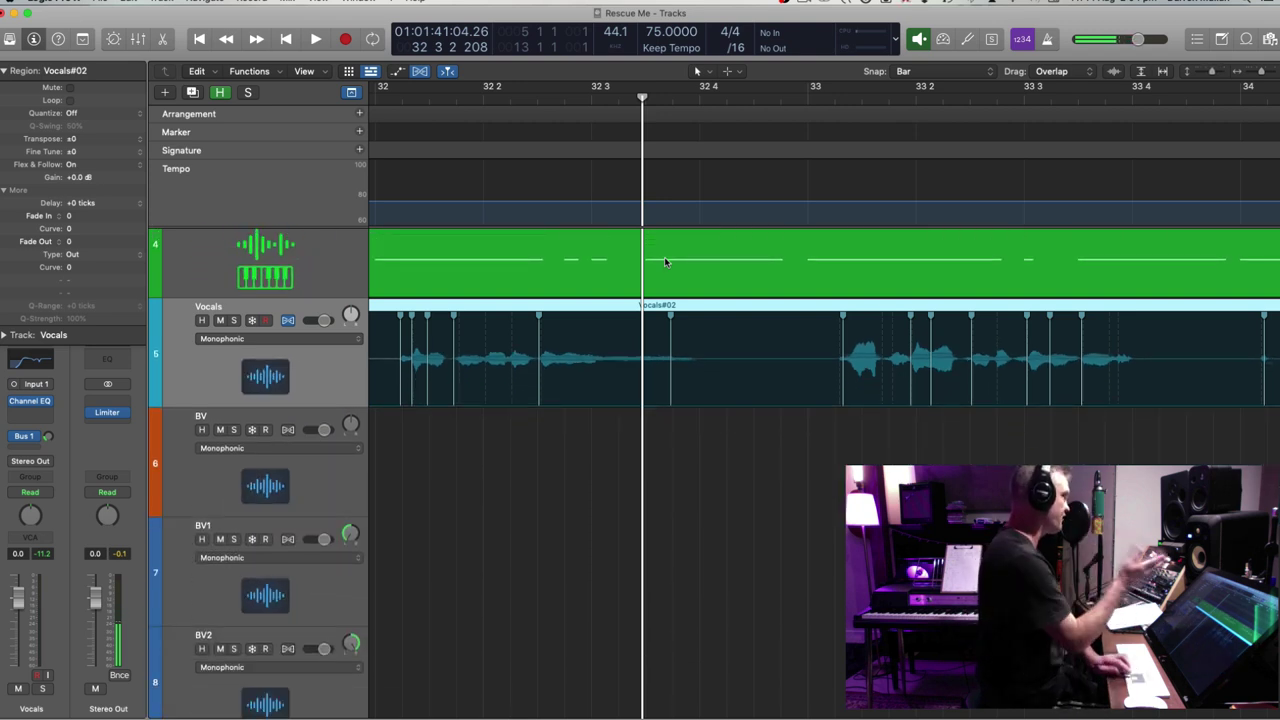
key("super+Up")
key("super+Up")
key("super+Left")
key("super+Left")
key("super+Left")
key("super+Left")
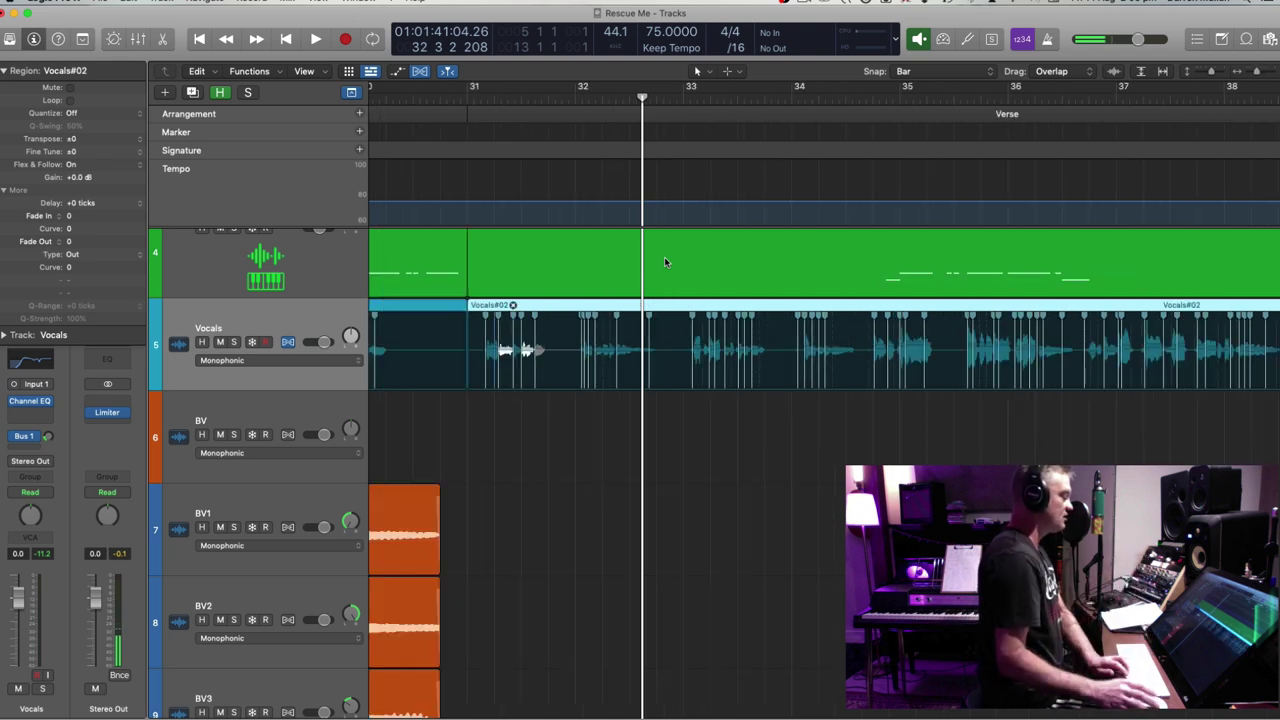
left_click(326, 315)
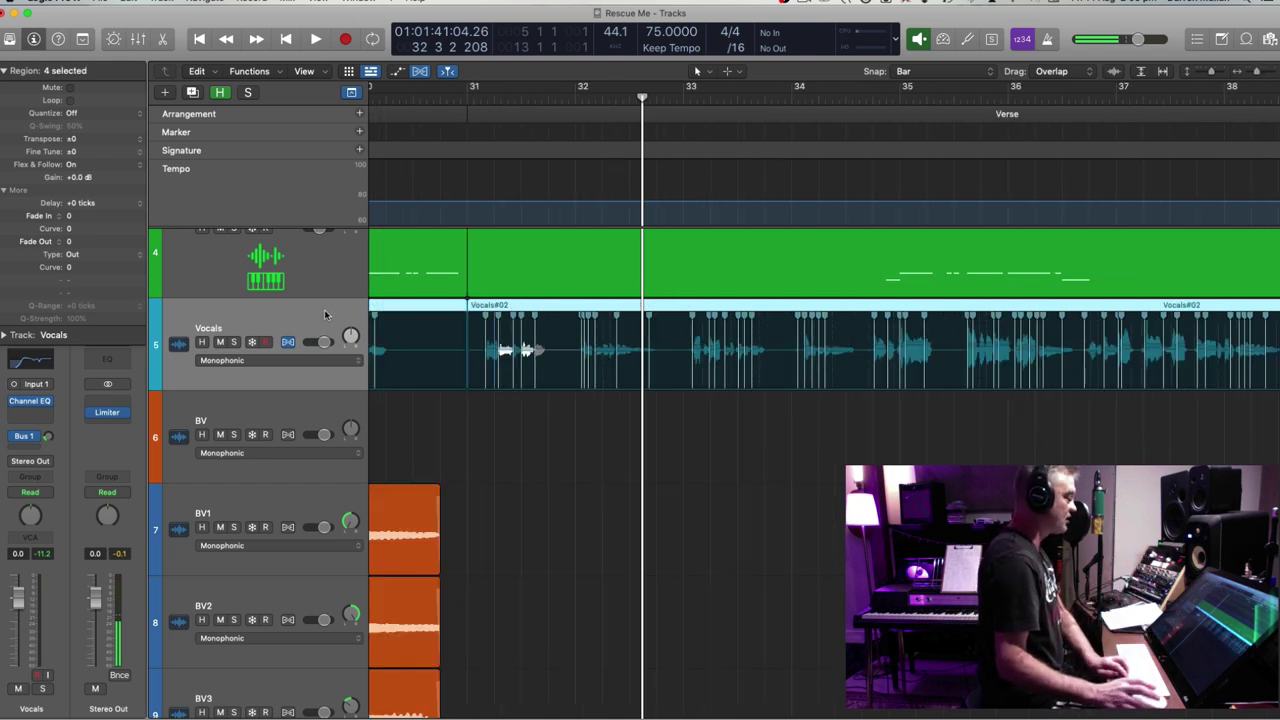
left_click(288, 354)
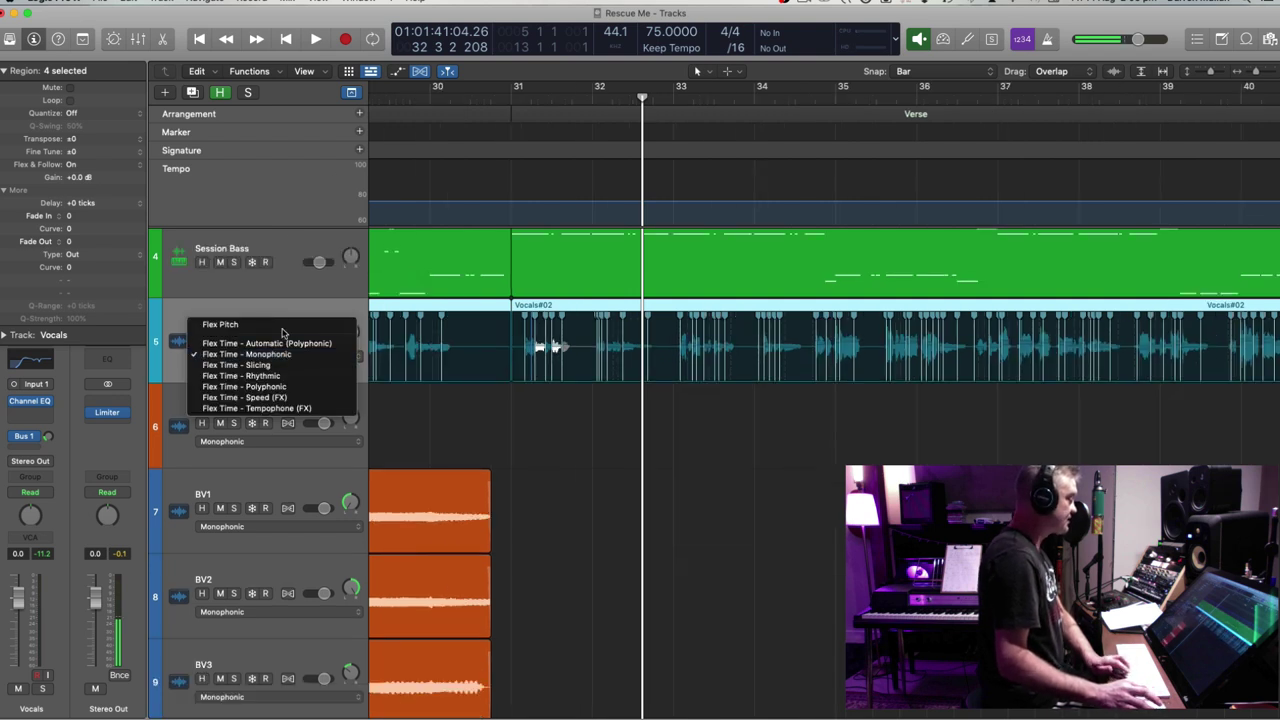
left_click(333, 294)
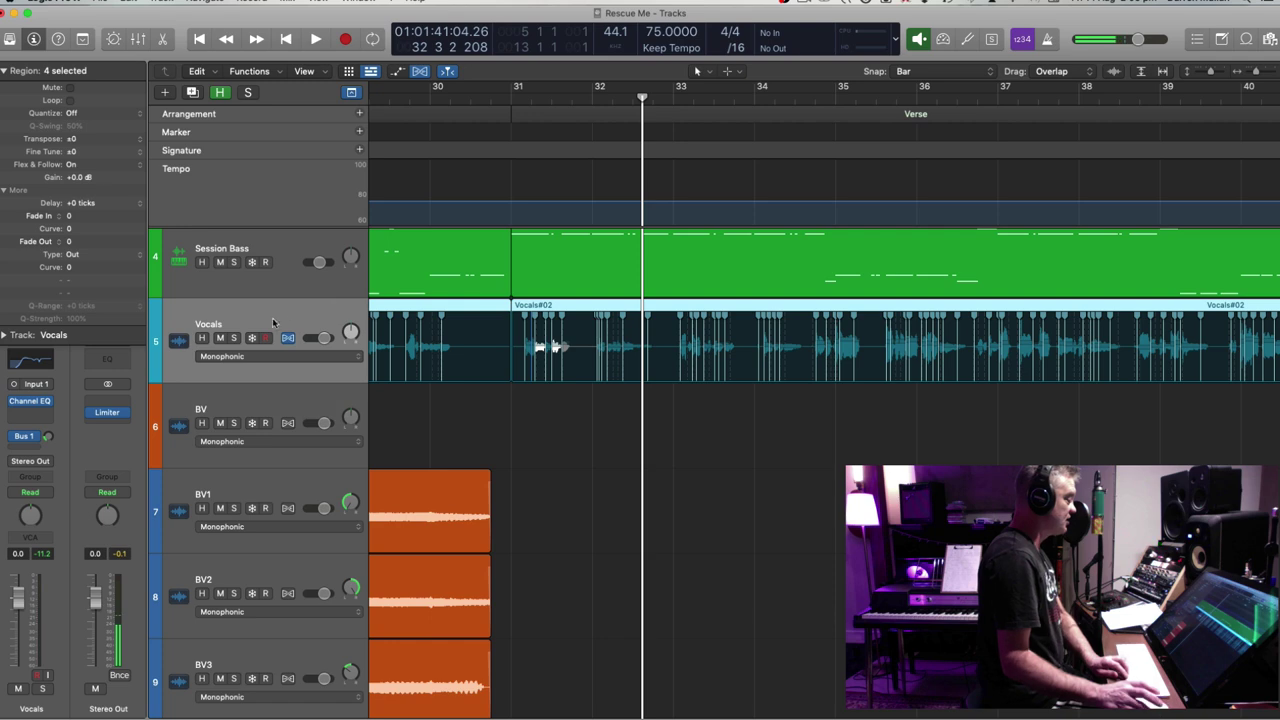
Select the backing vocal tracks BV1 to BV6 together and enable Flex Time - Monophonic on them
key("super+Left")
key("super+Left")
key("super+Left")
key("super+Up")
key("super+Up")
key("super+Up")
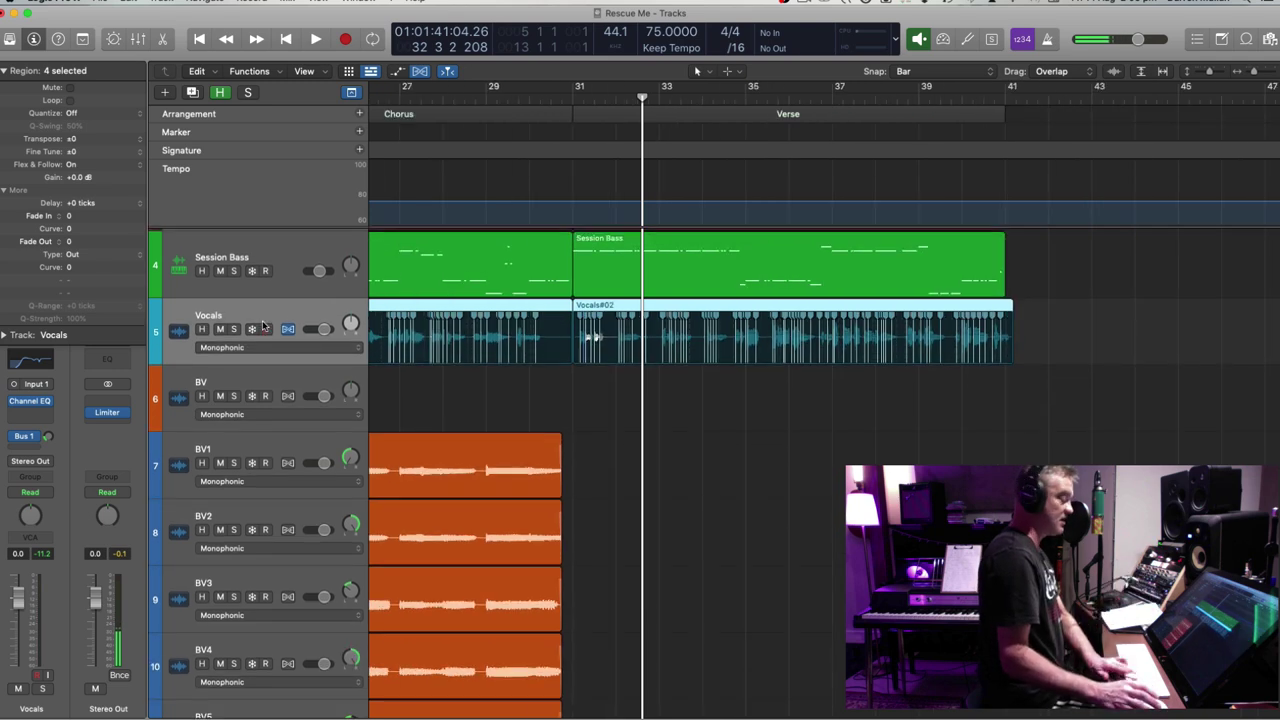
key("super+Right")
key("super+Right")
key("super+Right")
key("super+Up")
key("super+Up")
key("super+Left")
key("super+Left")
key("super+Up")
key("super+Up")
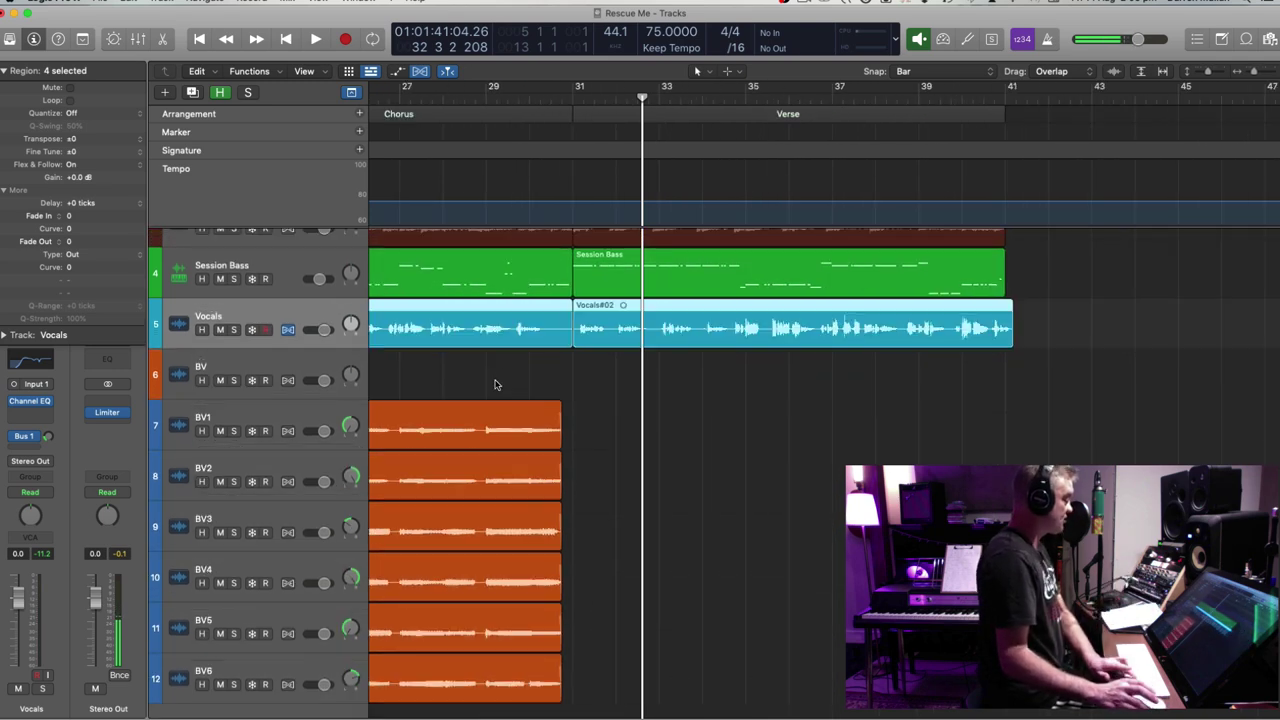
key("super+Left")
key("super+Left")
key("super+Up")
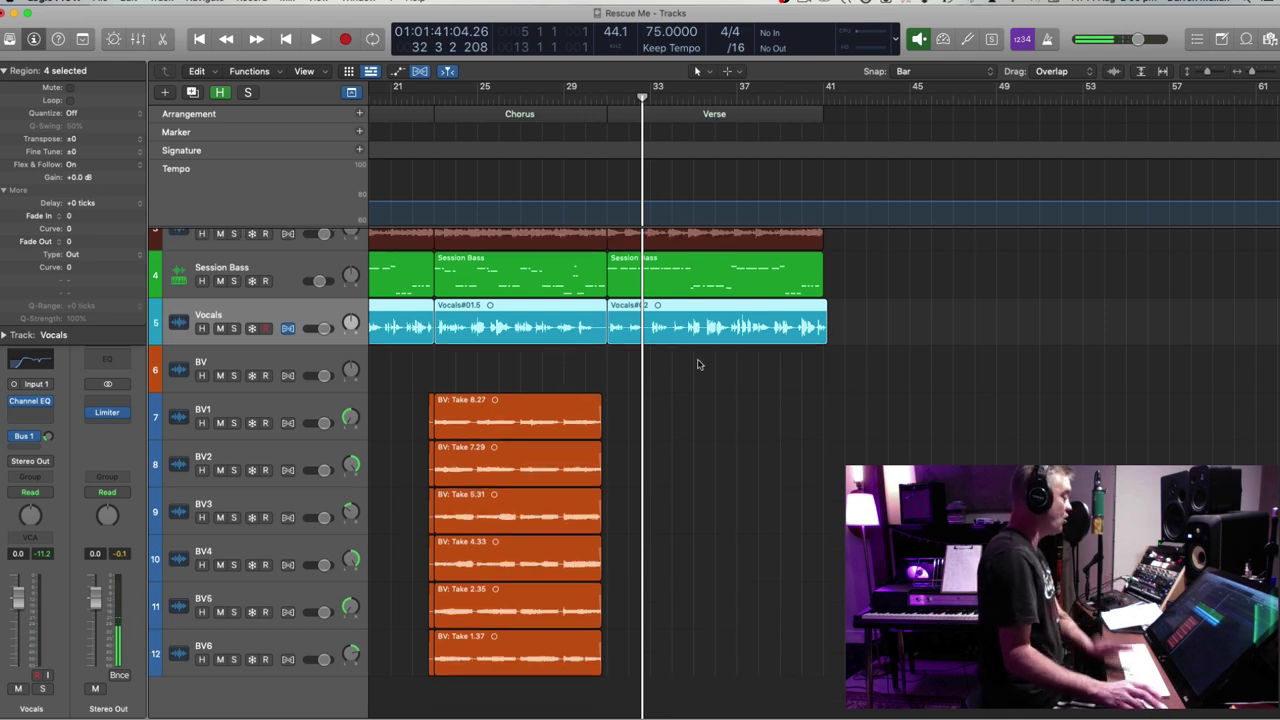
scroll(703, 390, "left", 5)
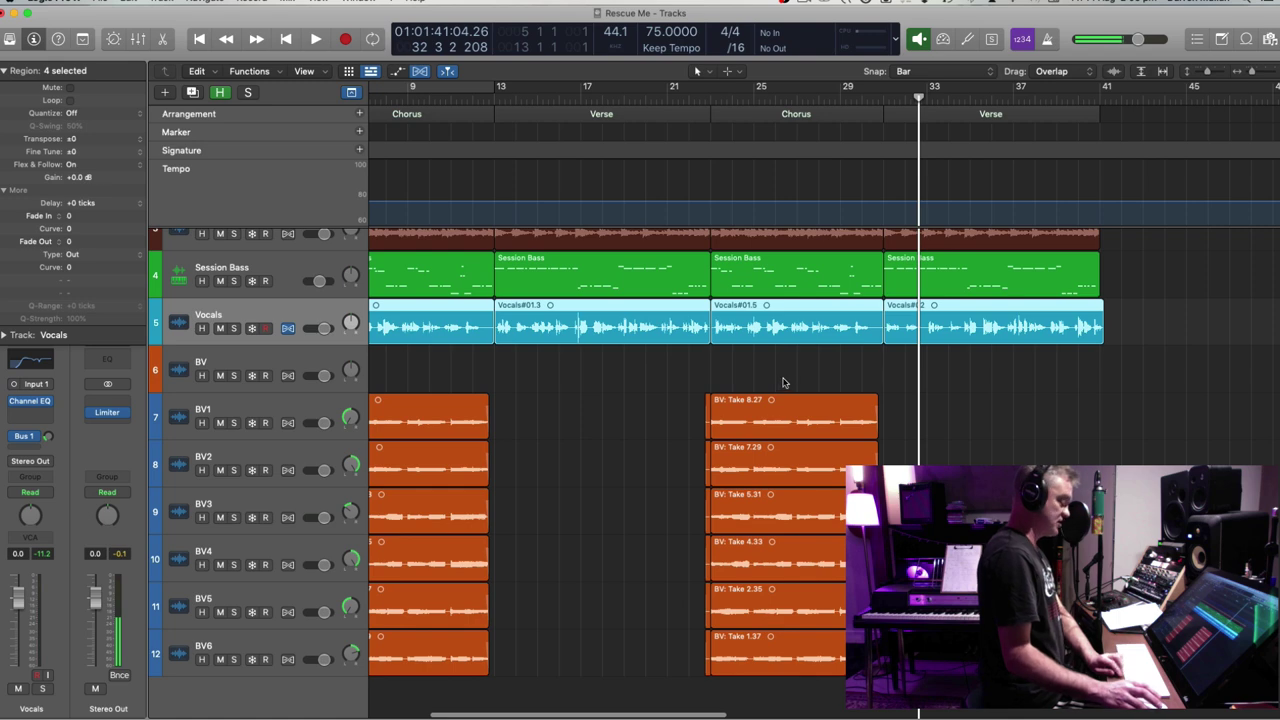
key("super+Left")
key("super+Left")
key("super+Up")
key("super+Up")
left_click(279, 433)
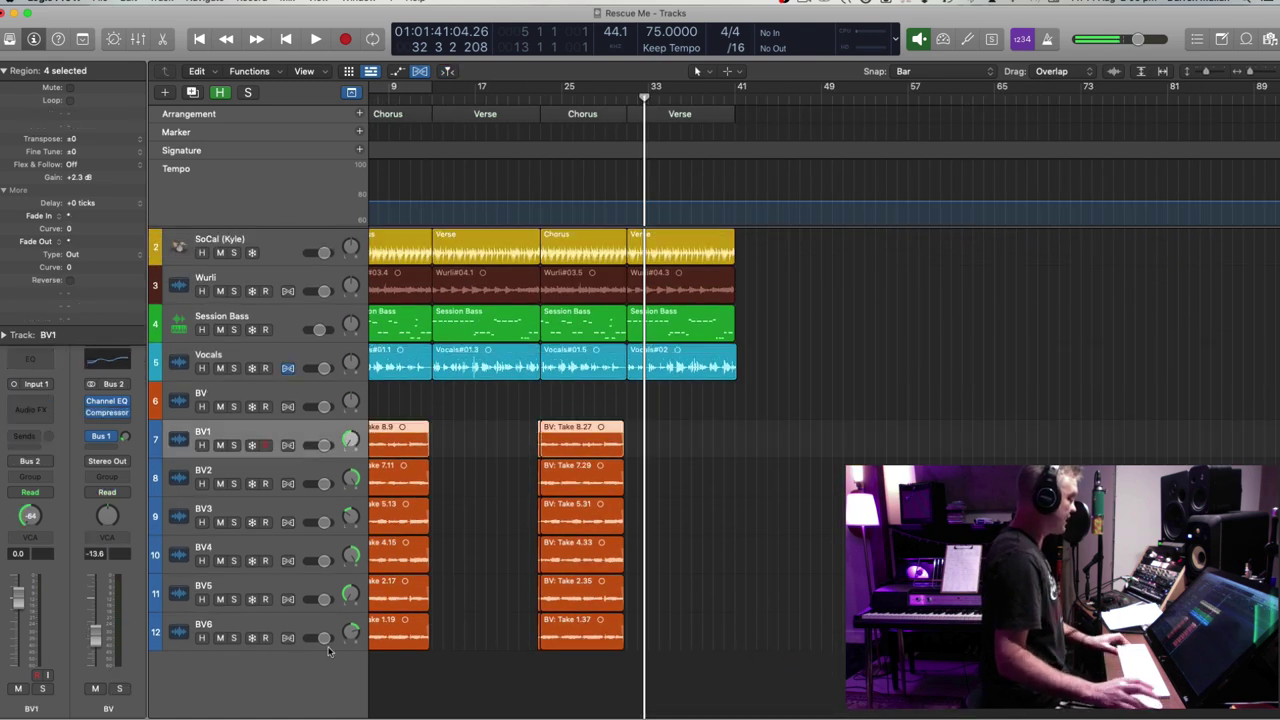
left_click(252, 620, "shift")
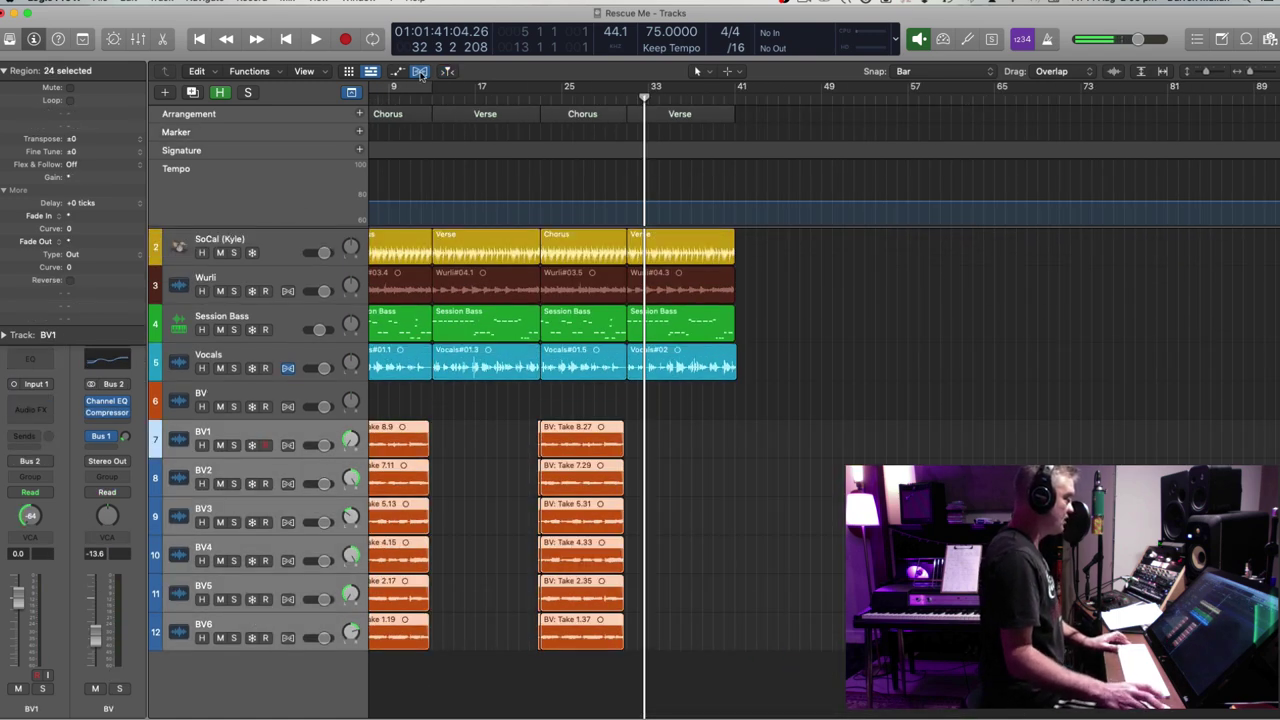
left_click(287, 447)
left_click(256, 468)
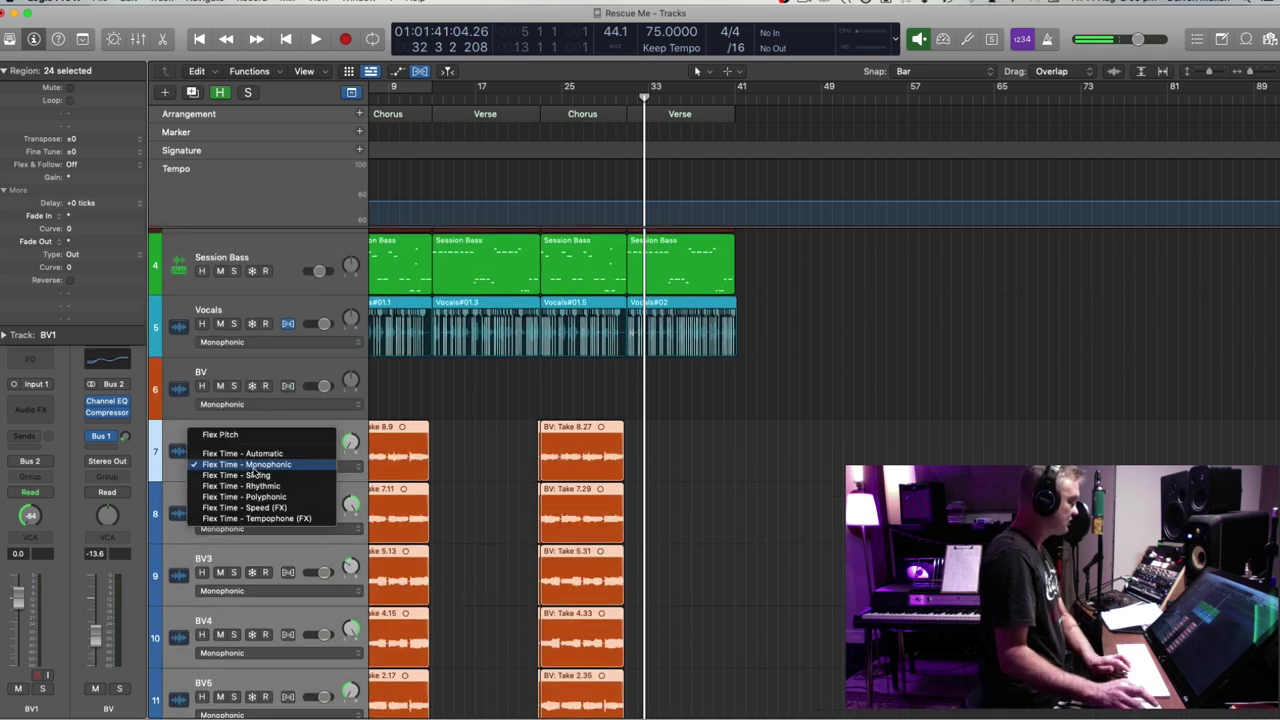
left_click(256, 466)
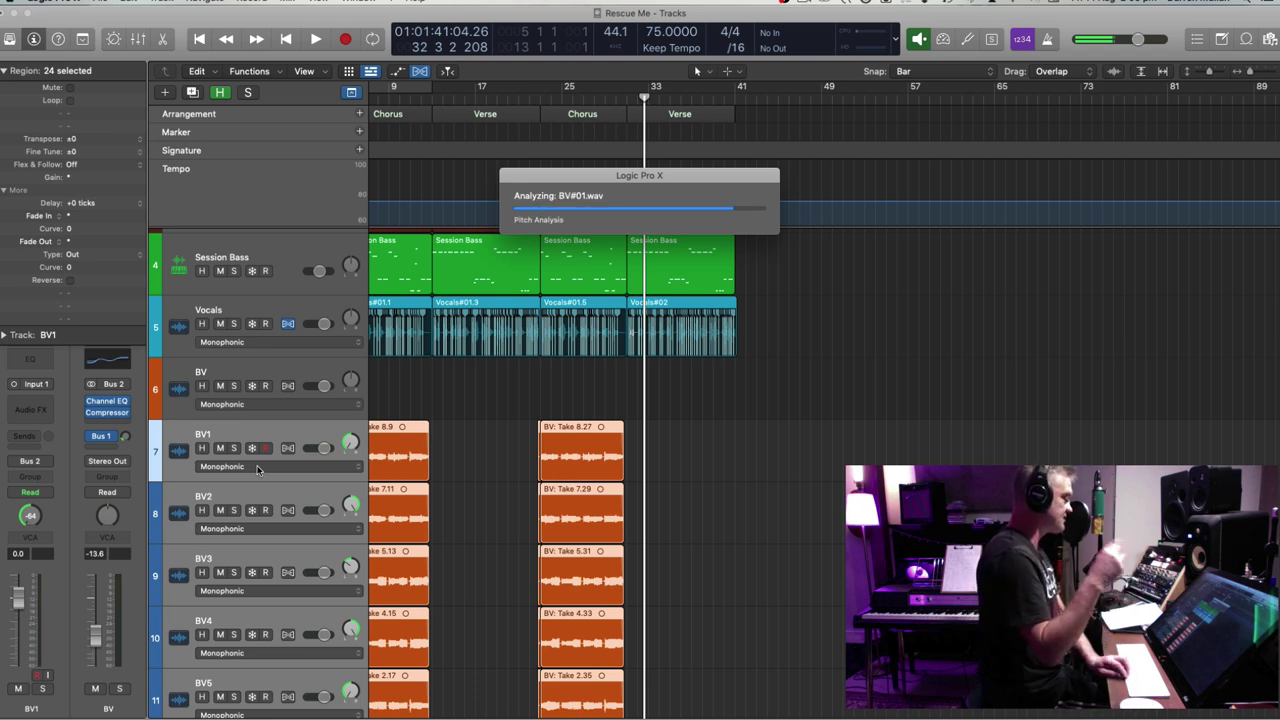
Try to delete the backing vocal regions at the start of the second chorus, and undo the deletion
key("super+Up")
key("super+Right")
key("super+Right")
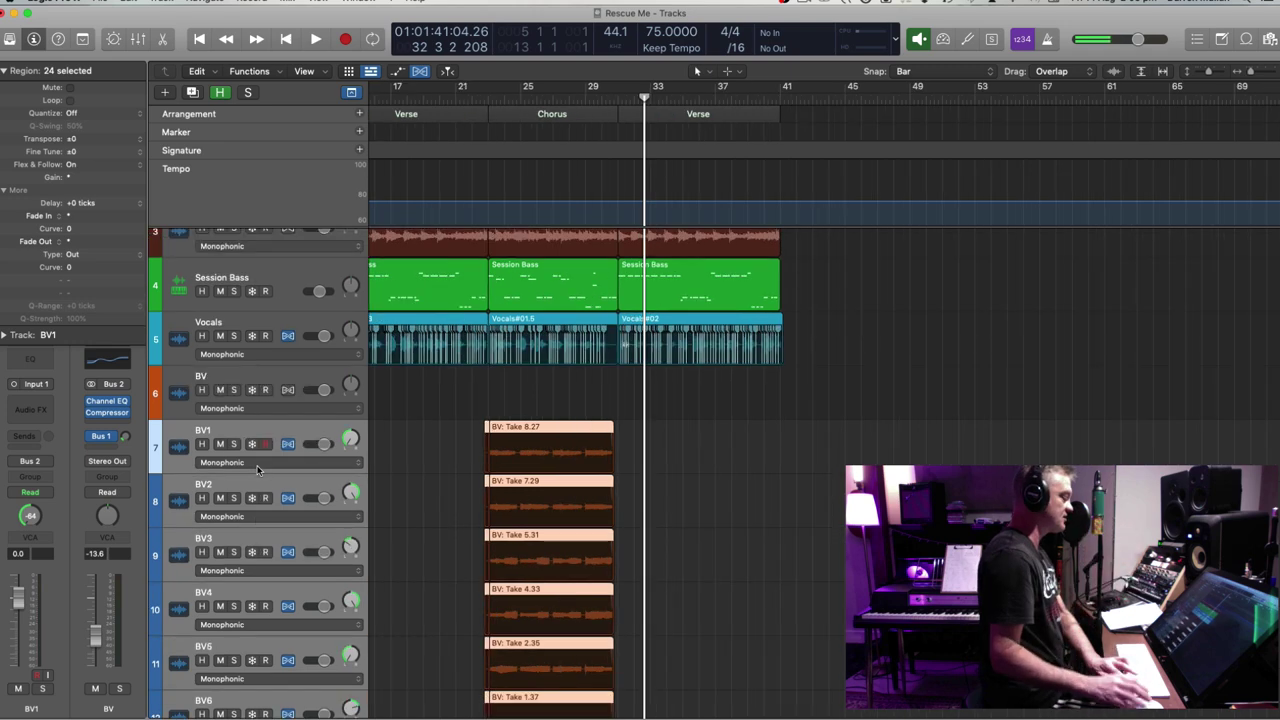
scroll(257, 470, "left", 10)
key("super+Up")
left_click_drag(820, 406, 896, 689)
key("Delete")
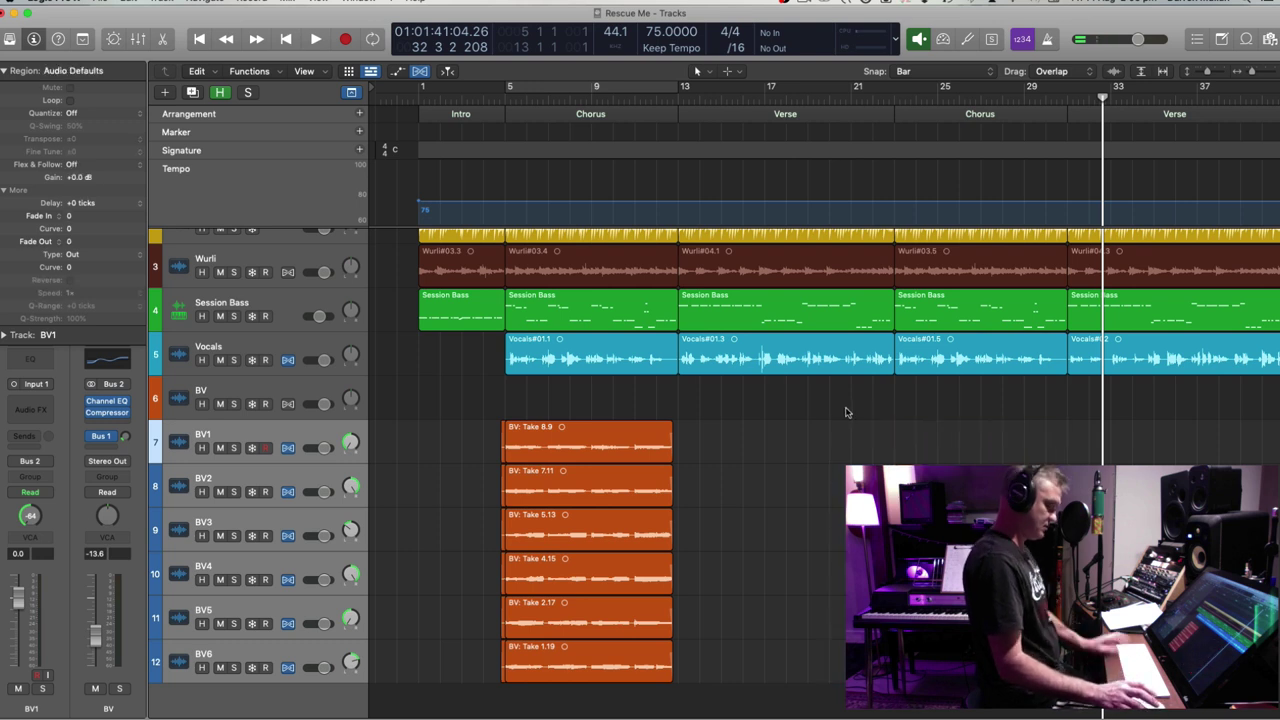
key("space")
key("super+z")
key("space")
Remove the short BV1 to BV6 slices ahead of the second chorus and extend the chorus regions' starts slightly earlier
left_click_drag(855, 428, 893, 670)
key("Delete")
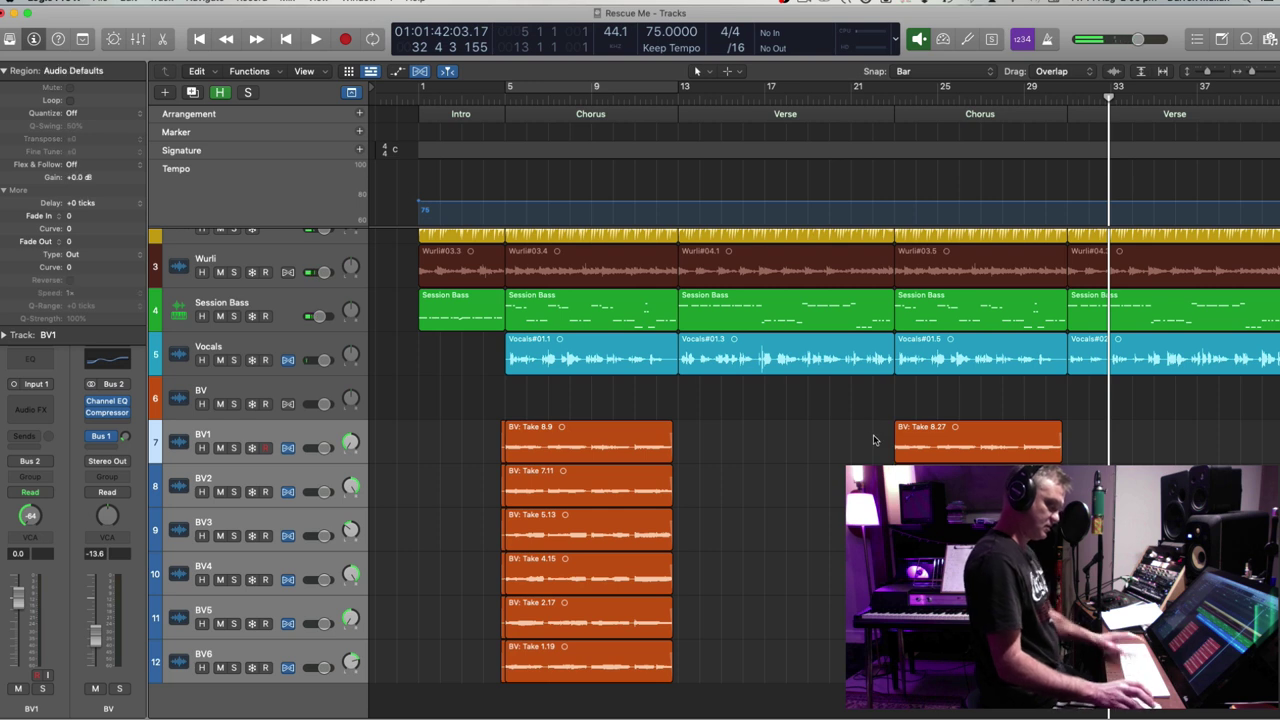
key("super+z")
scroll(873, 440, "down", 1)
left_click_drag(896, 438, 891, 438)
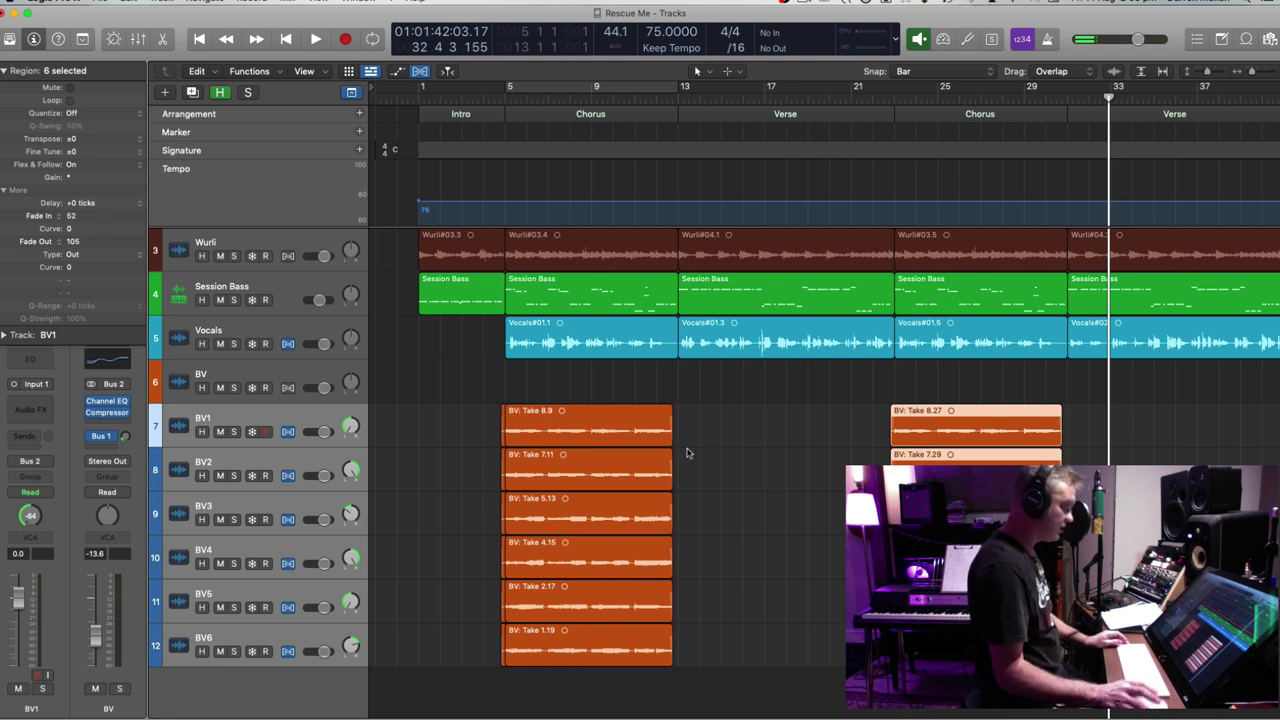
Rewind playback from the second verse to the beginning of the first Chorus section
key("comma")
key("comma")
key("comma")
key("comma")
key("comma")
key("comma")
key("comma")
key("comma")
key("comma")
key("comma")
key("comma")
key("comma")
key("comma")
key("comma")
key("comma")
key("comma")
key("comma")
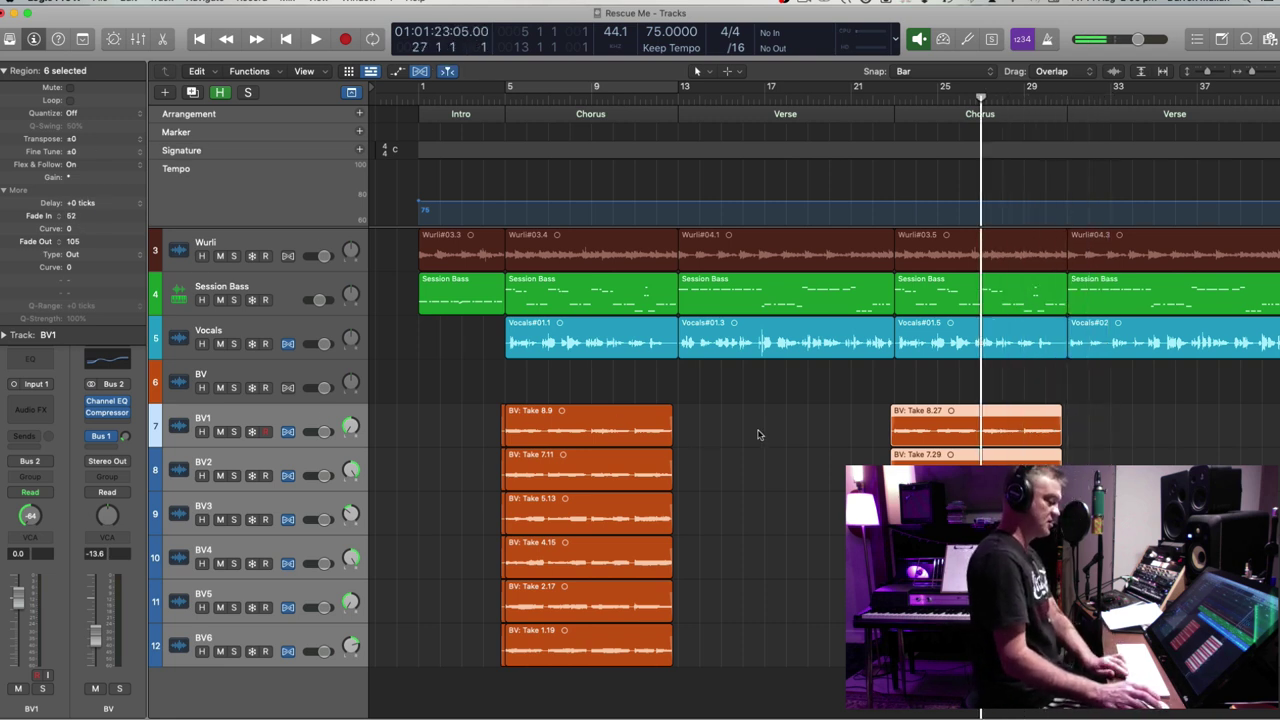
key("comma")
key("comma")
key("comma")
key("comma")
key("comma")
key("comma")
key("comma")
key("comma")
key("comma")
key("comma")
key("comma")
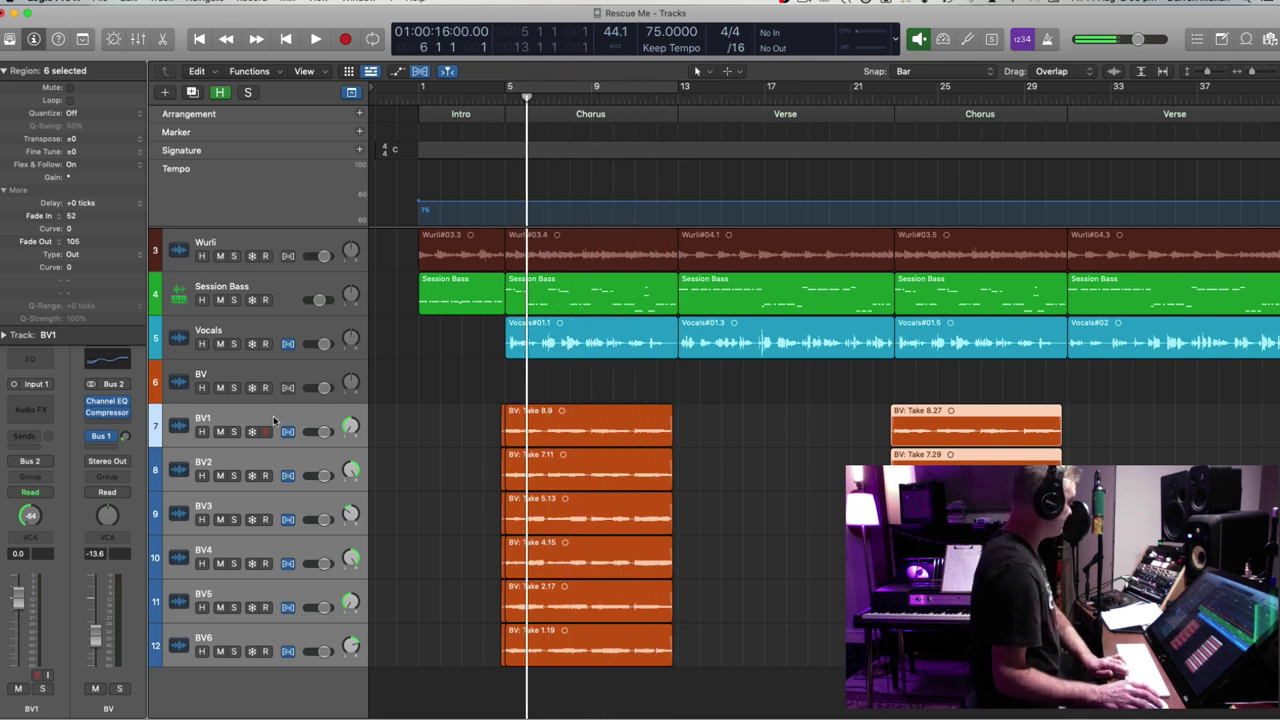
Select the Wurli track and enable Flex Time - Monophonic on it
scroll(307, 347, "up", 2)
left_click(306, 352)
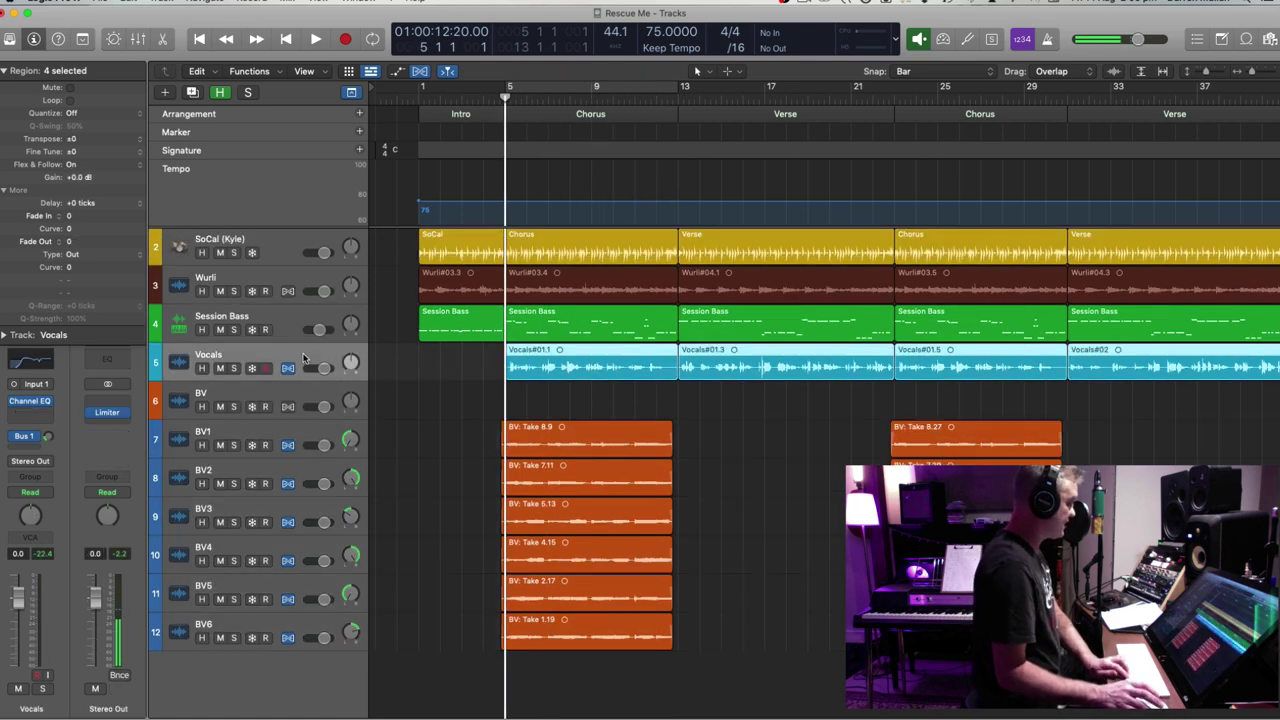
left_click(298, 283)
key("super+Down")
key("super+Down")
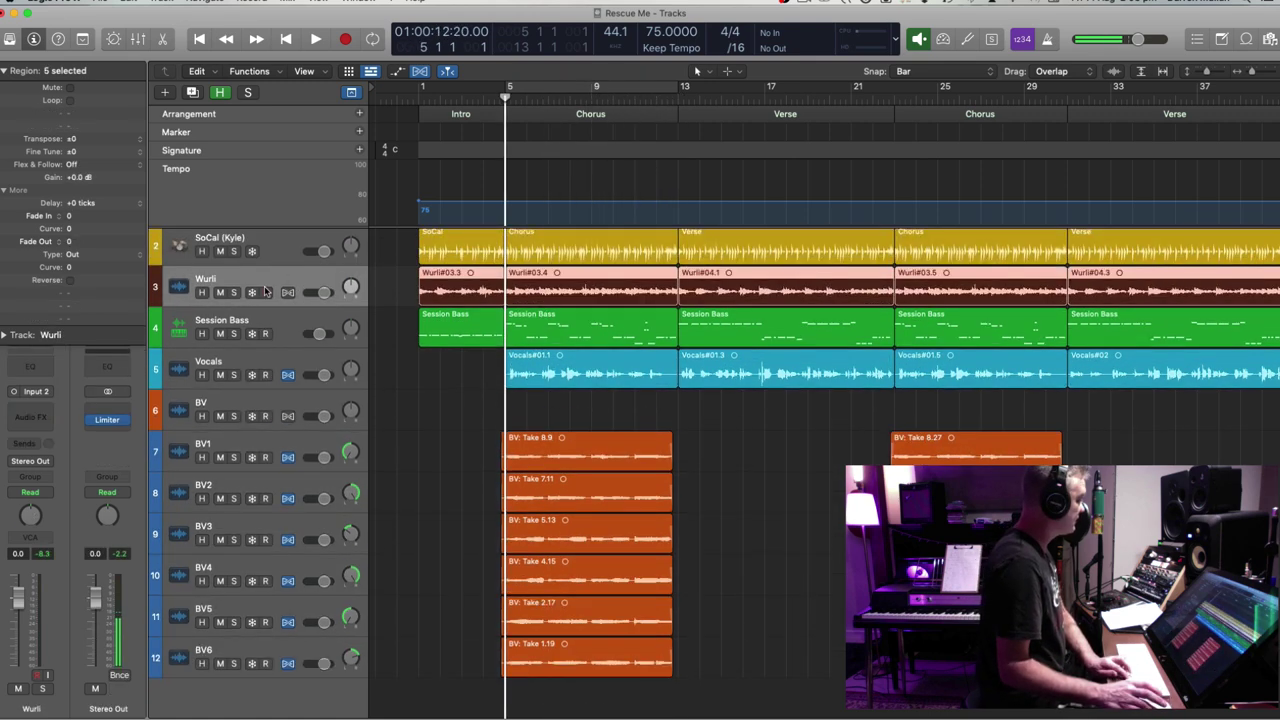
key("super+Down")
left_click(265, 318)
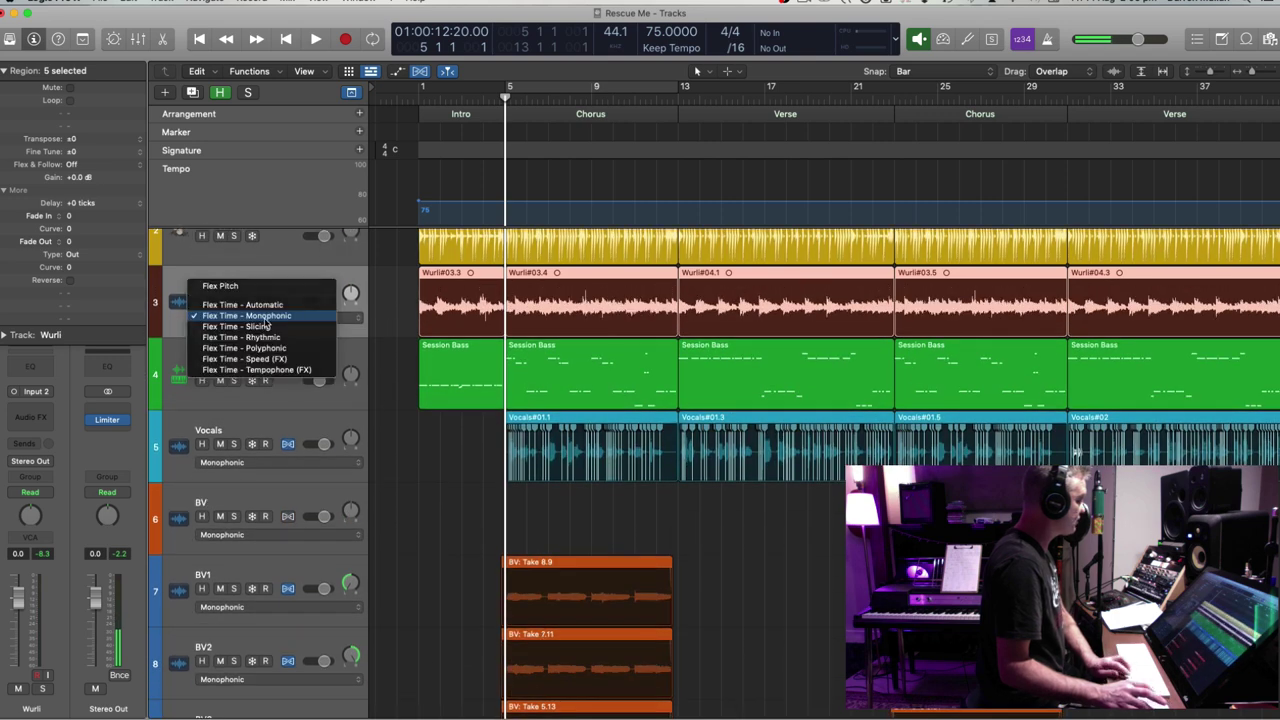
left_click(265, 320)
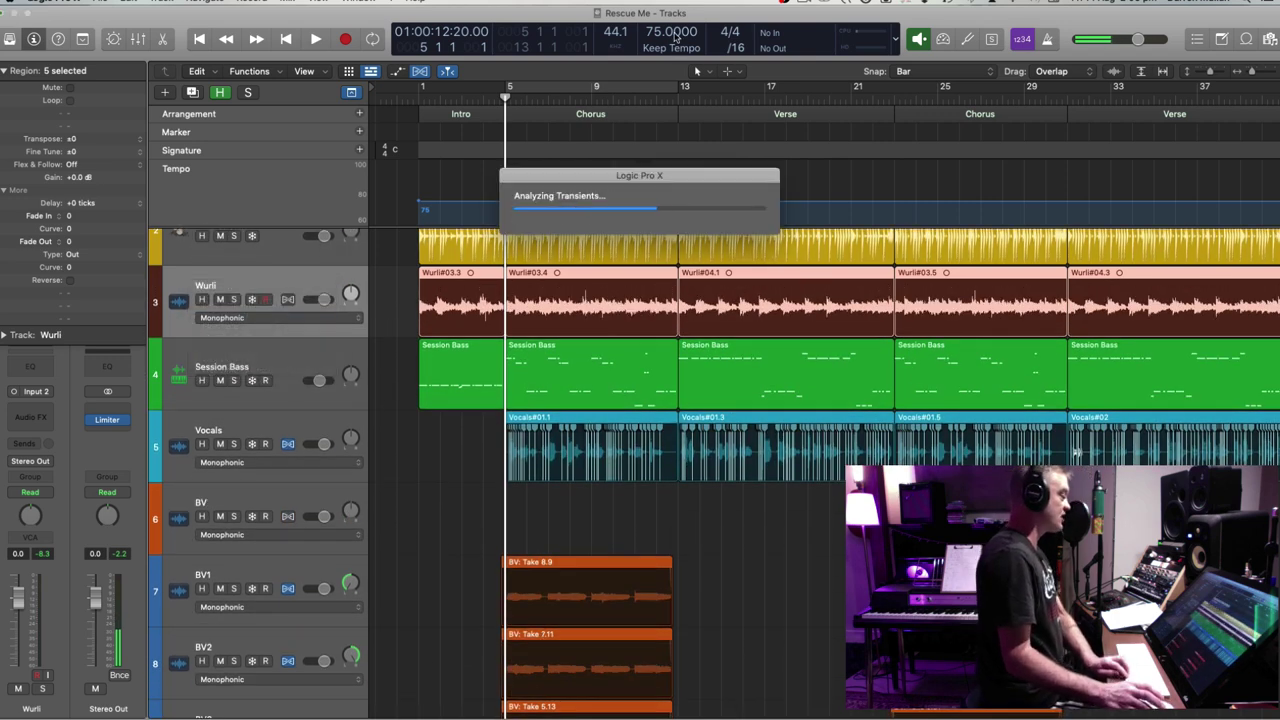
Set the project tempo to 80 BPM
key("super+Up")
key("super+Up")
key("super+Up")
key("super+Up")
key("super+Up")
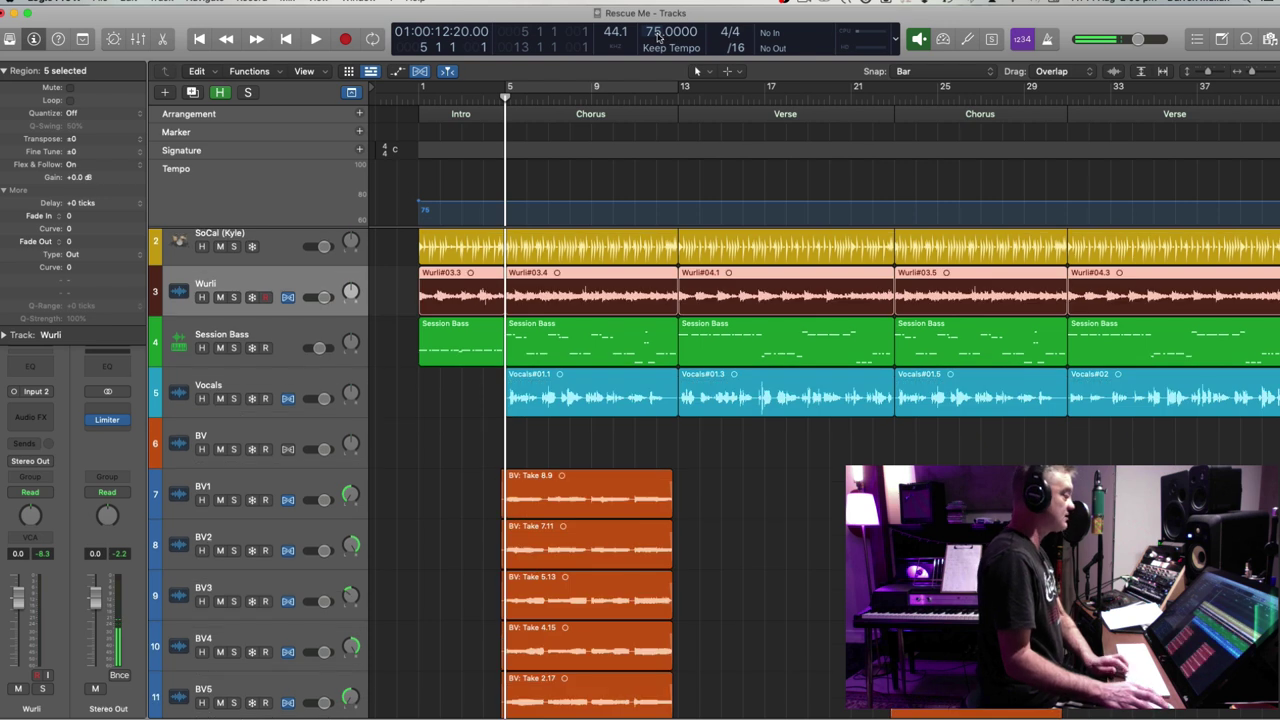
double_click(658, 35)
type("80")
key("Return")
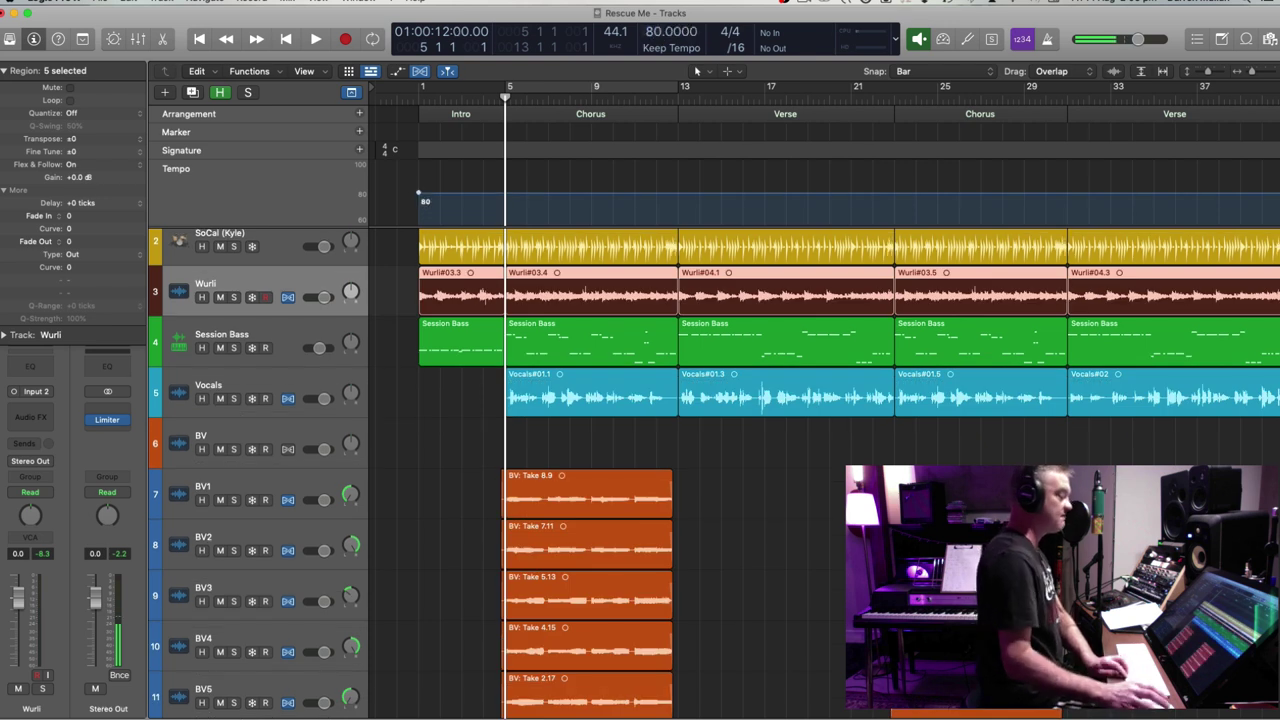
Clear the region selection and play the arrangement from bar 4 into the first chorus to check the new tempo
left_click(584, 438)
key("comma")
key("space")
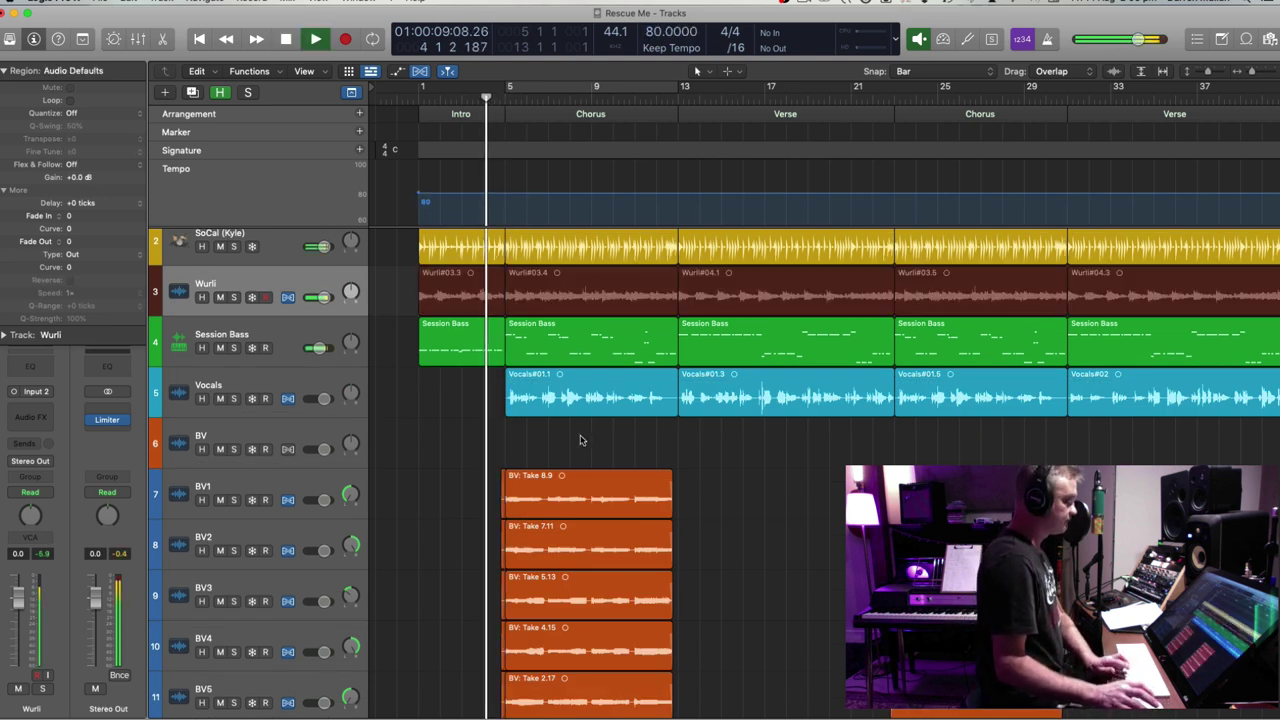
key("super+Up")
key("super+Right")
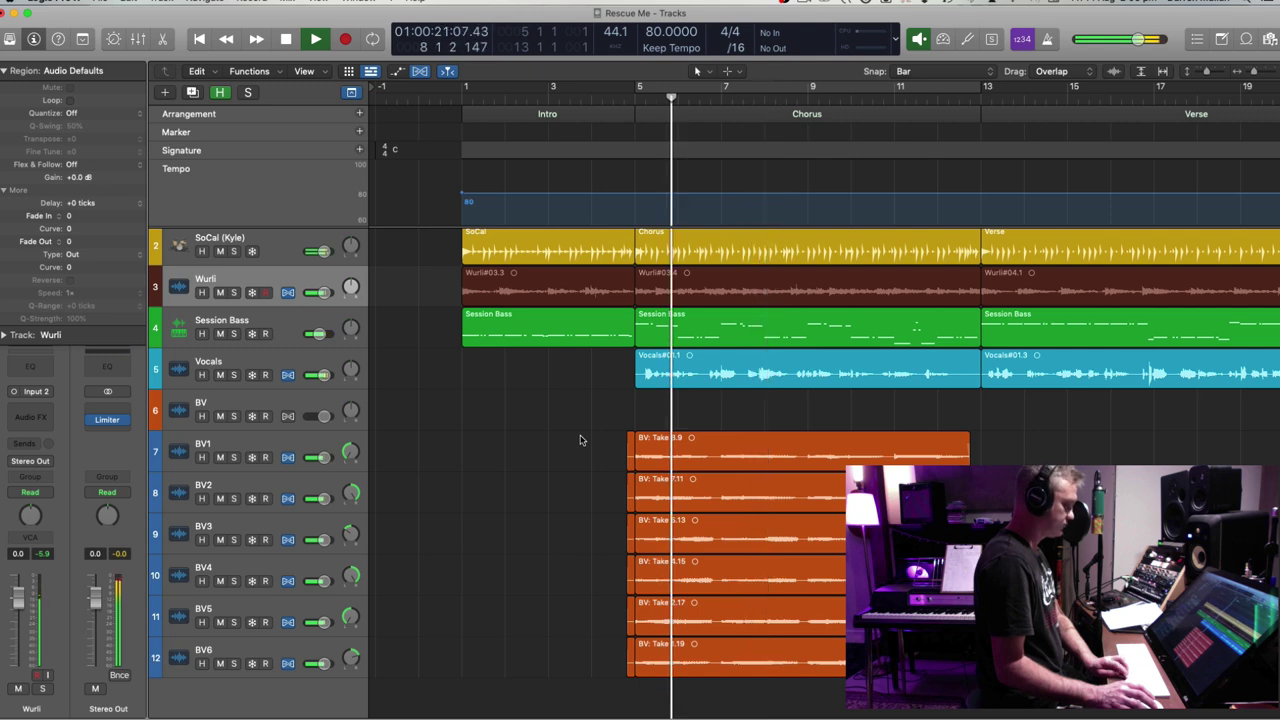
Stop playback and select all BV1 to BV6 background vocal regions in both choruses
key("super+Left")
key("super+Up")
key("space")
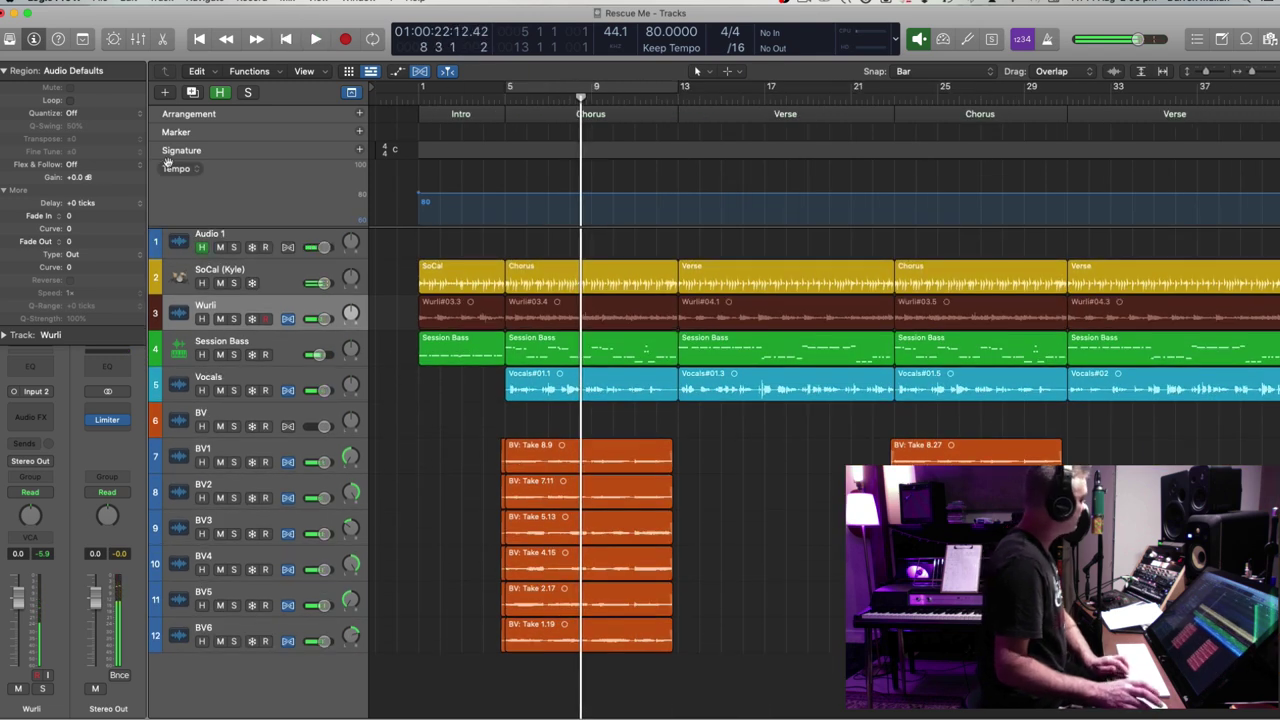
left_click_drag(422, 440, 976, 692)
key("super+Left")
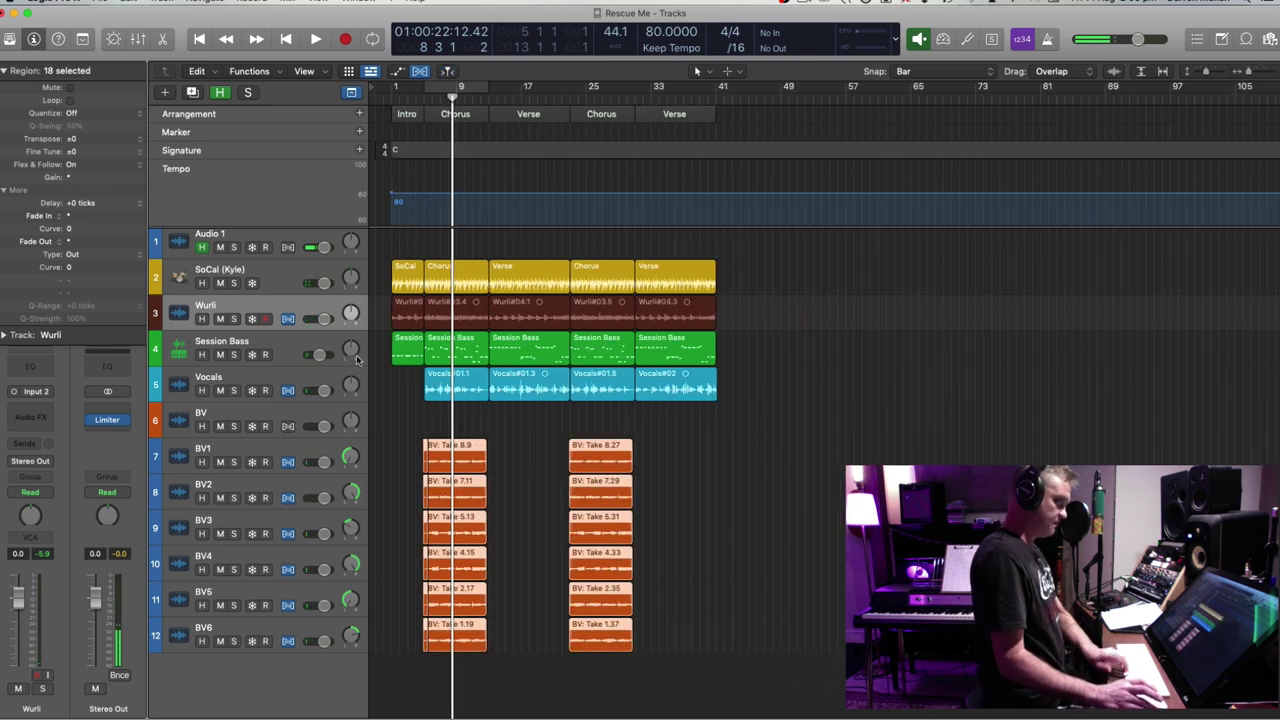
Select the Wurli and Vocals tracks together with the BV1 to BV6 background vocal tracks
left_click(320, 308)
left_click(285, 376, "shift")
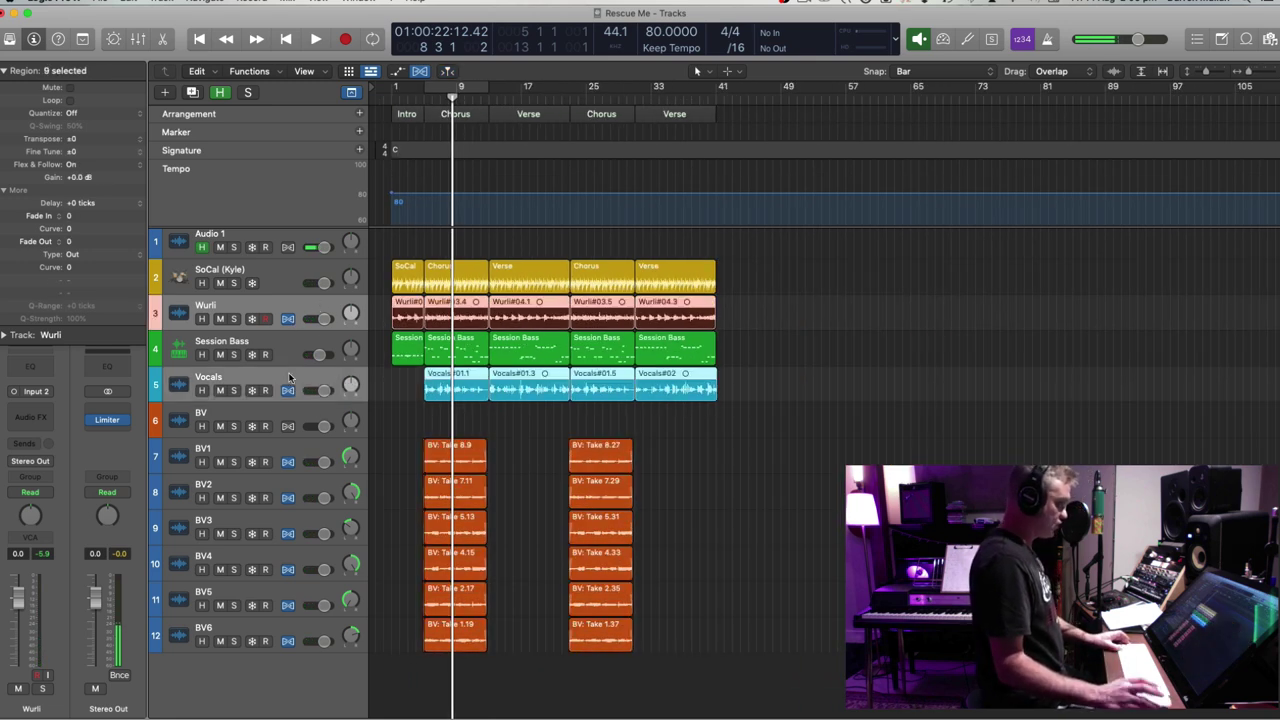
left_click_drag(385, 448, 781, 652)
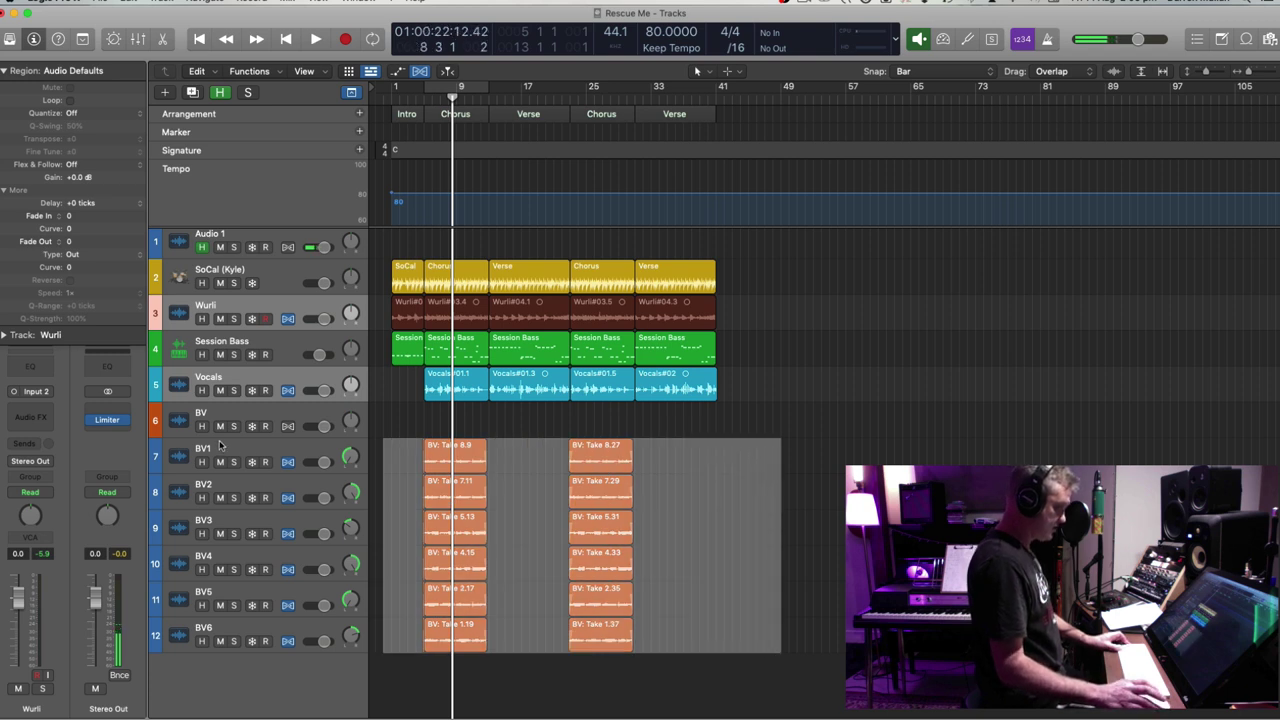
left_click(293, 451, "super")
left_click(296, 486, "super")
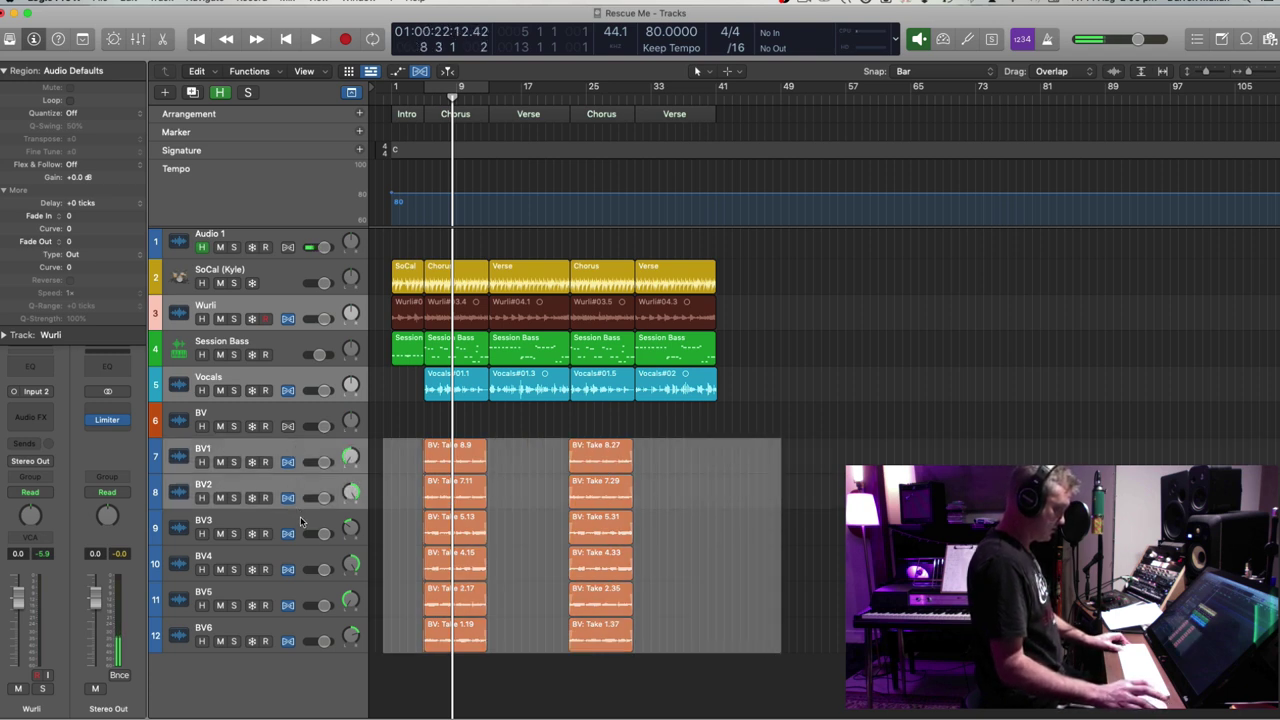
left_click(301, 522, "super")
left_click(302, 558, "super")
left_click(303, 595, "super")
left_click(305, 630, "super")
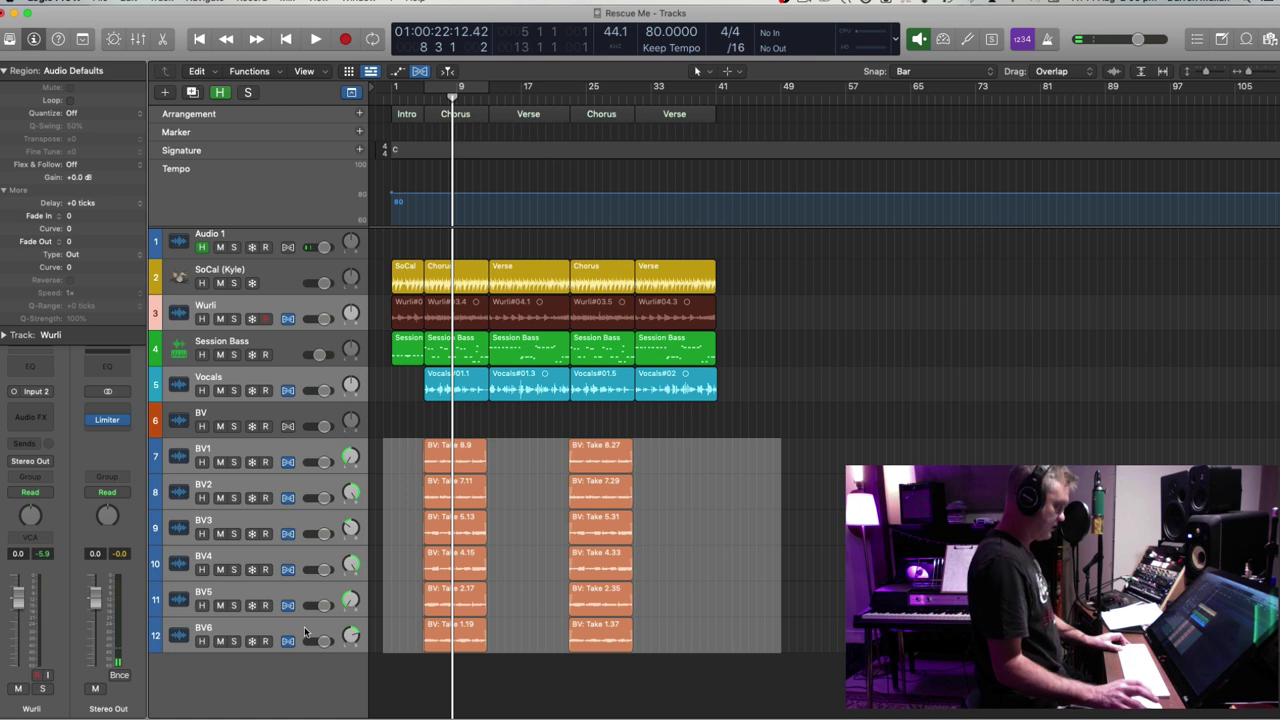
Select every region from the Wurli track down to BV6, excluding the drums, and transpose them by -3 semitones
left_click_drag(757, 389, 474, 597)
left_click_drag(755, 312, 352, 638)
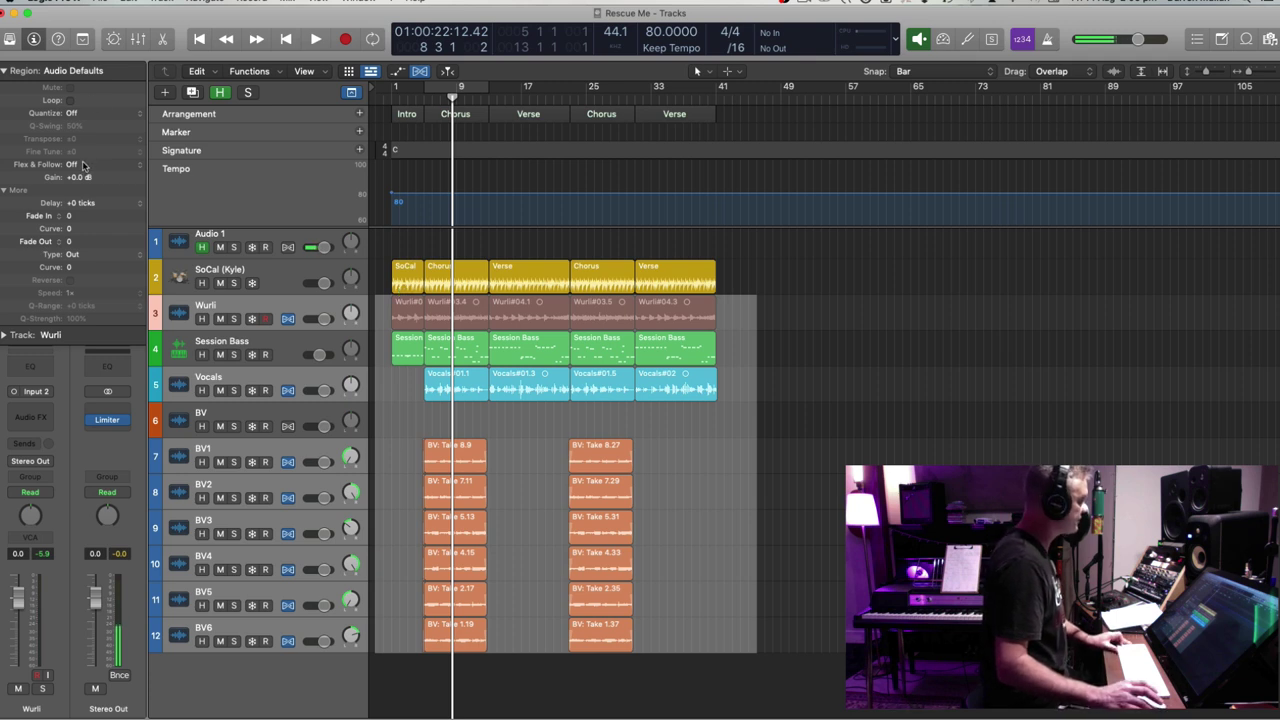
left_click_drag(757, 298, 392, 700)
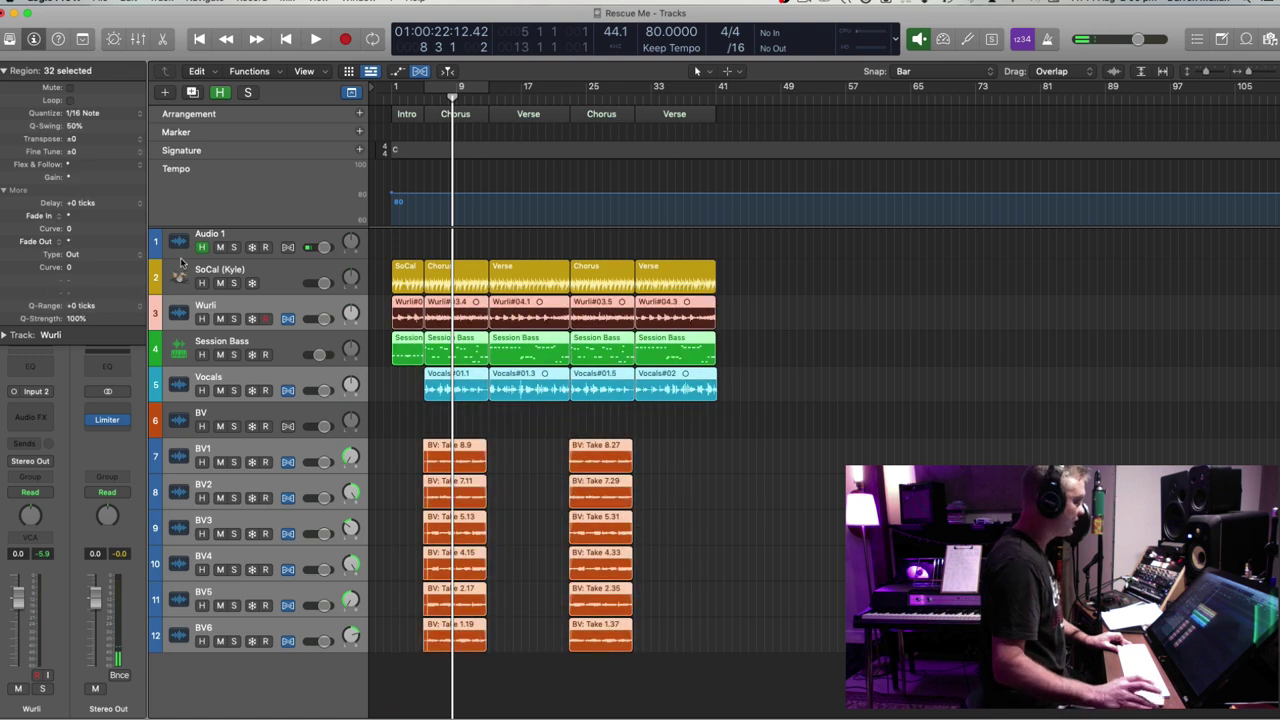
double_click(73, 140)
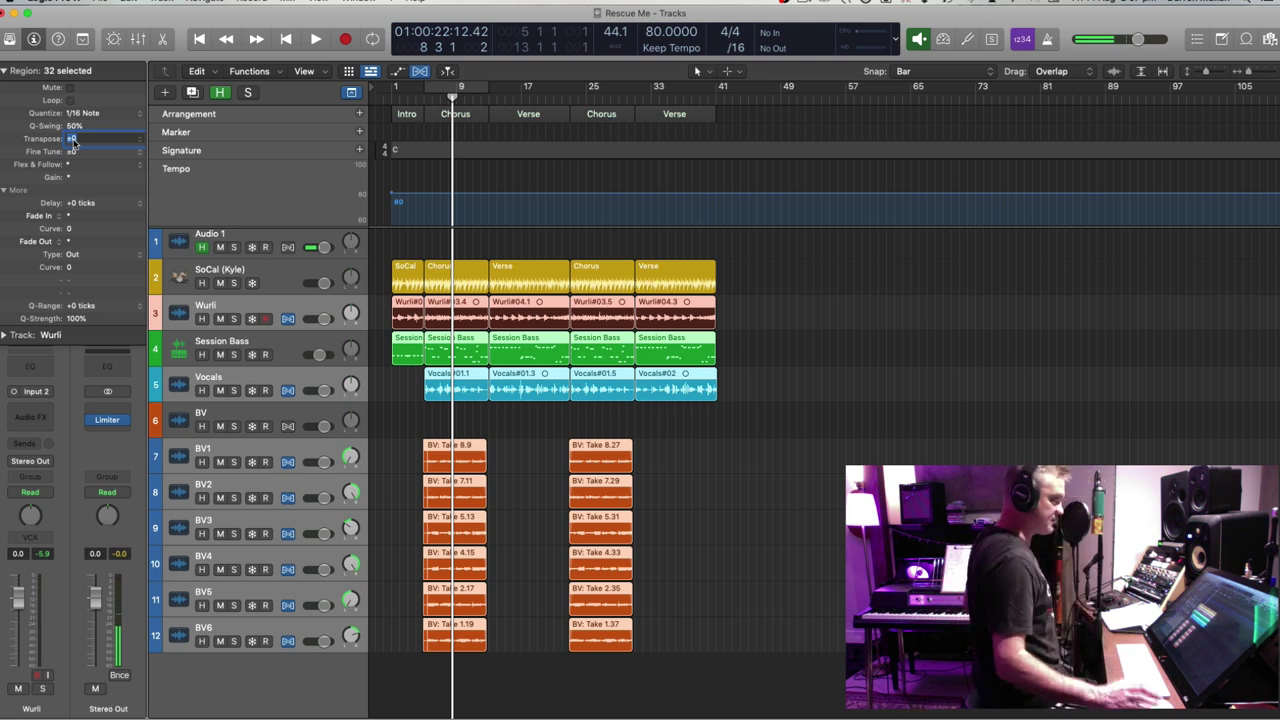
key("Return")
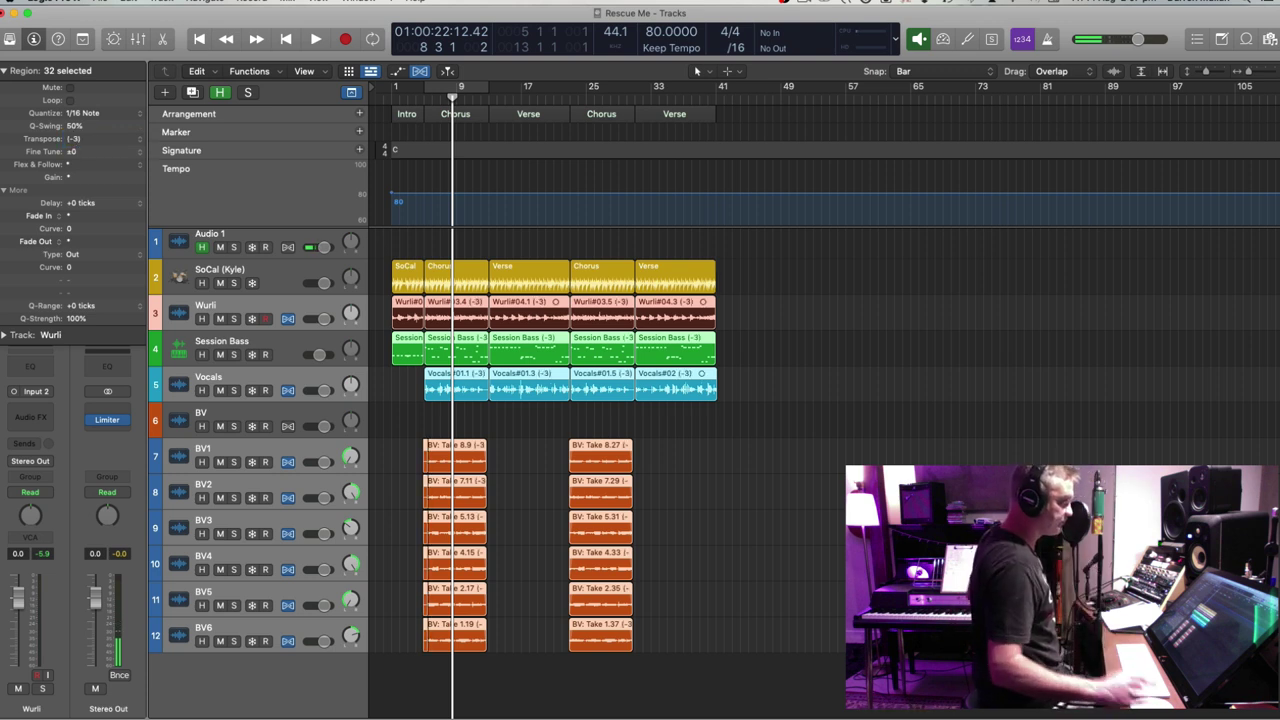
Play the arrangement from bar 4 into the first Chorus to check the transposed regions
key("Return")
key("Return")
key("period")
key("period")
key("period")
key("period")
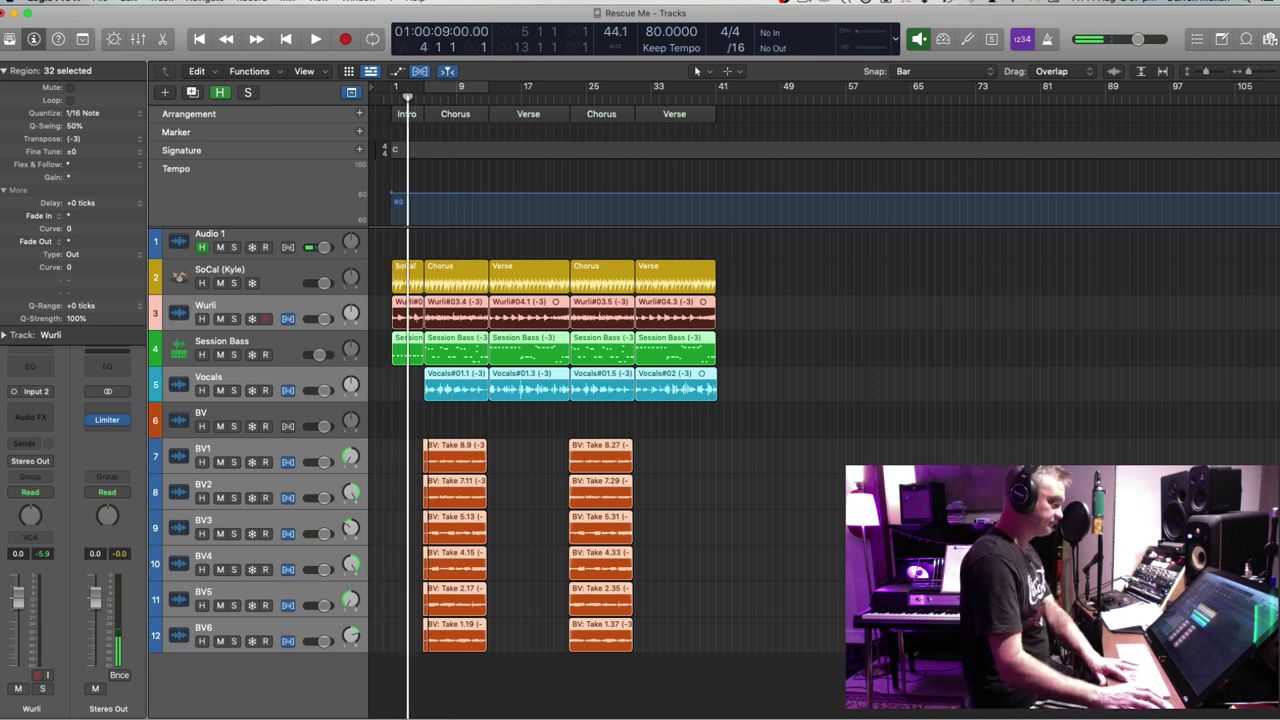
key("space")
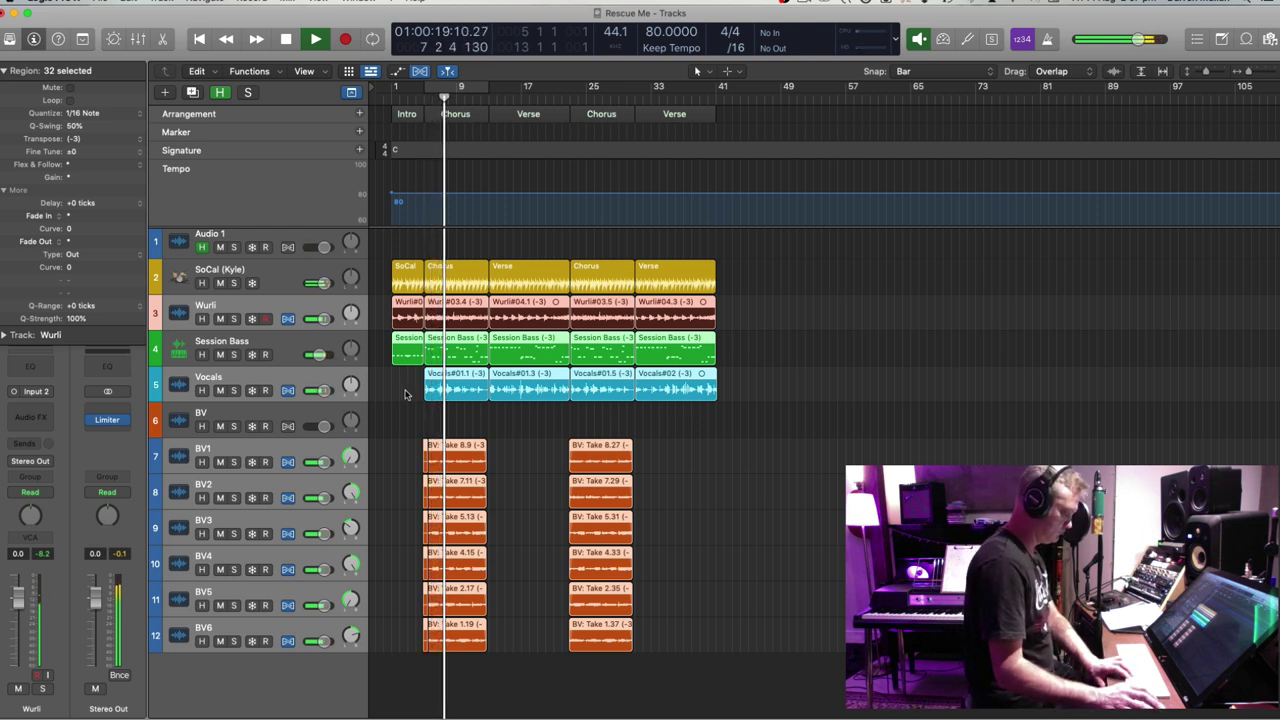
key("space")
Reset the transposition of the selected regions to 0
double_click(77, 140)
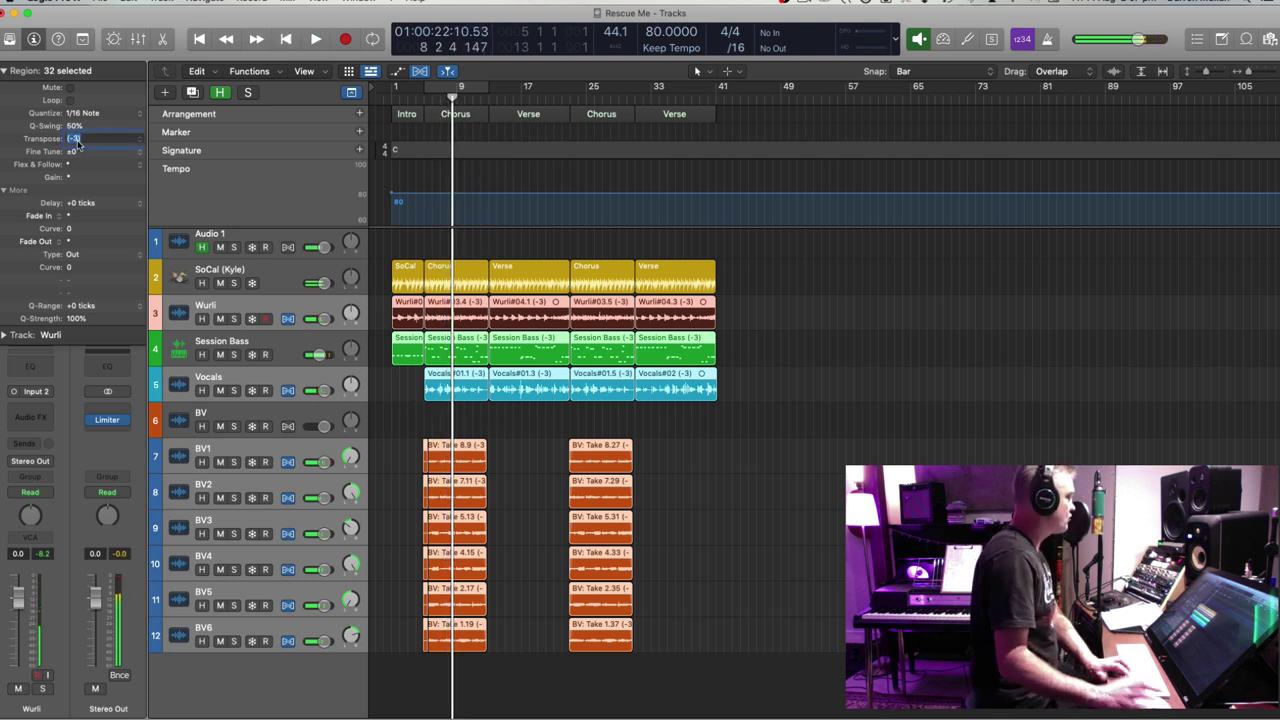
type("0")
key("Return")
key("super+Up")
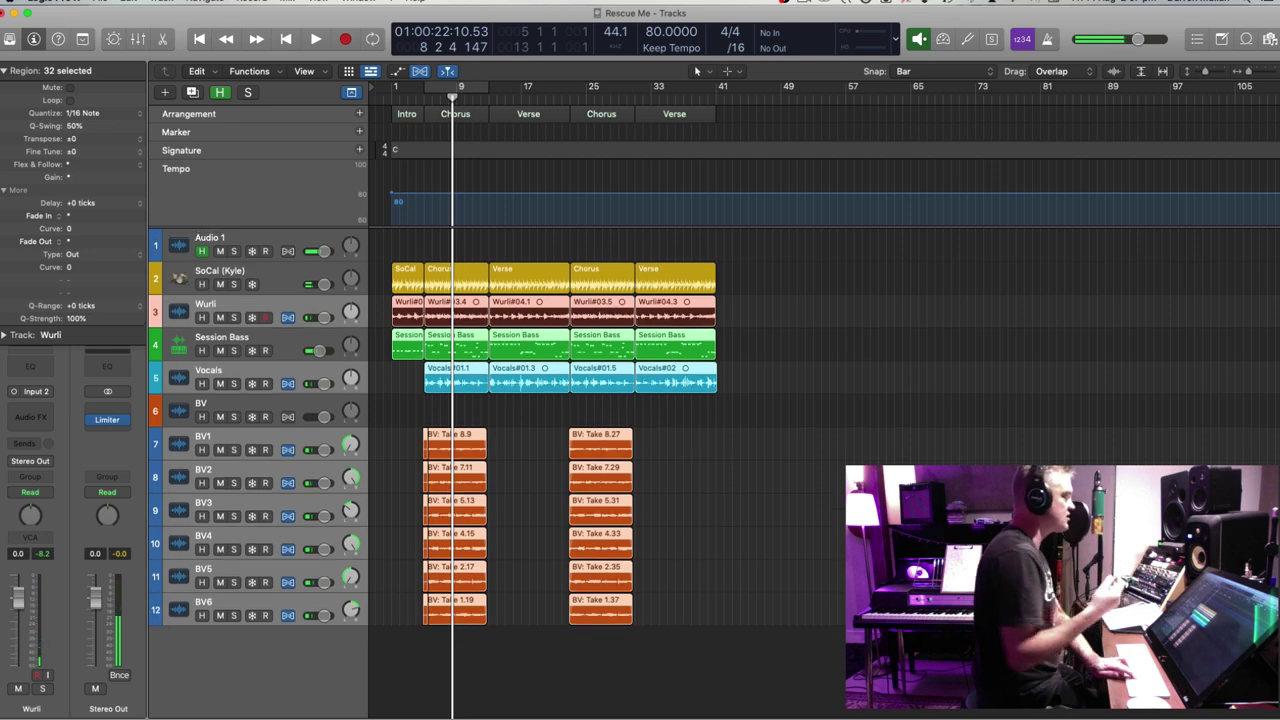
key("super+Right")
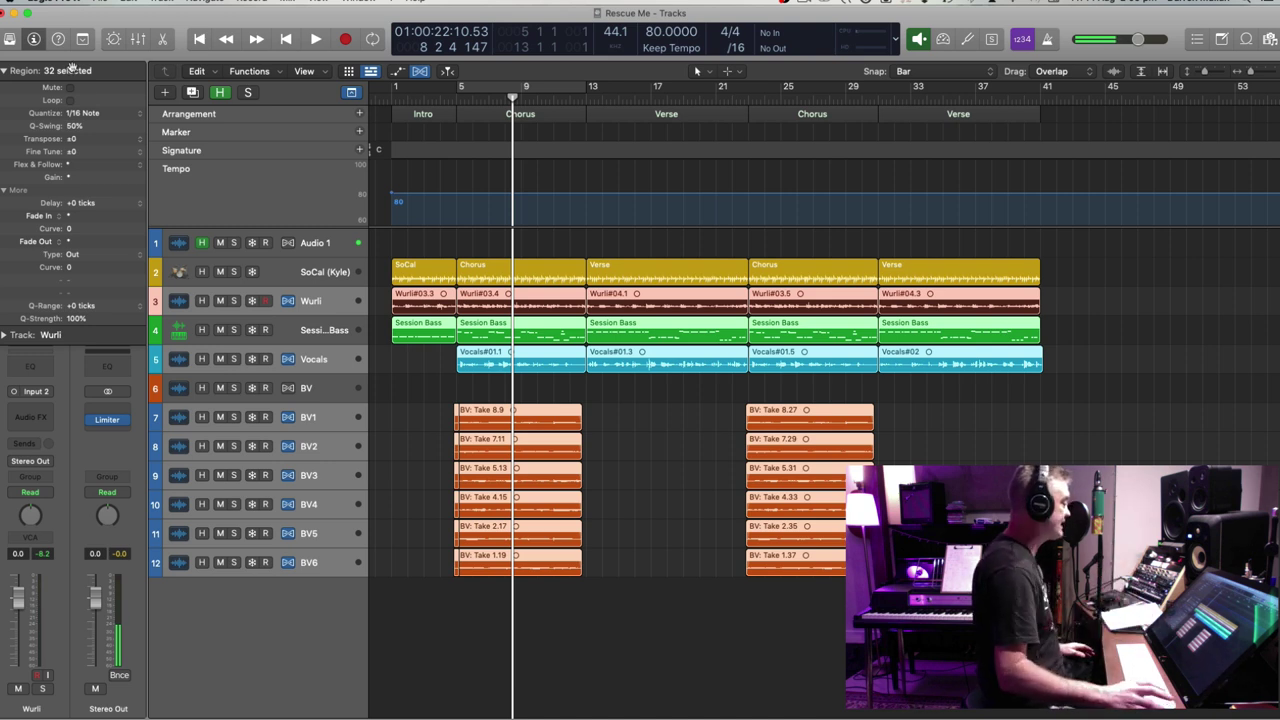
Toggle the global tracks off and on, and select the last Verse section in the Arrangement track
left_click(351, 92)
left_click(351, 92)
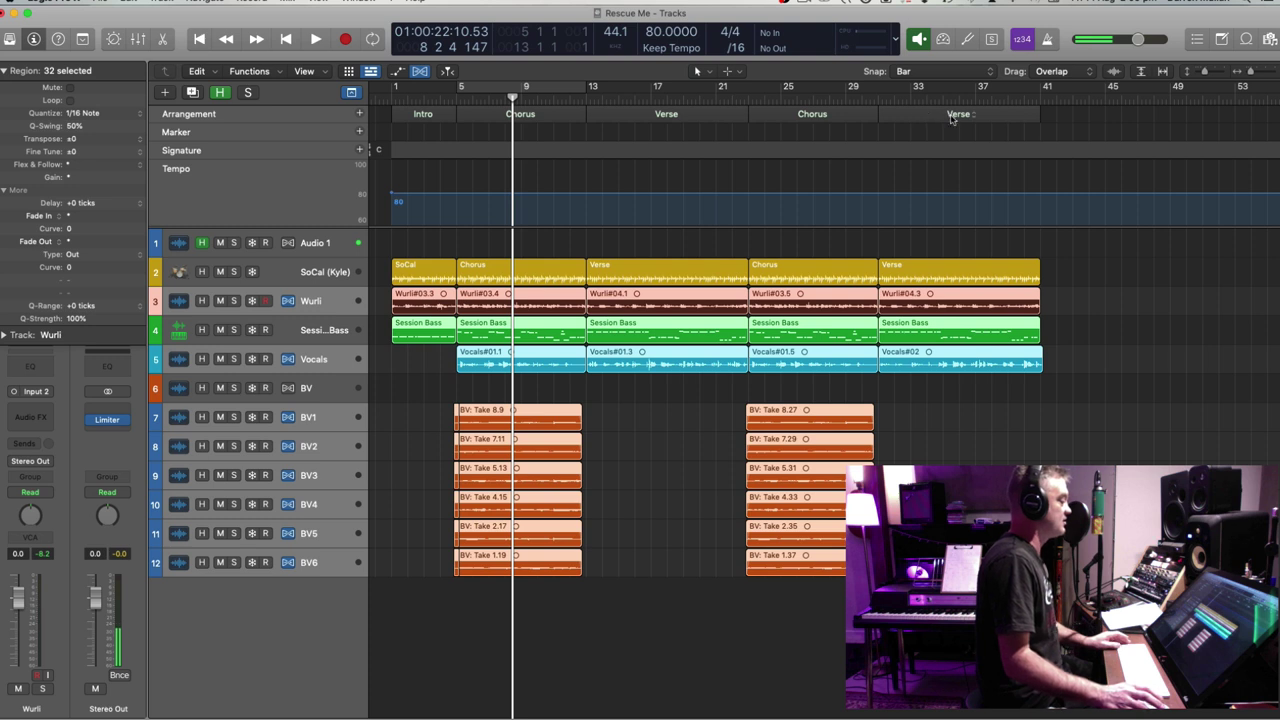
left_click(930, 113)
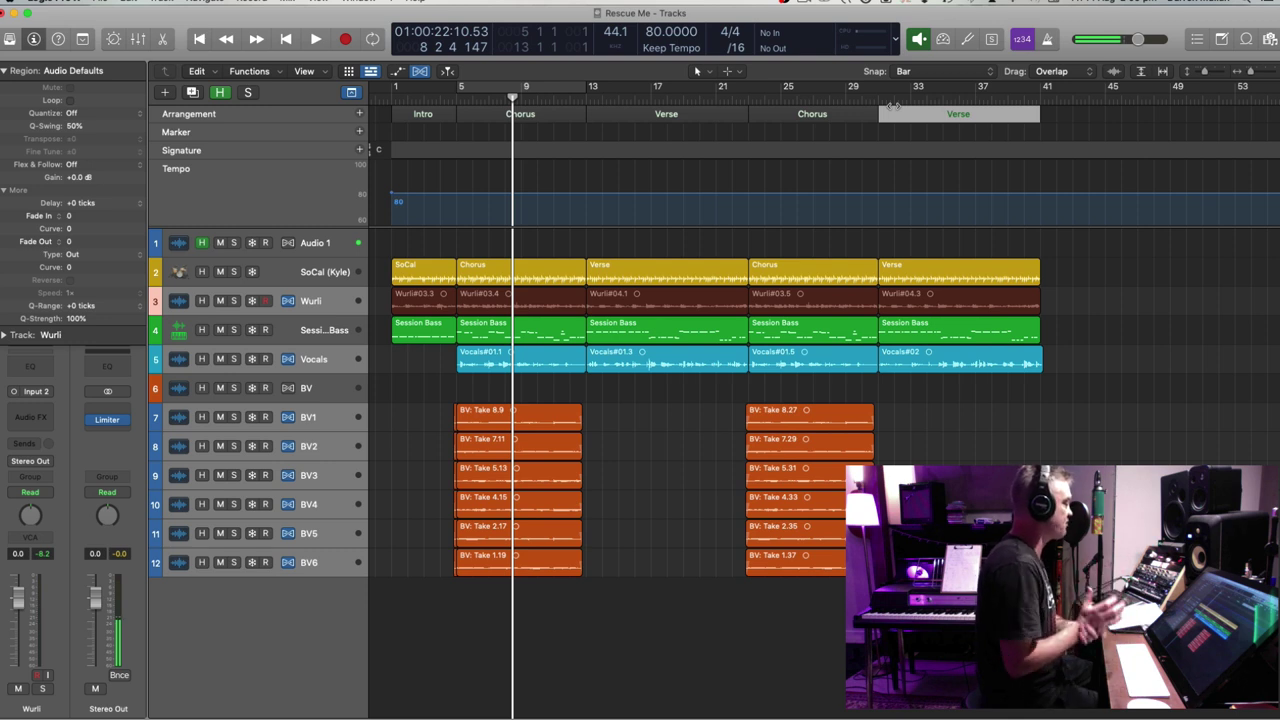
Look over the Session Bass track, and open the Drummer editor for the SoCal (Kyle) regions
left_click(323, 330)
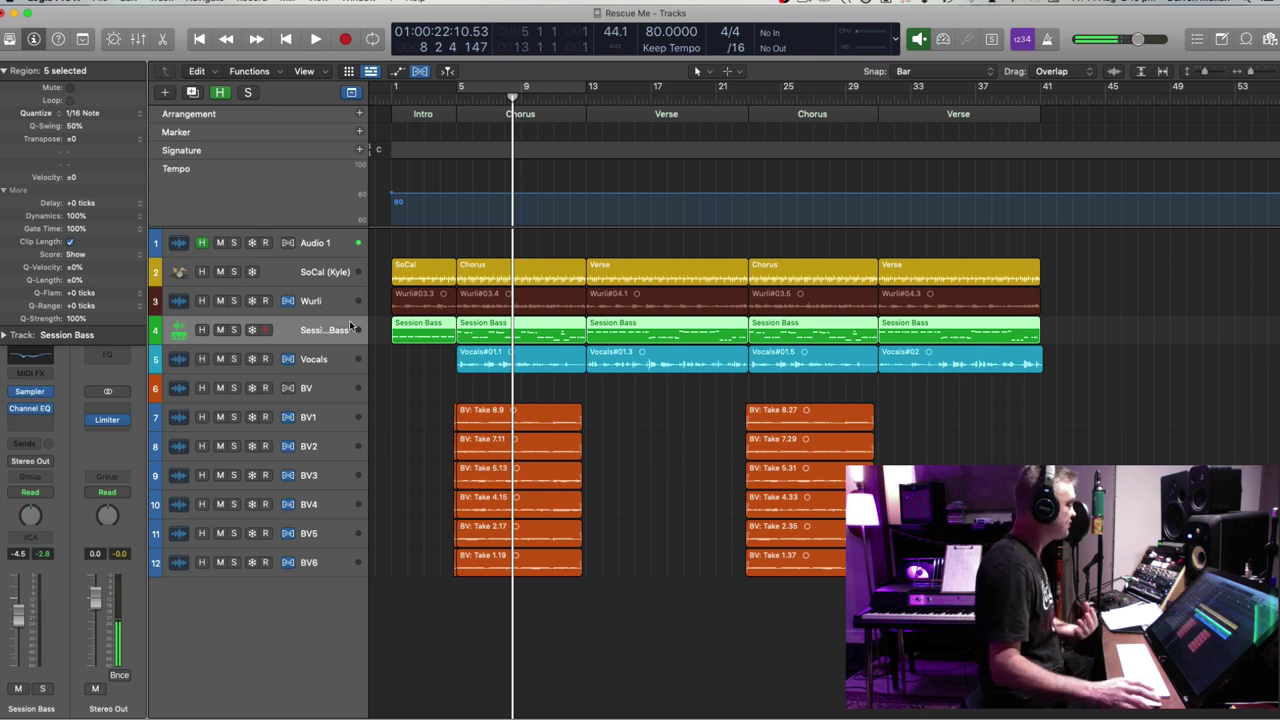
left_click(326, 271)
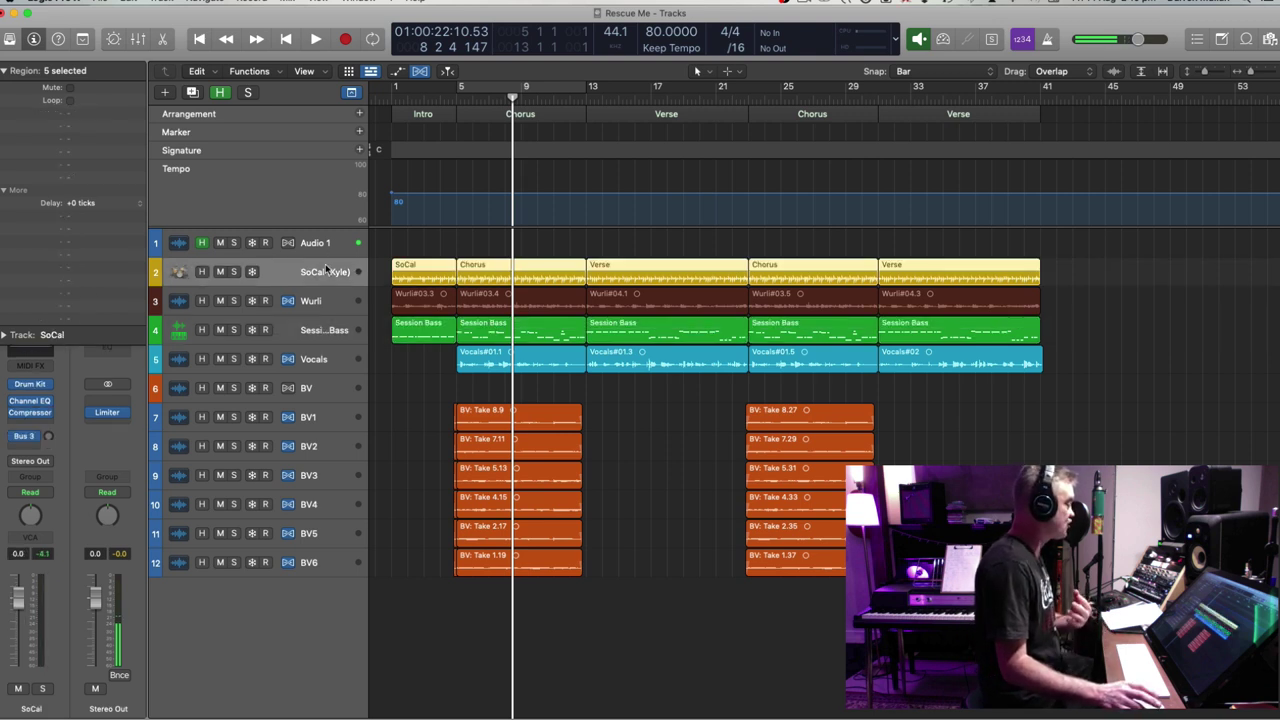
double_click(428, 271)
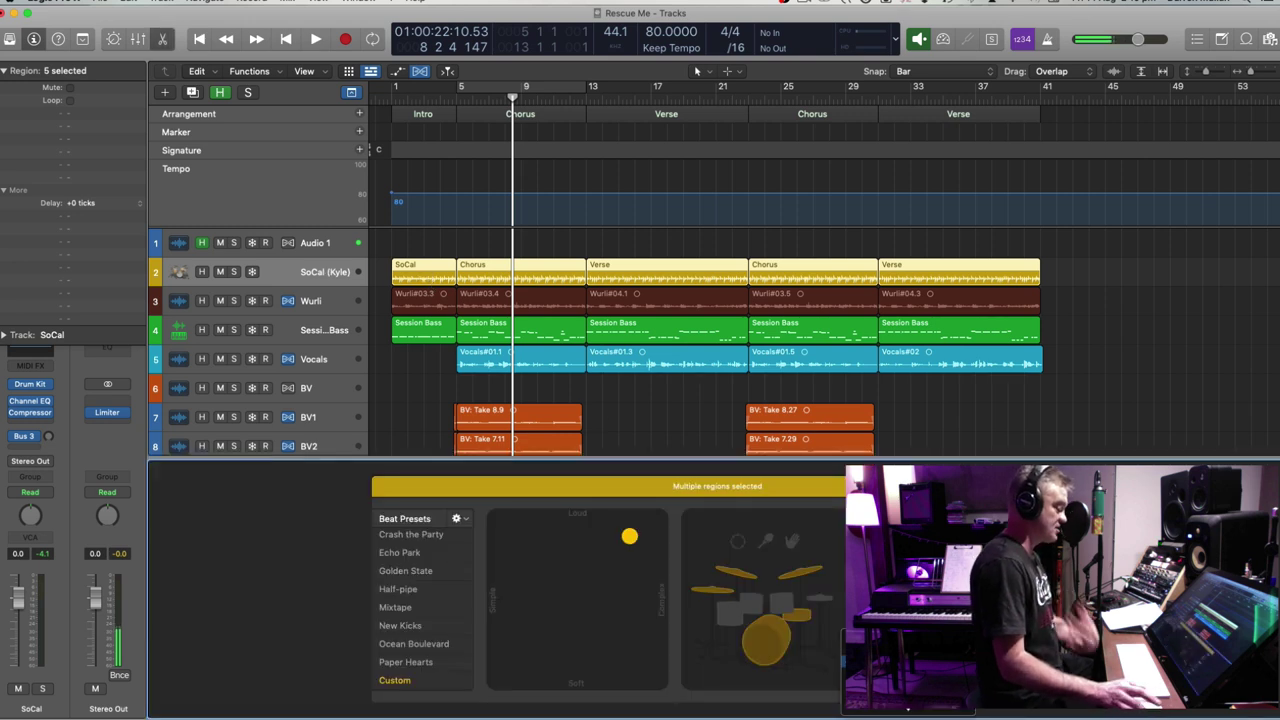